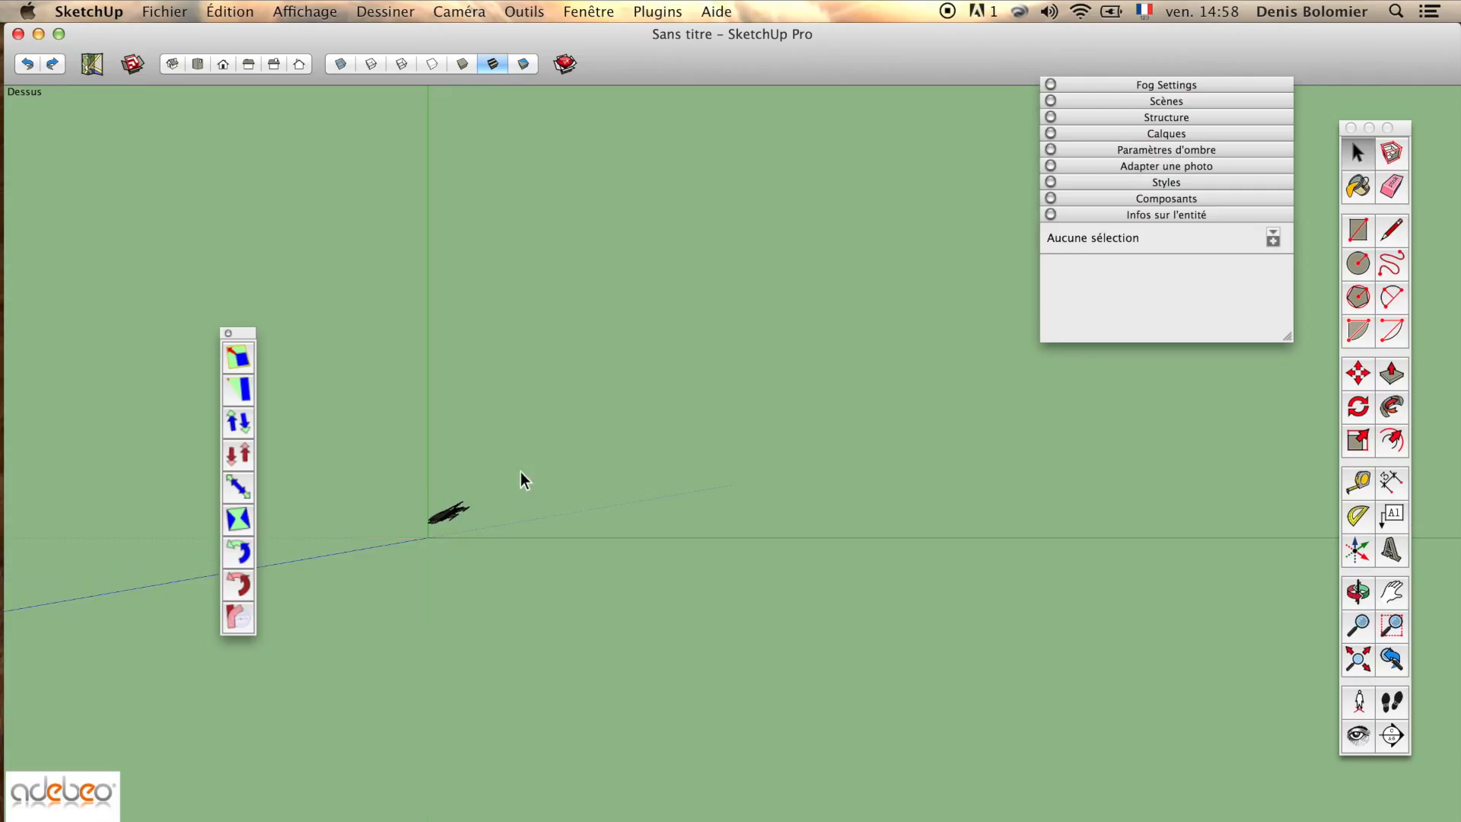
Draw a long line parallel to the green axis near the origin as the outline's first edge
key(l)
click(509, 498)
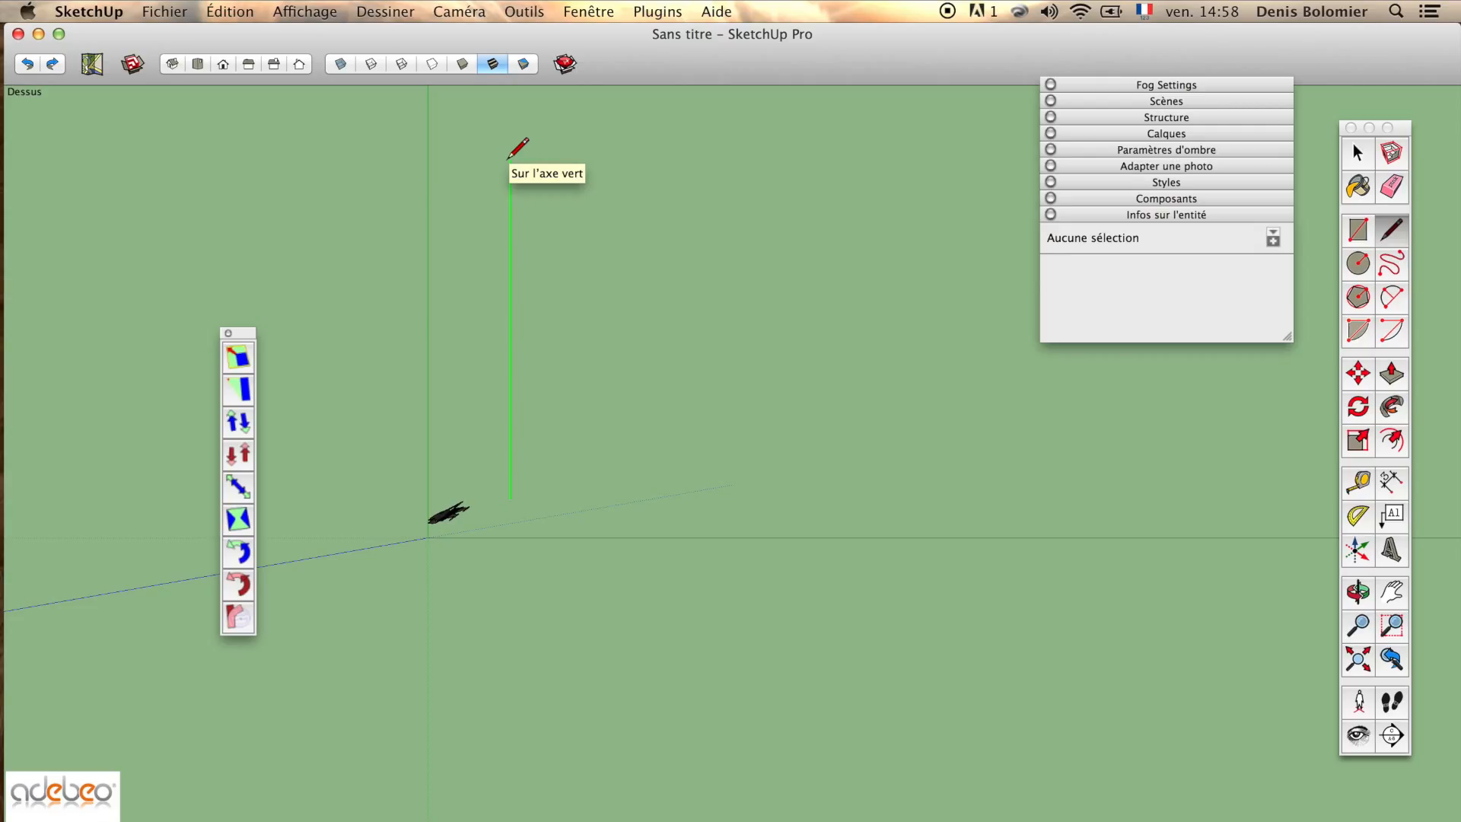
click(509, 159)
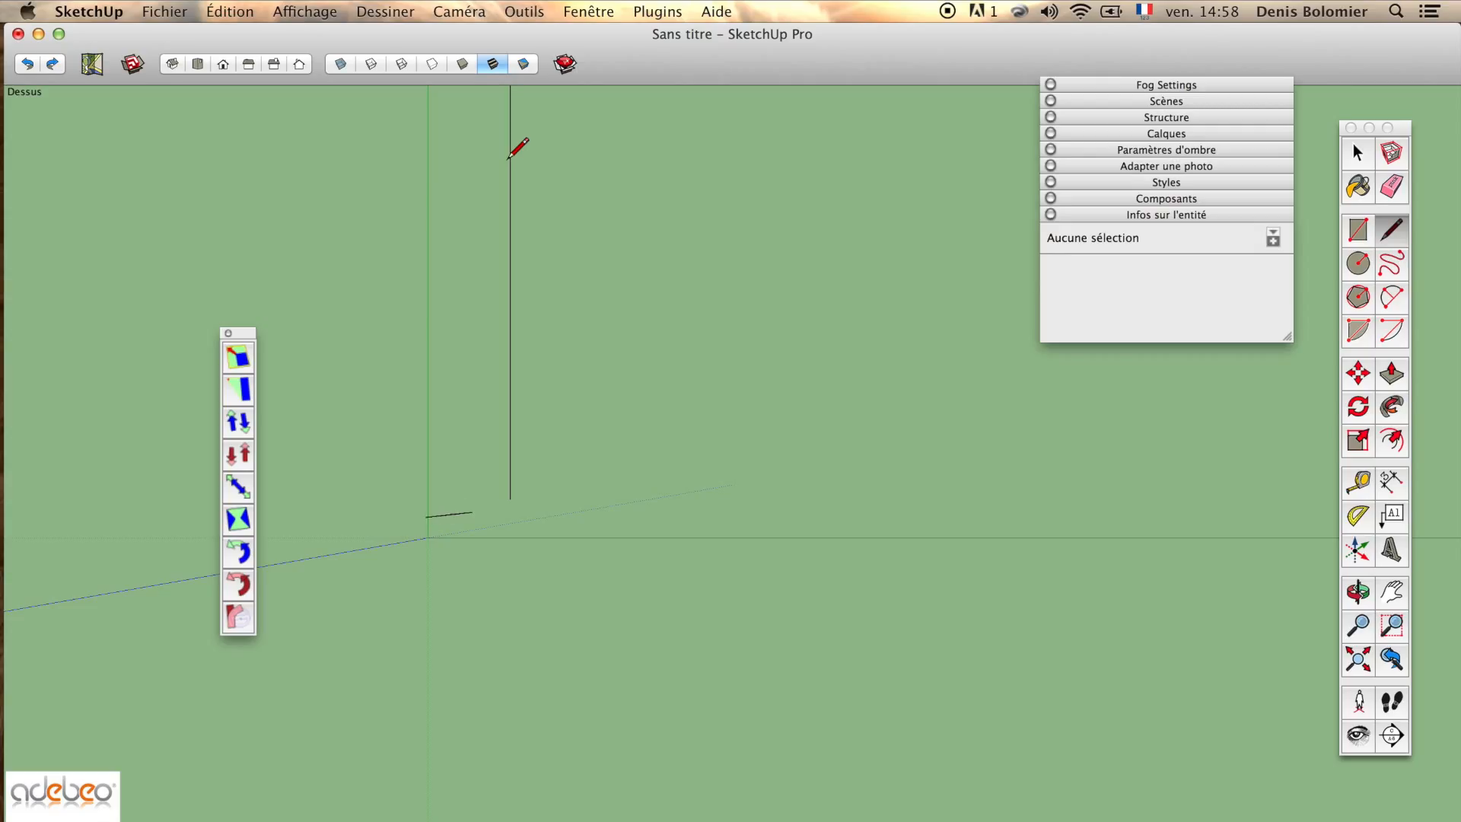
scroll(509, 158, down, 4)
shift+middle_drag(502, 209, 519, 399)
scroll(519, 399, down, 1)
scroll(519, 399, down, 1)
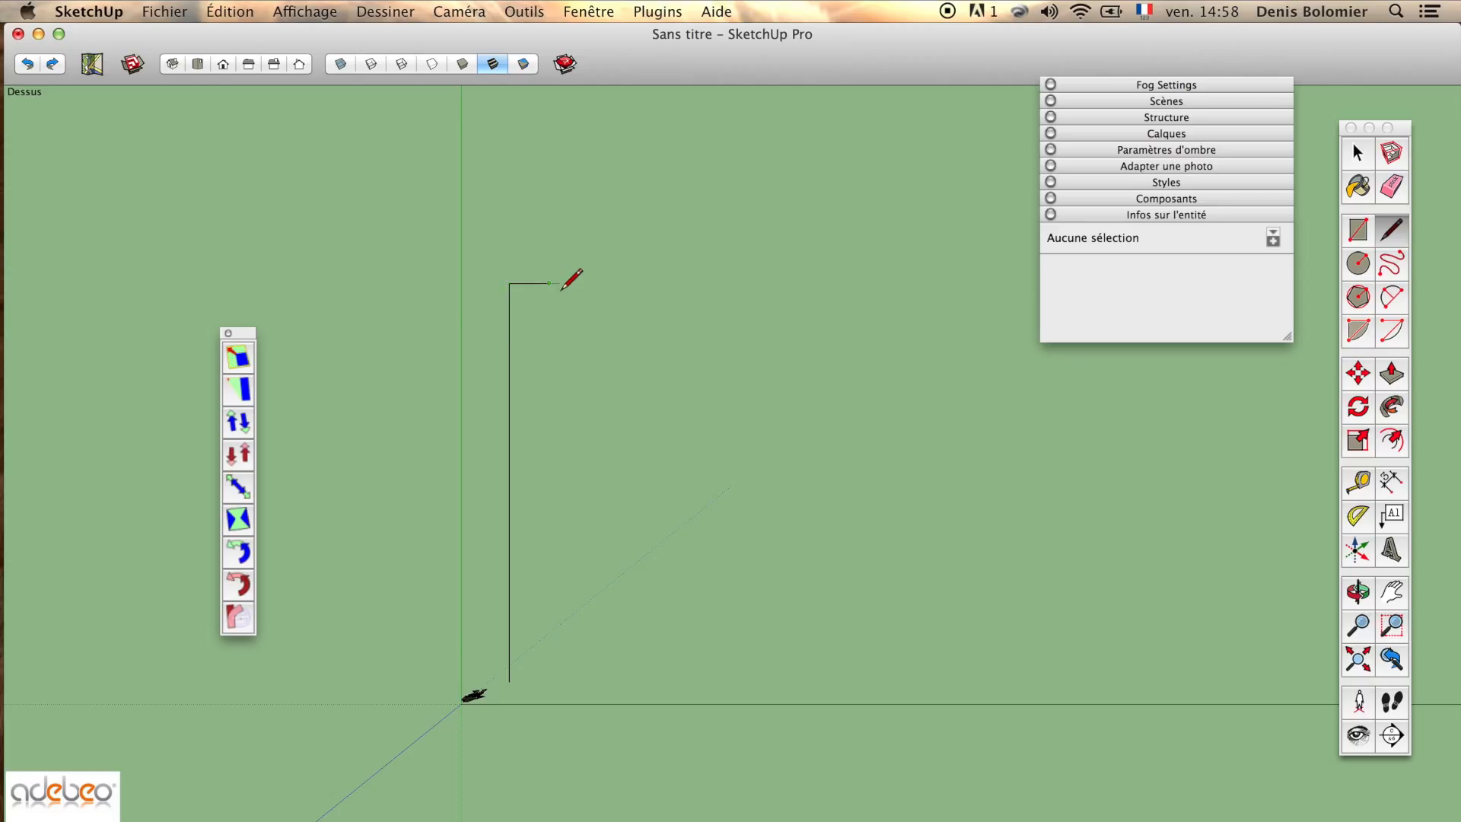
Draw the short far edge, a half-length edge back along the green axis, and a base edge along the red axis from the first line's start
click(549, 283)
click(550, 484)
click(509, 682)
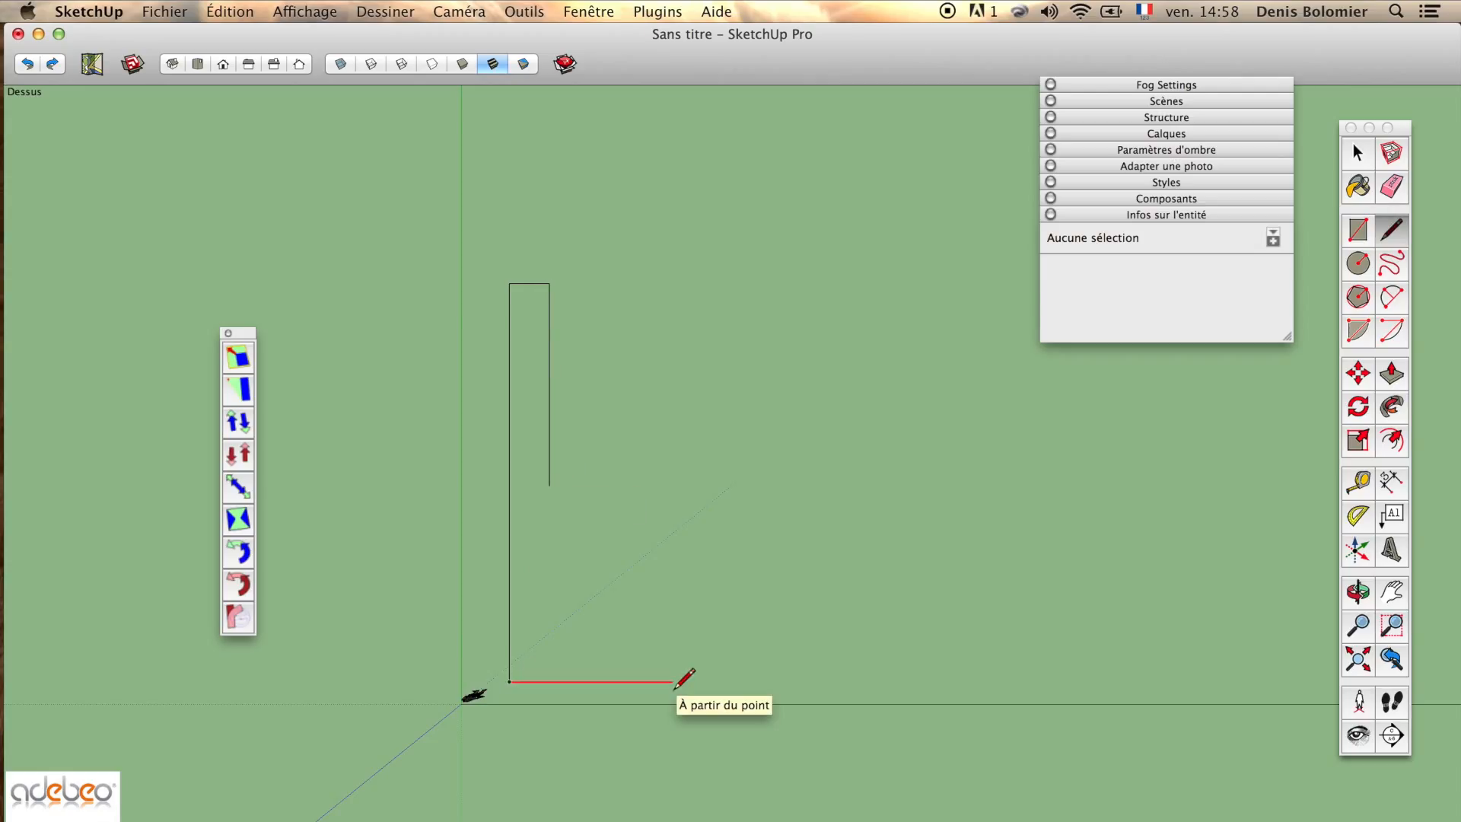
click(669, 682)
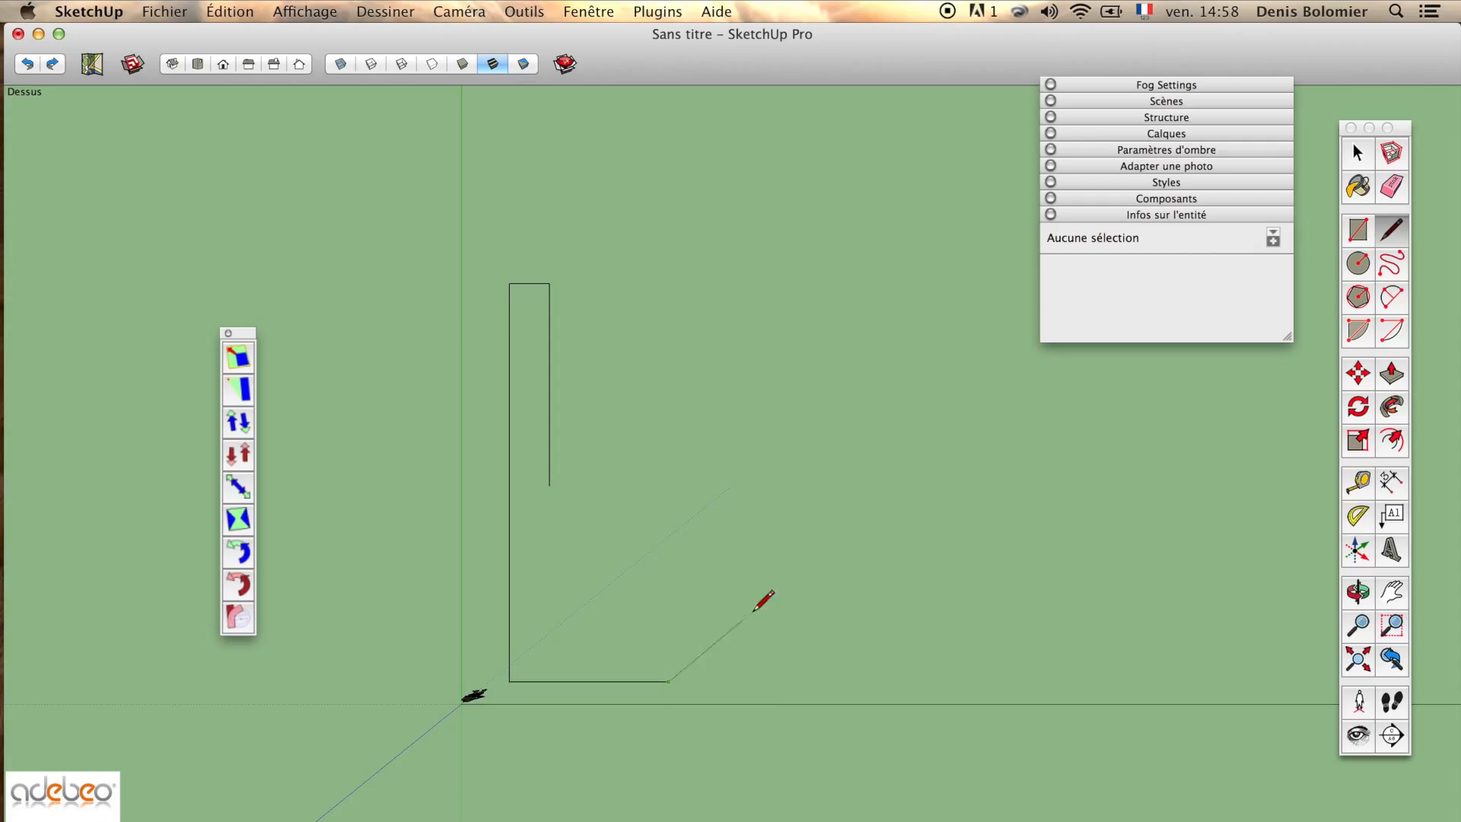
mouse_move(573, 496)
middle_down()
mouse_move(550, 345)
mouse_move(392, 509)
mouse_move(443, 475)
middle_up()
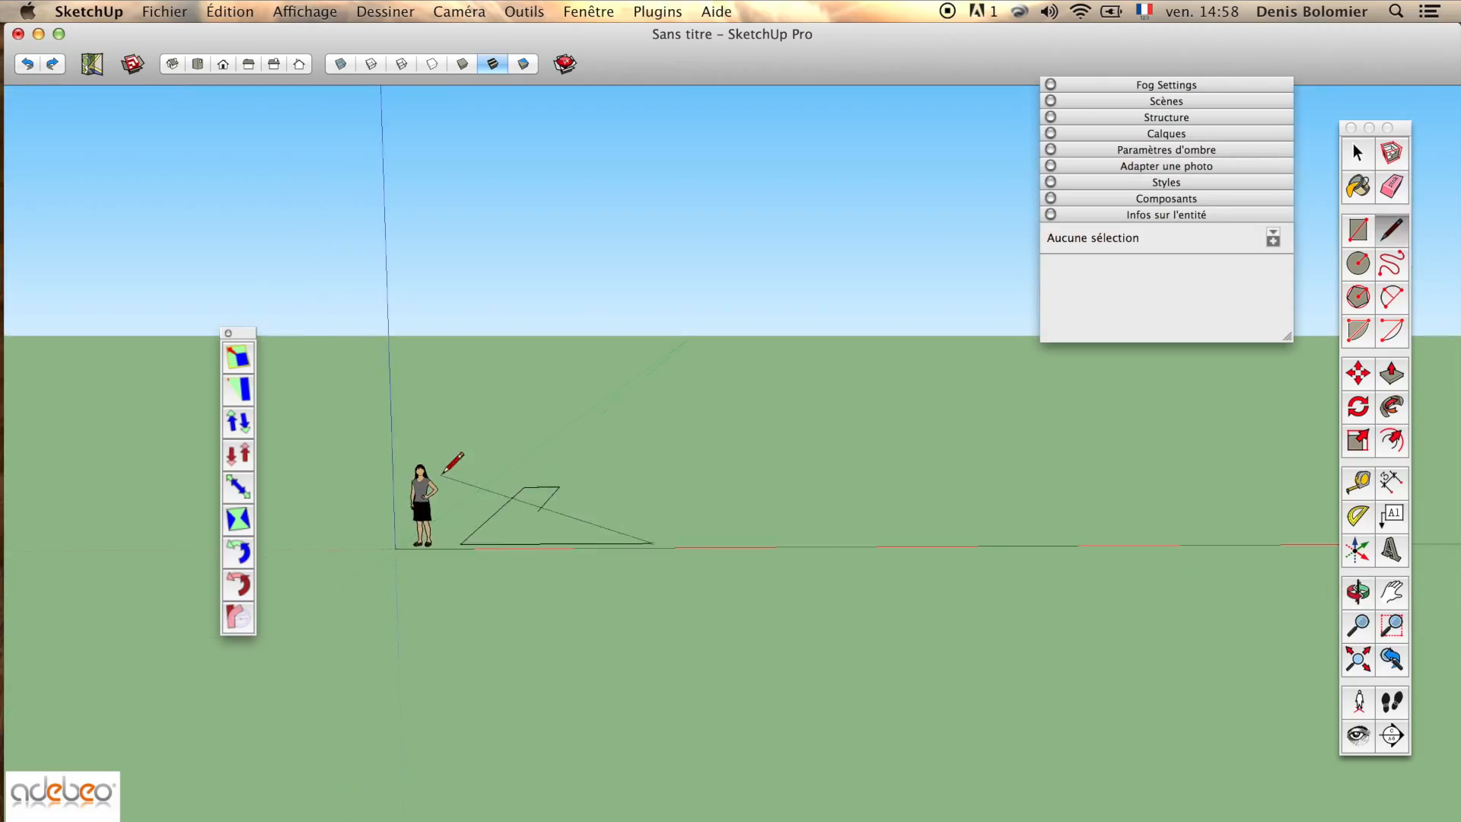
scroll(443, 475, up, 5)
key(Escape)
mouse_move(826, 492)
middle_down()
mouse_move(836, 609)
mouse_move(880, 724)
middle_up()
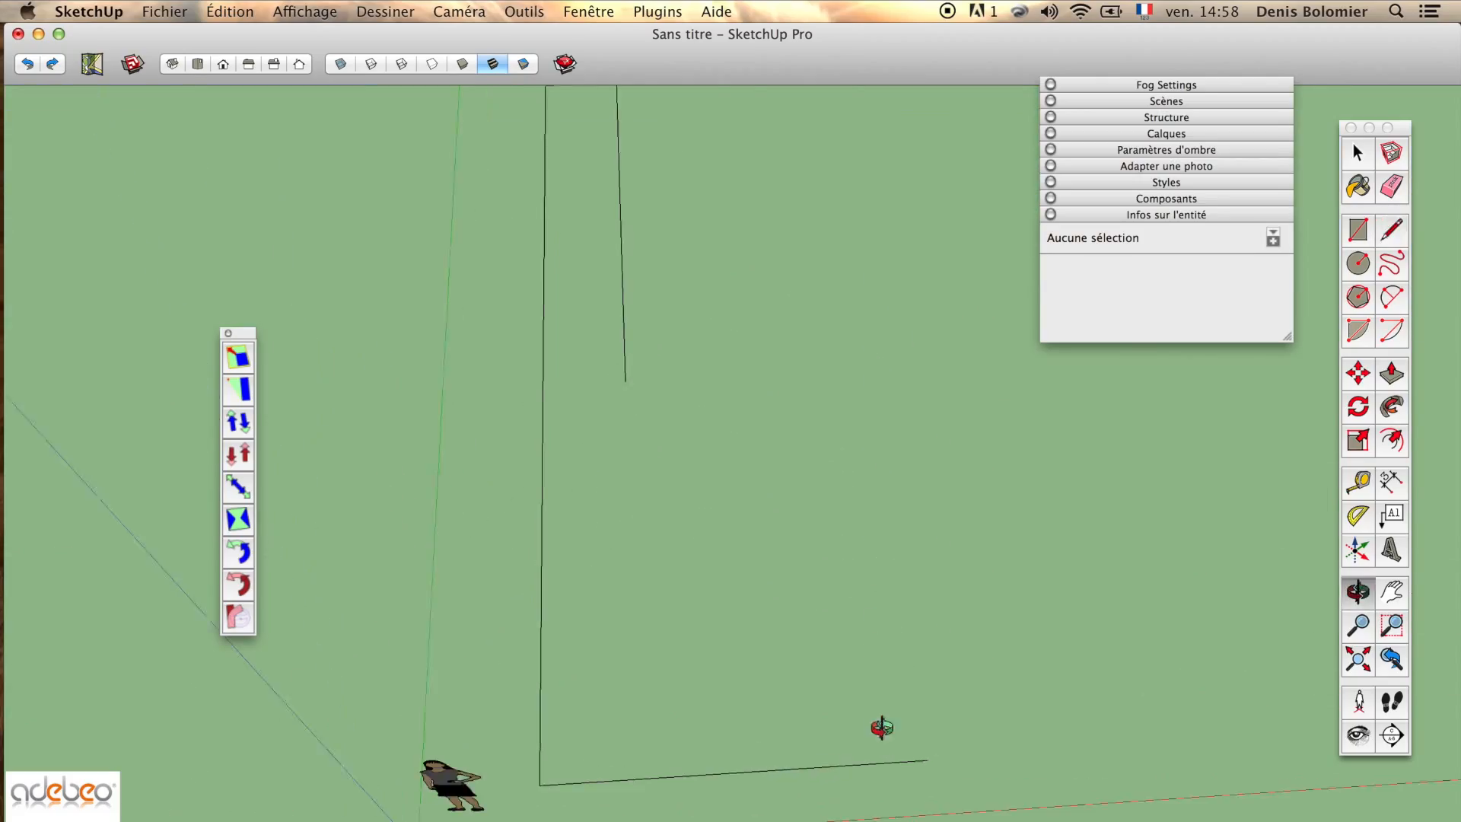
click(924, 758)
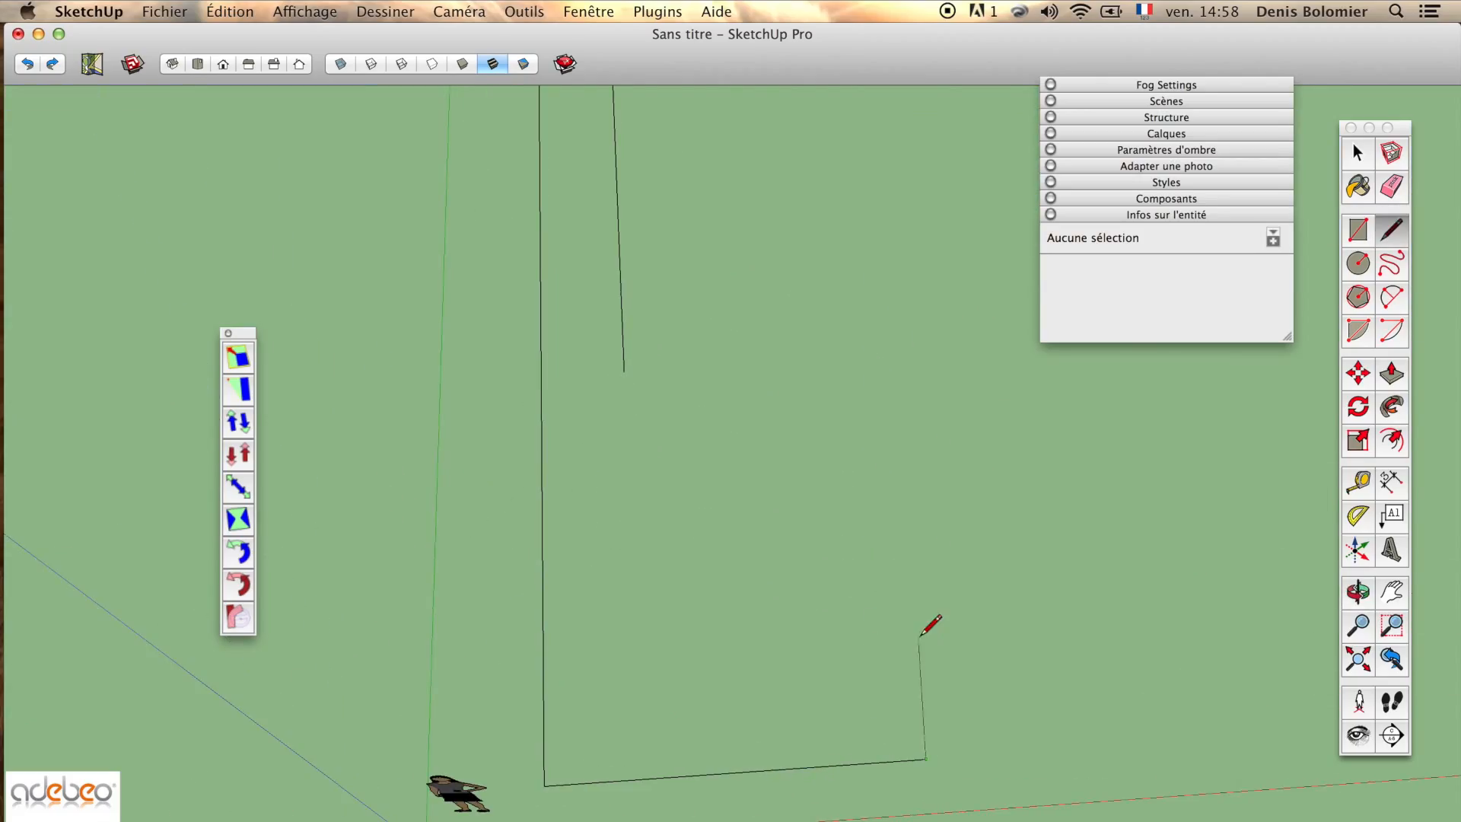
In top view, close the outline with an outward-bulging arc from the base edge's free end to the half-length edge's free end
click(199, 64)
shift+middle_drag(731, 368, 490, 571)
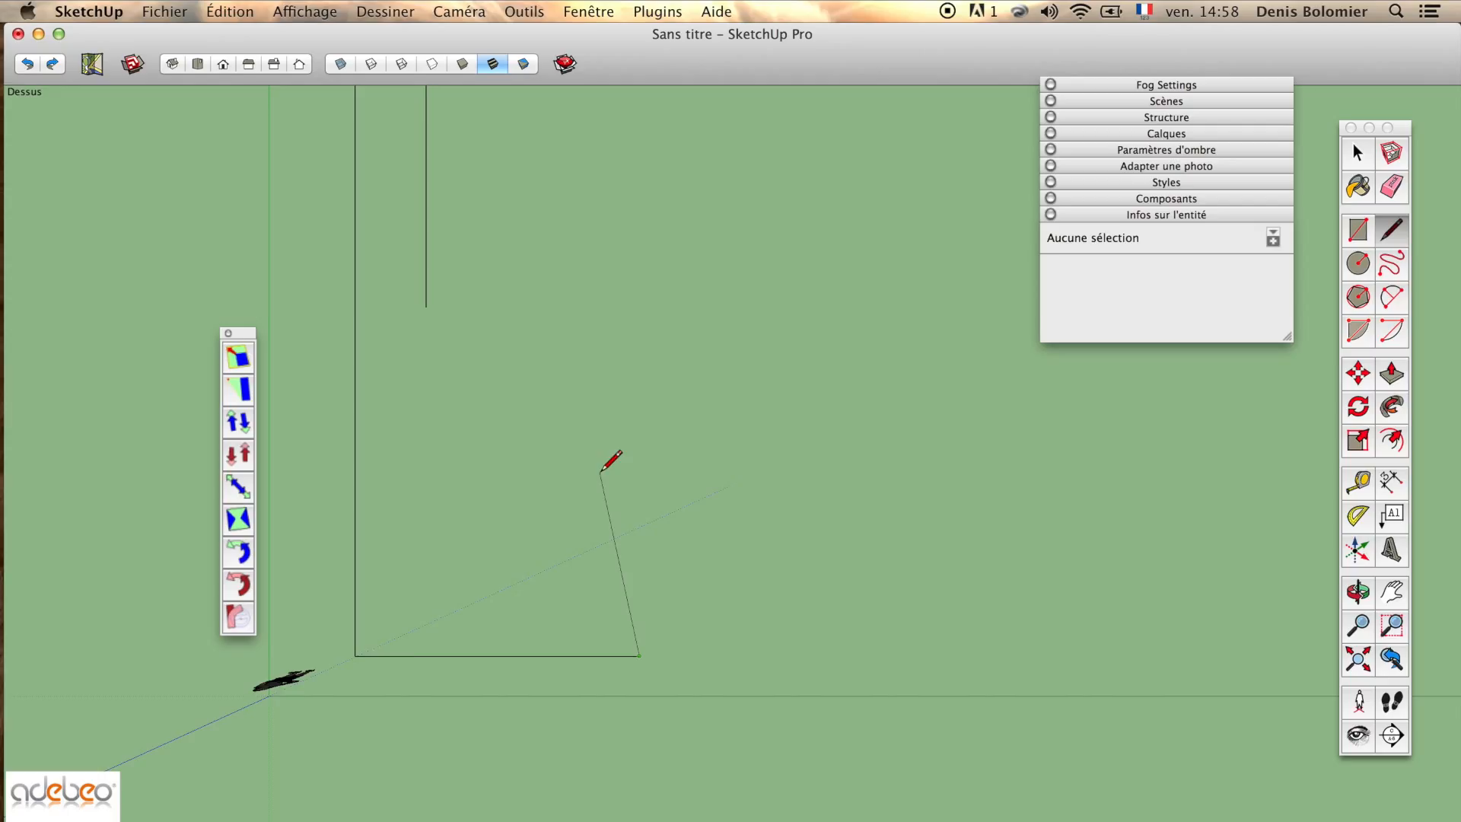
shift+middle_drag(631, 464, 701, 530)
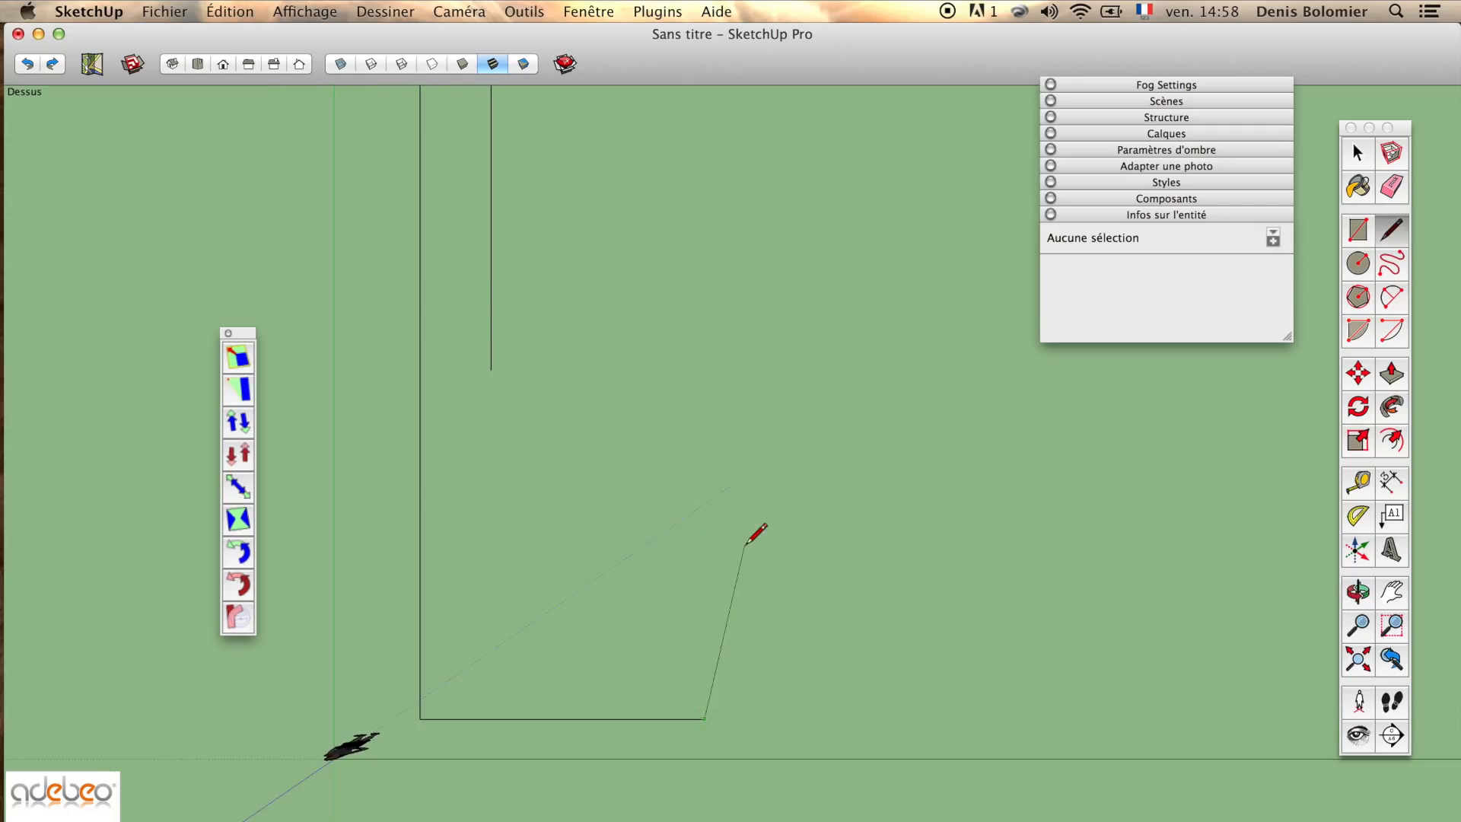
key(space)
key(a)
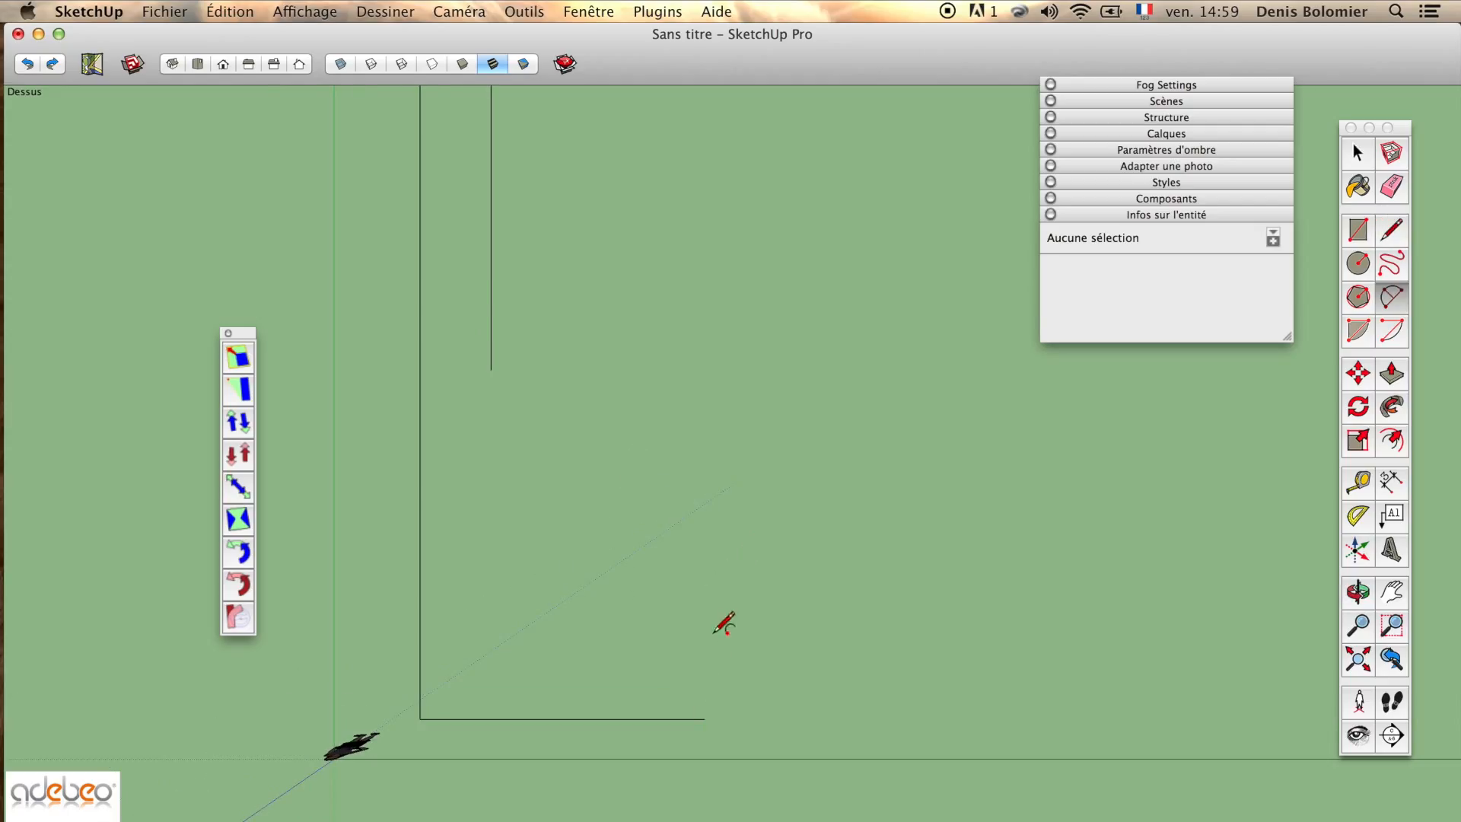
click(704, 718)
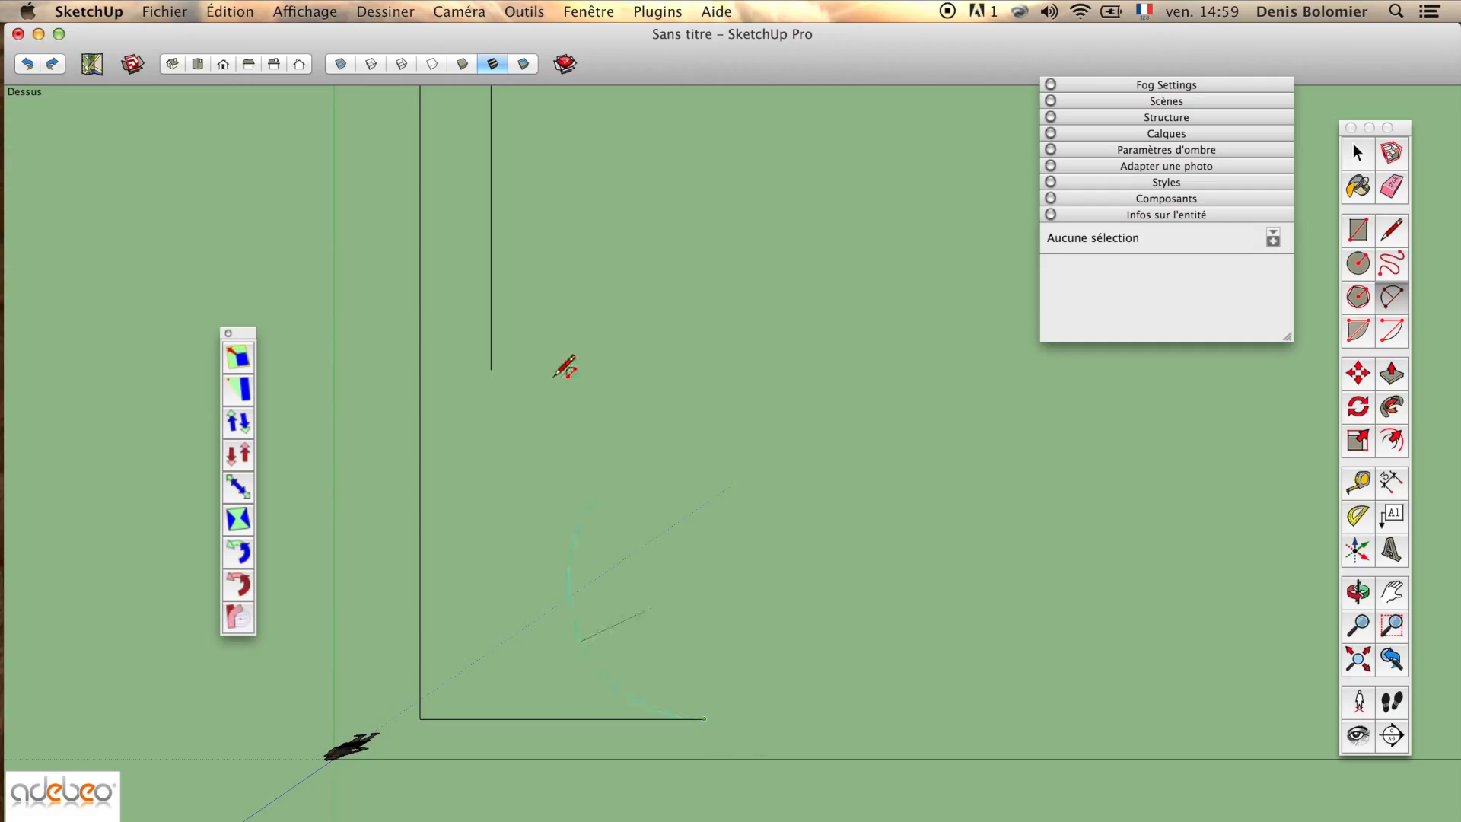
click(492, 370)
click(668, 410)
scroll(659, 408, down, 3)
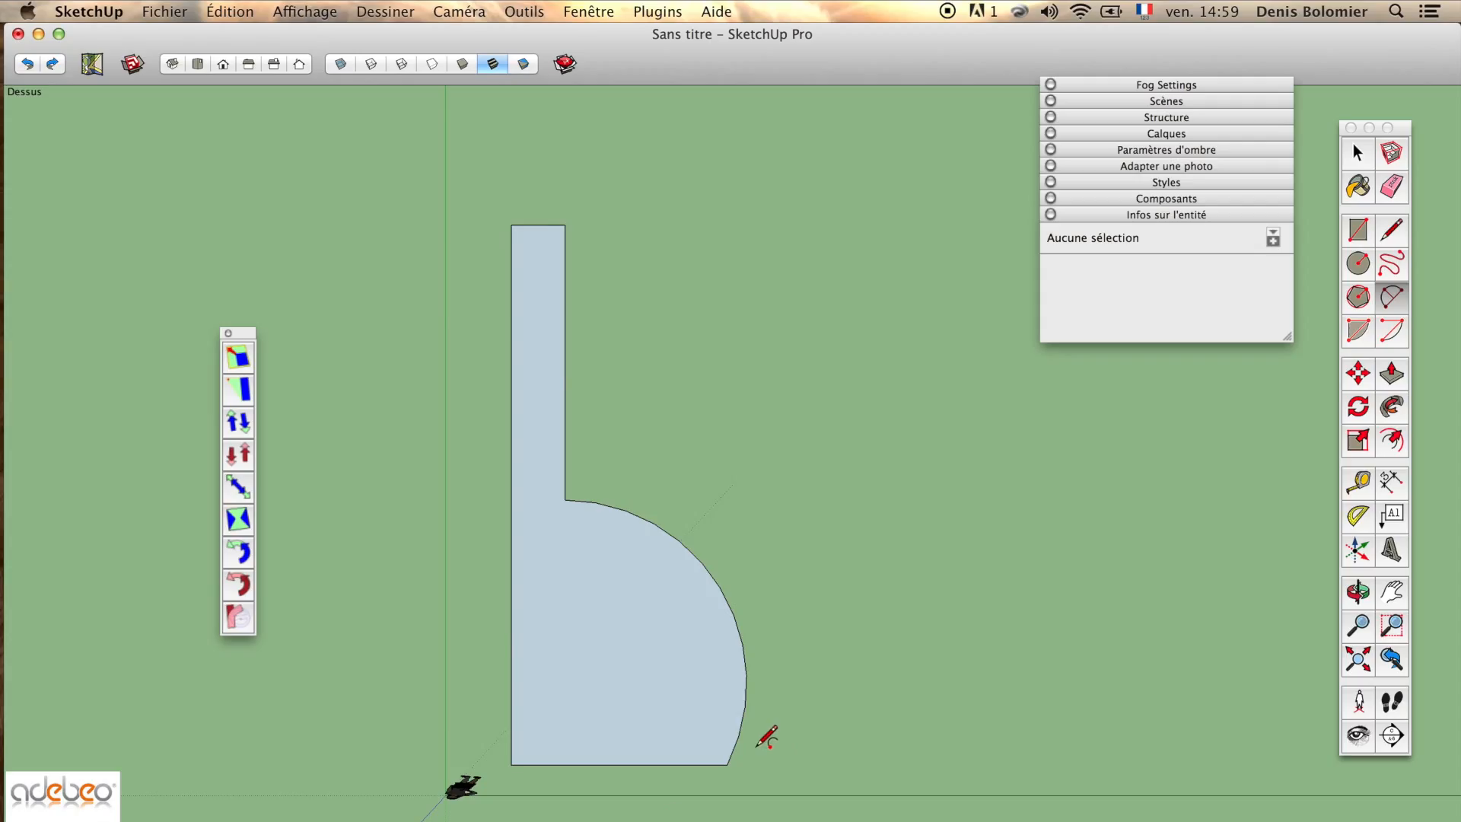
Move the inner corner between the straight edge and the arc along the green axis toward the base, lengthening the straight edge
scroll(757, 744, down, 2)
key(o)
drag(701, 685, 789, 523)
middle_drag(788, 523, 718, 554)
scroll(742, 676, up, 2)
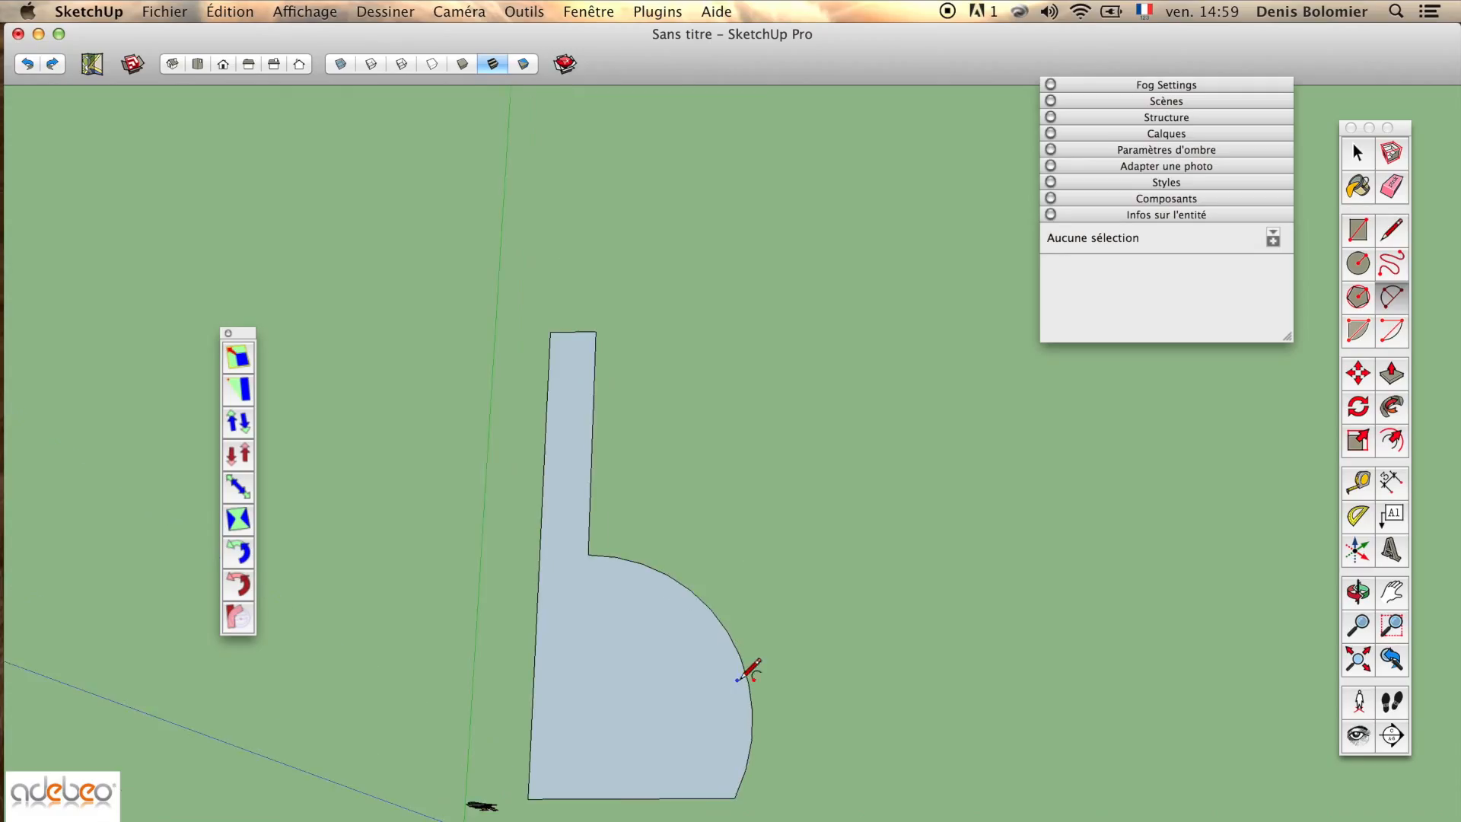
key(space)
middle_drag(681, 697, 669, 545)
scroll(632, 541, up, 3)
scroll(631, 541, down, 2)
scroll(633, 491, up, 3)
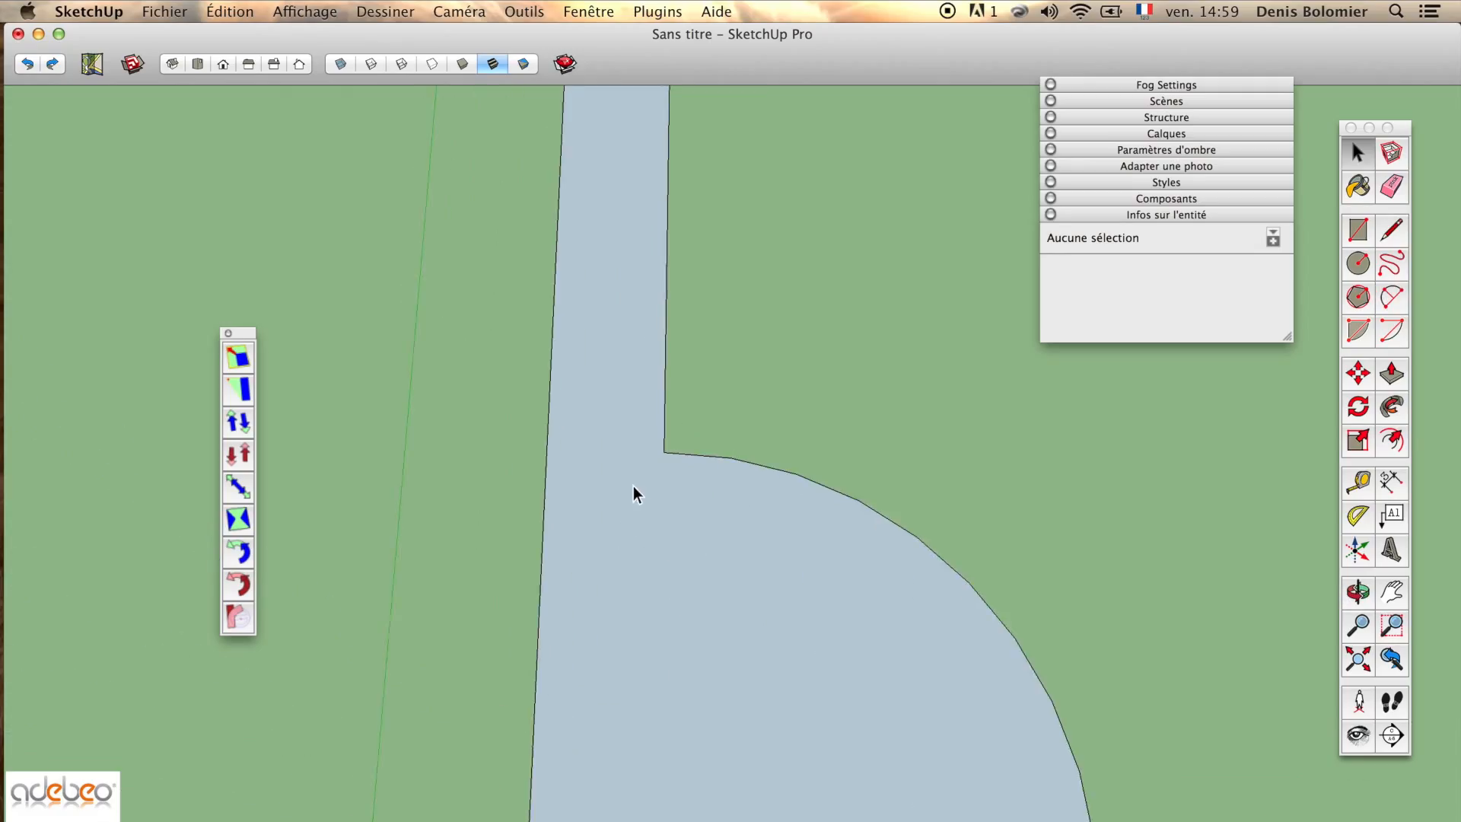
scroll(633, 490, down, 2)
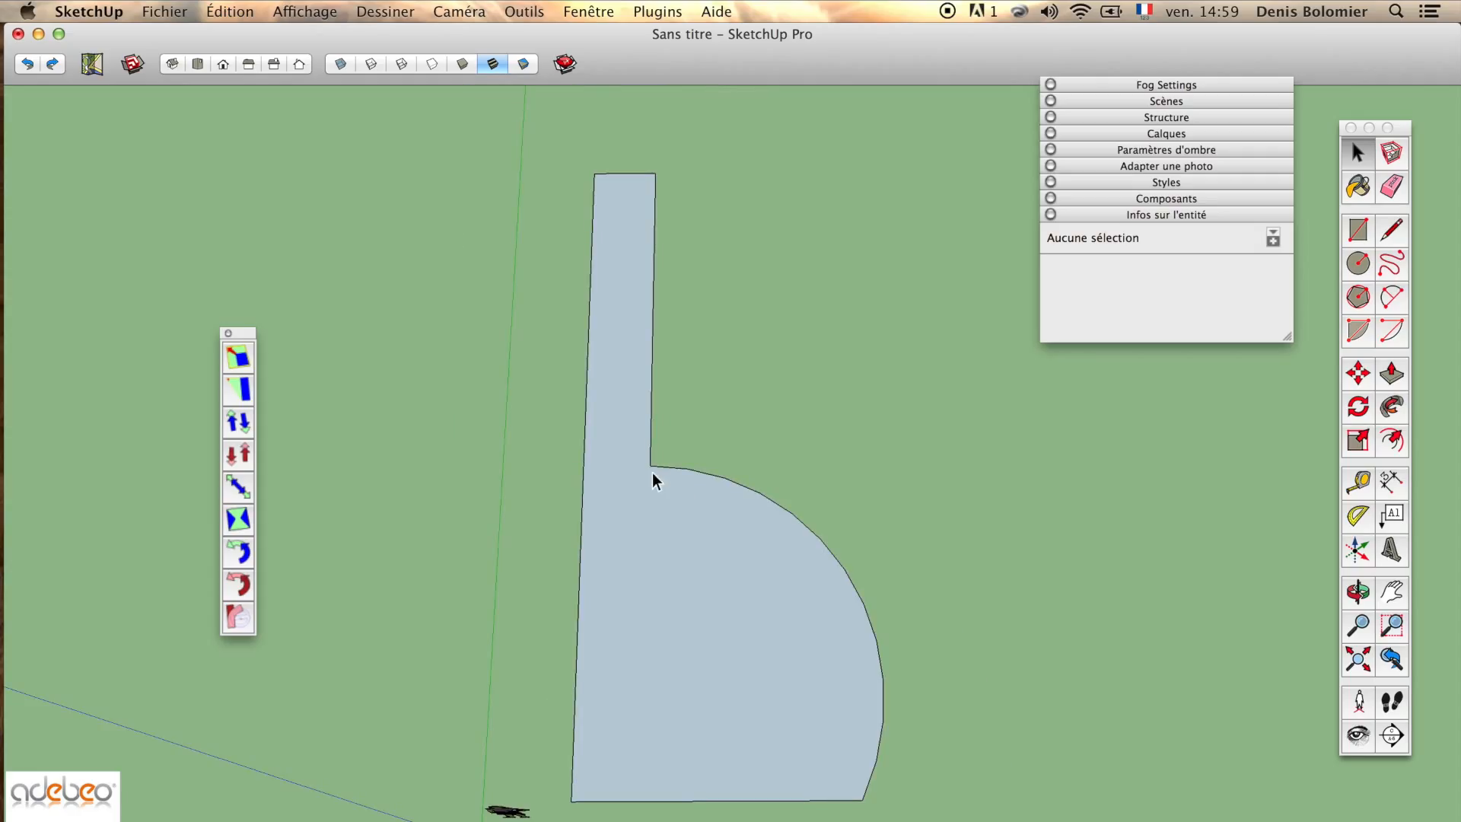
key(m)
click(649, 466)
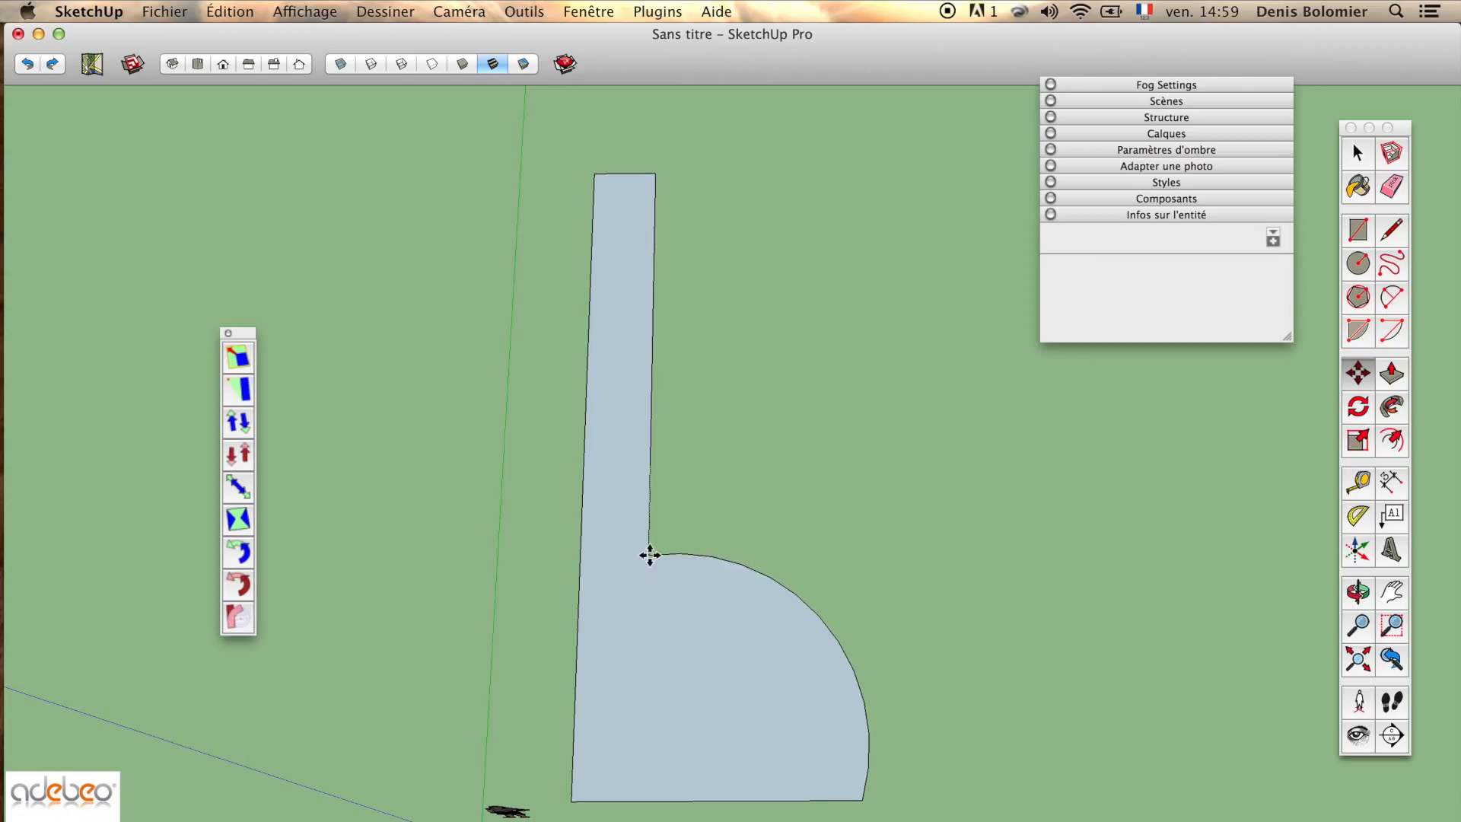
click(649, 555)
key(space)
scroll(706, 567, down, 3)
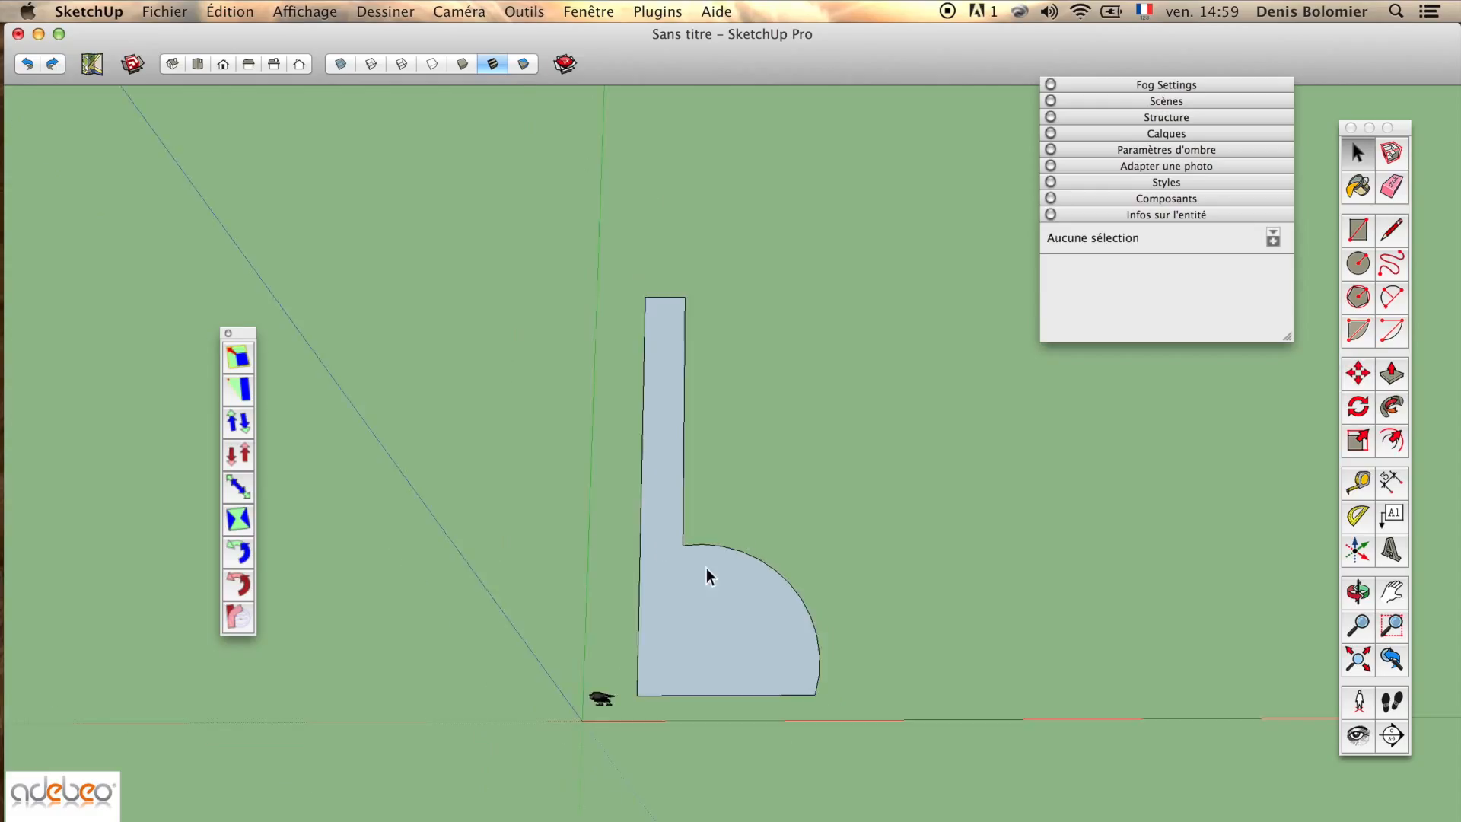
Select the face together with all its bounding edges
scroll(706, 567, up, 4)
scroll(720, 522, down, 3)
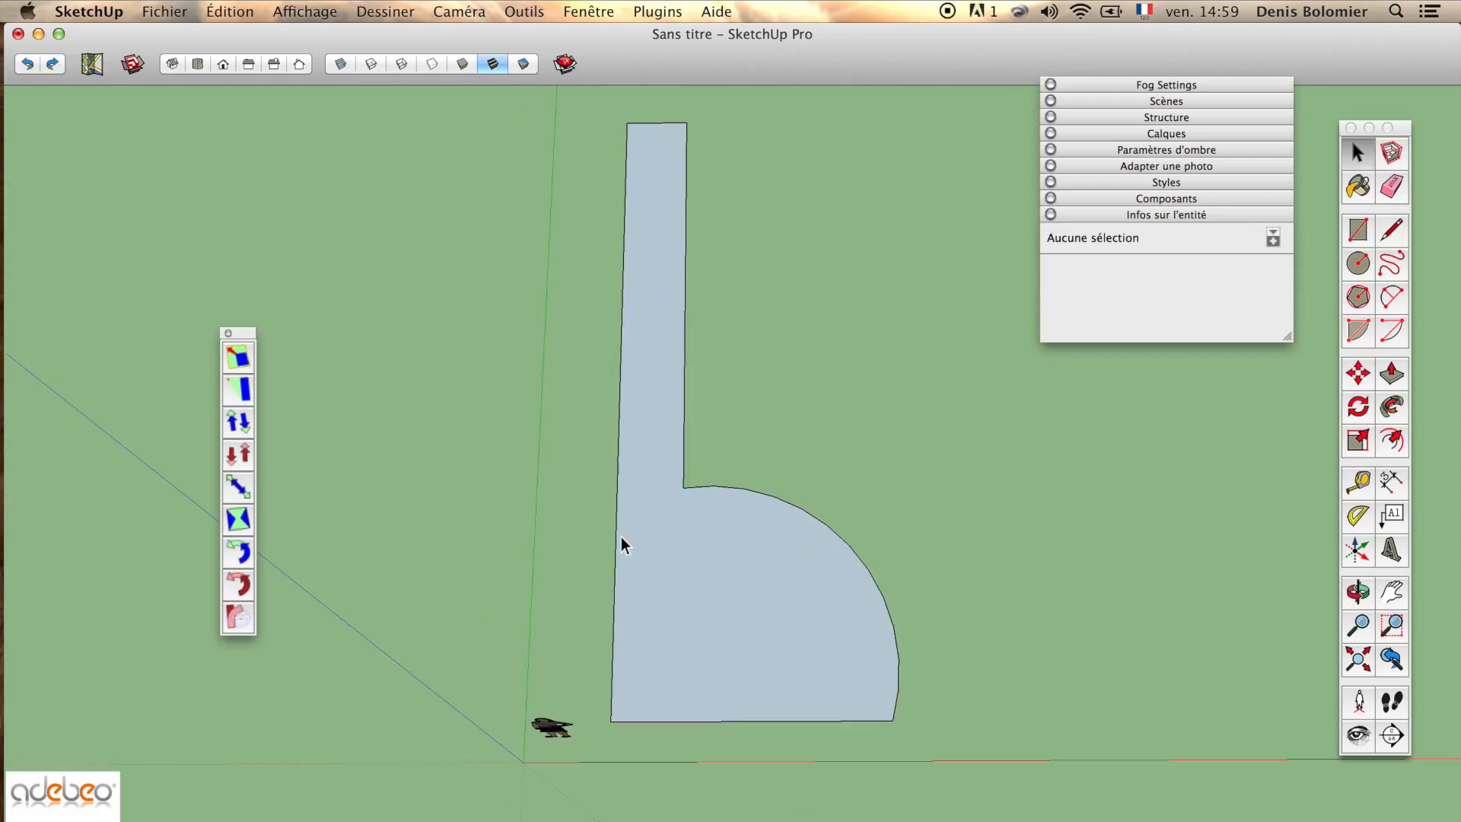
double_click(655, 541)
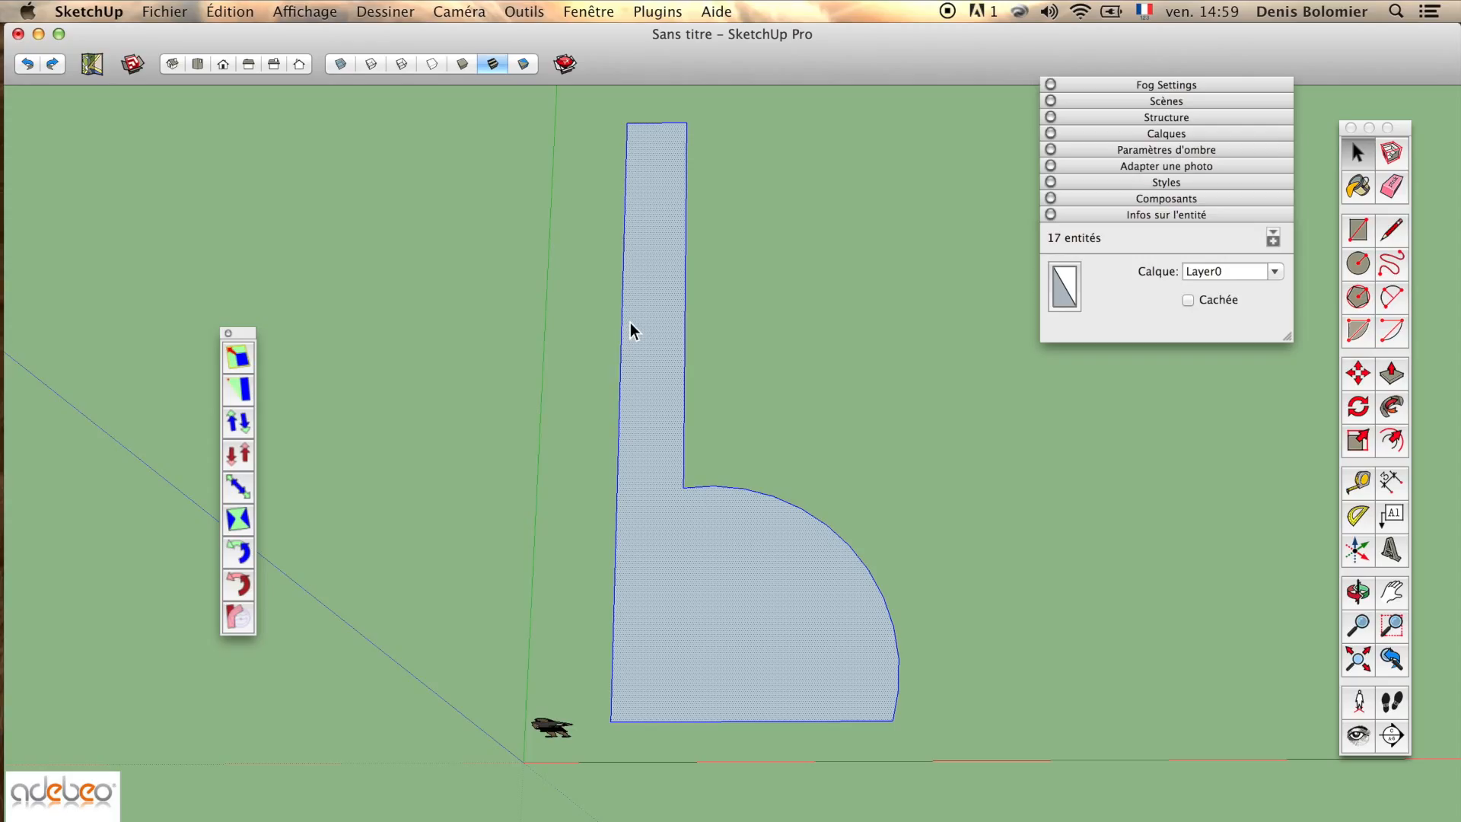
scroll(630, 323, down, 5)
scroll(632, 339, up, 5)
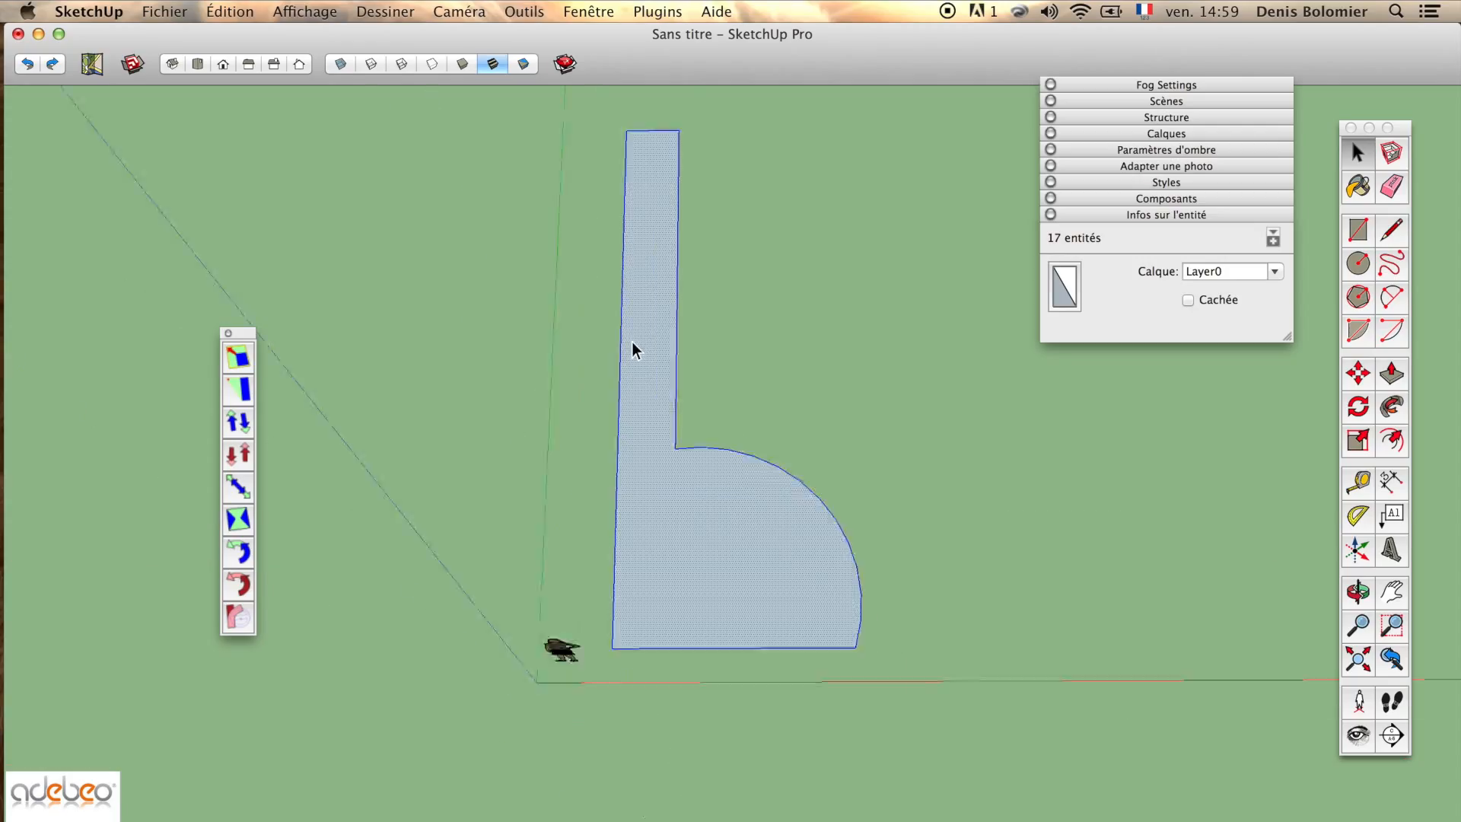
shift+middle_drag(631, 328, 636, 354)
scroll(633, 315, down, 3)
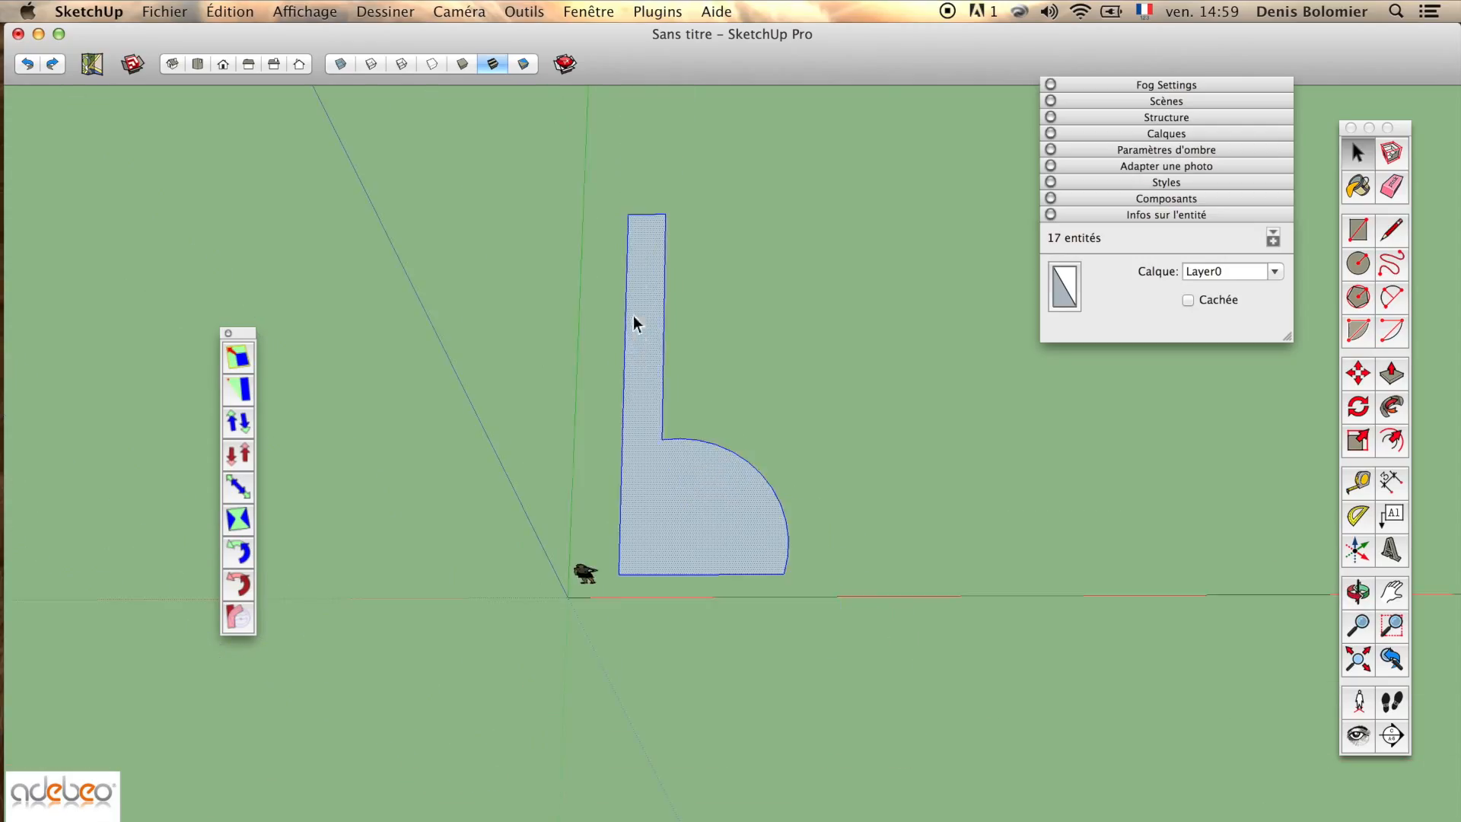
scroll(659, 335, up, 3)
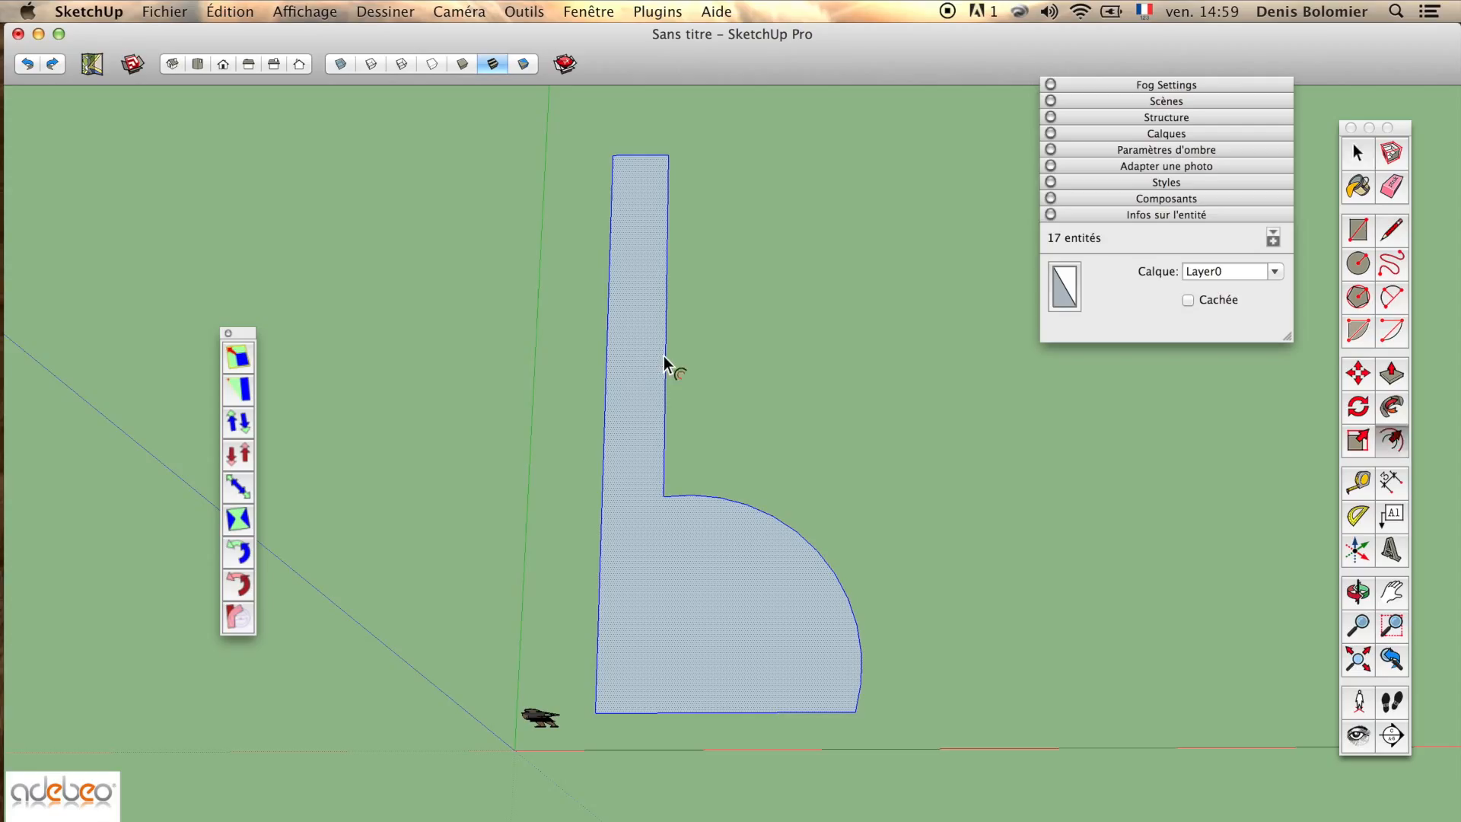
scroll(619, 189, up, 3)
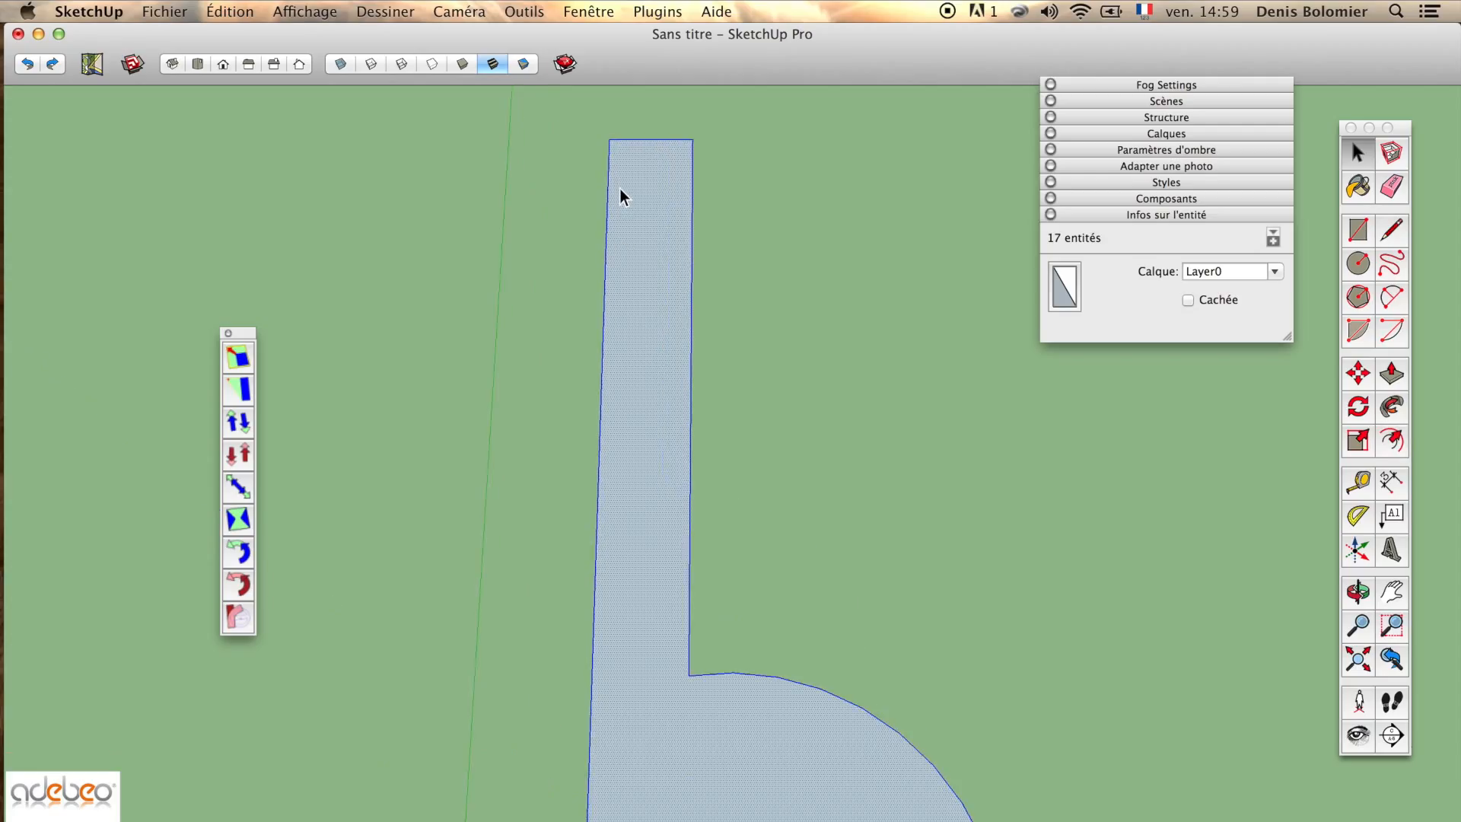
scroll(619, 189, down, 2)
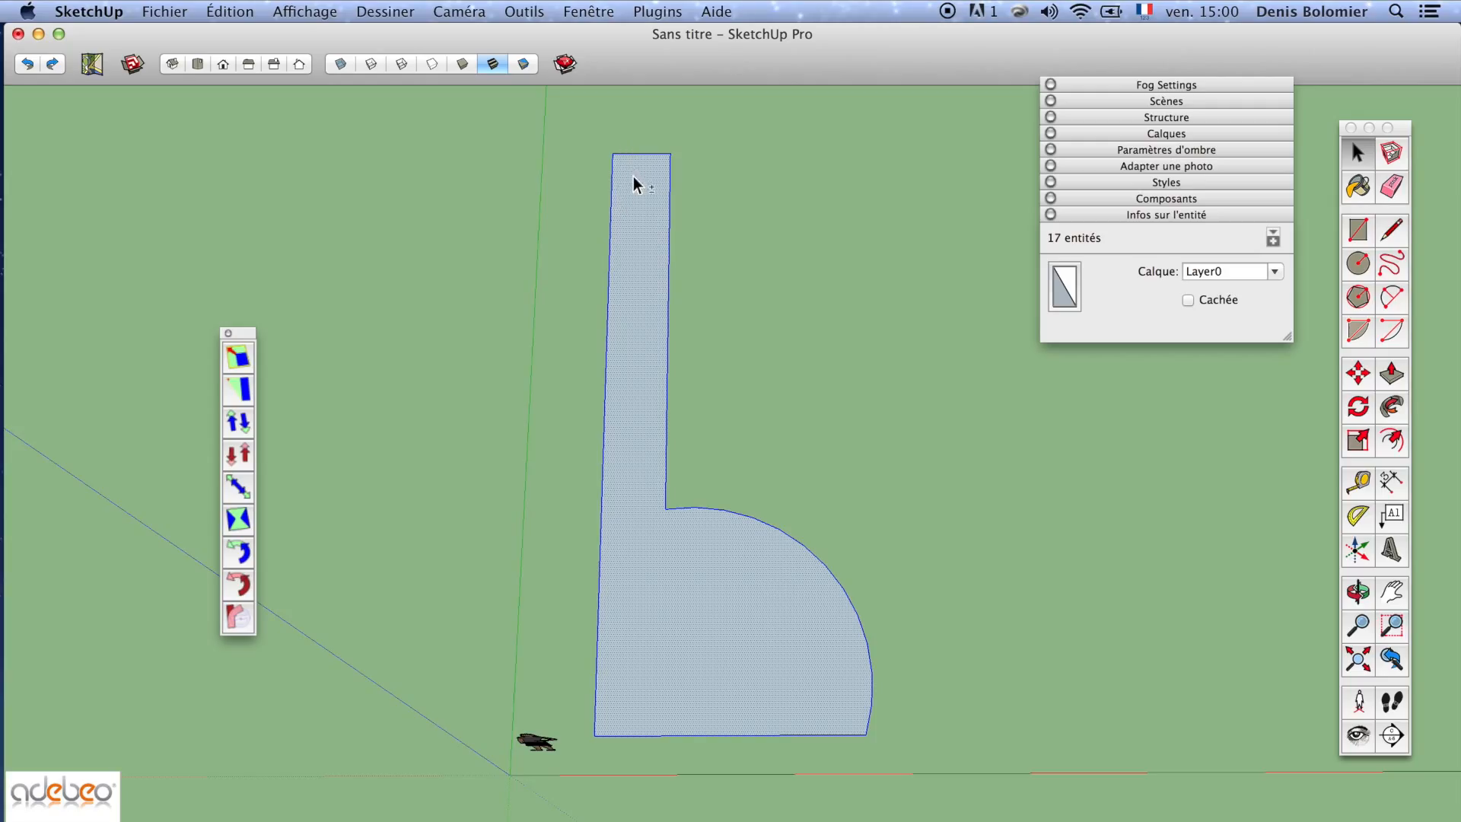
Remove the face, its long straight edge and the short far edge from the selection, keeping the arc, base and shorter straight edge
shift+click(633, 176)
shift+drag(598, 130, 598, 131)
shift+drag(635, 182, 602, 142)
shift+click(630, 171)
scroll(683, 328, down, 3)
scroll(687, 510, up, 3)
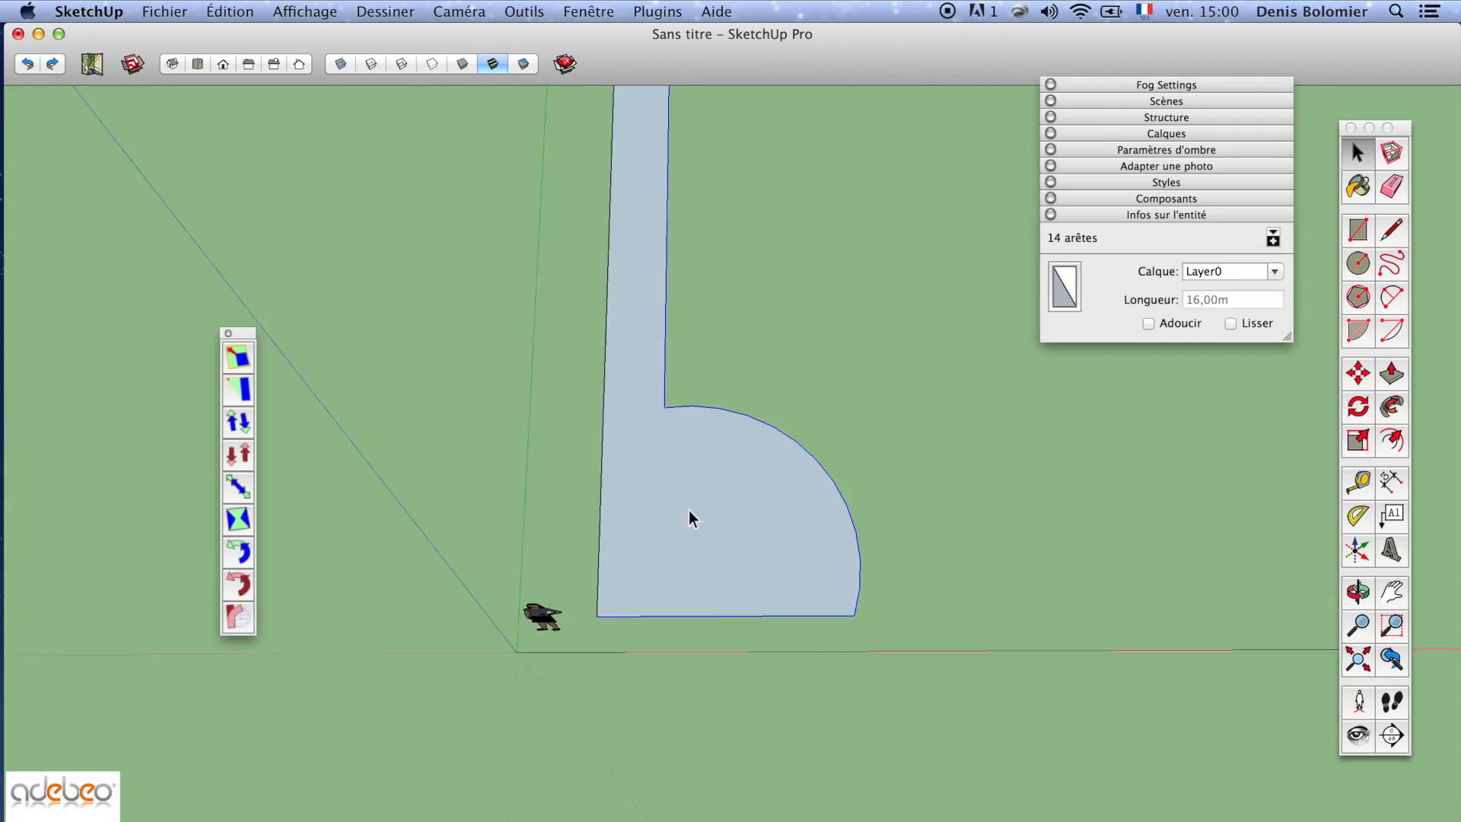
Try to offset the selected chain of edges slightly inward on the face, and clear the selection
shift+middle_drag(690, 486, 512, 422)
scroll(548, 384, up, 2)
key(f)
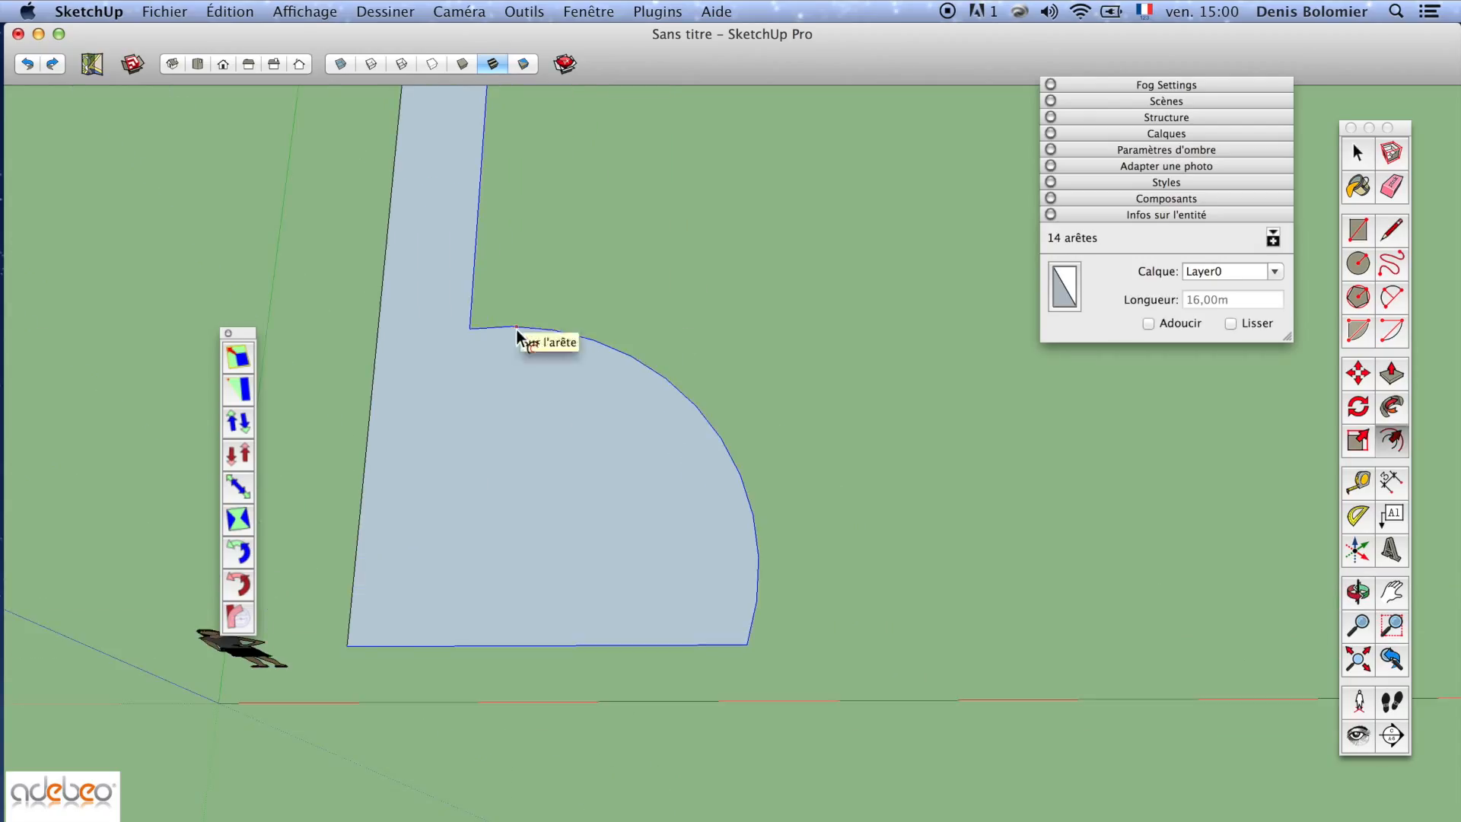
click(516, 331)
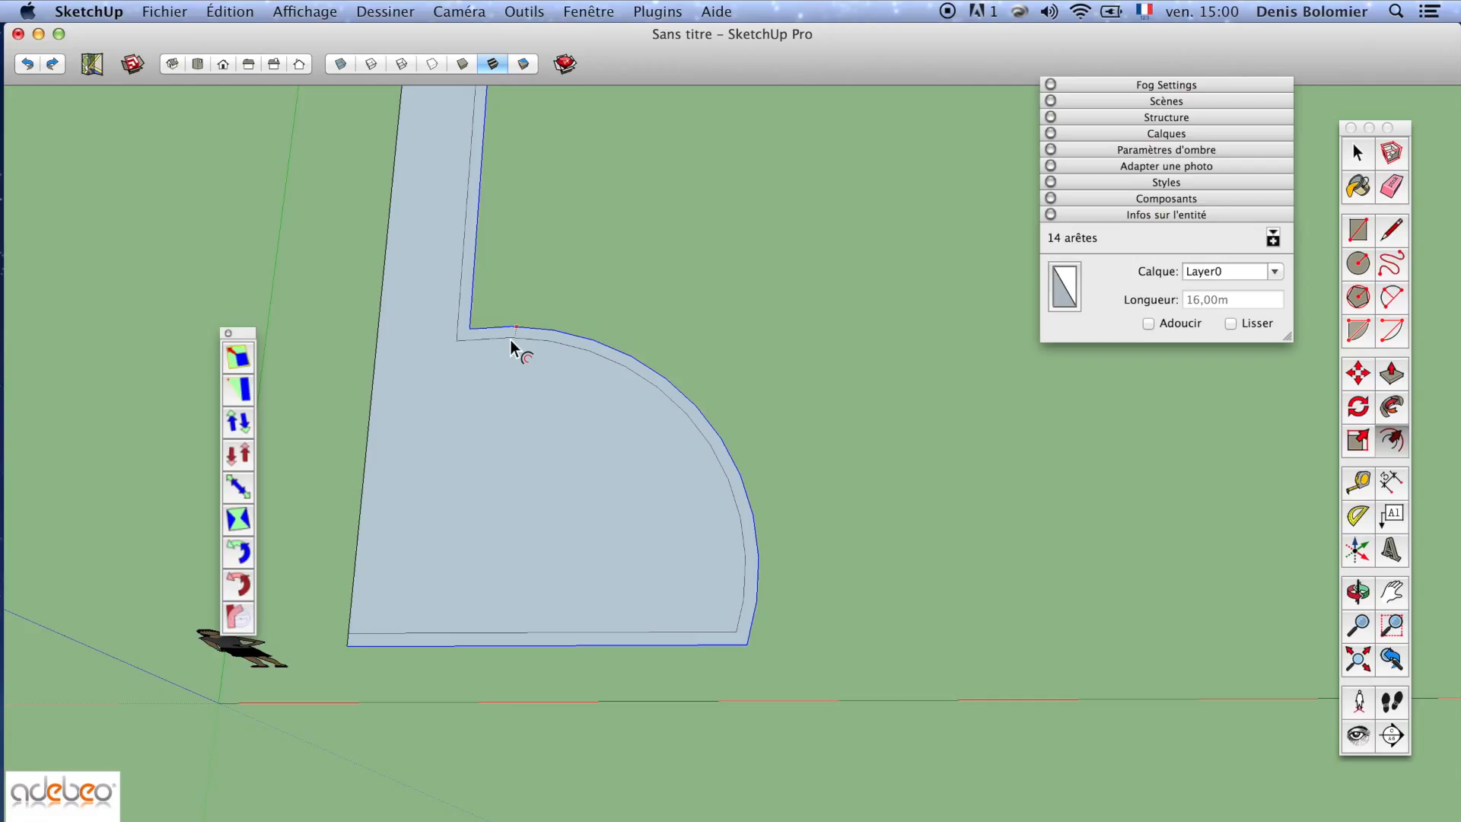
key(Return)
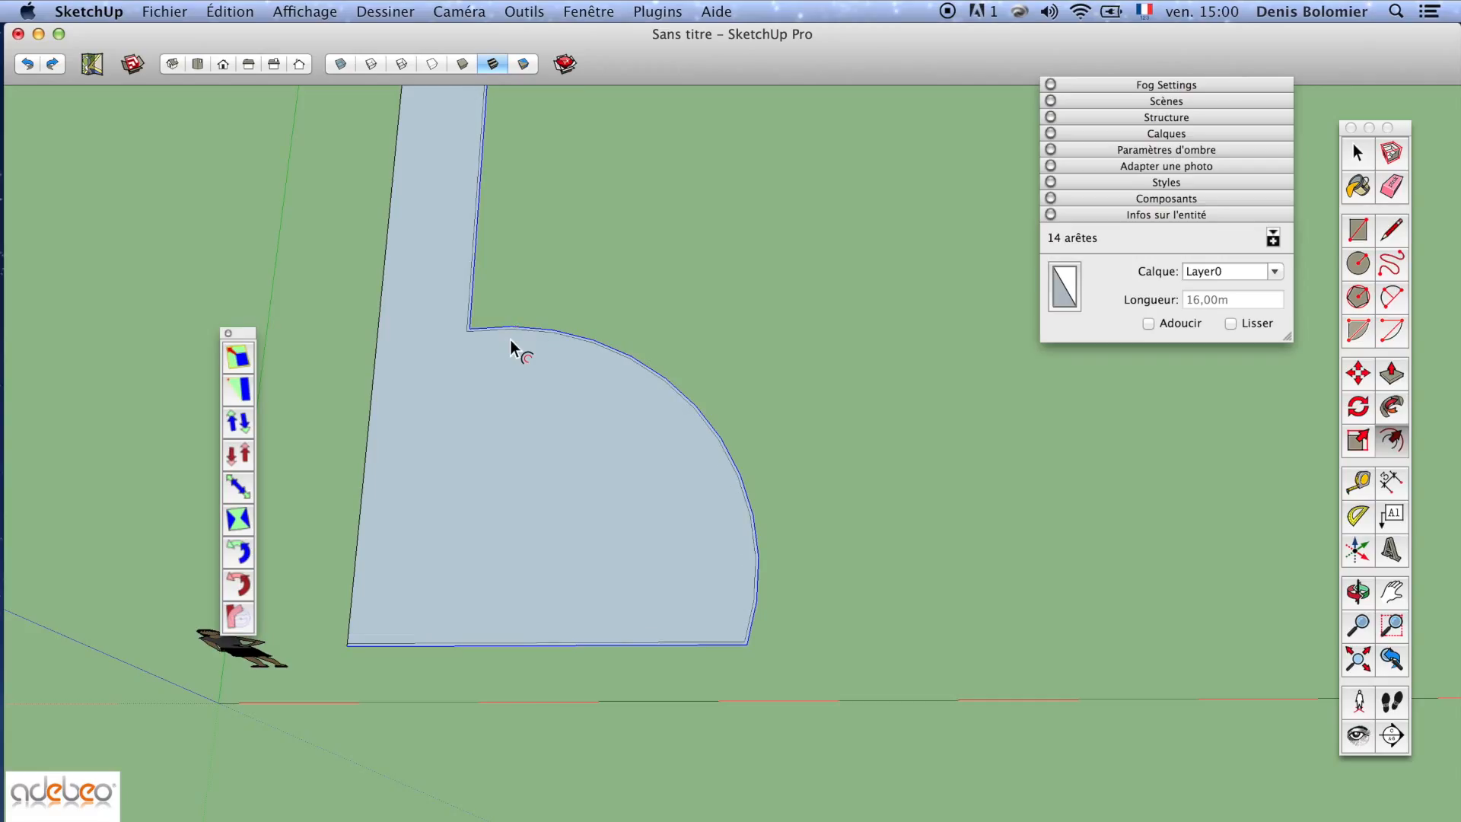
scroll(476, 329, up, 5)
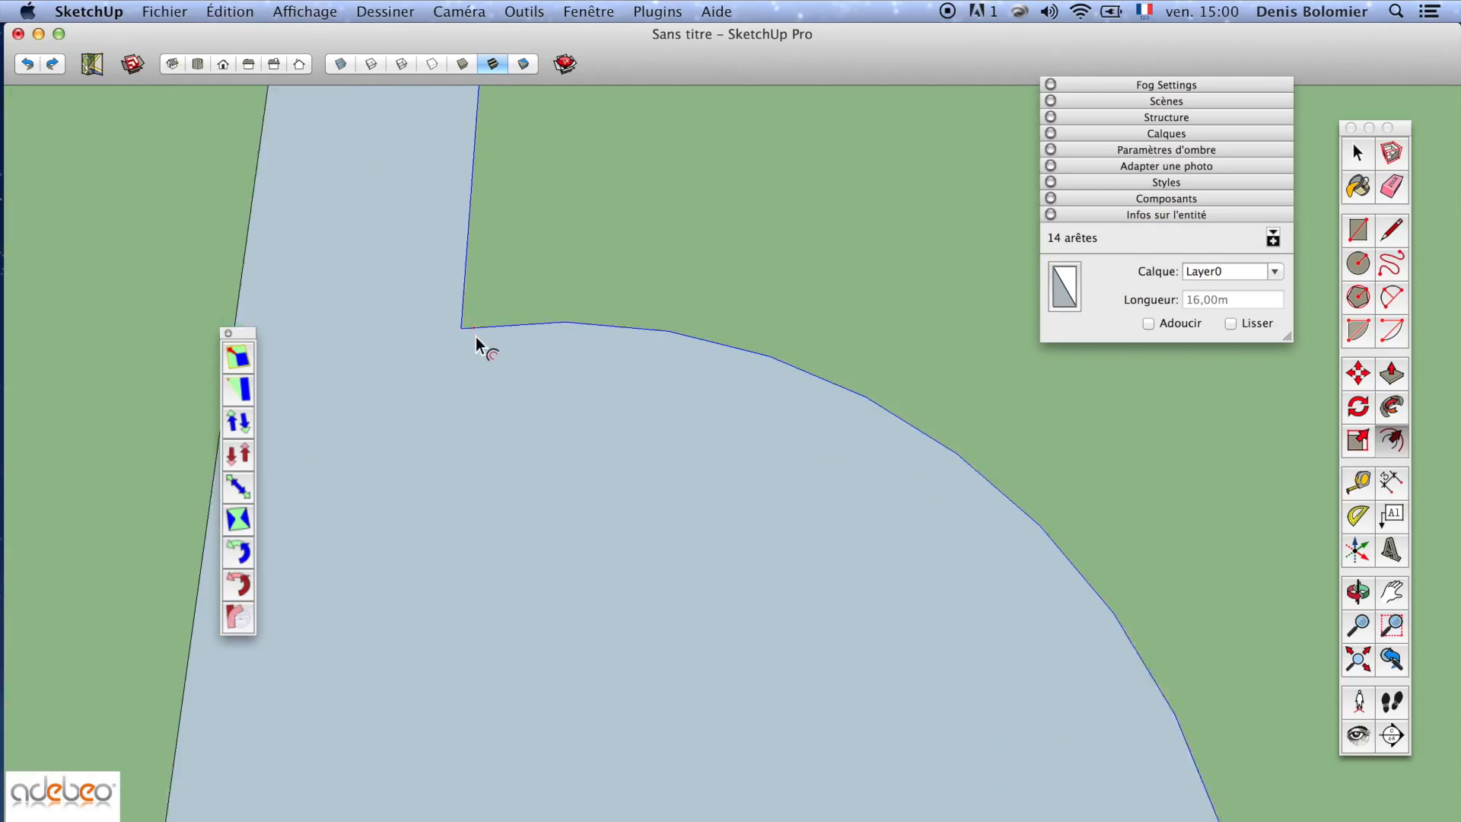
scroll(467, 337, up, 2)
scroll(541, 341, down, 3)
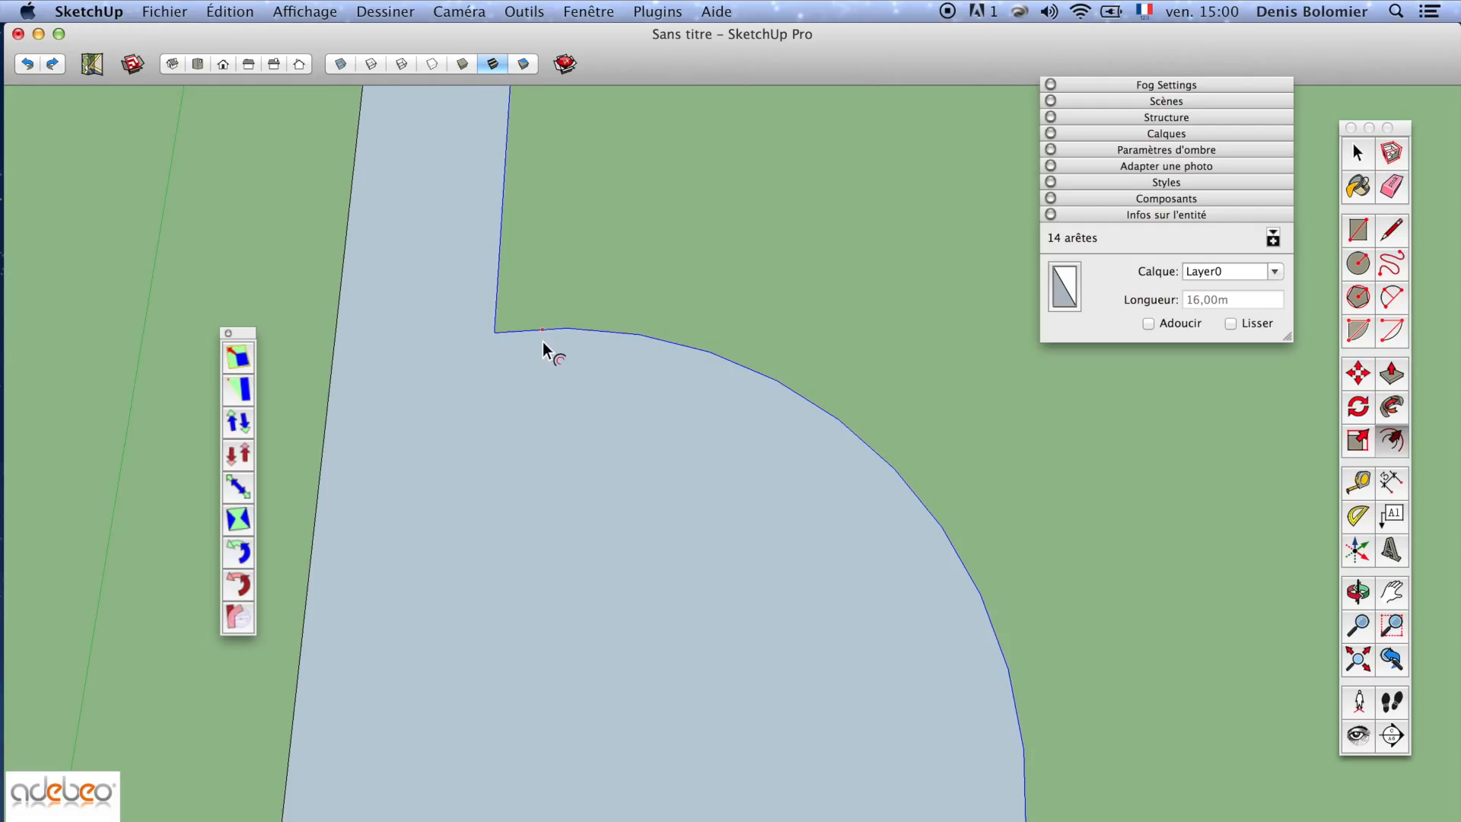
scroll(542, 341, down, 5)
key(space)
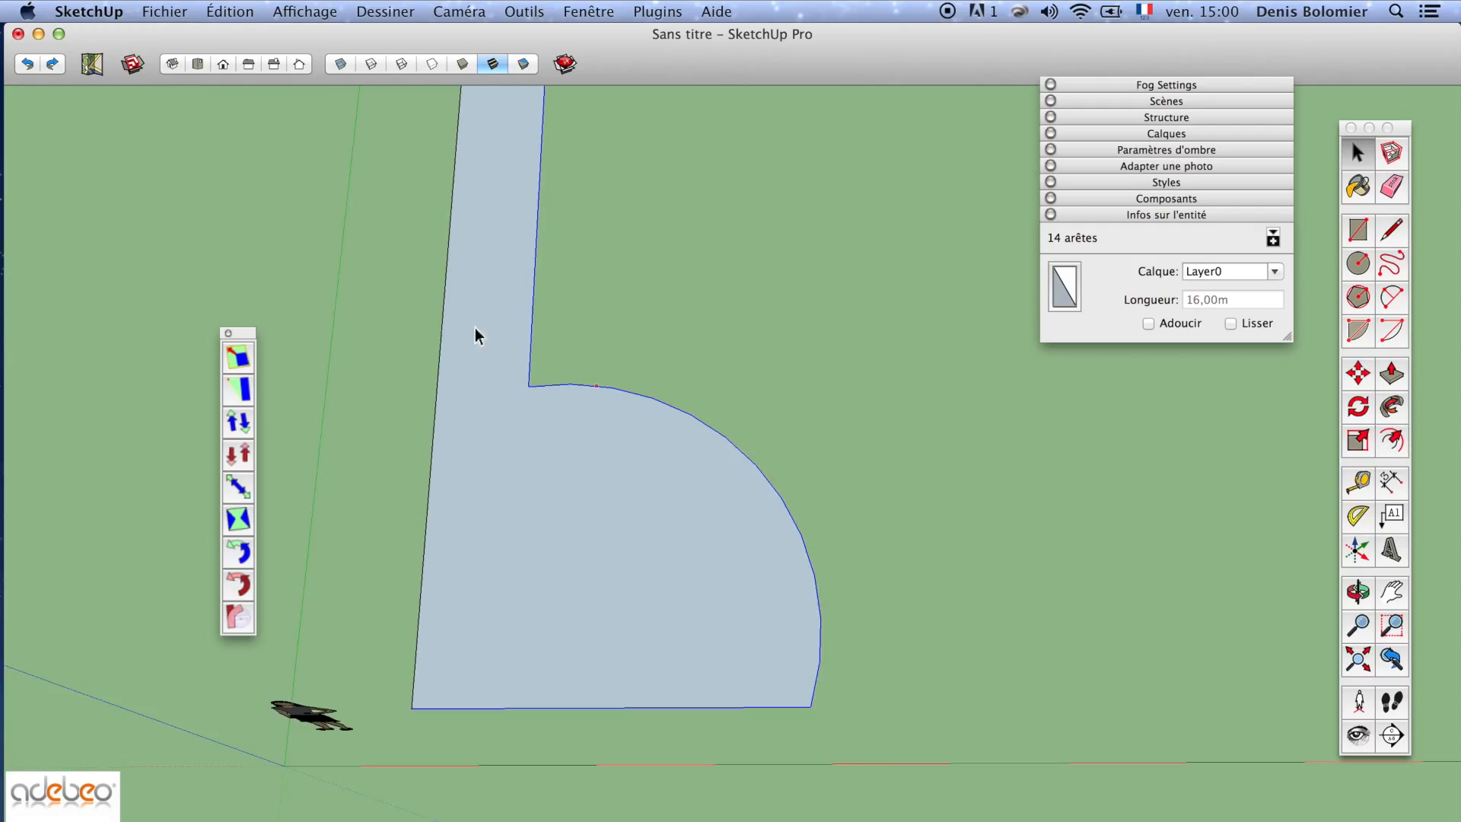
scroll(606, 349, up, 2)
click(594, 364)
Draw a tangent arc rounding the inner corner between the shorter straight edge and the large arc
scroll(685, 576, down, 2)
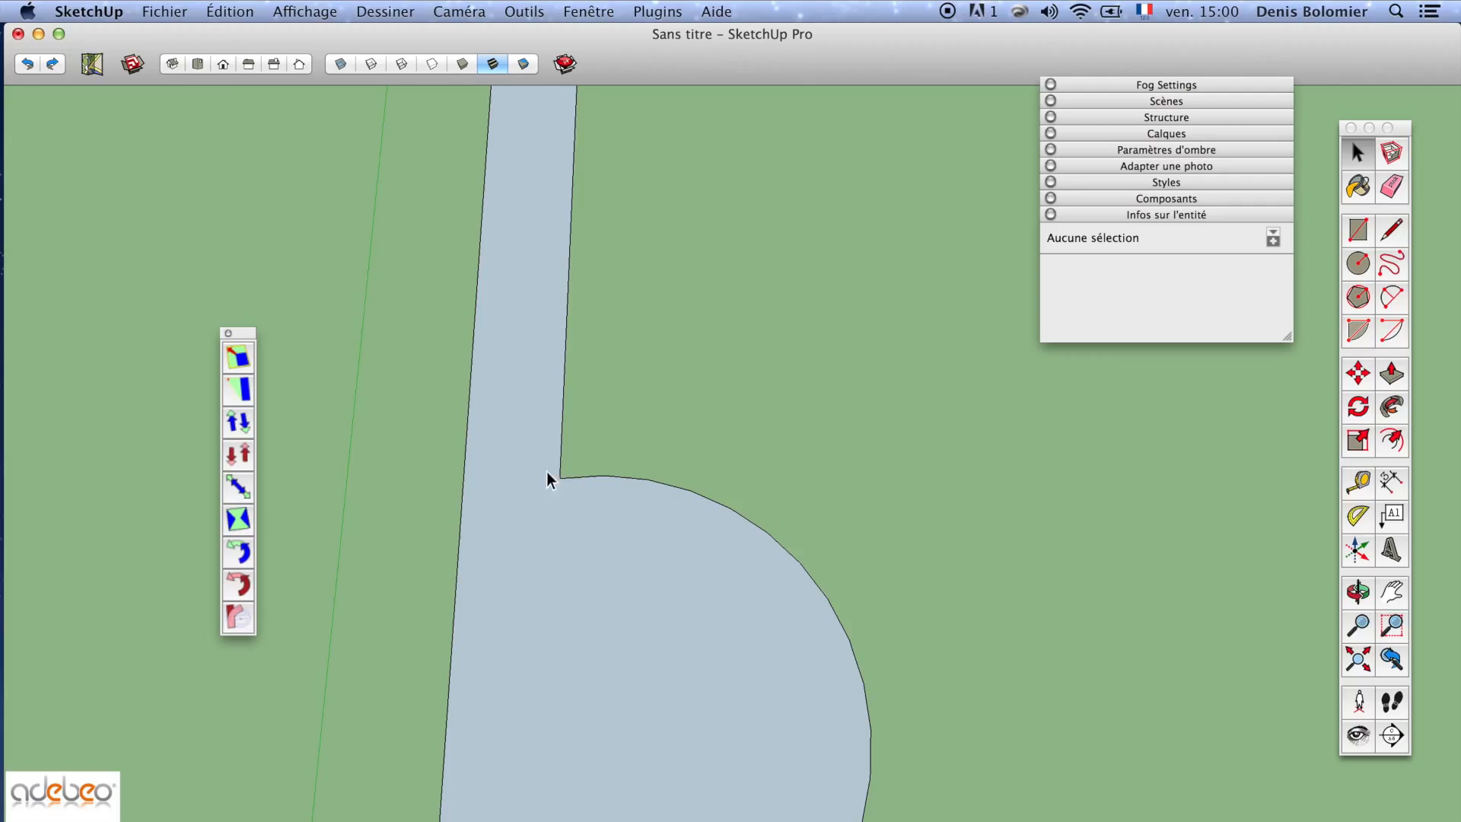
scroll(595, 487, up, 2)
key(l)
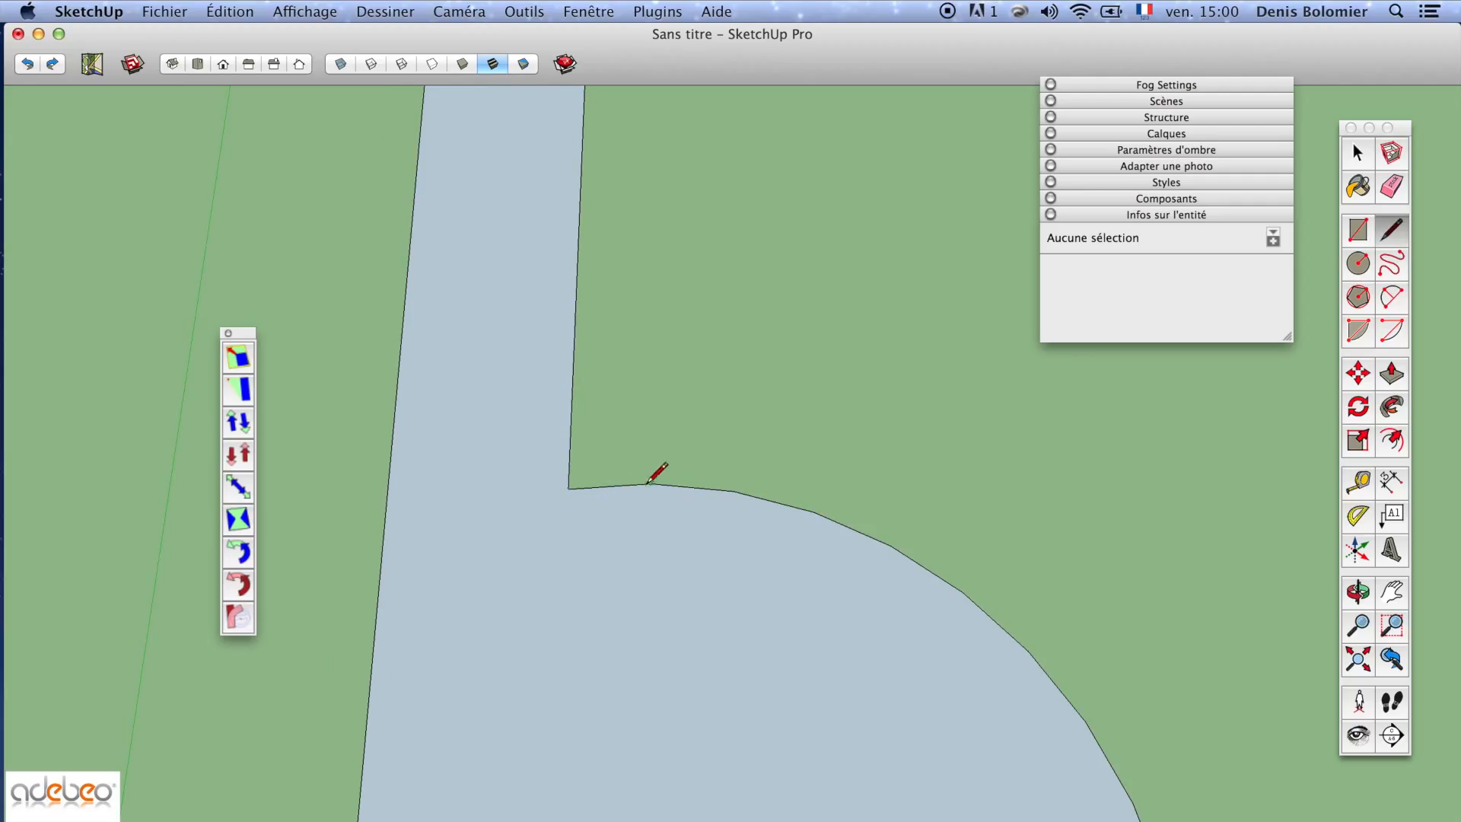
click(650, 484)
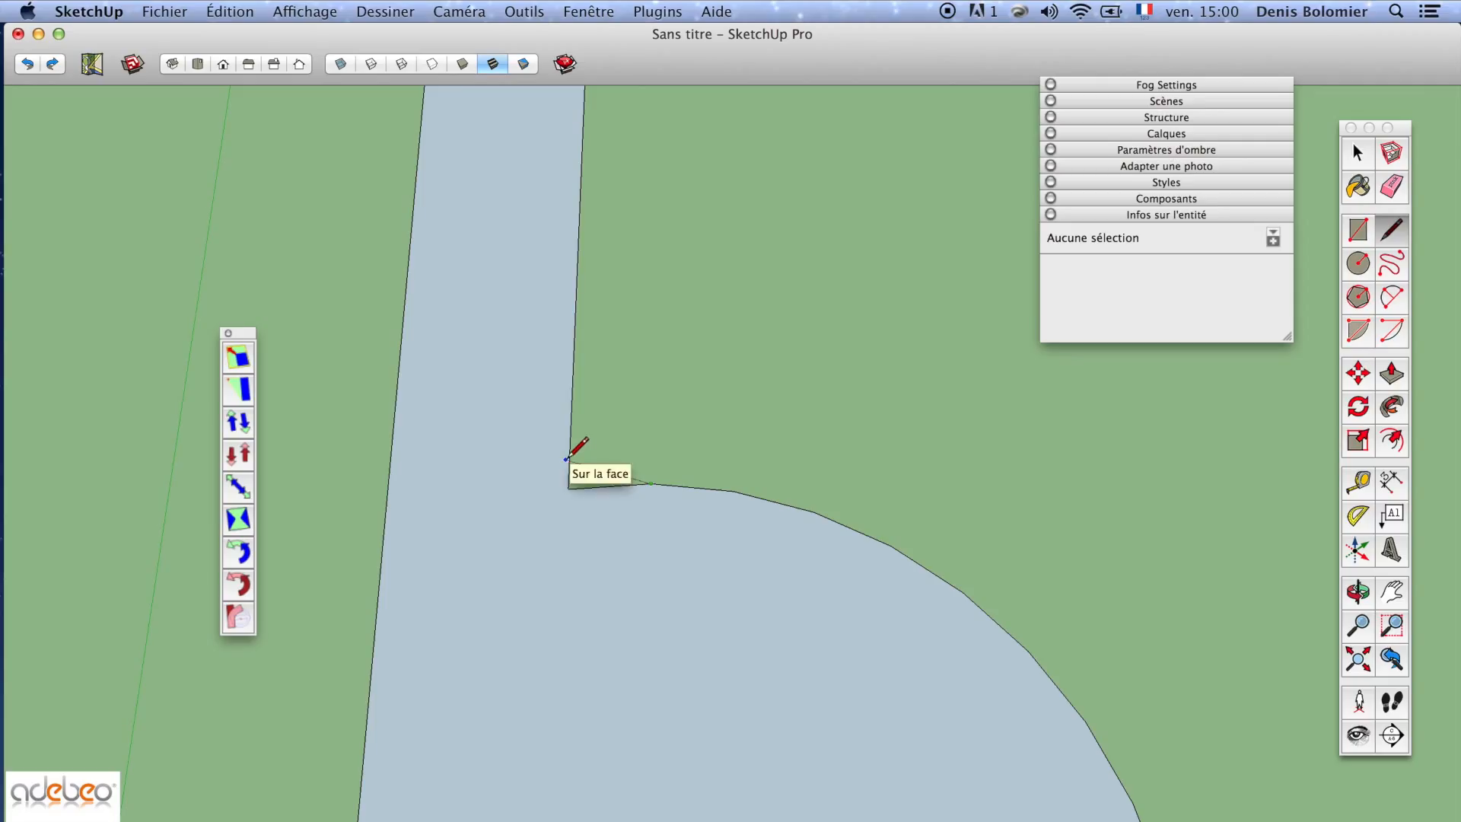
key(a)
click(651, 484)
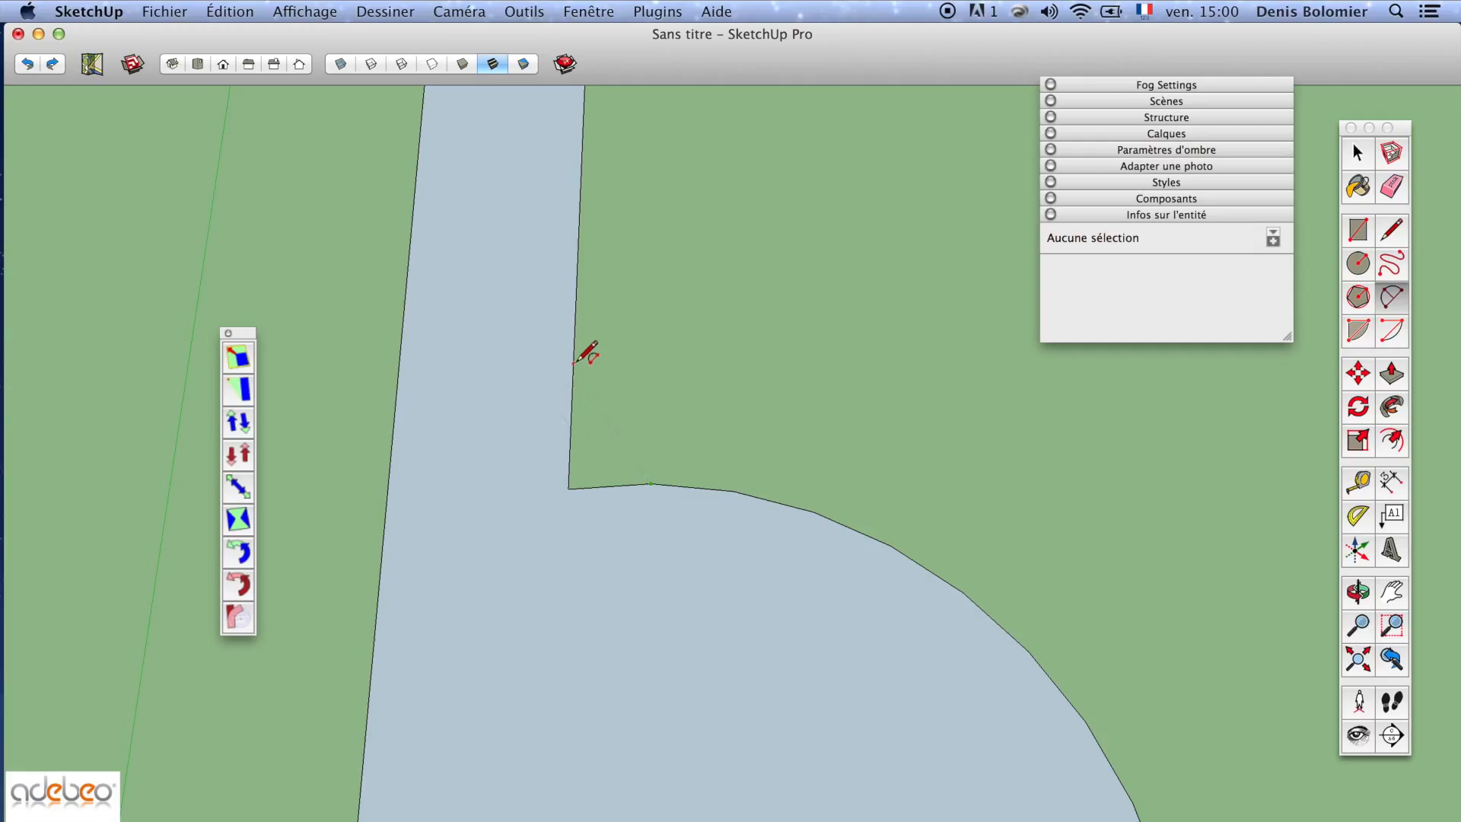
click(571, 412)
click(582, 449)
key(space)
scroll(577, 481, up, 2)
scroll(577, 482, down, 3)
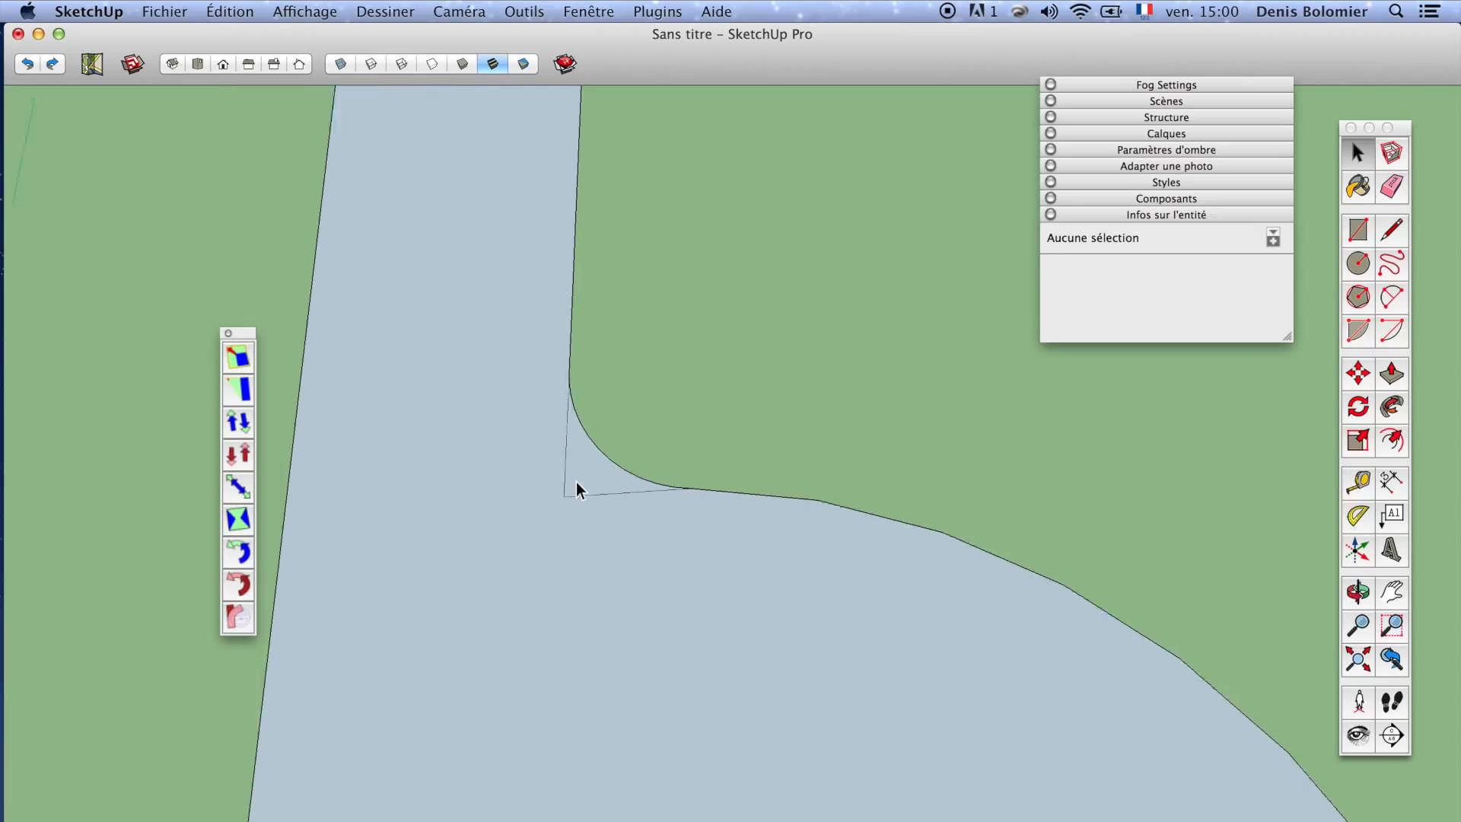
Erase the leftover corner edges outside the new rounding arc
key(e)
mouse_move(569, 469)
mouse_down()
mouse_move(591, 506)
mouse_move(568, 481)
mouse_up()
scroll(576, 476, down, 4)
Select the face with its edges, then deselect the face, its long straight edge and the short far edge
key(space)
triple_click(572, 513)
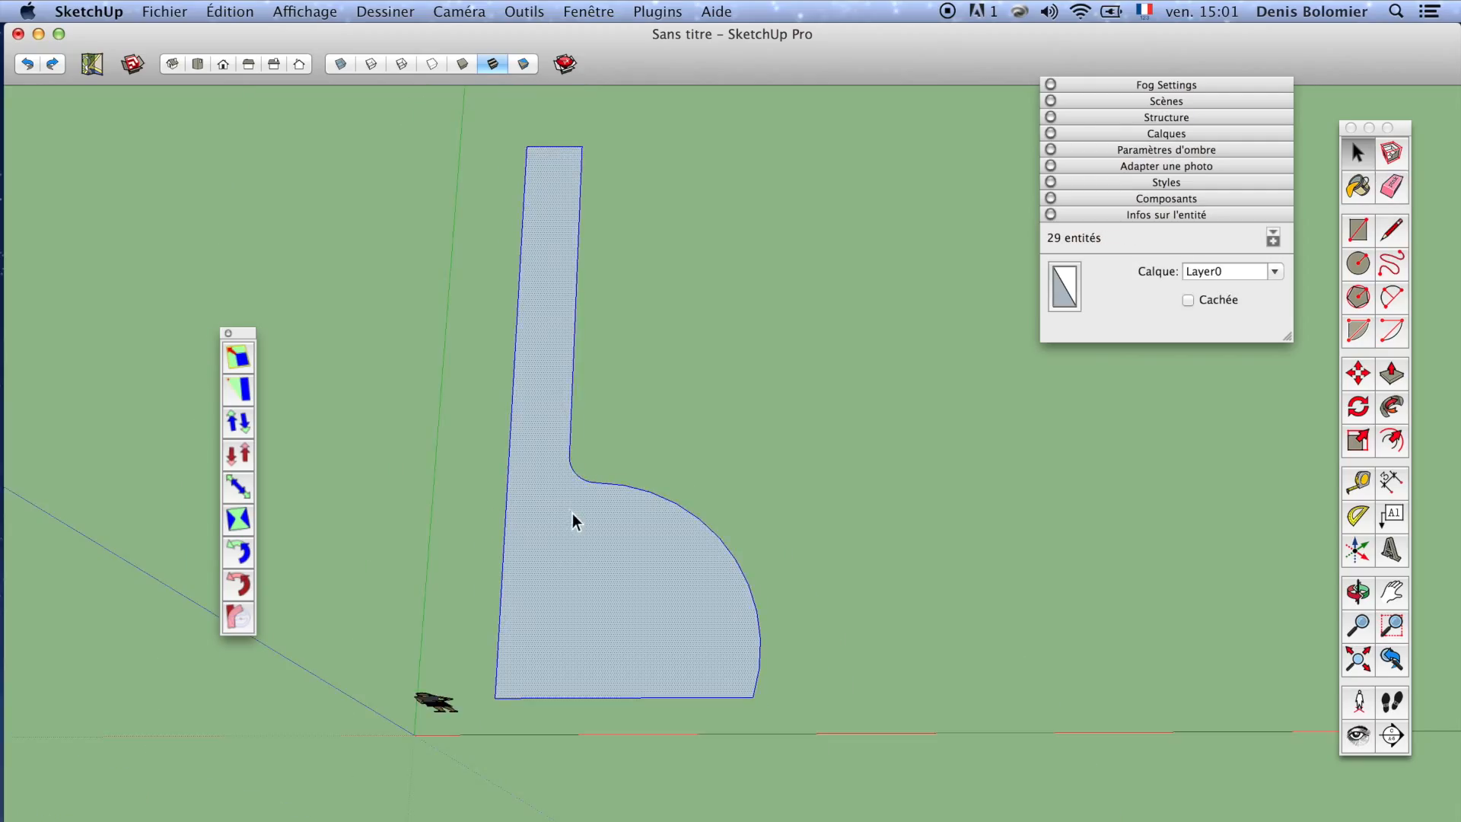
scroll(572, 512, up, 4)
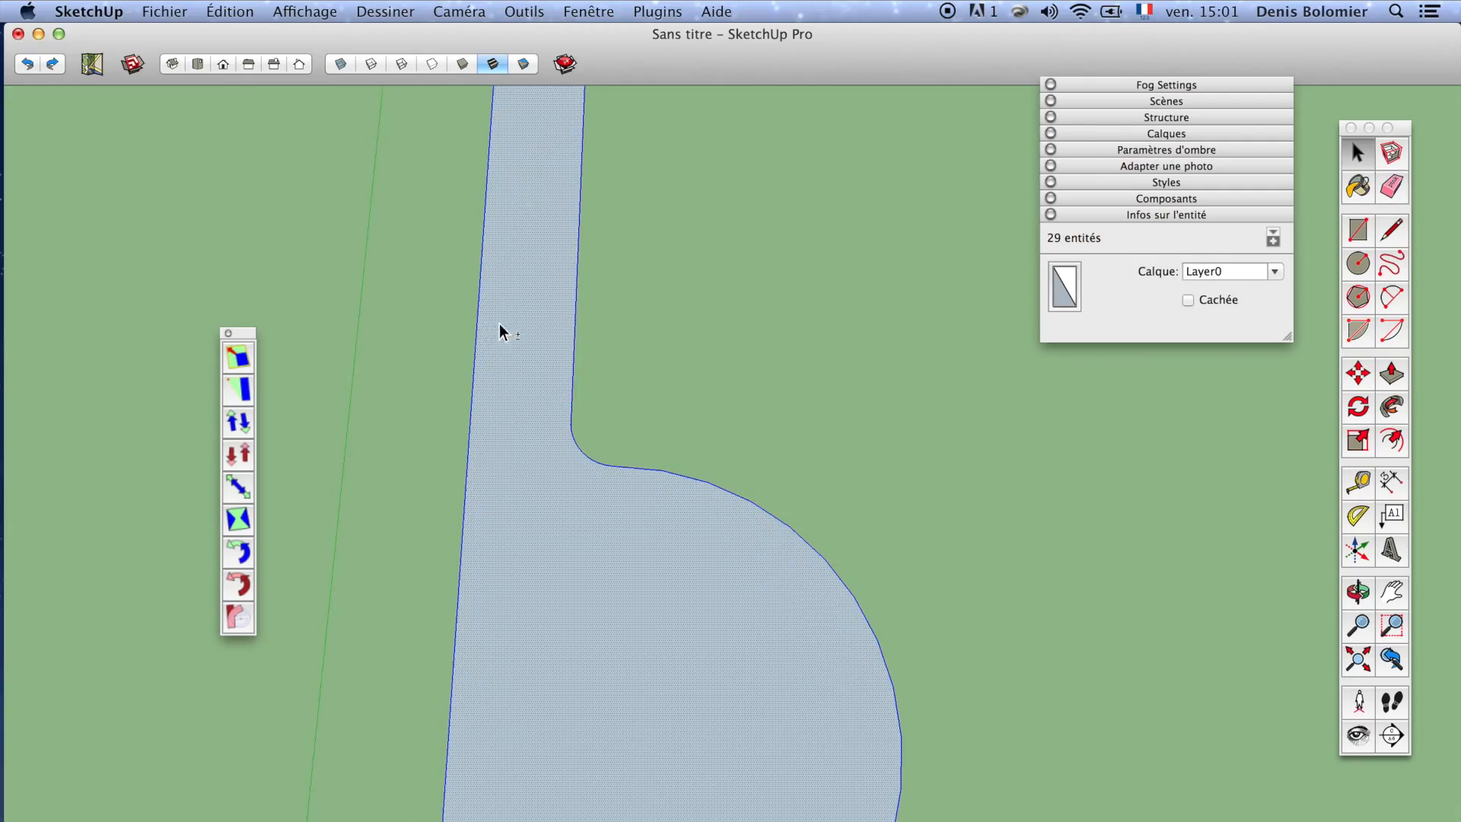
middle_drag(514, 315, 597, 510)
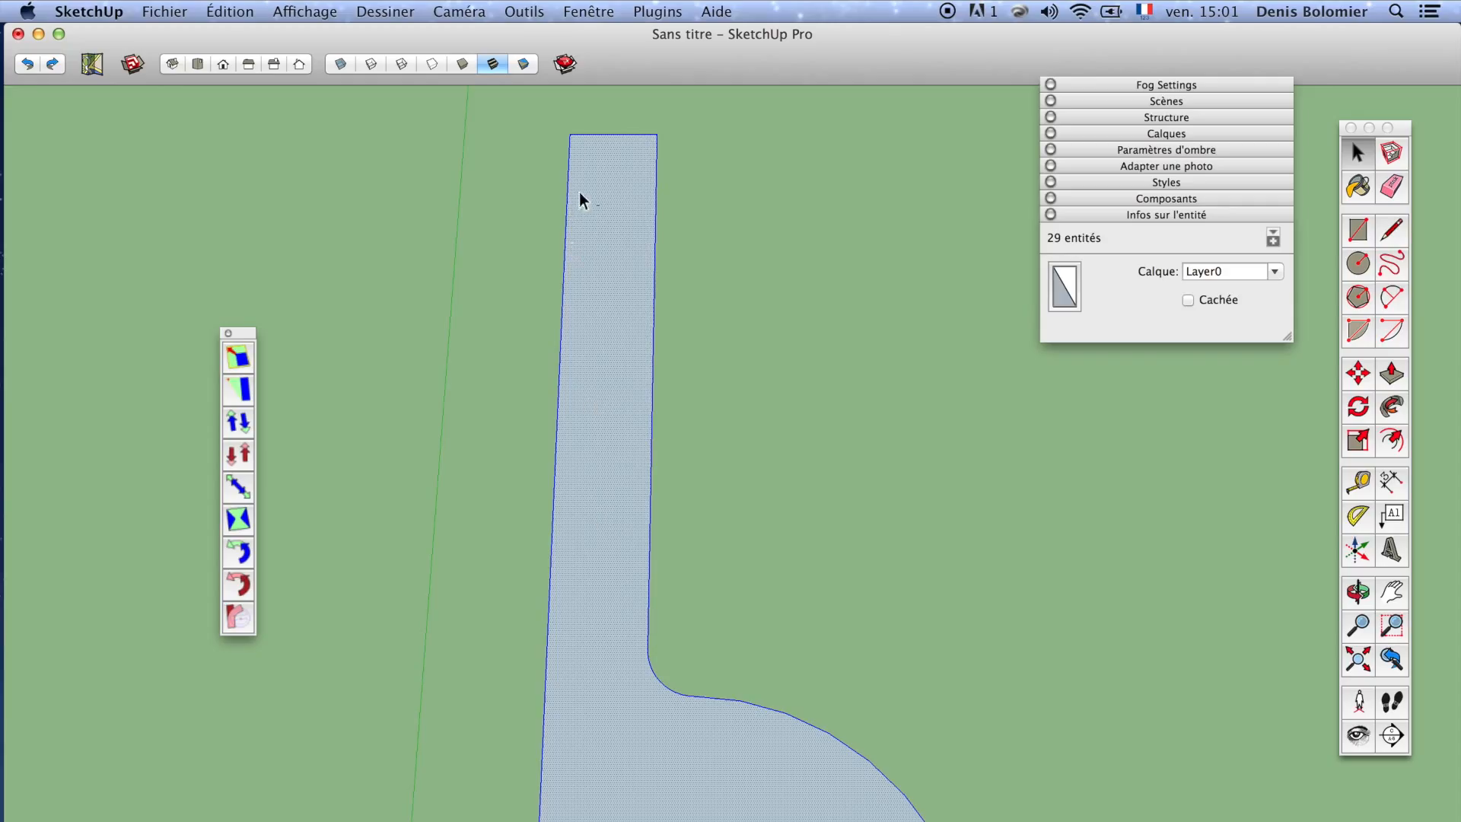
shift+drag(580, 260, 517, 12)
scroll(556, 381, down, 3)
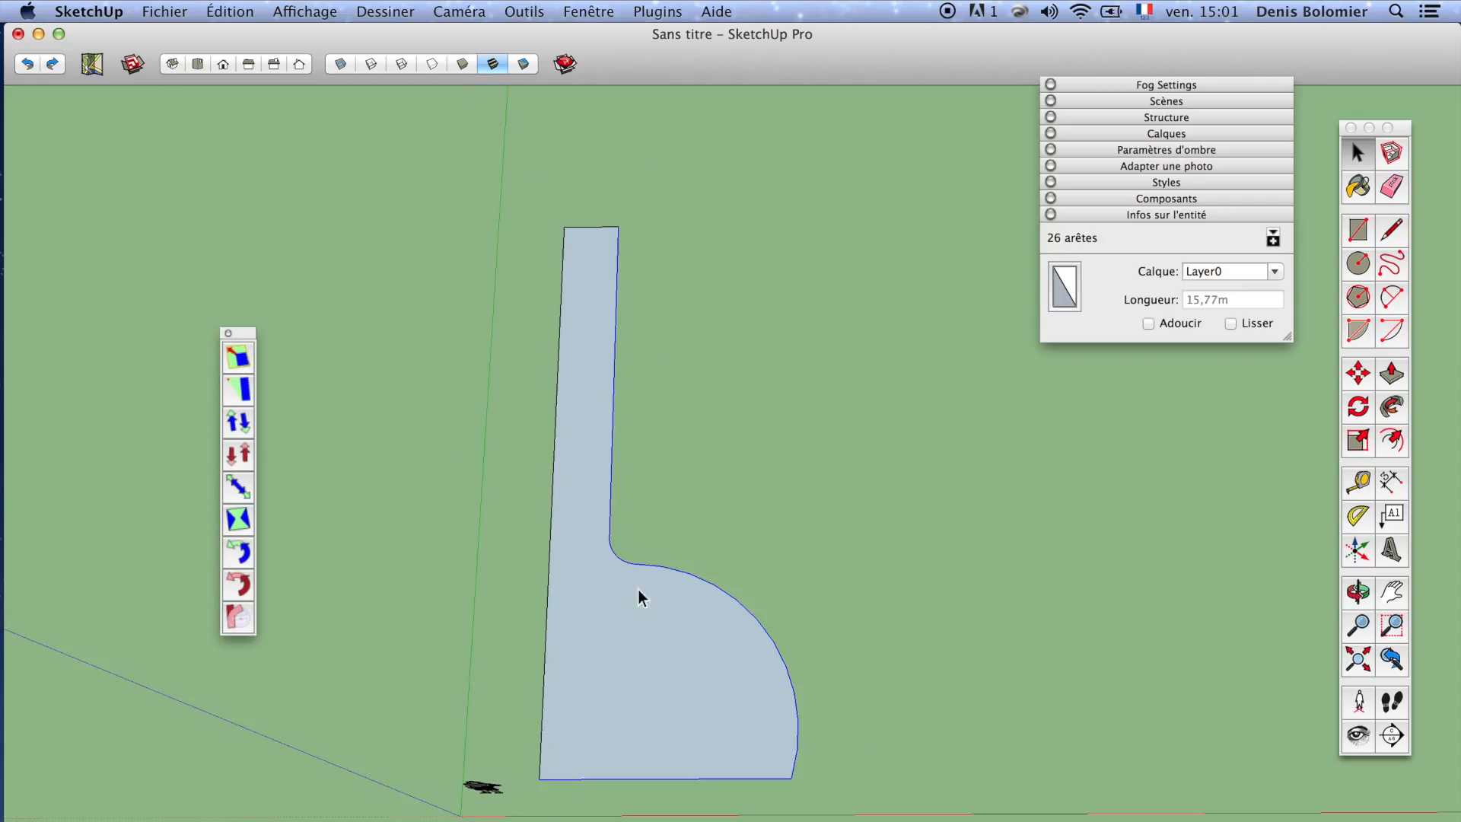
shift+middle_drag(638, 589, 609, 481)
scroll(609, 481, up, 3)
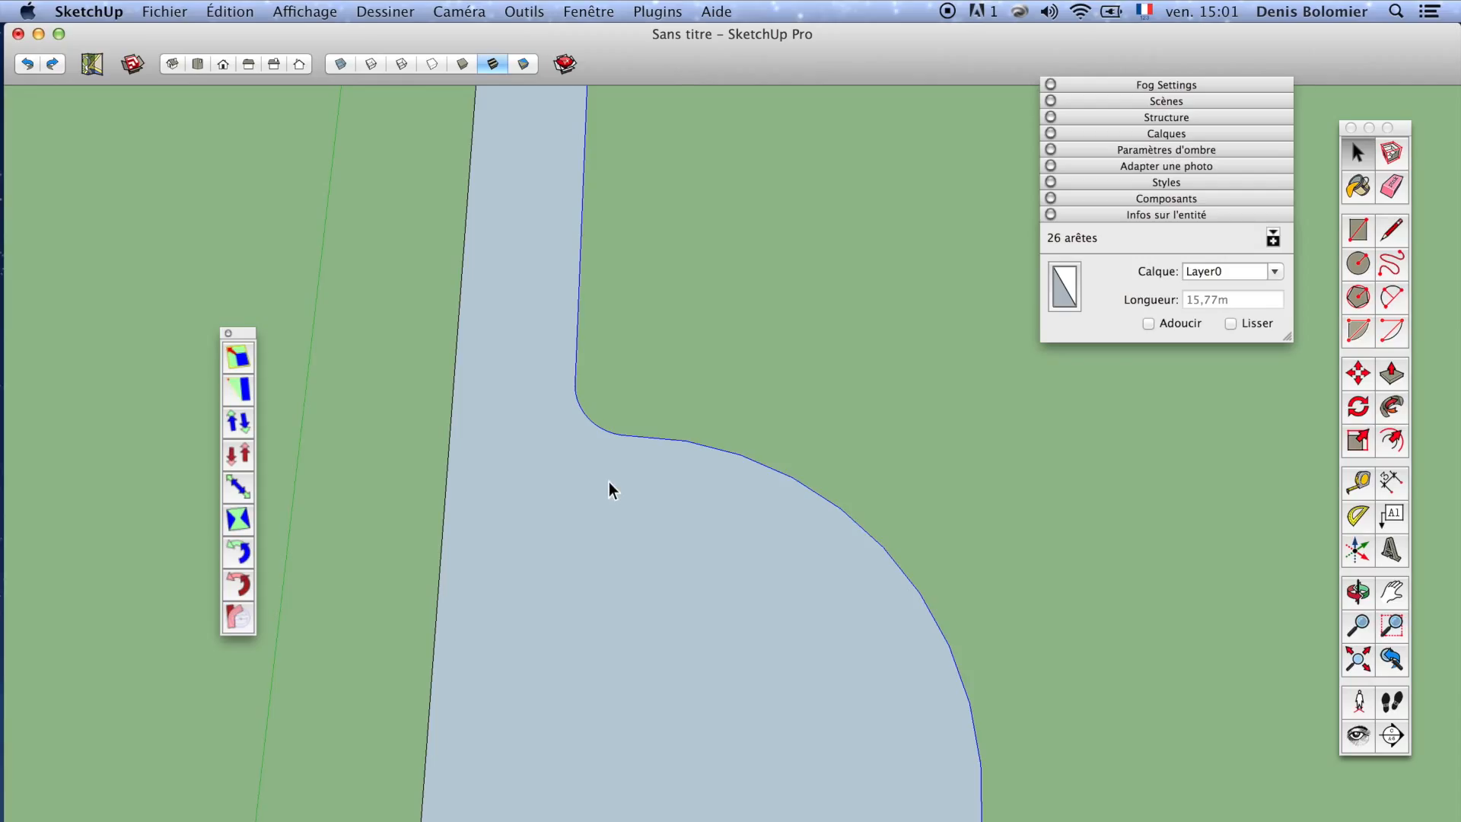
Offset the selected chain of base, arcs and shorter straight edge slightly inward on the face
middle_drag(751, 508, 620, 357)
scroll(636, 432, down, 4)
scroll(636, 433, up, 3)
key(f)
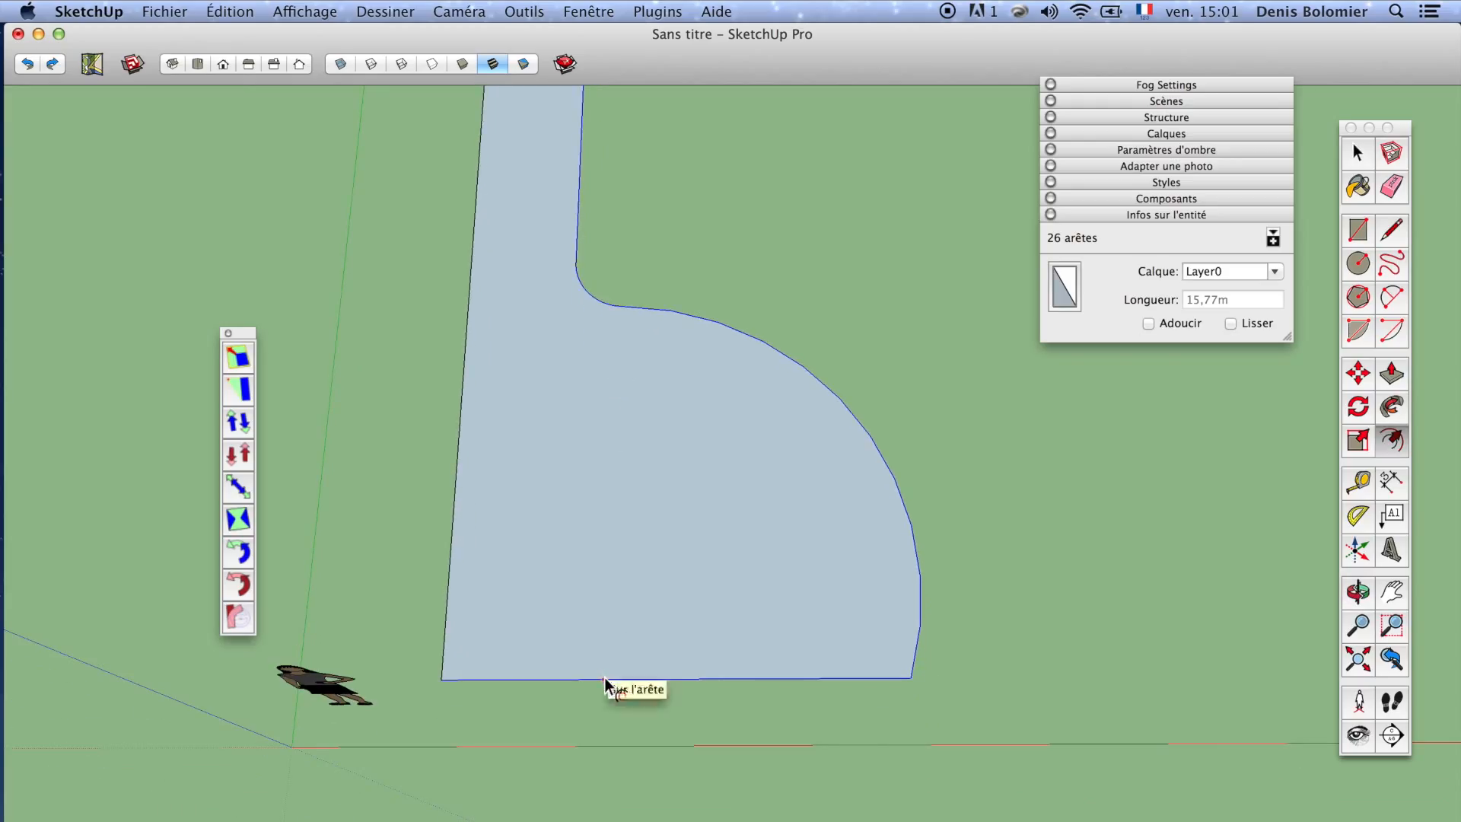
click(605, 680)
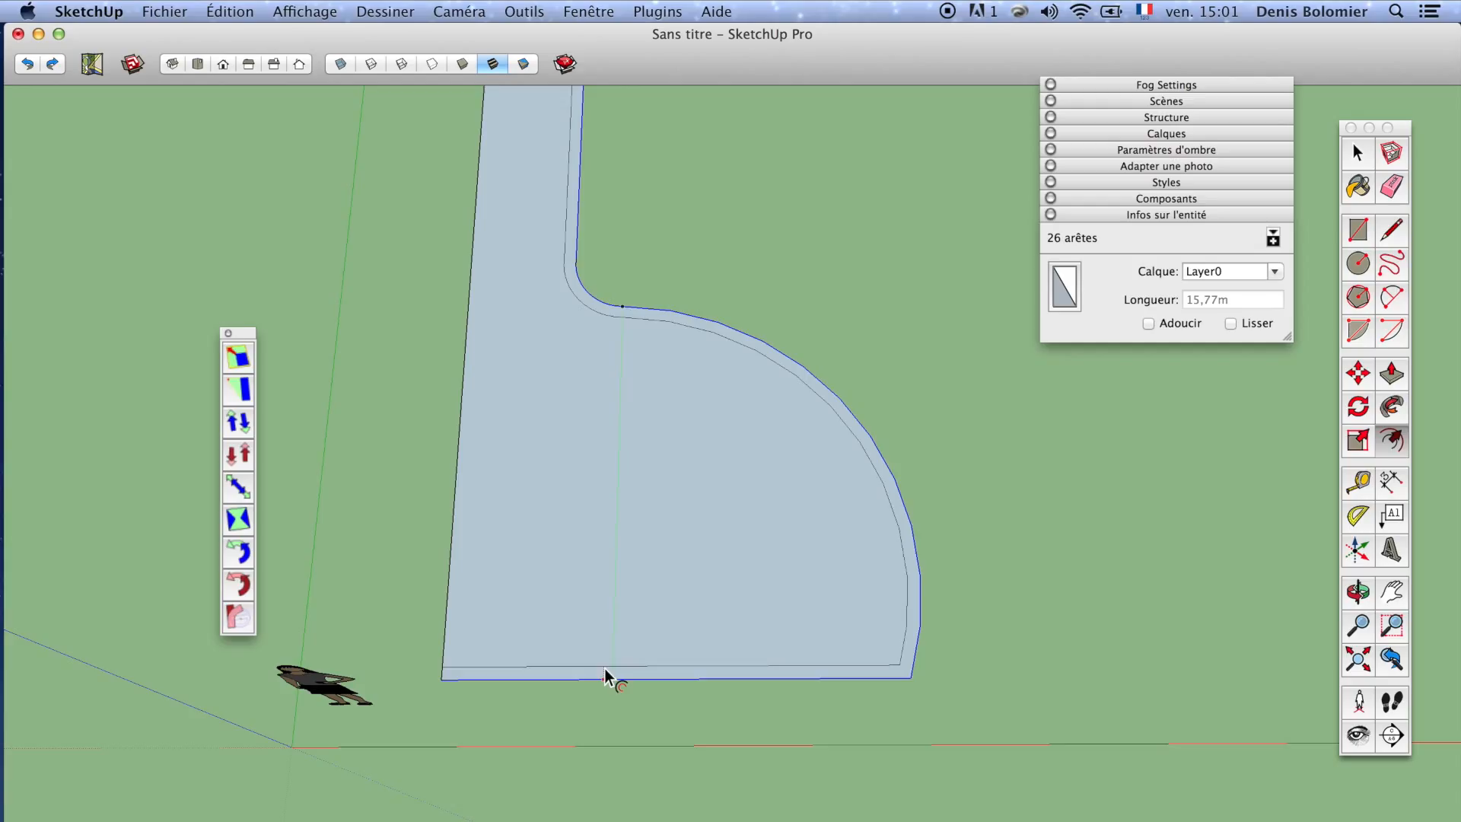
scroll(689, 601, down, 2)
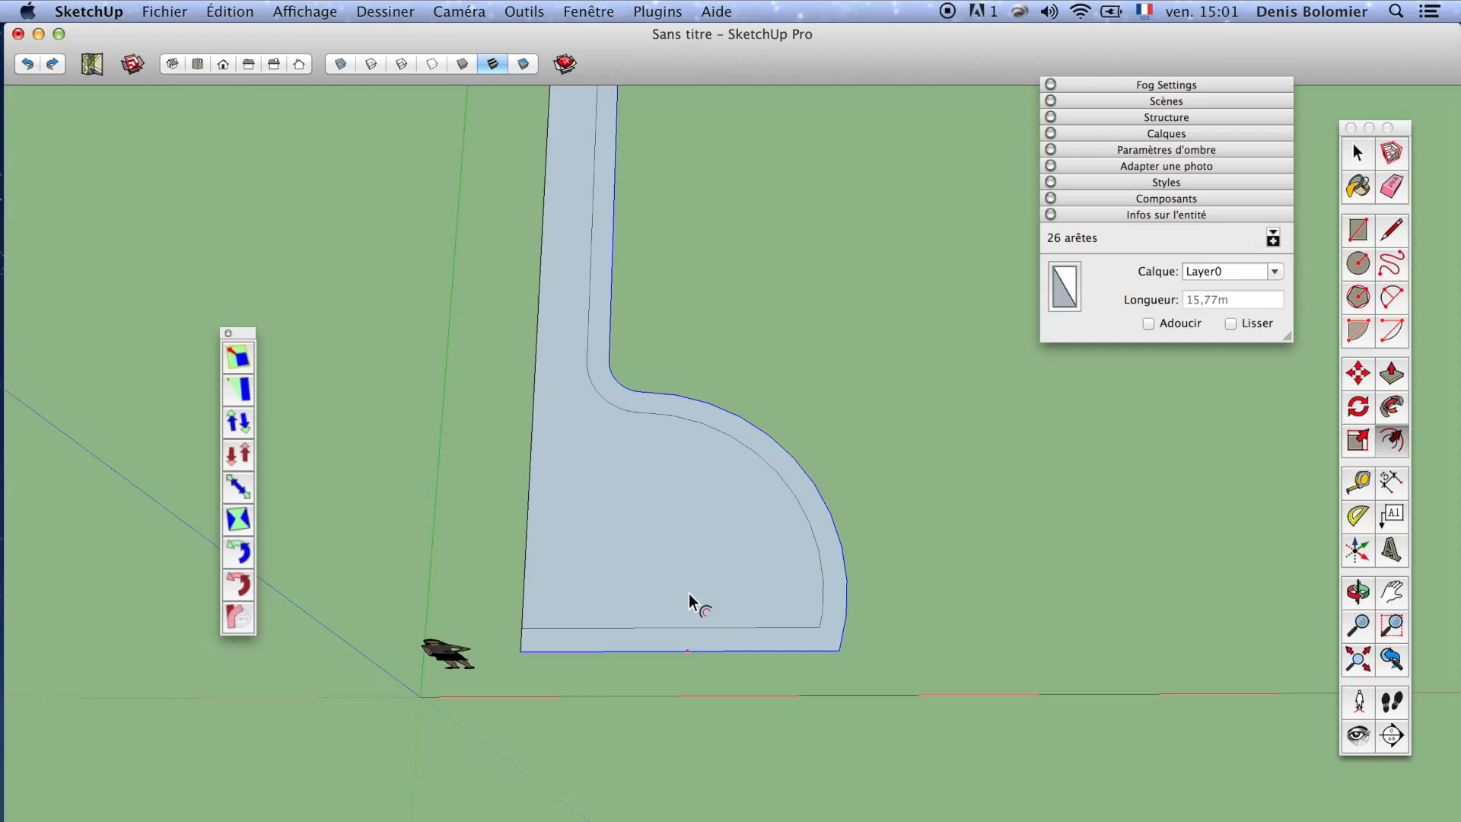
Erase the long straight edge and the leftover far-end edge outside the offset band, keeping only the band
scroll(688, 593, down, 2)
shift+middle_drag(692, 542, 747, 608)
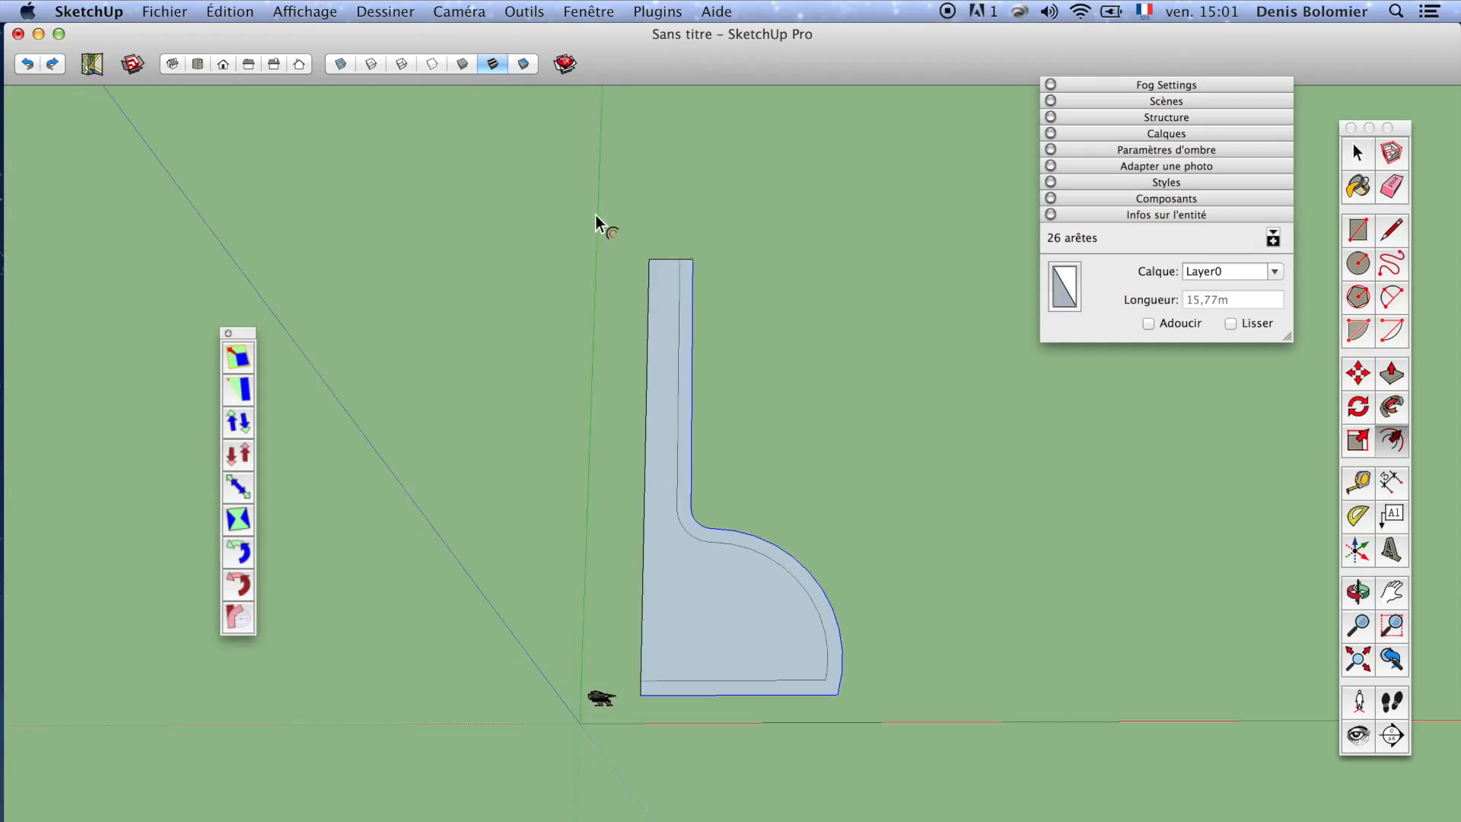
scroll(595, 215, up, 2)
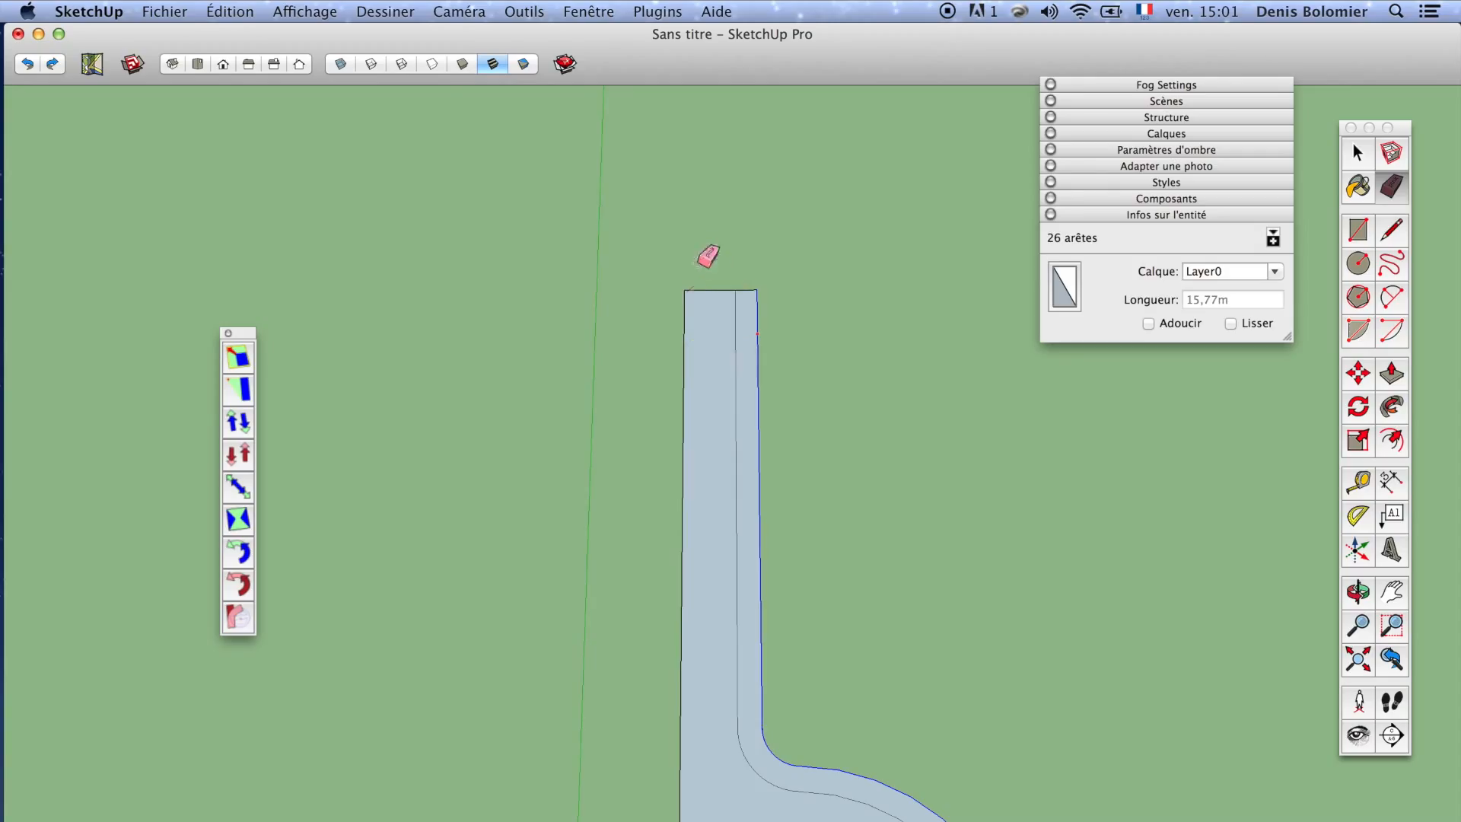
click(685, 319)
scroll(703, 283, down, 3)
scroll(704, 283, down, 1)
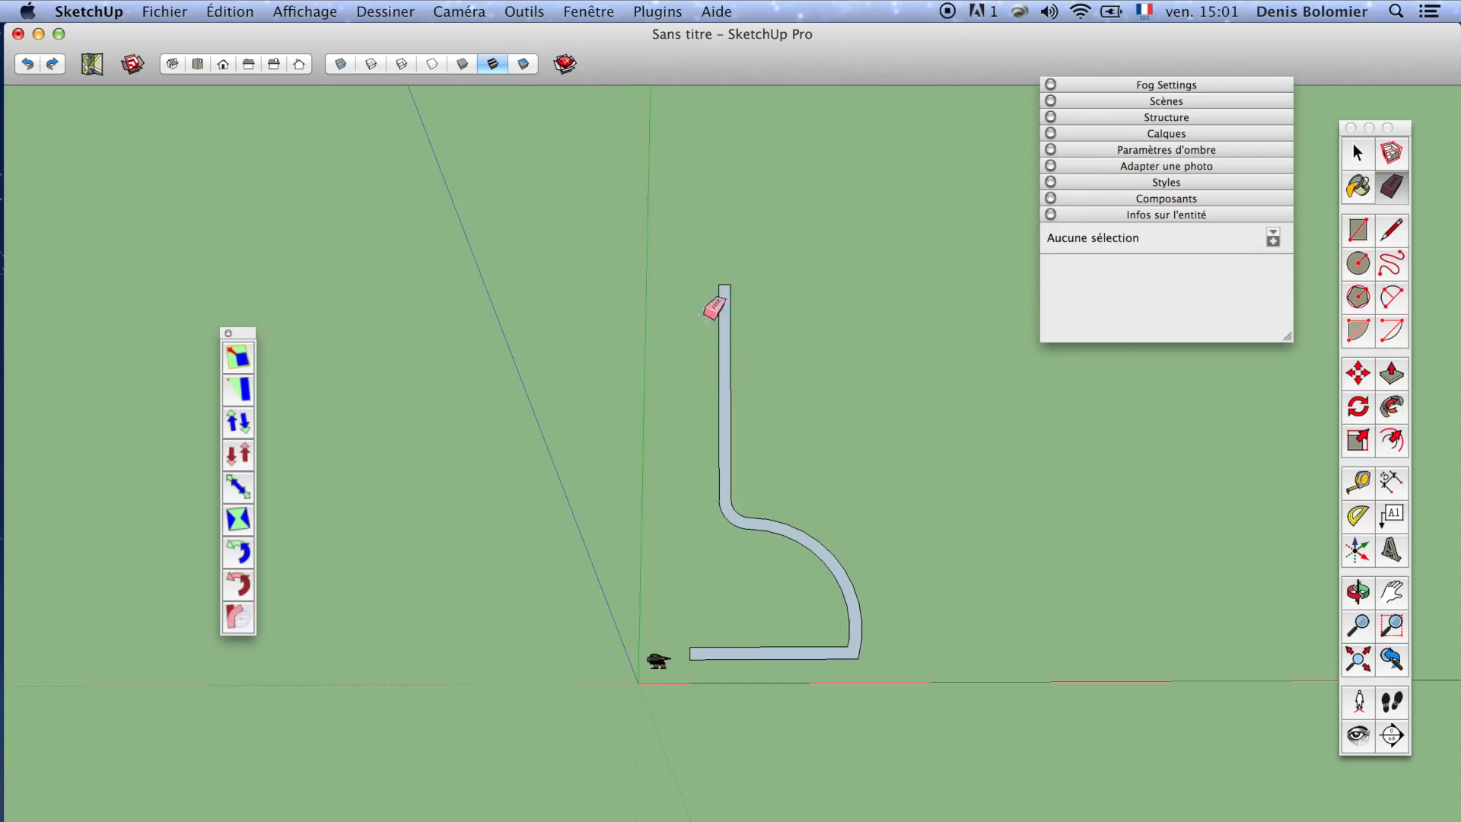
Select the whole band and rotate it upright about the red axis from the free end of its base
key(space)
triple_click(723, 366)
middle_drag(723, 367, 792, 316)
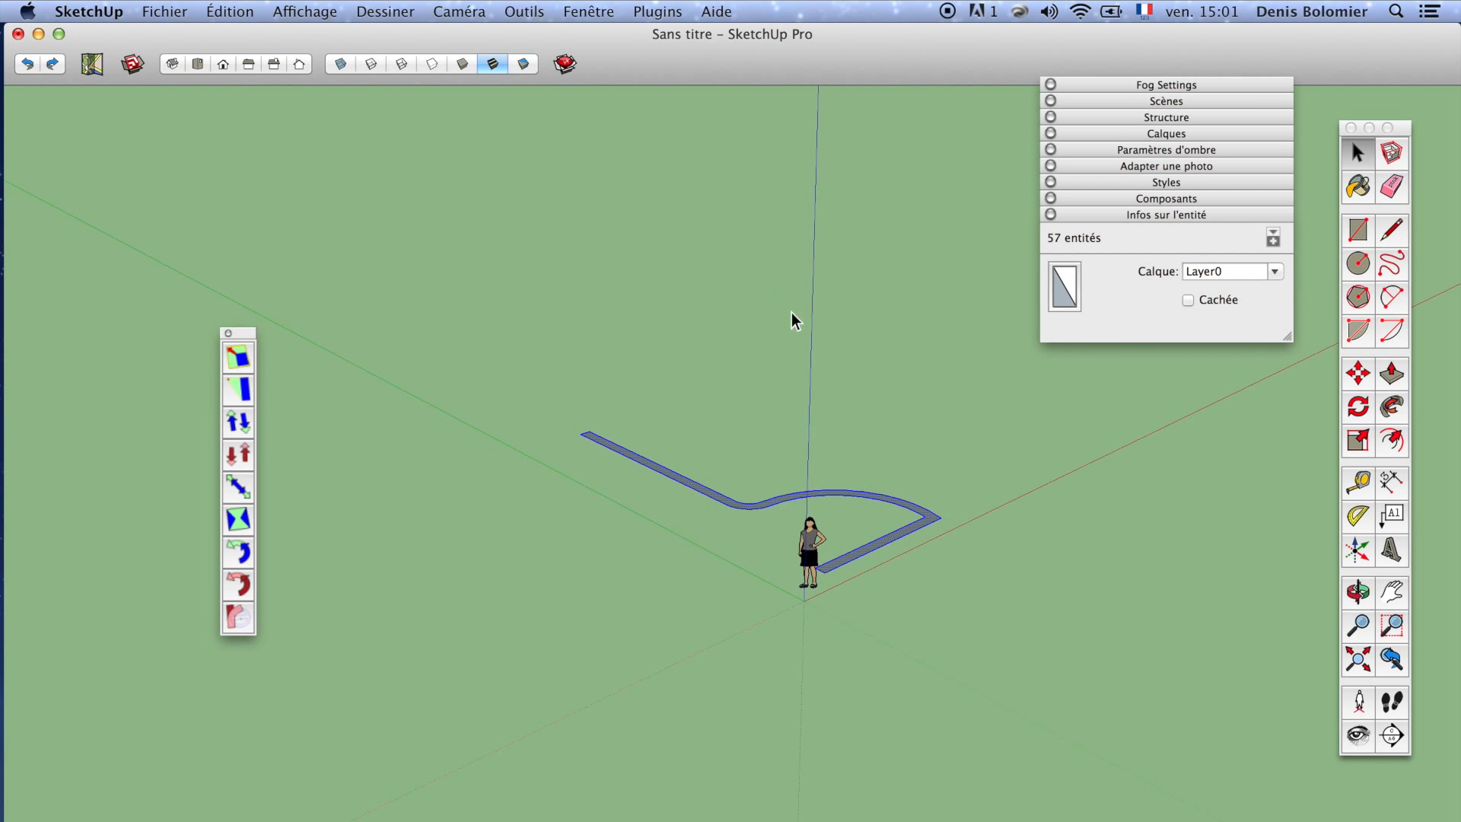
scroll(851, 620, up, 4)
middle_drag(843, 471, 745, 539)
middle_drag(807, 493, 894, 404)
key(q)
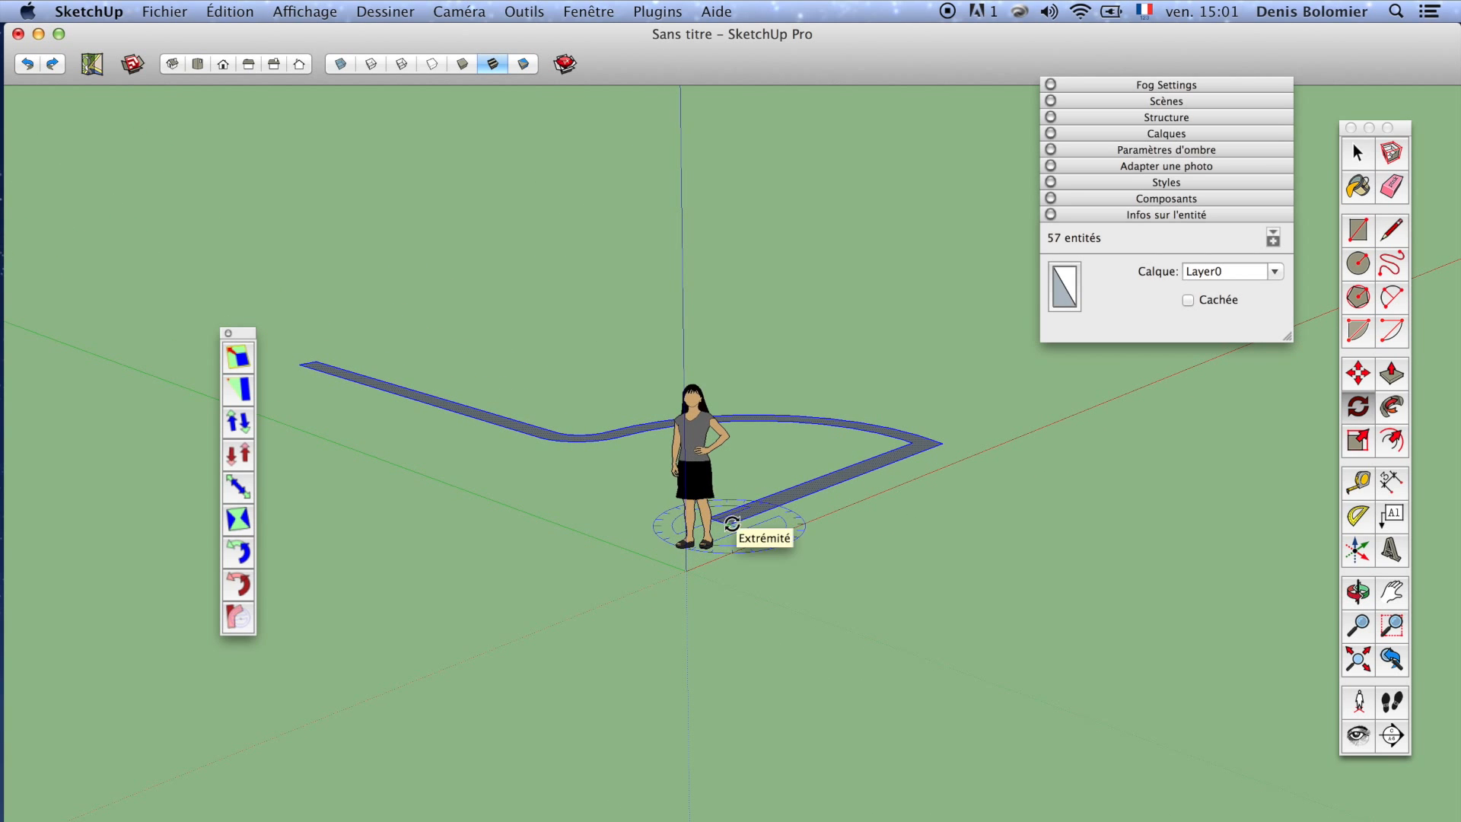
drag(732, 524, 888, 463)
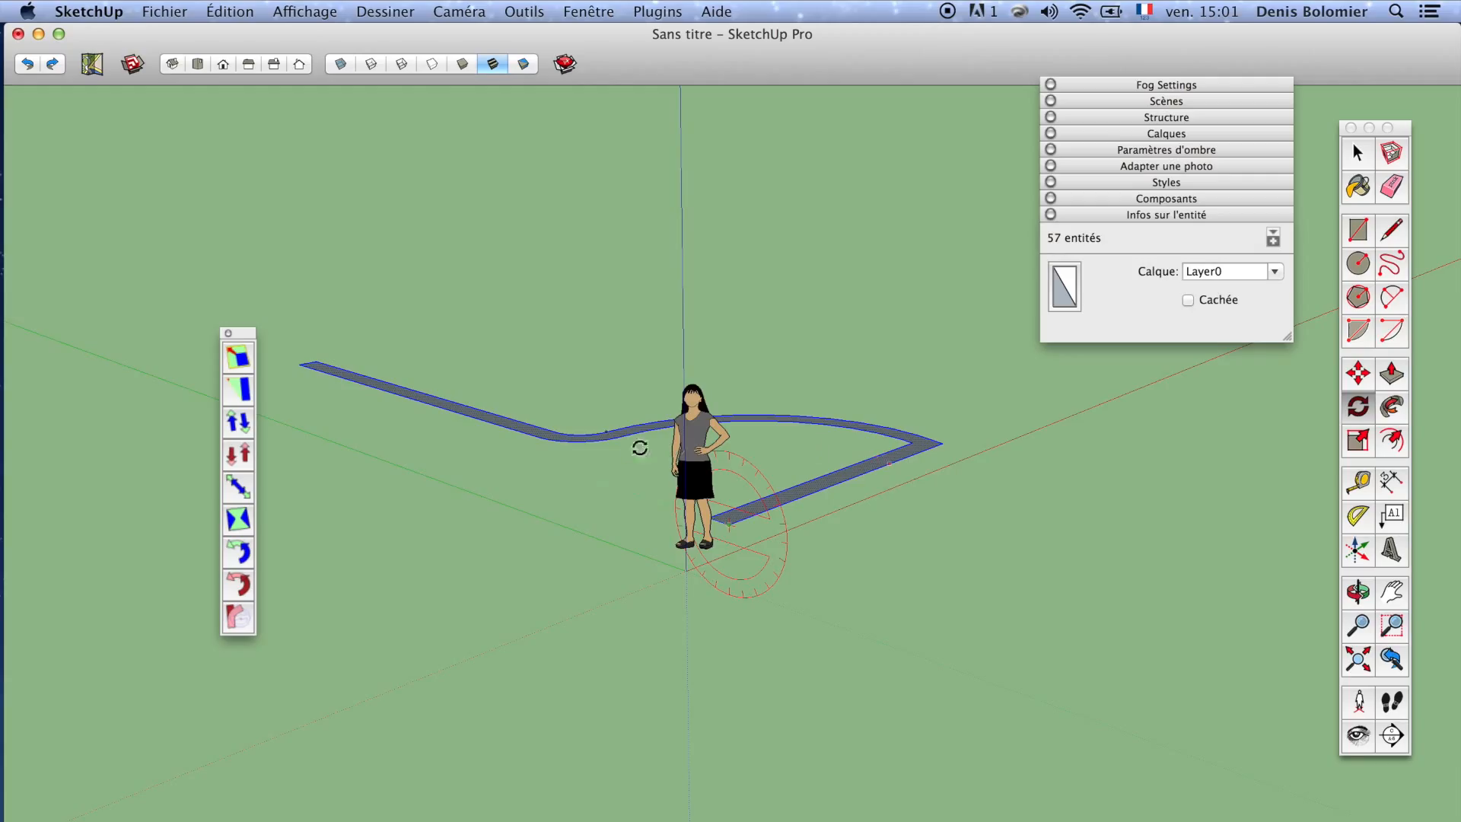
click(495, 451)
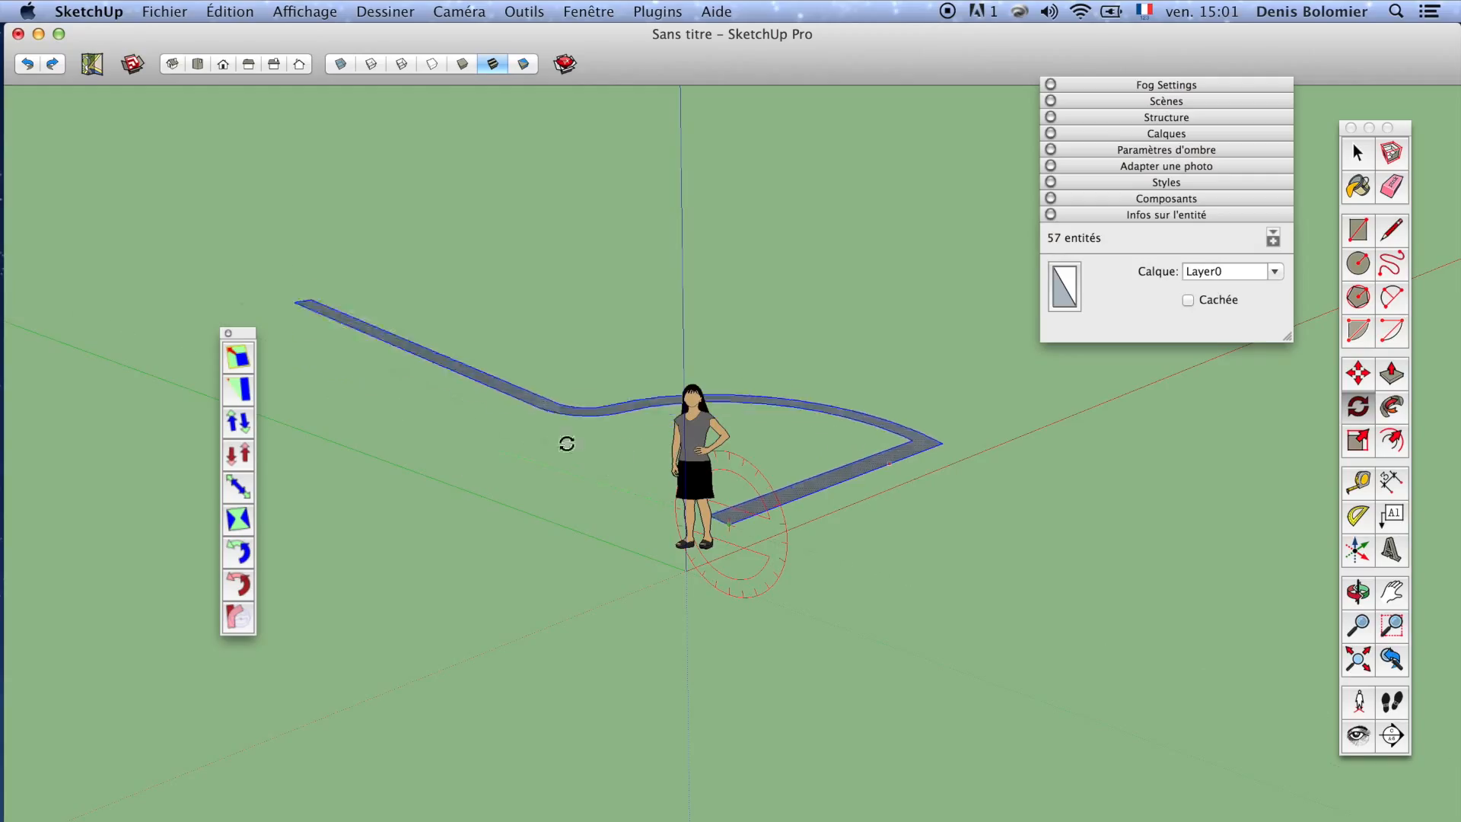
click(730, 460)
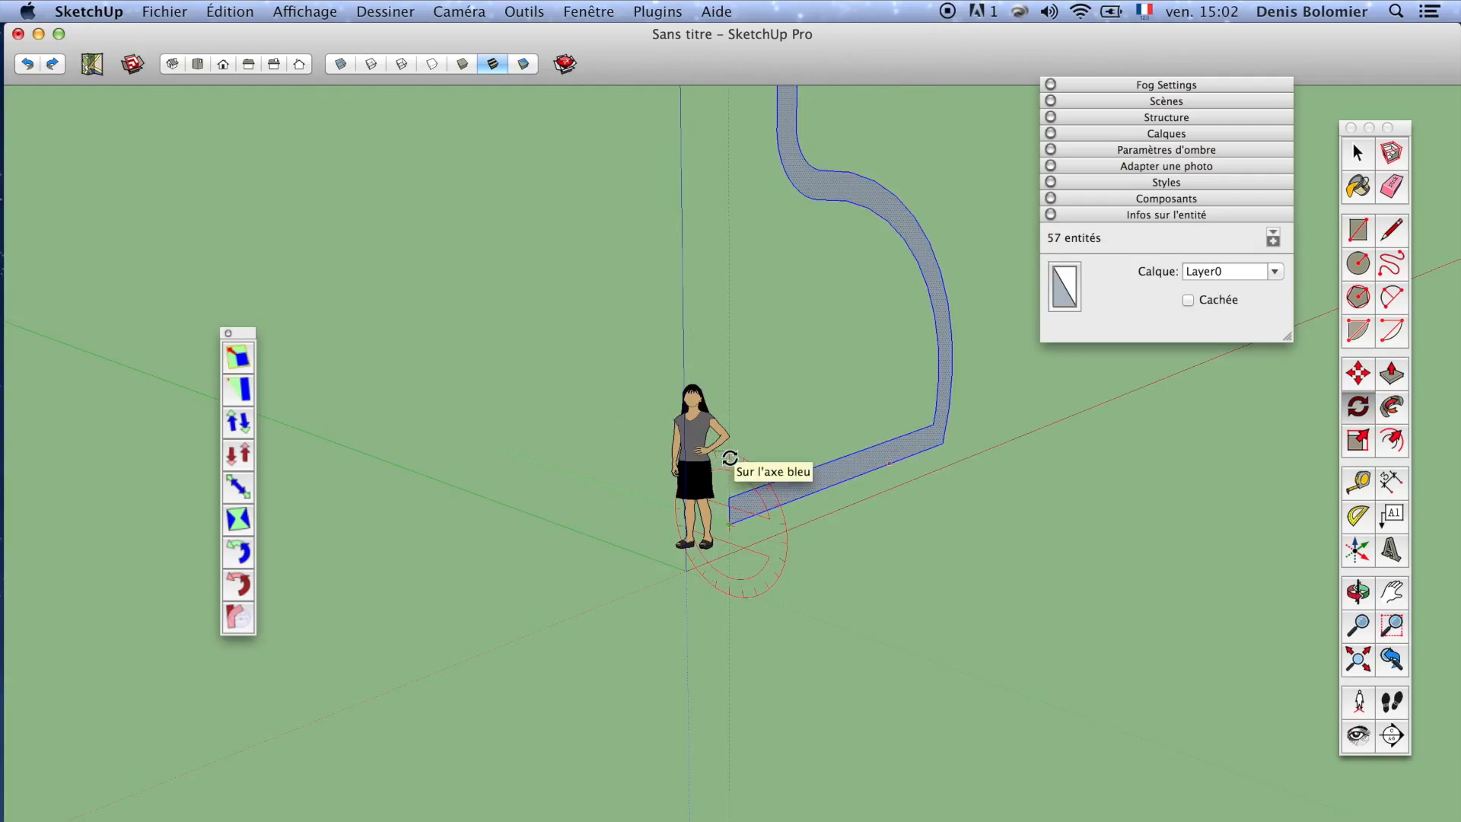
middle_drag(832, 483, 591, 613)
key(space)
Draw a horizontal circle with a radius of about 6.32 m, centred on the lower corner of the profile's free base end
middle_drag(812, 604, 792, 595)
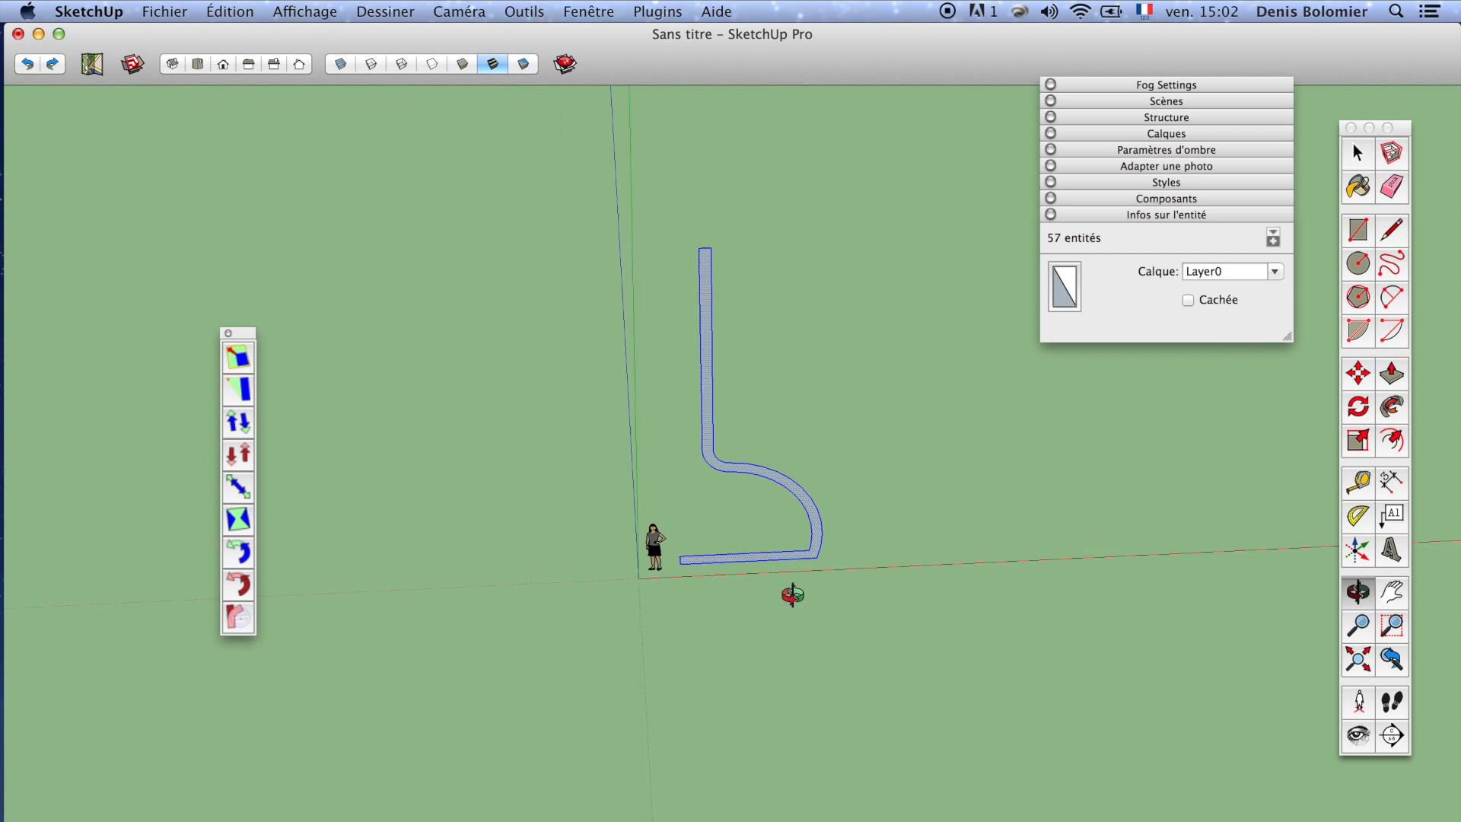
scroll(737, 569, up, 8)
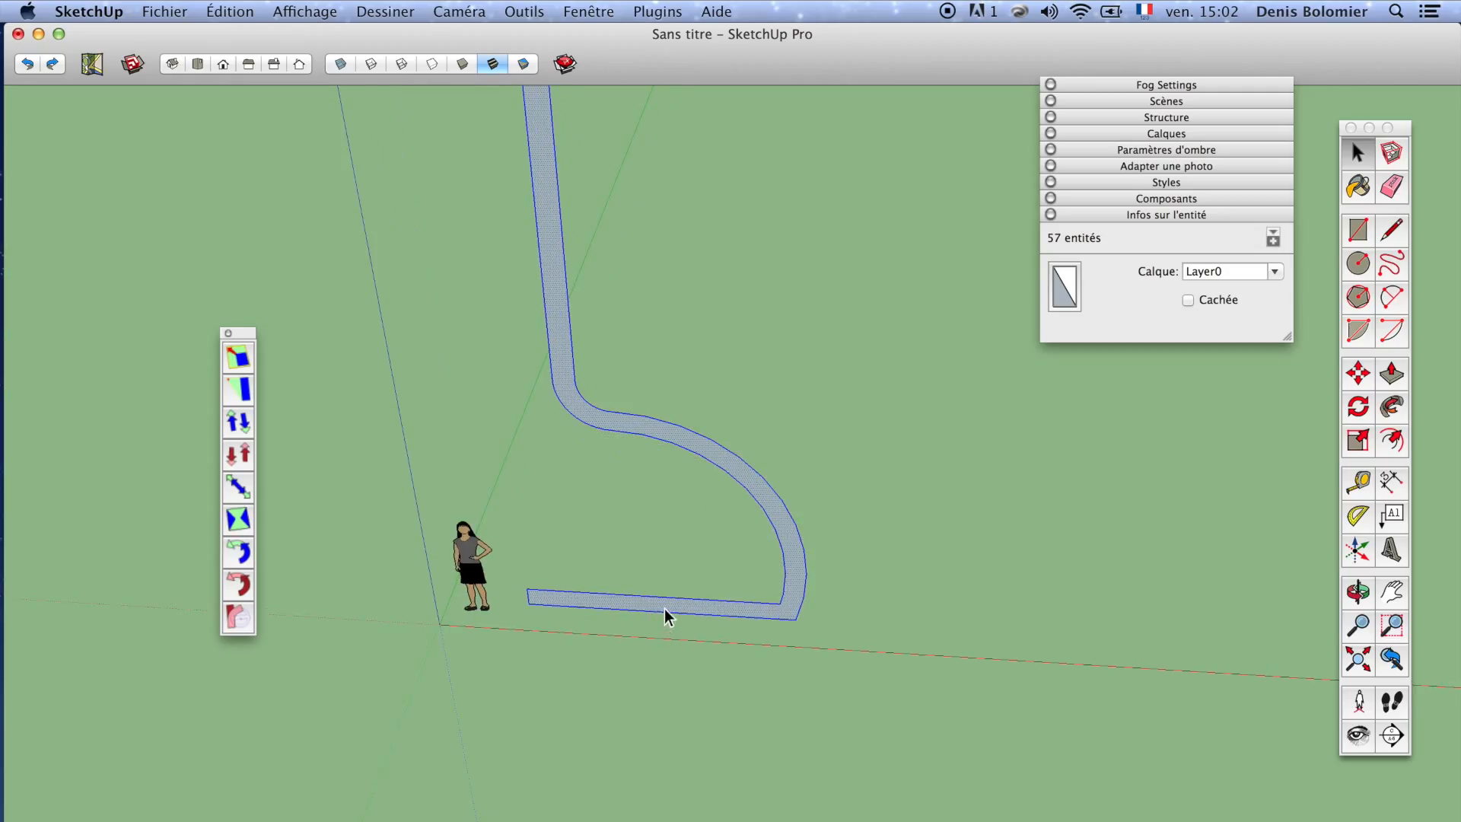
key(c)
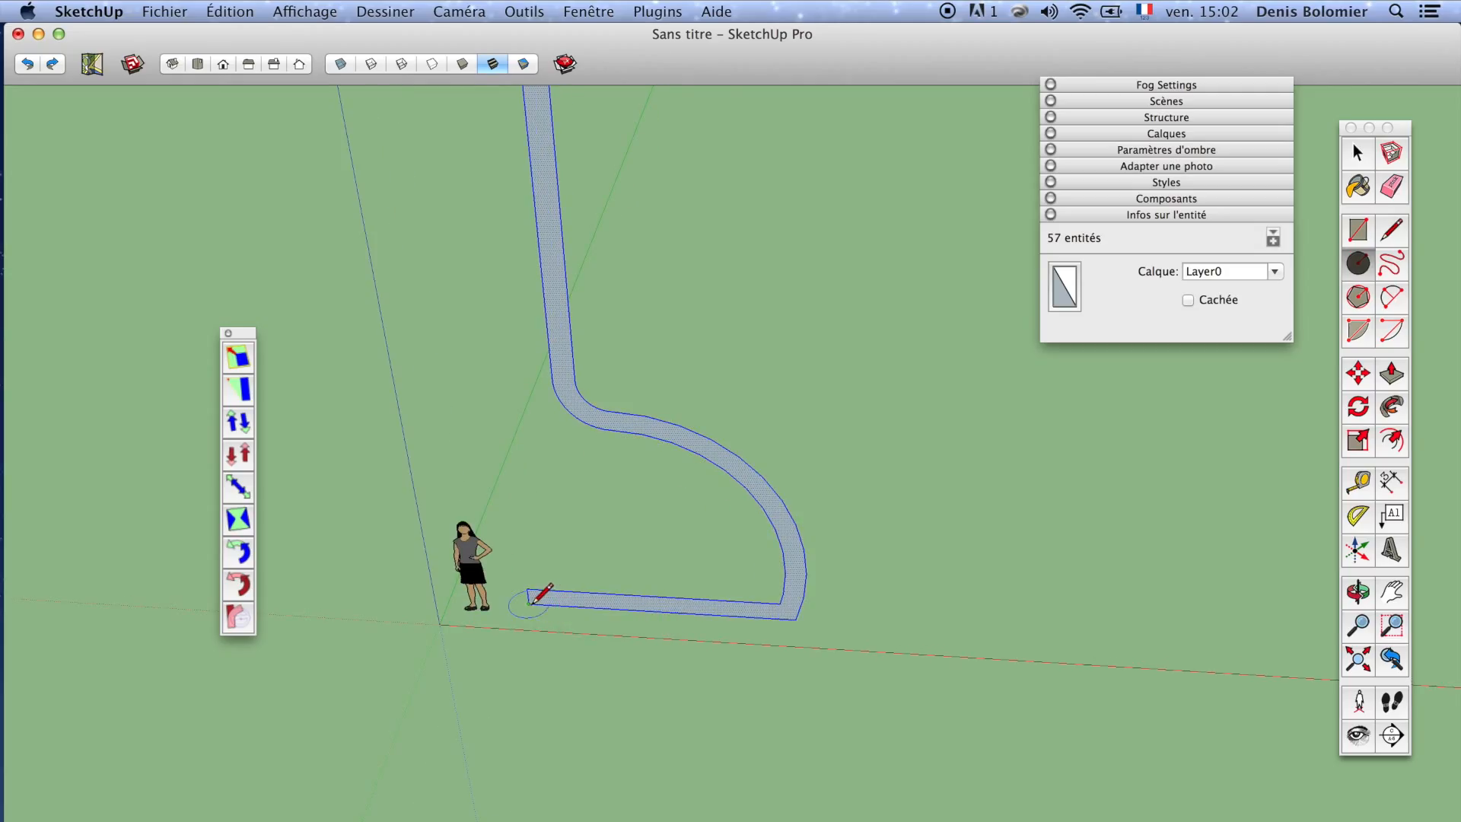
click(529, 602)
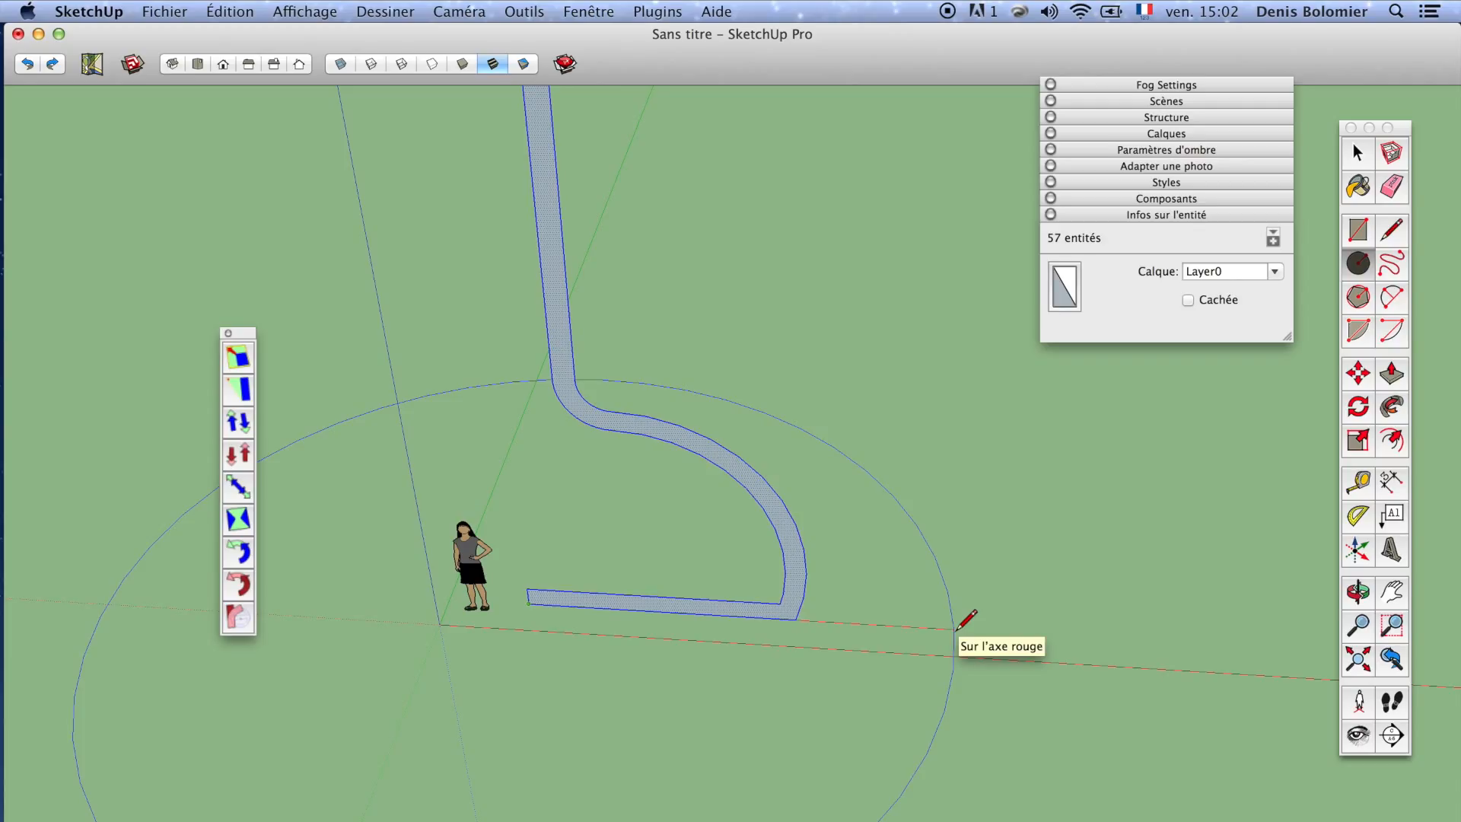
click(956, 631)
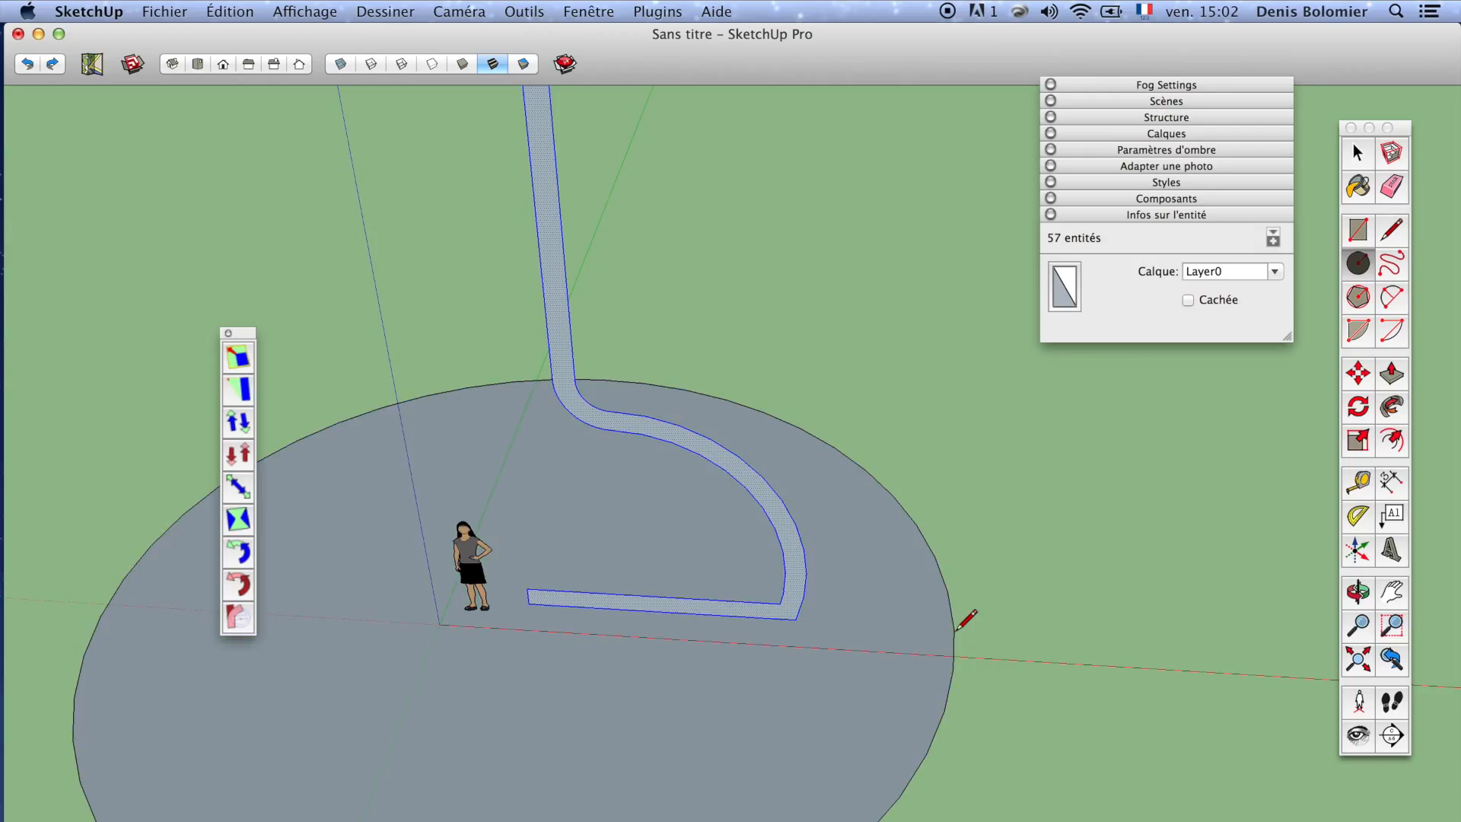
key(space)
Move the circular face straight down a little so it lies just below the profile
middle_drag(956, 636, 809, 607)
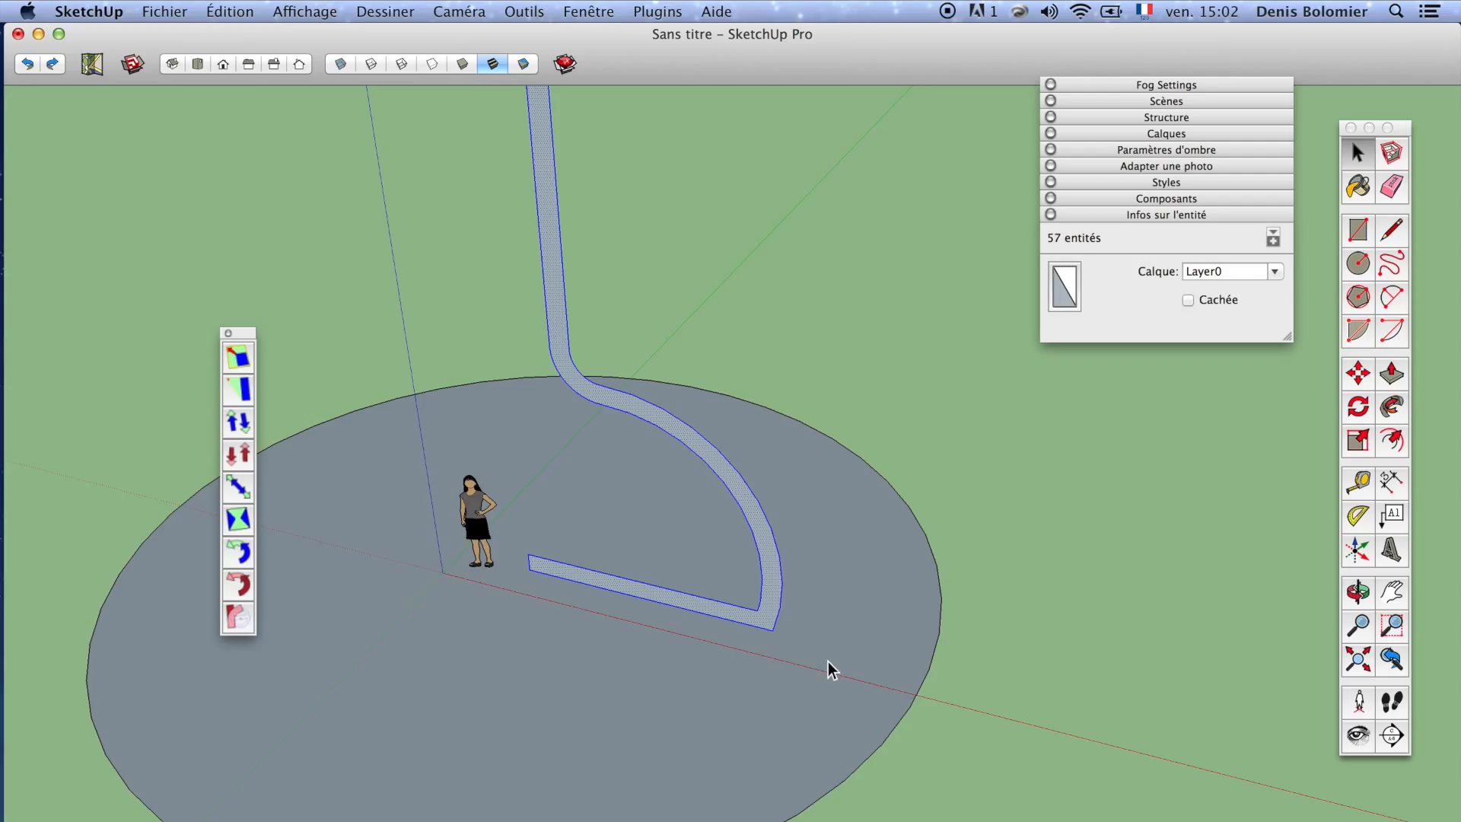
key(m)
click(527, 636)
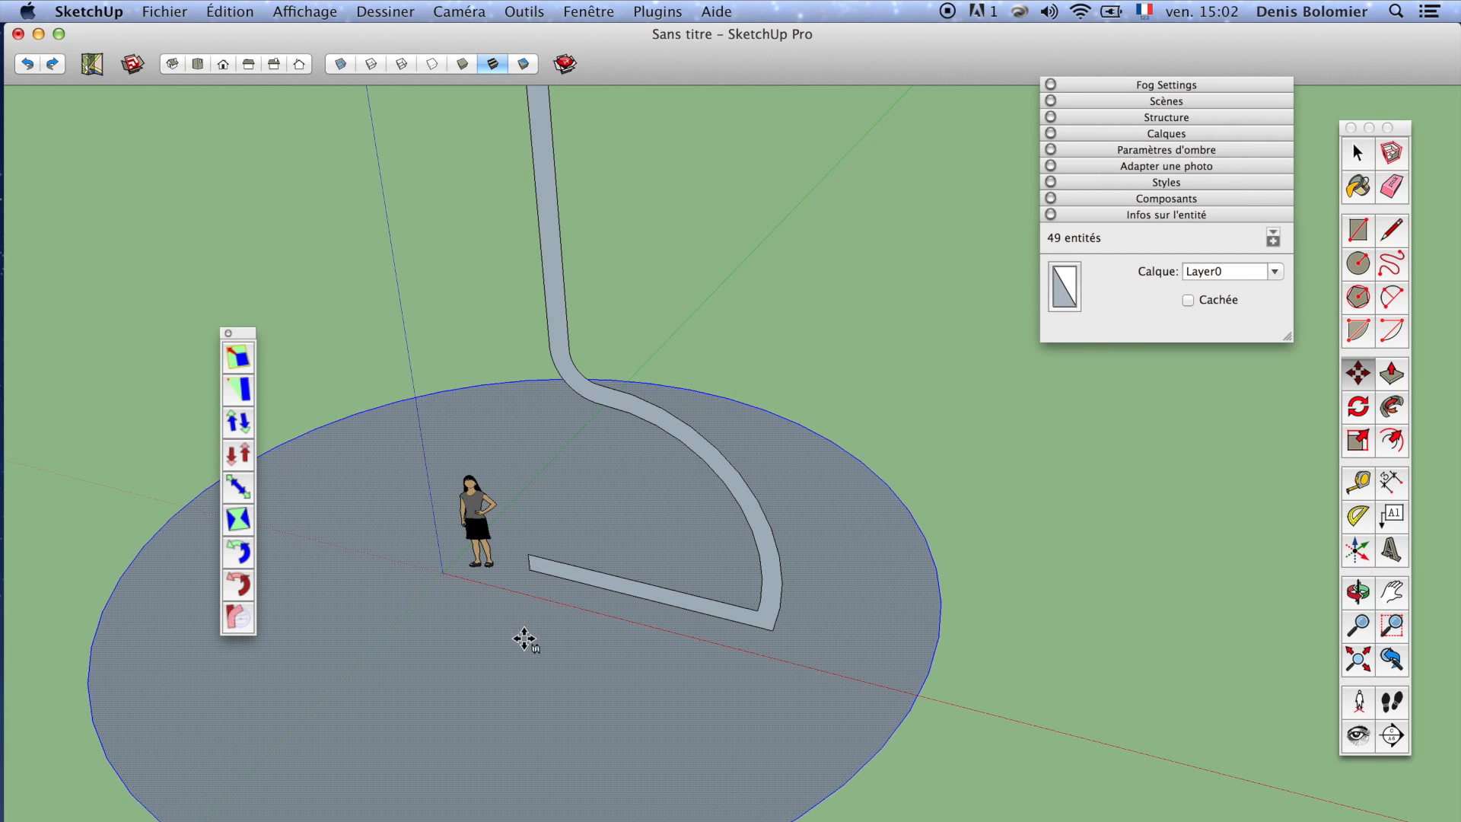
click(561, 685)
middle_drag(561, 685, 612, 490)
key(space)
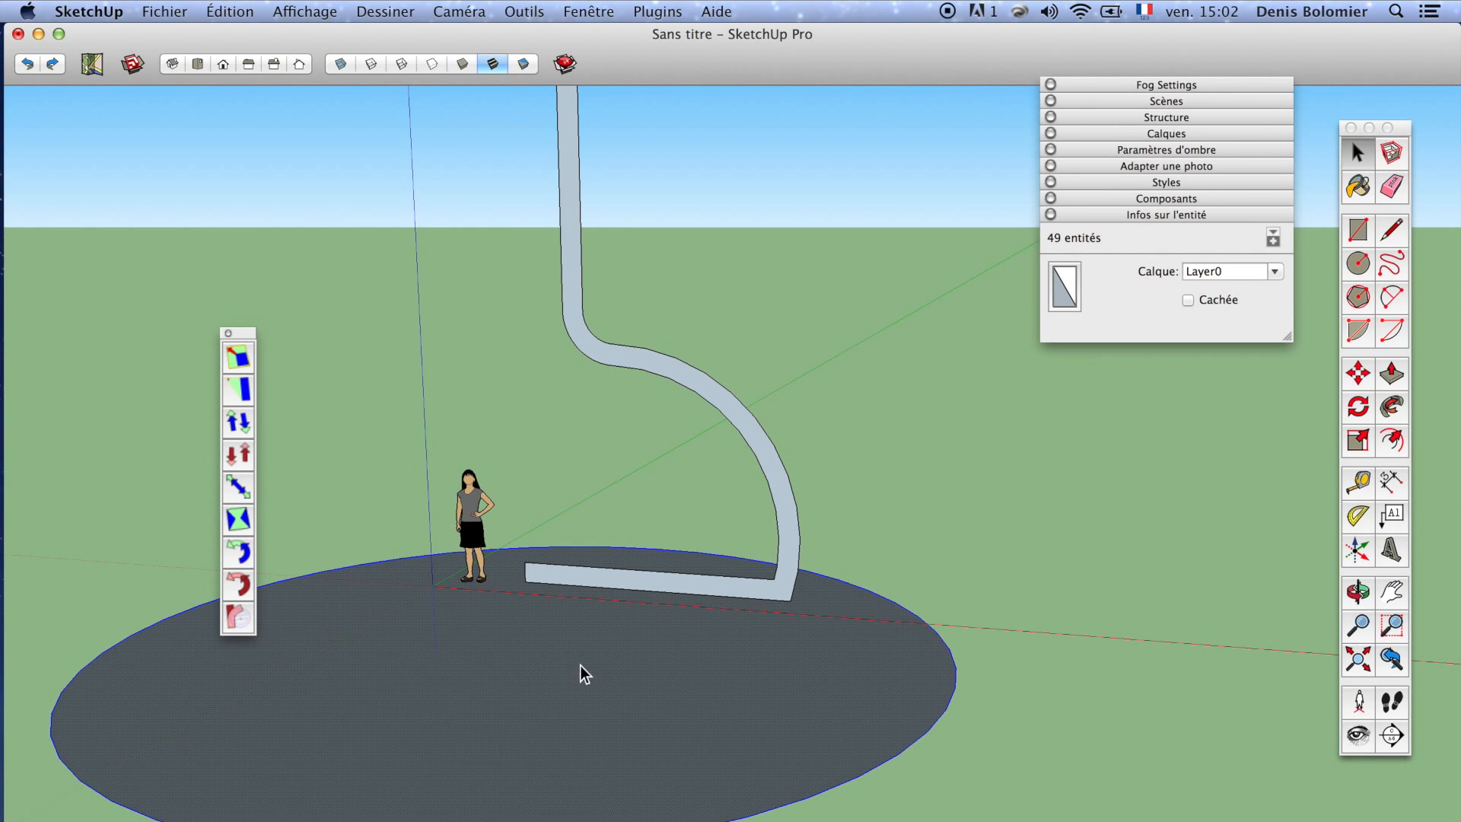
Select the circle's edge as the path and sweep the upright profile around it with Follow Me
middle_drag(580, 675, 714, 601)
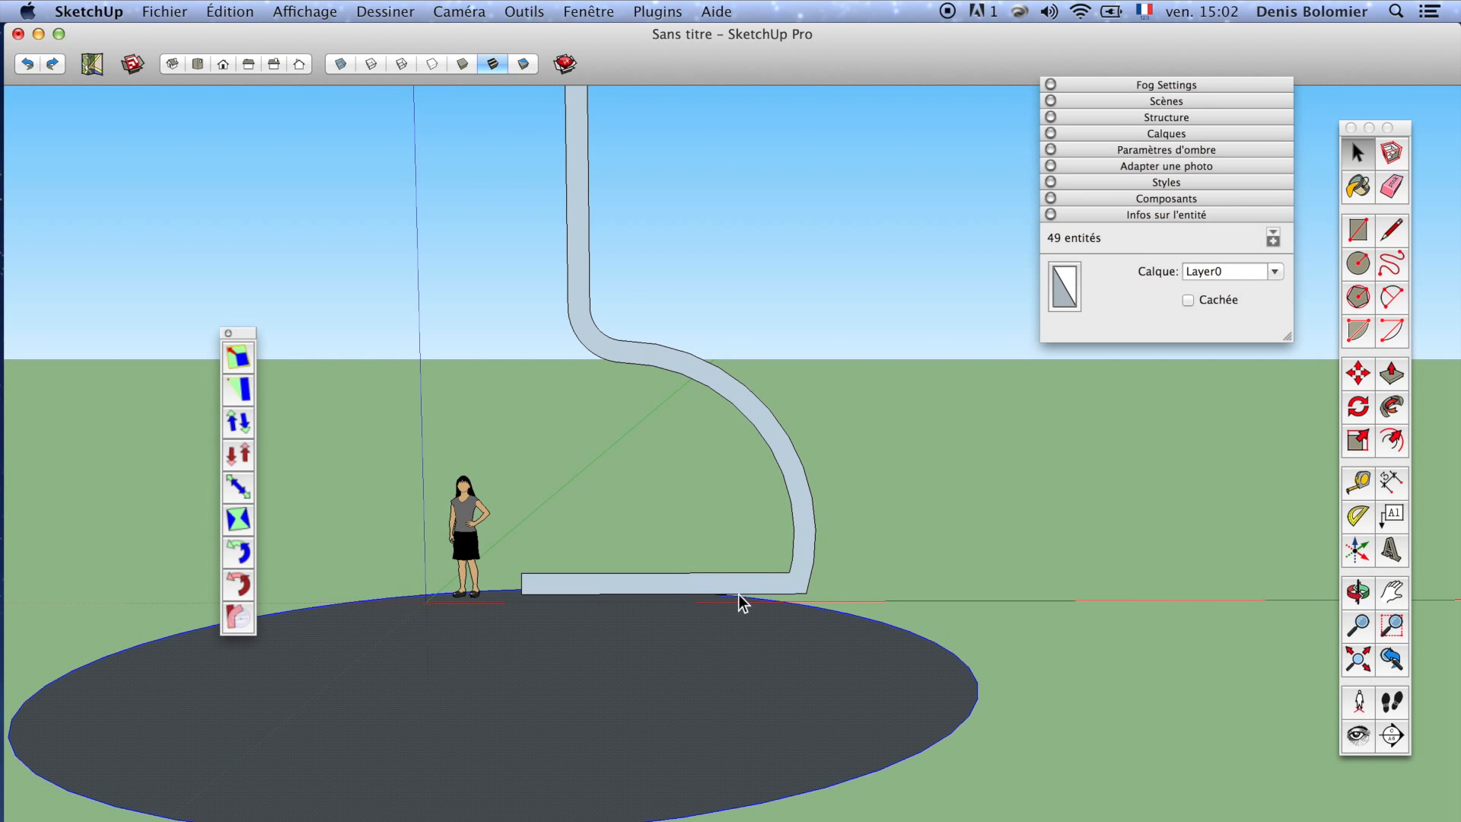
click(952, 651)
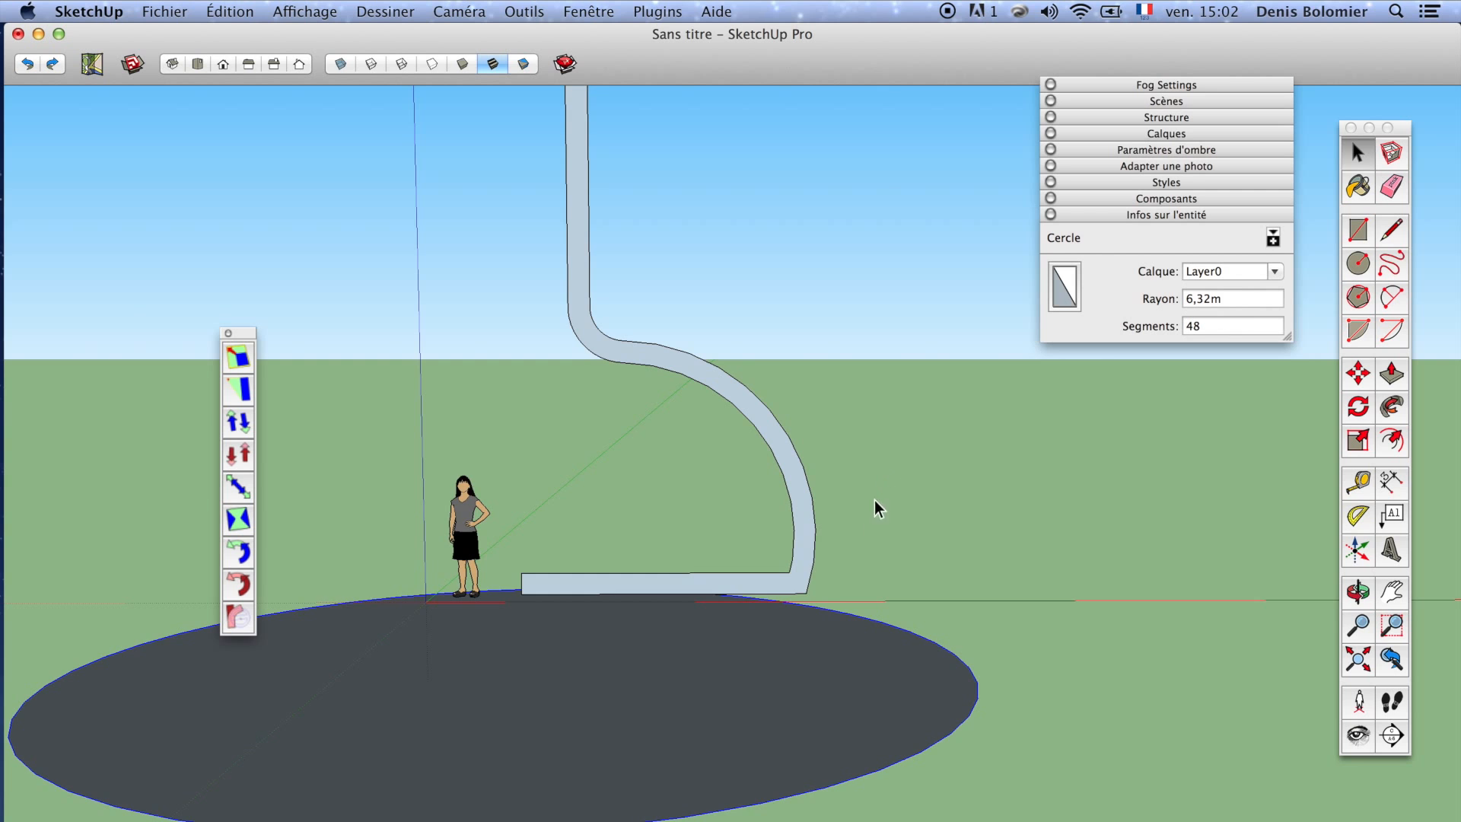
middle_drag(840, 551, 690, 597)
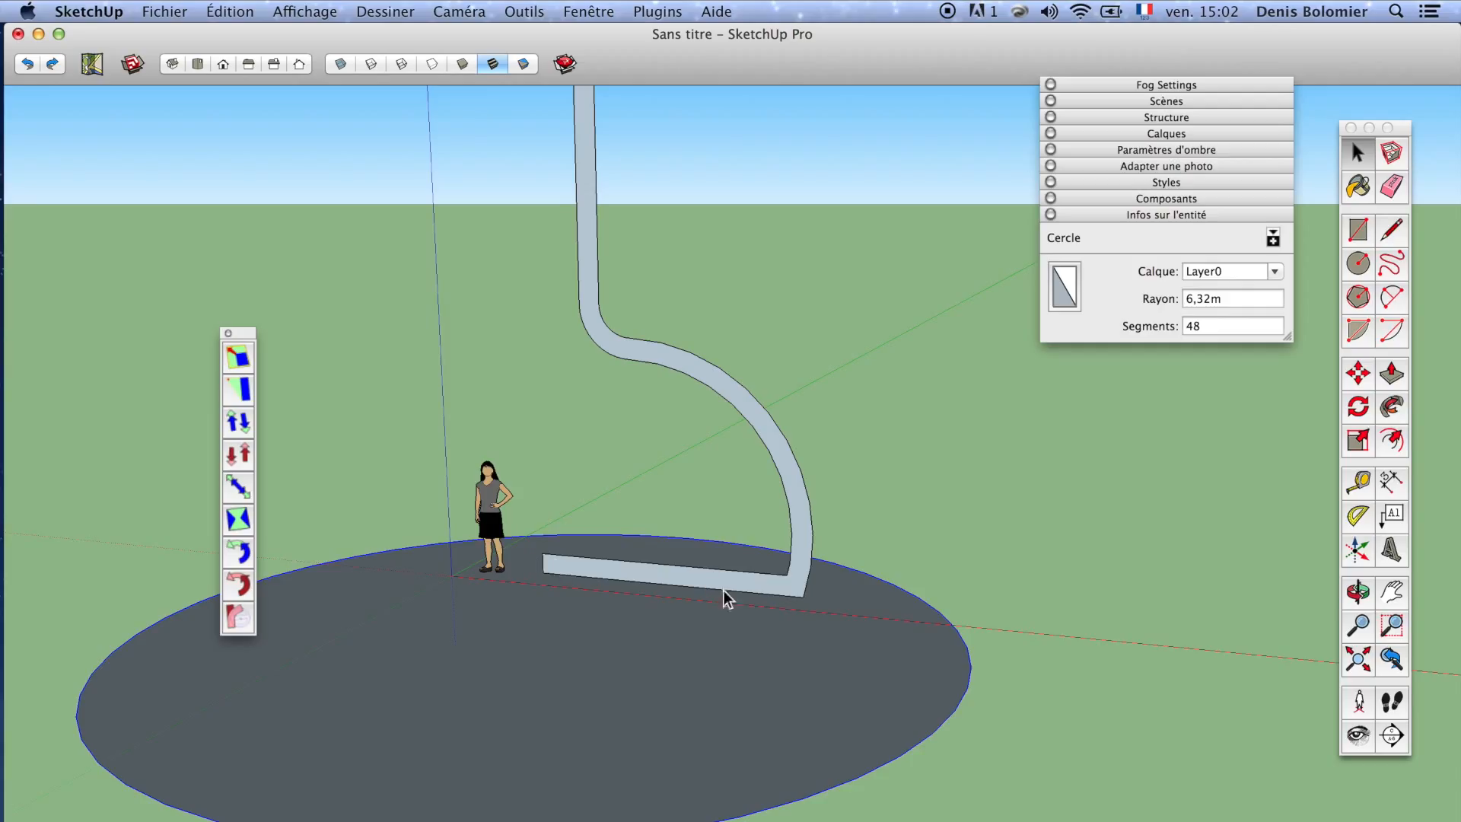
click(1393, 408)
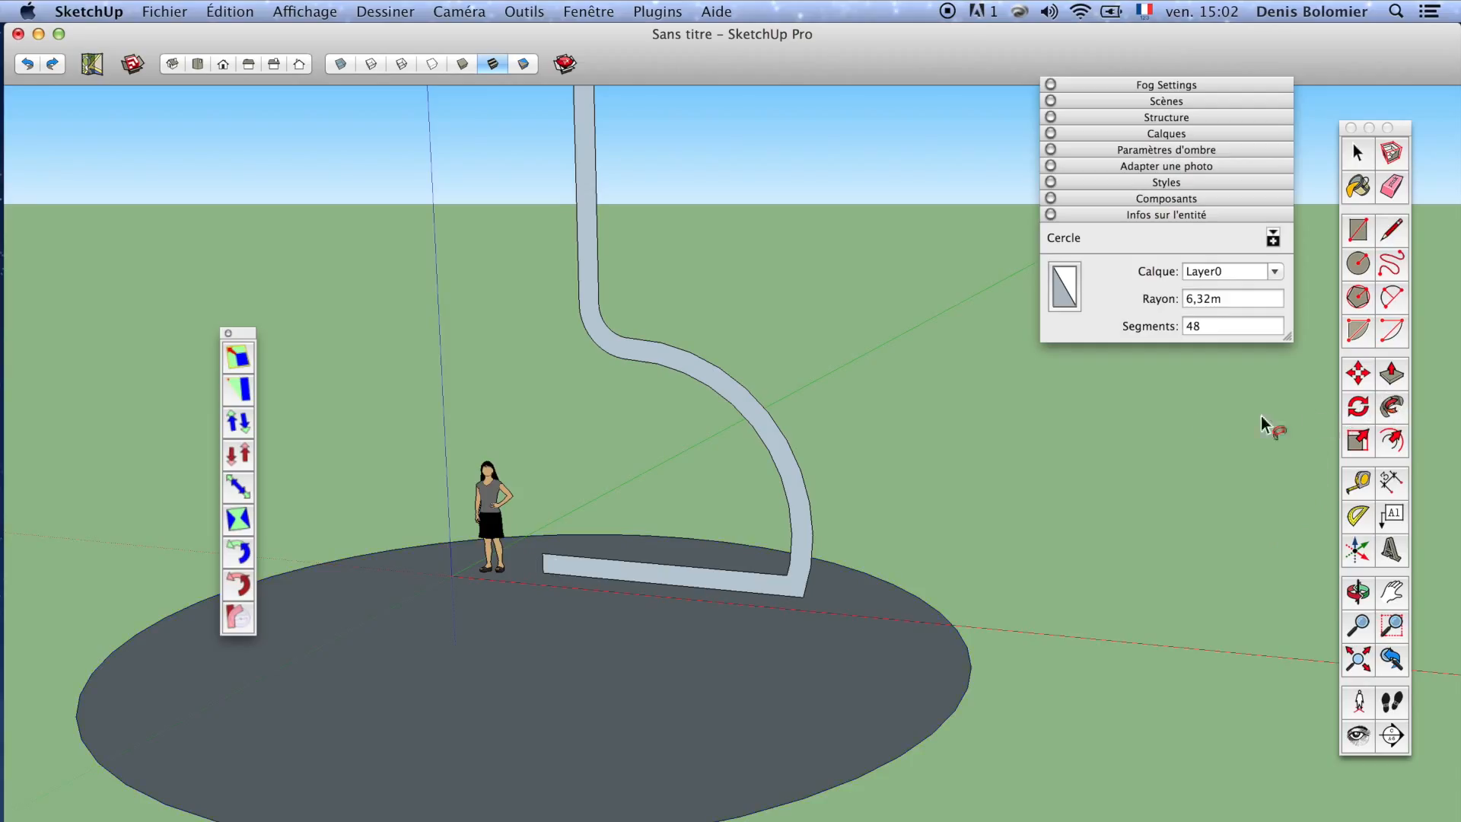
click(763, 436)
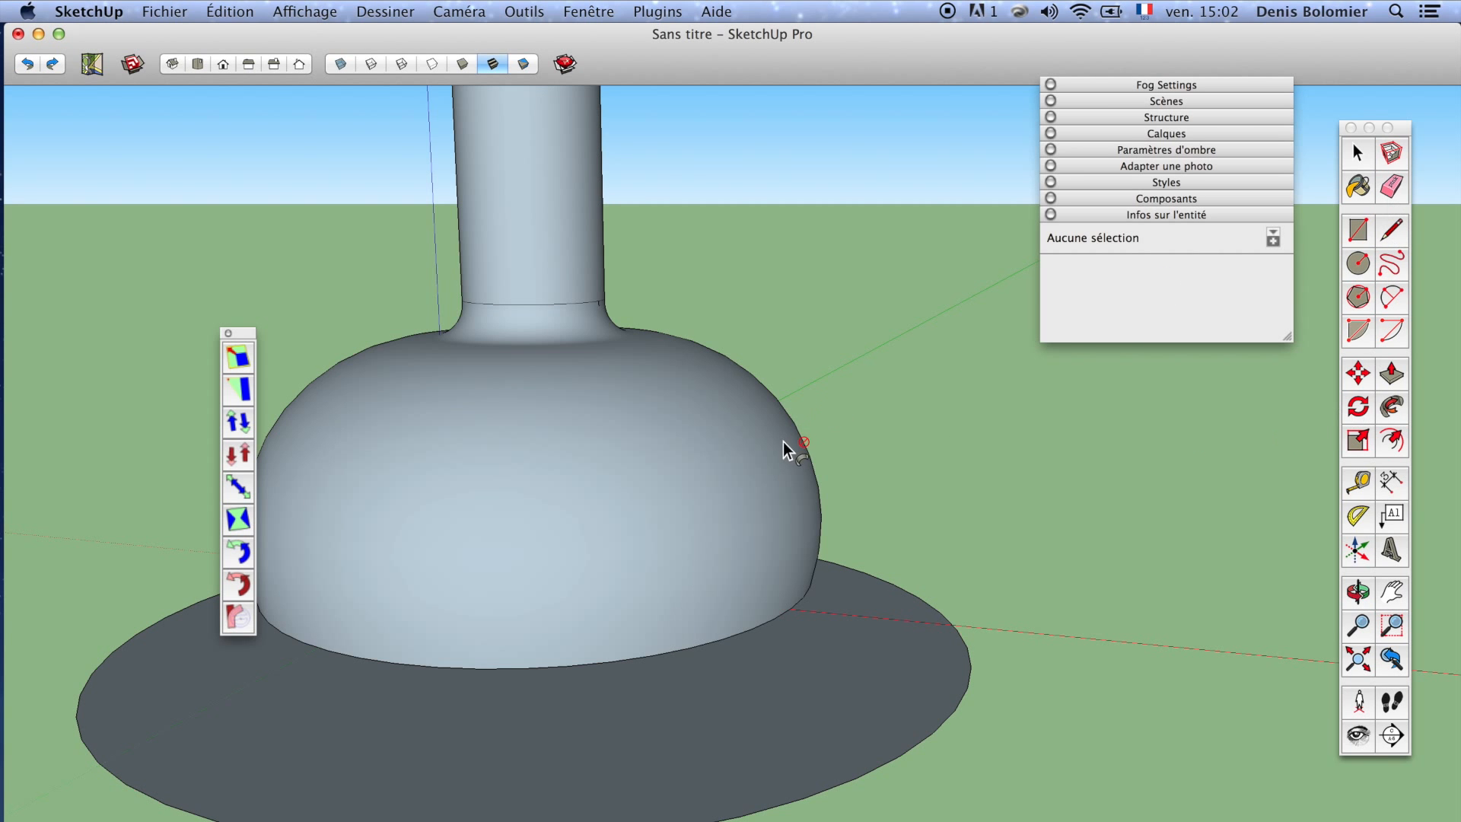
middle_drag(783, 441, 447, 395)
scroll(570, 349, up, 5)
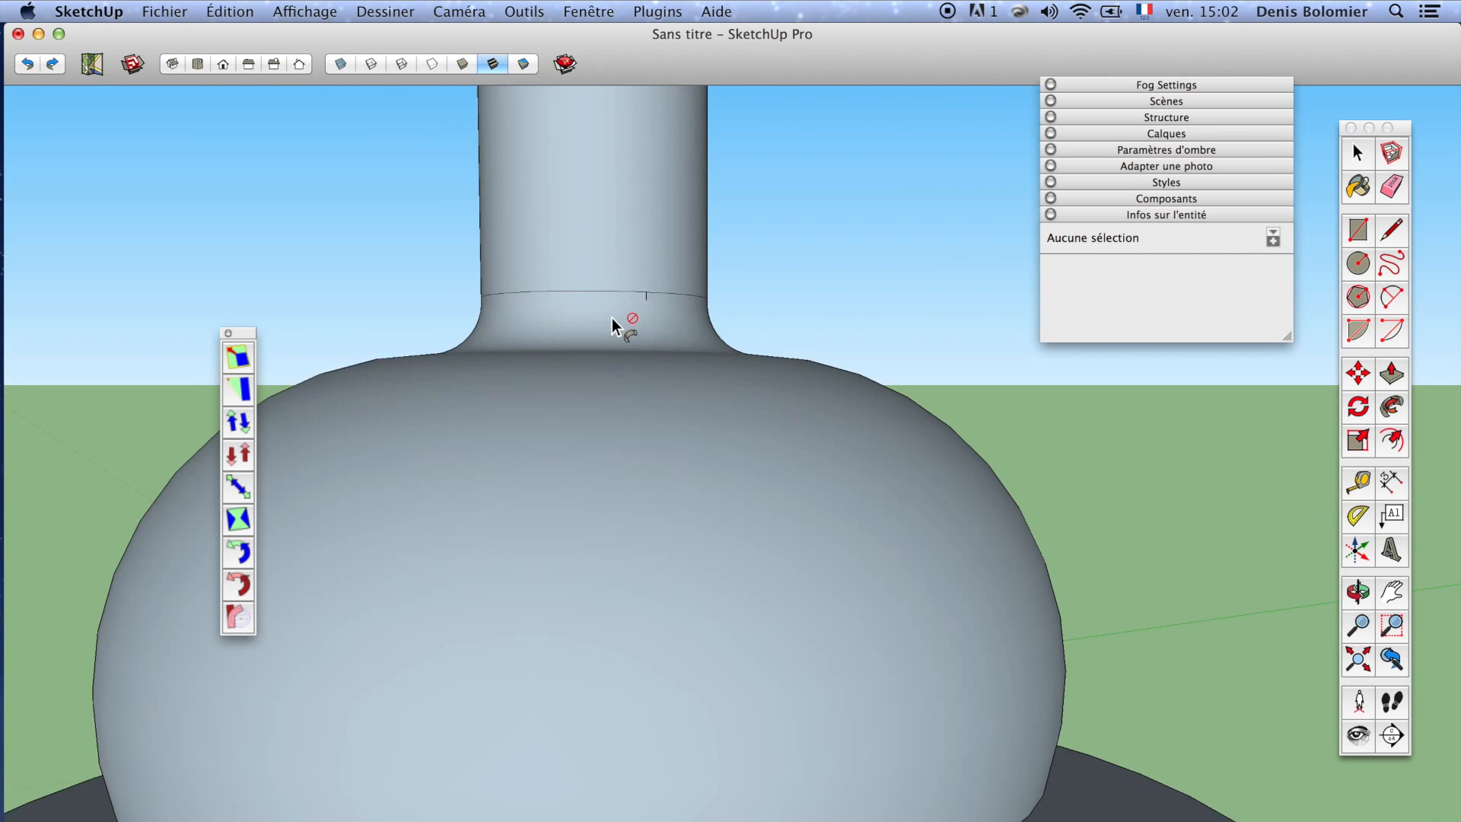
Inspect the joint between the flask's neck and body up close from several sides for stray edges
key(space)
middle_drag(611, 318, 1155, 440)
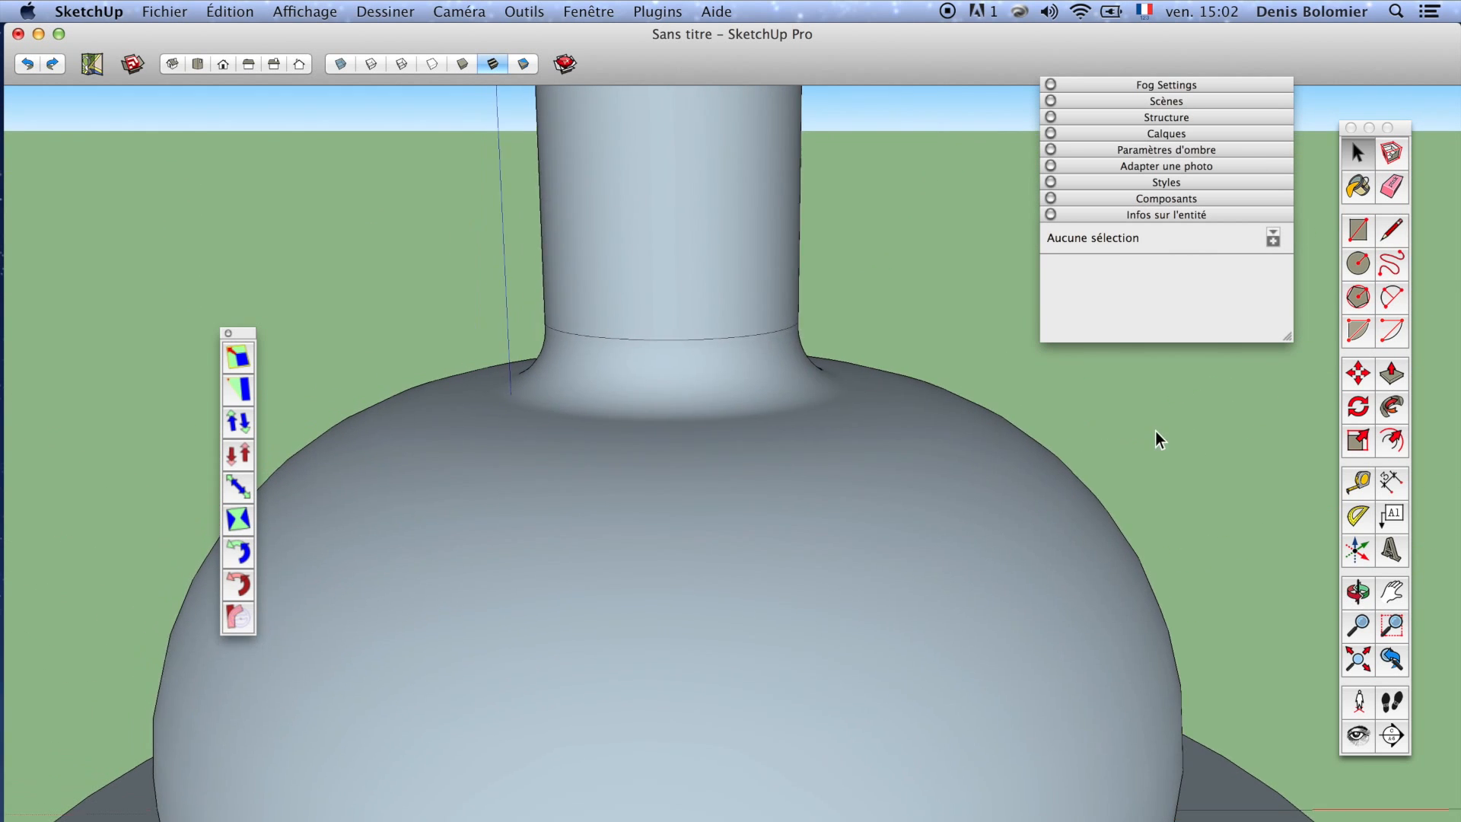
scroll(1155, 431, down, 3)
scroll(805, 525, down, 3)
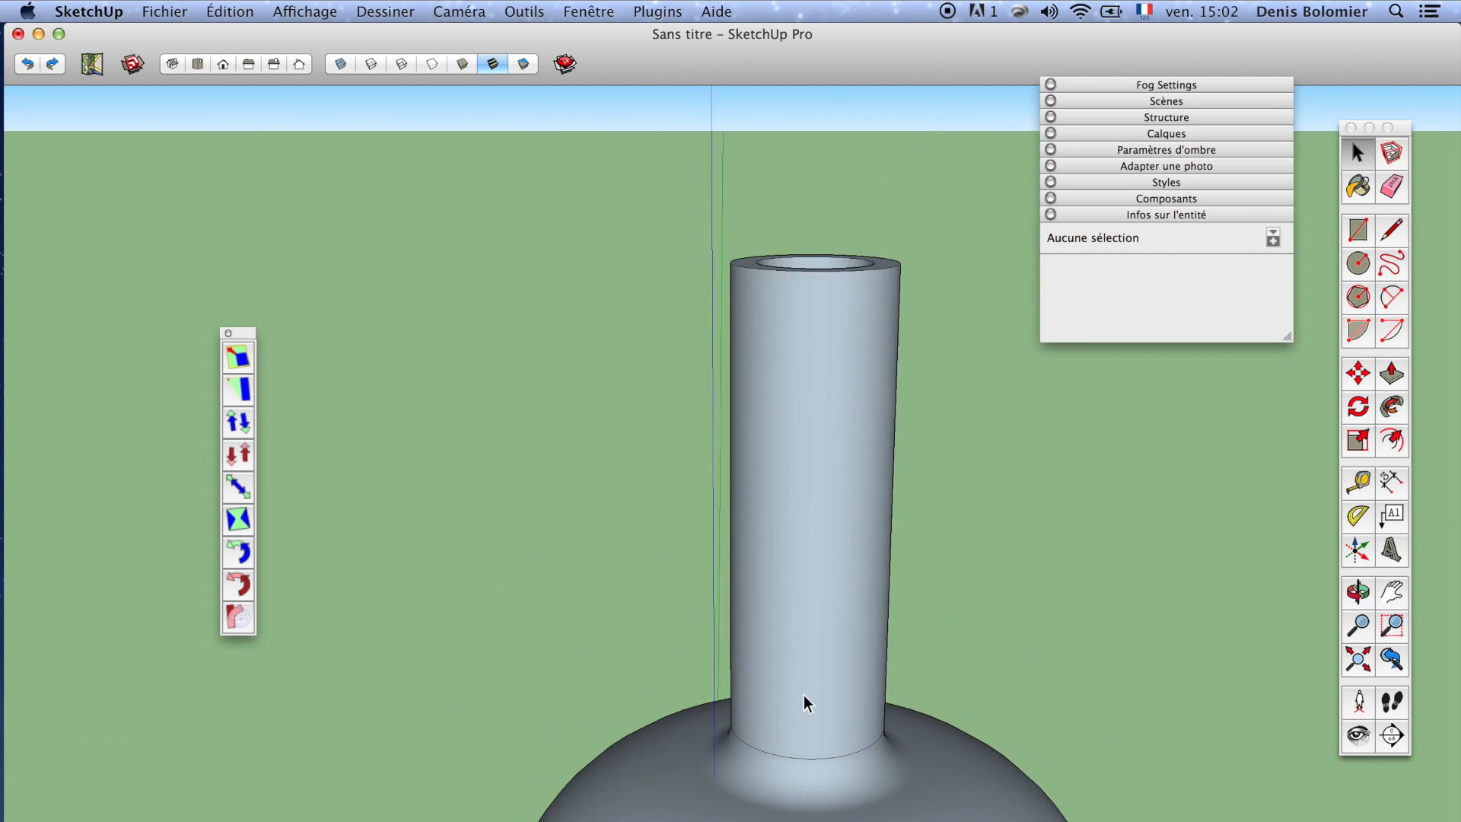
scroll(860, 737, up, 6)
scroll(886, 723, up, 3)
middle_drag(887, 710, 526, 650)
scroll(536, 617, up, 6)
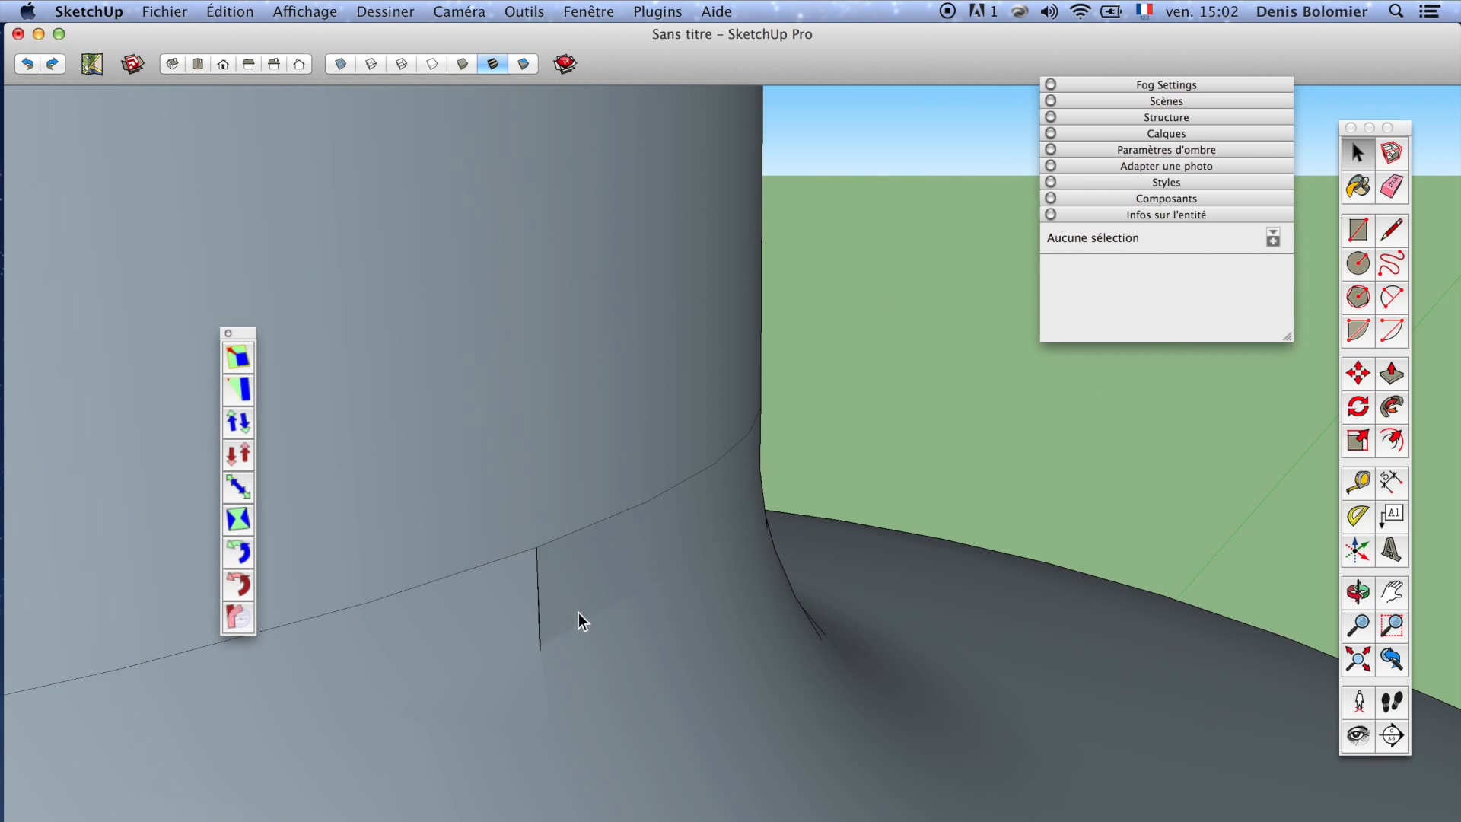
scroll(533, 616, up, 6)
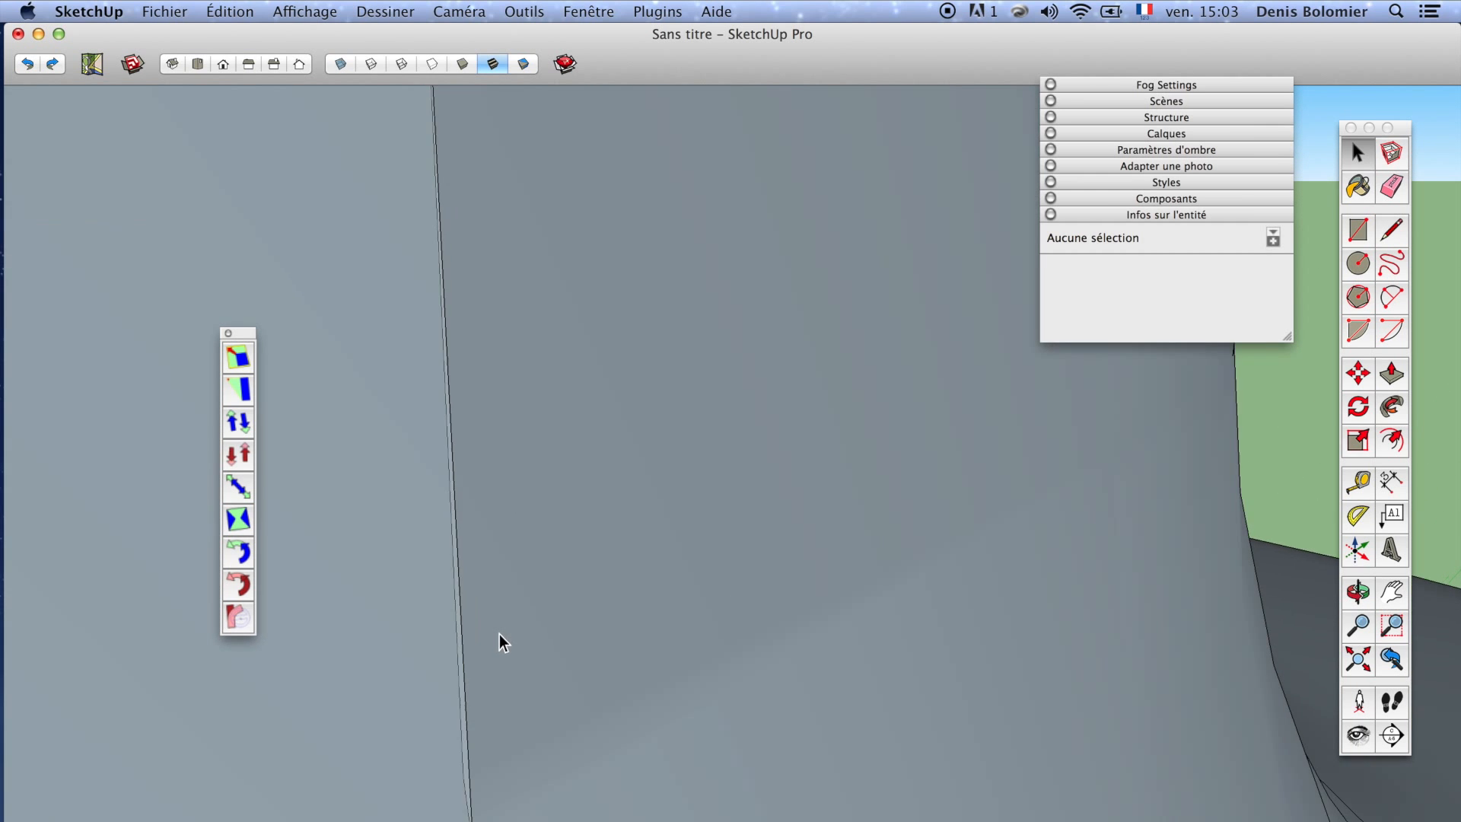
mouse_move(497, 637)
middle_down()
mouse_move(162, 634)
mouse_move(728, 639)
mouse_move(989, 664)
middle_up()
scroll(989, 664, down, 2)
scroll(593, 651, down, 6)
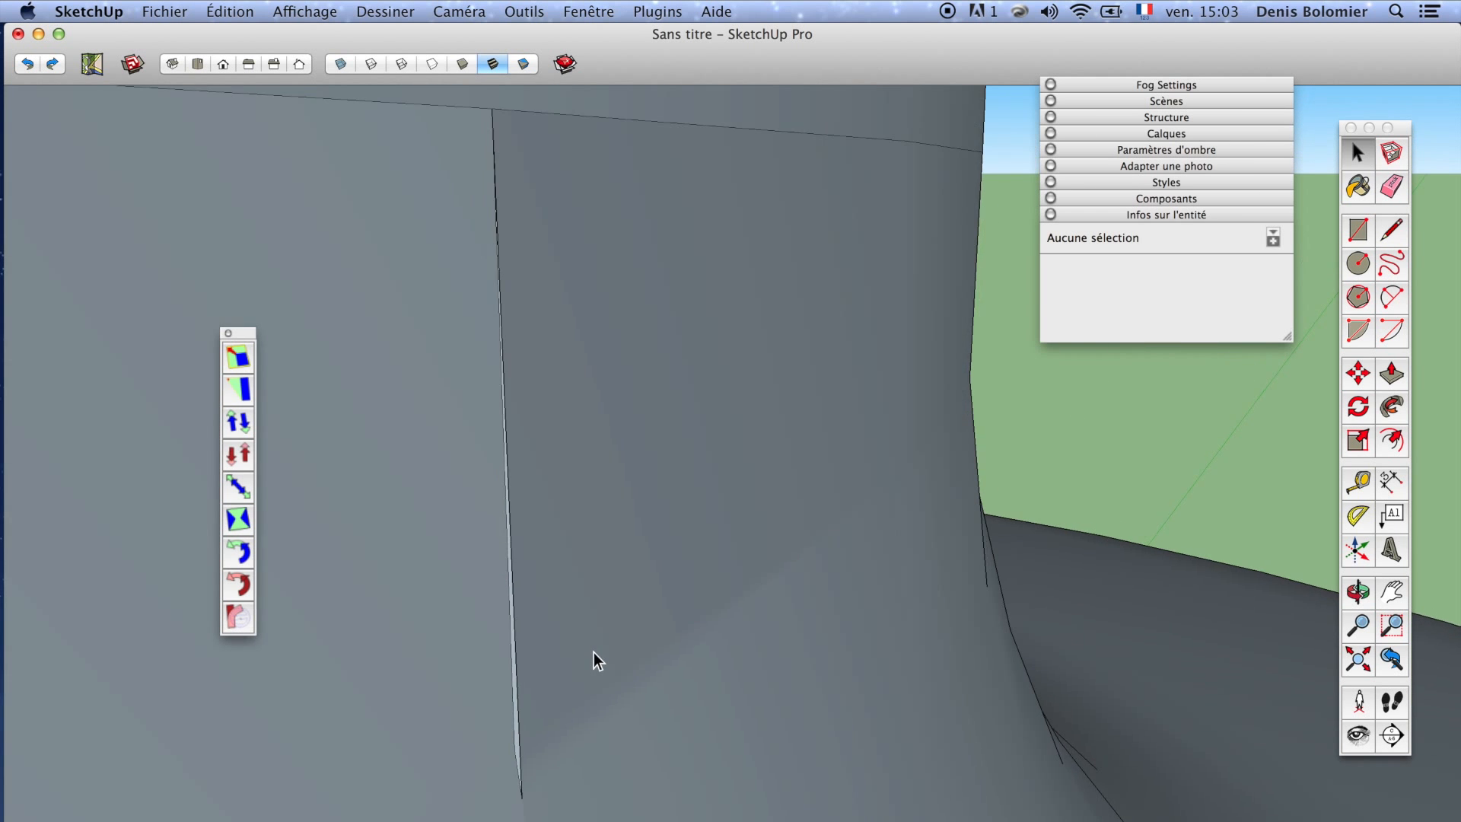
scroll(593, 651, down, 8)
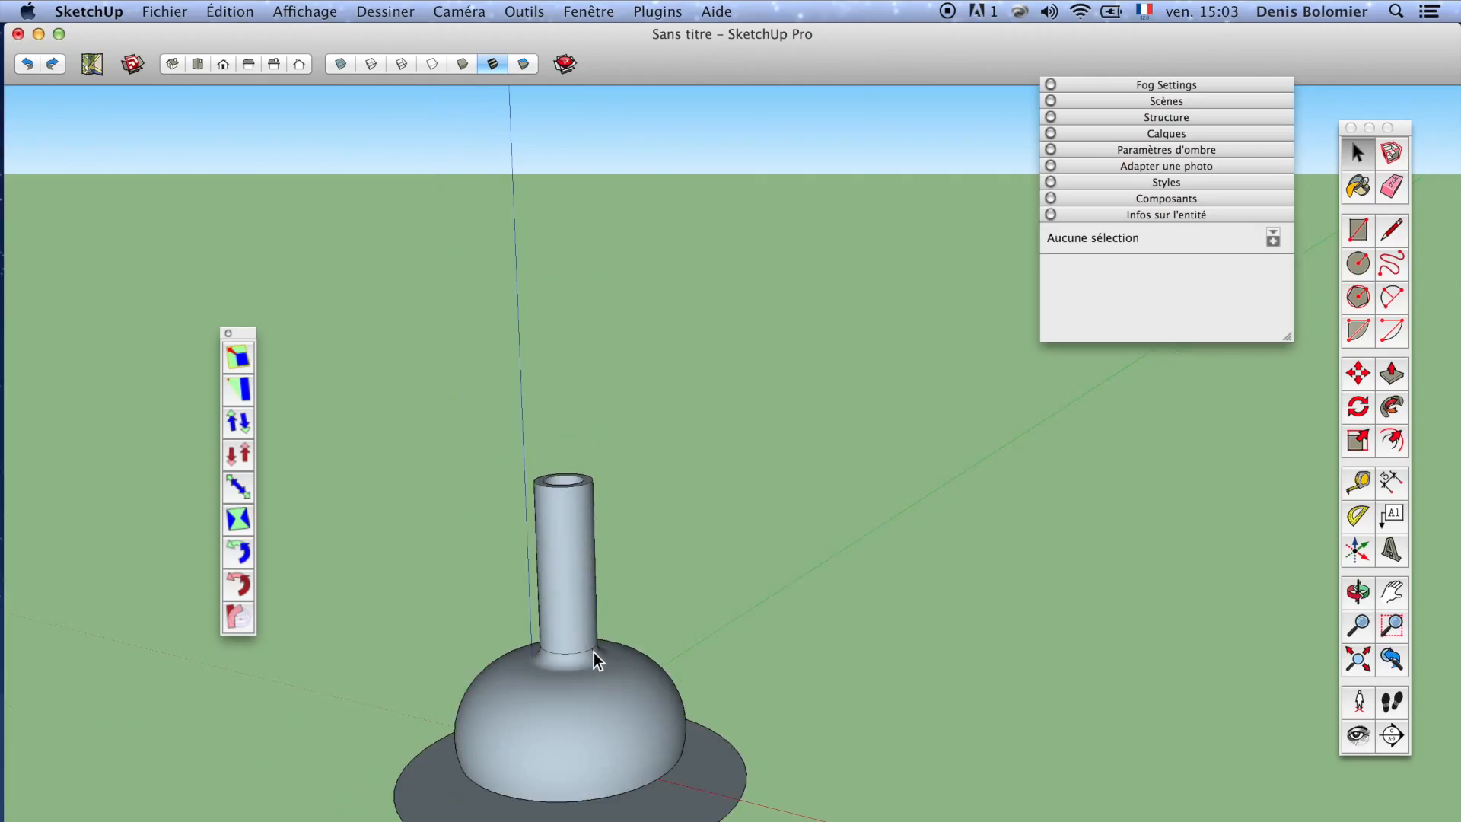
Select all connected geometry of the swept flask and make it a group, leaving the circular face out
triple_click(593, 651)
right_click(594, 651)
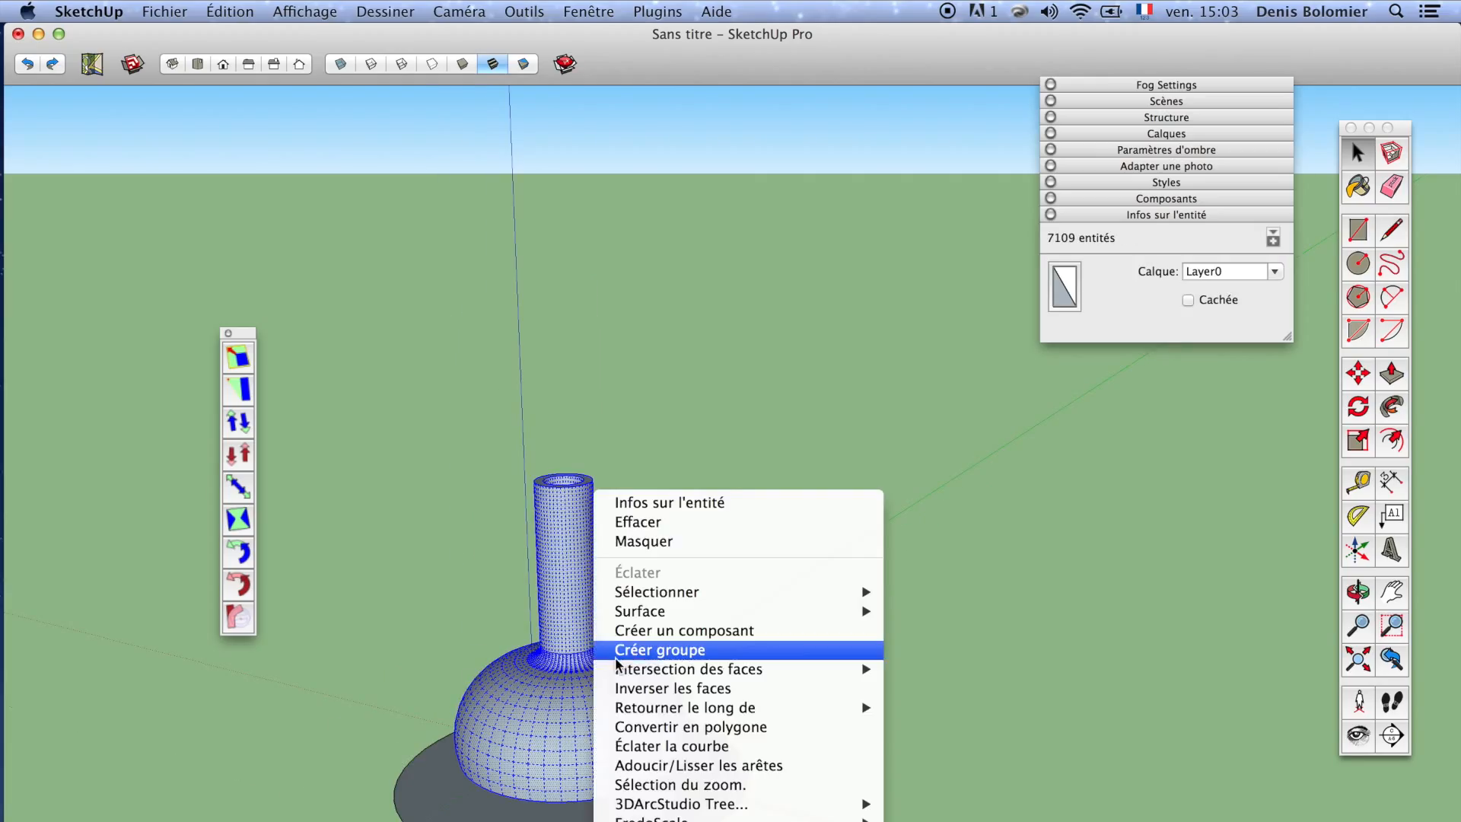
click(615, 647)
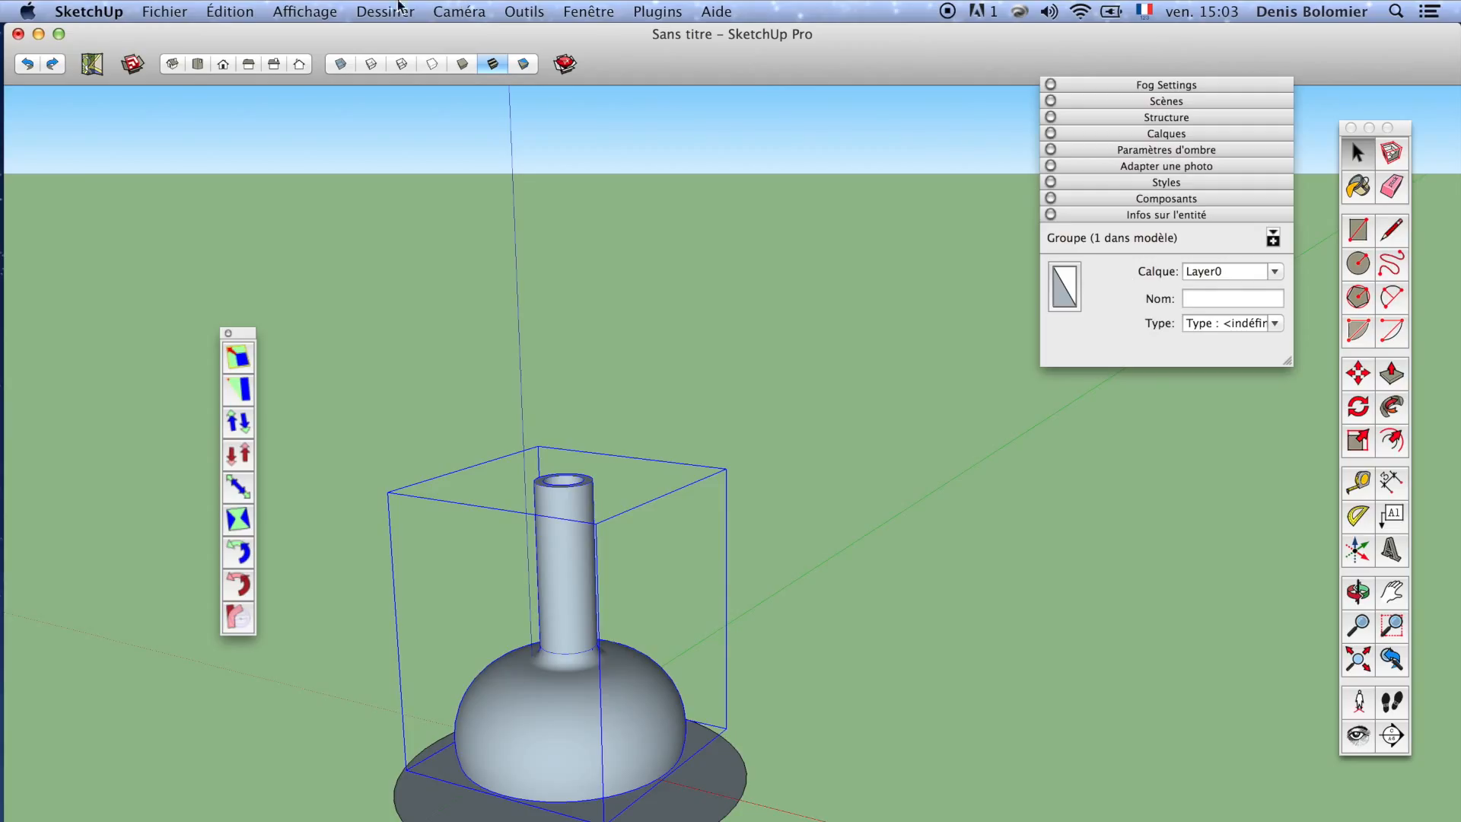
click(523, 12)
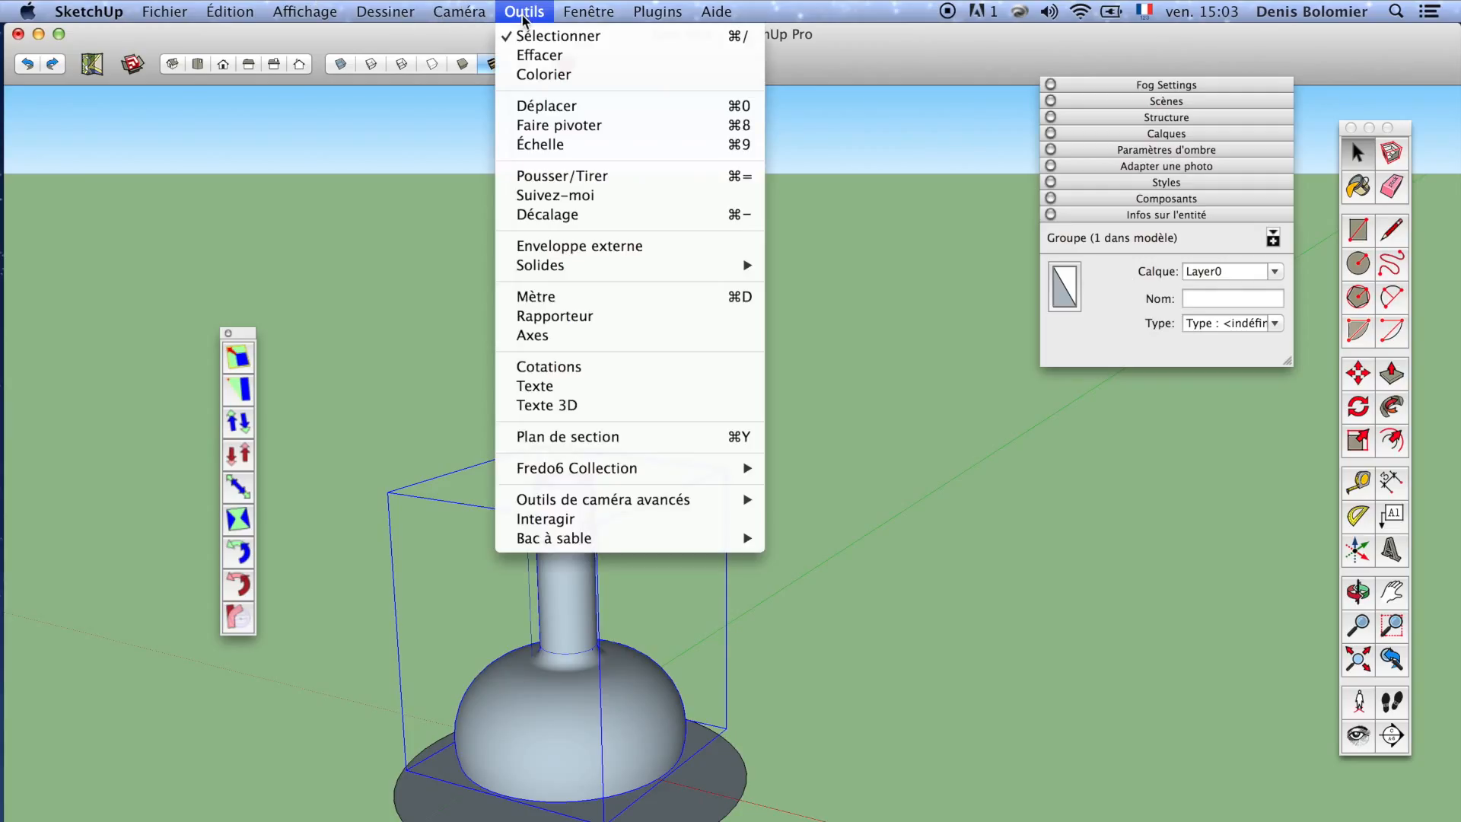
click(522, 13)
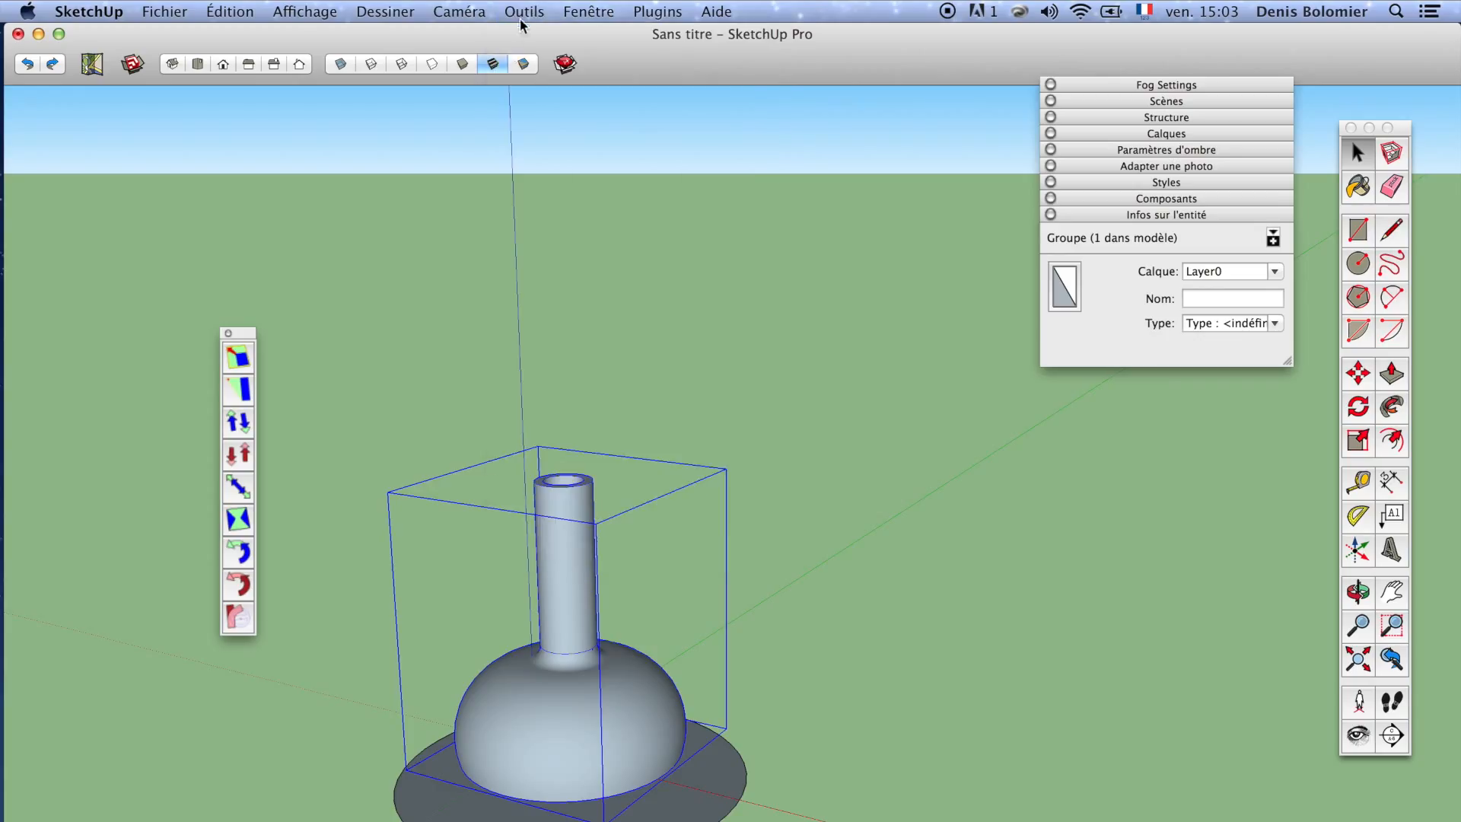
click(706, 425)
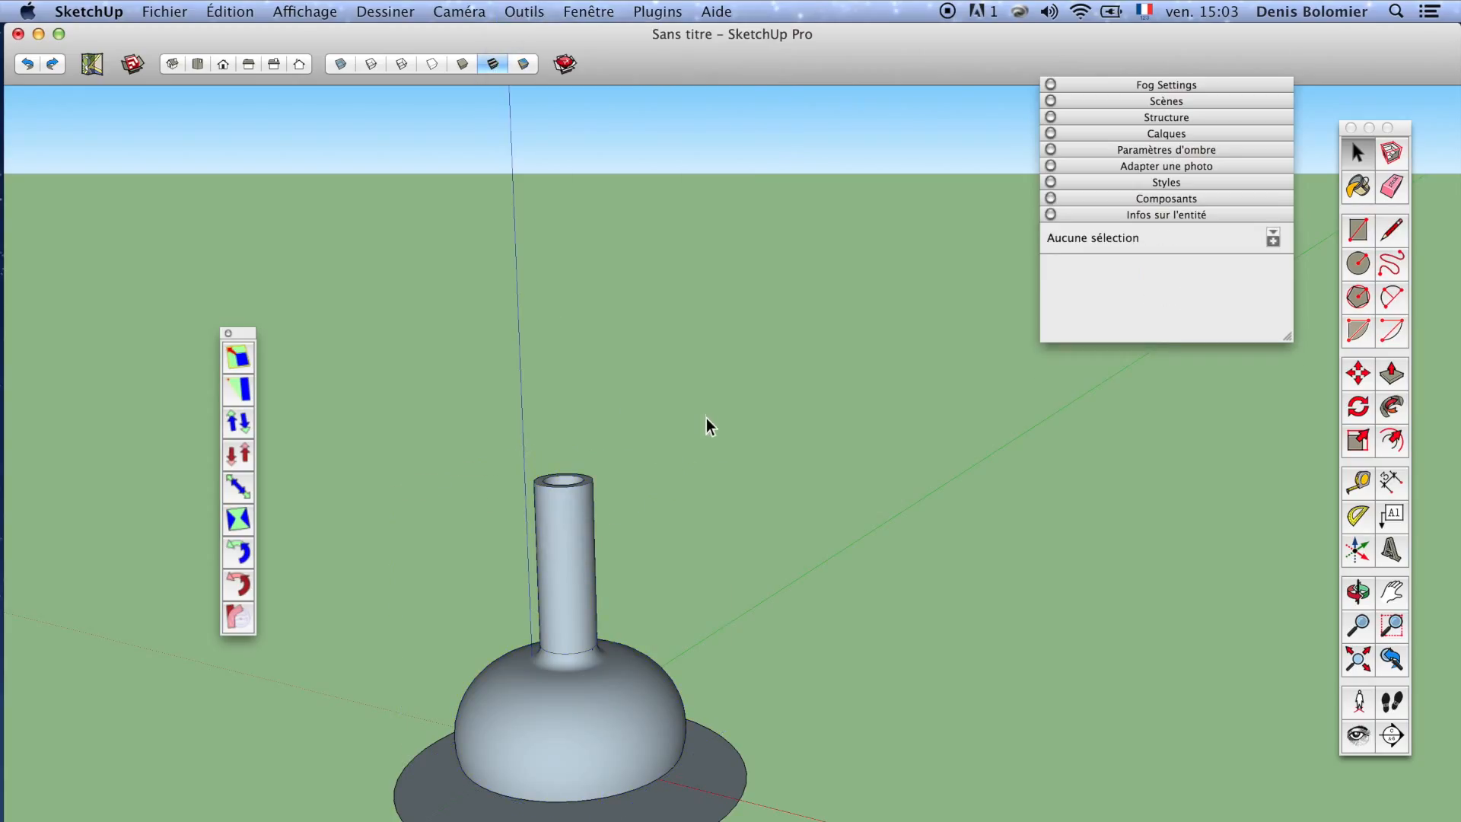
click(558, 523)
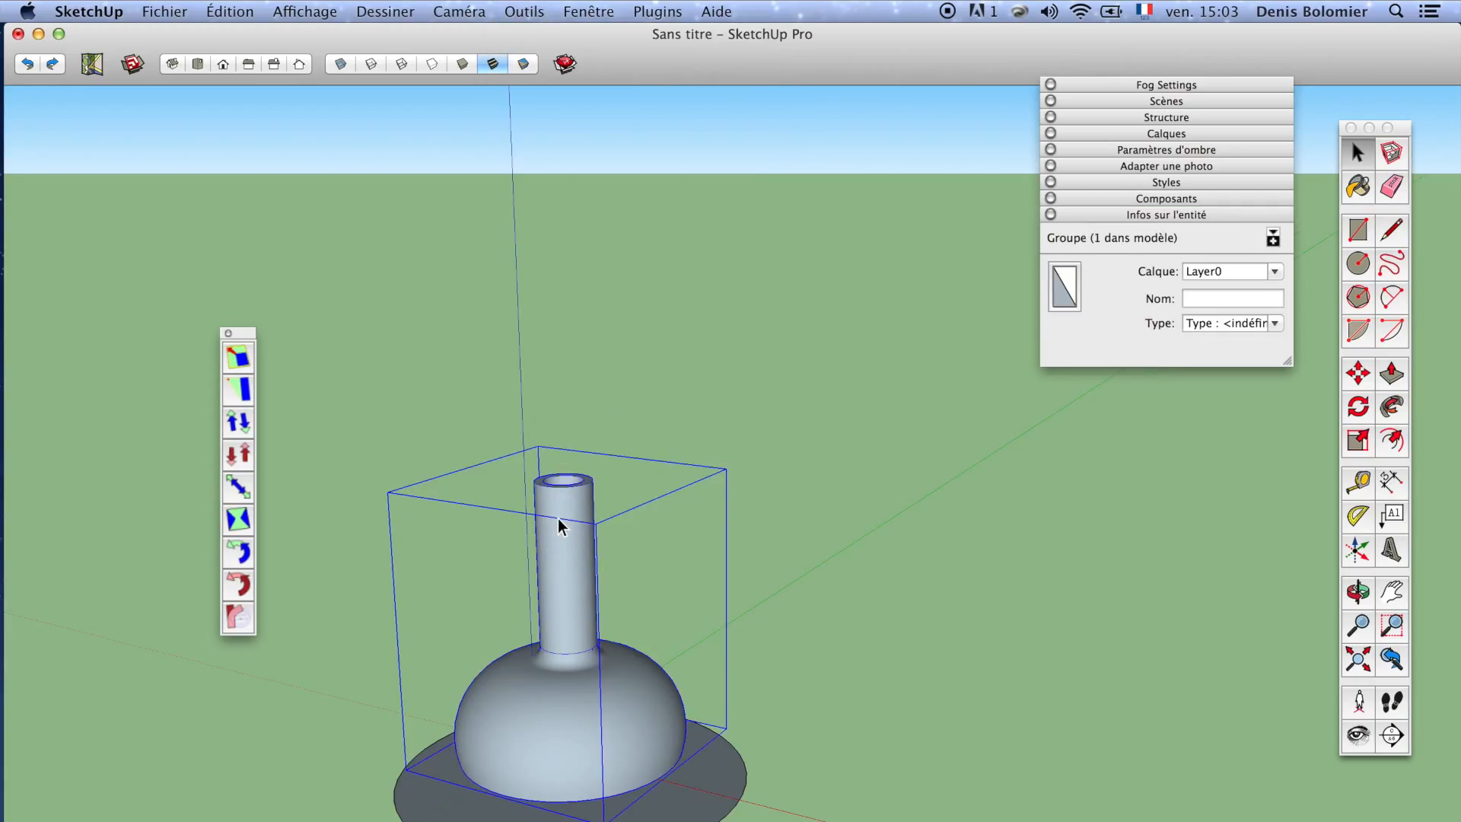
Examine the base of the grouped flask's neck from around and in wireframe for the short stray edge, ending in textured shading
scroll(528, 686, up, 6)
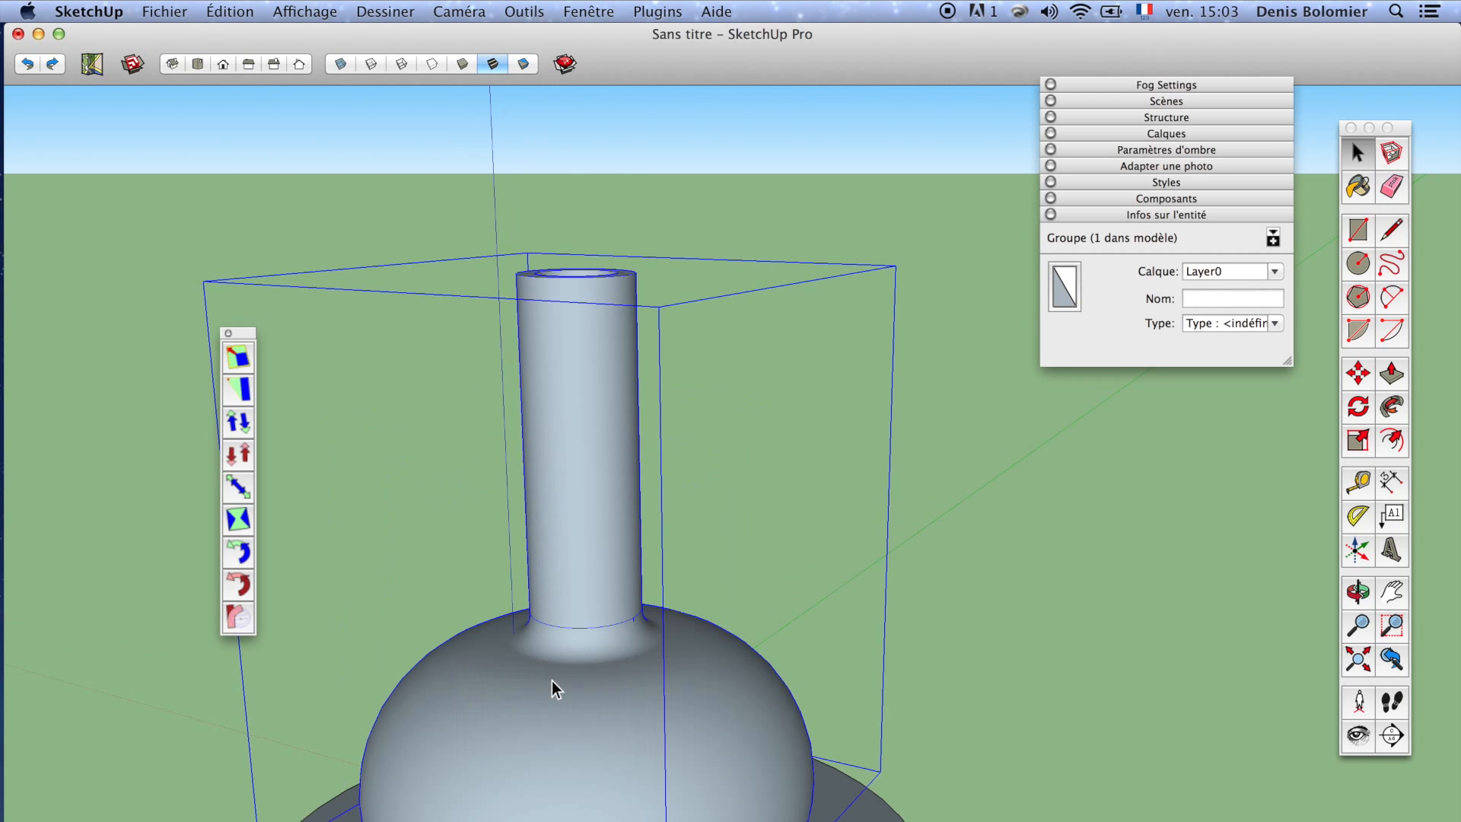
middle_drag(466, 619, 894, 623)
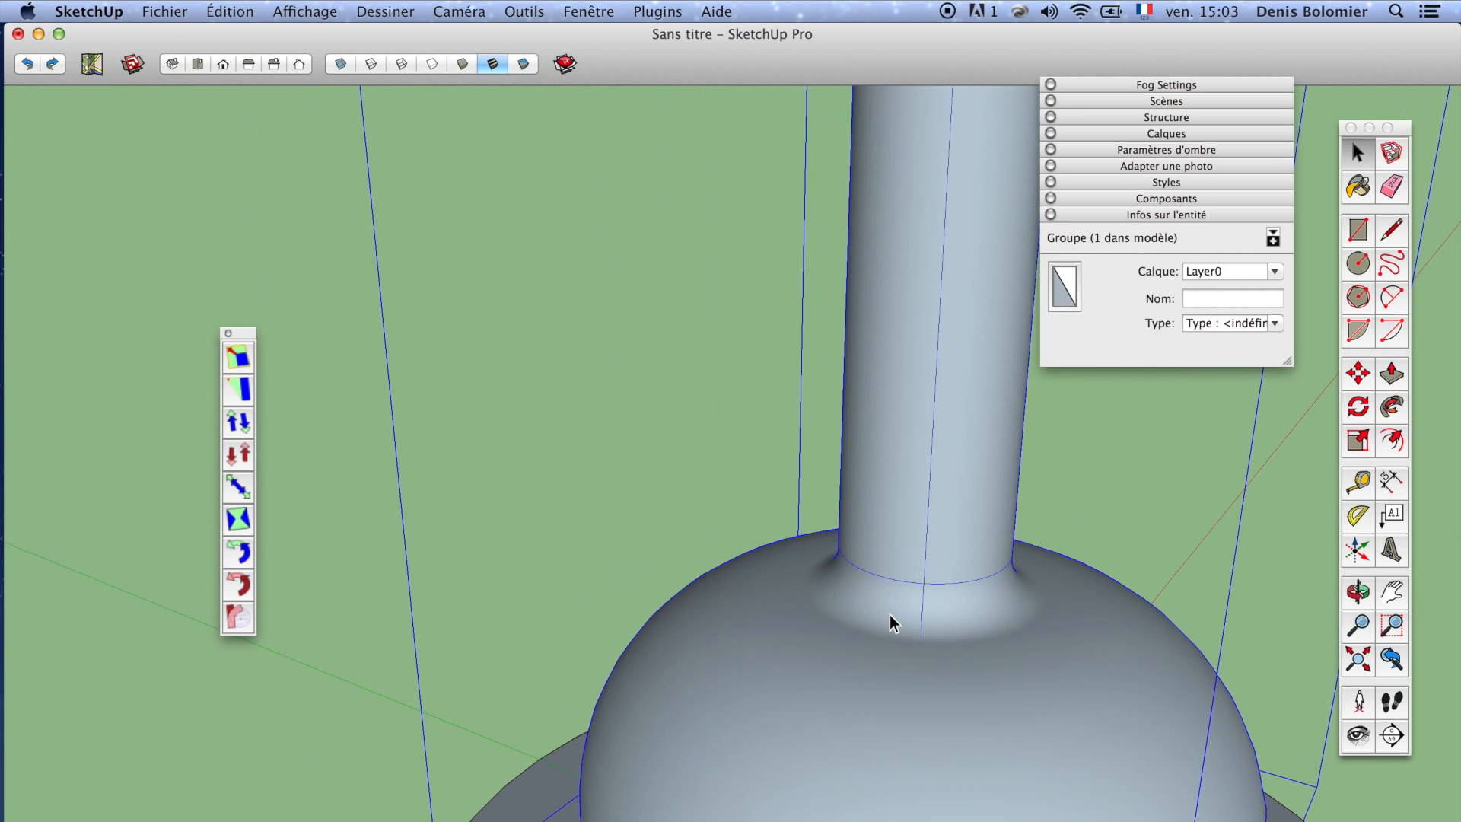
scroll(910, 614, down, 3)
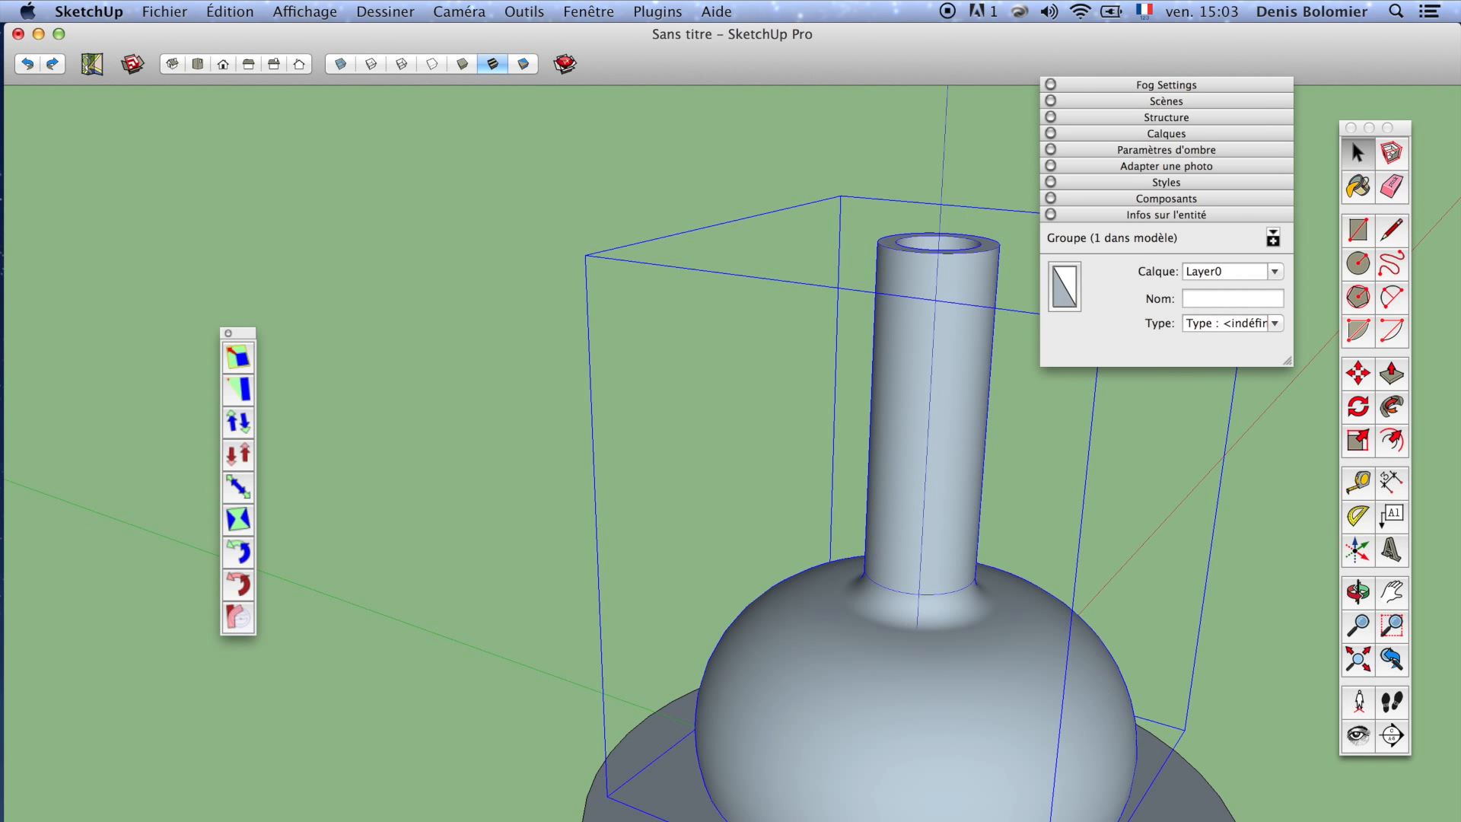
scroll(988, 695, up, 10)
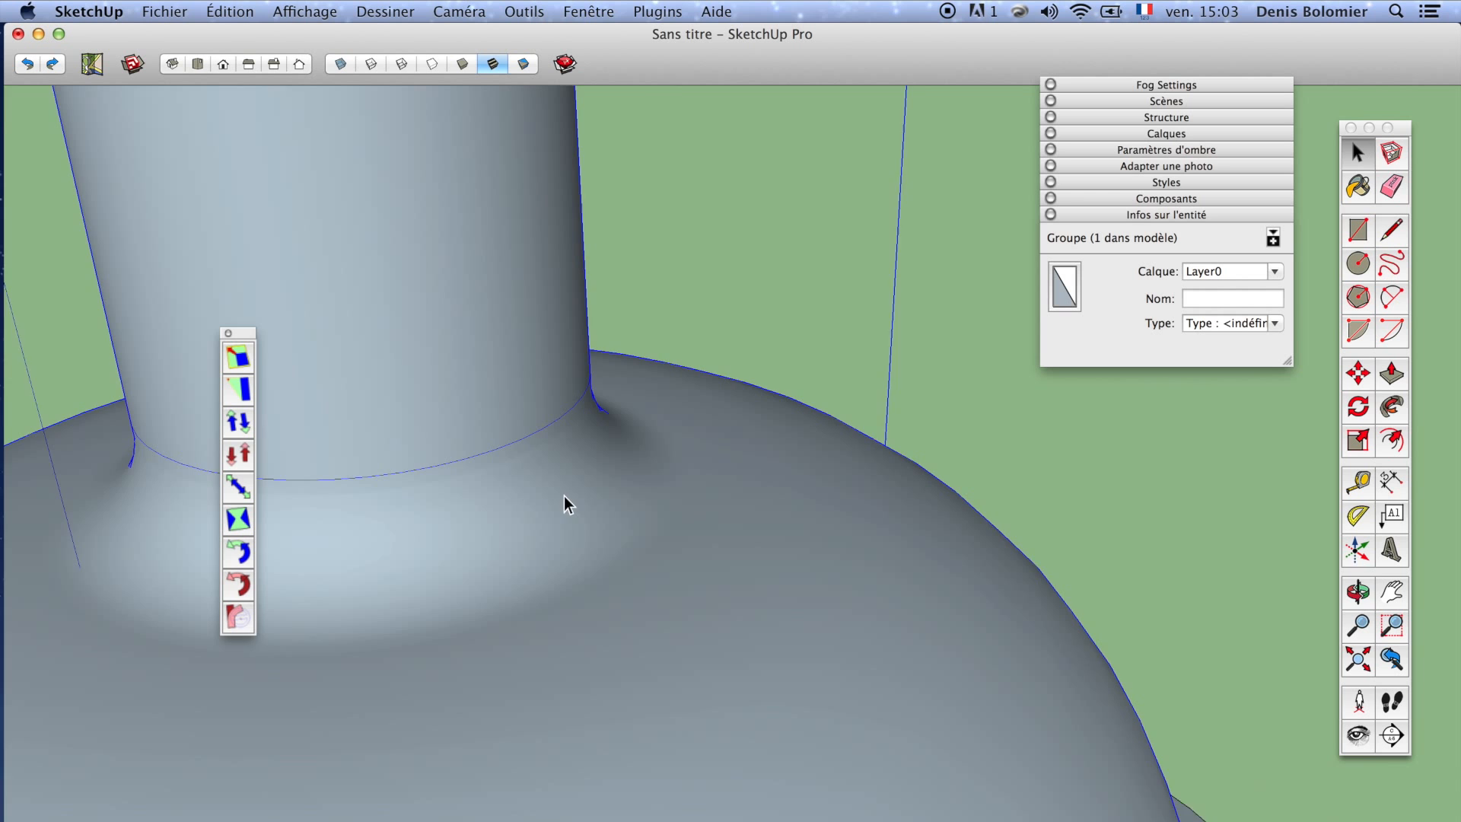
middle_drag(564, 497, 304, 602)
shift+middle_drag(351, 519, 779, 557)
scroll(779, 557, down, 4)
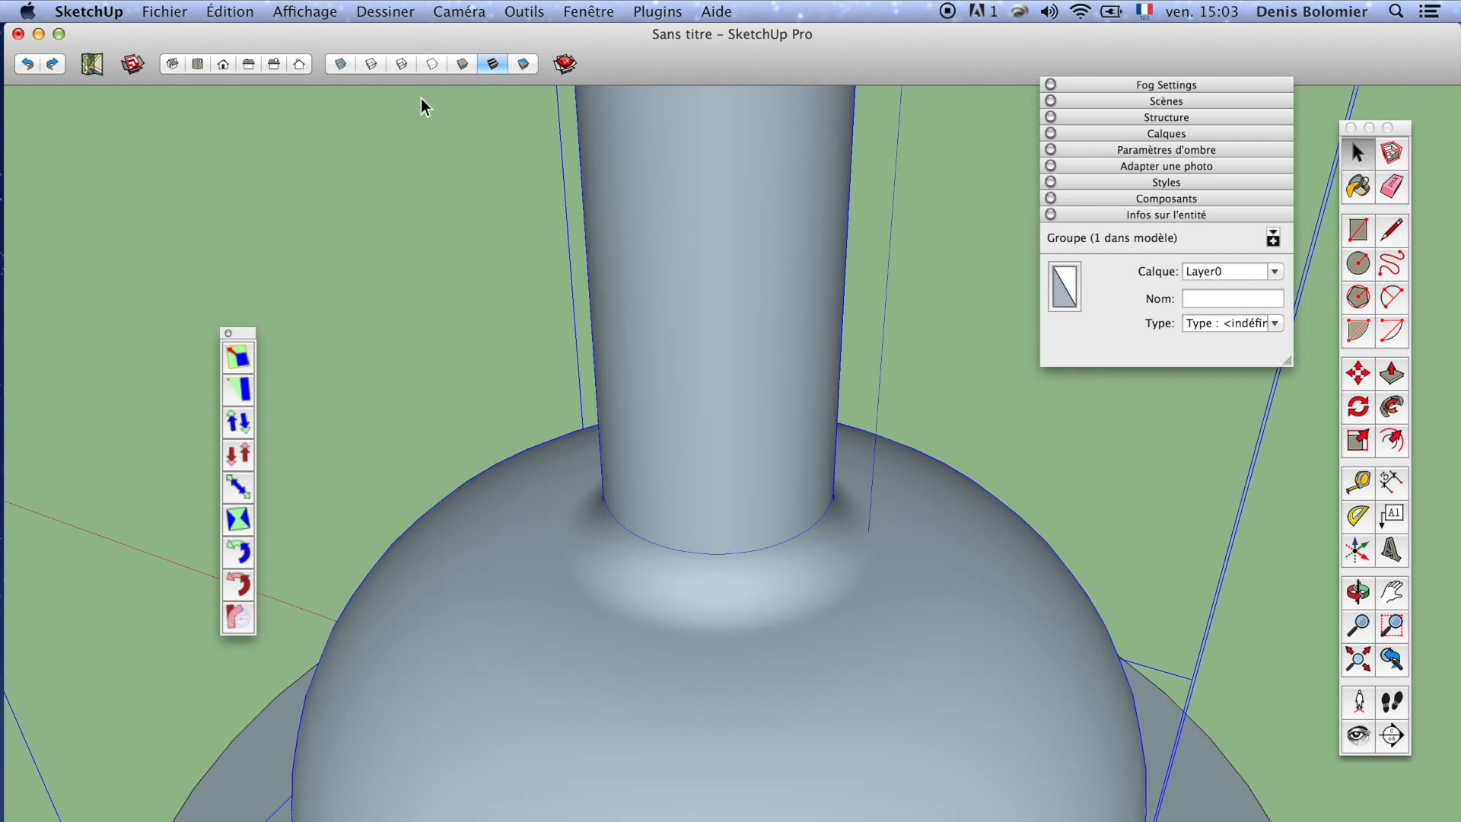
click(393, 67)
middle_drag(543, 432, 718, 597)
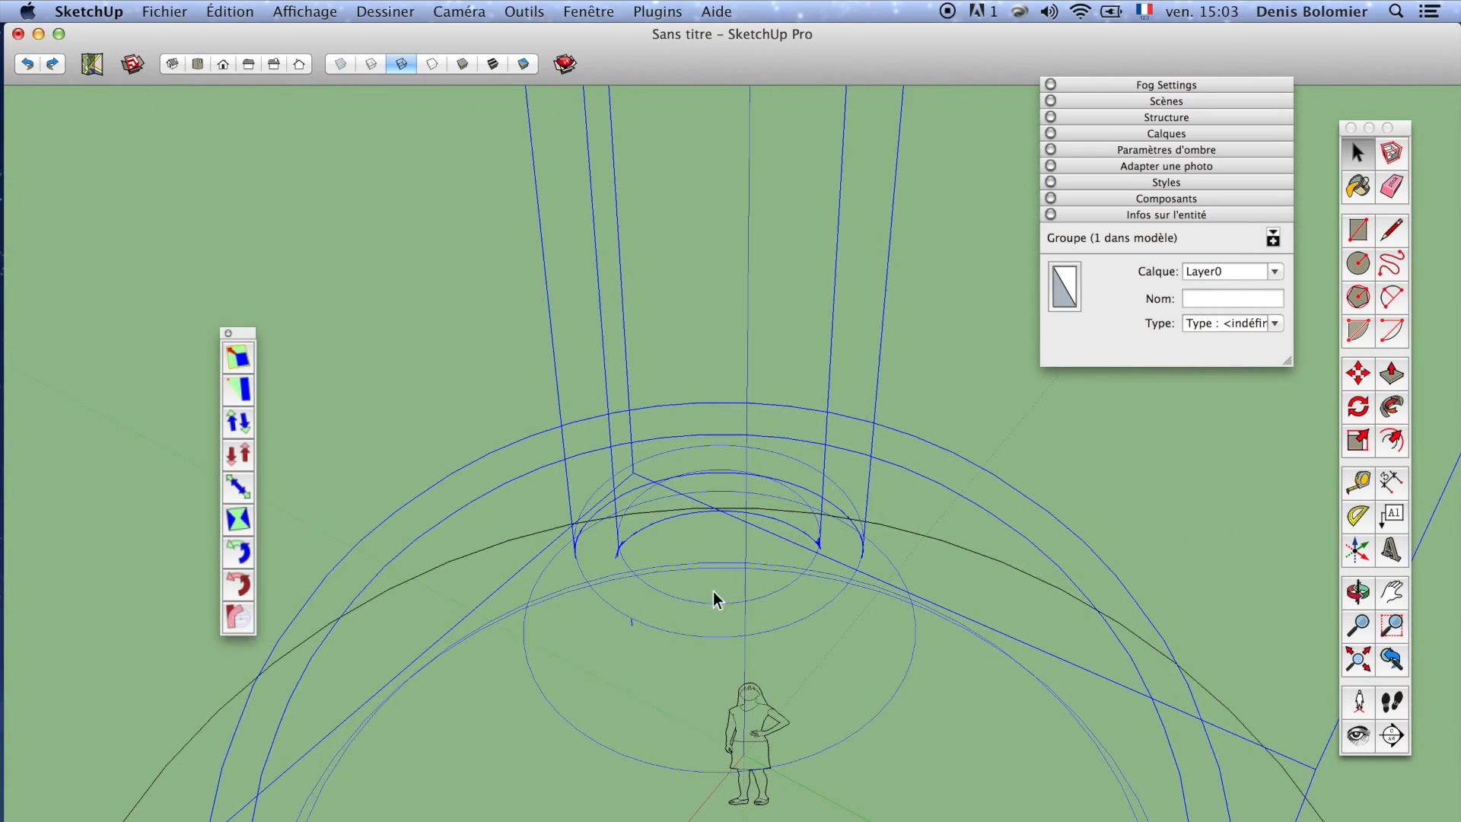
scroll(652, 636, up, 5)
click(629, 624)
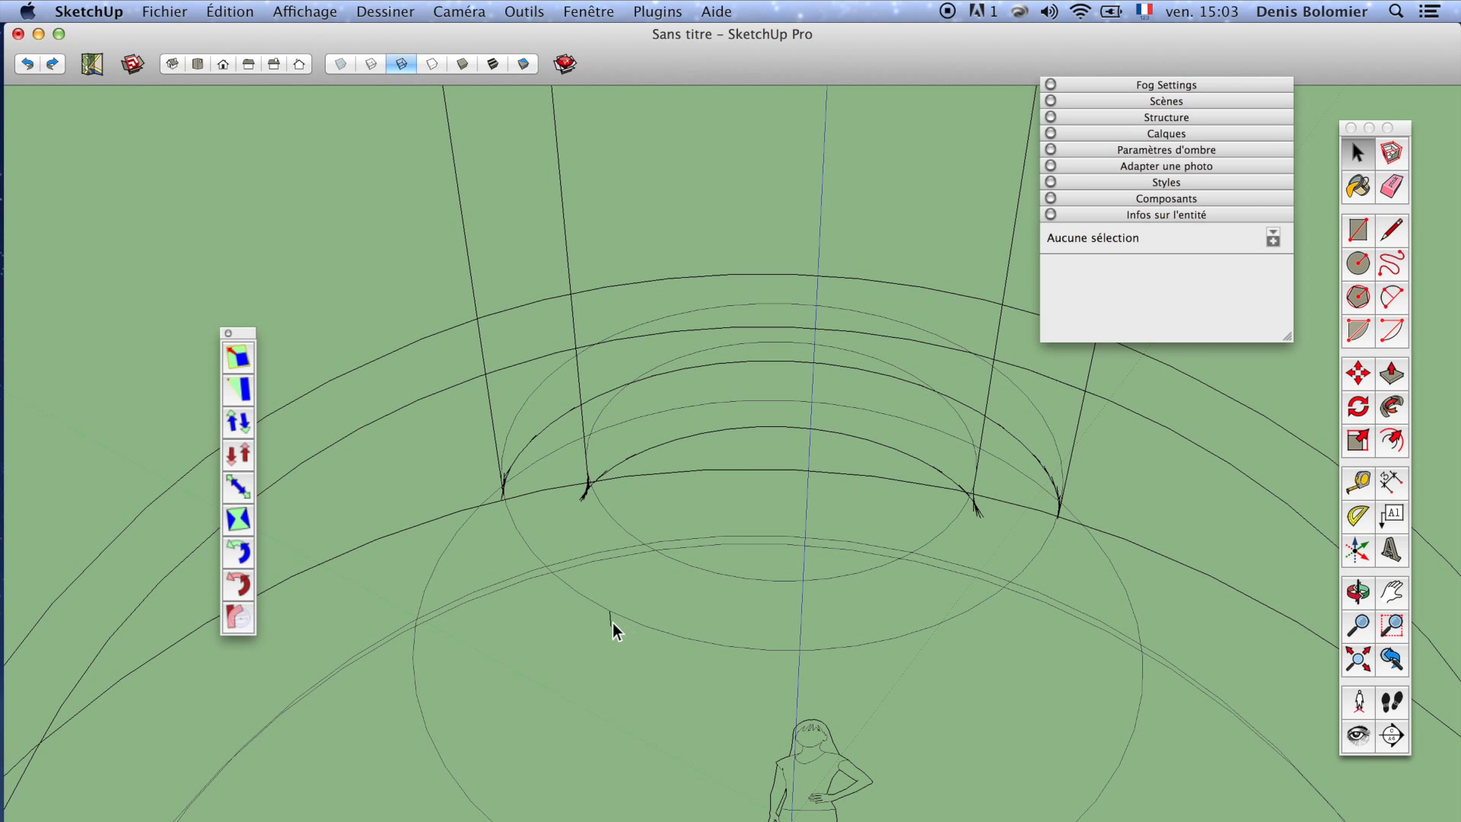
click(611, 622)
click(492, 66)
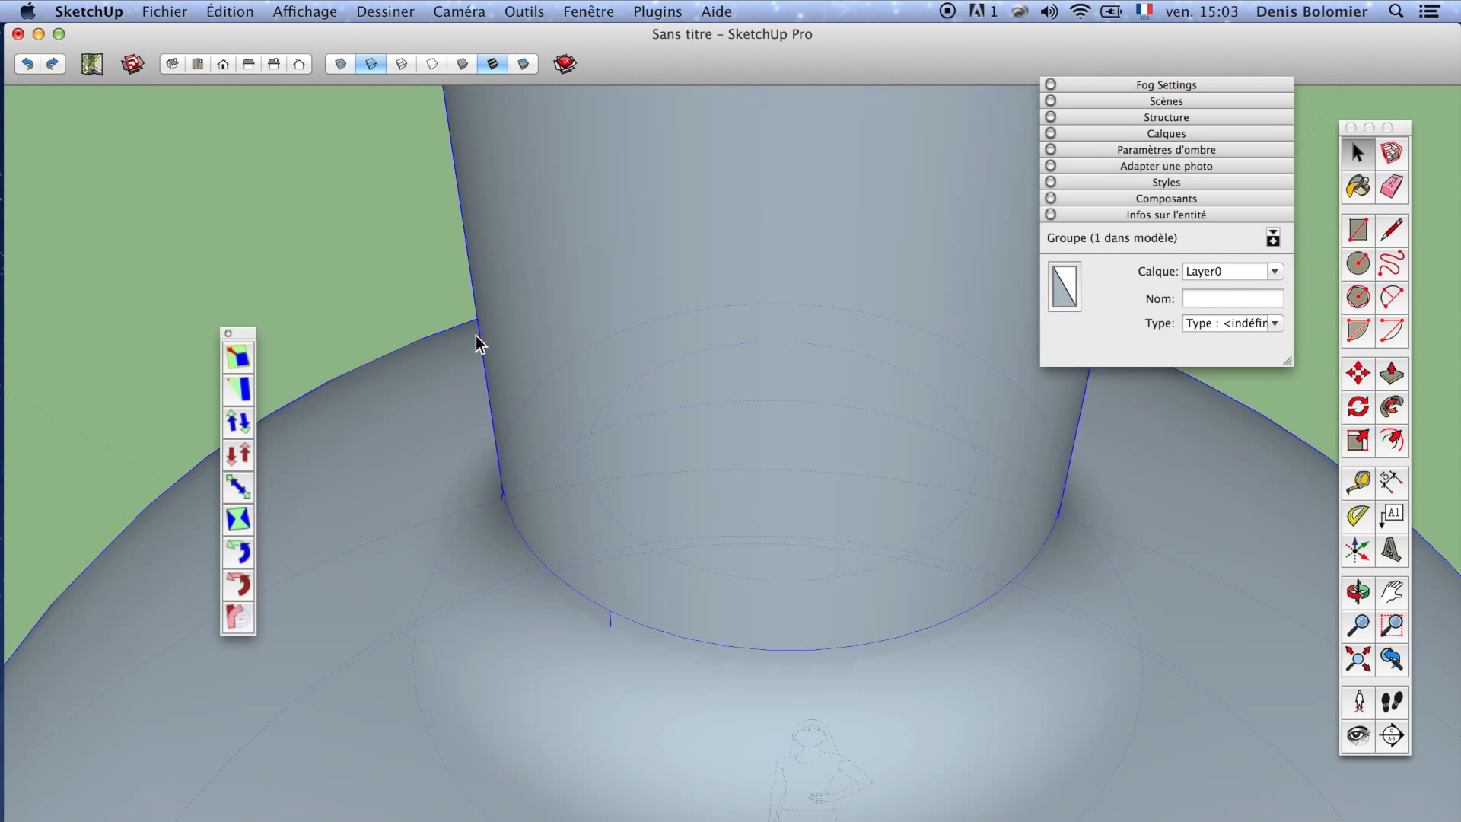
Open the flask group for editing and delete the short vertical edge just below the neck's seam line
double_click(621, 613)
click(610, 622)
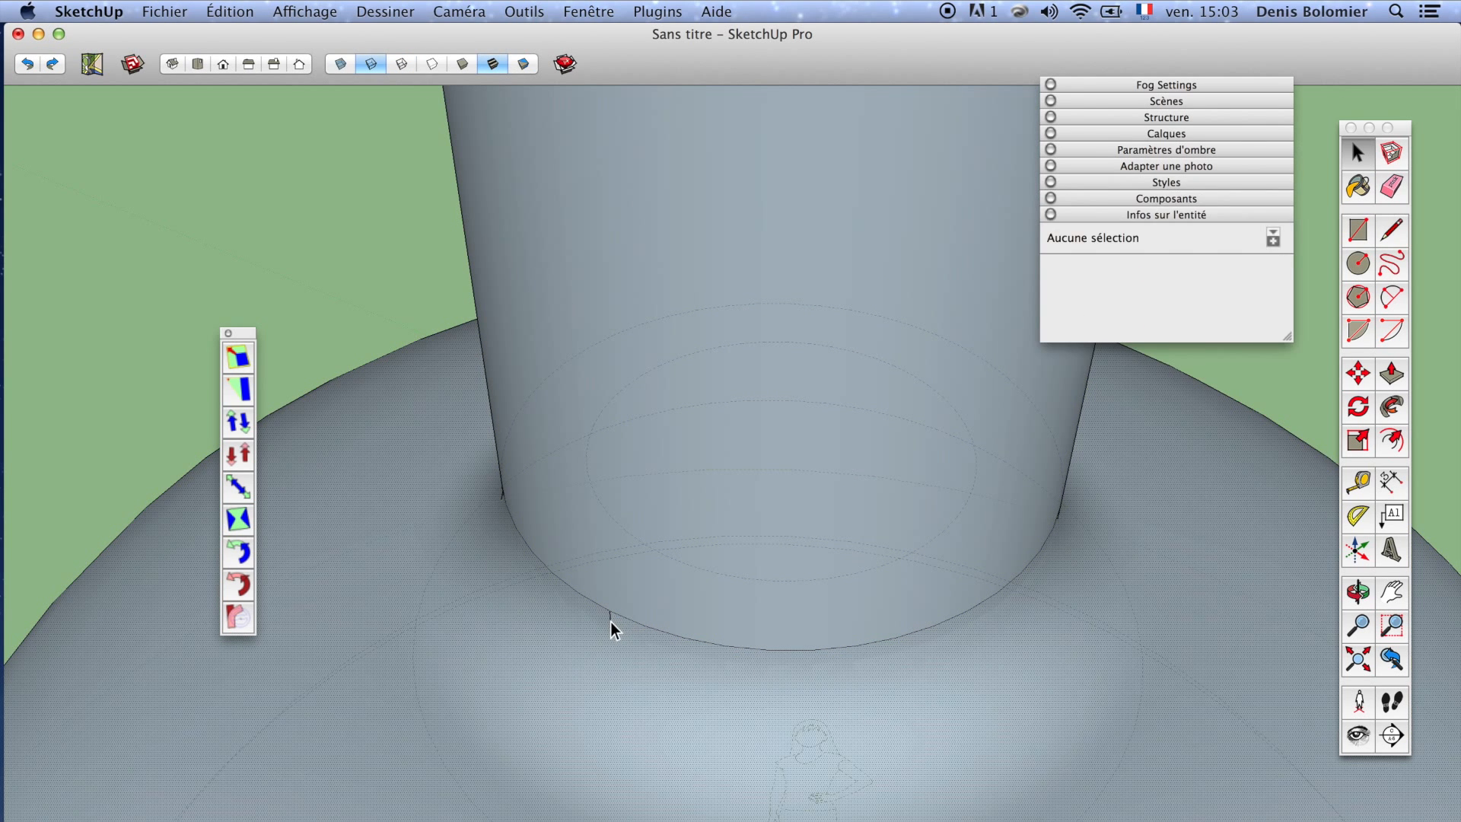
click(611, 623)
scroll(610, 623, up, 3)
scroll(610, 623, up, 3)
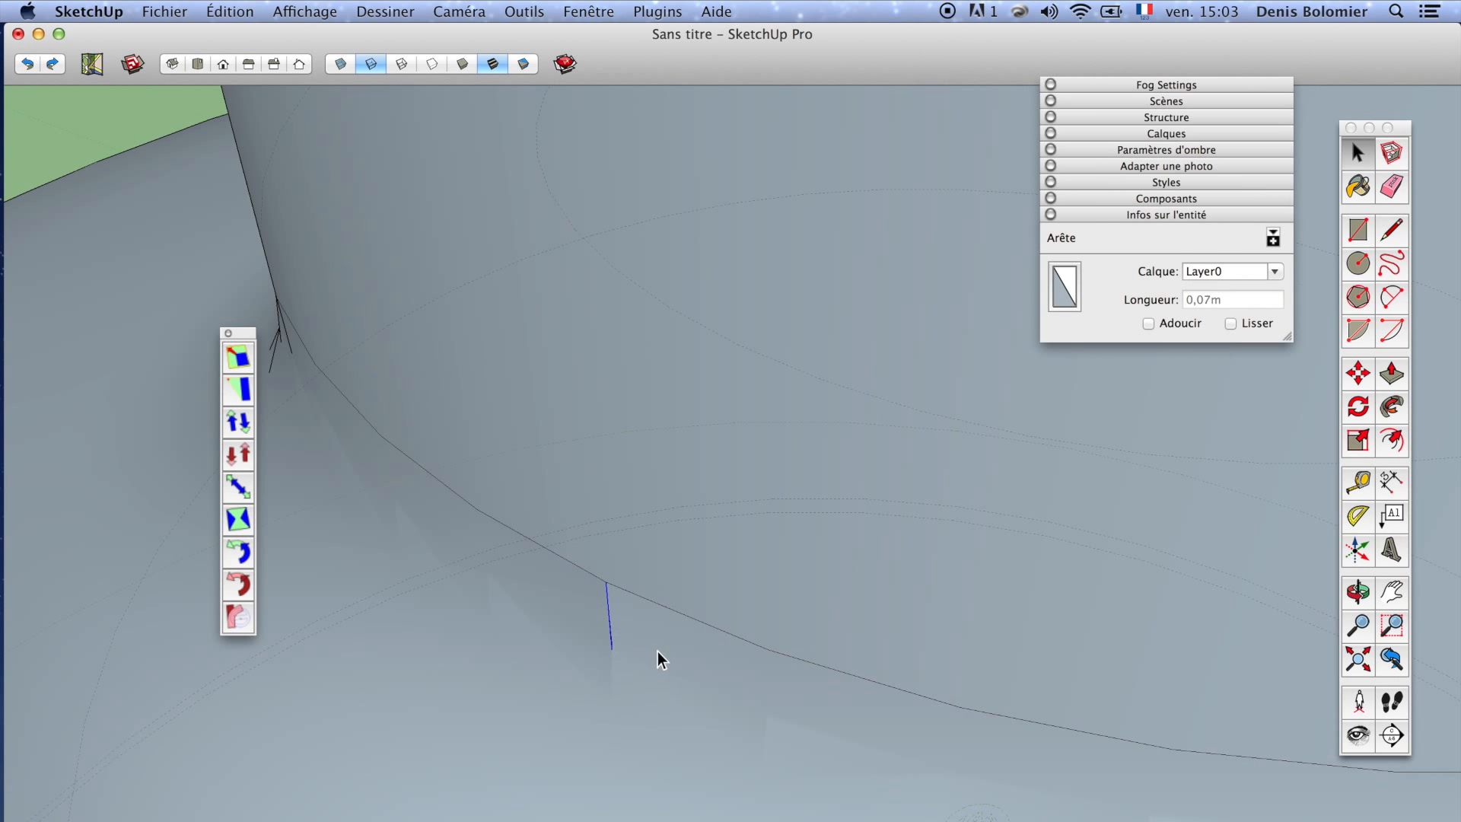
key(Delete)
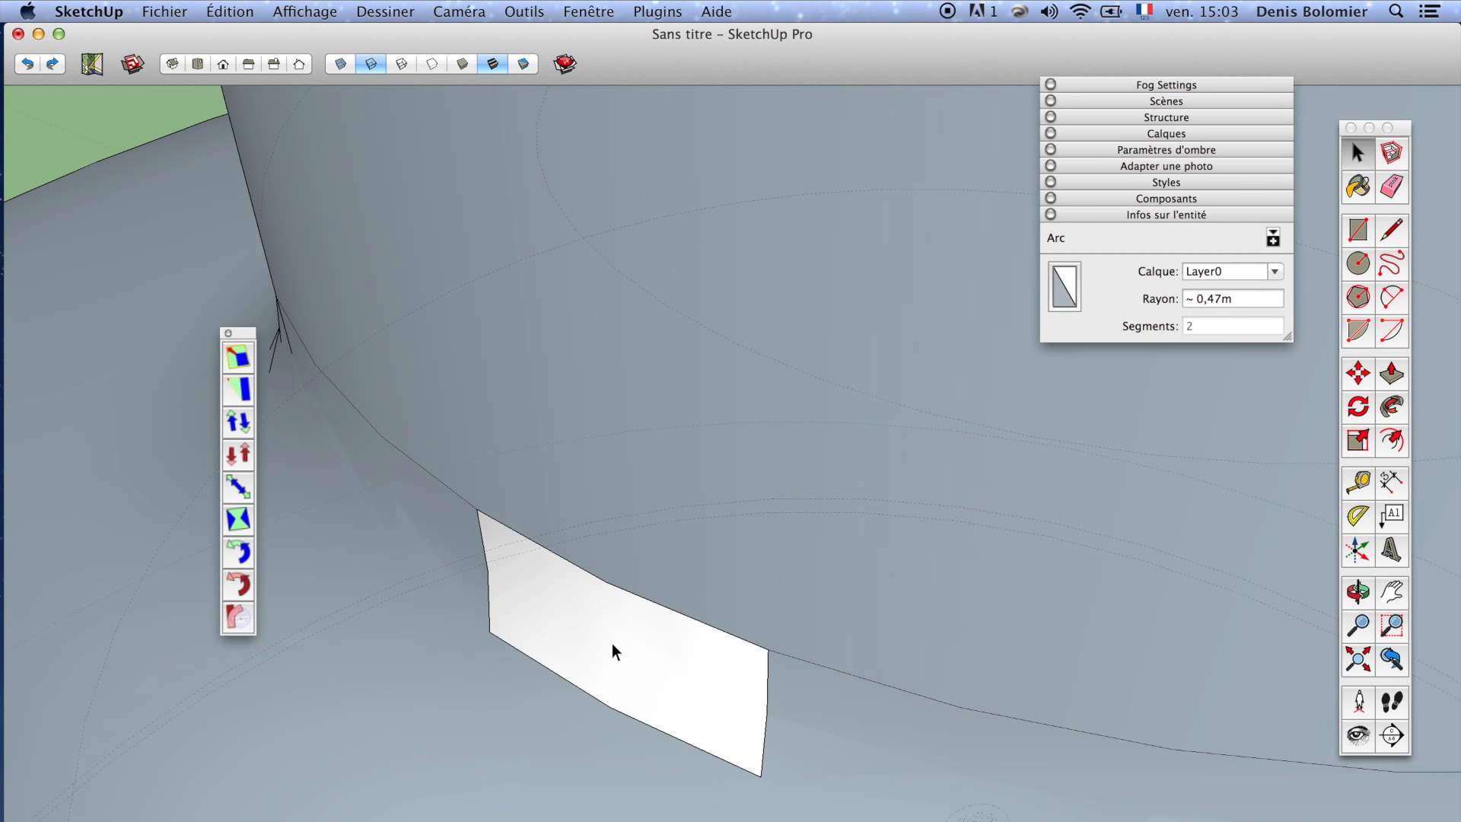
Display the hidden geometry so the smoothed edges around the opening below the neck's seam can be snapped to
middle_drag(622, 641, 621, 516)
key(l)
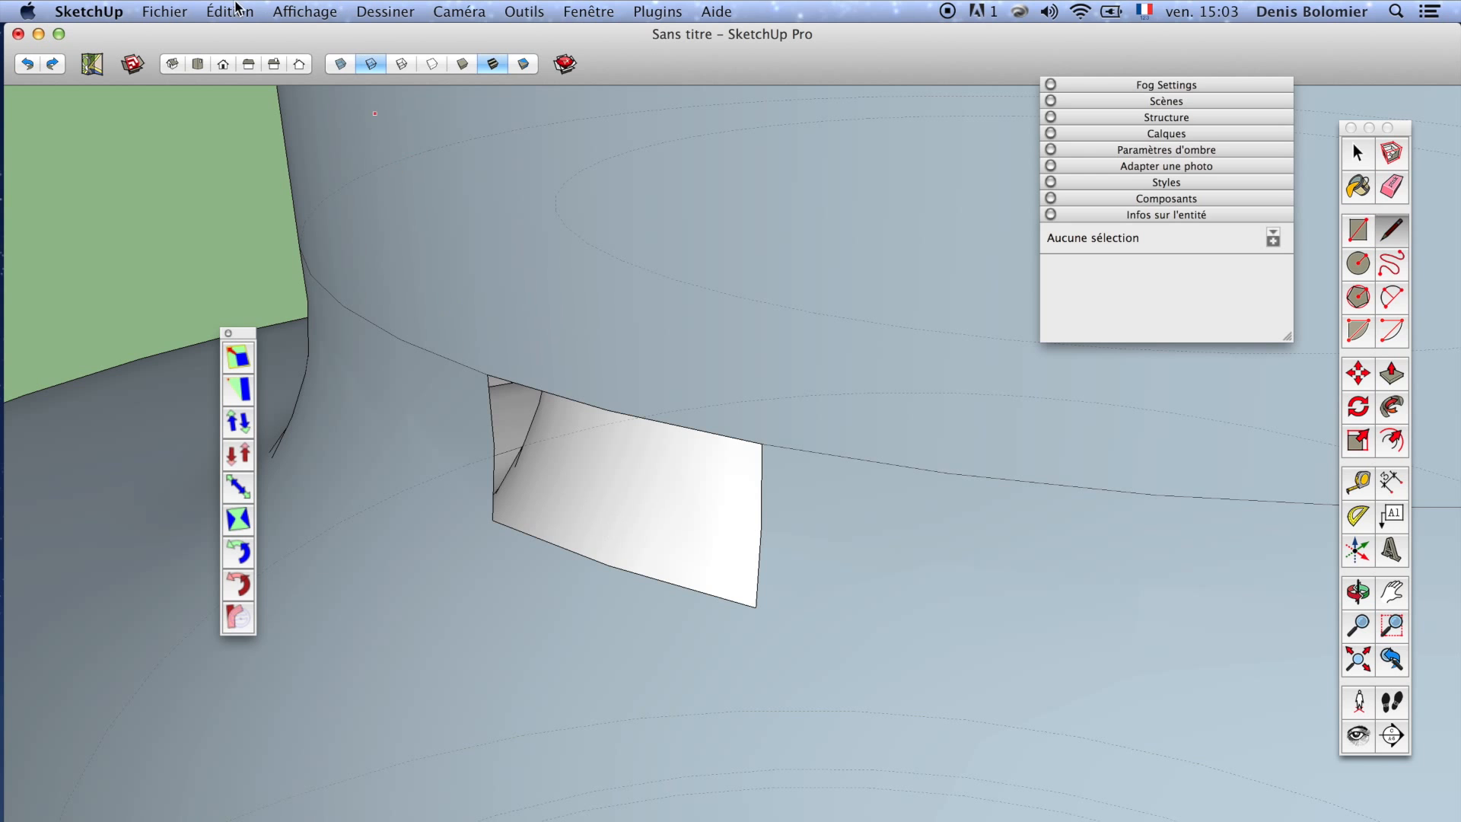
click(305, 12)
click(320, 88)
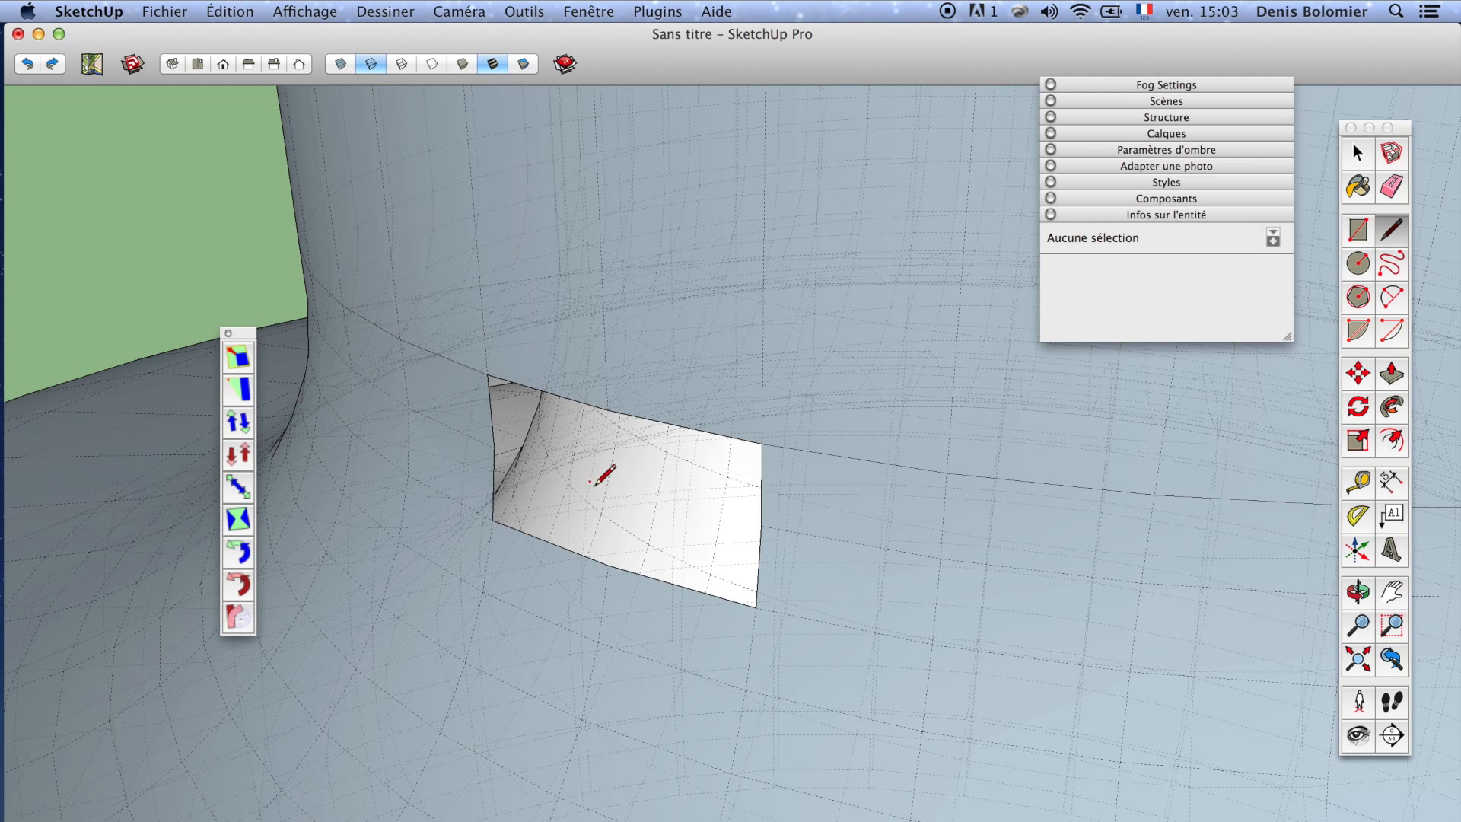
Try to bridge the opening with a vertical edge from its lower middle vertex to its upper middle vertex, and undo it
click(608, 563)
click(609, 411)
mouse_move(610, 412)
middle_down()
mouse_move(763, 439)
mouse_move(1011, 391)
mouse_move(1074, 245)
mouse_move(964, 103)
mouse_move(480, 175)
mouse_move(397, 267)
mouse_move(564, 305)
middle_up()
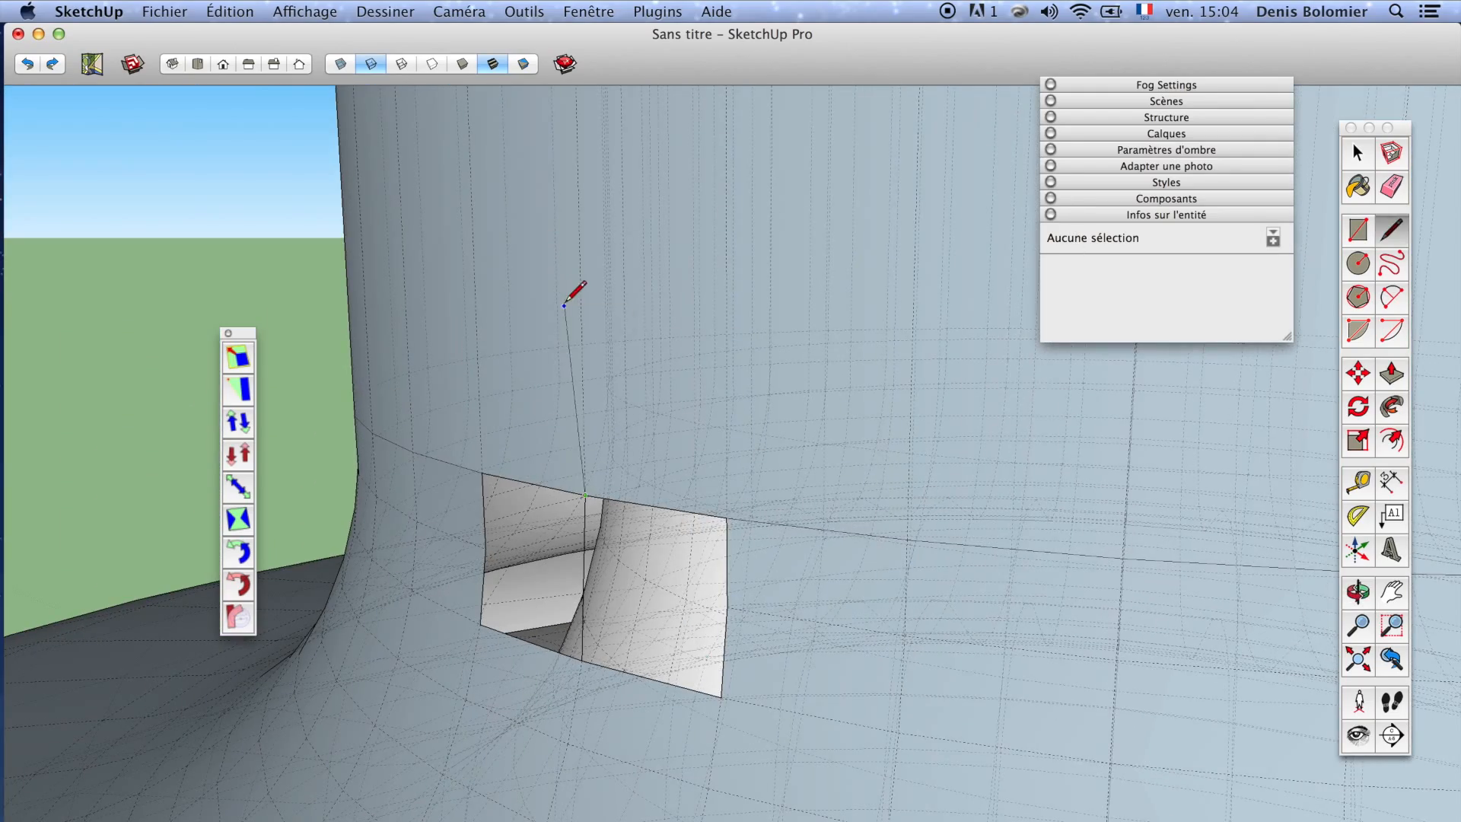
key(super+z)
Check the length unit and length snapping settings in the model information
click(609, 10)
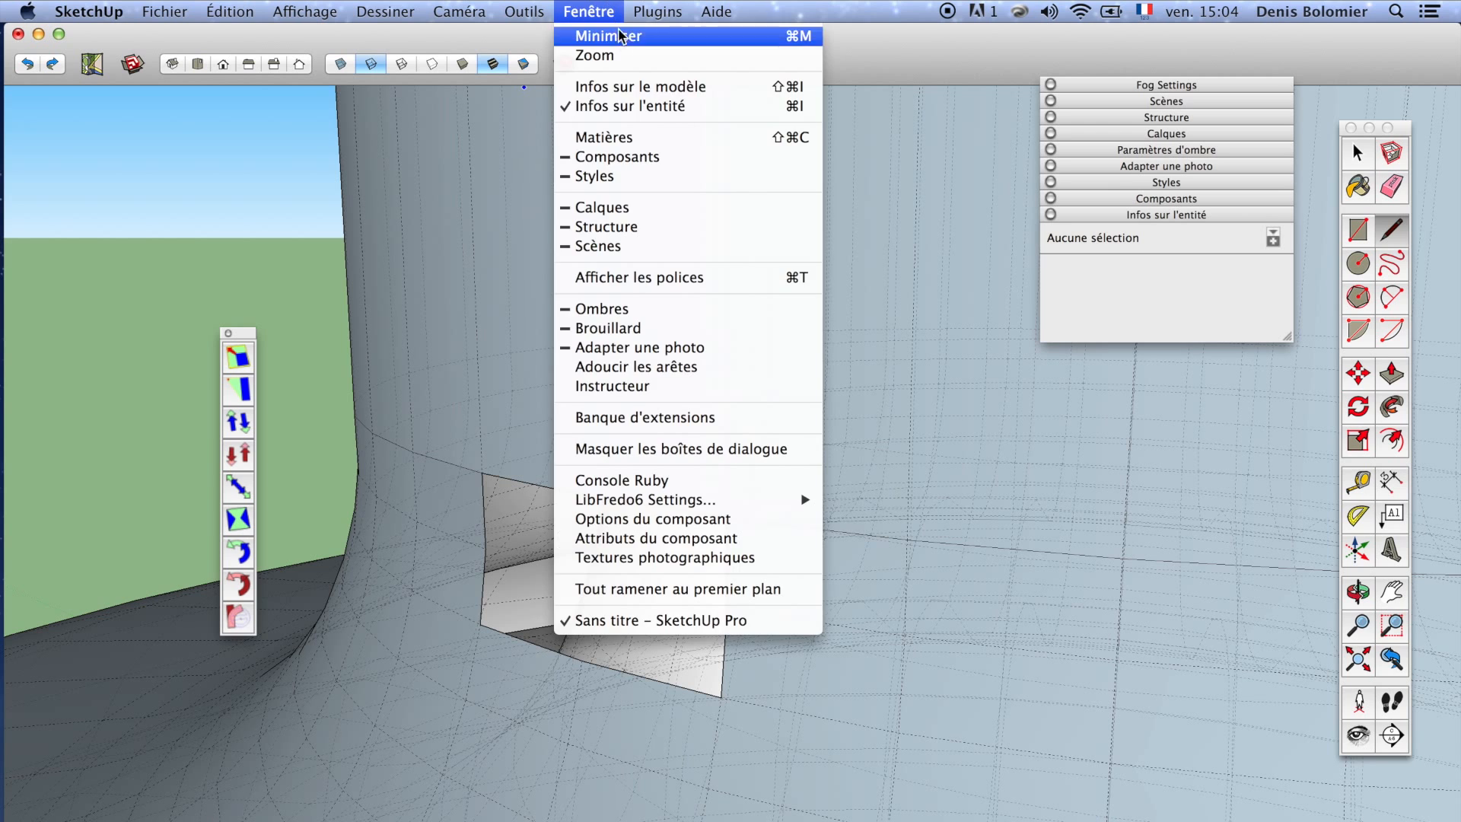
click(601, 86)
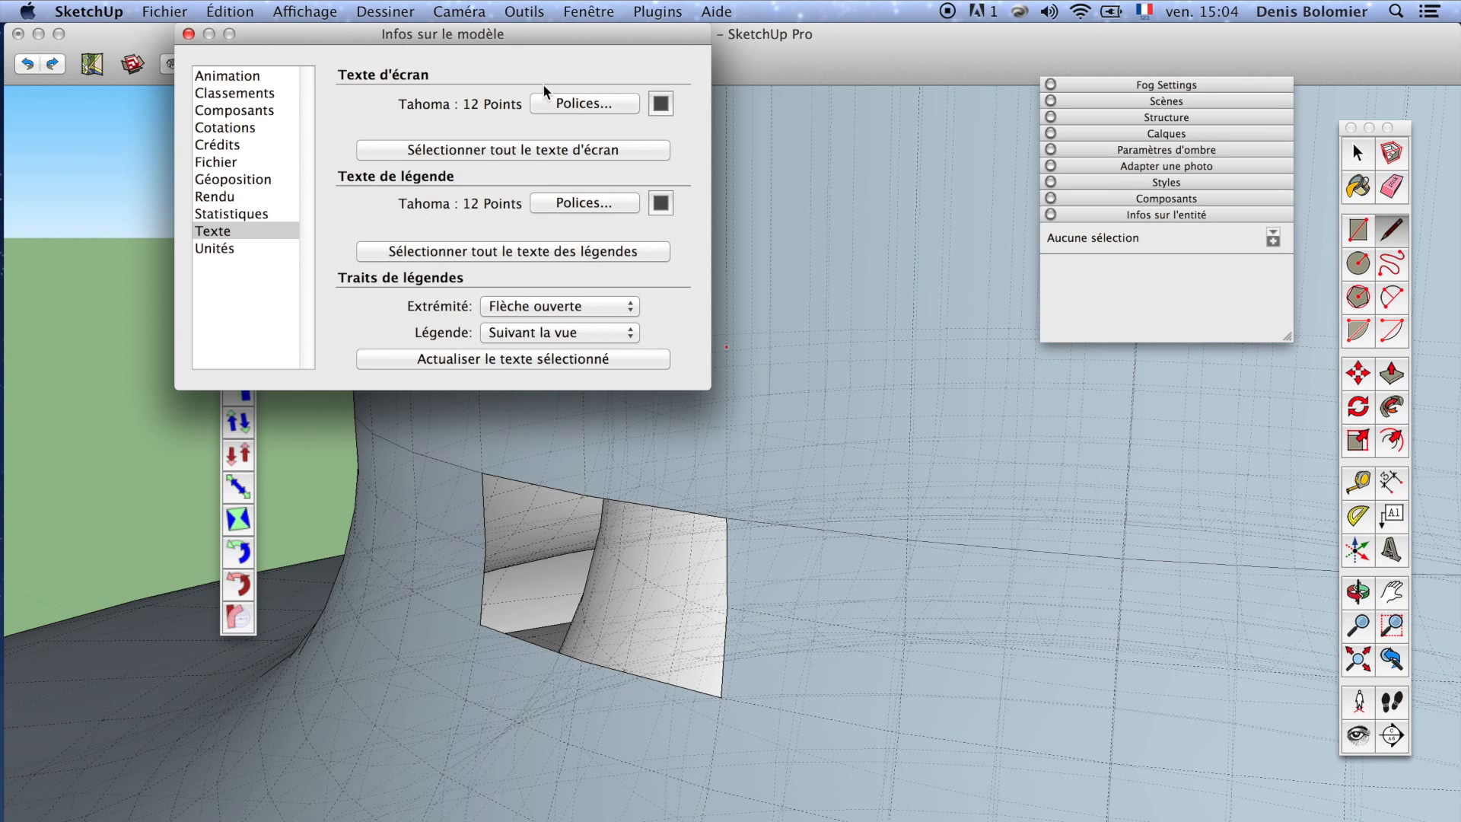
click(215, 248)
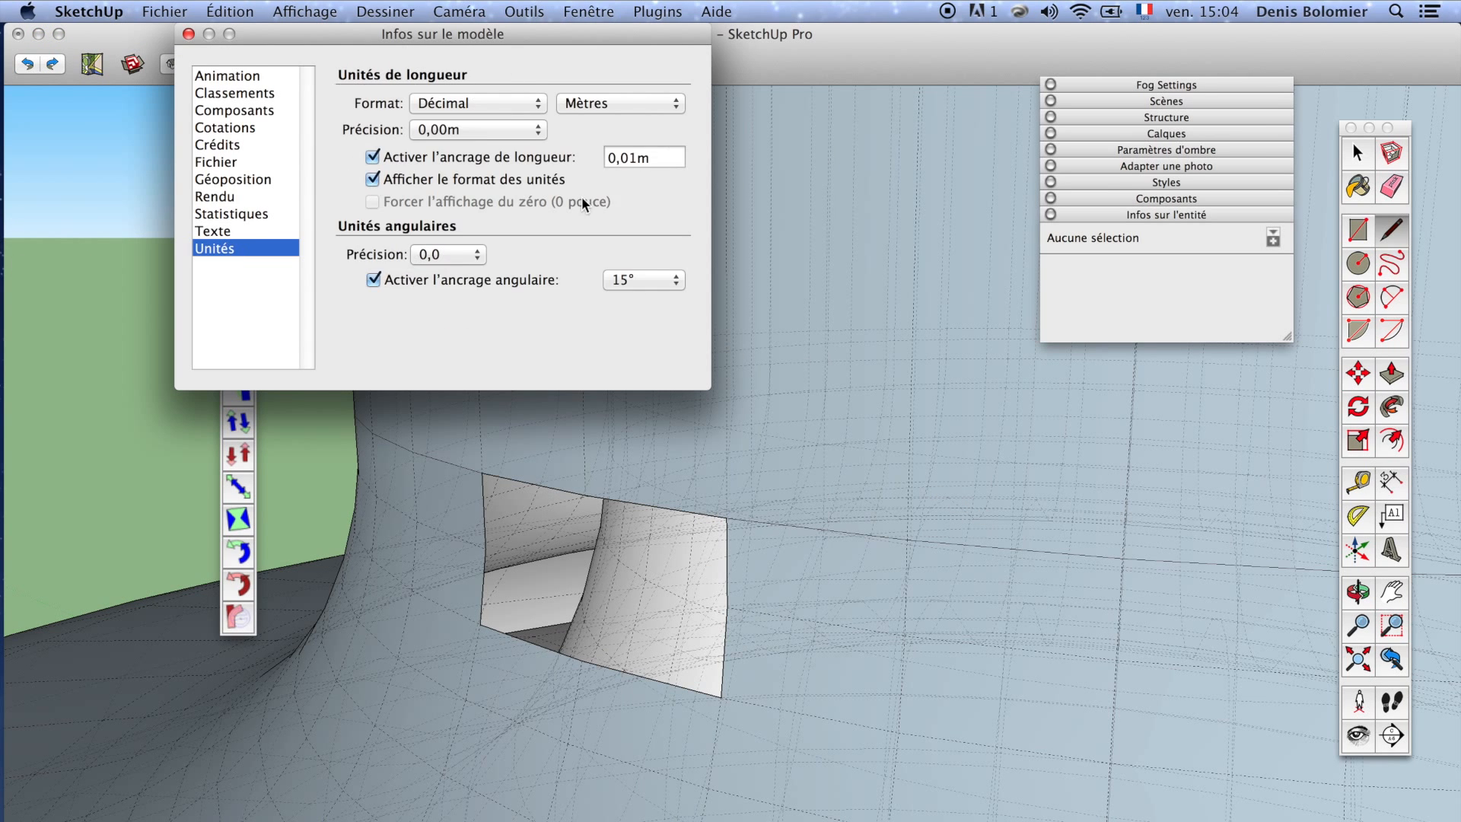
click(188, 35)
Divide the opening with a vertical edge between its lower and upper middle vertices and a horizontal edge between its side middle vertices
middle_drag(629, 685, 501, 671)
key(l)
click(580, 653)
click(586, 488)
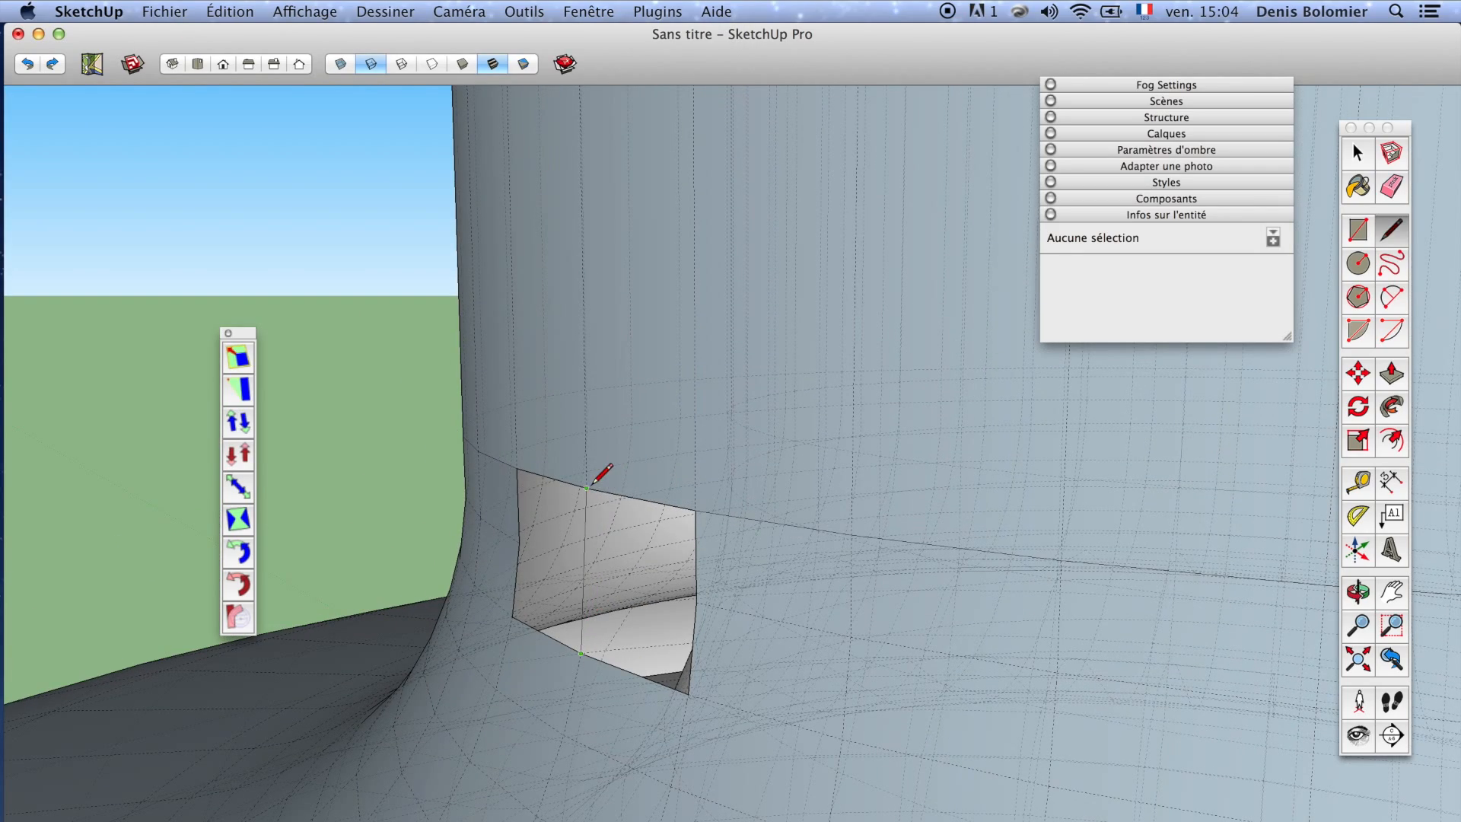
mouse_move(591, 479)
middle_down()
mouse_move(678, 466)
mouse_move(757, 343)
mouse_move(714, 635)
middle_up()
key(Escape)
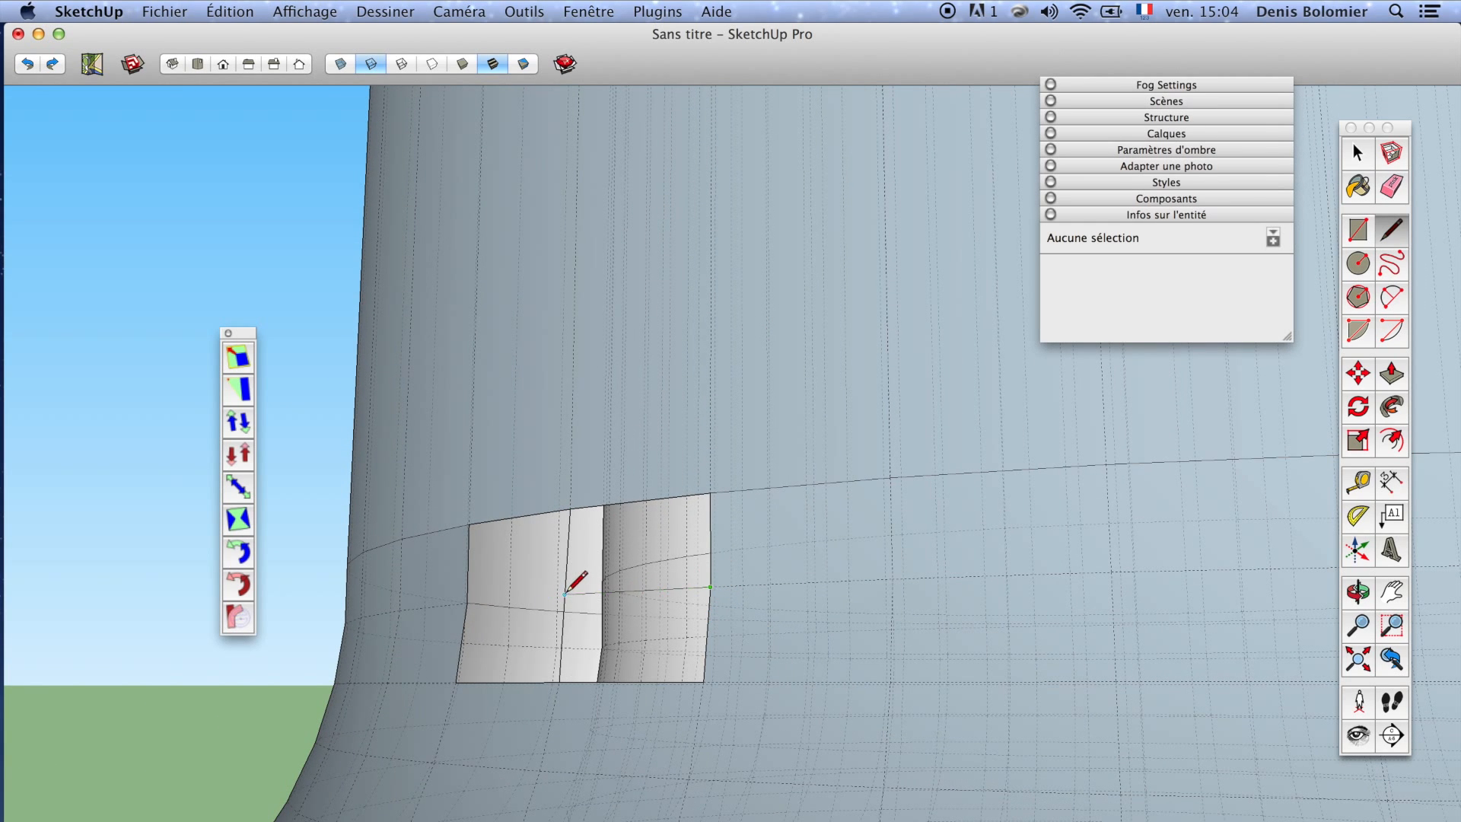
click(467, 603)
middle_drag(467, 604, 455, 757)
Draw a diagonal edge from the opening's lower outer corner, on the silhouette side, to the crossing point of the two dividing edges
key(space)
triple_click(616, 714)
scroll(318, 636, up, 5)
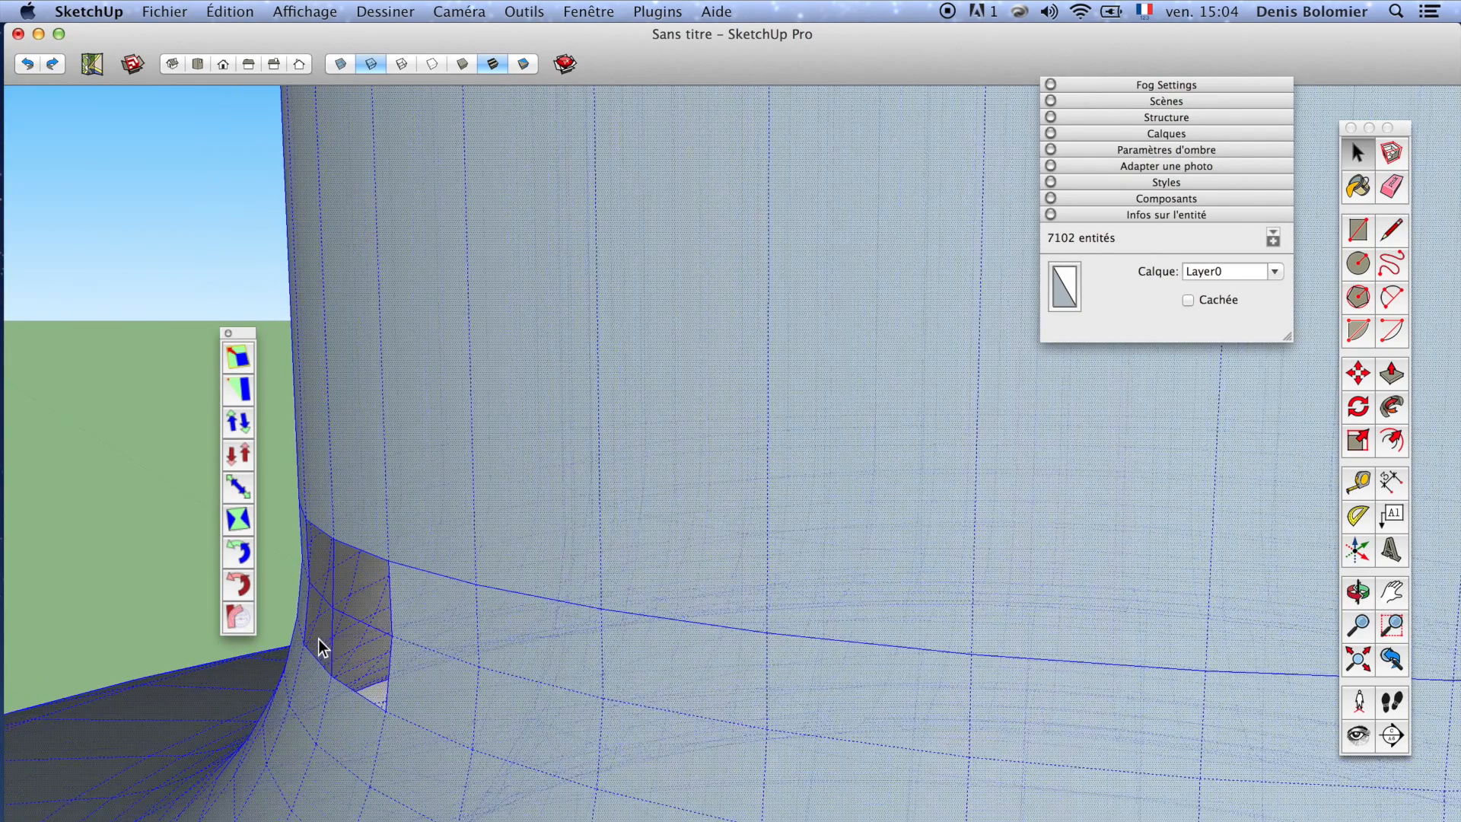
click(343, 593)
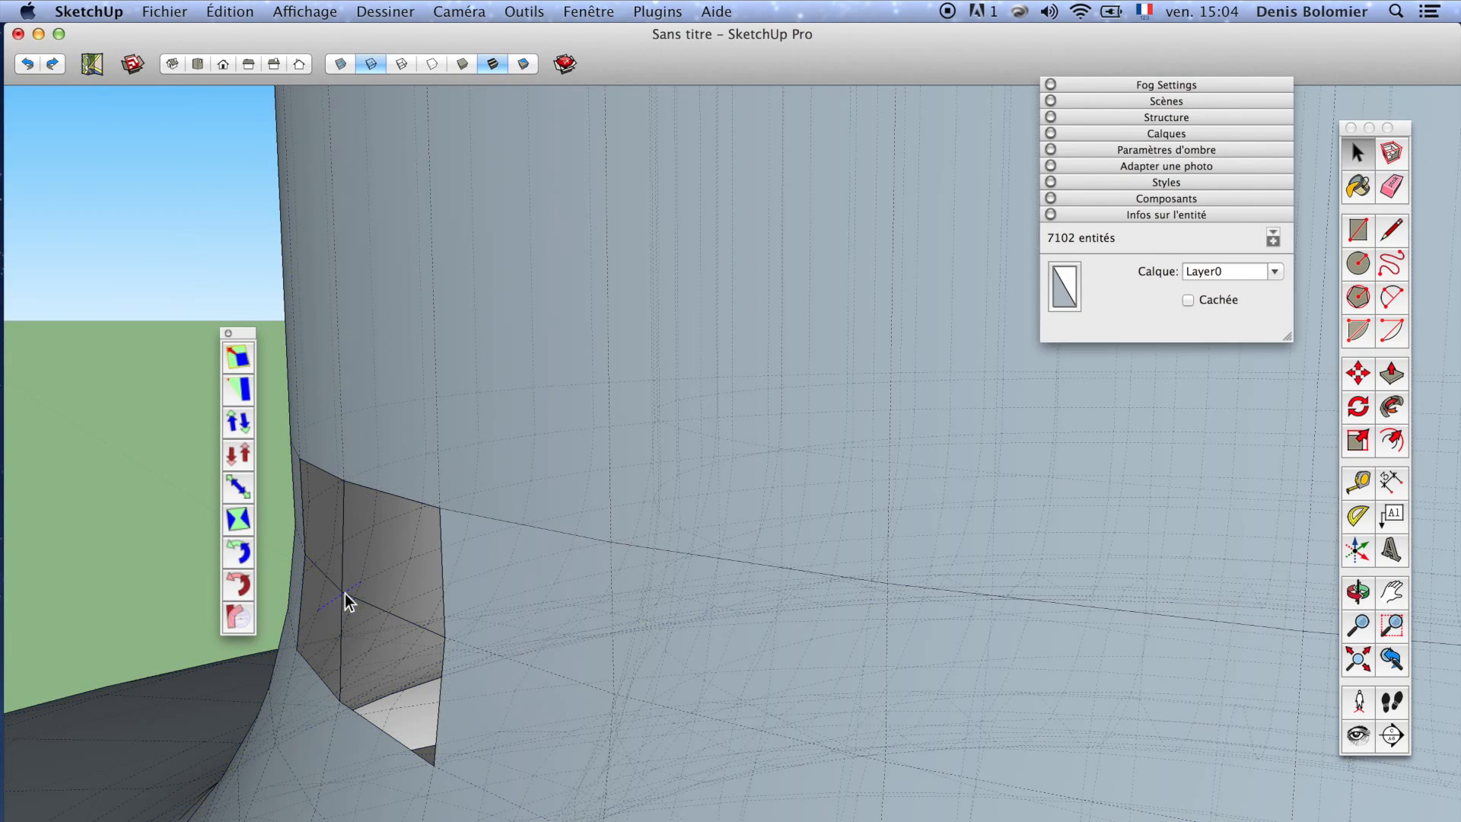
key(l)
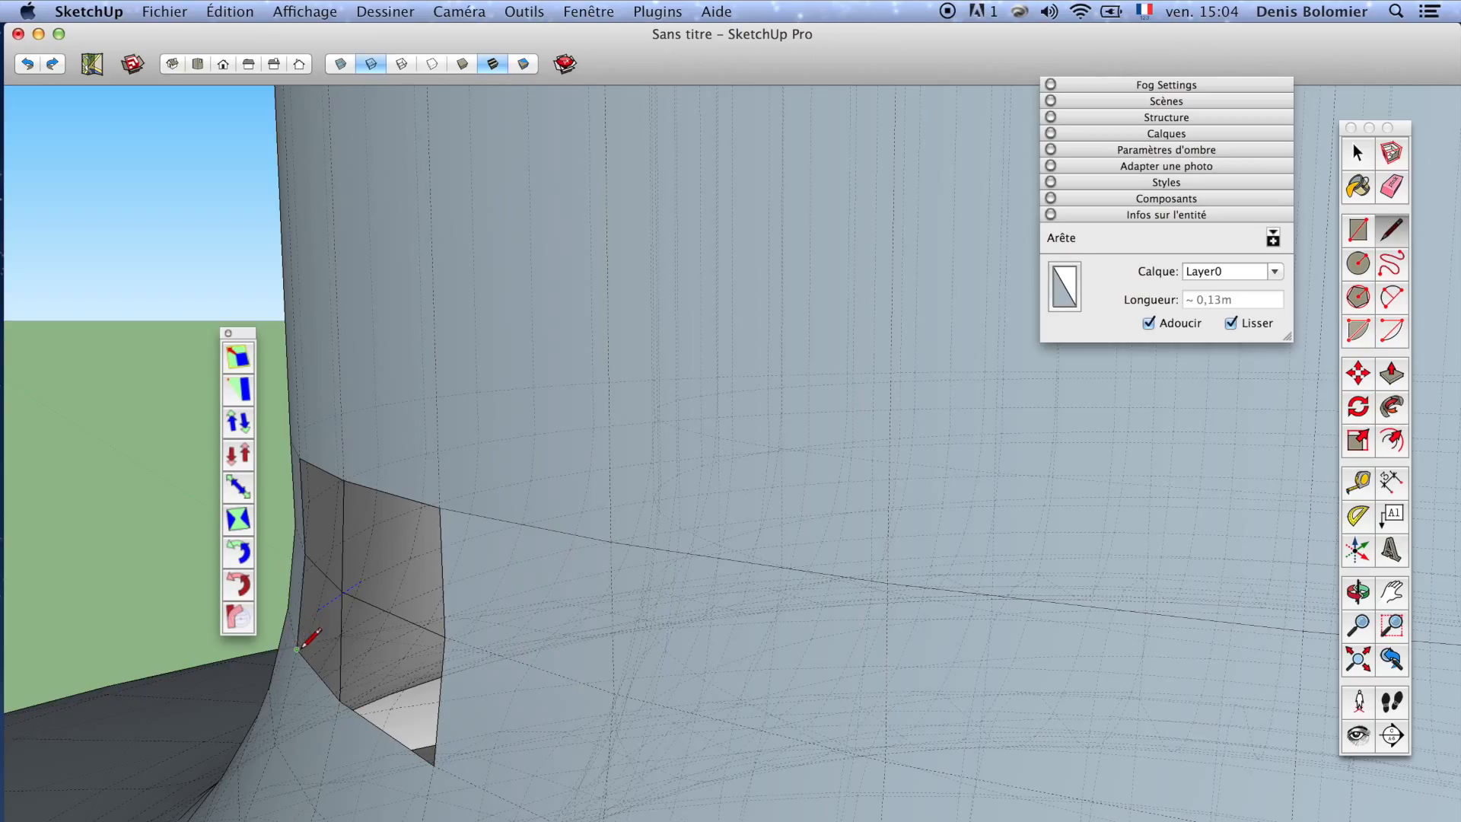
click(342, 591)
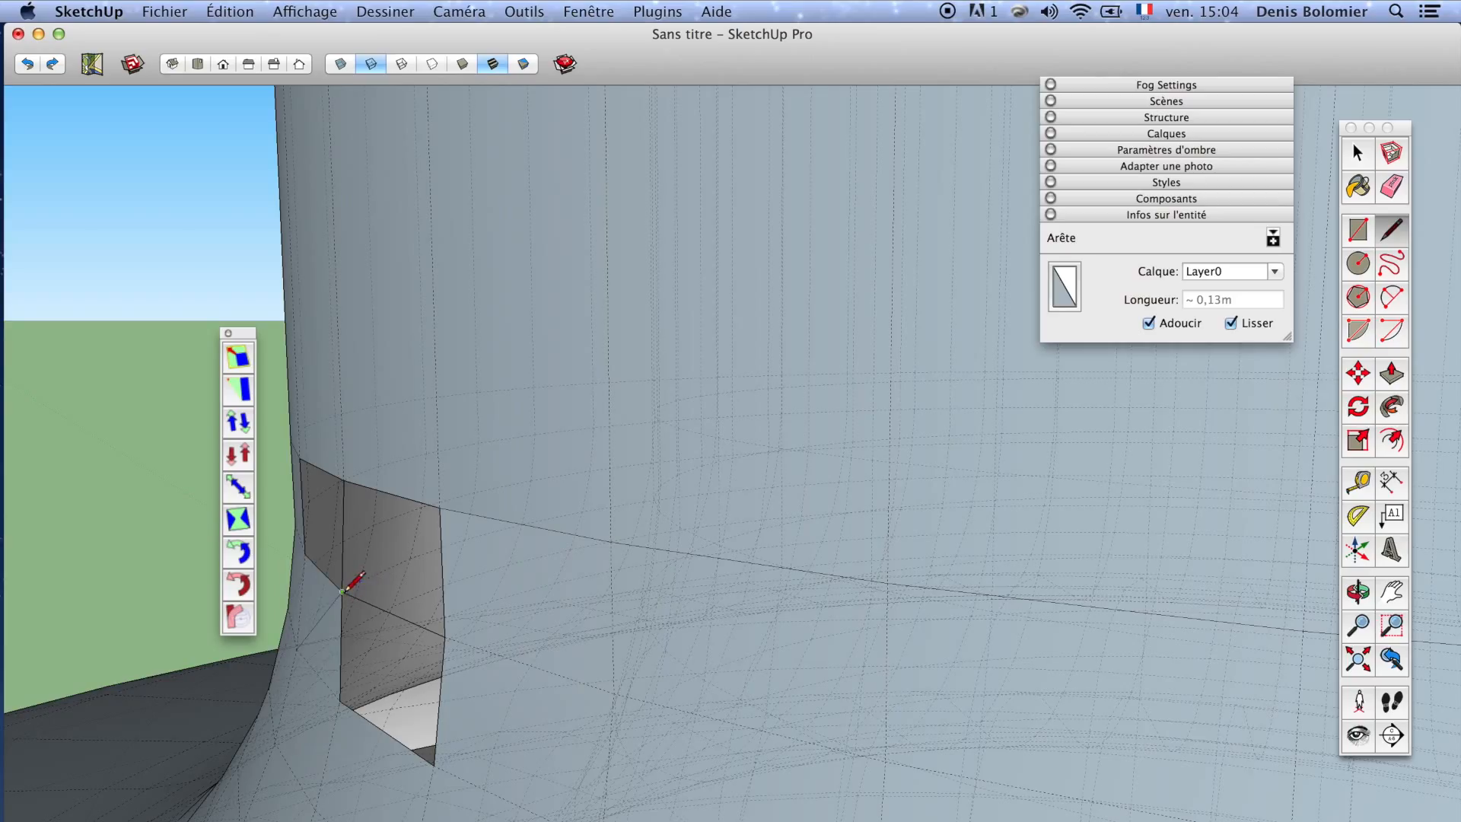
Draw diagonal edges from the crossing point of the dividing edges to the opening's three remaining corners
click(440, 506)
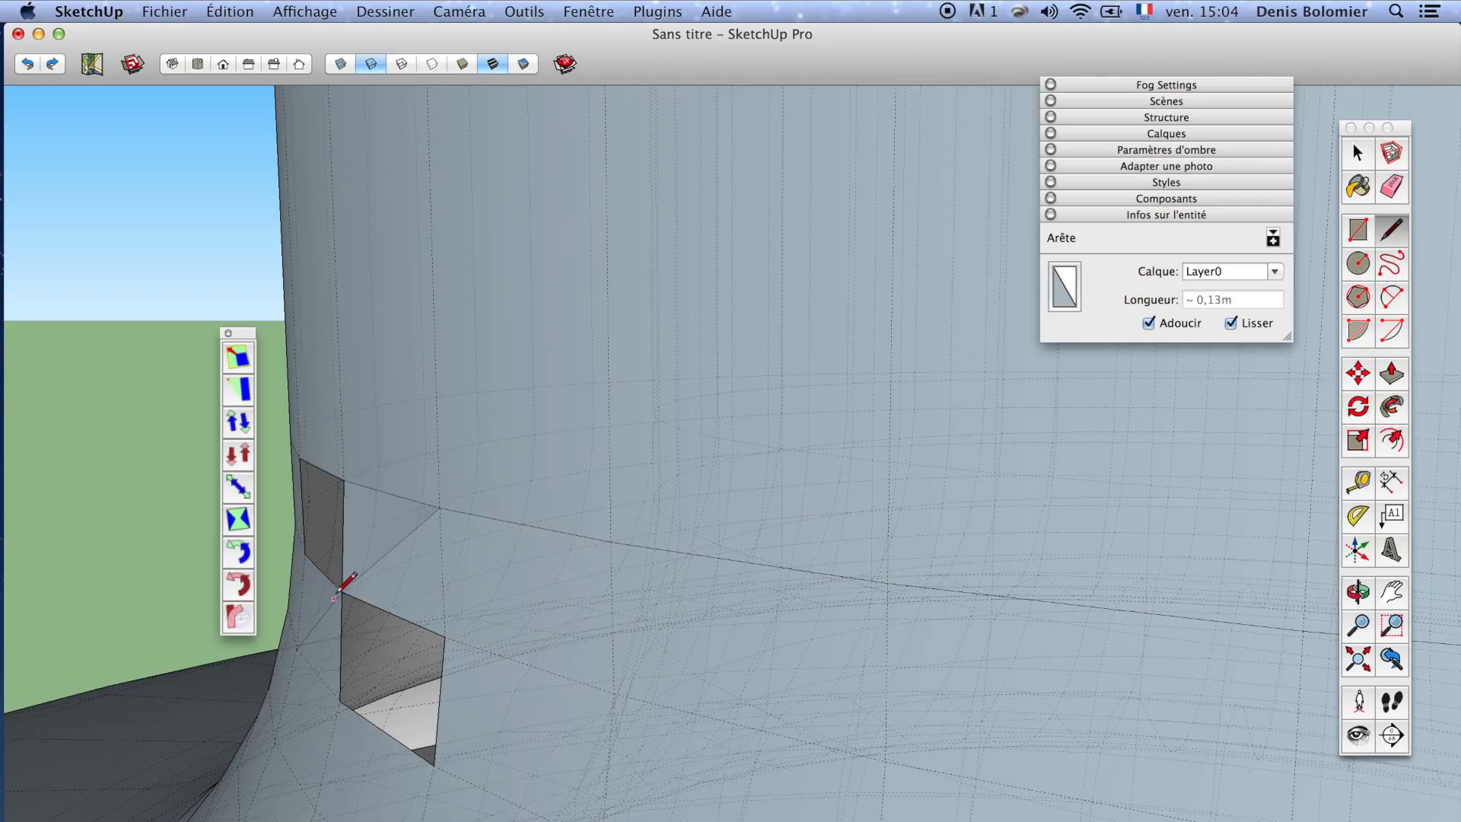
click(307, 462)
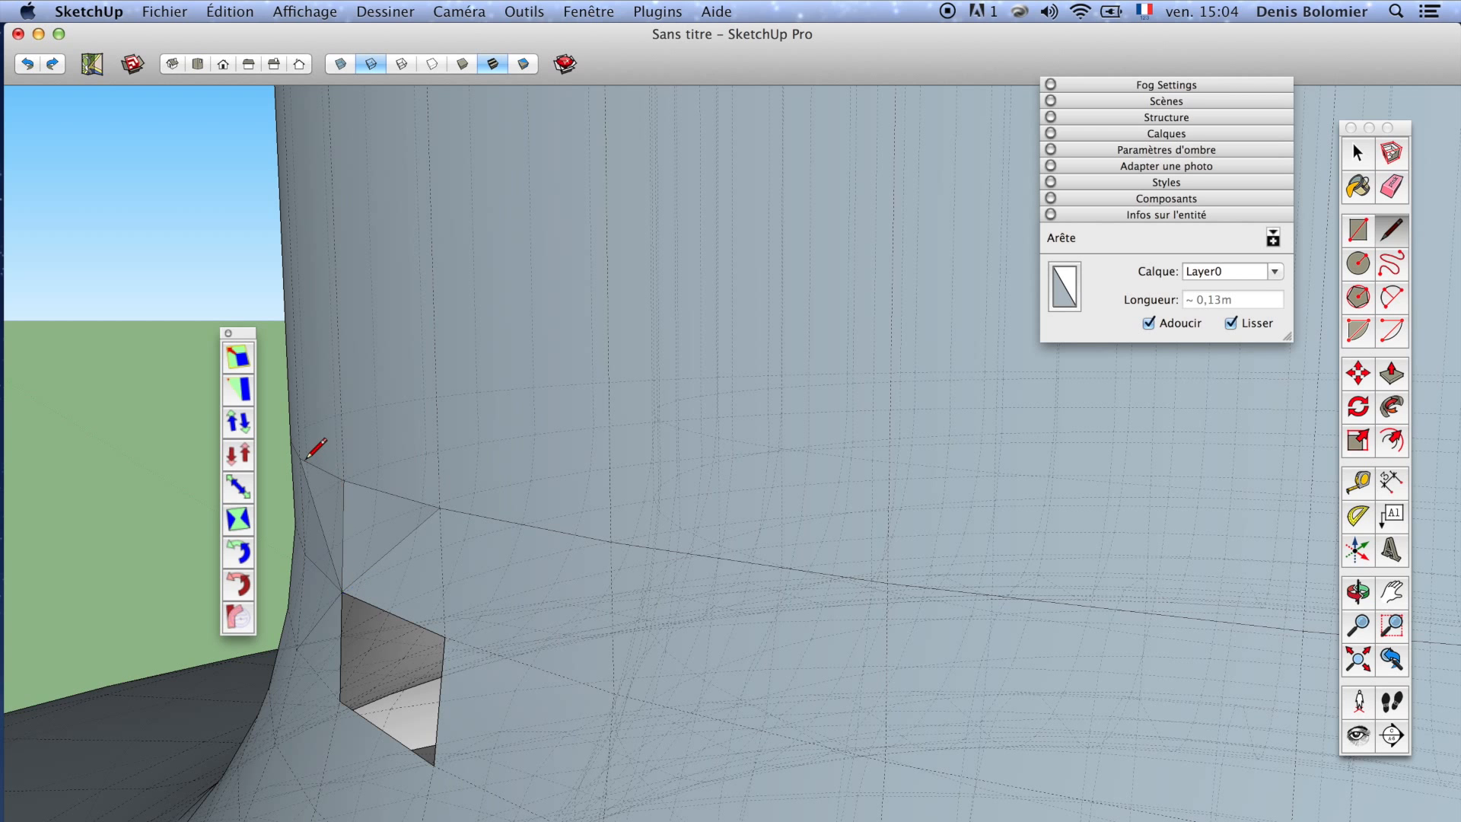
click(434, 763)
Soften the edges radiating from the patch's centre point at the neck with the Eraser
scroll(518, 717, down, 5)
middle_drag(489, 714, 558, 661)
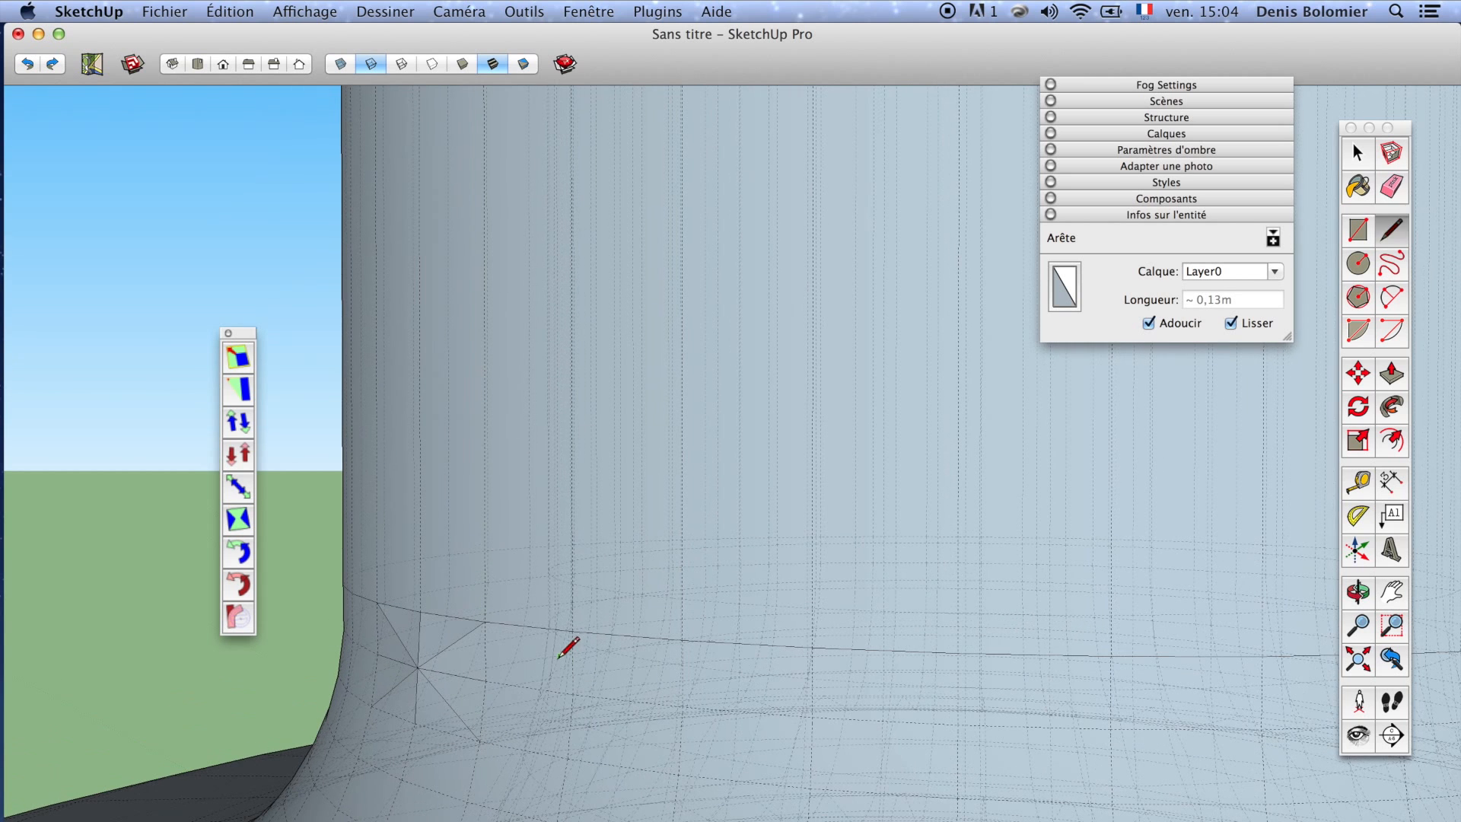
key(e)
mouse_move(454, 584)
mouse_down()
mouse_move(477, 685)
mouse_move(433, 714)
mouse_move(397, 635)
mouse_move(449, 642)
mouse_move(433, 639)
mouse_up()
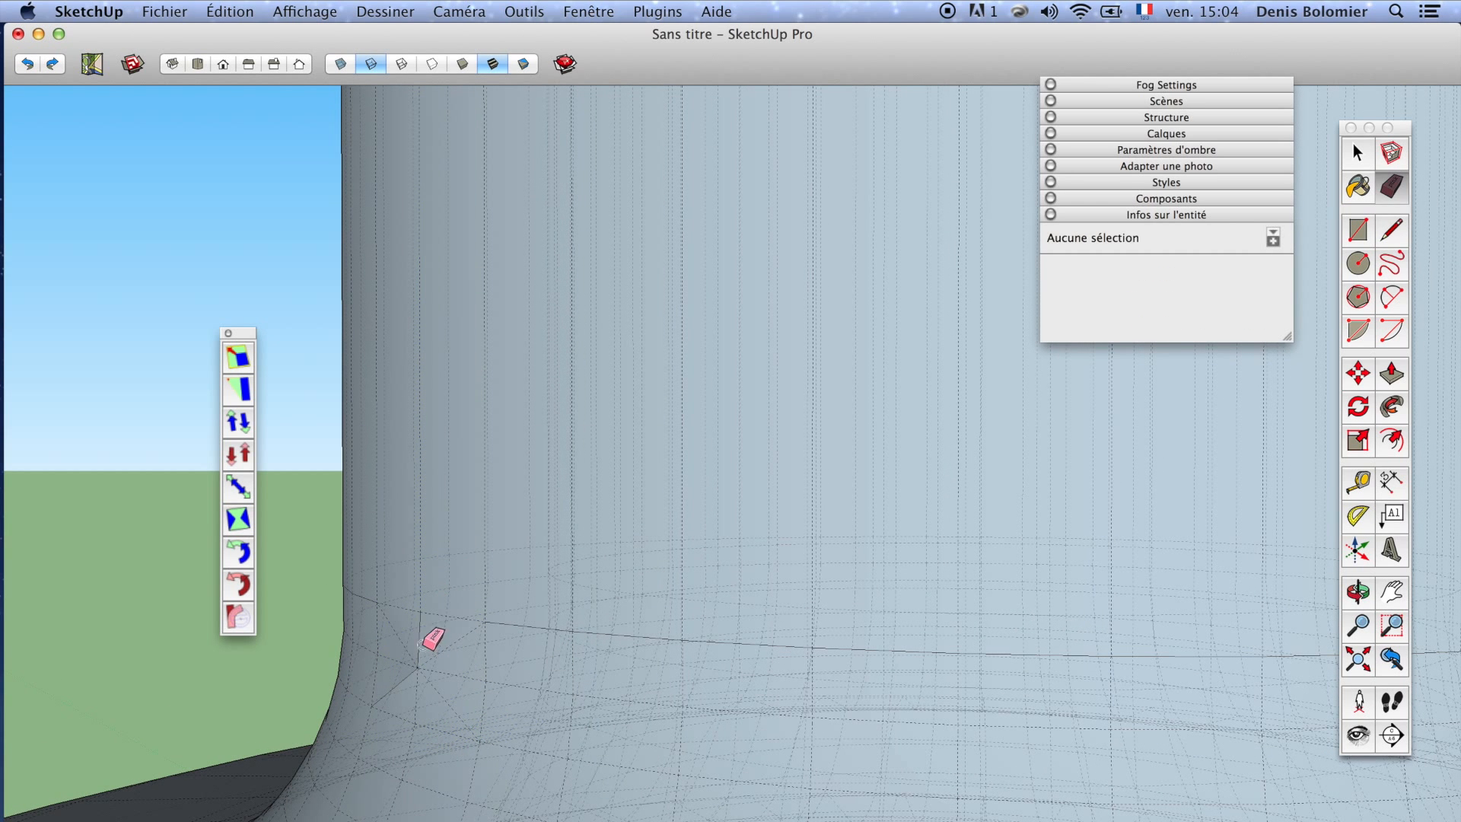
scroll(449, 637, down, 5)
Select the flask group and check in its entity information whether it is a solid
key(space)
scroll(512, 655, up, 5)
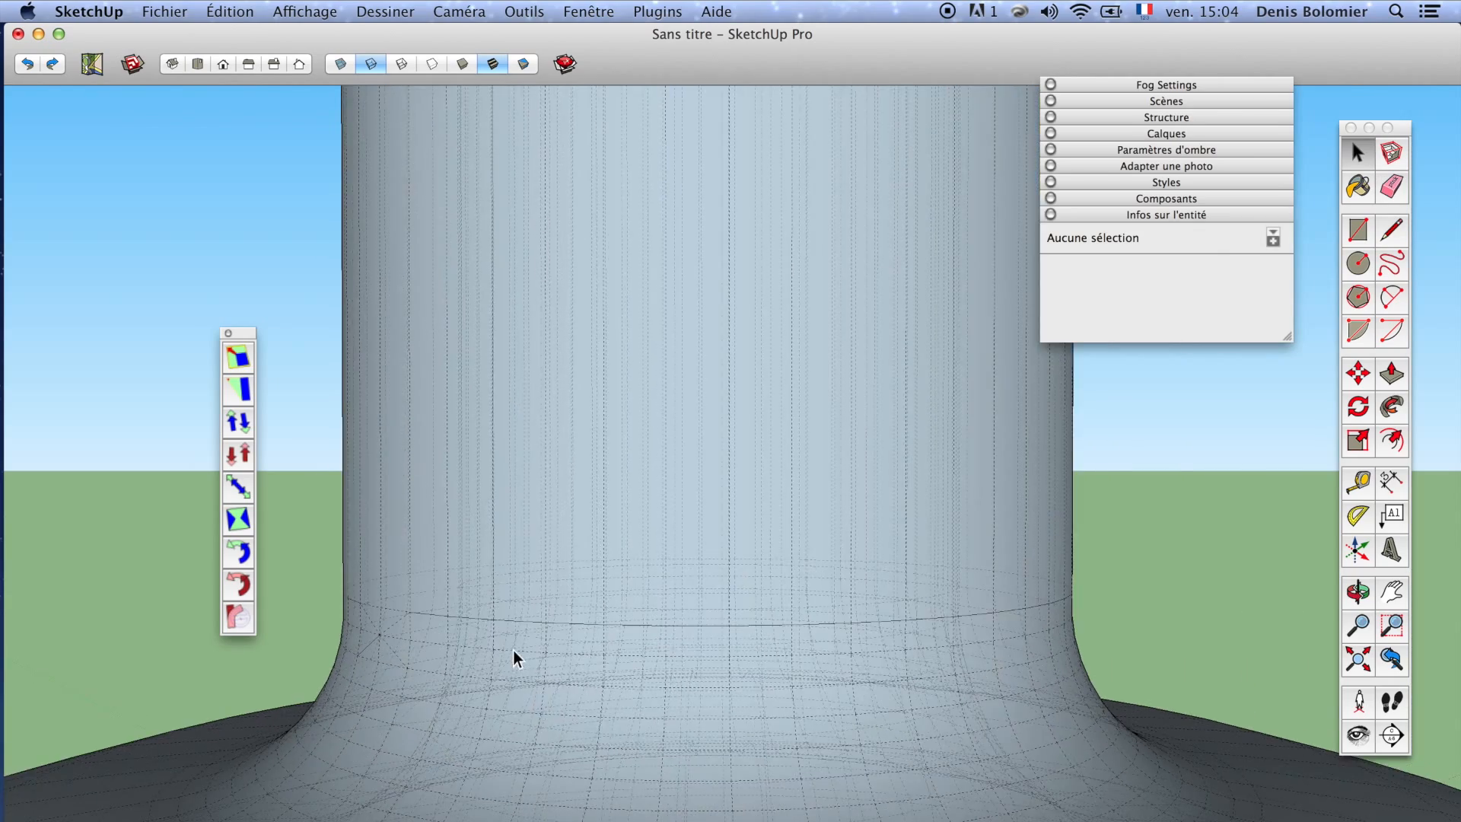
scroll(413, 640, down, 8)
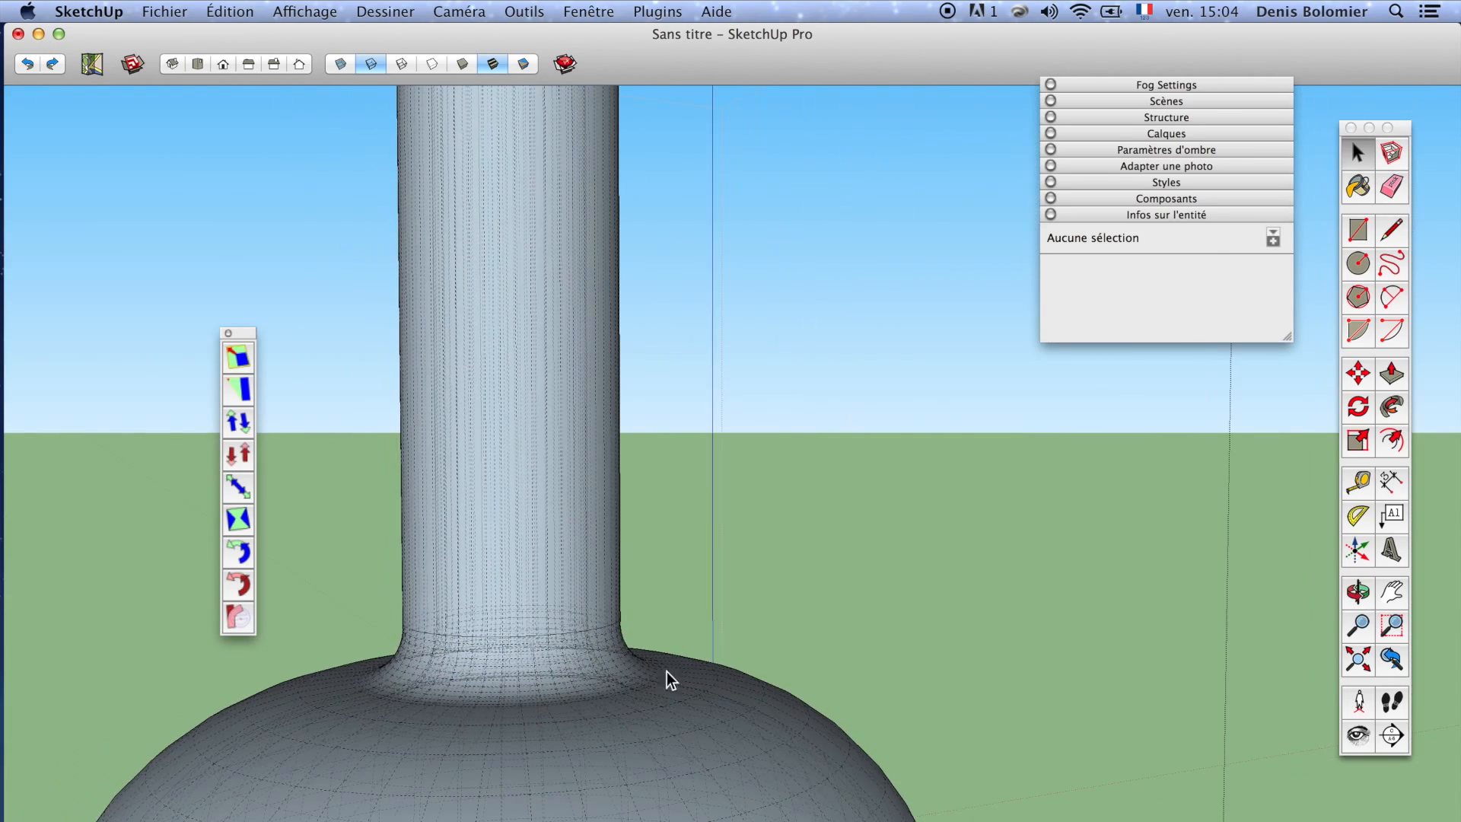
click(472, 767)
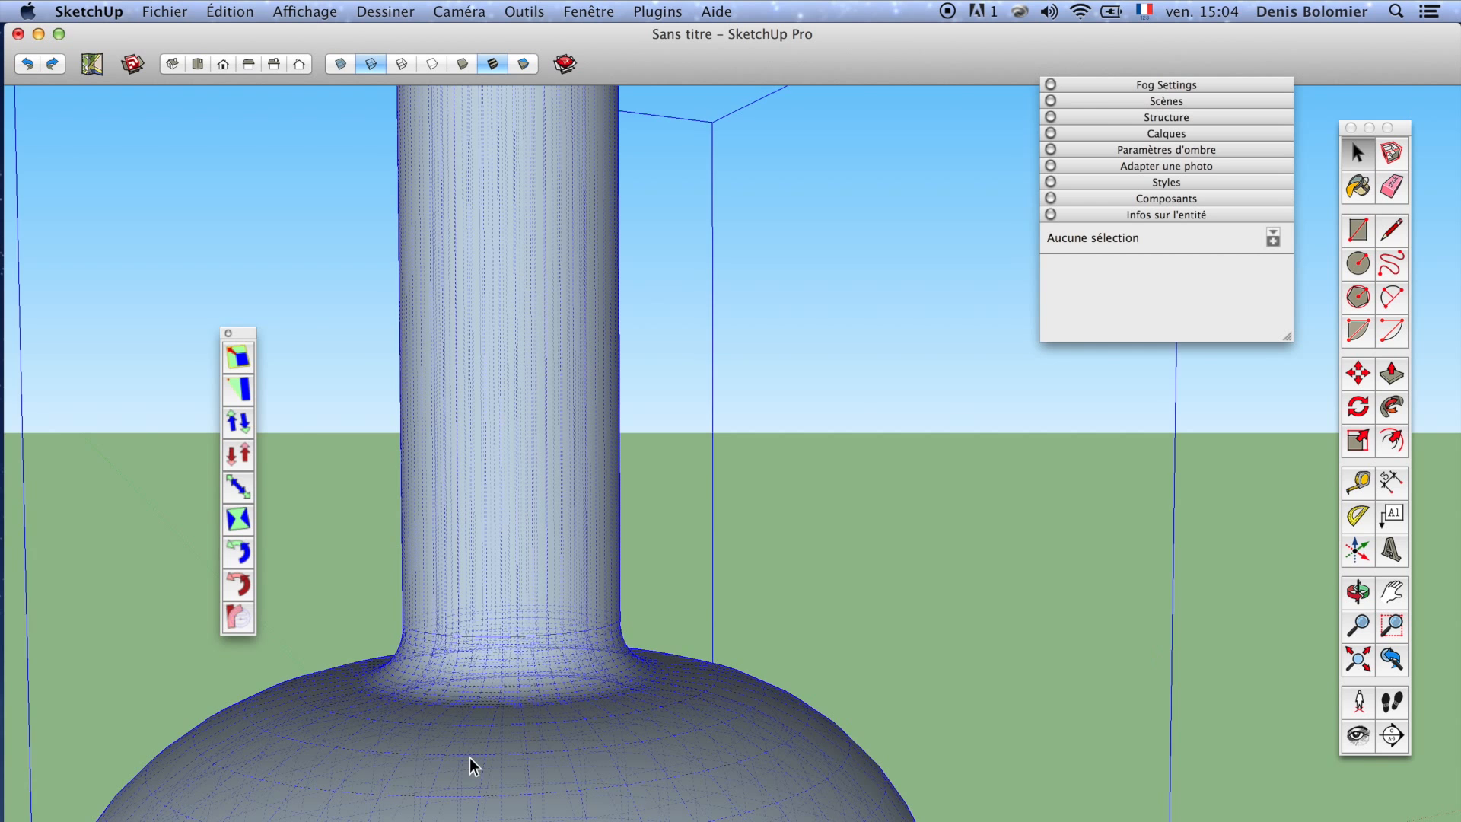
middle_drag(473, 767, 680, 659)
scroll(606, 694, down, 5)
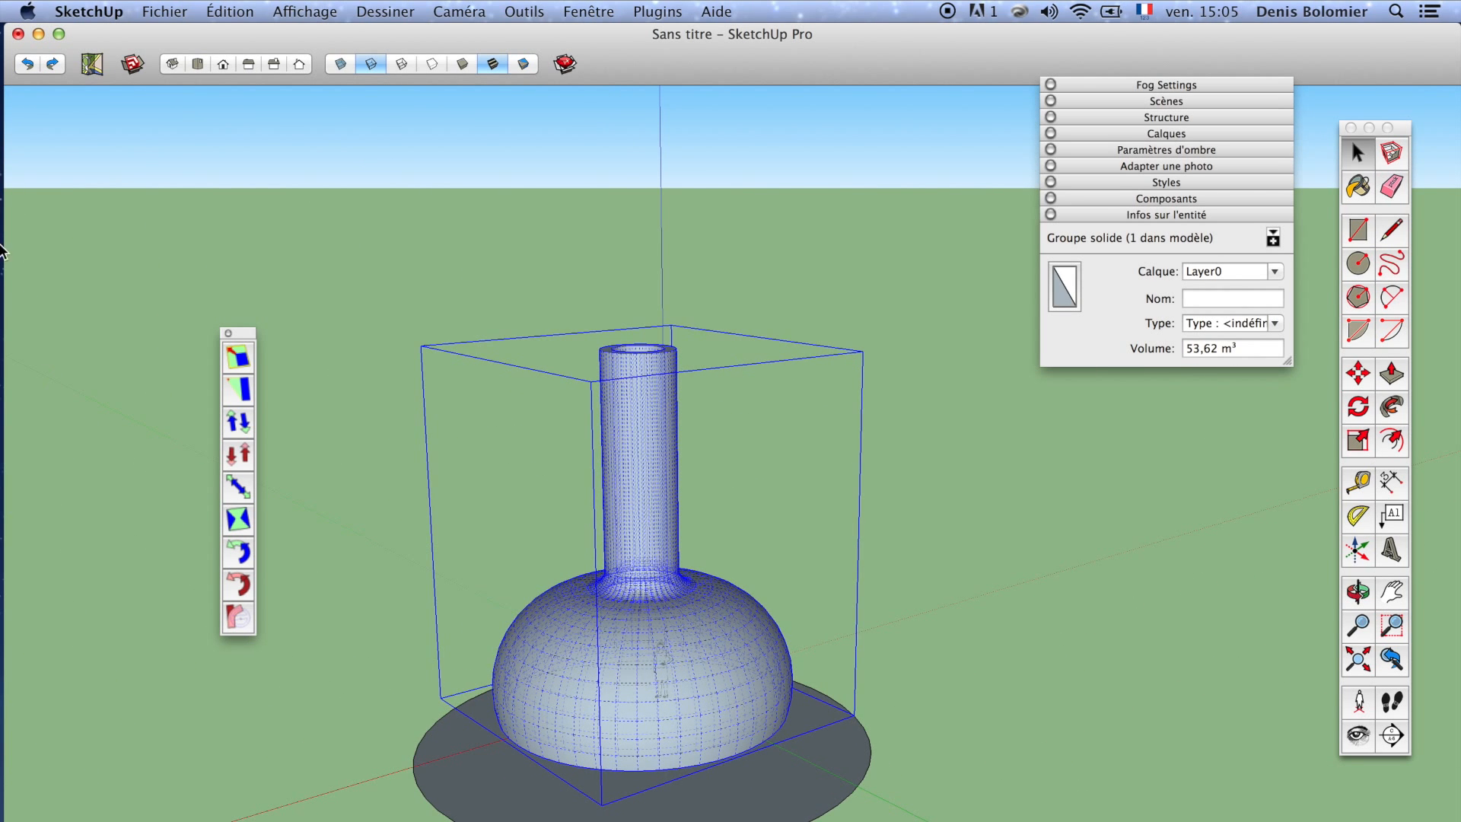
Turn off the display of hidden geometry and back edges, and clear the selection
click(304, 11)
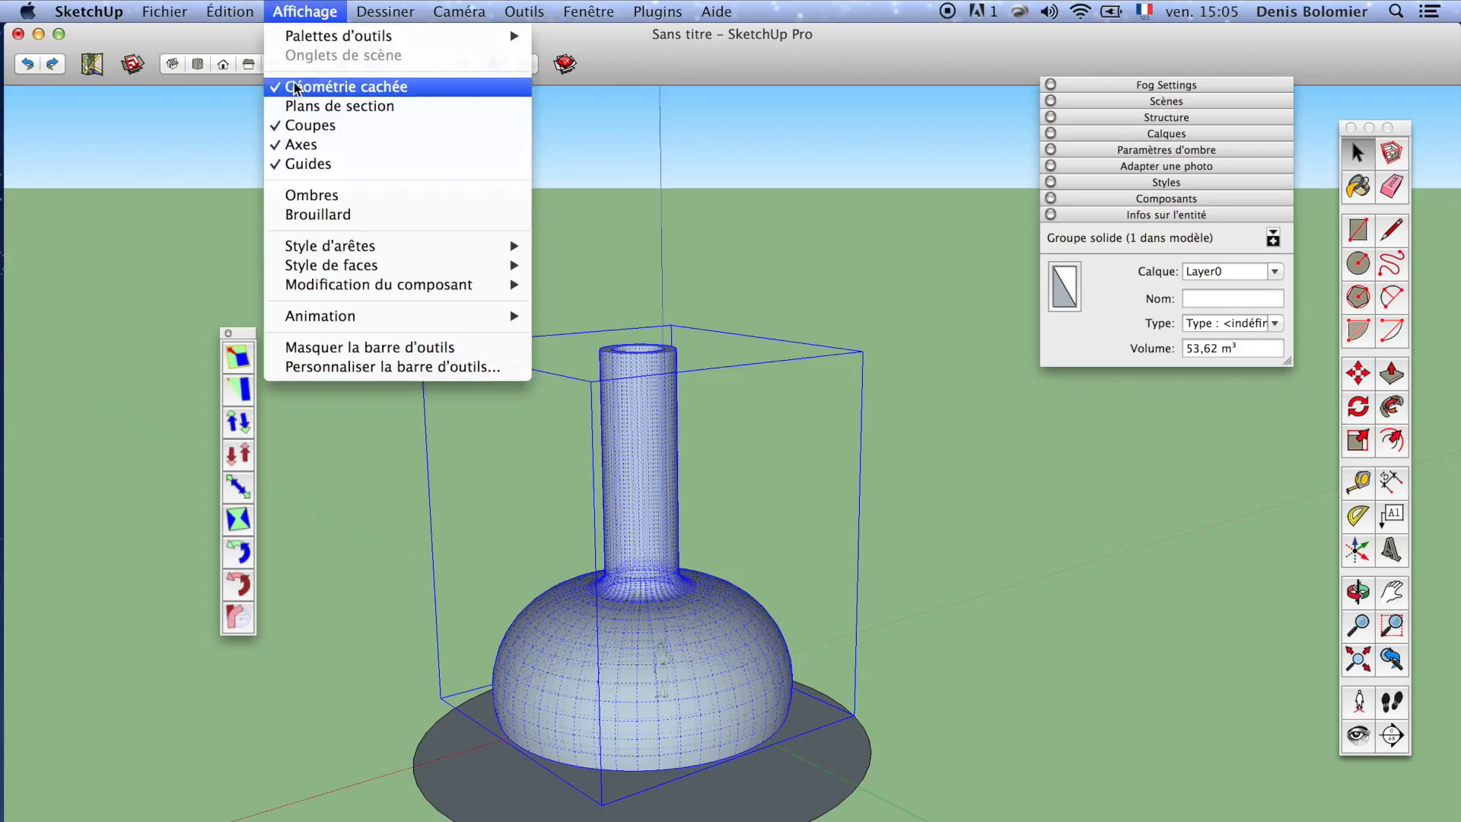
click(327, 88)
middle_drag(487, 608, 506, 619)
scroll(506, 616, down, 3)
click(425, 498)
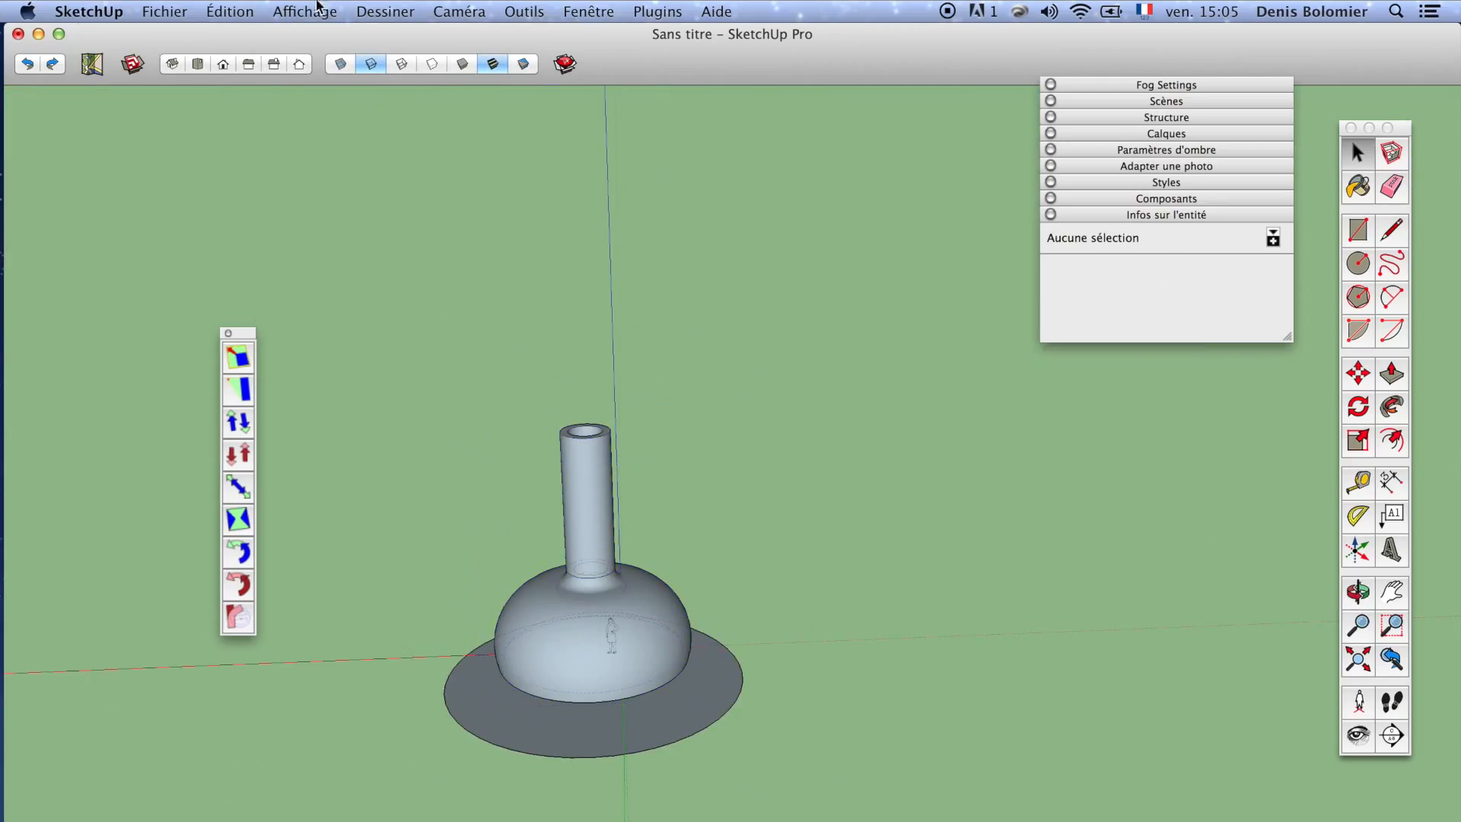
click(379, 73)
click(381, 74)
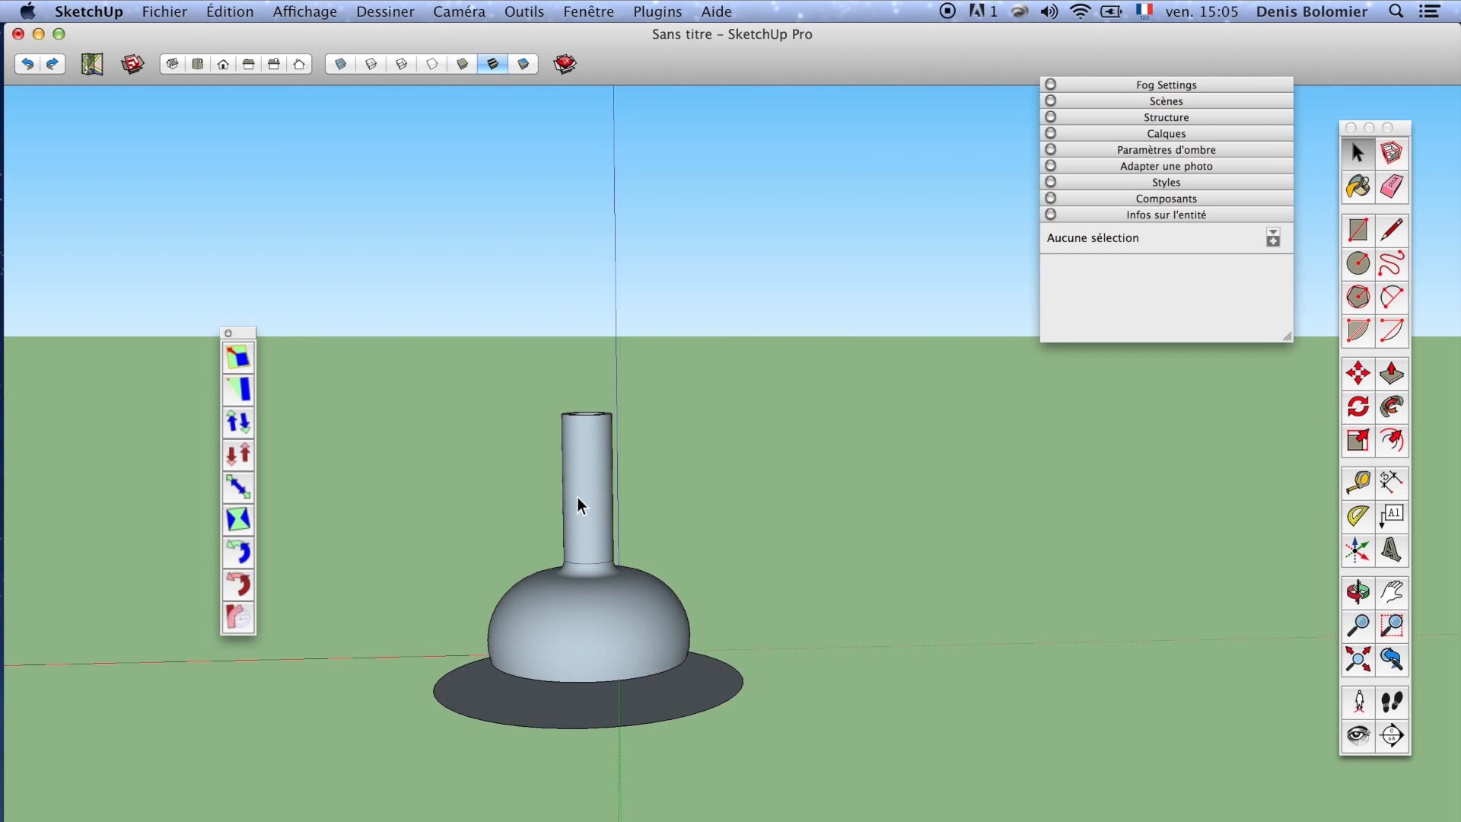
Measure the inner diameter of the neck's opening with the Tape Measure
scroll(580, 506, up, 3)
middle_drag(580, 508, 603, 358)
shift+middle_drag(590, 654, 593, 435)
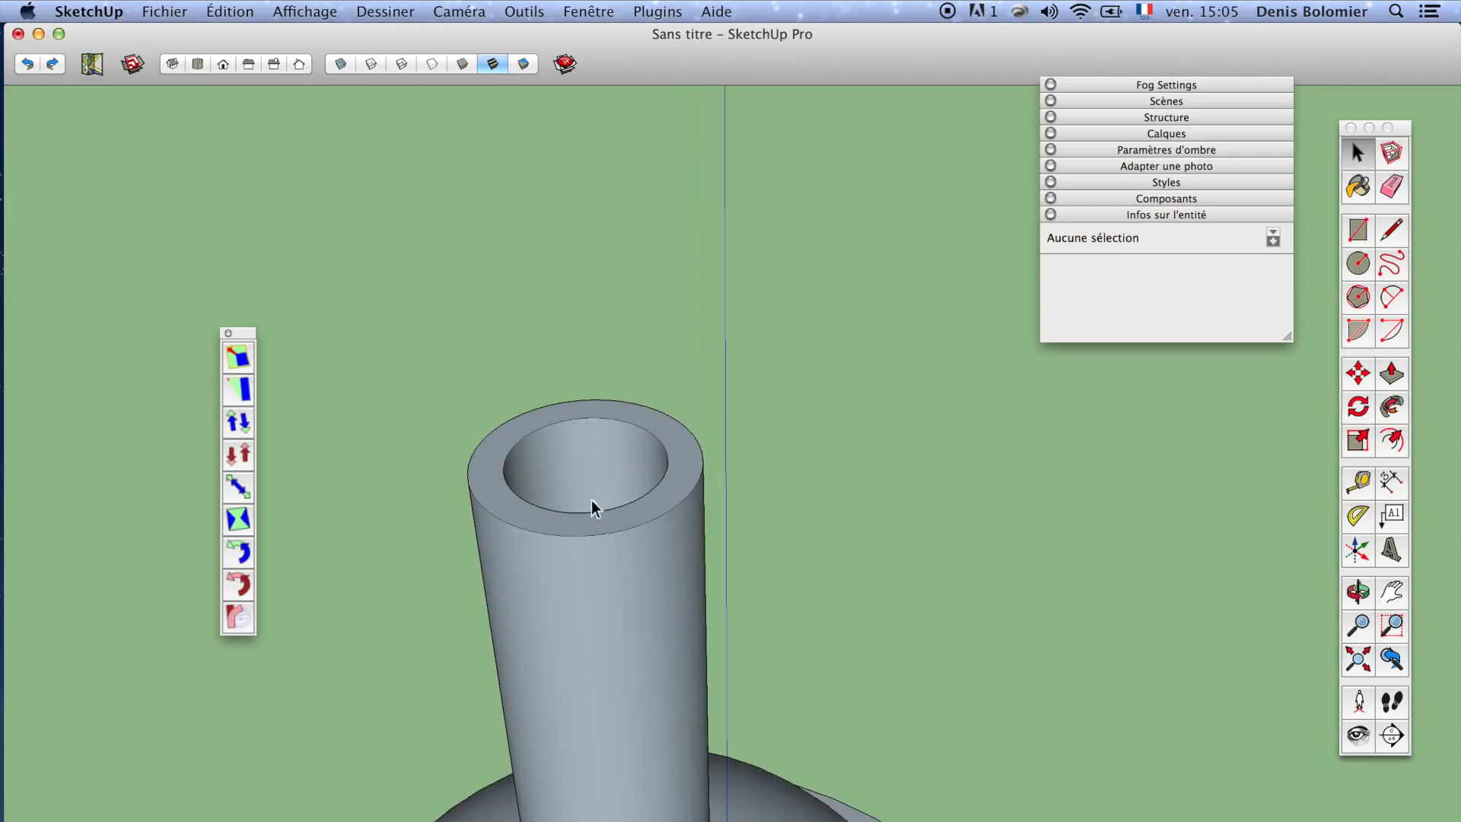
scroll(587, 499, up, 3)
key(t)
click(590, 501)
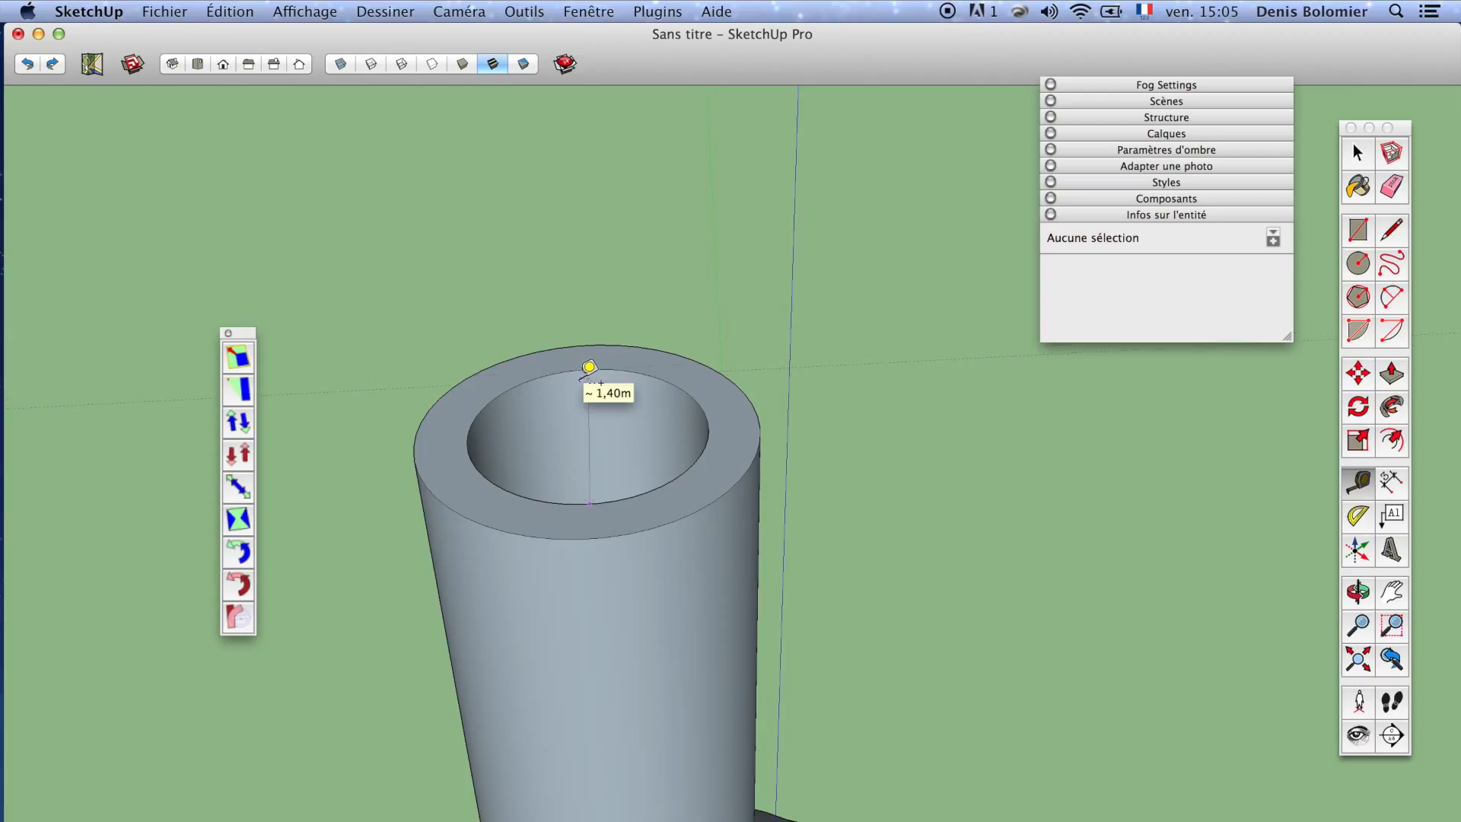
scroll(590, 367, down, 2)
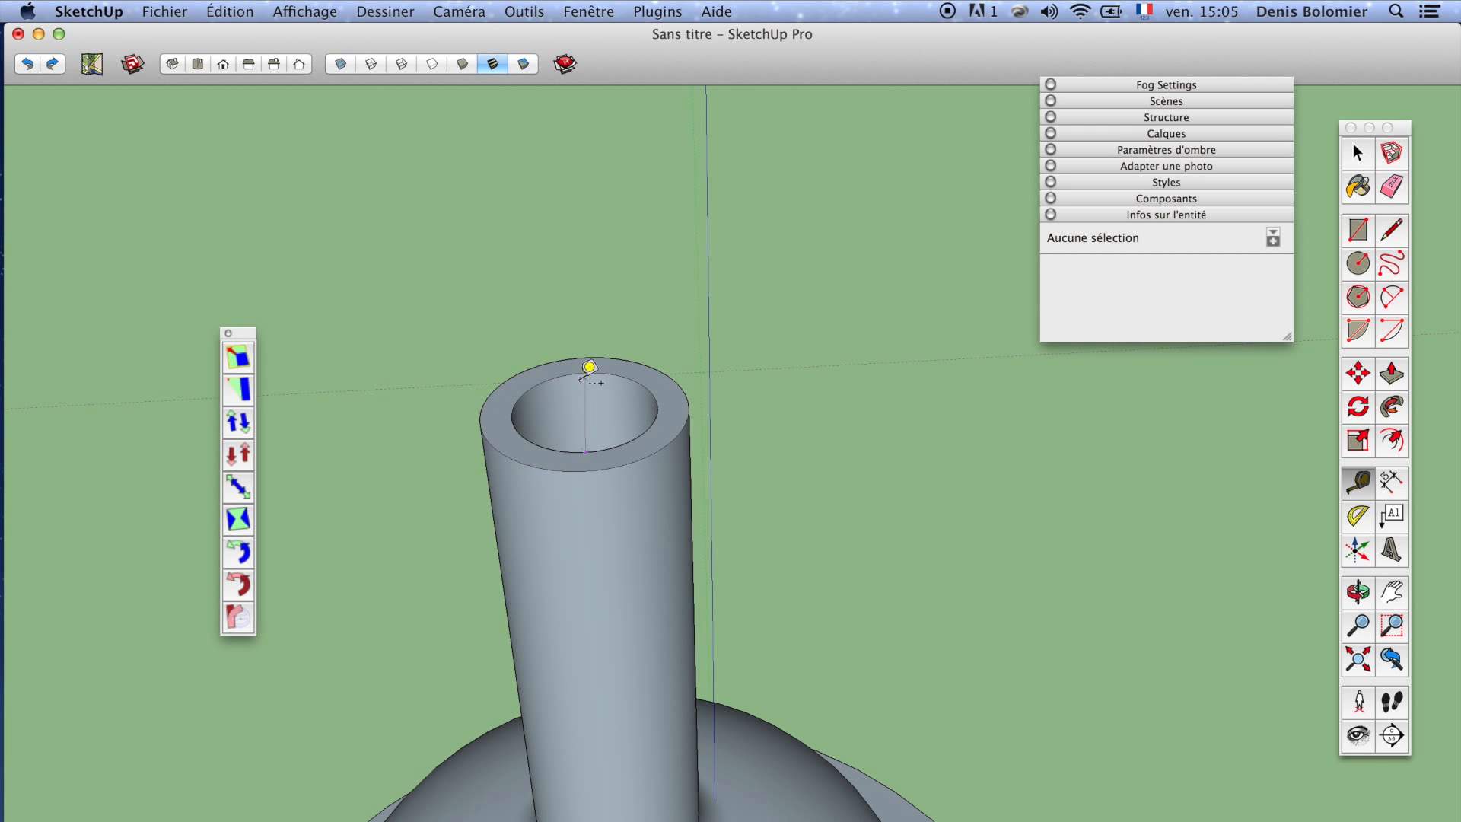
middle_drag(589, 368, 646, 499)
scroll(664, 419, down, 3)
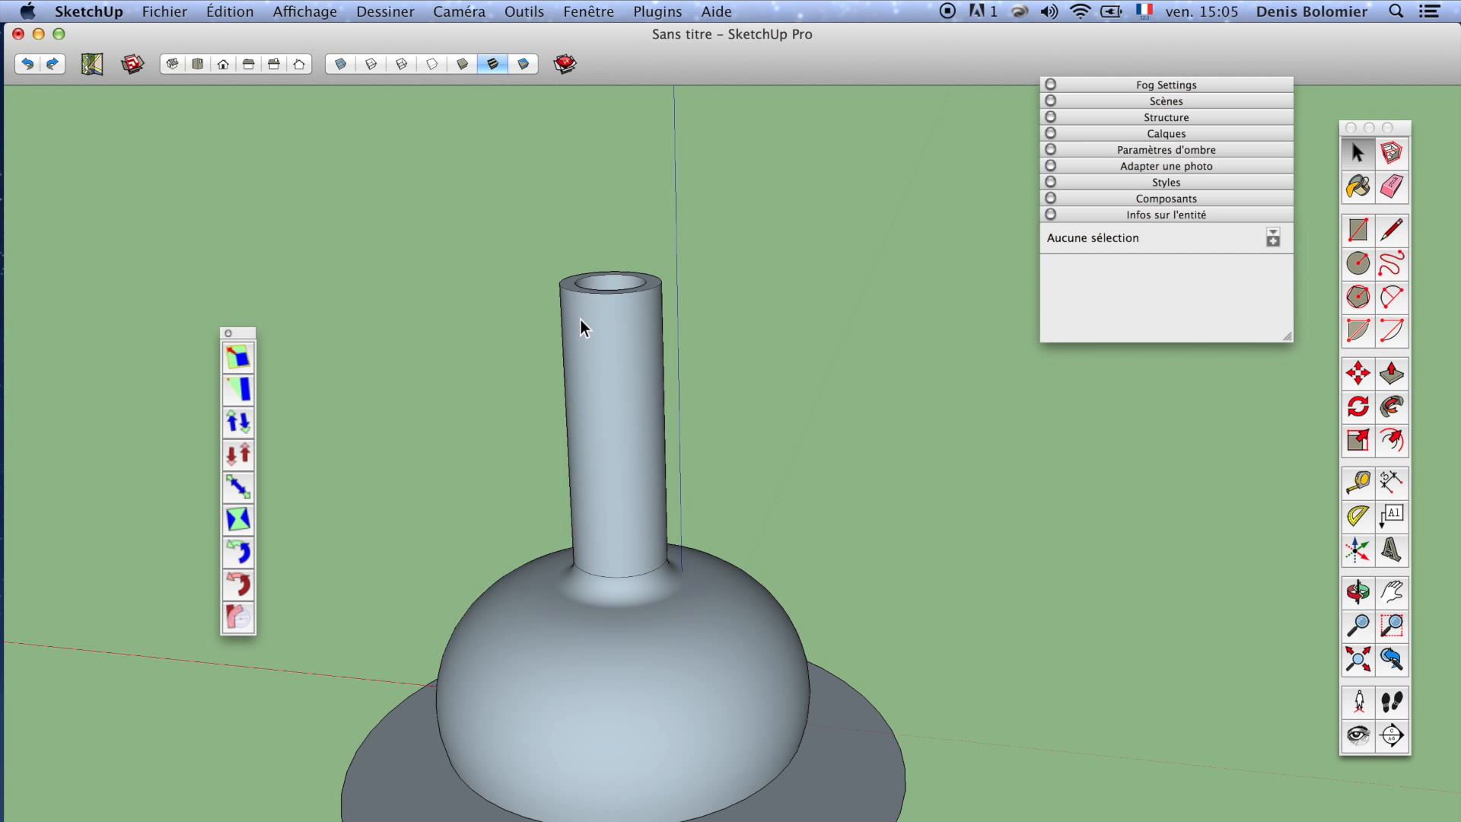
Open the flask group and enlarge the neck's top ring face with its edges about its centre, flaring the neck outward
middle_drag(580, 320, 601, 418)
scroll(601, 418, up, 3)
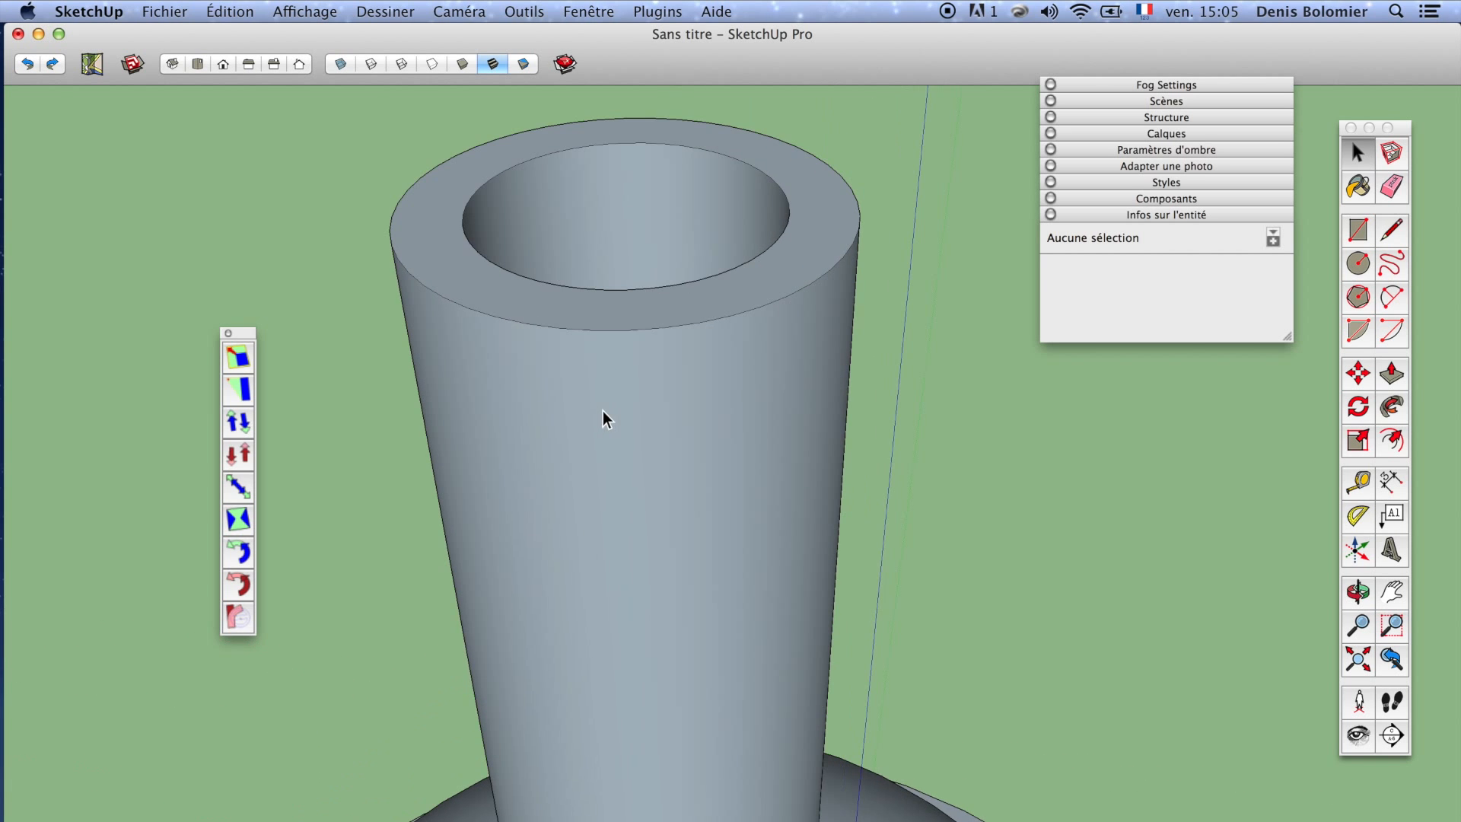
scroll(603, 436, down, 3)
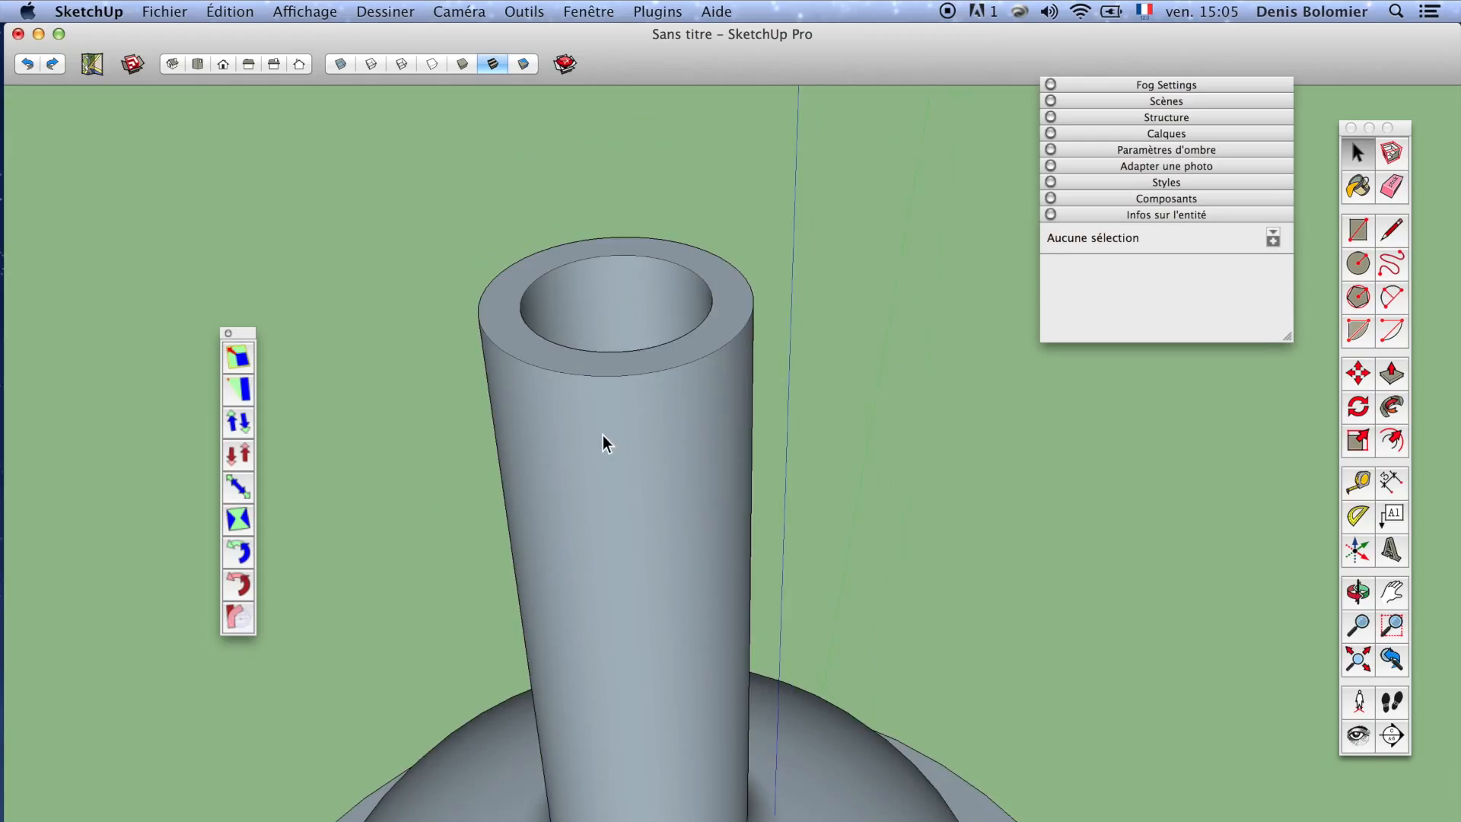
double_click(734, 330)
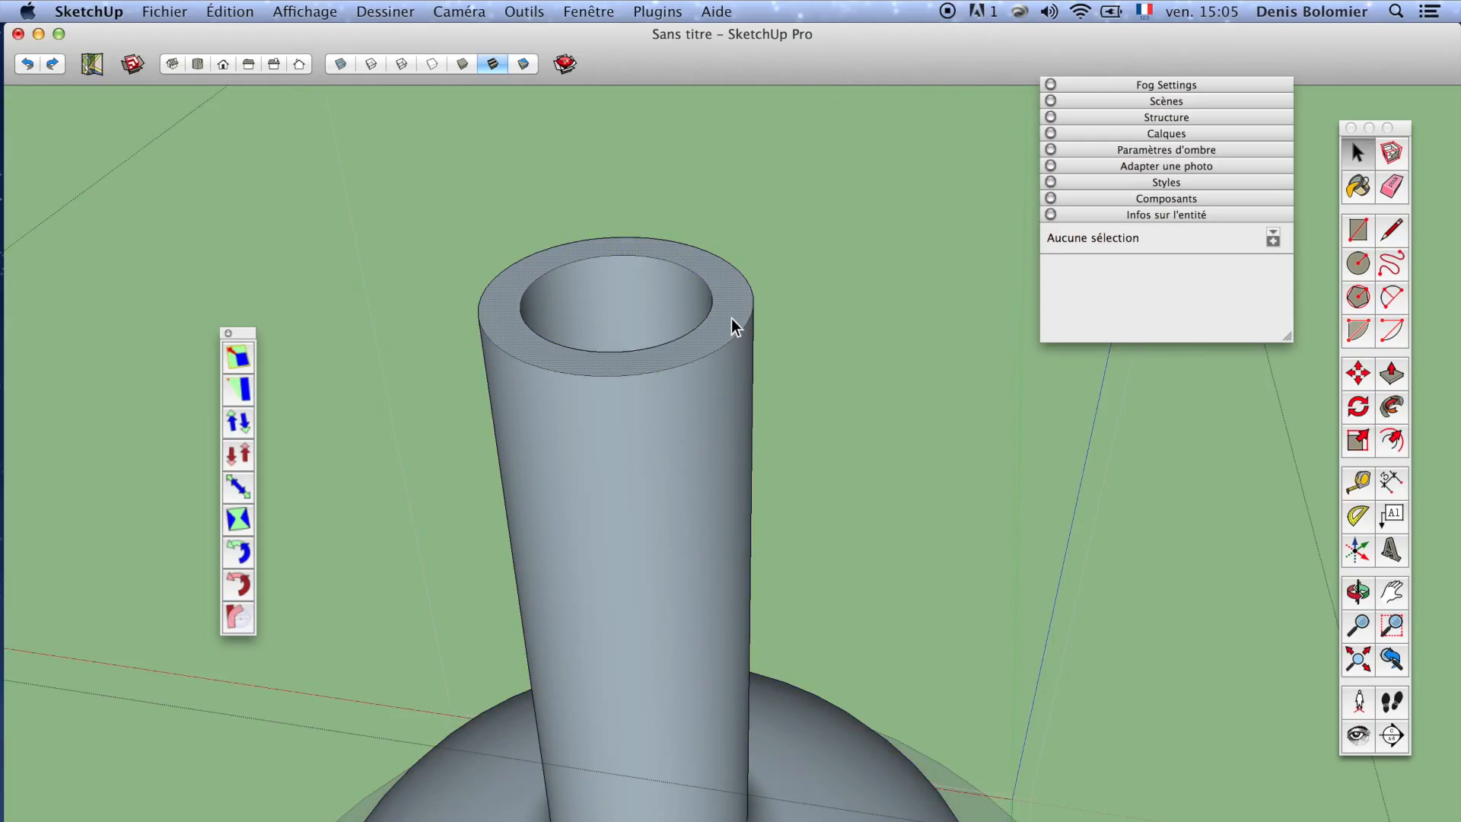
double_click(733, 328)
scroll(734, 325, down, 3)
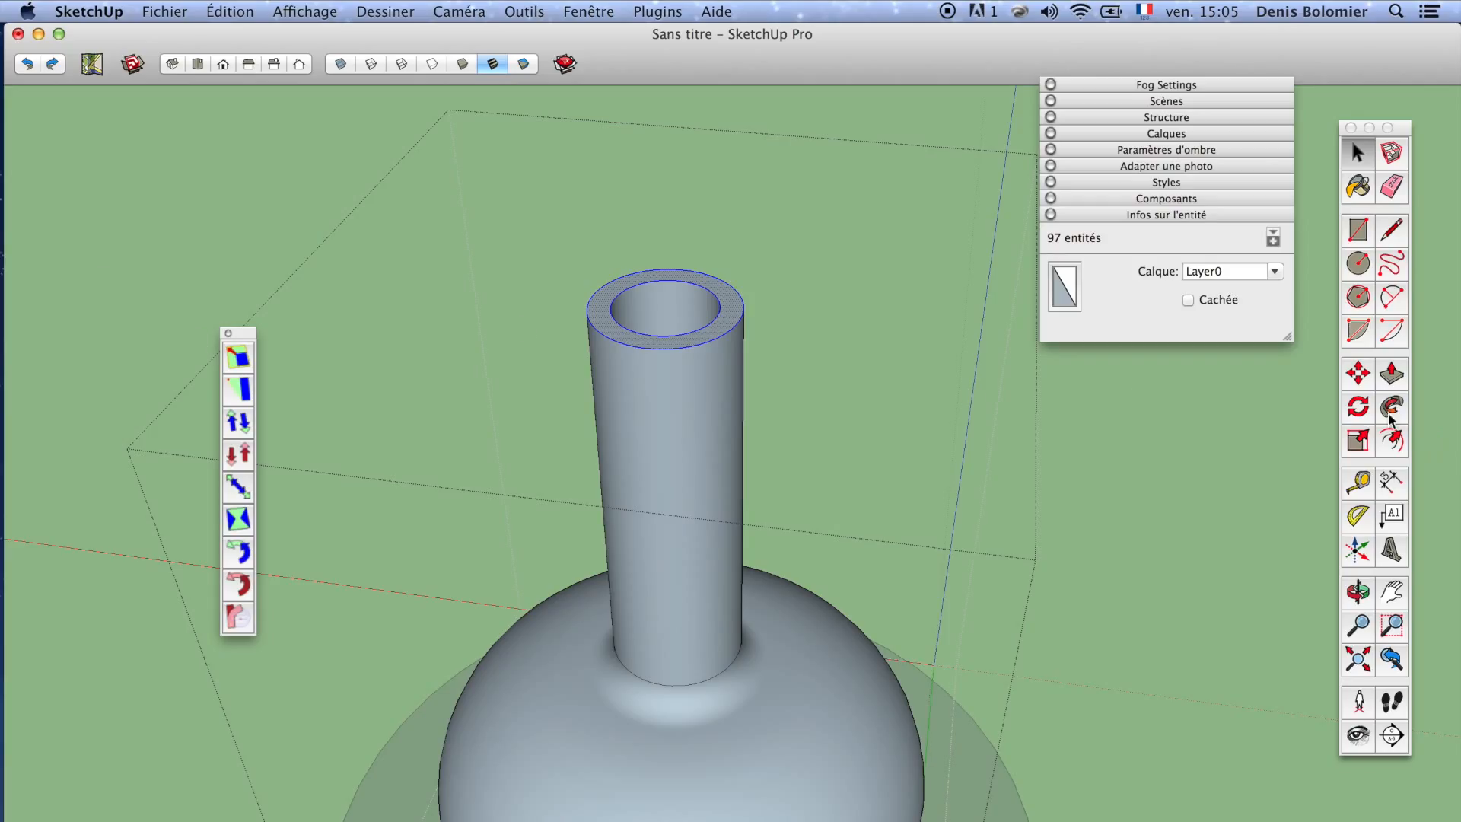
click(1359, 439)
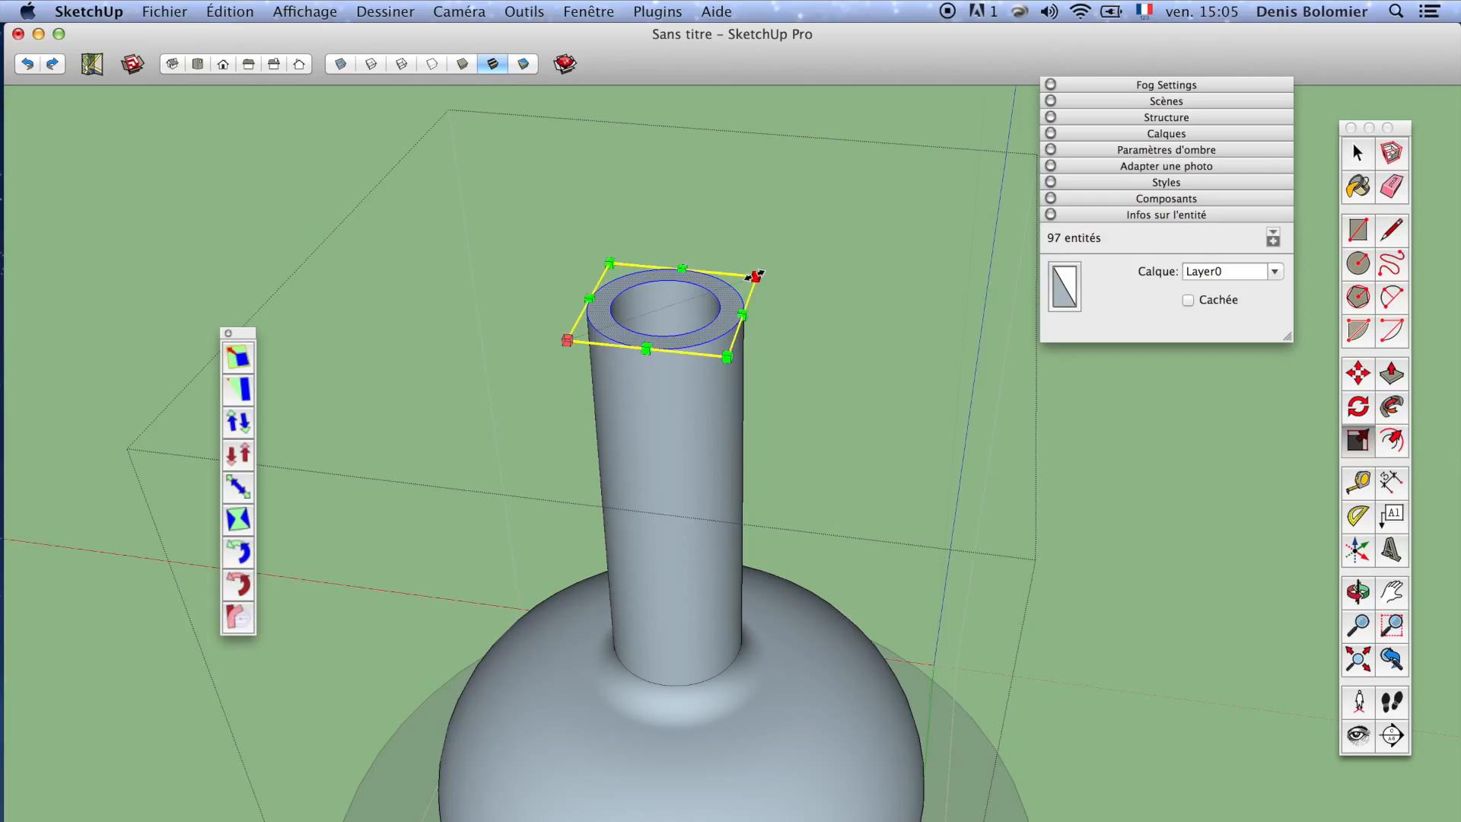
drag(756, 275, 856, 241)
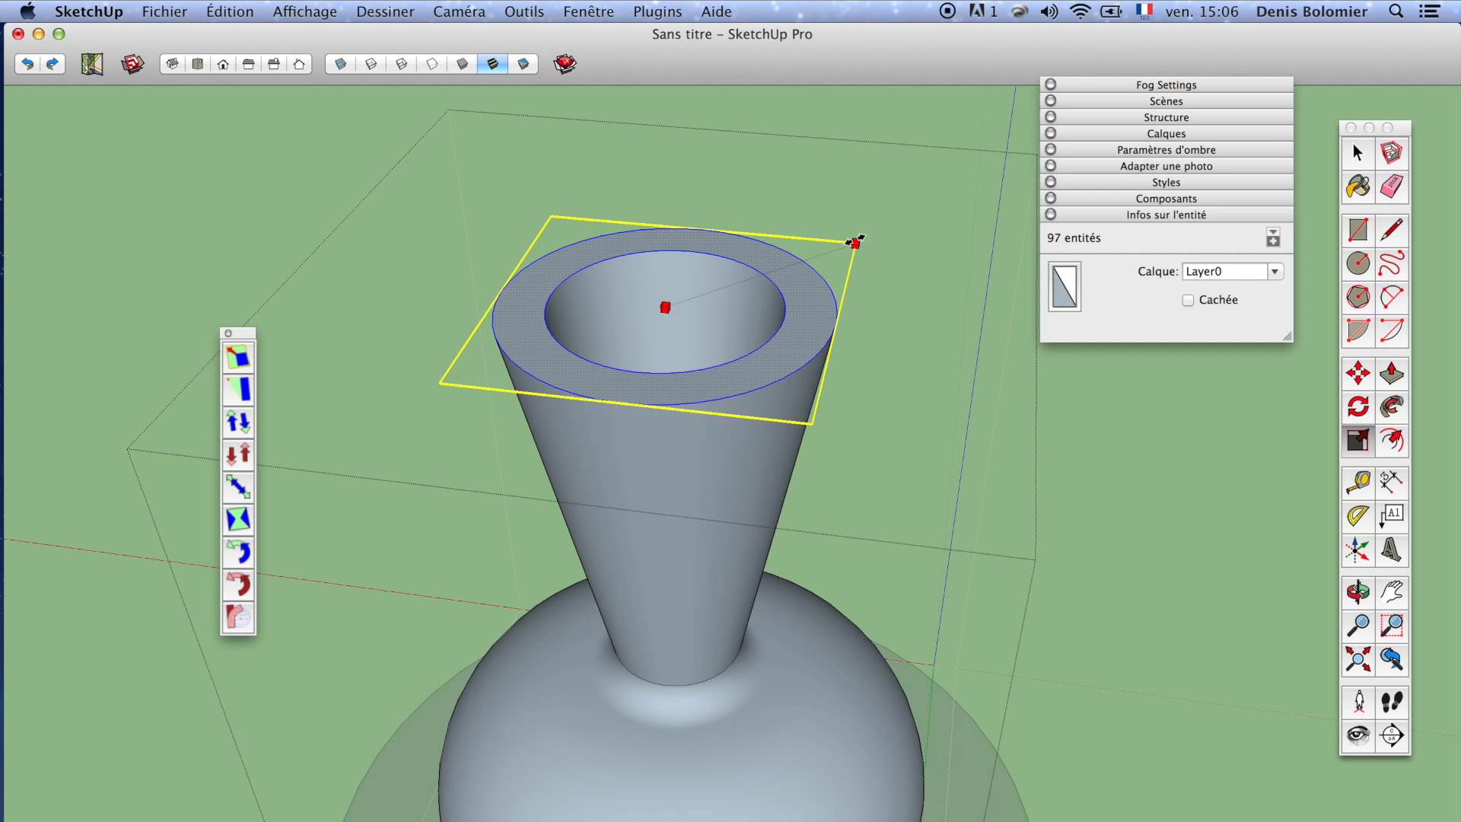
alt+drag(855, 241, 864, 244)
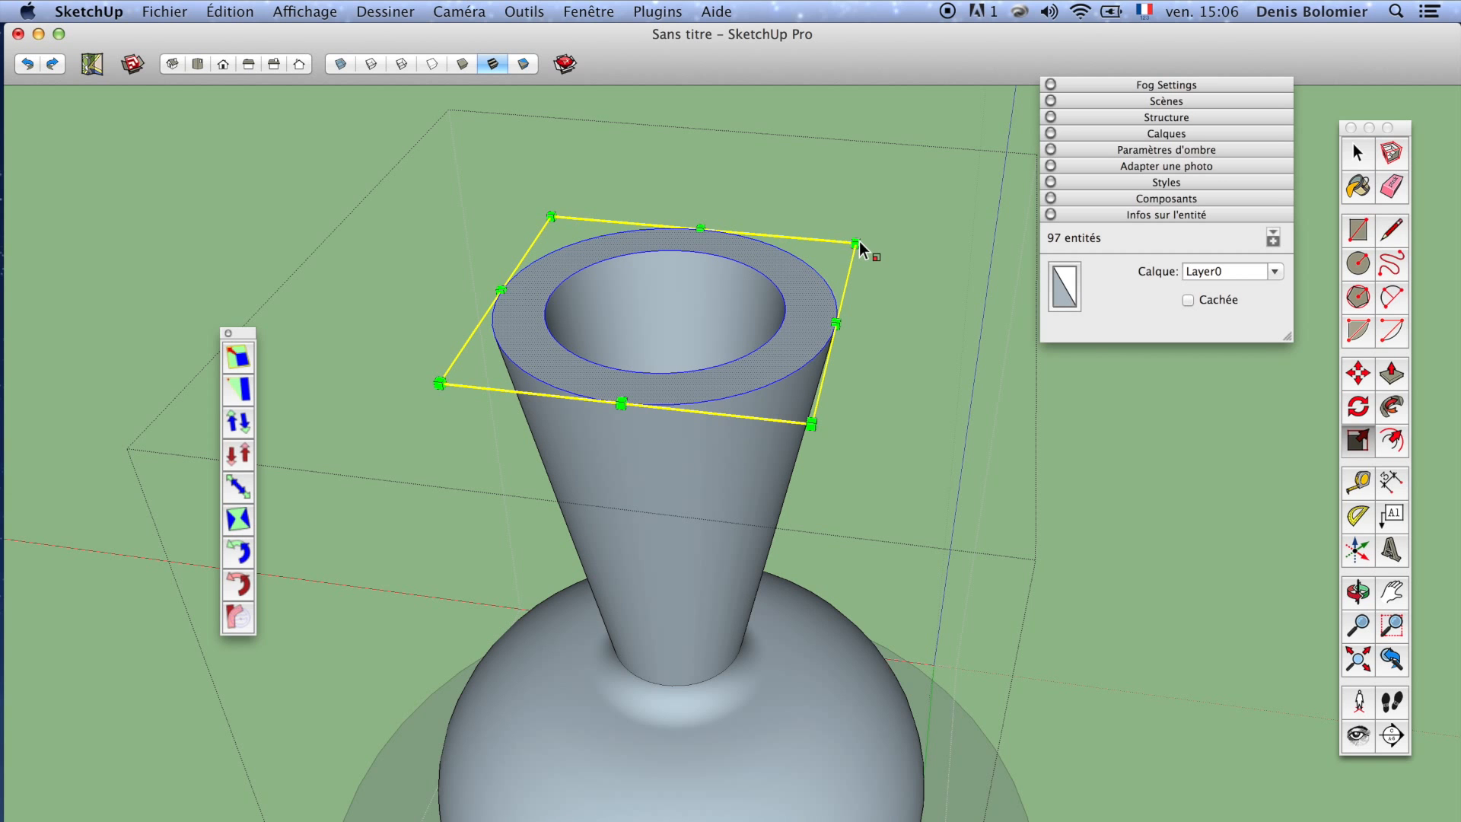
Measure the inner diameter of the enlarged neck opening with the Tape Measure
middle_drag(744, 335, 668, 394)
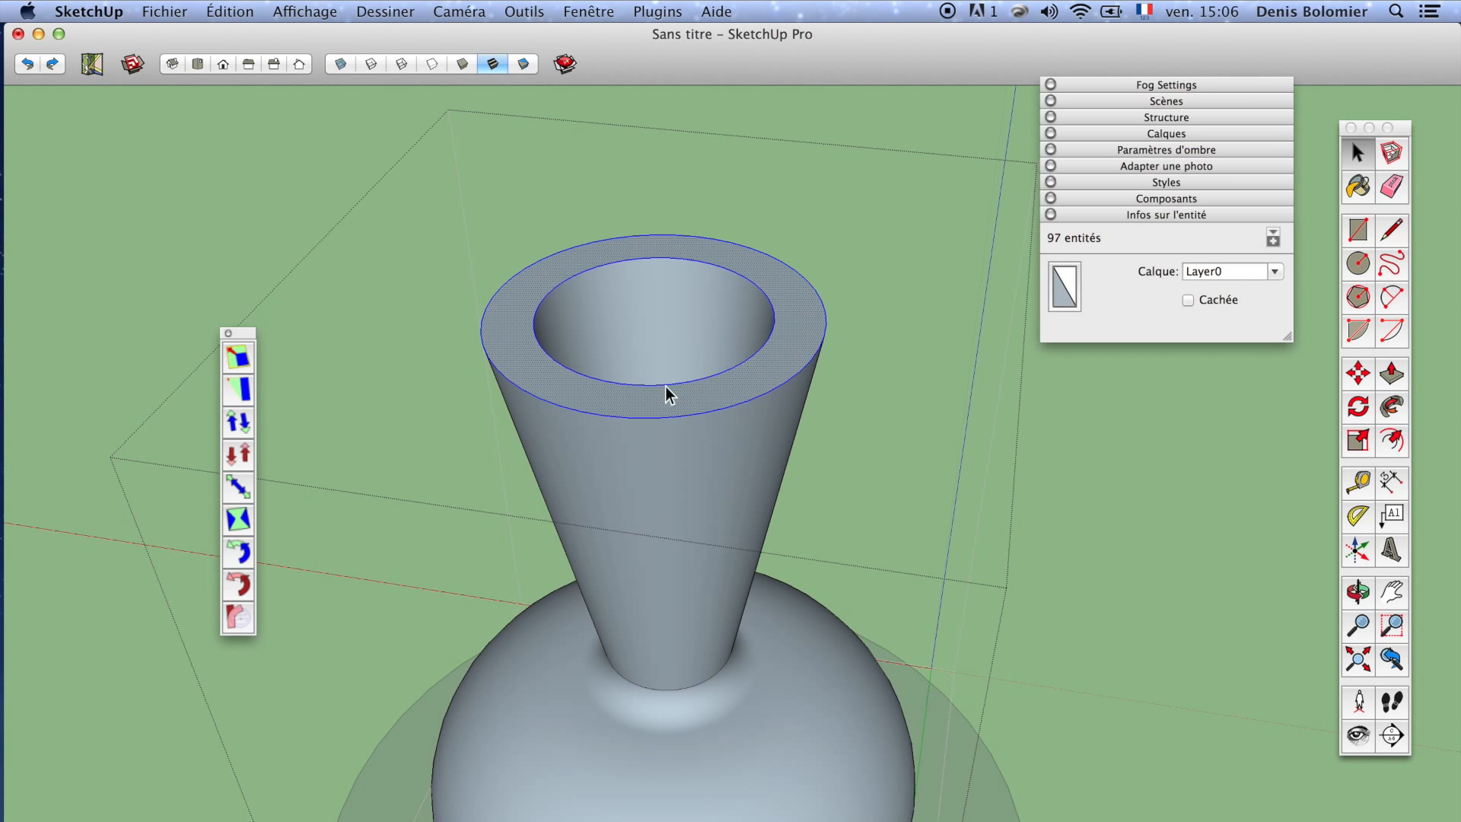
key(t)
click(621, 383)
scroll(685, 261, down, 5)
middle_drag(677, 255, 709, 302)
scroll(700, 236, down, 4)
scroll(675, 500, up, 5)
scroll(698, 426, down, 3)
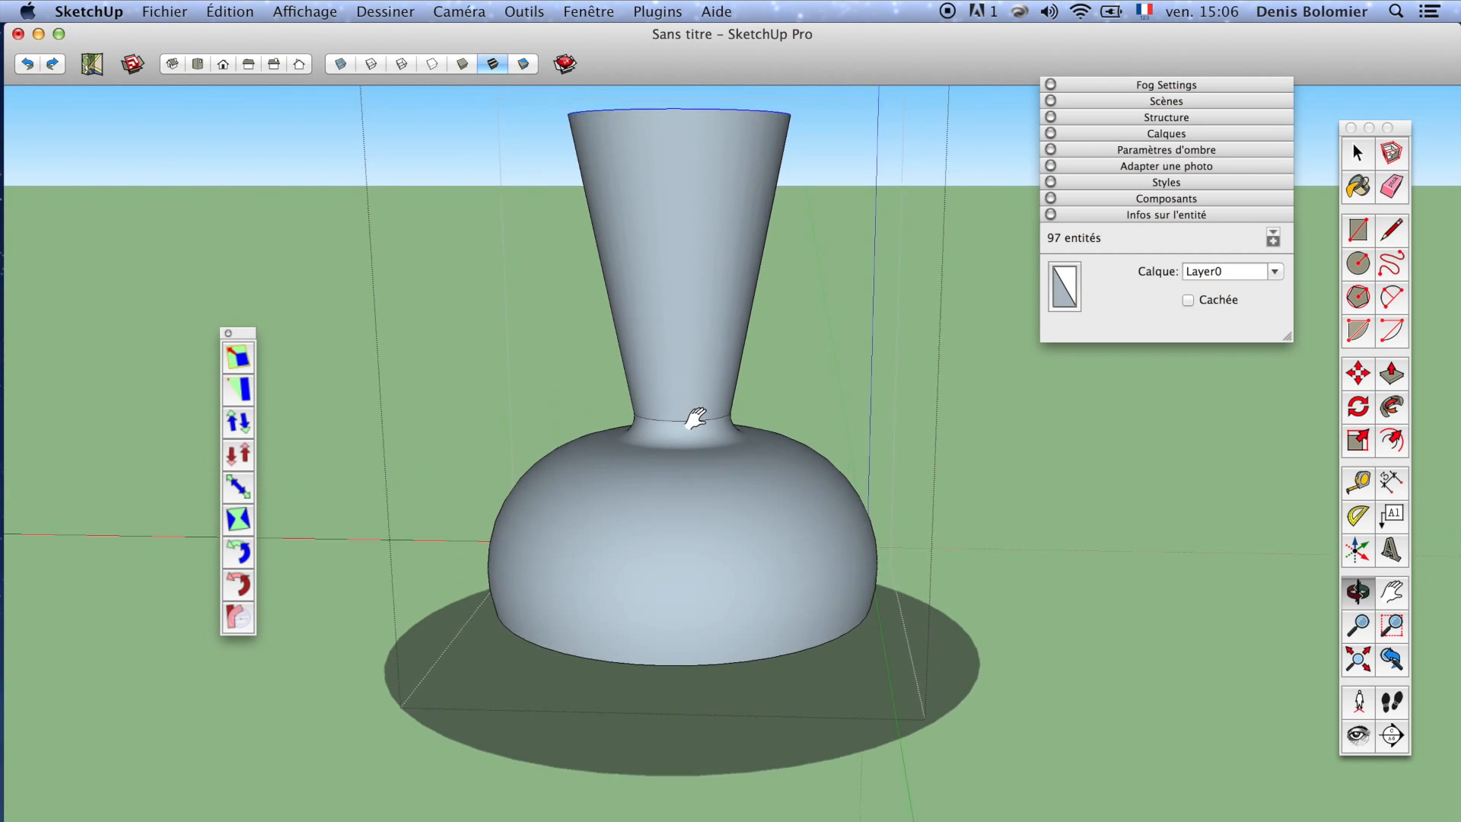
Examine the flared flask's profile and the seam edge where the neck meets the body
key(space)
click(804, 352)
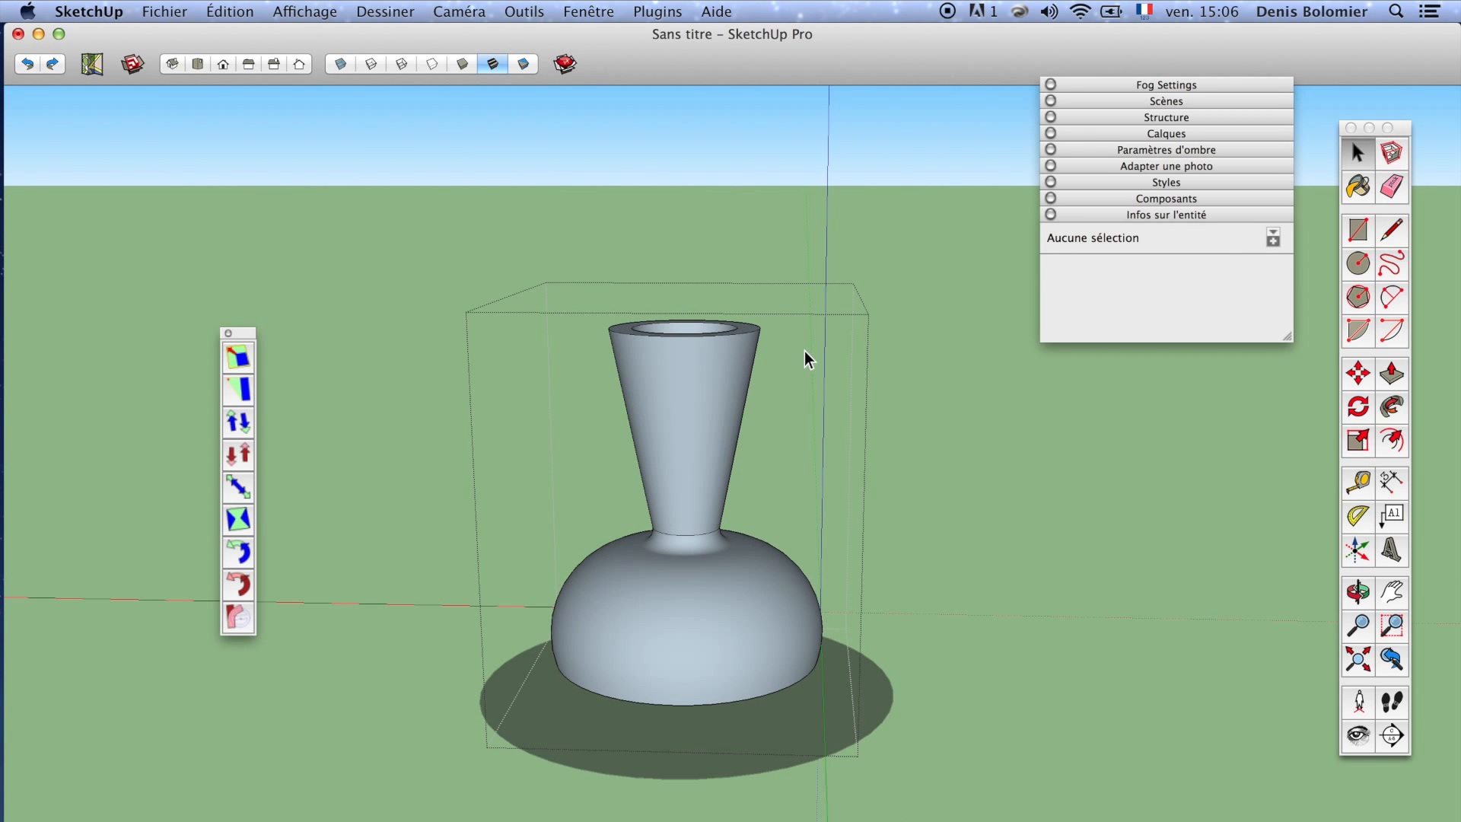
scroll(805, 337, down, 3)
scroll(749, 404, up, 5)
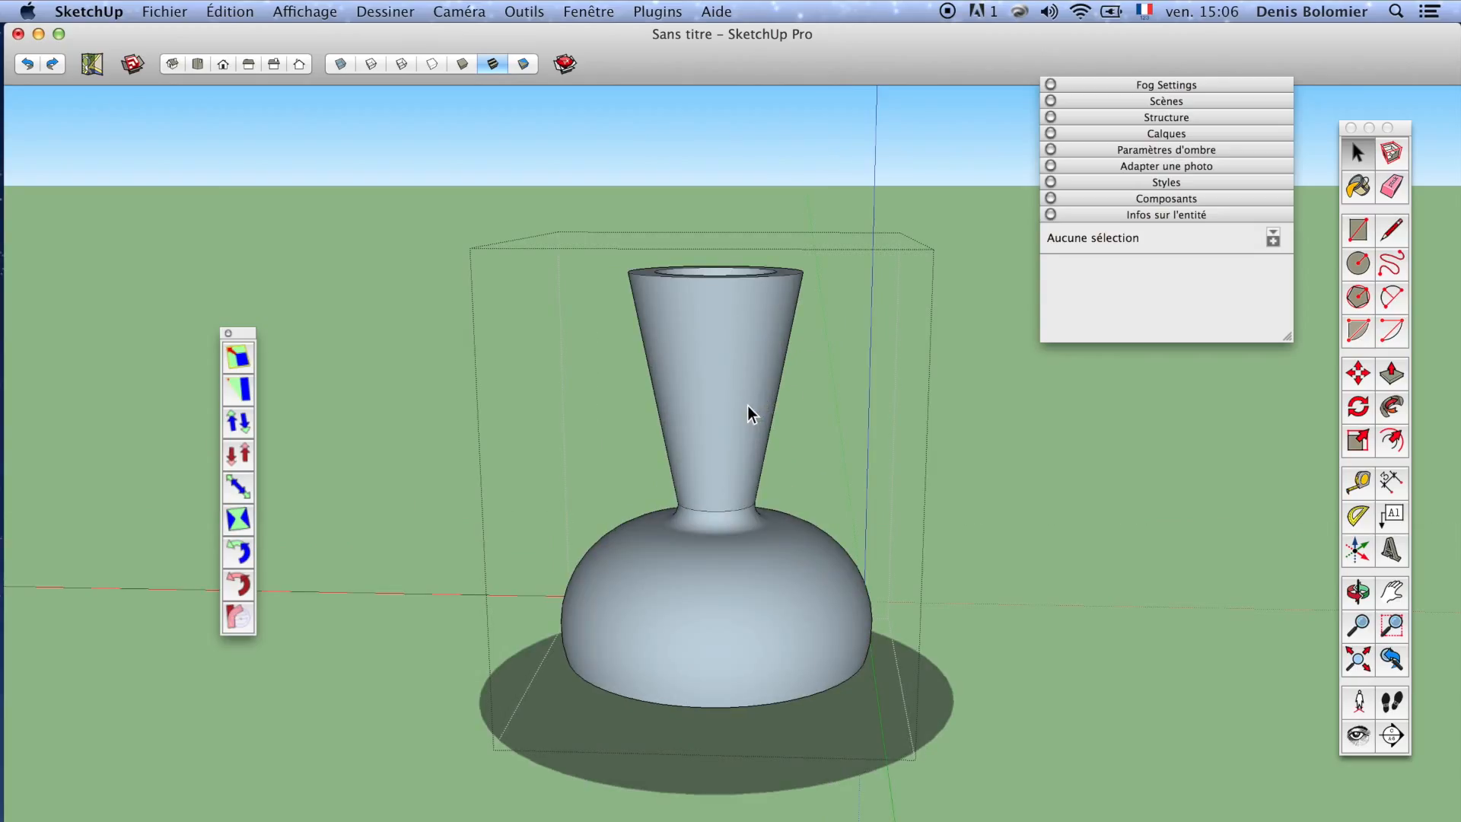
middle_drag(747, 405, 759, 312)
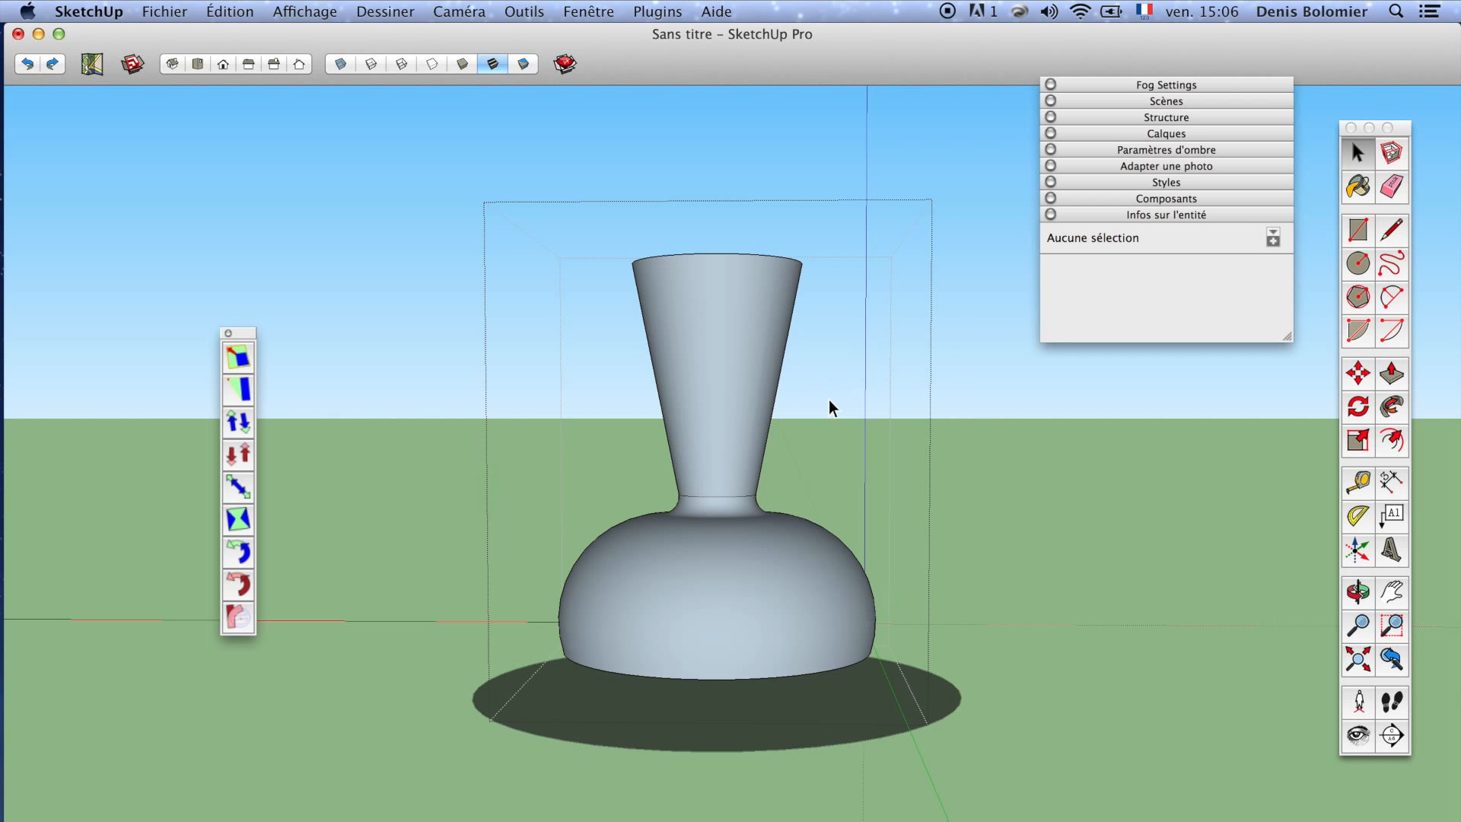
drag(567, 135, 564, 130)
middle_drag(710, 271, 1045, 440)
scroll(691, 532, up, 10)
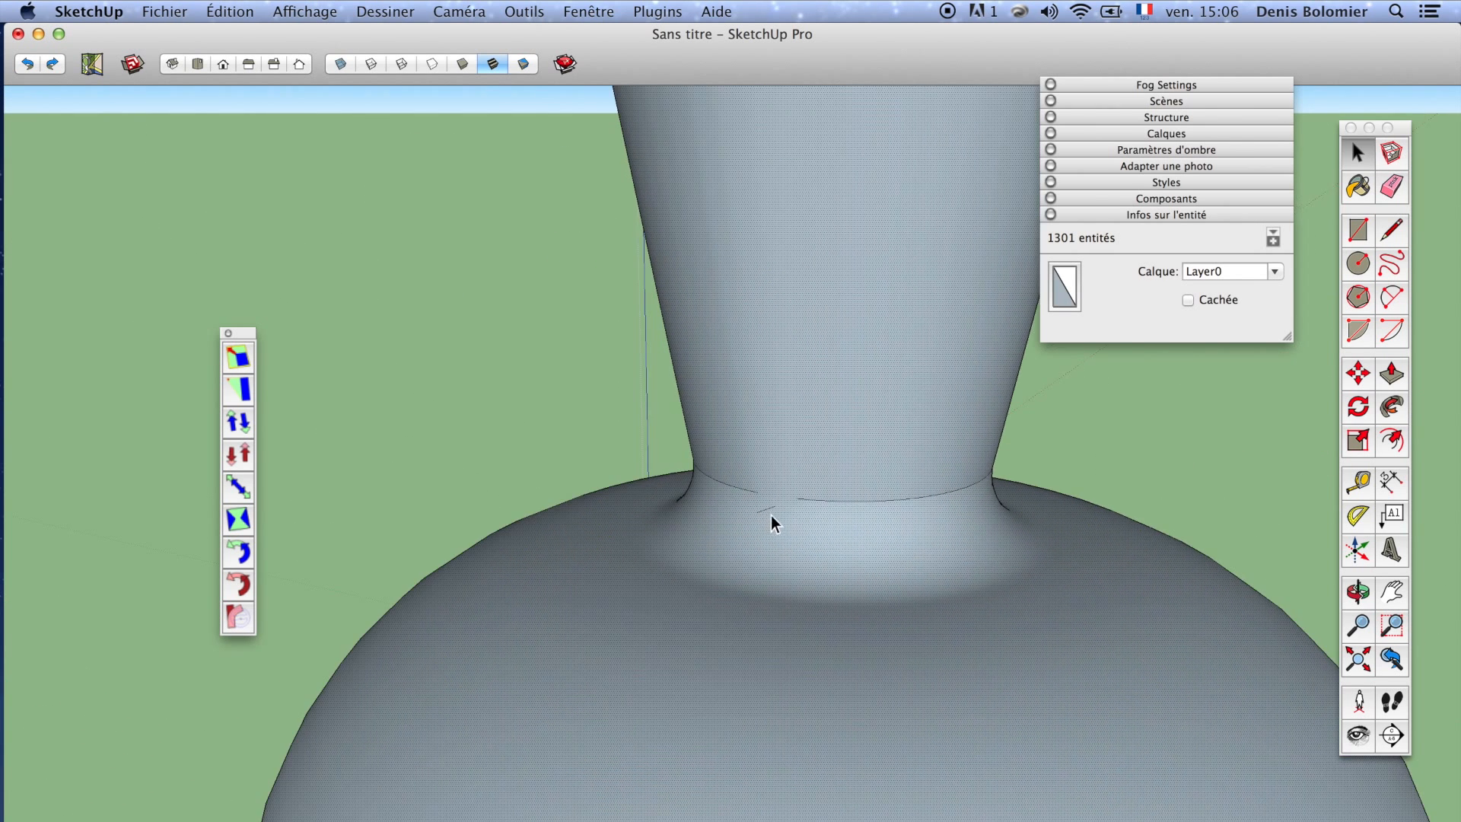
scroll(789, 510, up, 5)
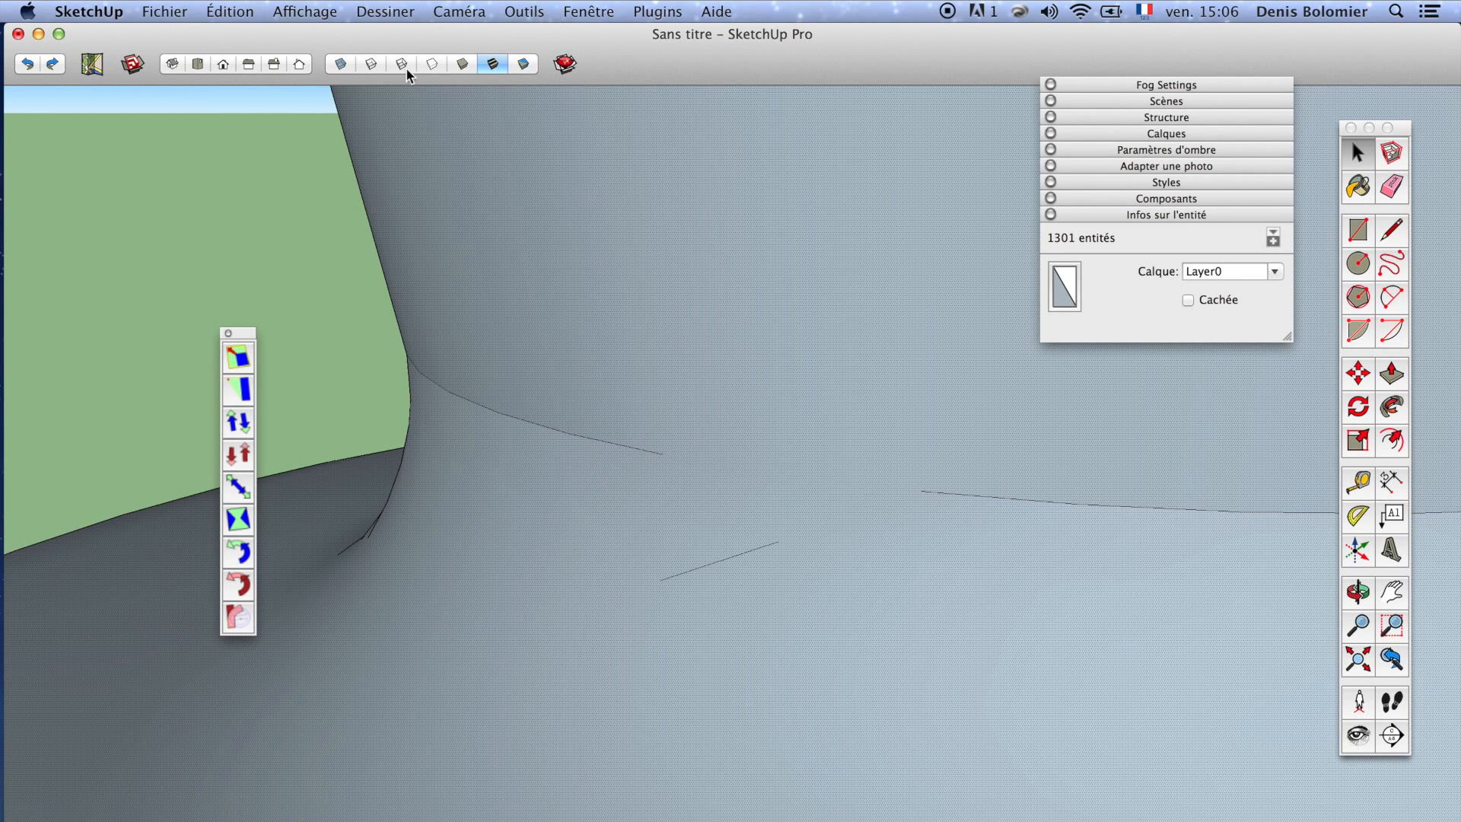
Display the hidden geometry and redraw the missing edge segments of the seam at the neck's base
click(280, 13)
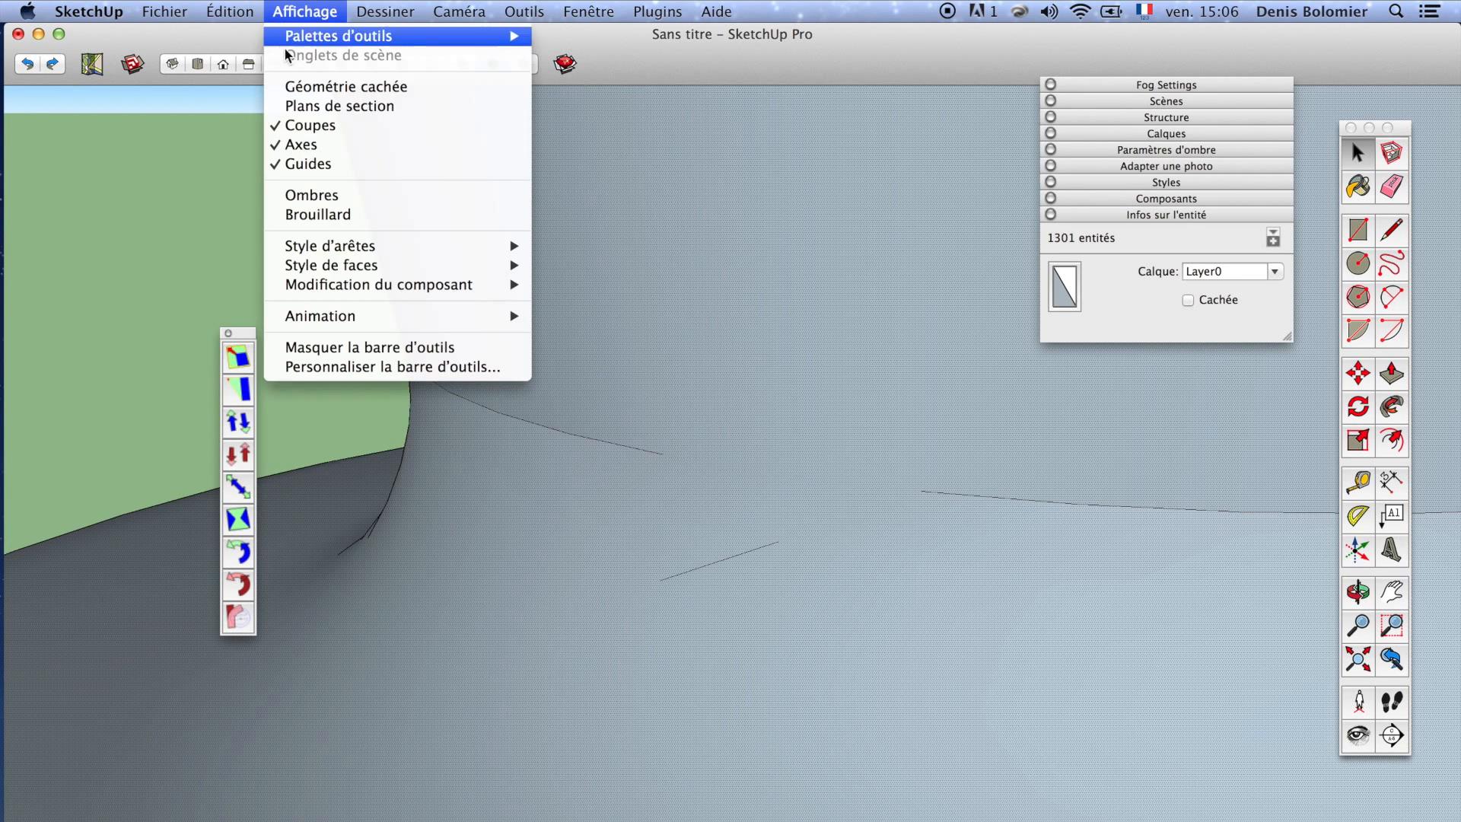
click(293, 102)
click(297, 9)
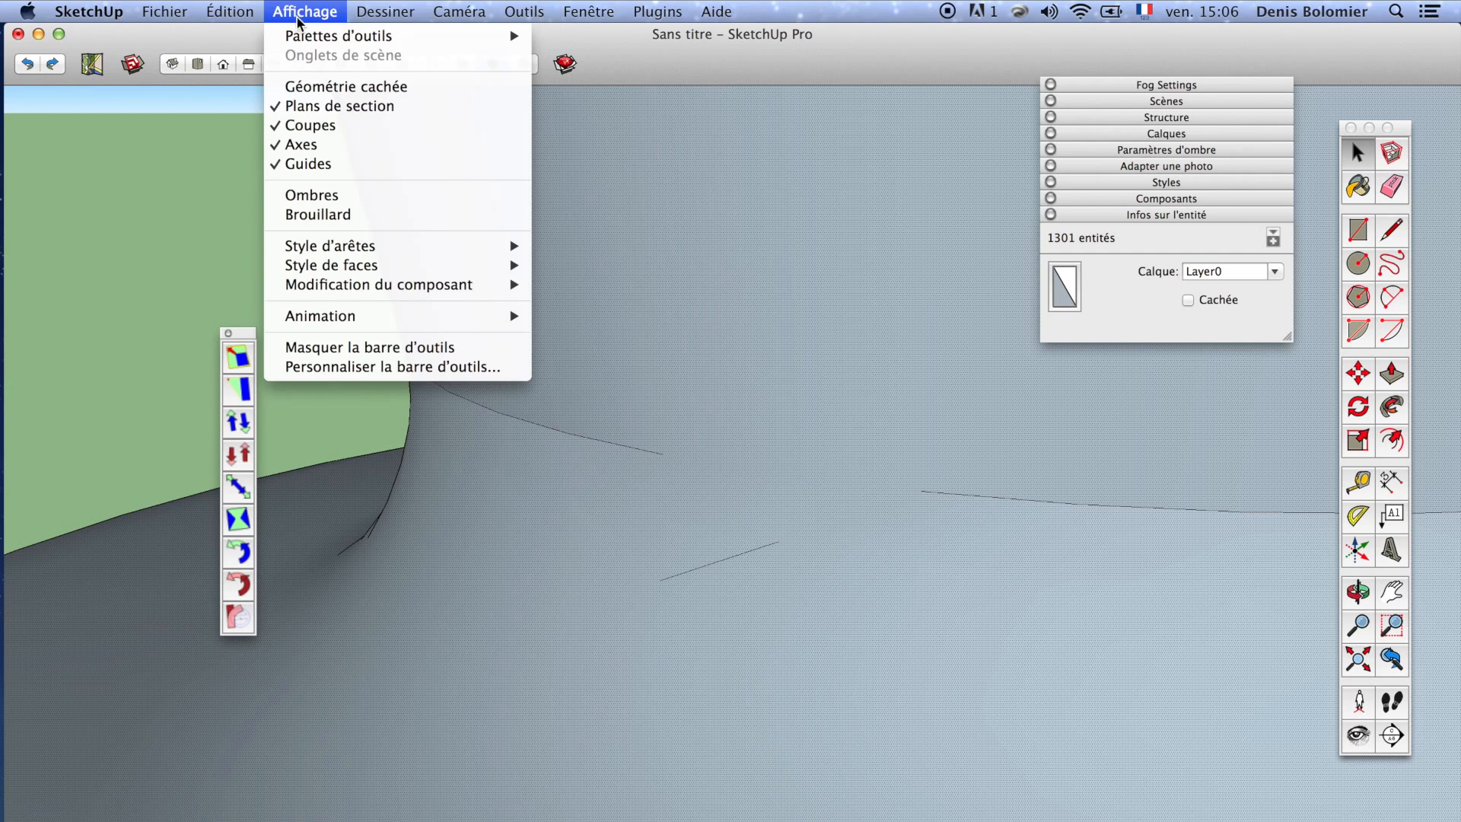
click(320, 87)
key(l)
click(663, 454)
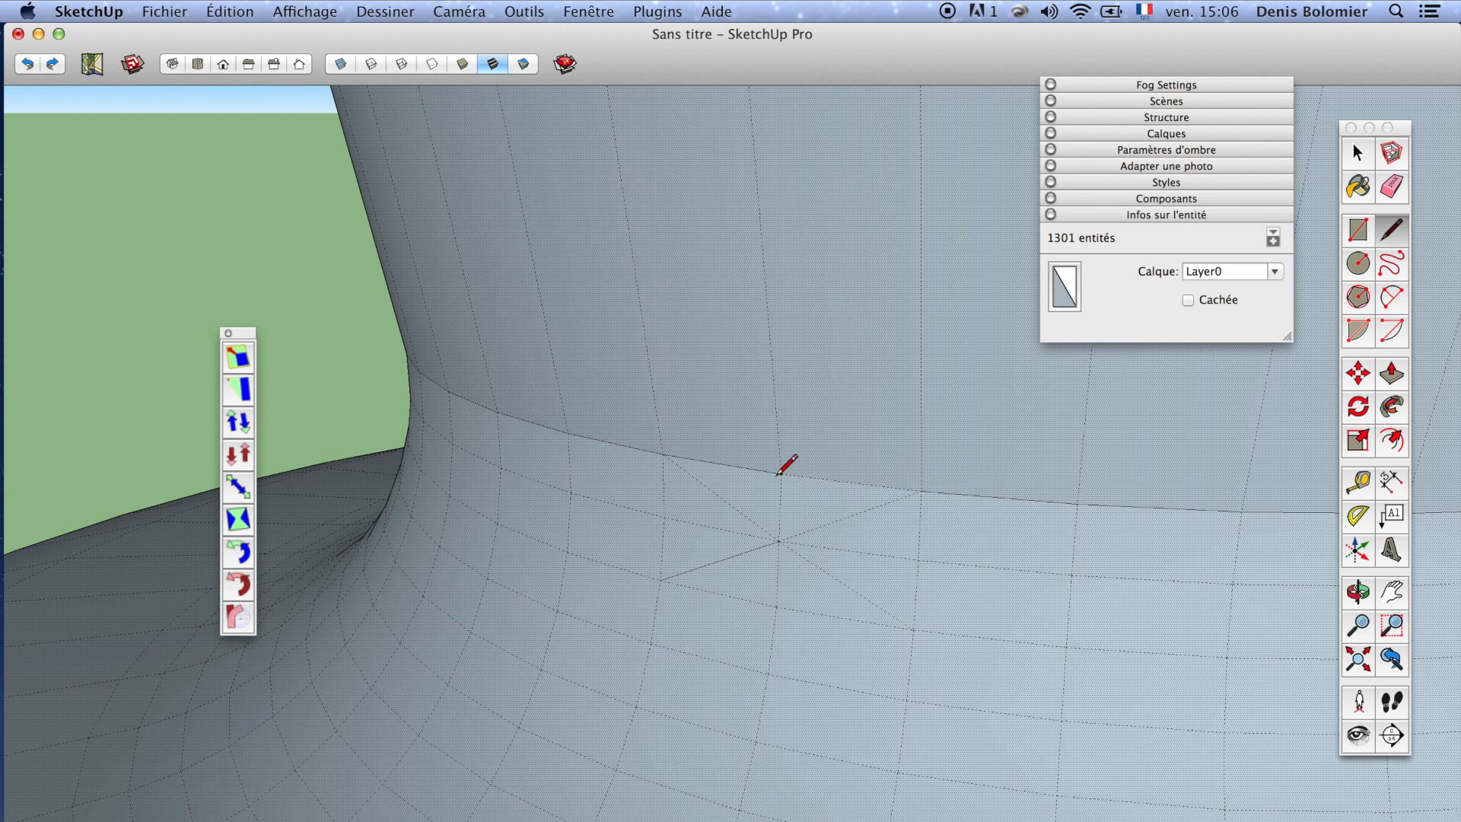
click(781, 474)
Turn off the hidden geometry display again and clear the selection
key(space)
scroll(922, 492, down, 4)
click(325, 16)
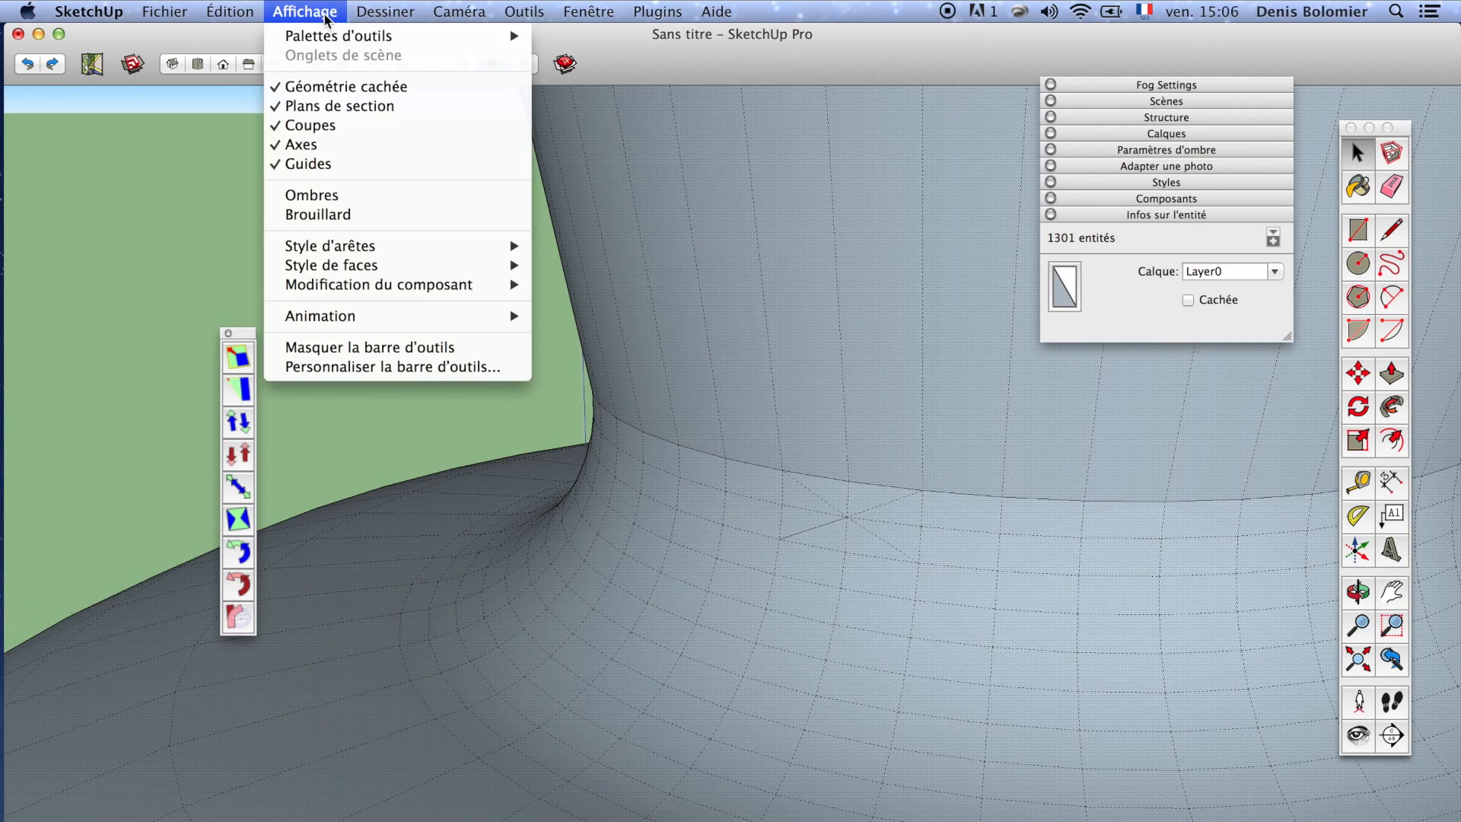
click(346, 87)
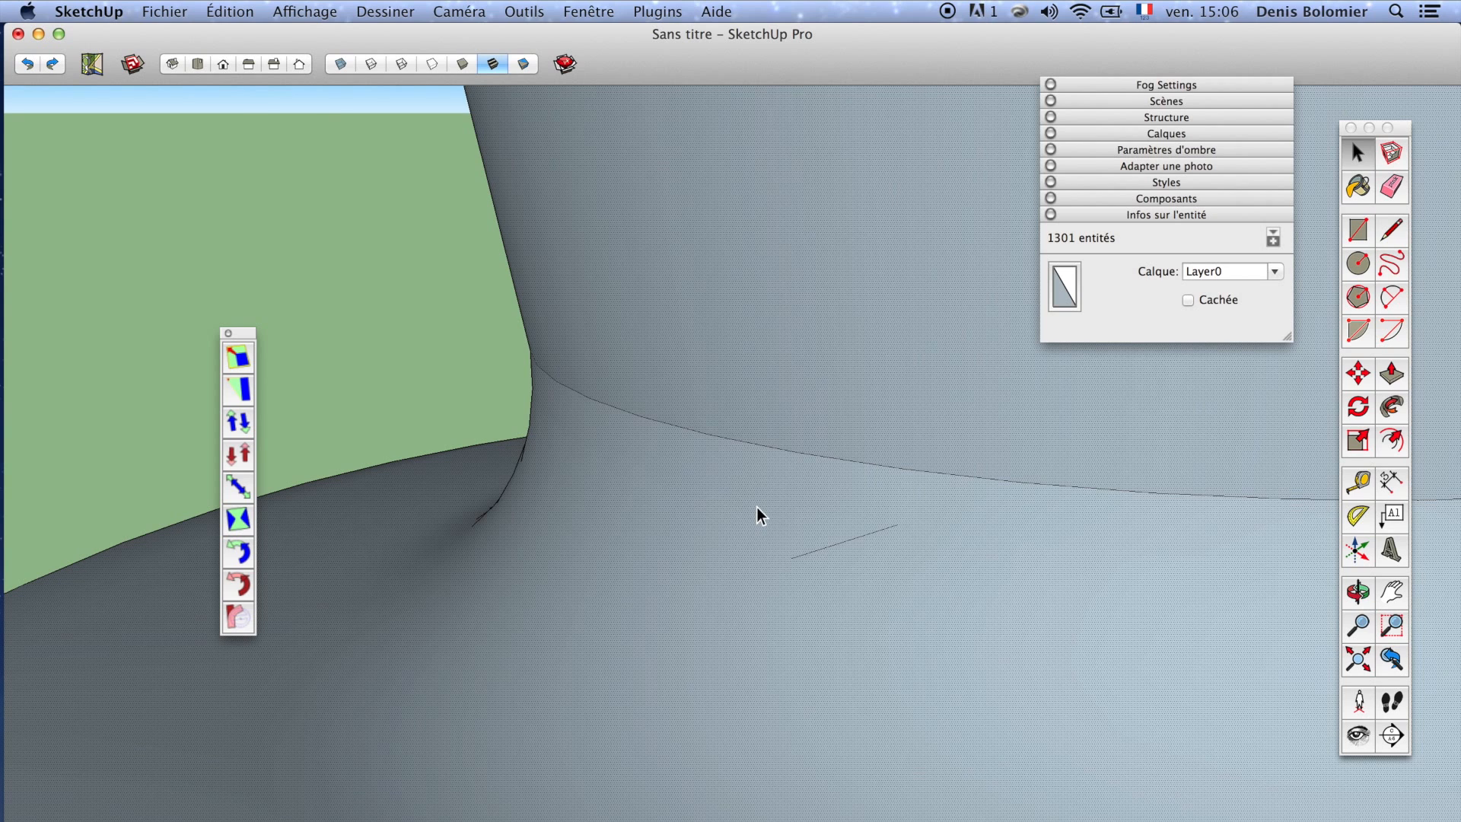
click(335, 261)
scroll(680, 482, down, 3)
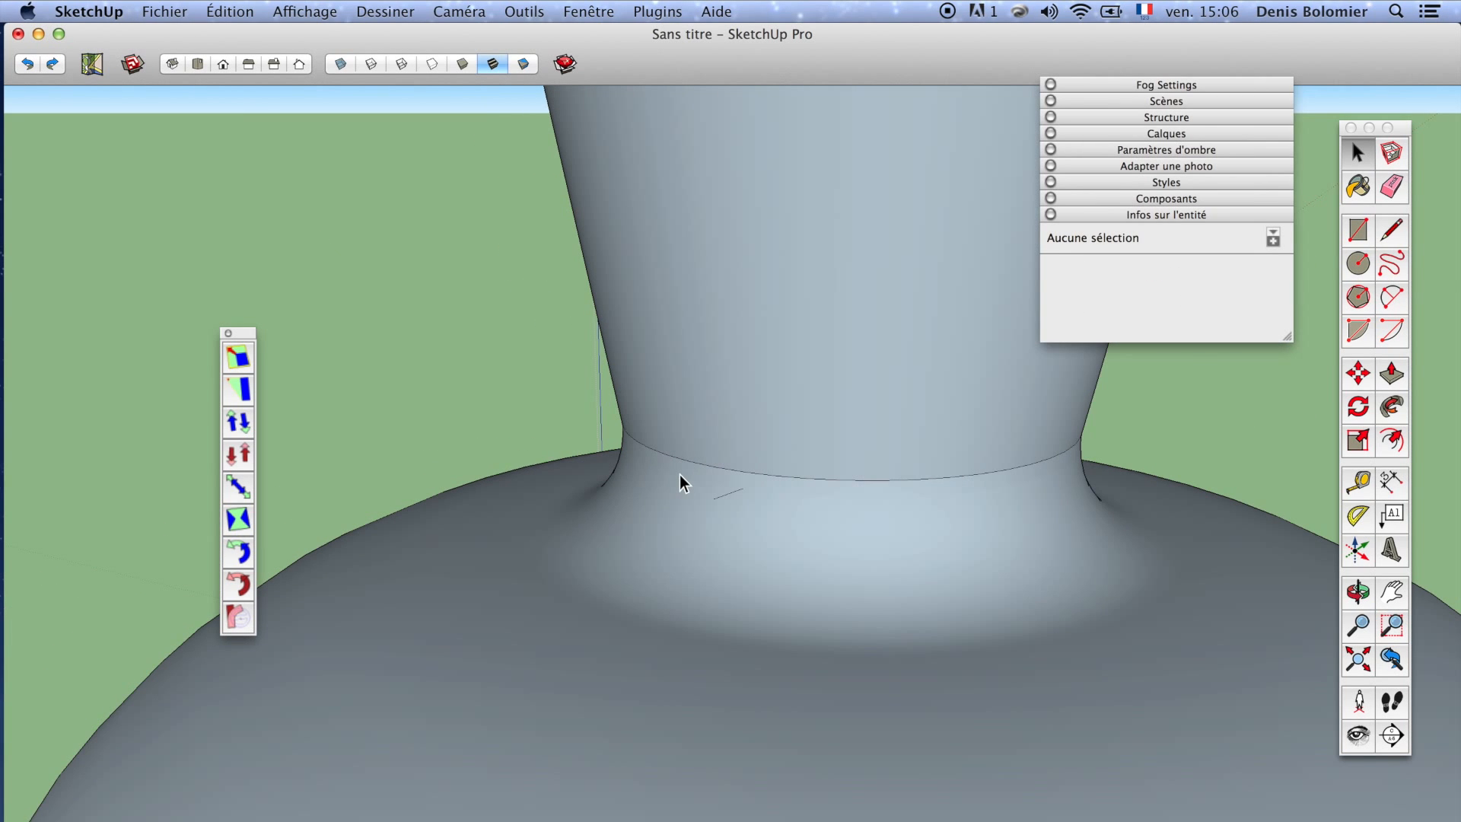
Erase the stray edge segment on the flask's surface just below the neck seam
click(690, 450)
scroll(717, 493, up, 2)
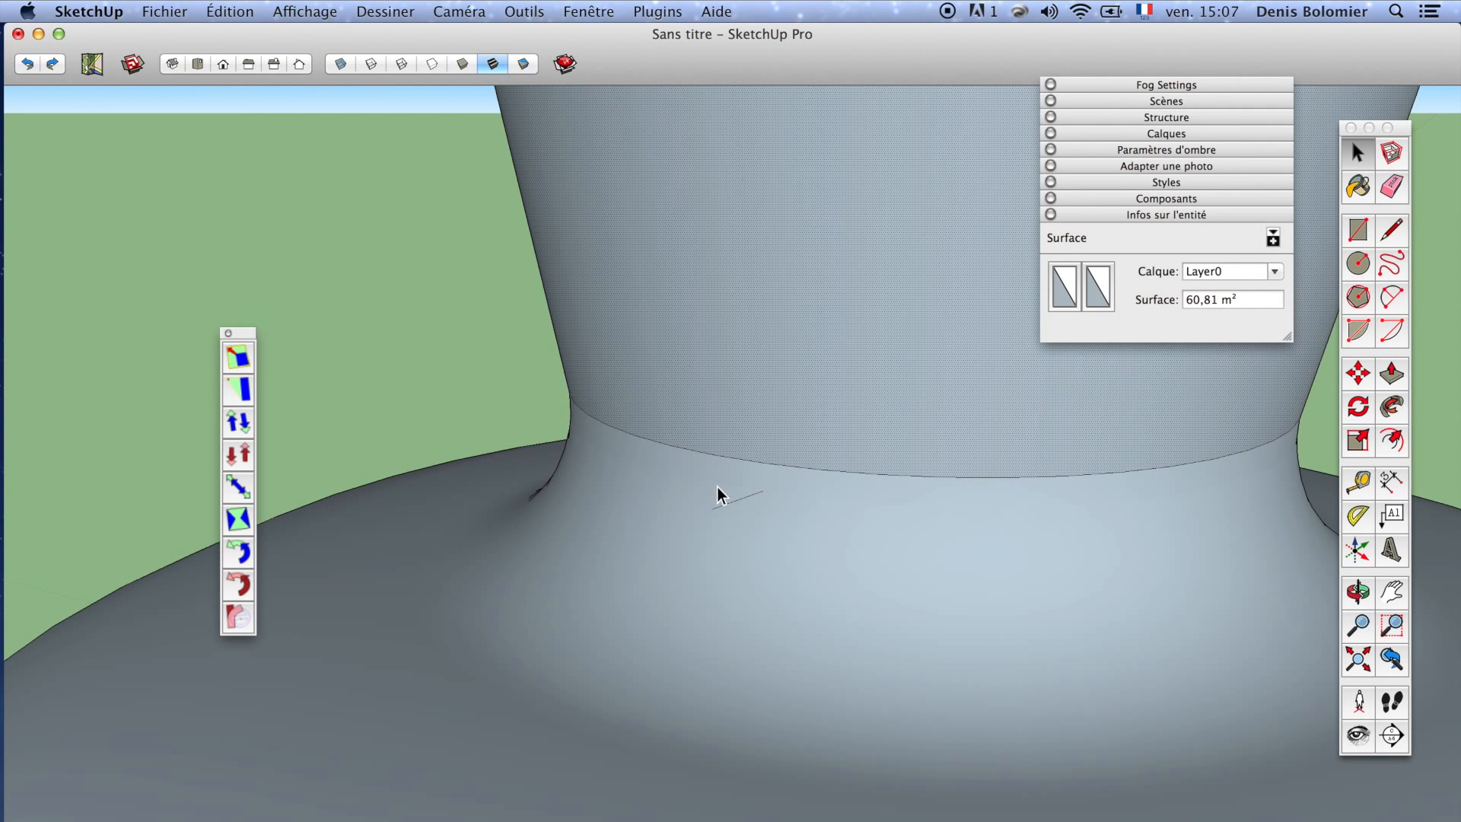
key(e)
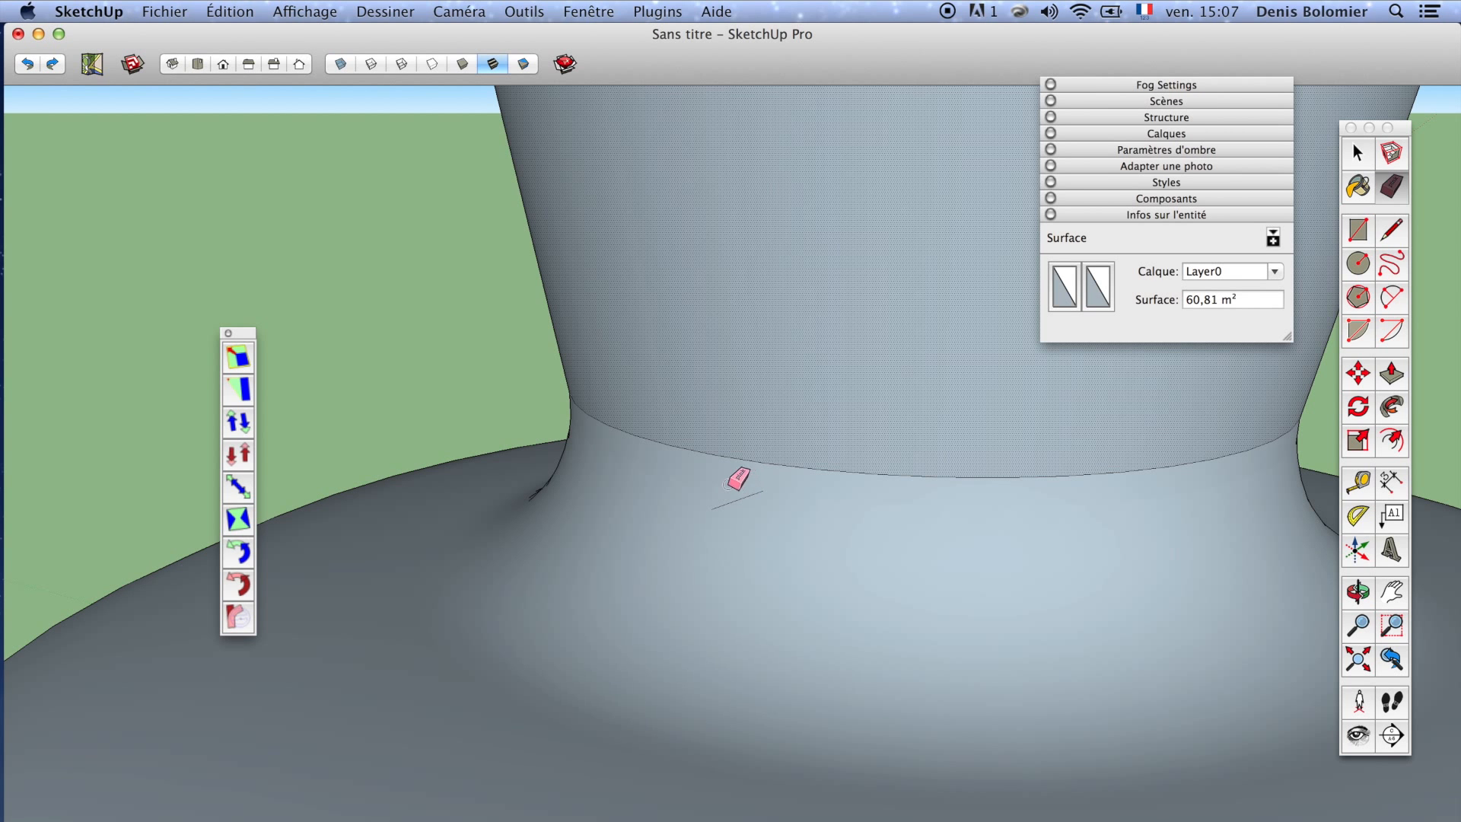
drag(728, 503, 744, 544)
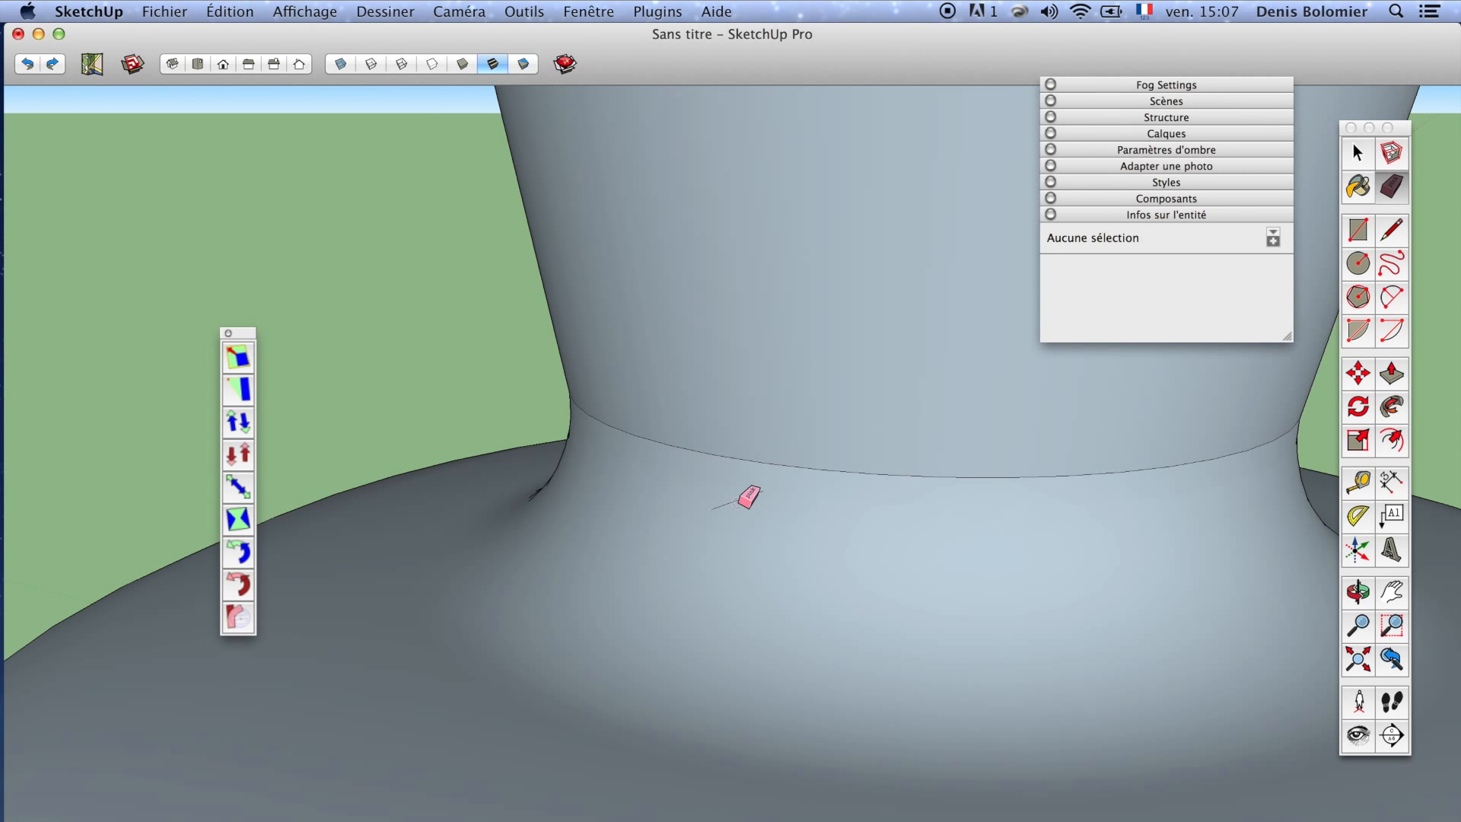
scroll(745, 495, down, 6)
key(space)
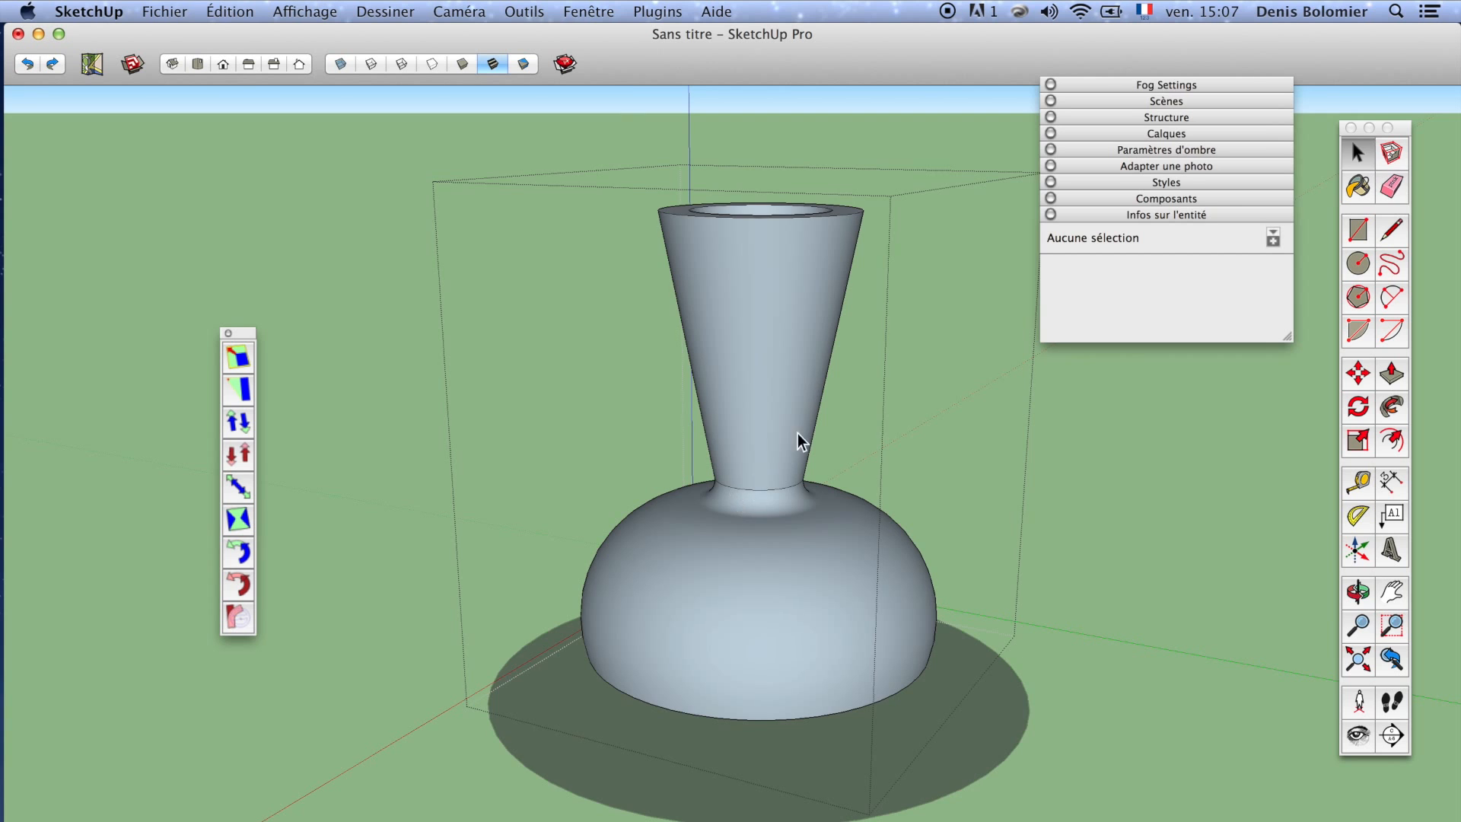
Select the ring face and edges of the neck's top rim
middle_drag(798, 433, 805, 388)
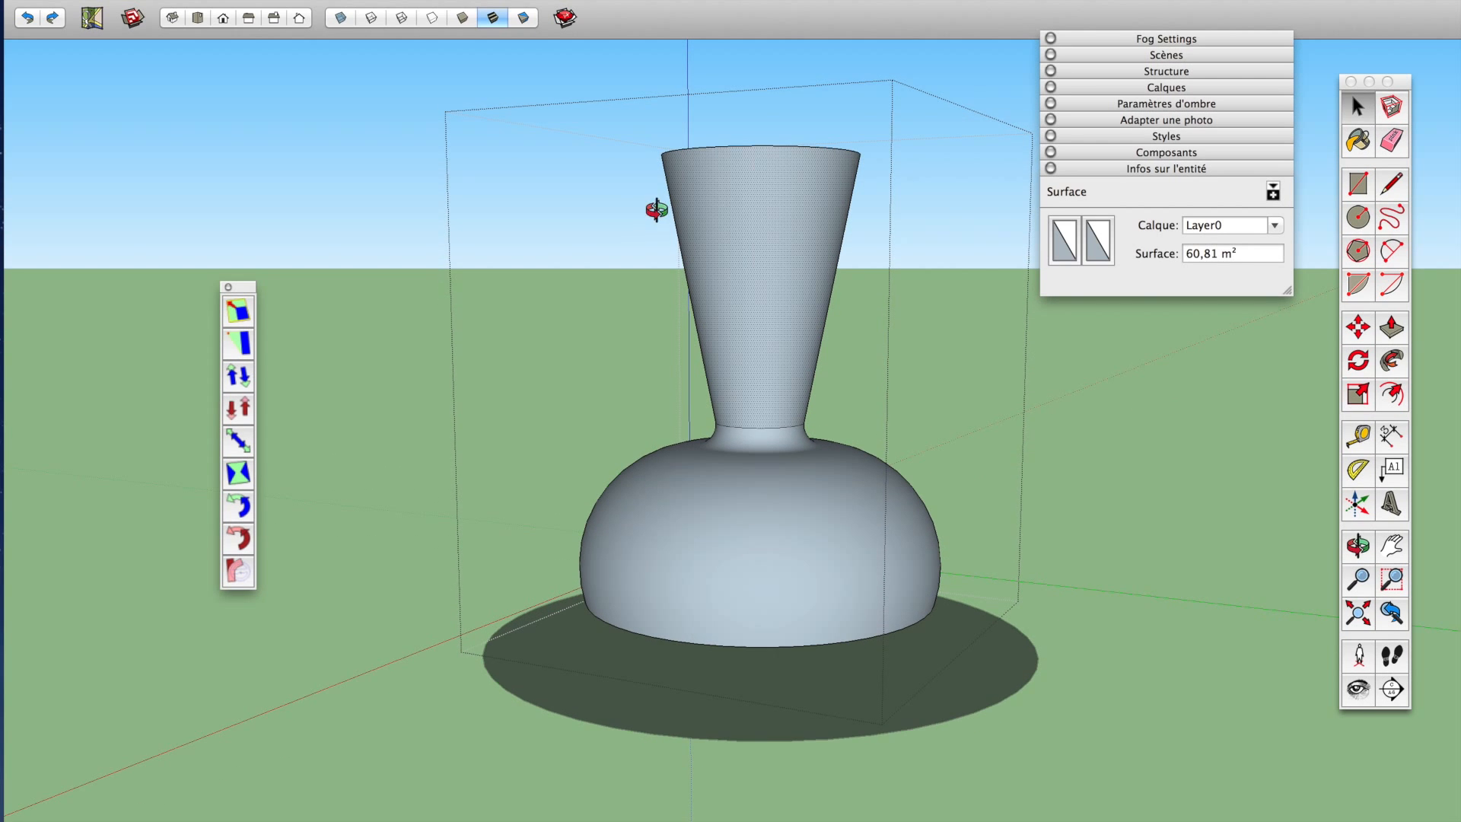
shift+middle_drag(655, 210, 602, 251)
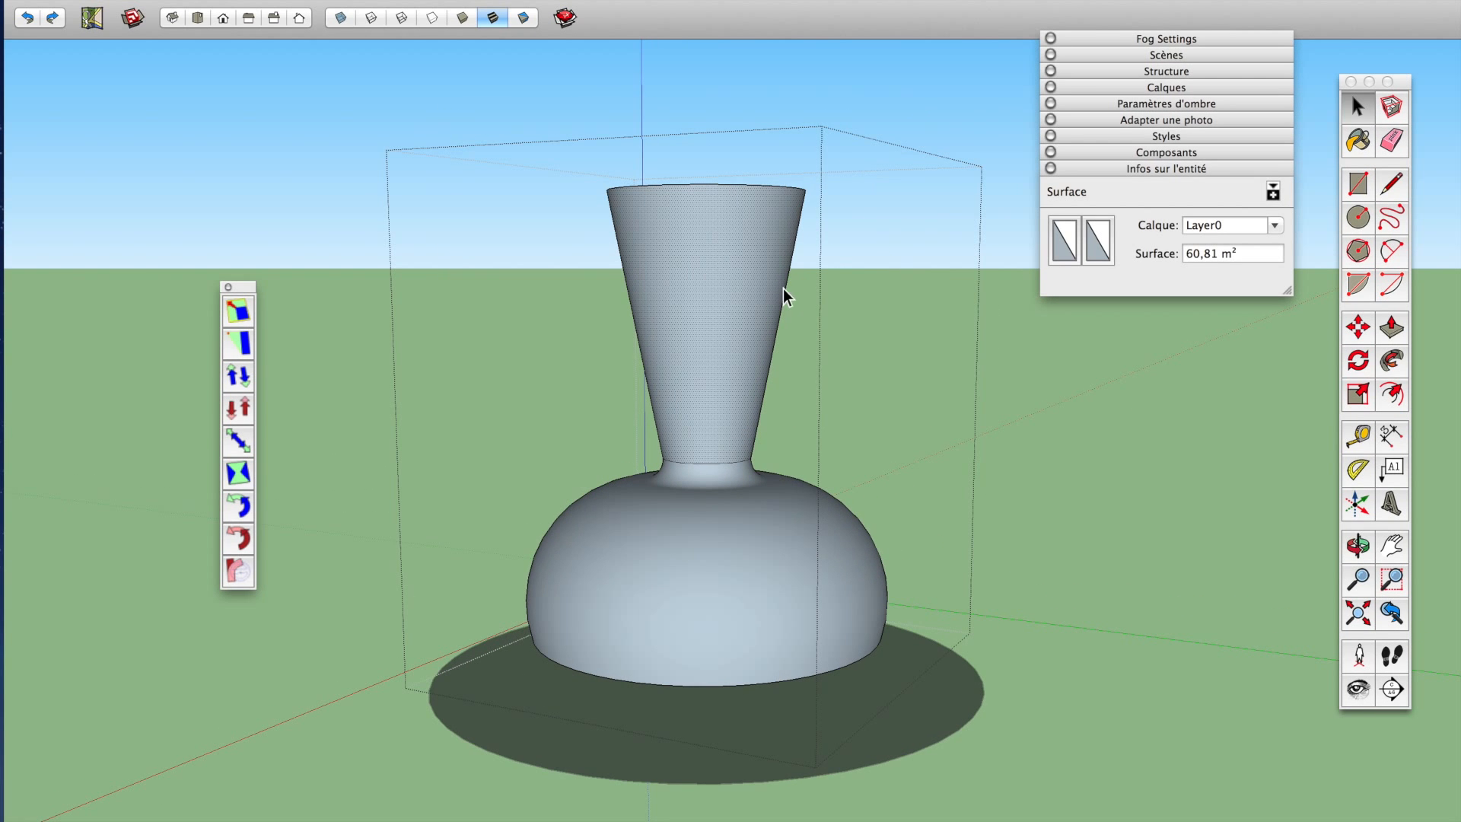
drag(945, 269, 530, 89)
middle_drag(530, 90, 548, 163)
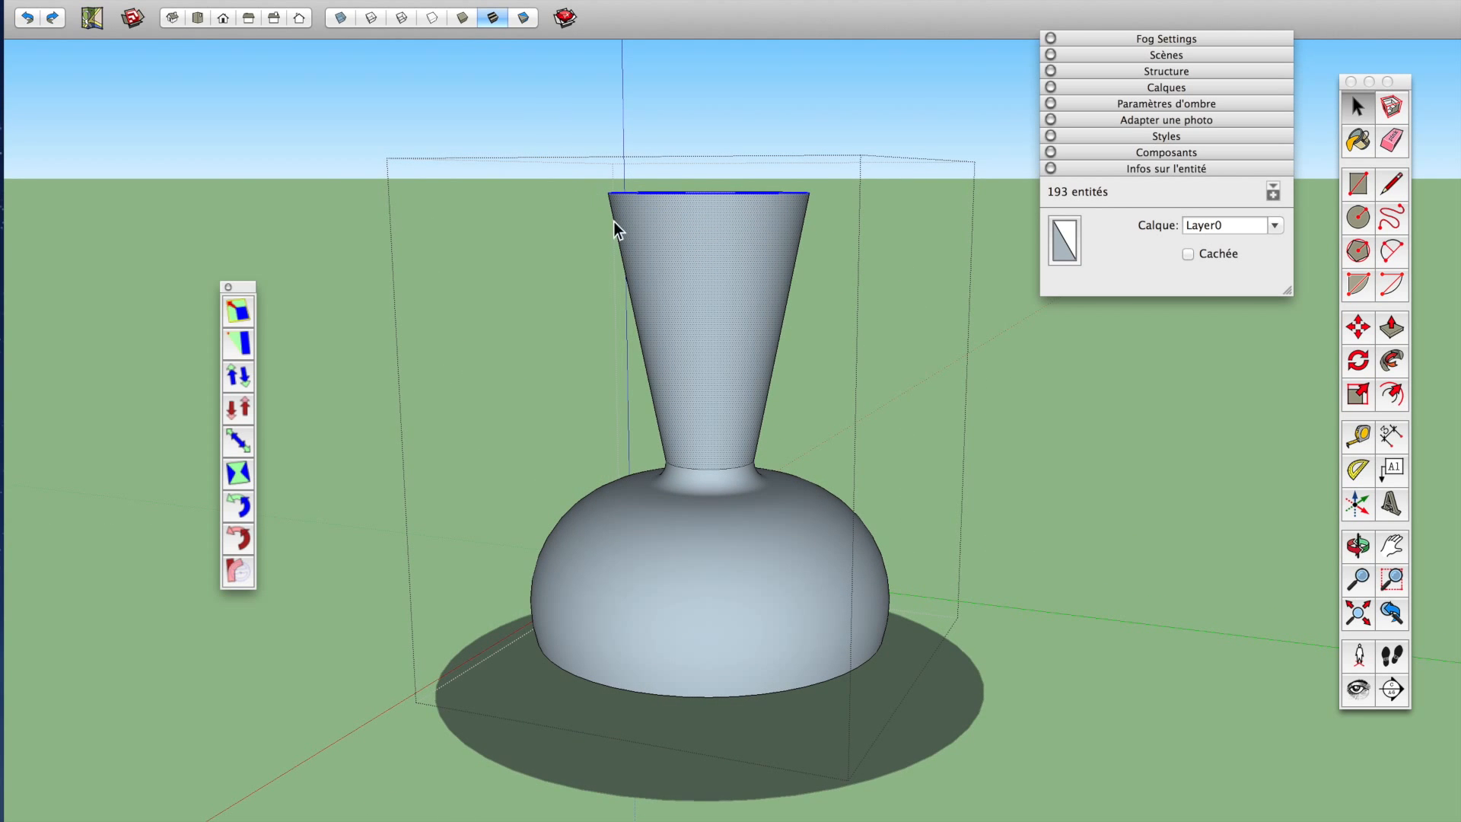
scroll(682, 346, up, 5)
scroll(684, 329, down, 3)
drag(922, 231, 464, 39)
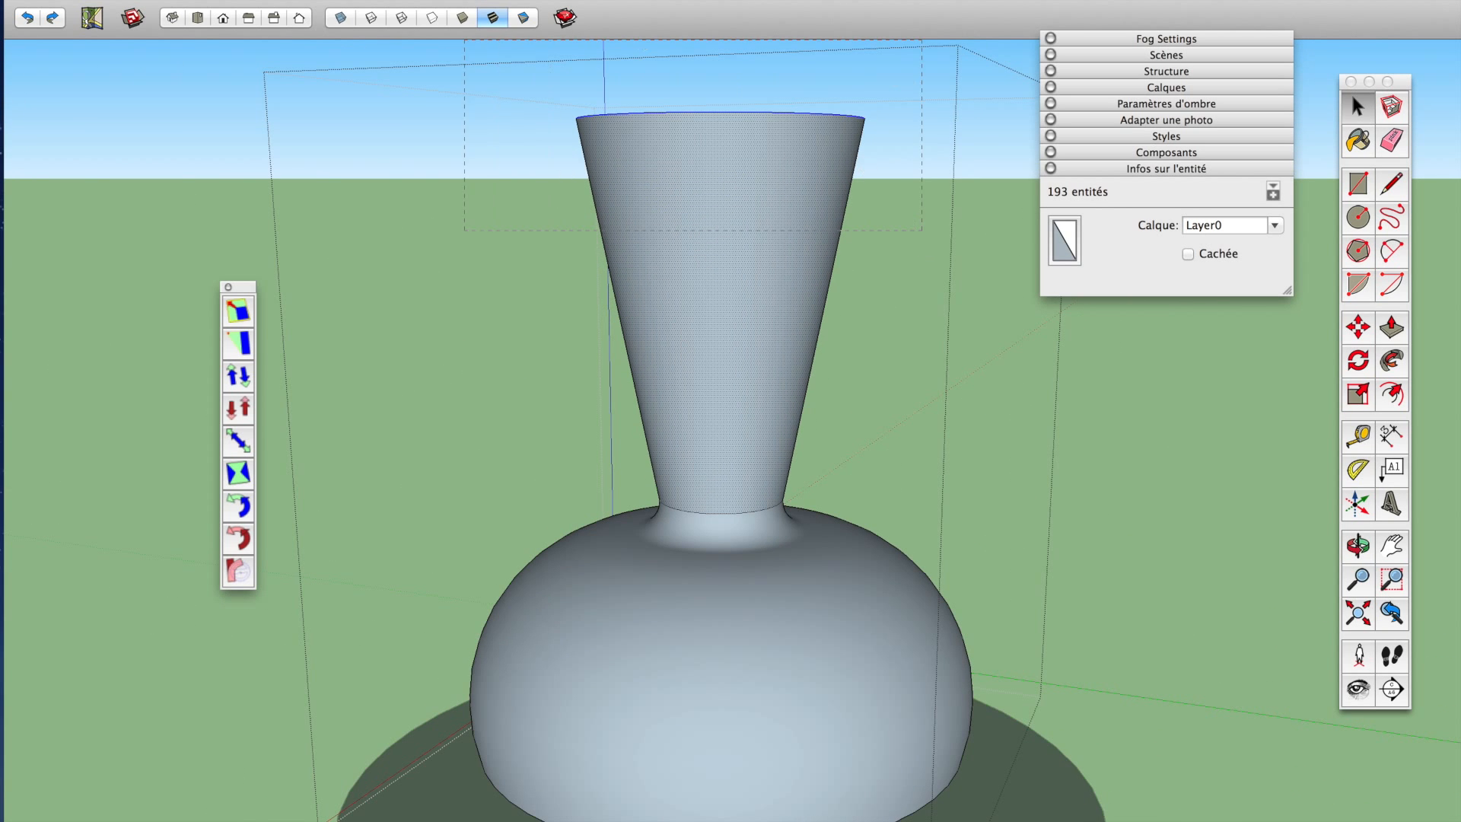
shift+middle_drag(554, 137, 408, 195)
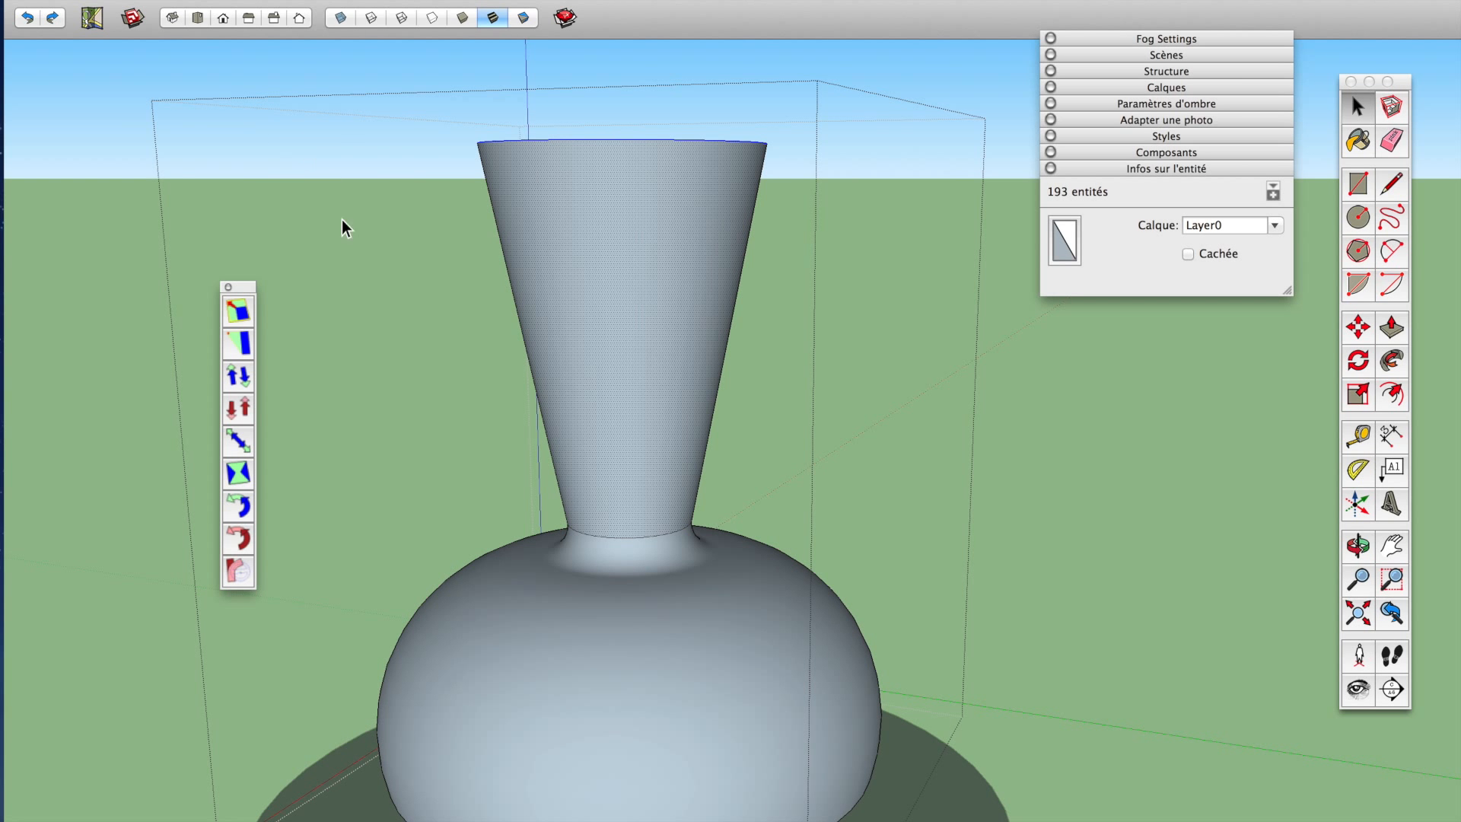
scroll(460, 189, down, 3)
middle_drag(460, 190, 418, 212)
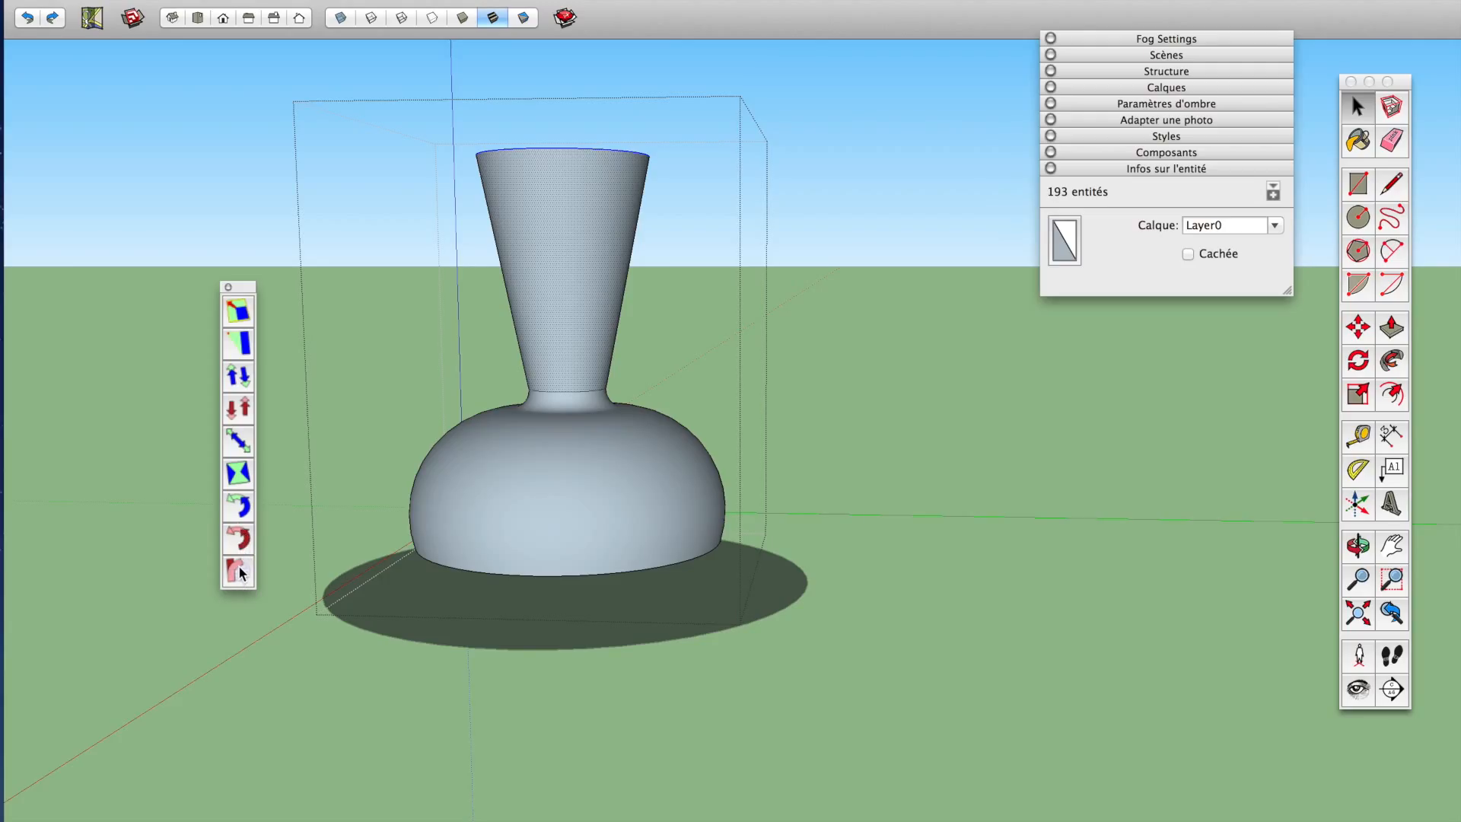
Try a radial bend of the neck with its origin halfway up and the reference direction running to the rim
click(238, 569)
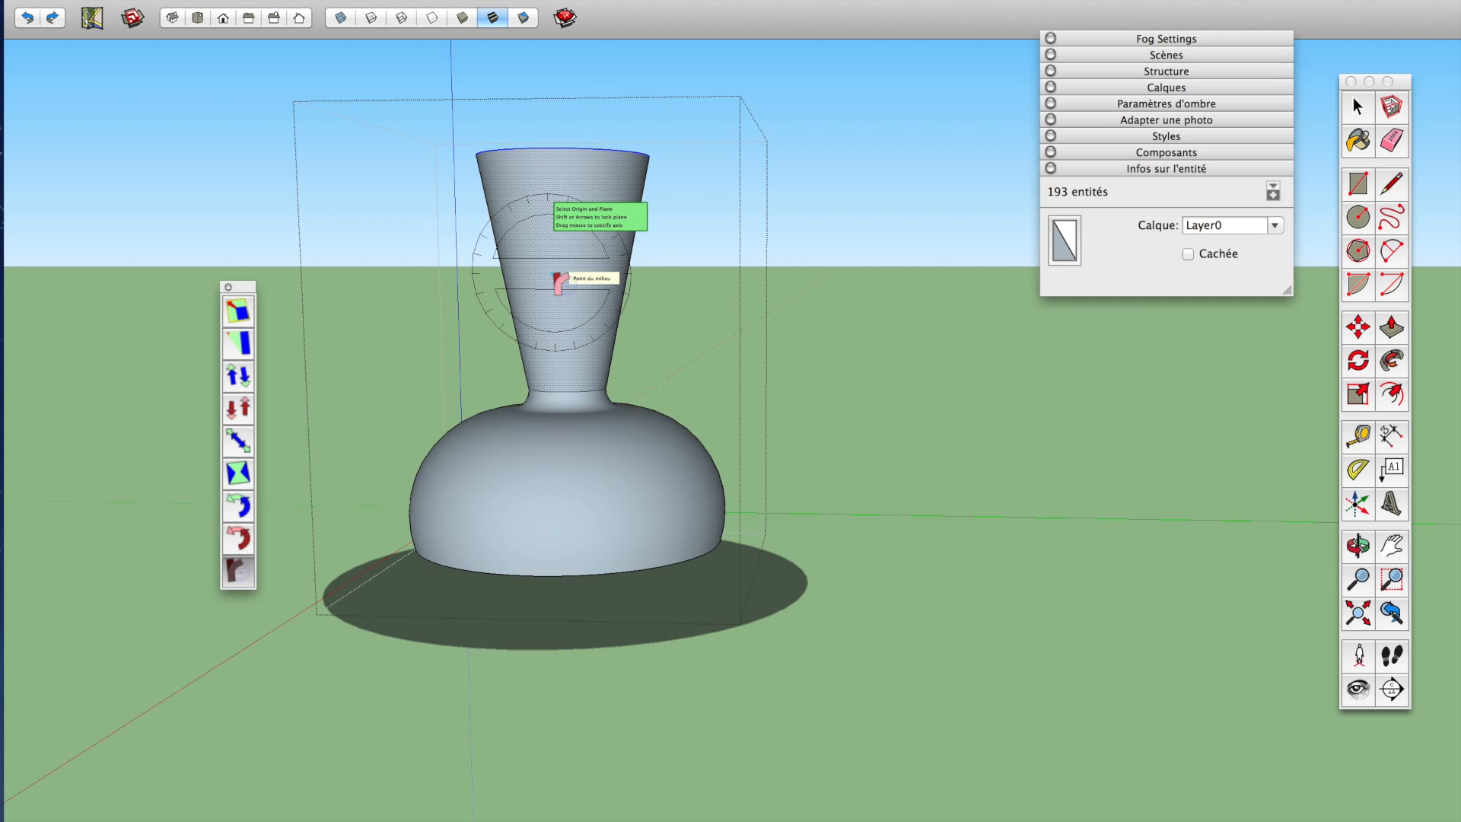
scroll(559, 281, up, 3)
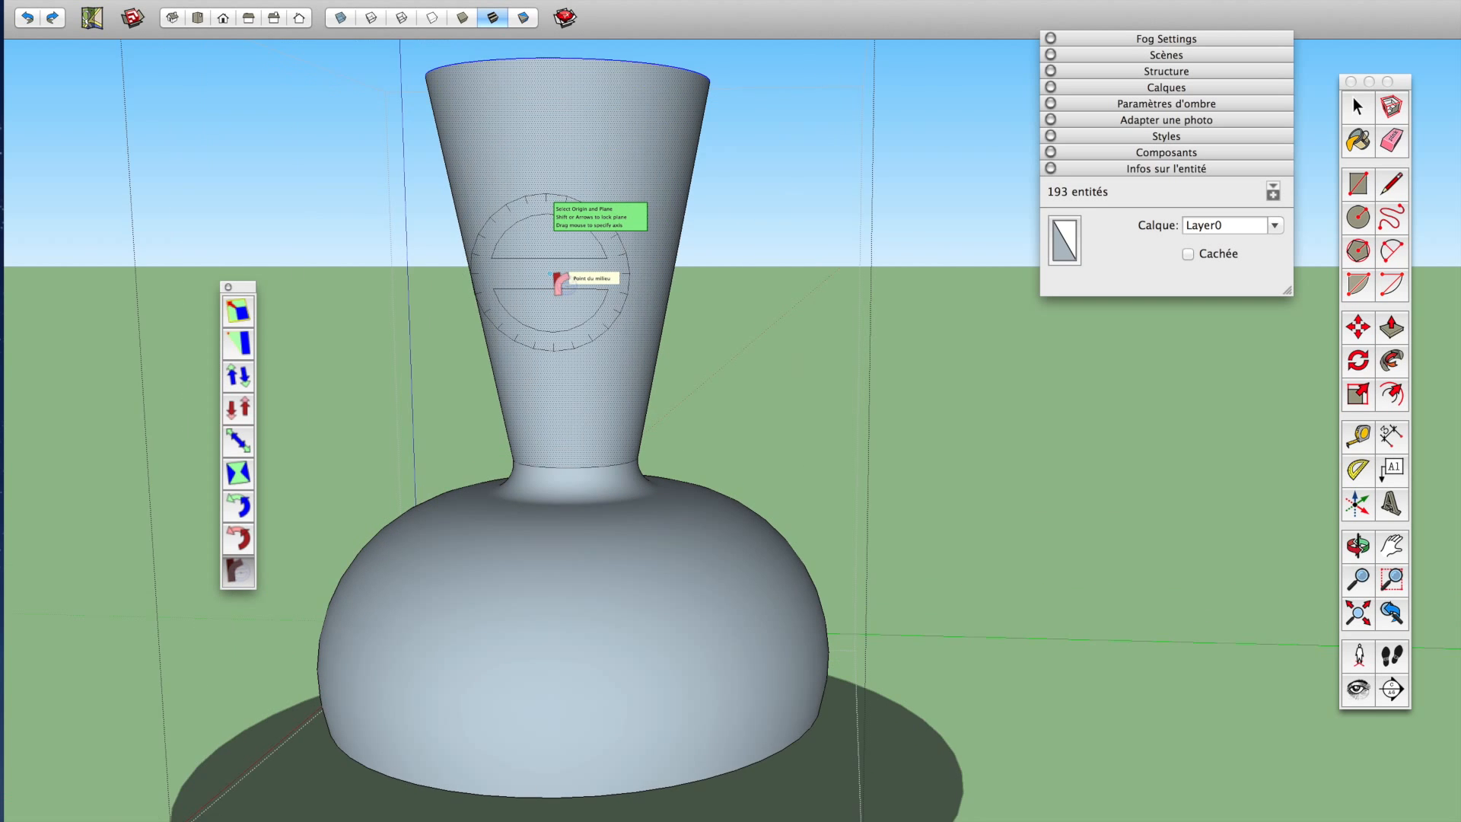
scroll(559, 282, down, 2)
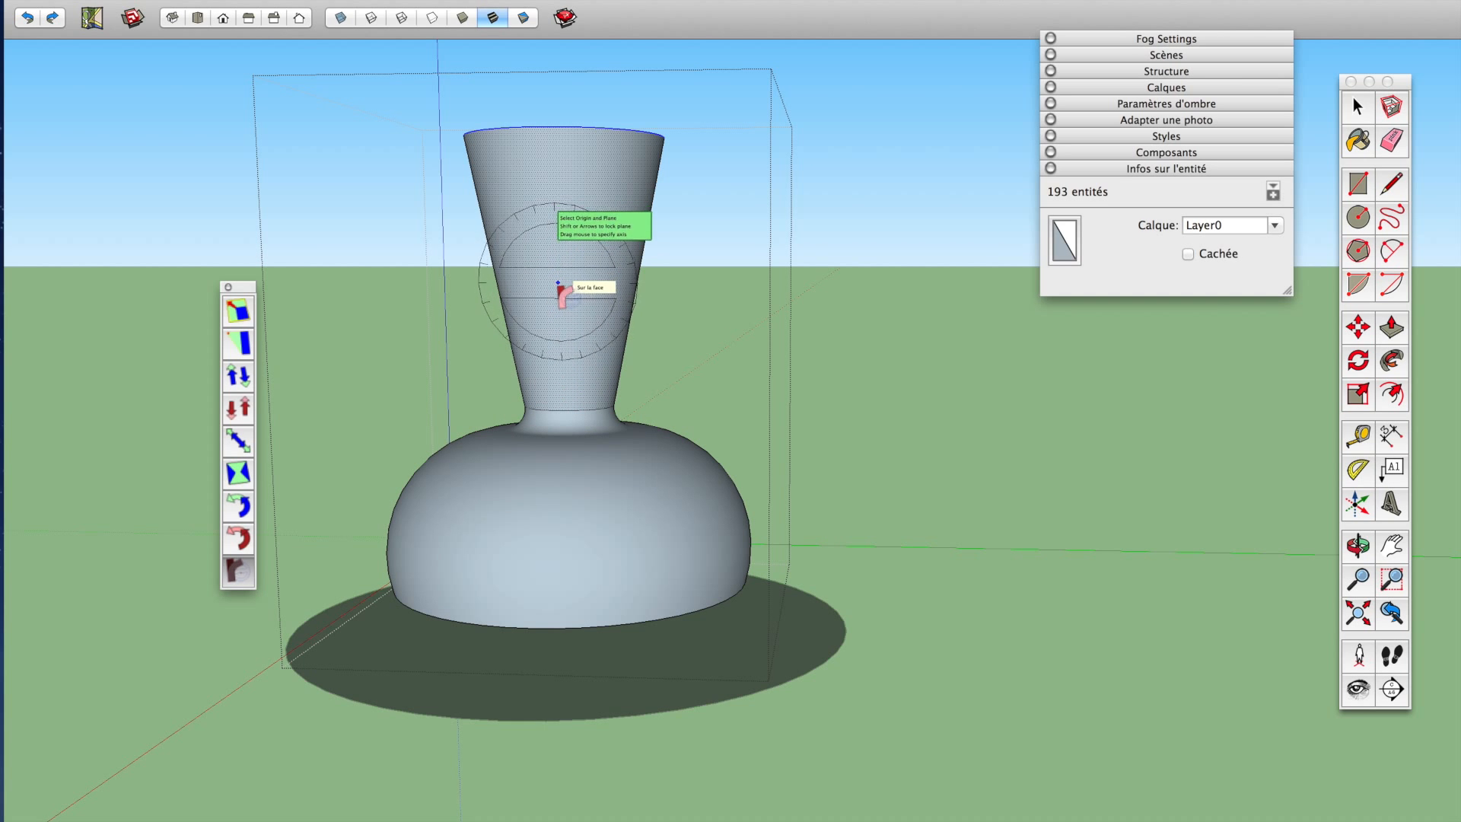
click(559, 287)
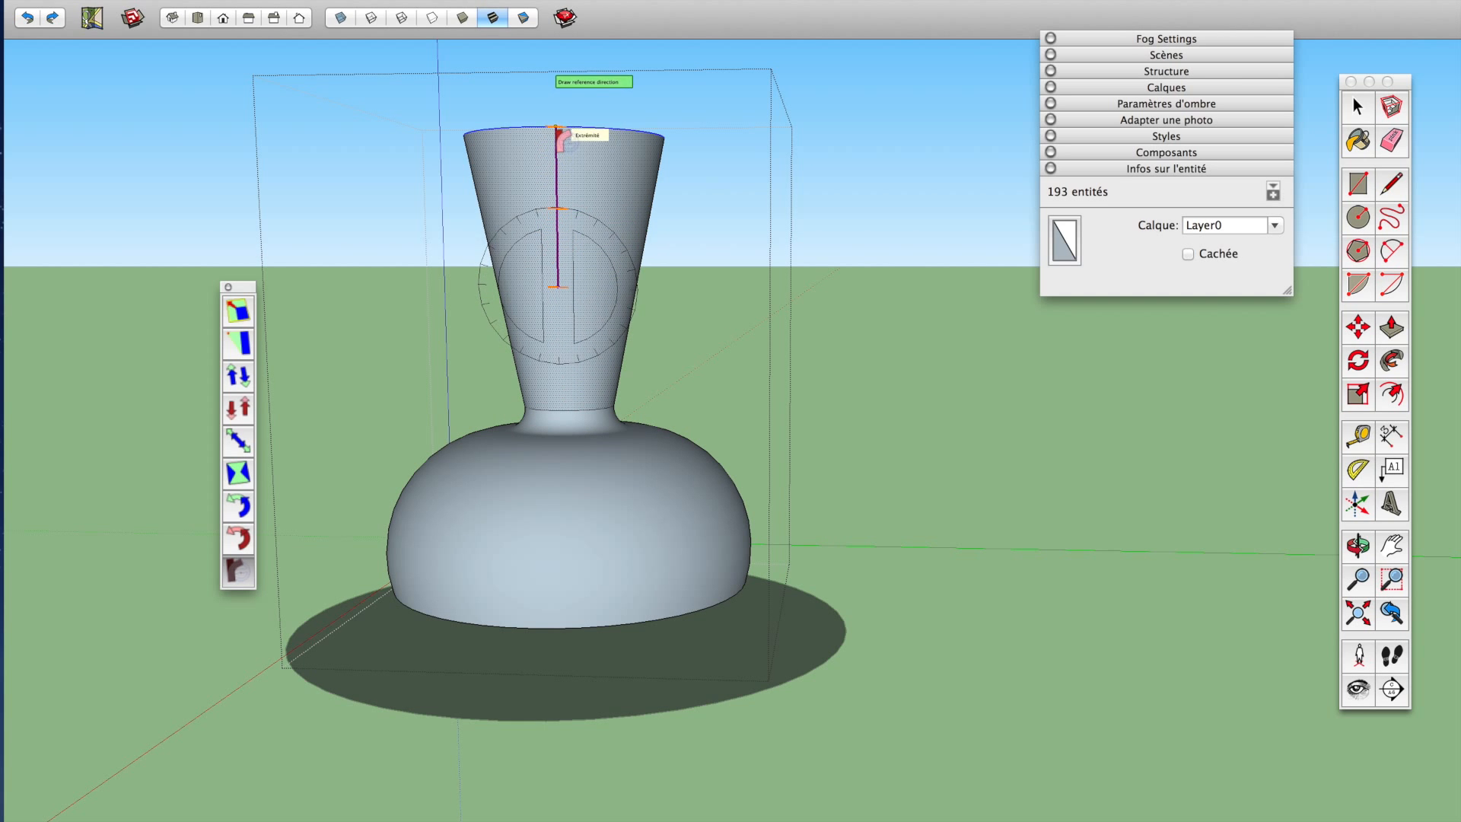
click(556, 126)
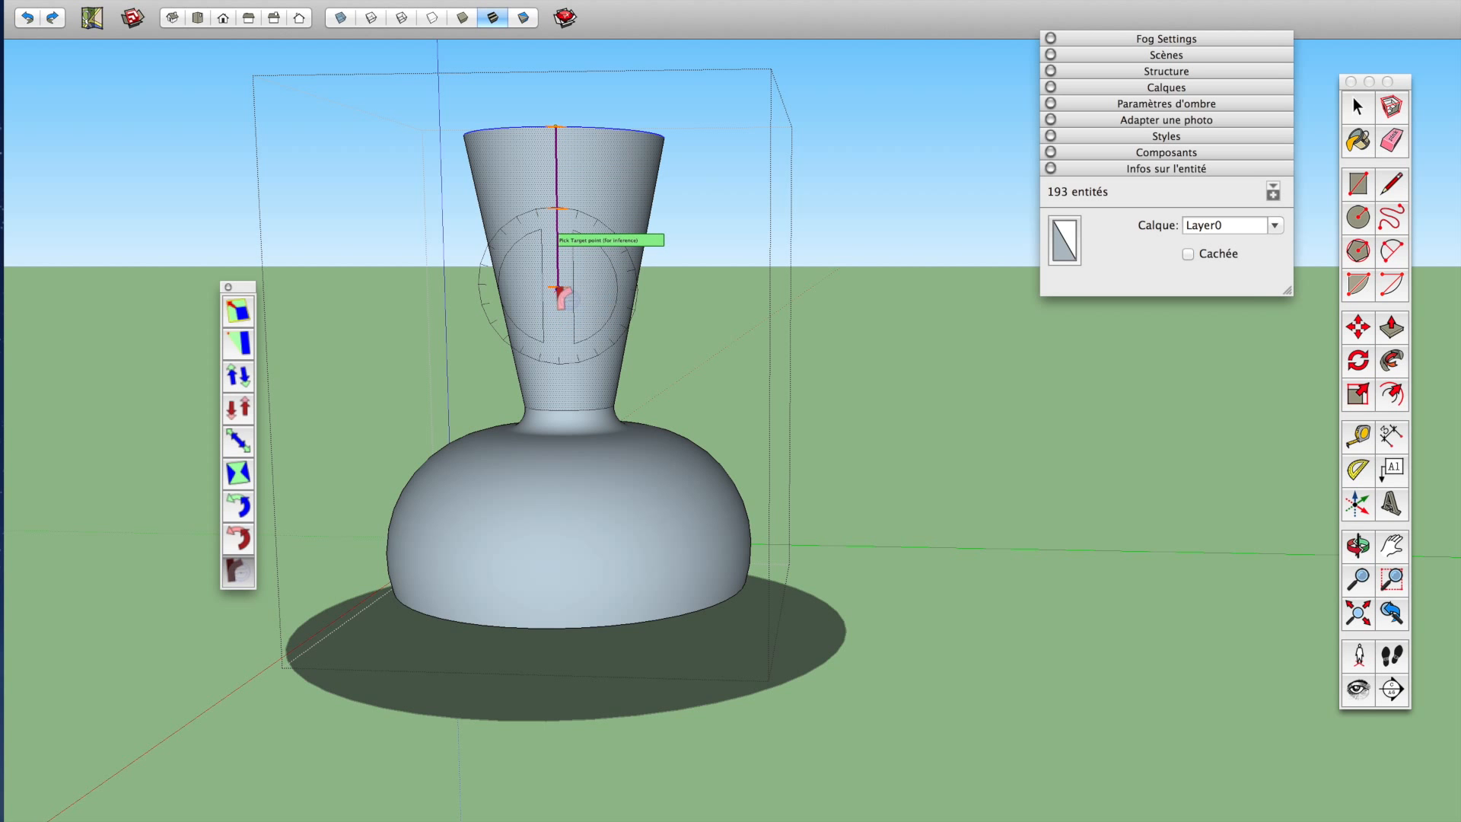
click(562, 297)
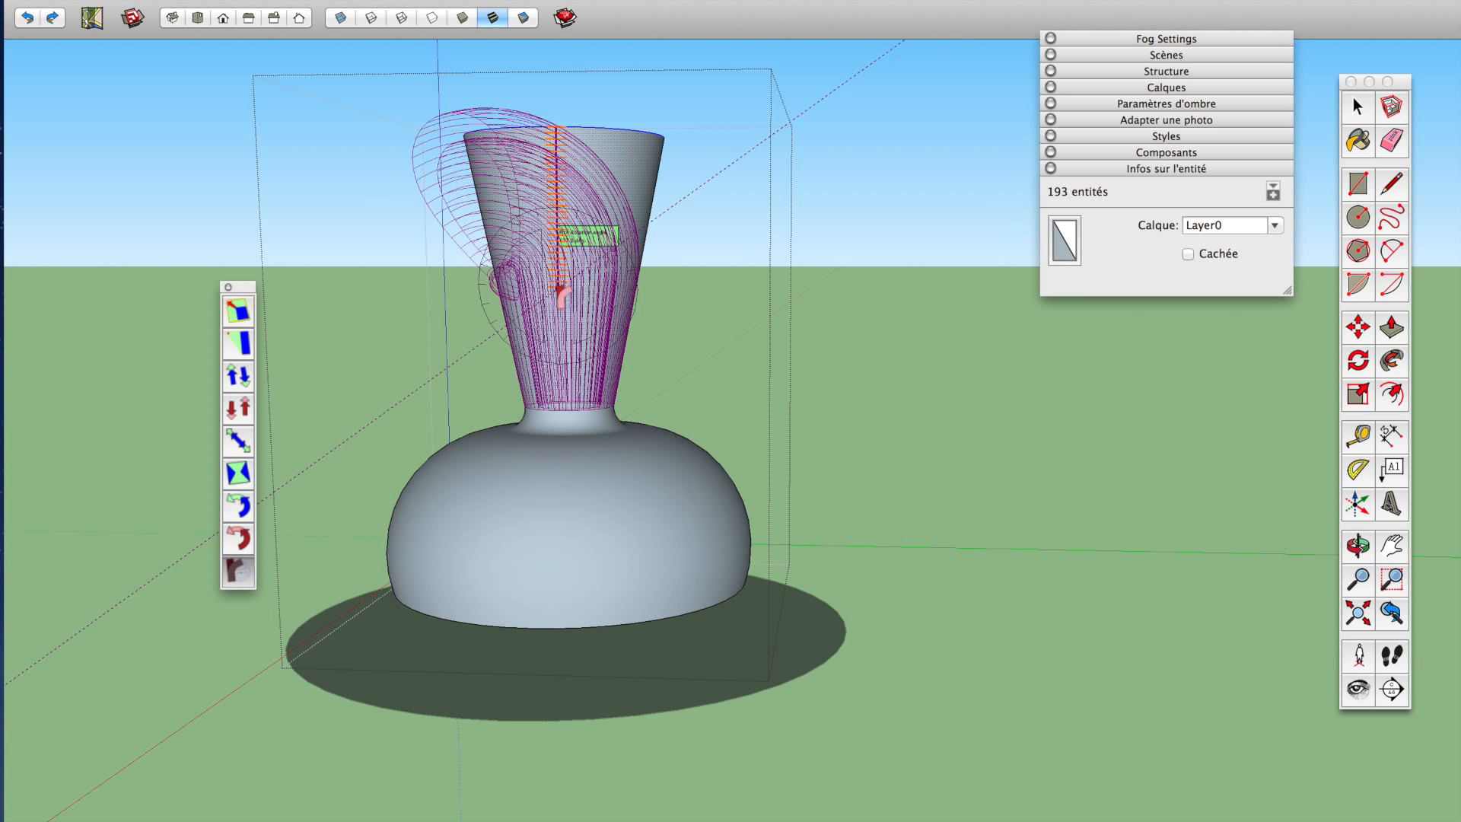
click(657, 187)
key(space)
Inspect the bent neck and its opening, and undo the bend
middle_drag(655, 192, 441, 326)
middle_drag(871, 182, 801, 310)
scroll(685, 221, up, 6)
scroll(785, 169, down, 3)
scroll(775, 167, up, 3)
scroll(763, 216, down, 4)
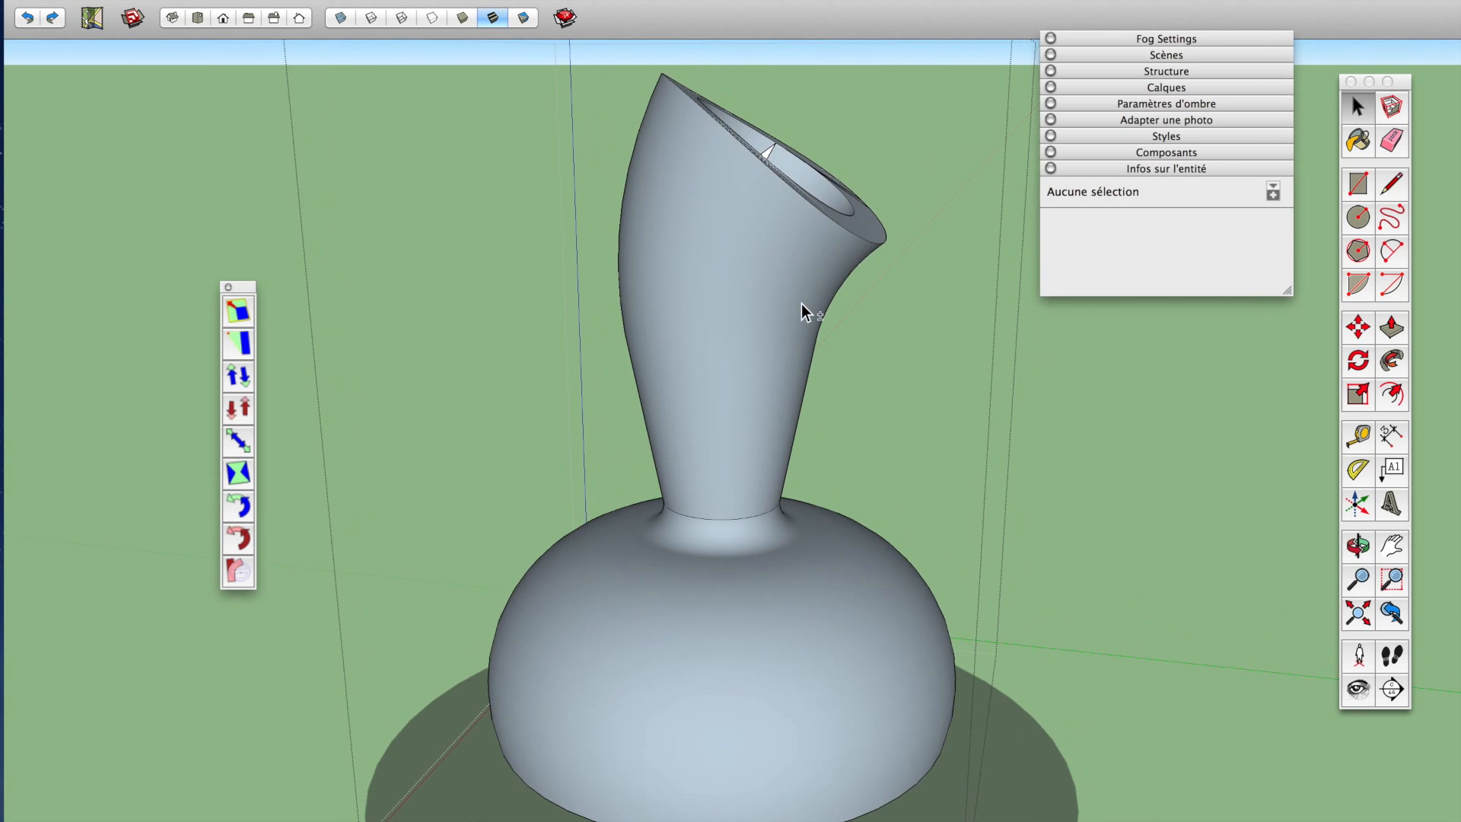
scroll(798, 305, down, 1)
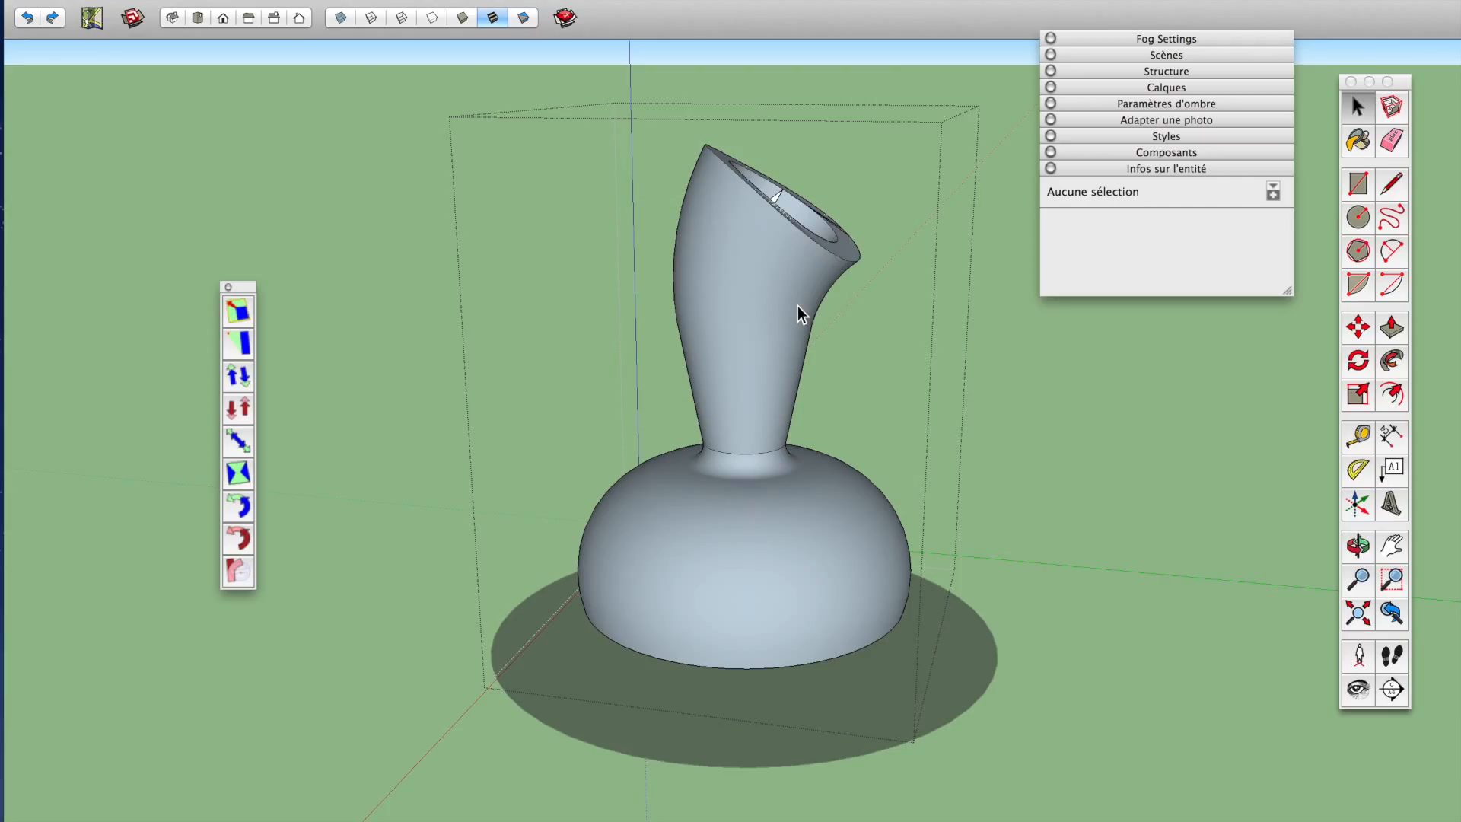
key(super+z)
Open the neck group for editing and select the ring face and edges of its top rim
click(776, 305)
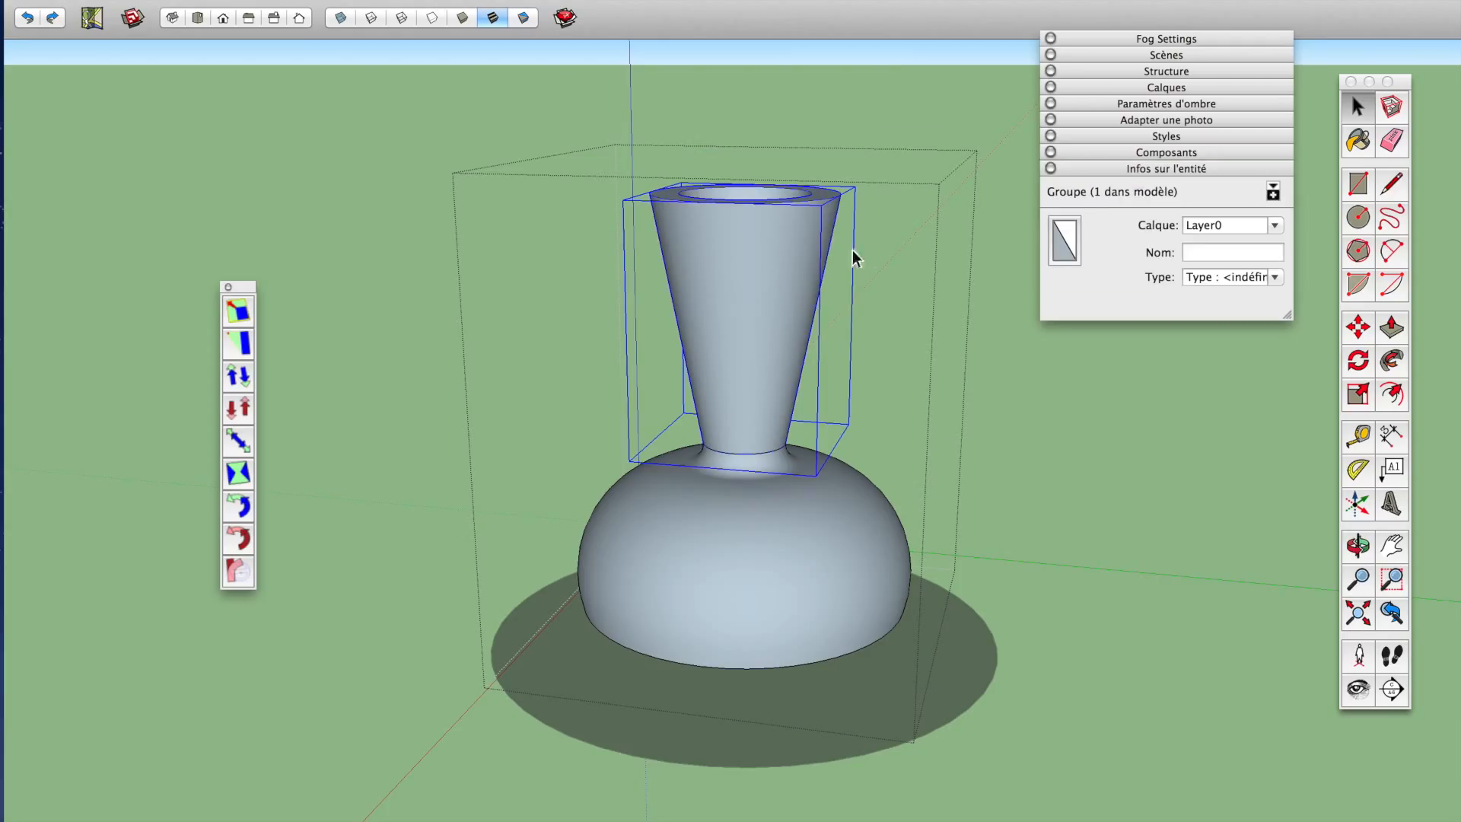
double_click(765, 249)
click(819, 274)
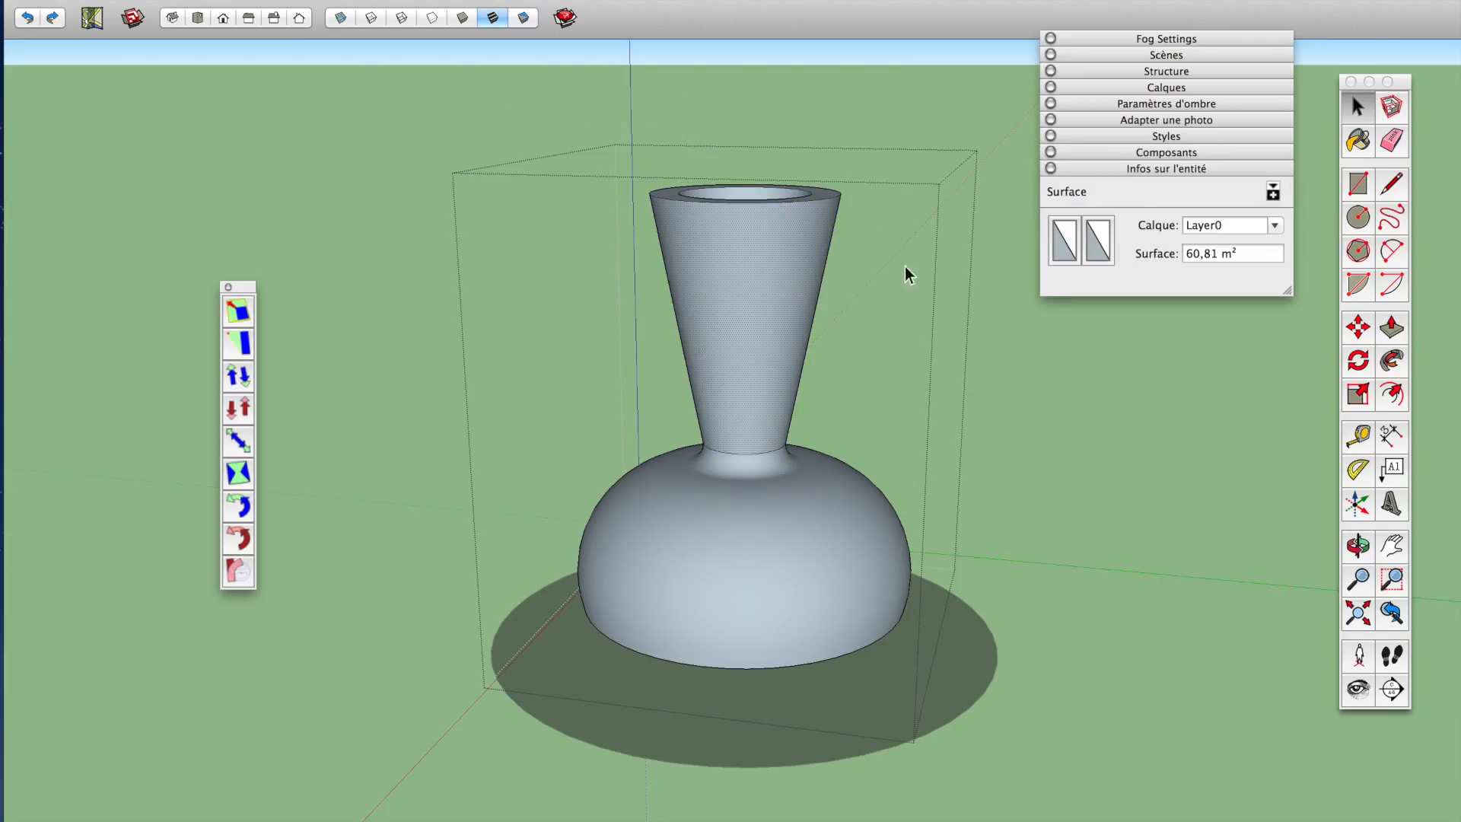
key(super+a)
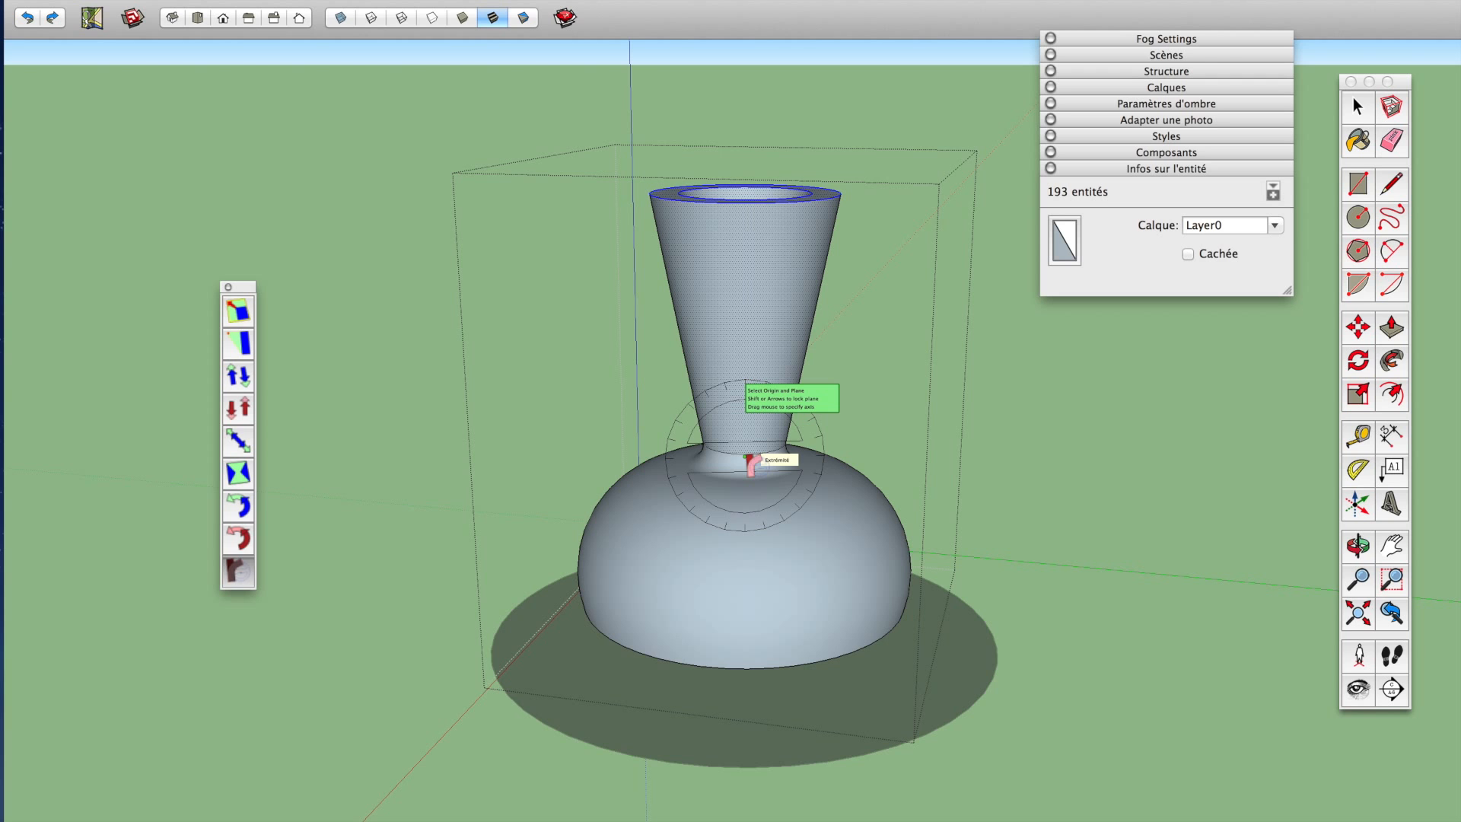
Check the flask's interior in X-ray display and switch back to the opaque display
middle_drag(747, 394, 723, 144)
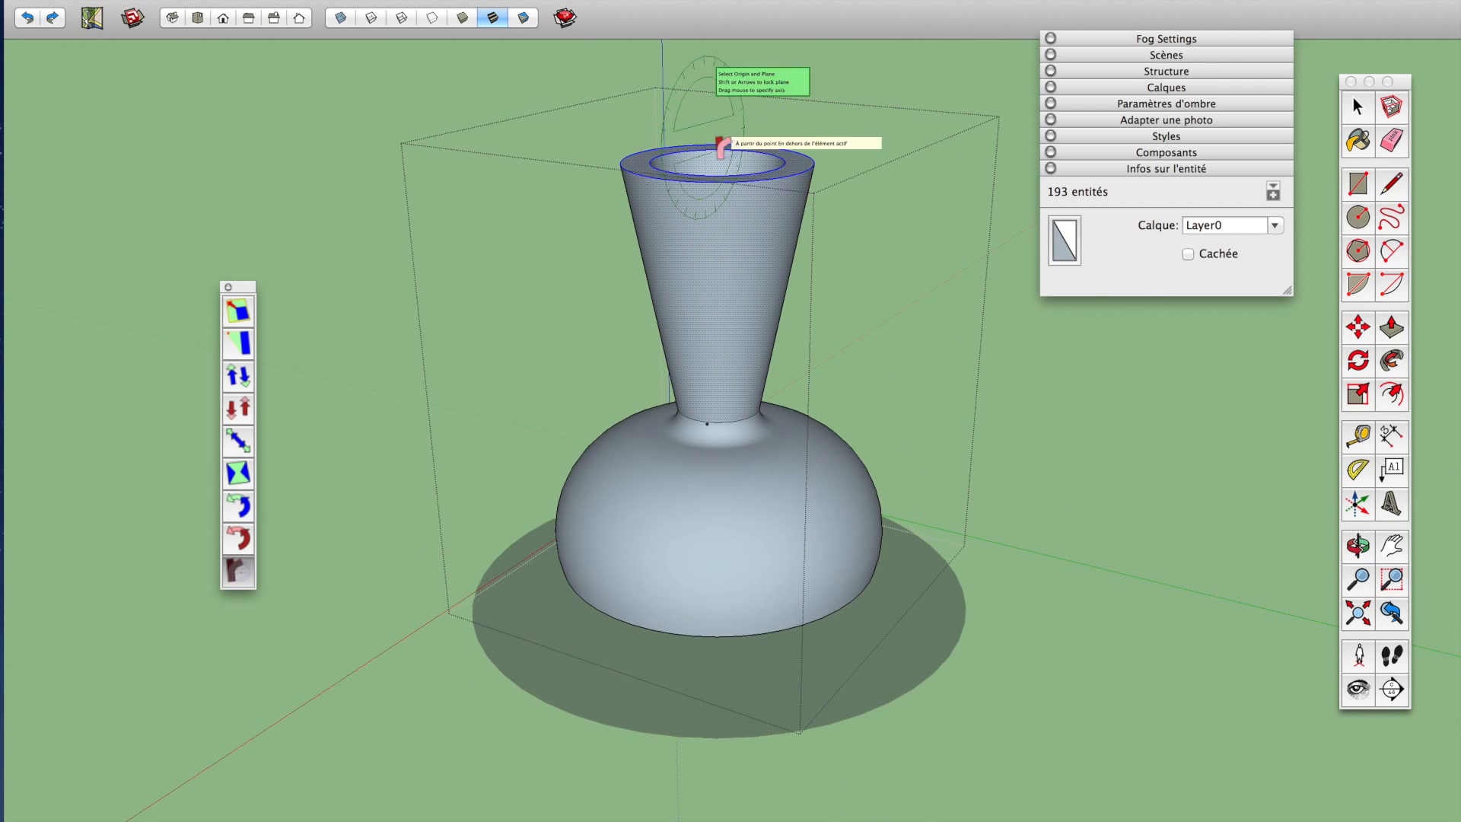
click(342, 19)
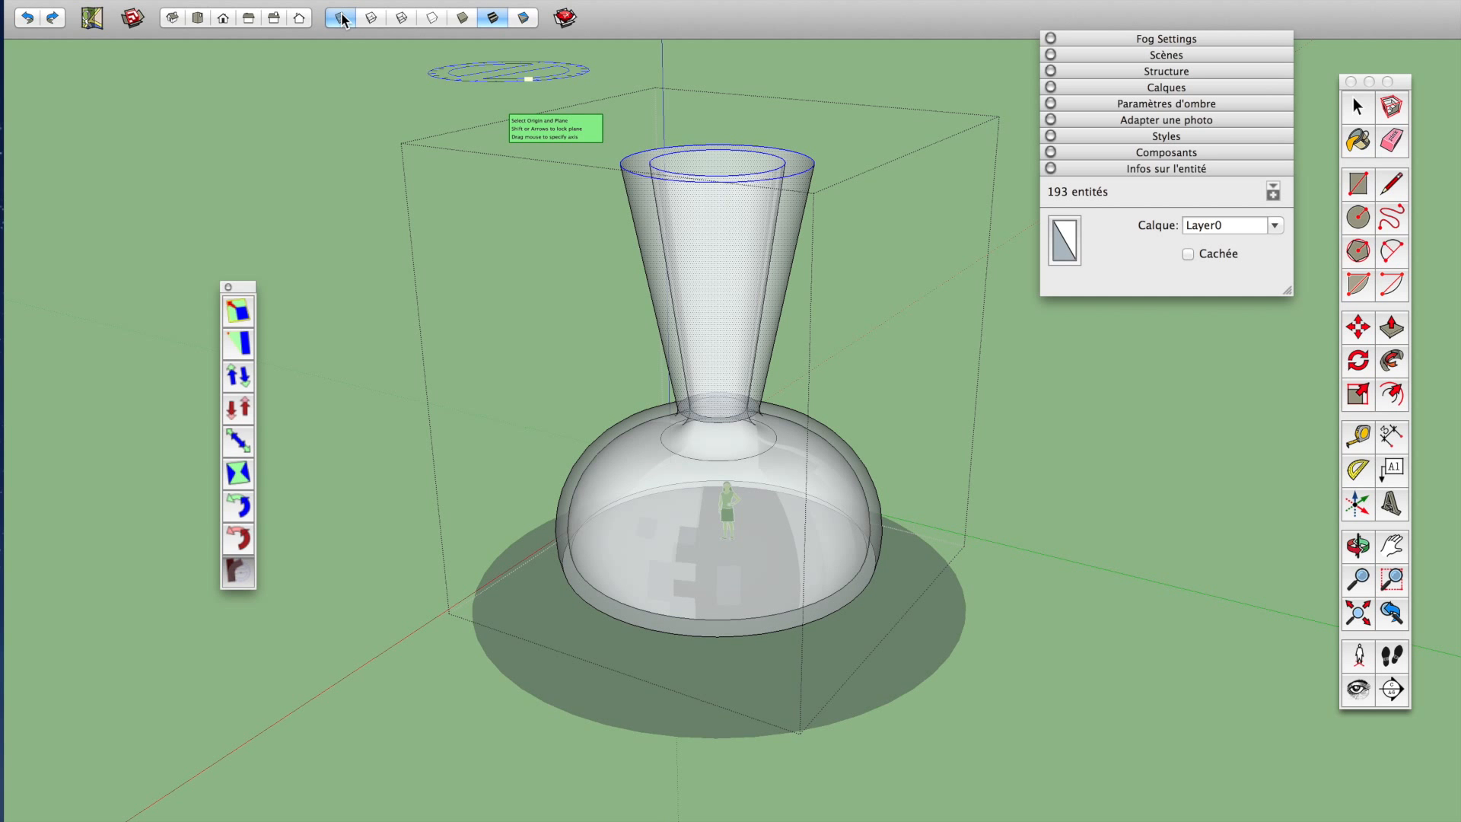
middle_drag(414, 121, 1187, 490)
middle_drag(1263, 335, 996, 372)
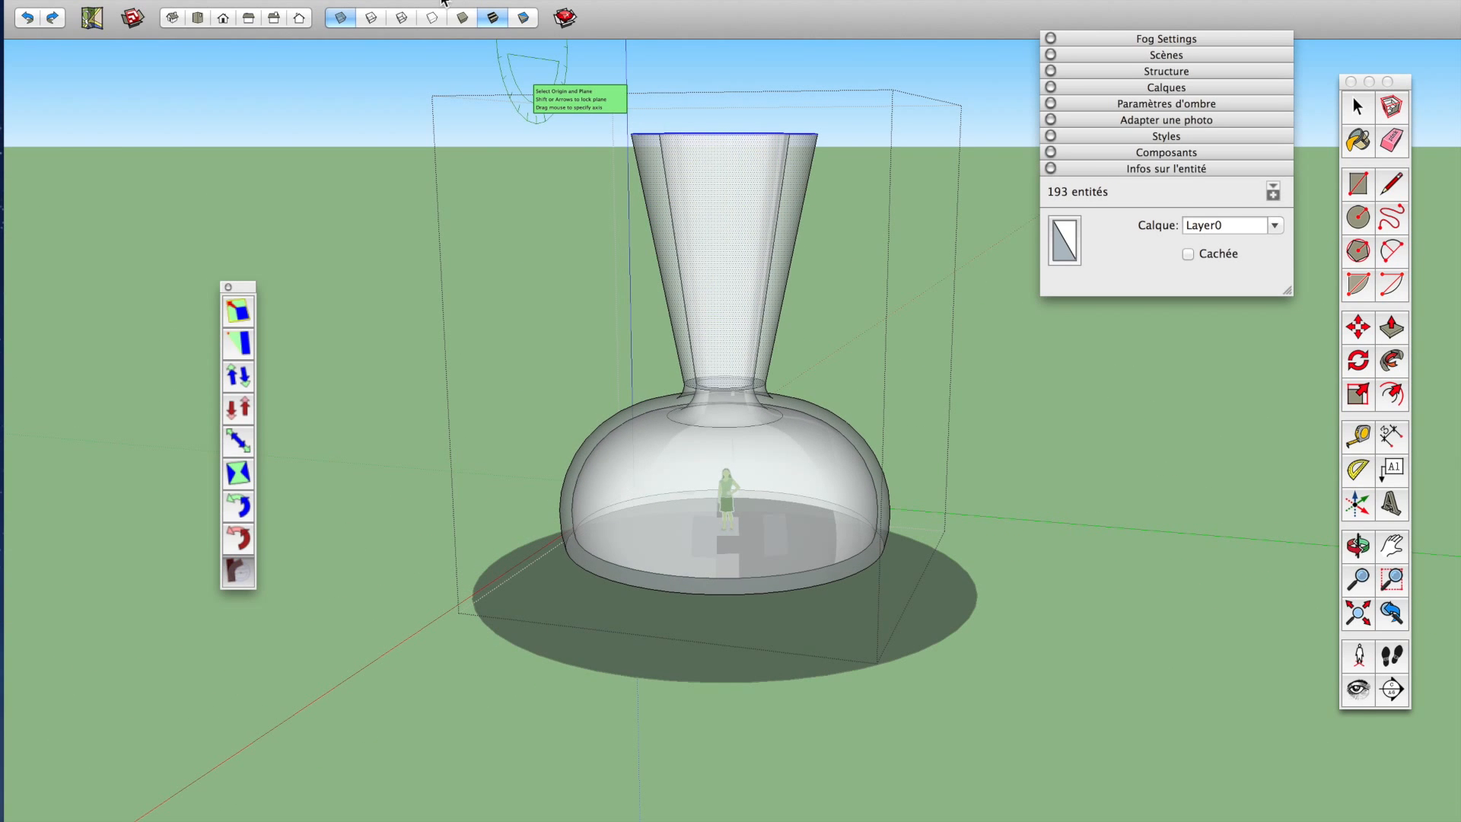
click(341, 17)
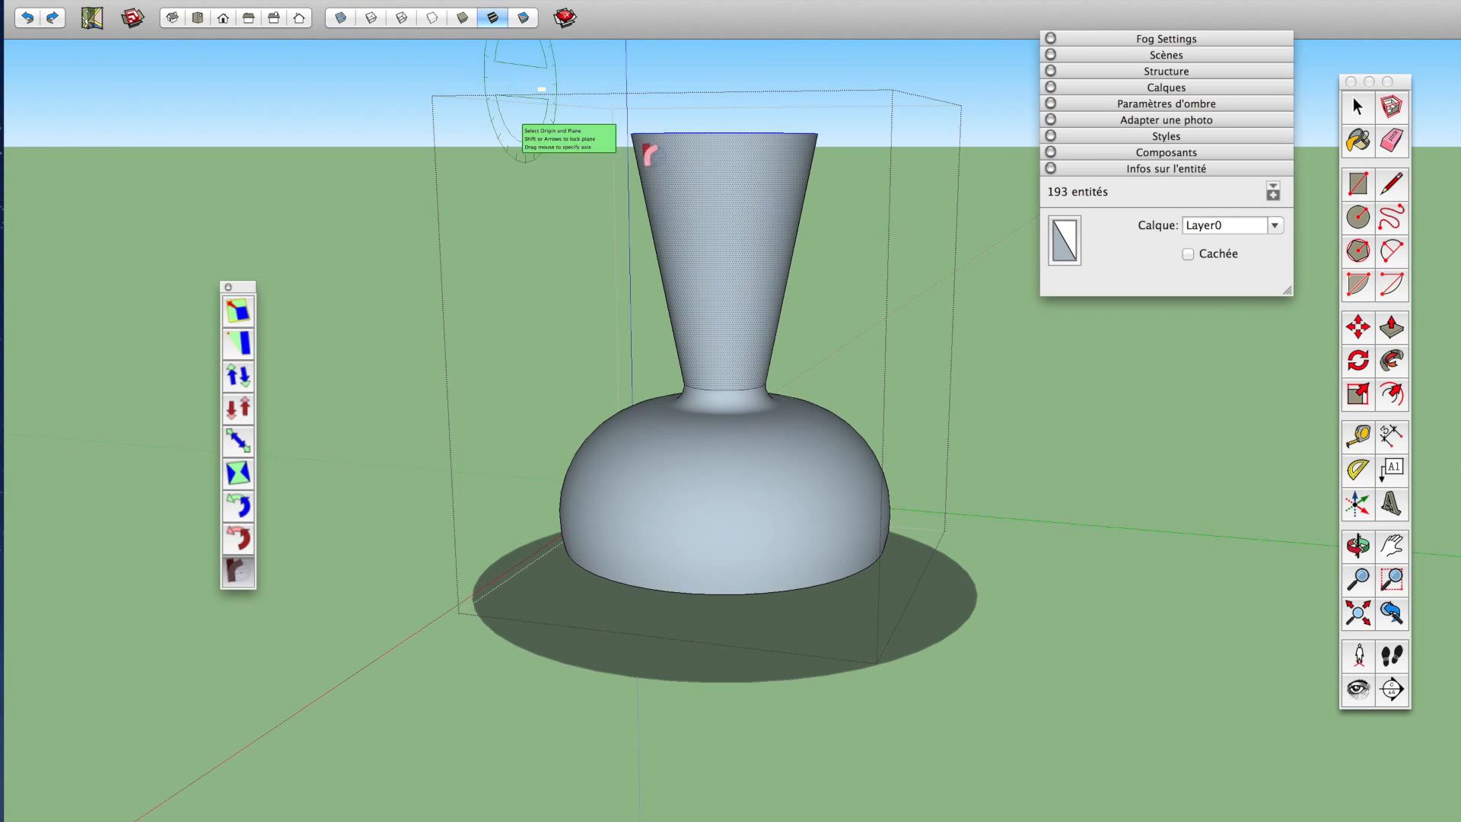
Bend the neck sideways with a radial bend whose origin lies on the seam at the neck's base
click(724, 391)
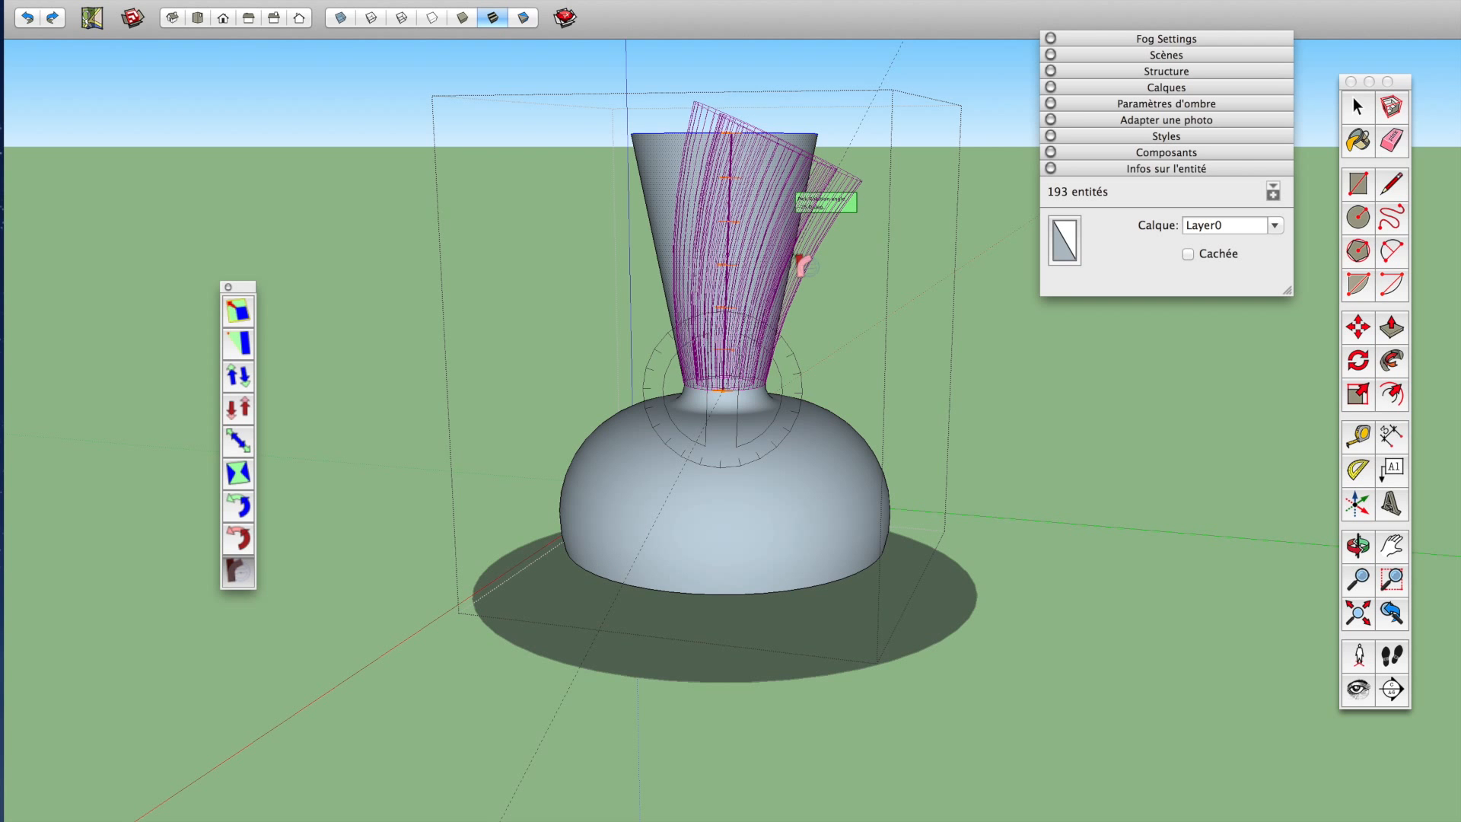
click(803, 261)
middle_drag(805, 261, 586, 335)
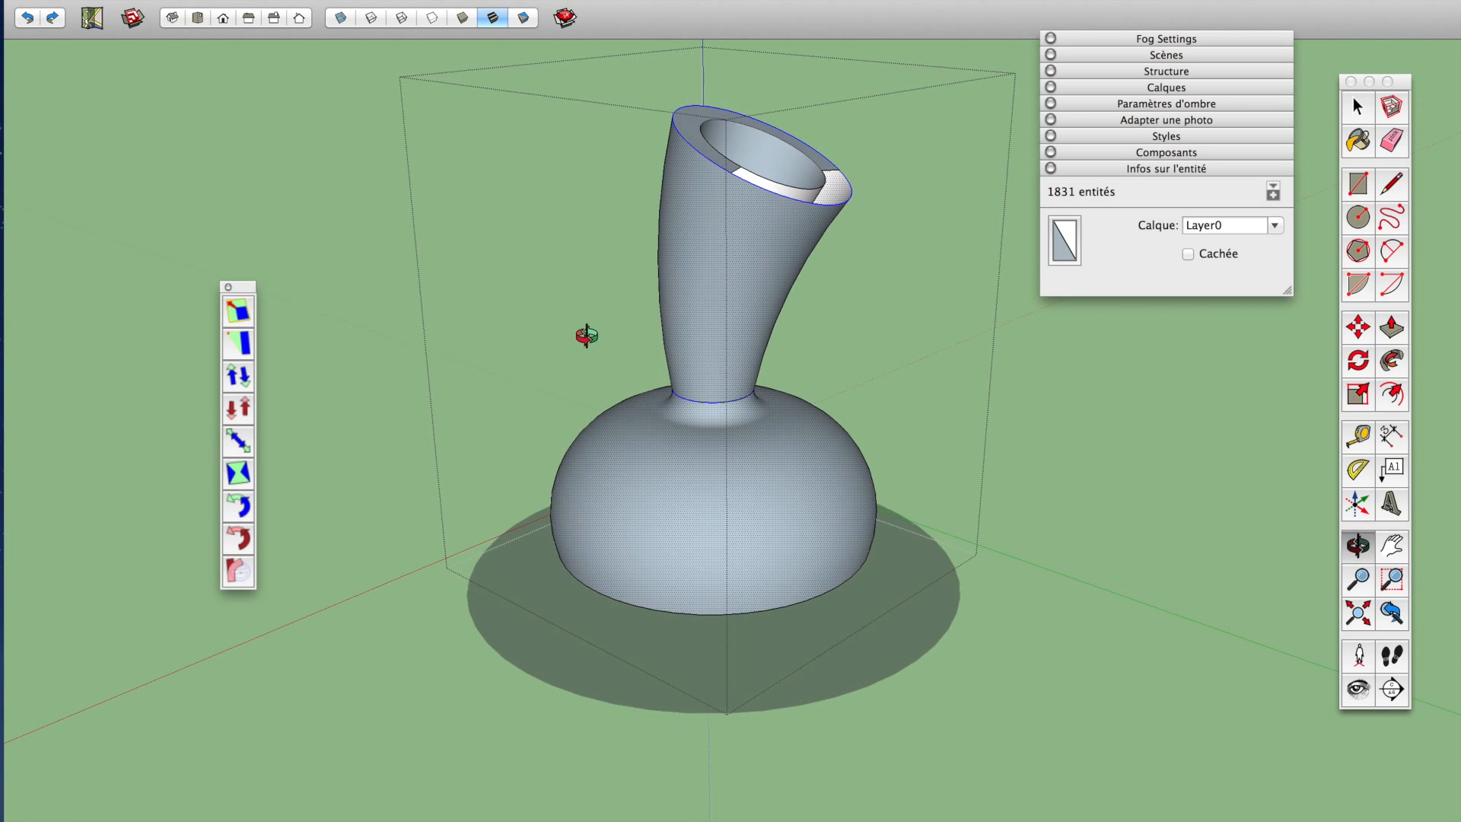
Examine the rim of the bent neck and the inner and outer faces around its opening
click(825, 169)
click(824, 166)
scroll(823, 164, up, 5)
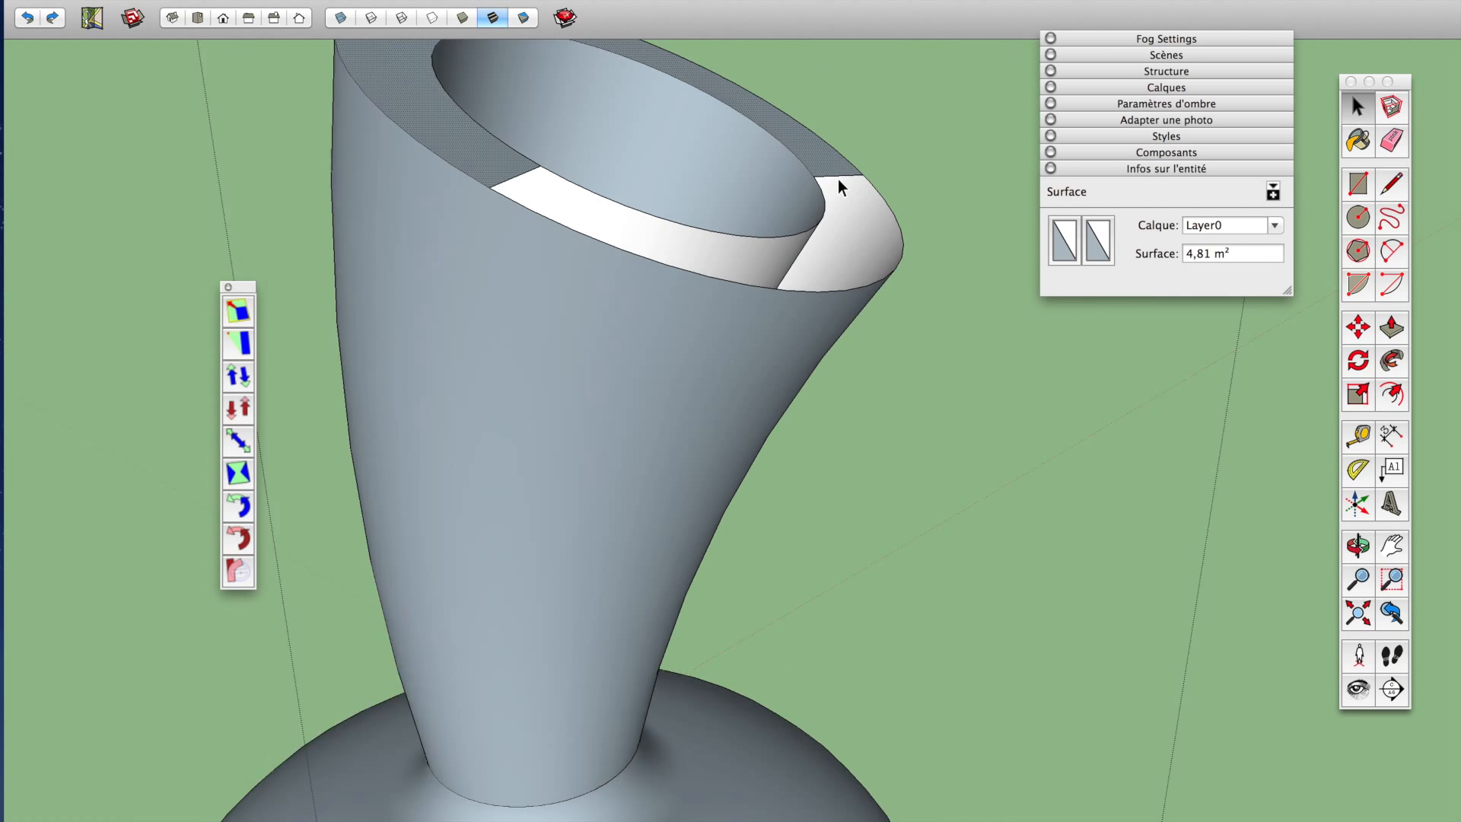
middle_drag(837, 179, 796, 322)
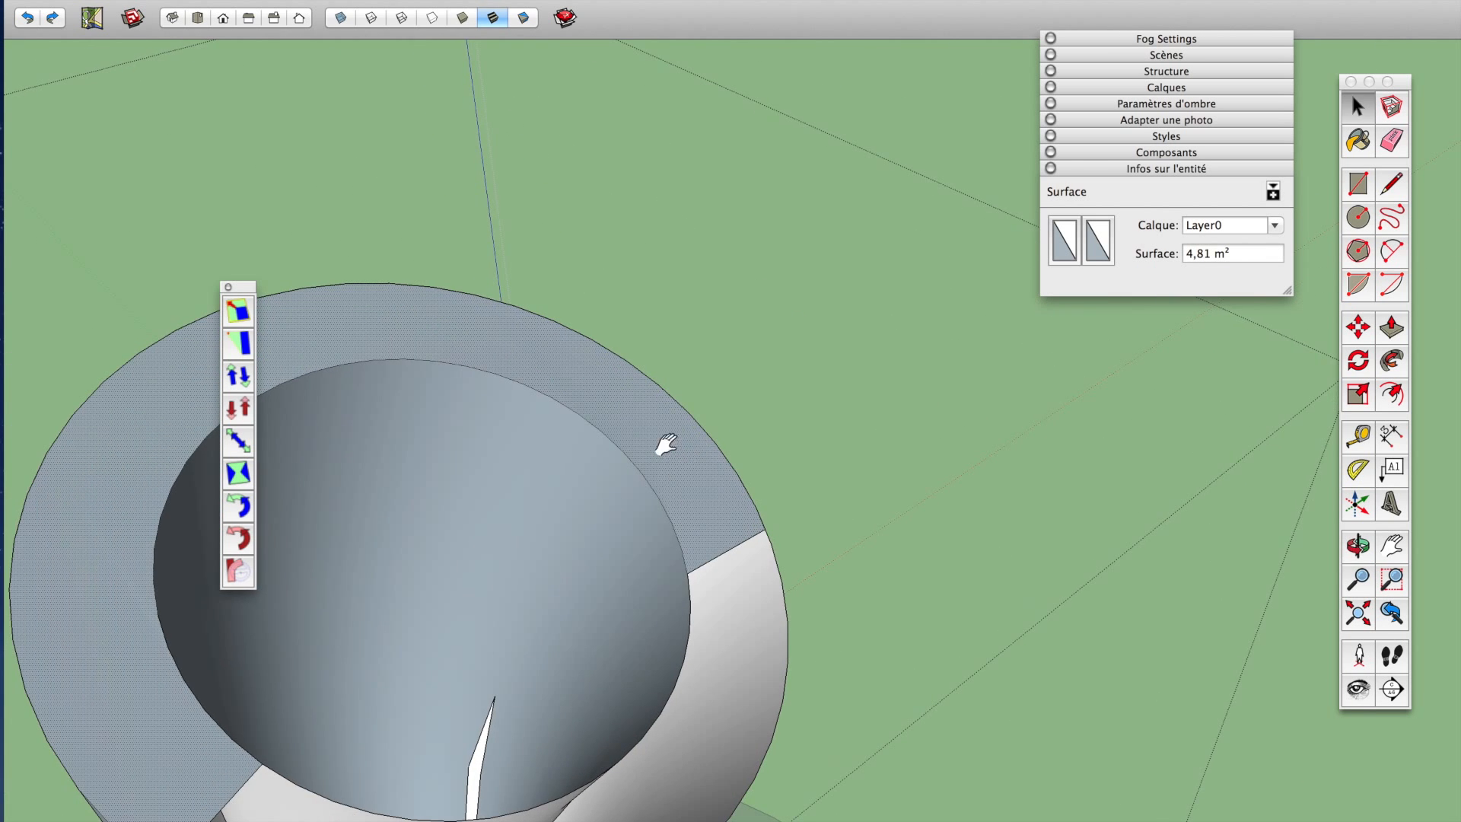
middle_drag(666, 445, 714, 390)
click(837, 522)
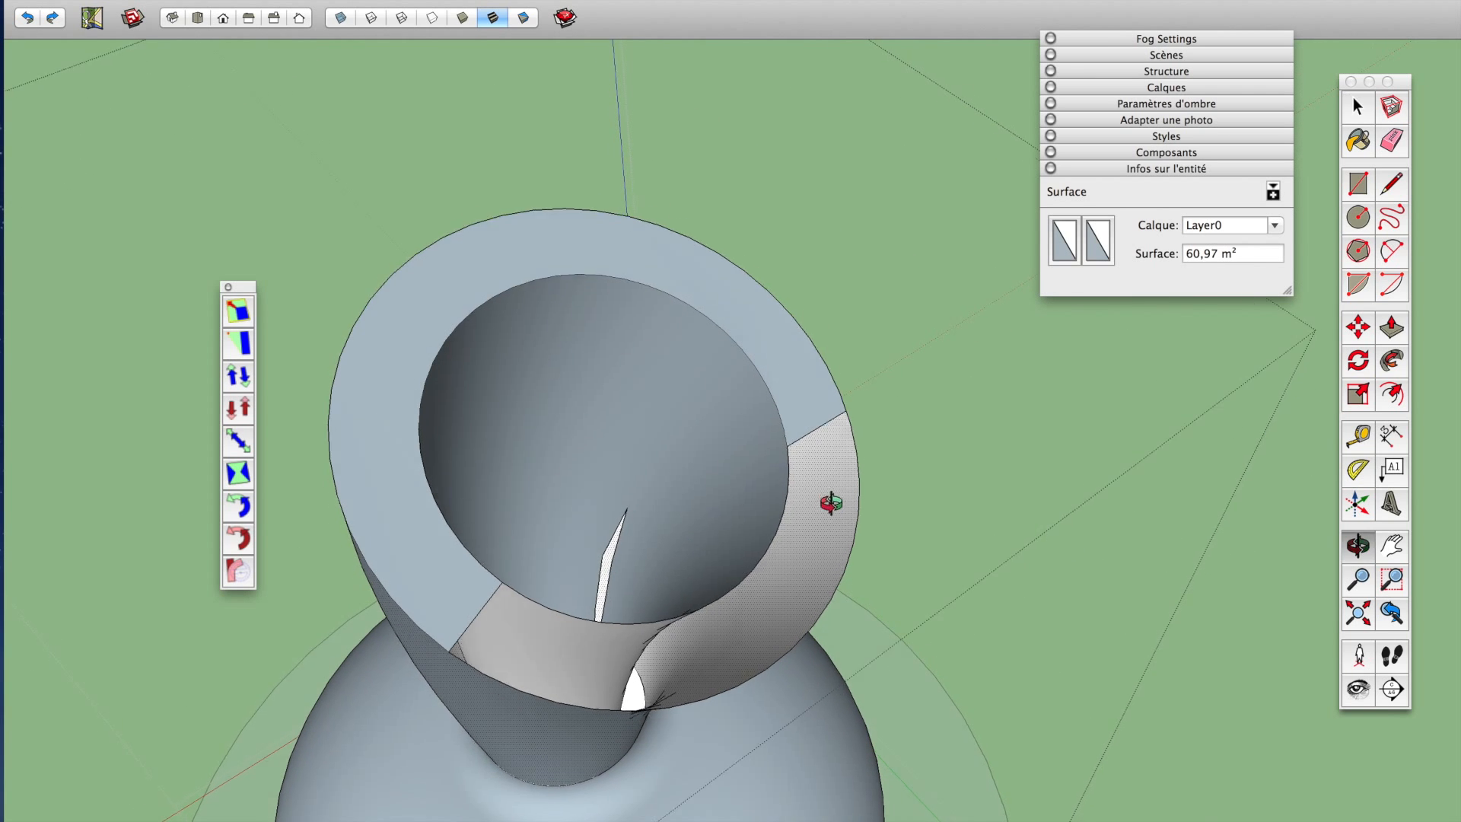
scroll(837, 479, up, 4)
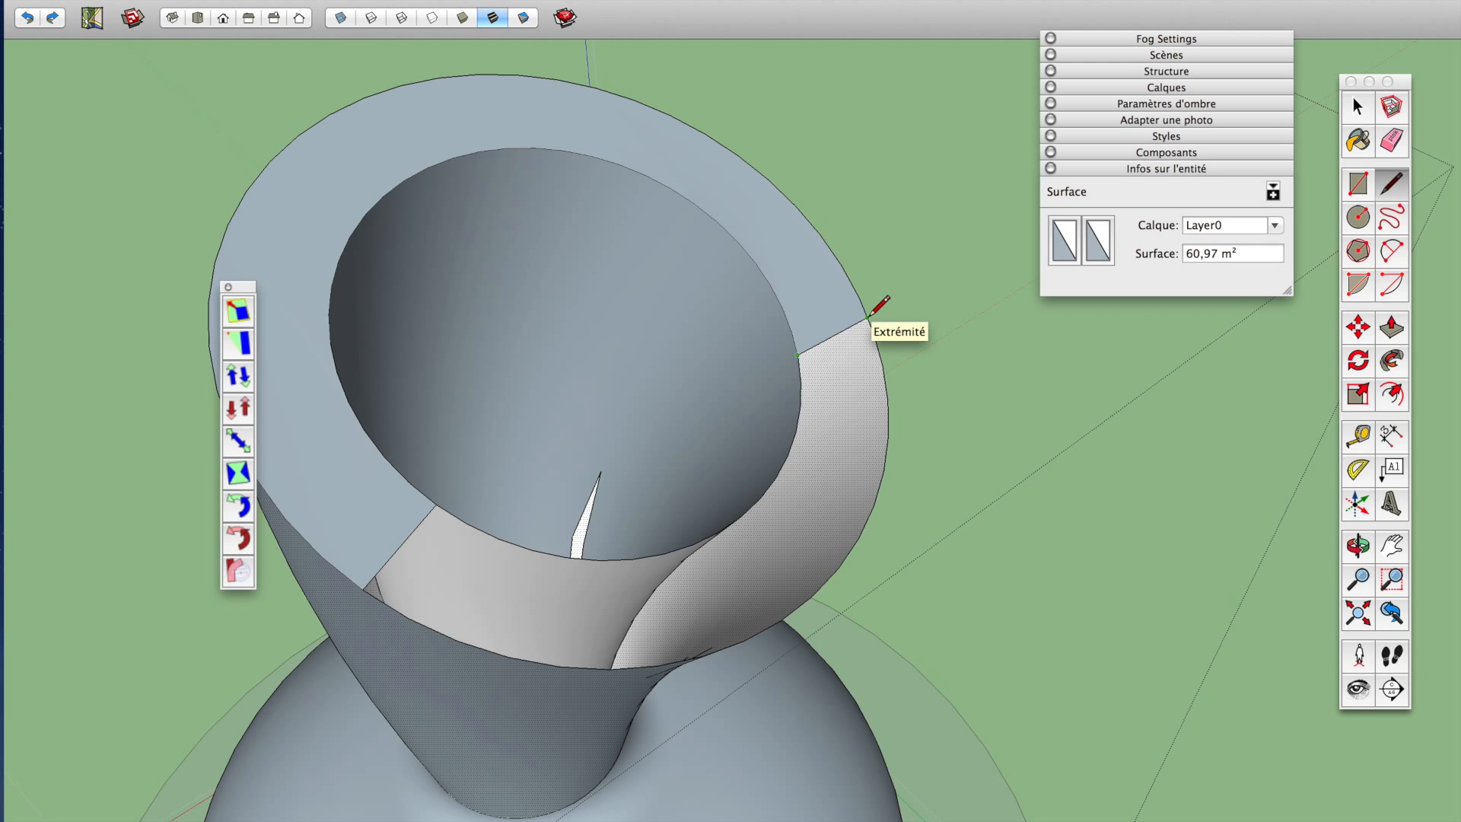
key(space)
click(843, 318)
scroll(843, 318, down, 5)
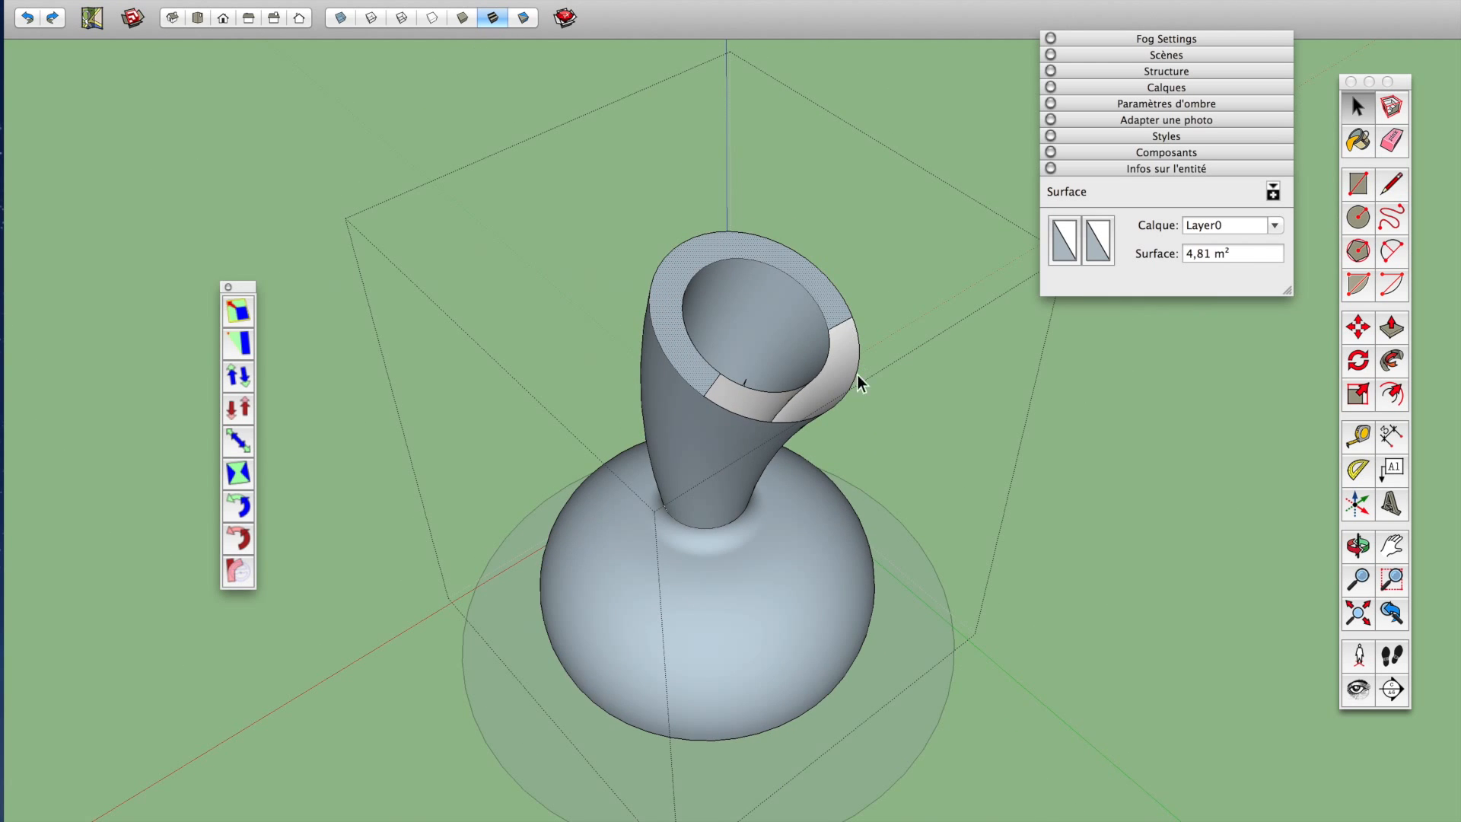
click(712, 493)
middle_drag(712, 491, 814, 295)
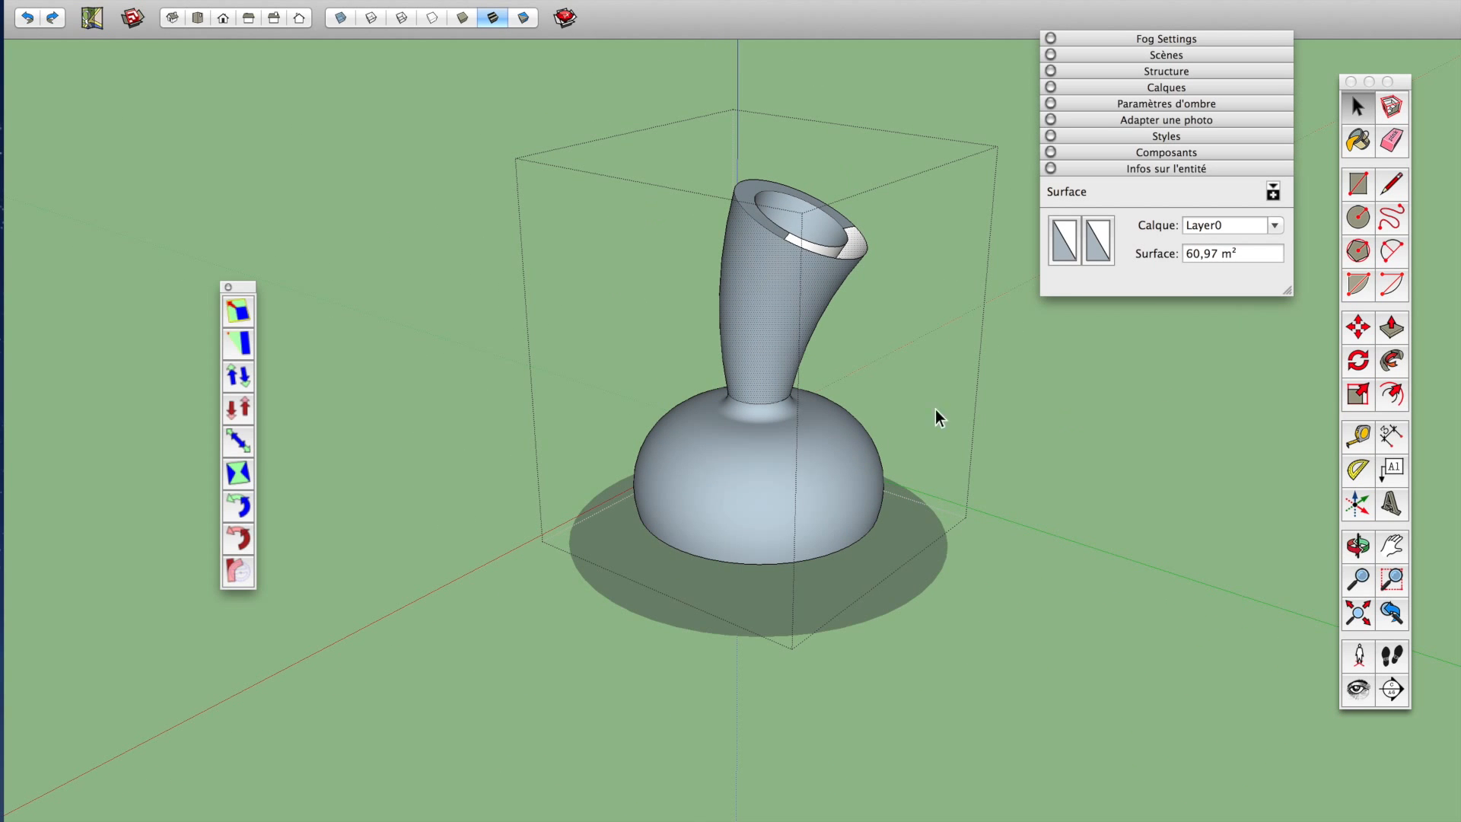
Explode the bent flask's group and inspect the faces of its rim
click(923, 380)
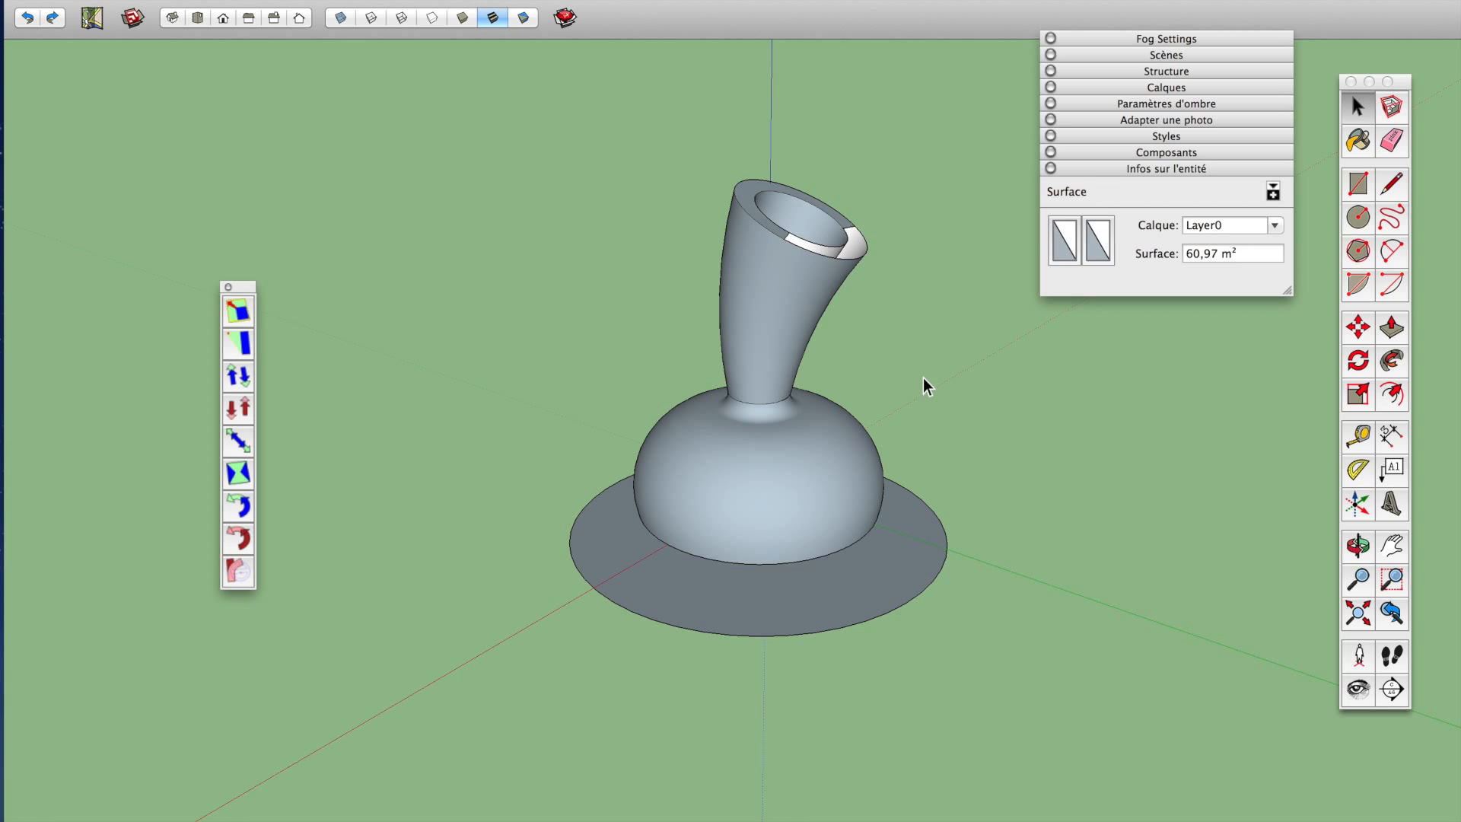
click(788, 371)
right_click(788, 372)
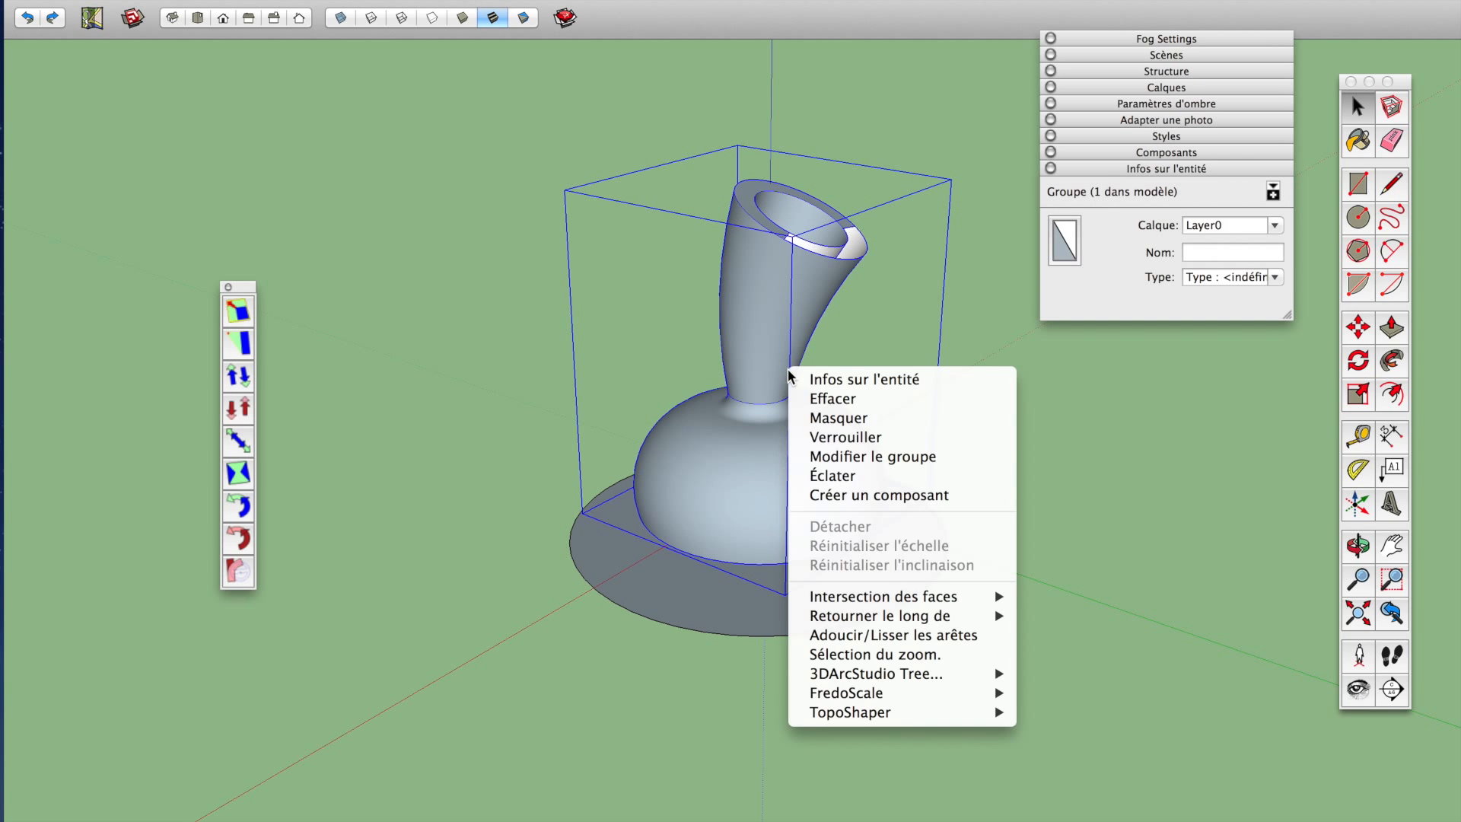
click(860, 477)
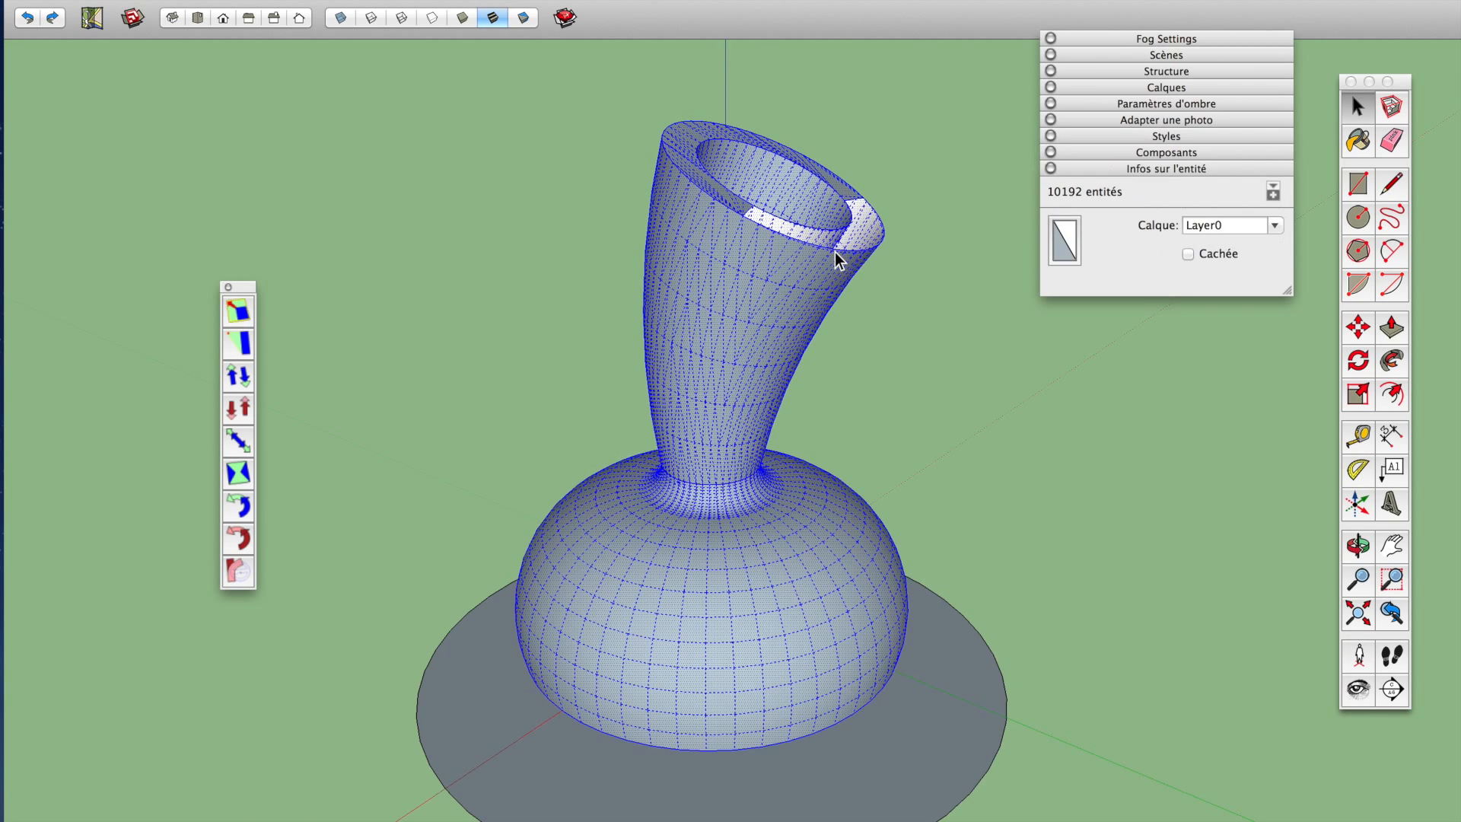
middle_drag(834, 252, 851, 294)
scroll(995, 254, up, 3)
click(995, 254)
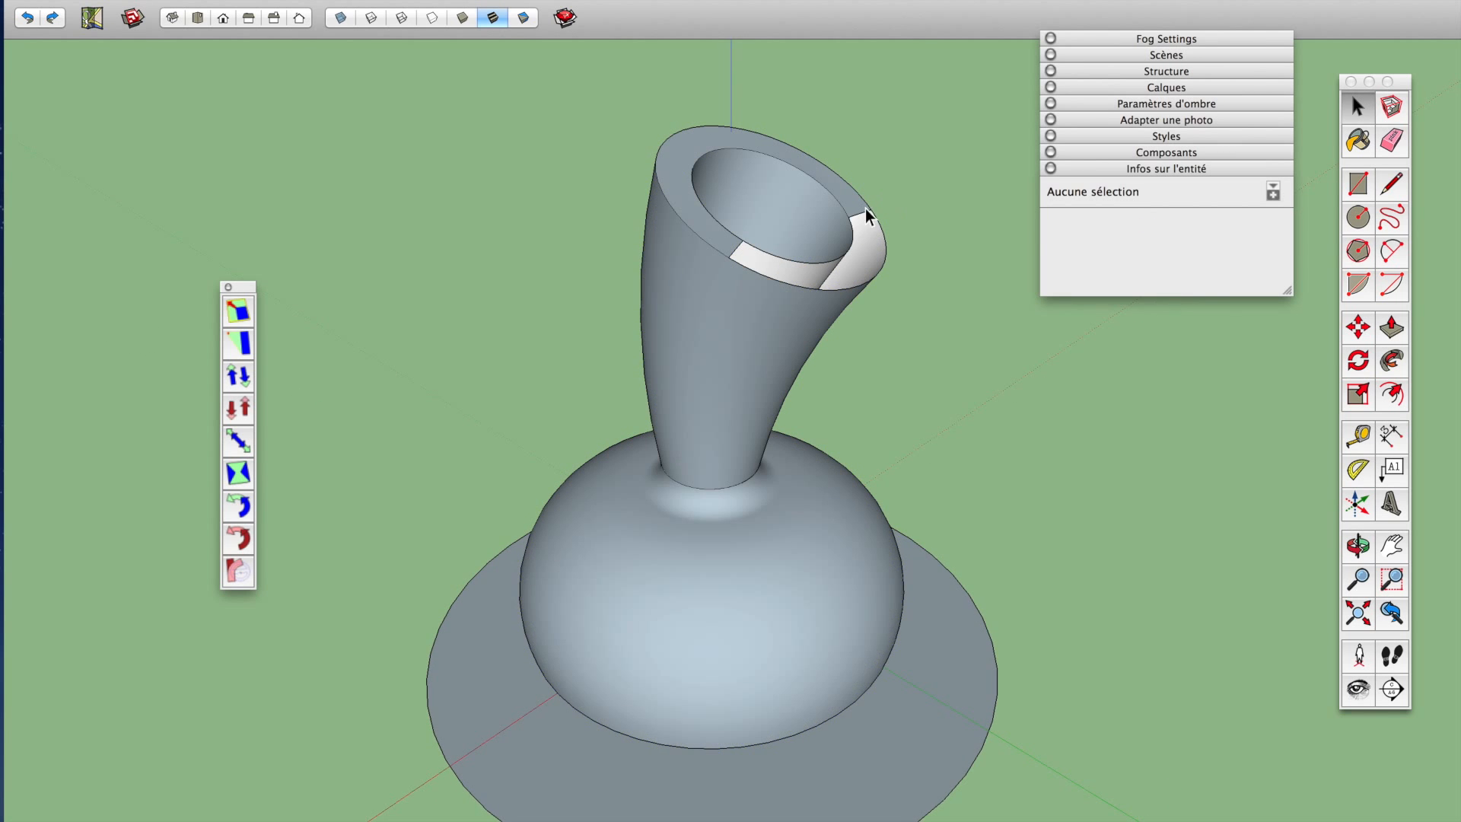
scroll(864, 213, up, 3)
Undo the exploding of the flask group and the radial bend of its neck
key(super+z)
key(super+z)
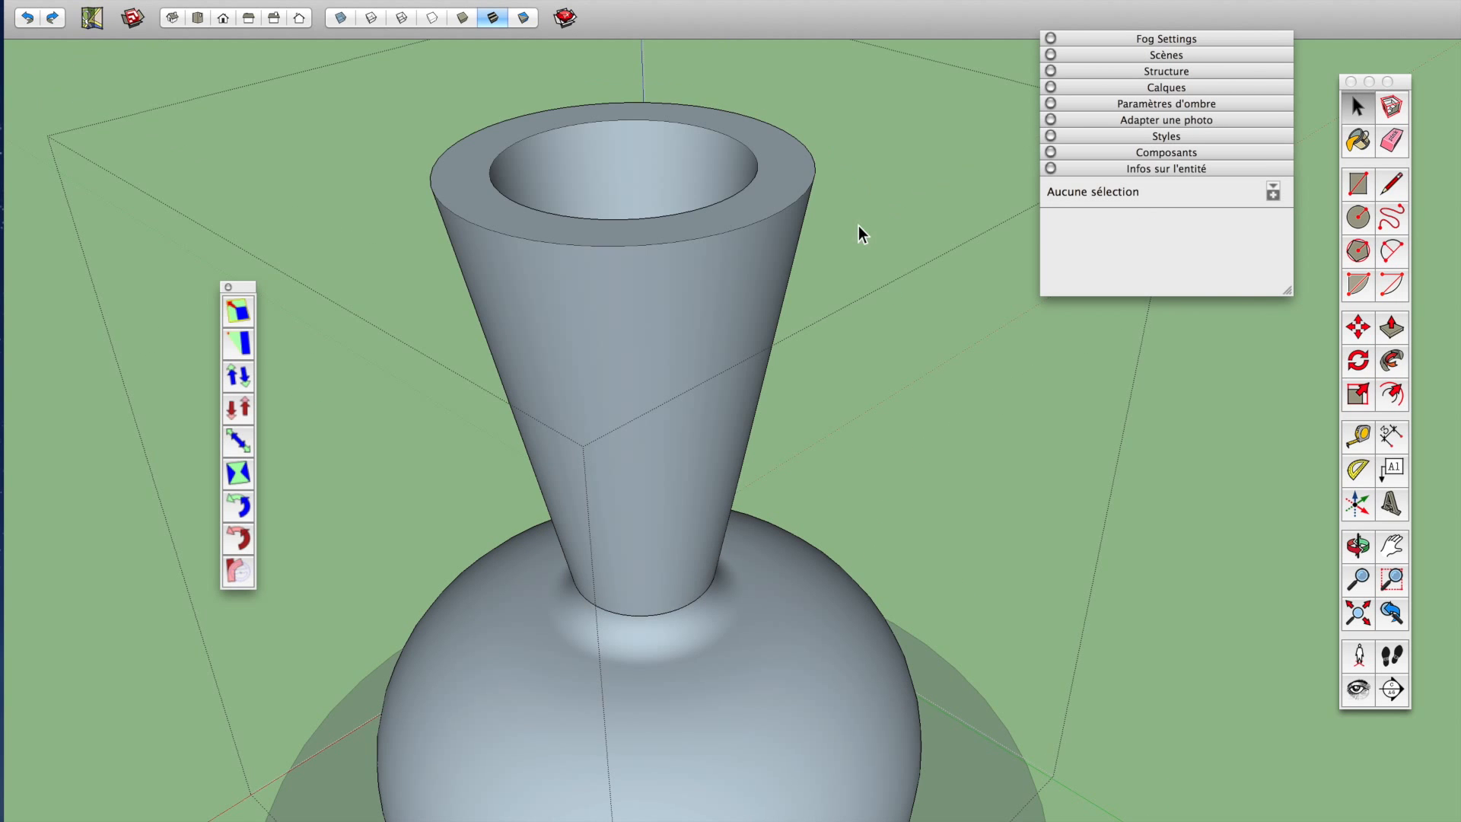
middle_drag(622, 348, 676, 371)
click(680, 228)
double_click(676, 371)
scroll(710, 335, down, 3)
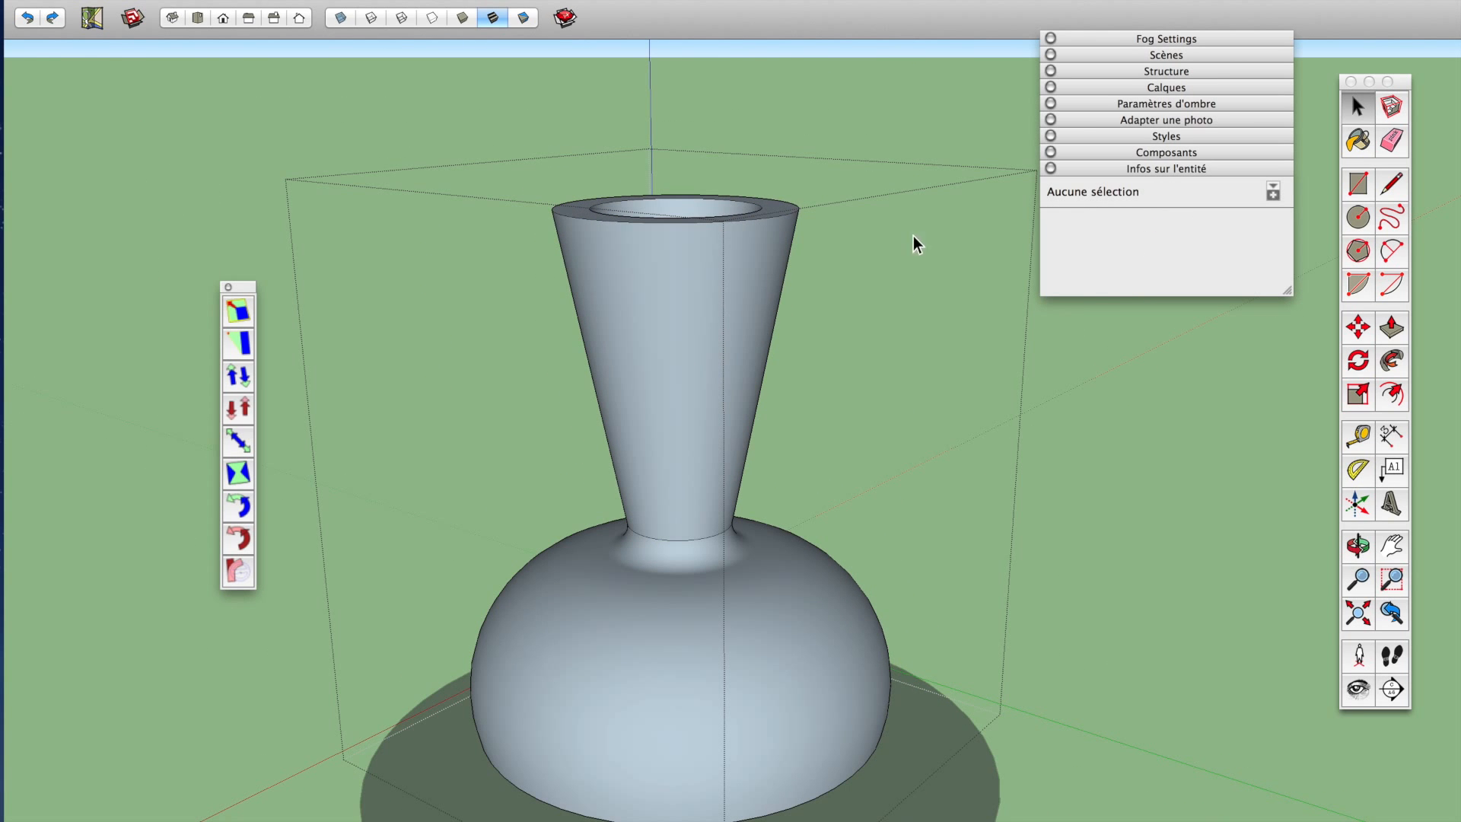
Close the flask group and check in its entity information whether it counts as a solid
drag(642, 130, 516, 115)
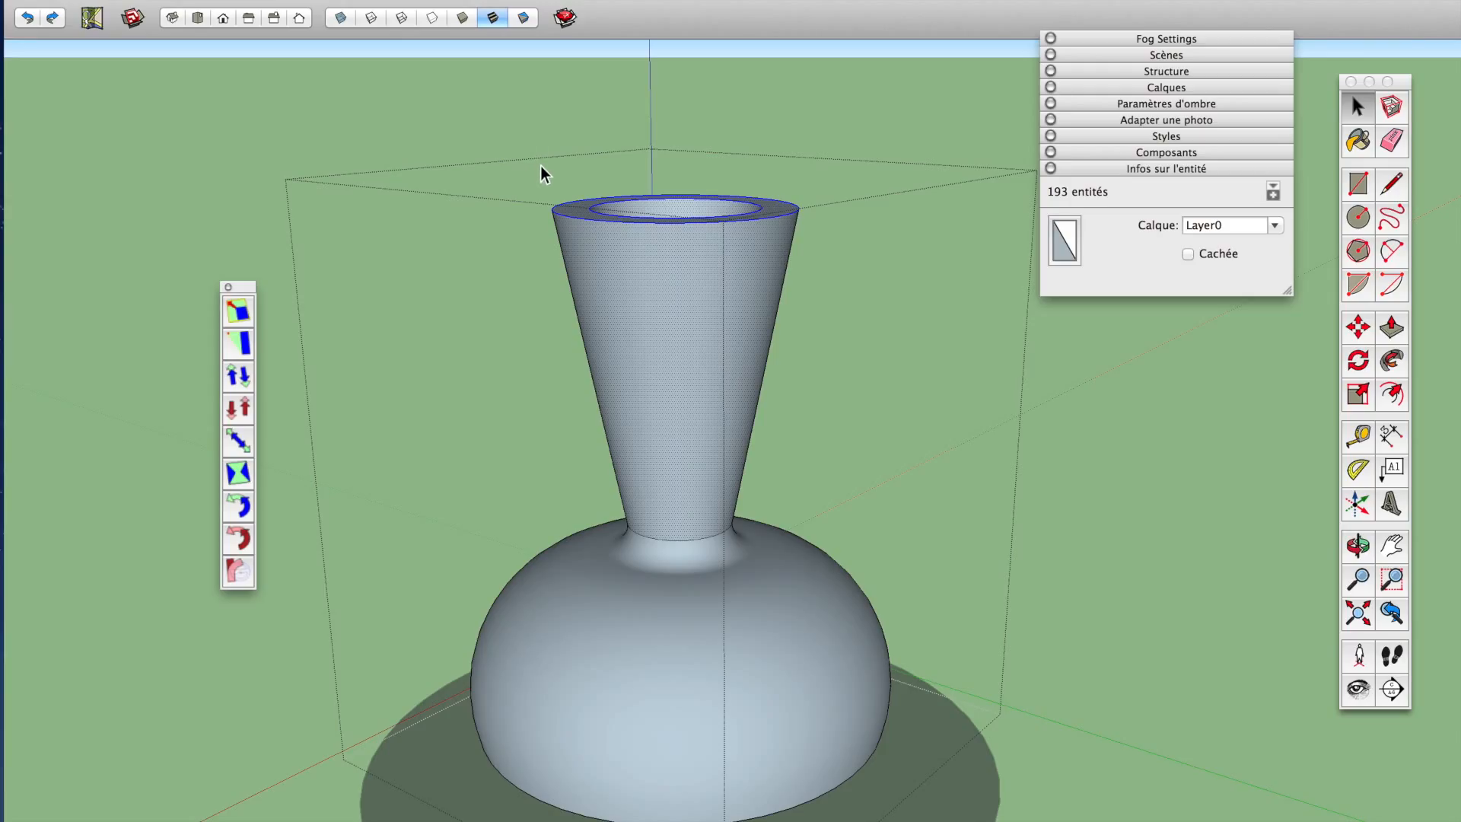
key(Escape)
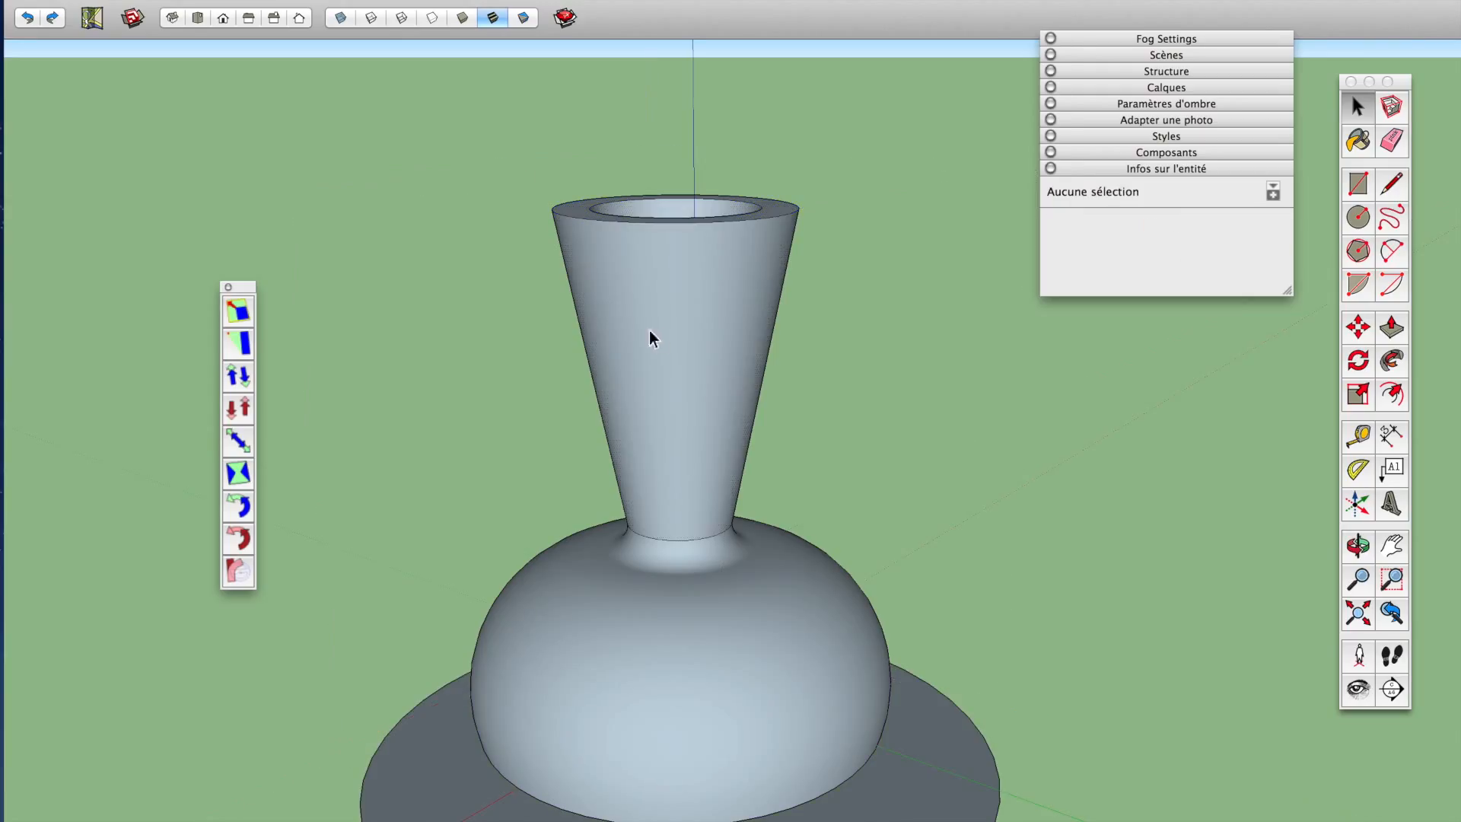
right_click(653, 329)
click(683, 339)
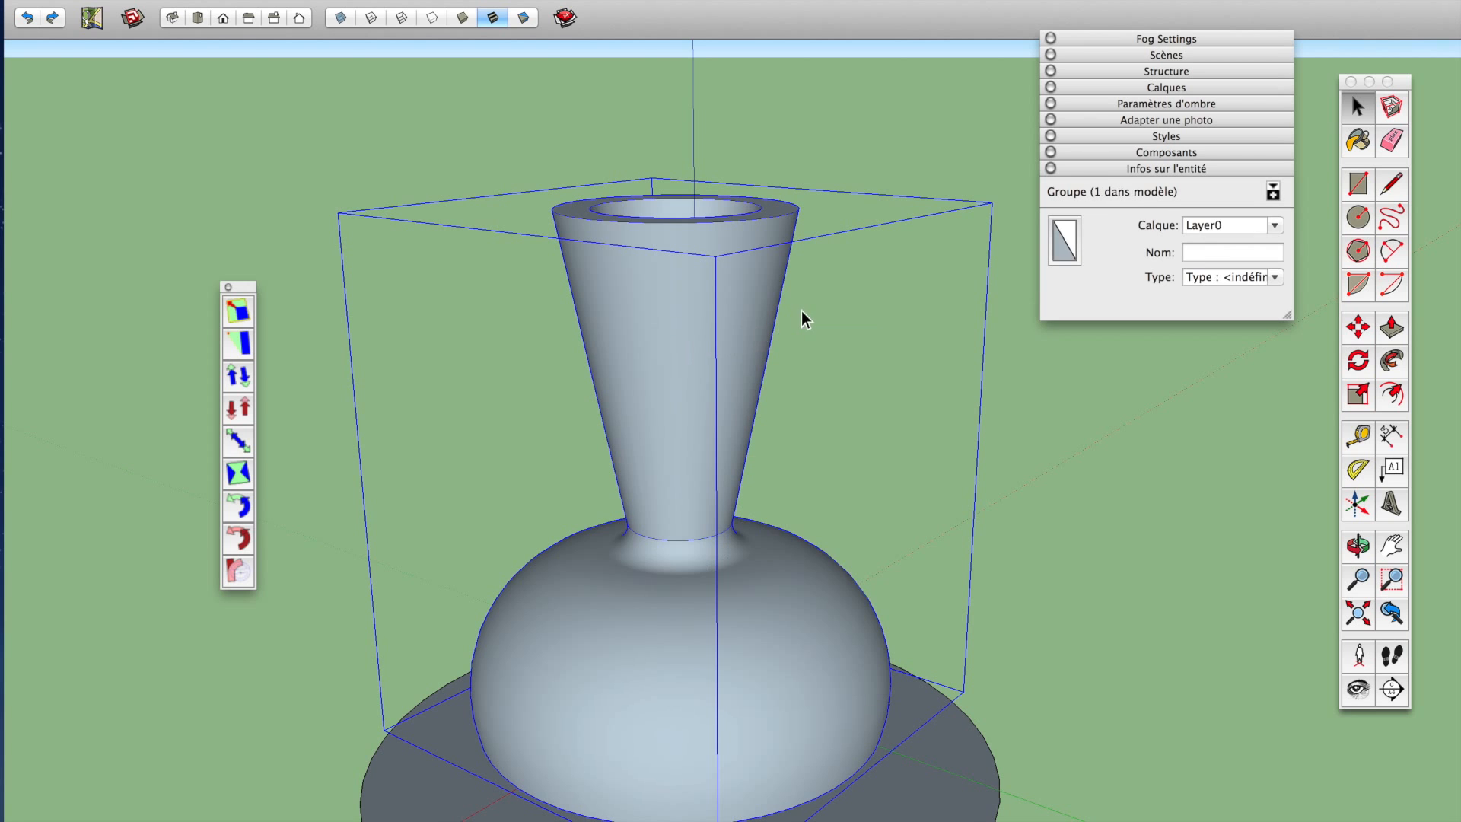
Open the flask group and delete the stray internal face at the base of the neck
middle_drag(793, 381, 642, 395)
scroll(628, 378, up, 3)
middle_drag(621, 221, 776, 247)
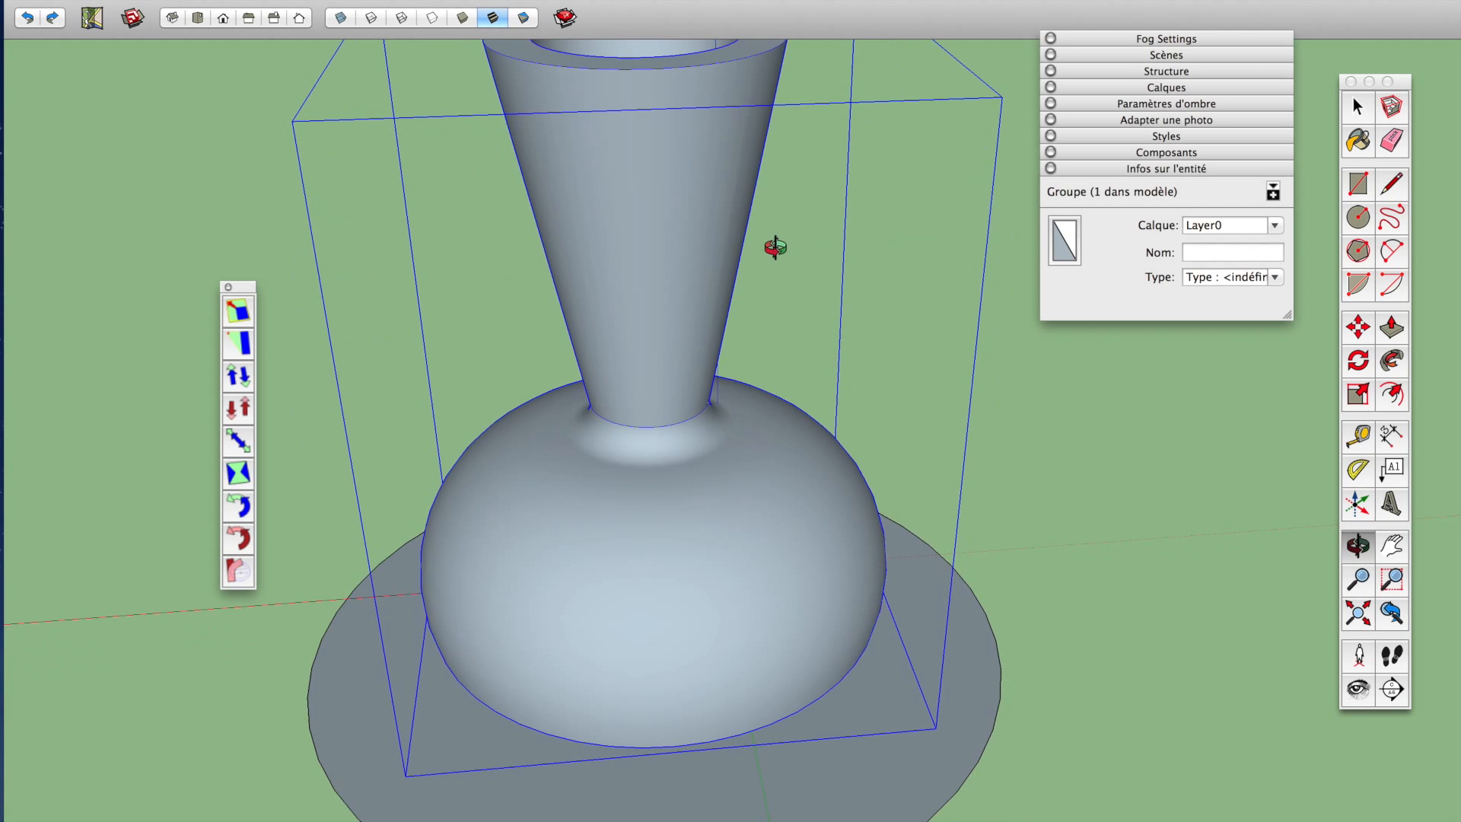
scroll(678, 388, up, 10)
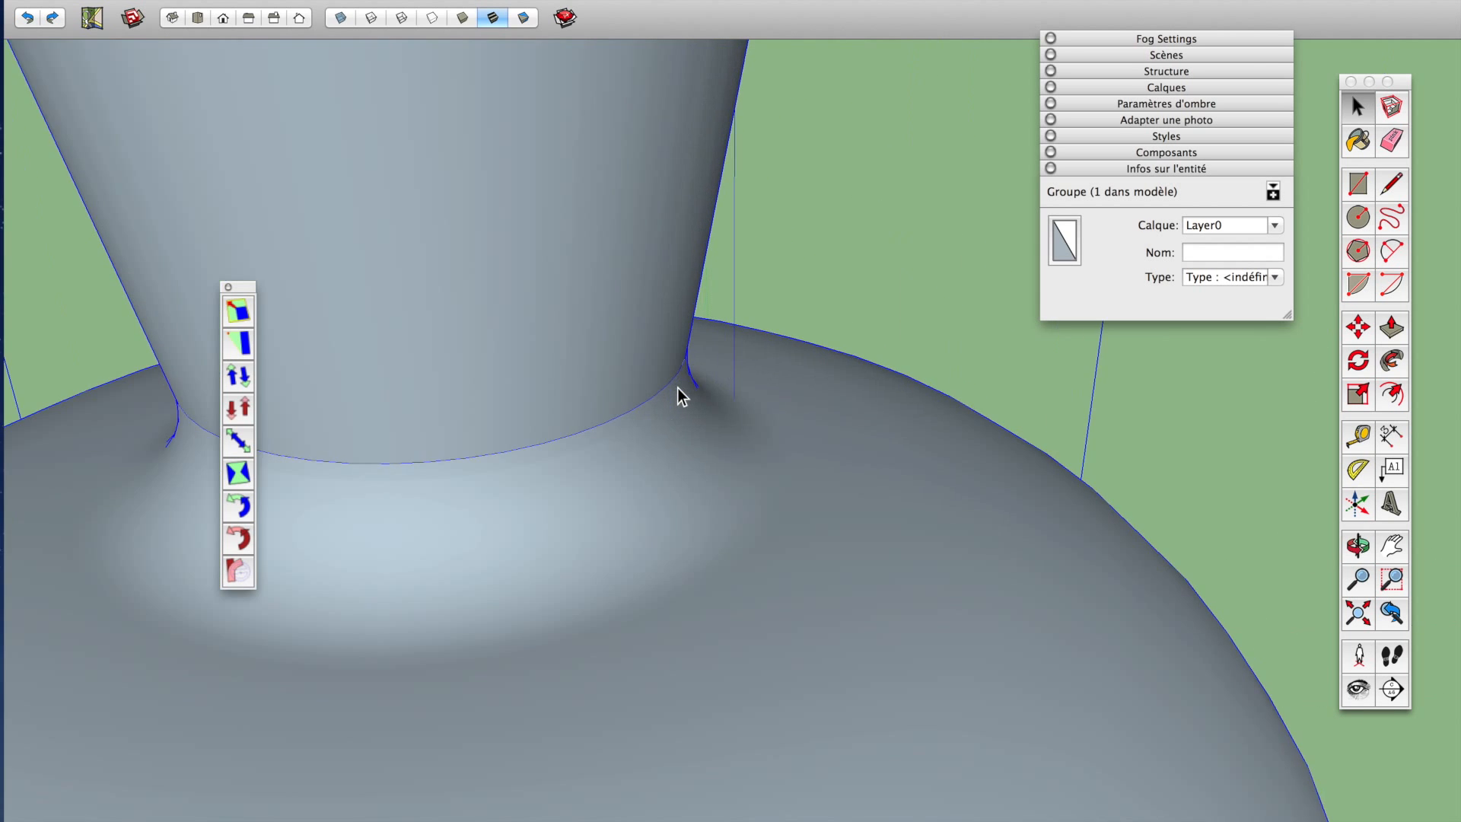
key(space)
middle_drag(697, 388, 408, 352)
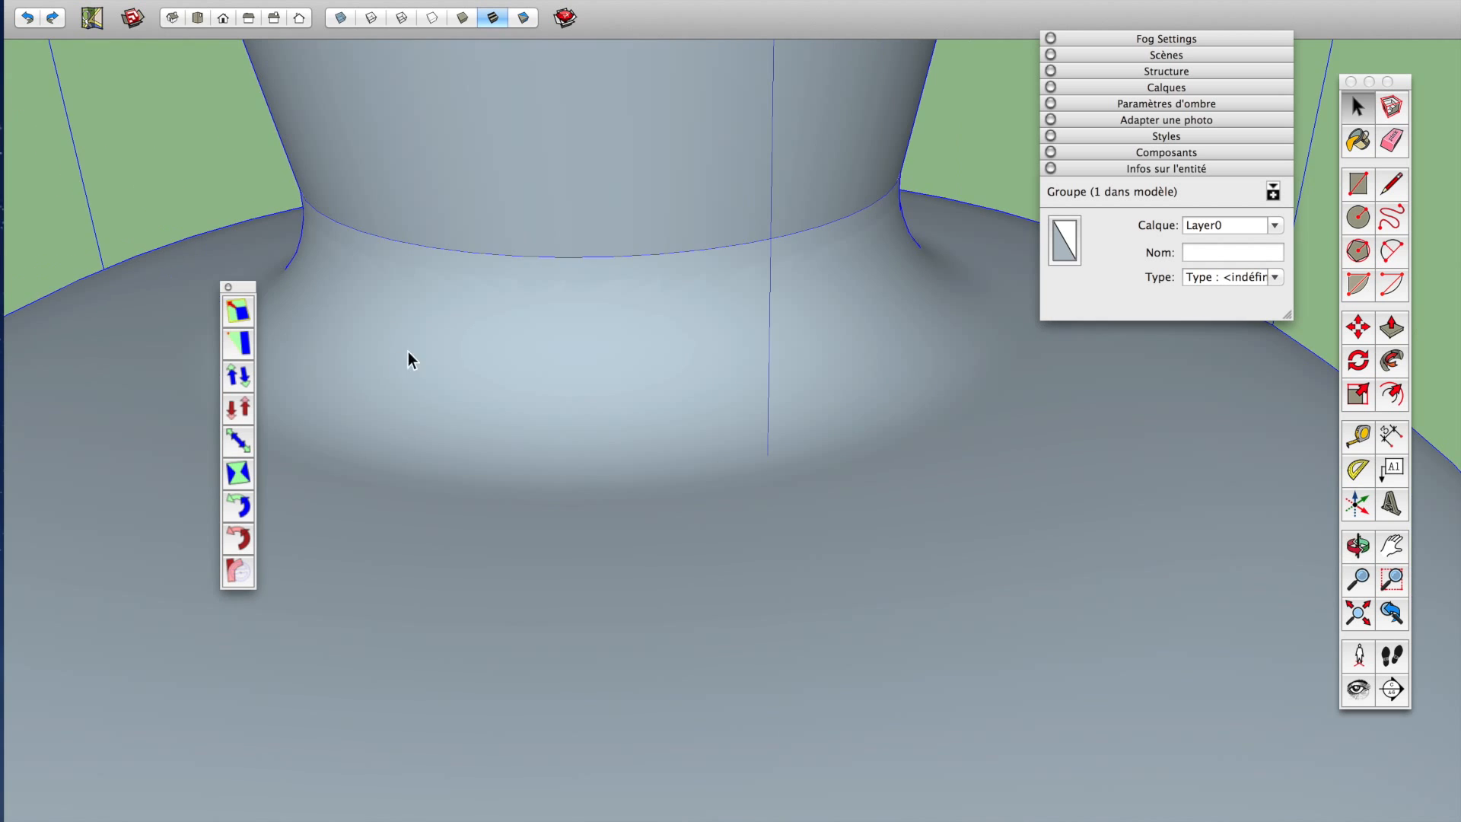
middle_drag(732, 301, 770, 289)
double_click(769, 282)
scroll(742, 285, up, 8)
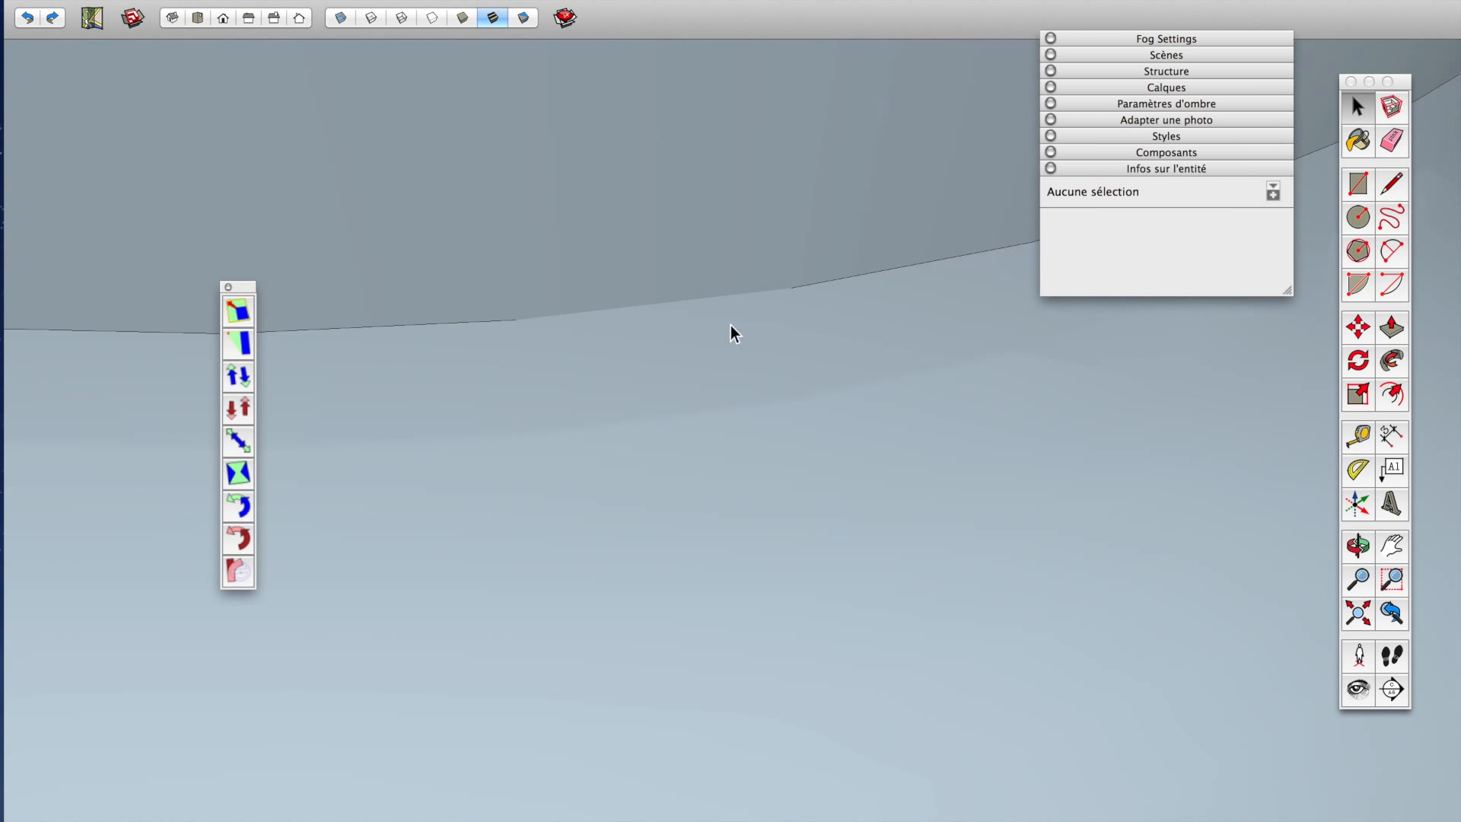
middle_drag(665, 314, 903, 362)
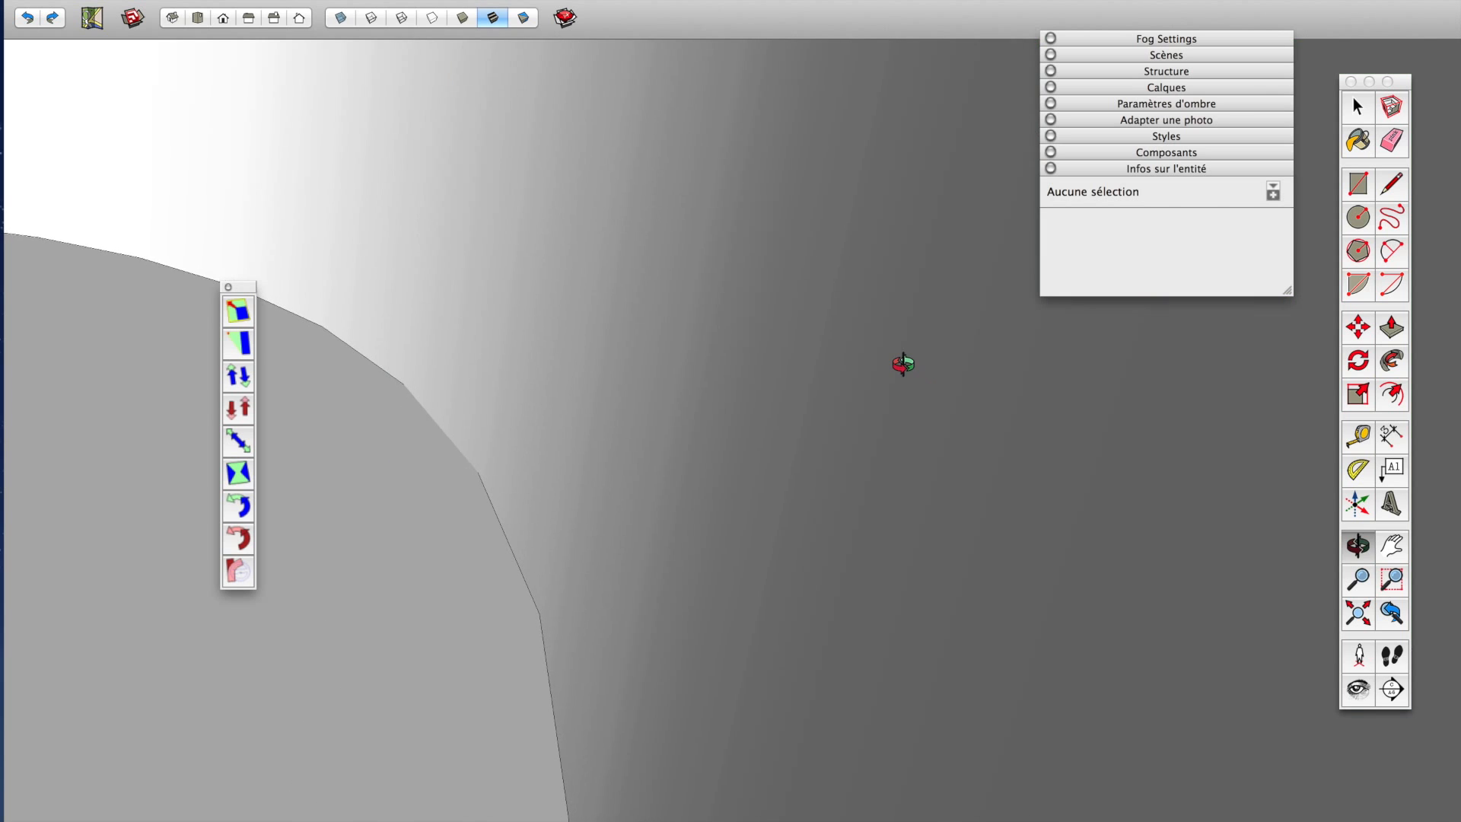
shift+middle_drag(519, 433, 797, 322)
click(447, 556)
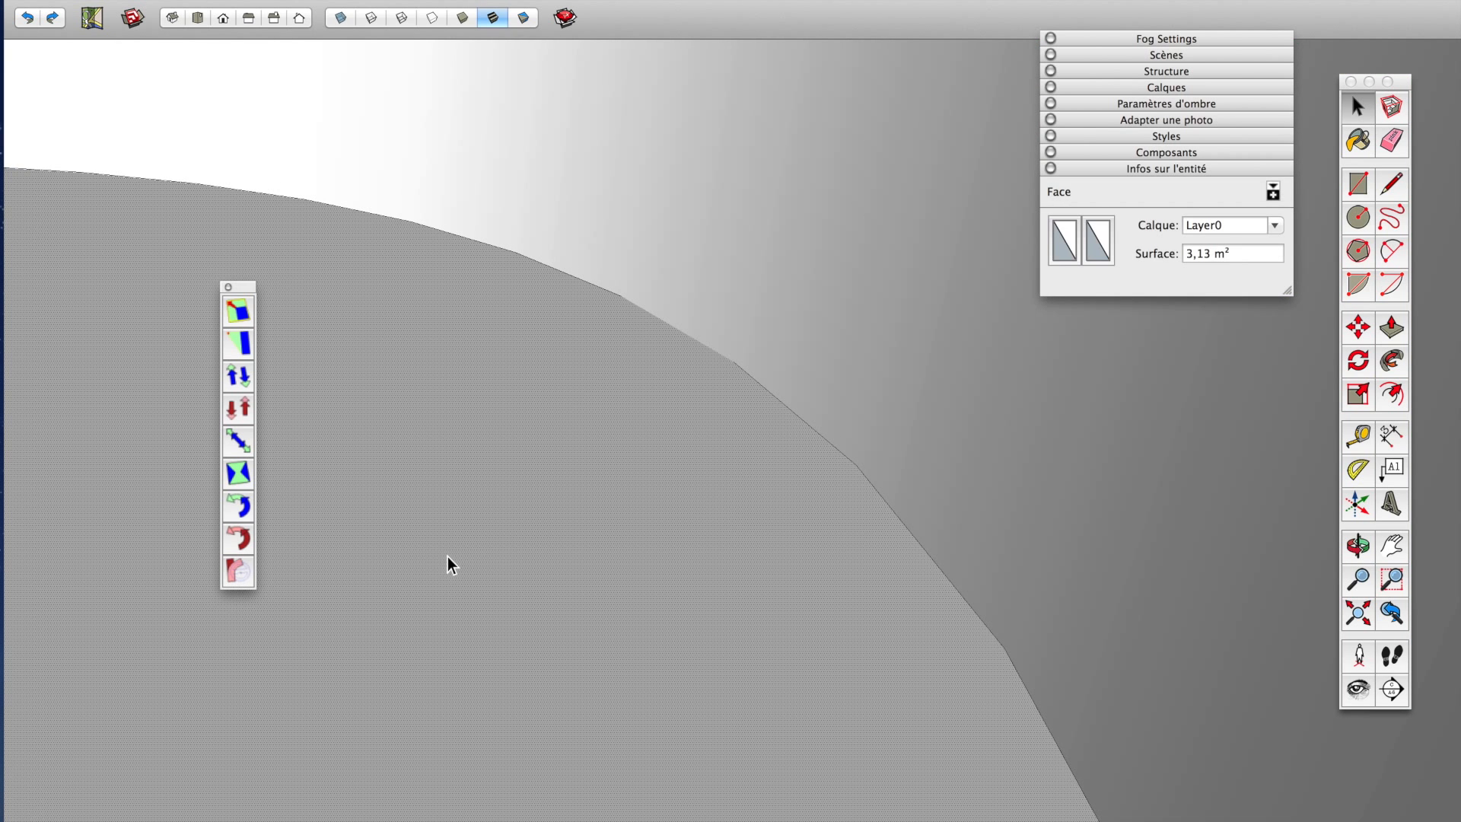
key(Delete)
Close the group and recheck the flask's solid status in its entity information
middle_drag(640, 549, 281, 531)
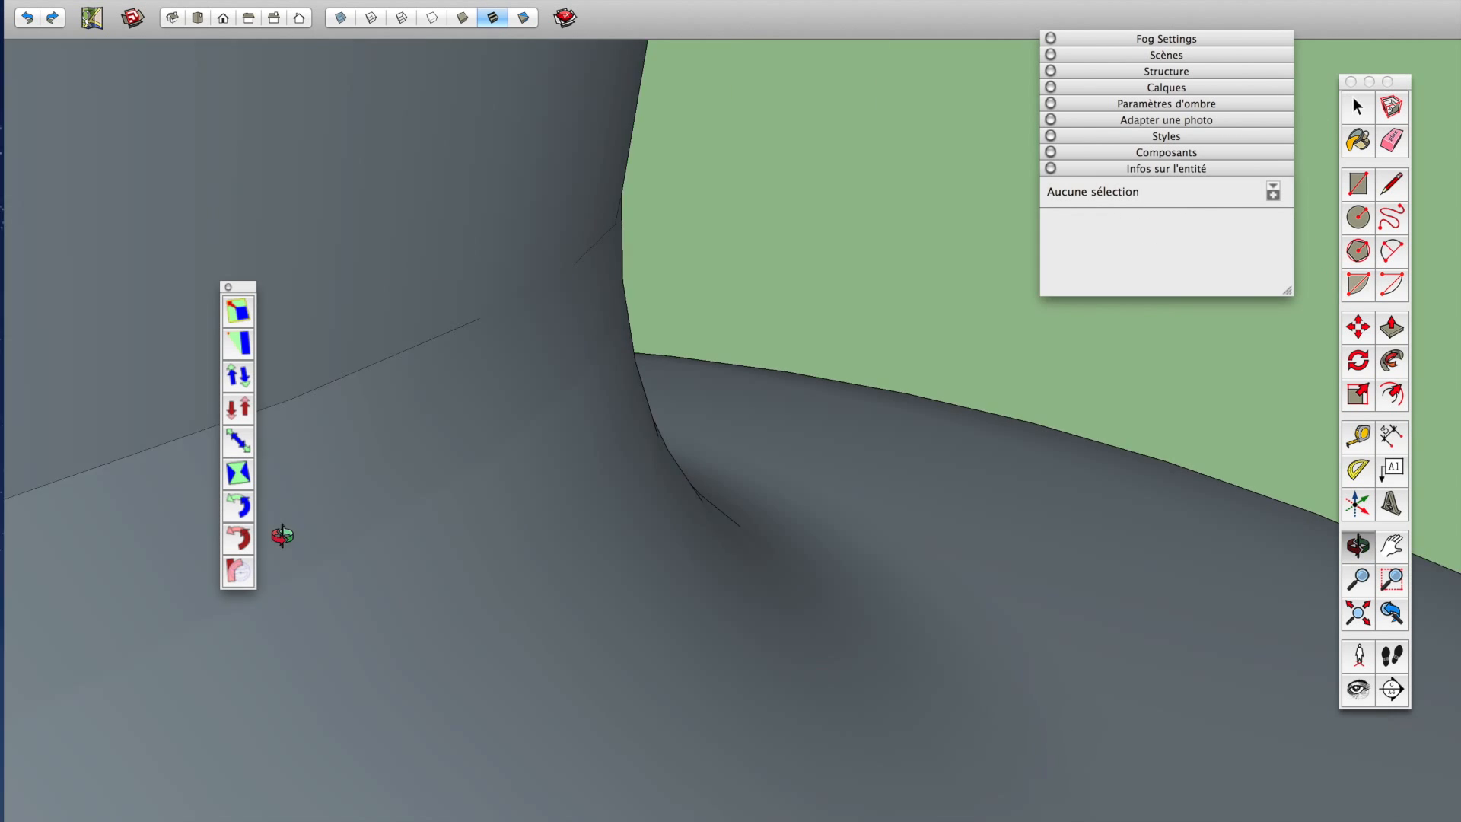
scroll(404, 583, down, 6)
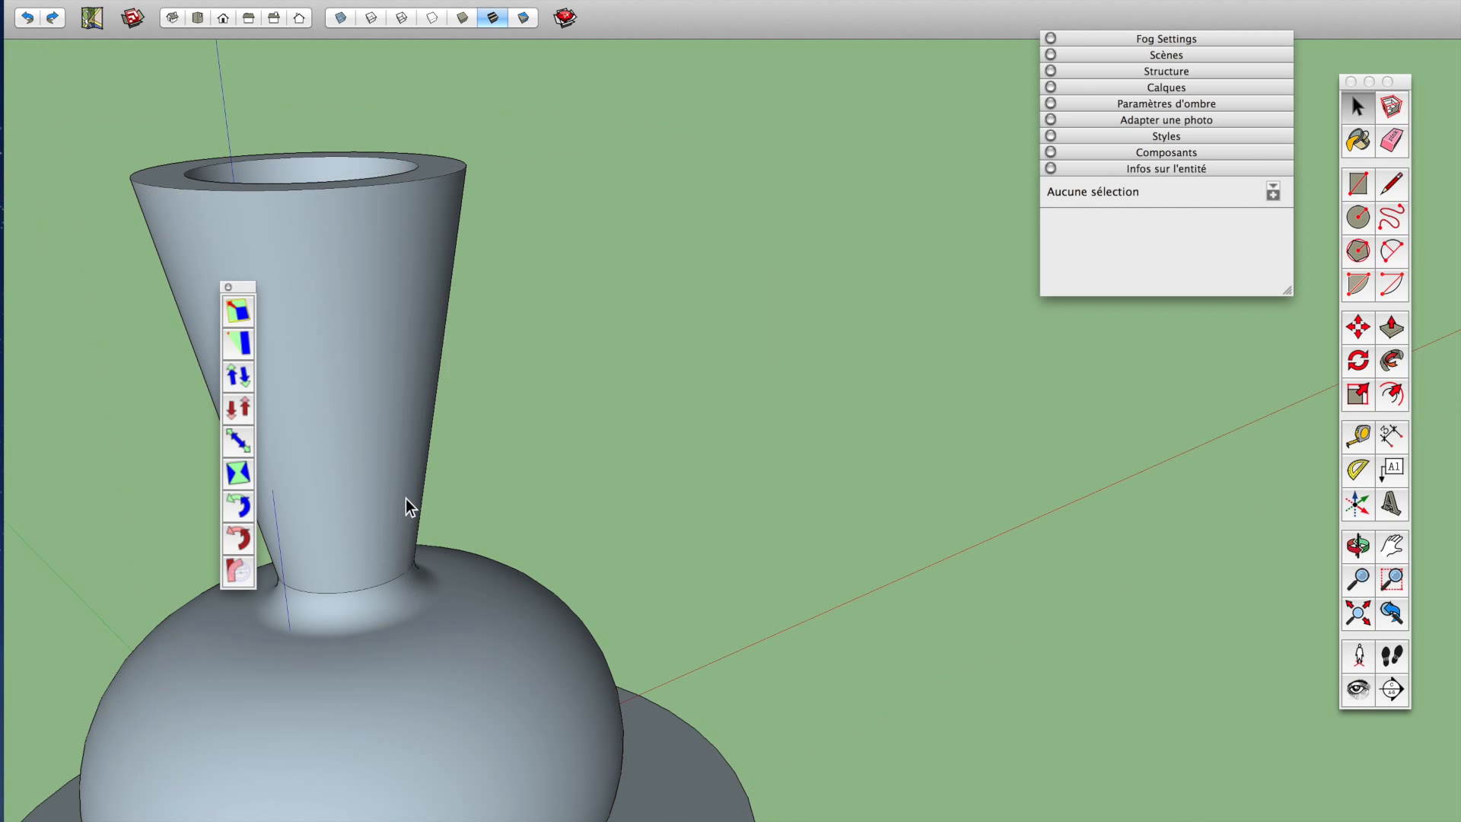
click(408, 481)
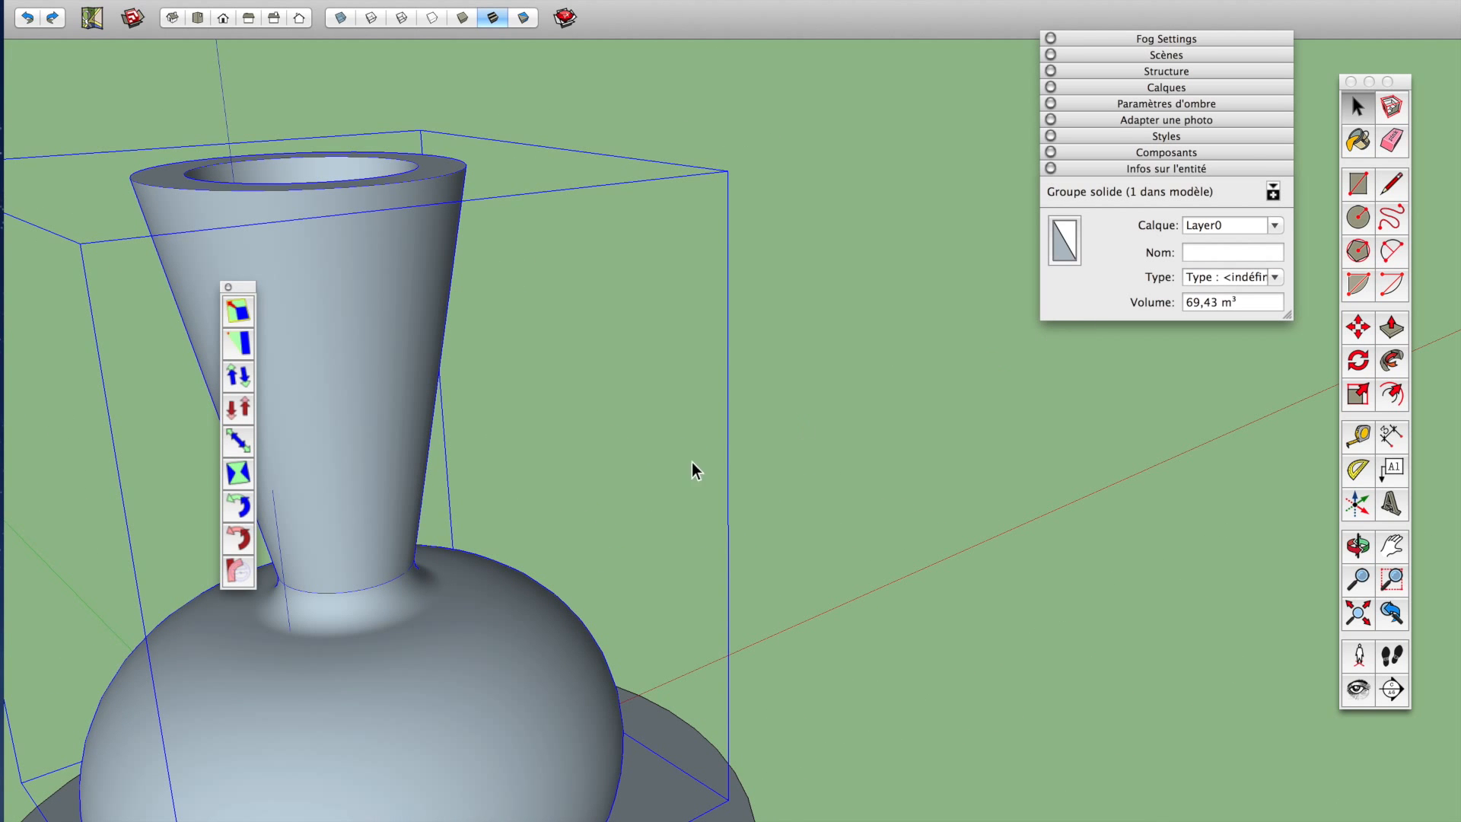
Try to remove the visible seam edges between neck and body with the Eraser
scroll(456, 487, down, 2)
scroll(421, 492, up, 6)
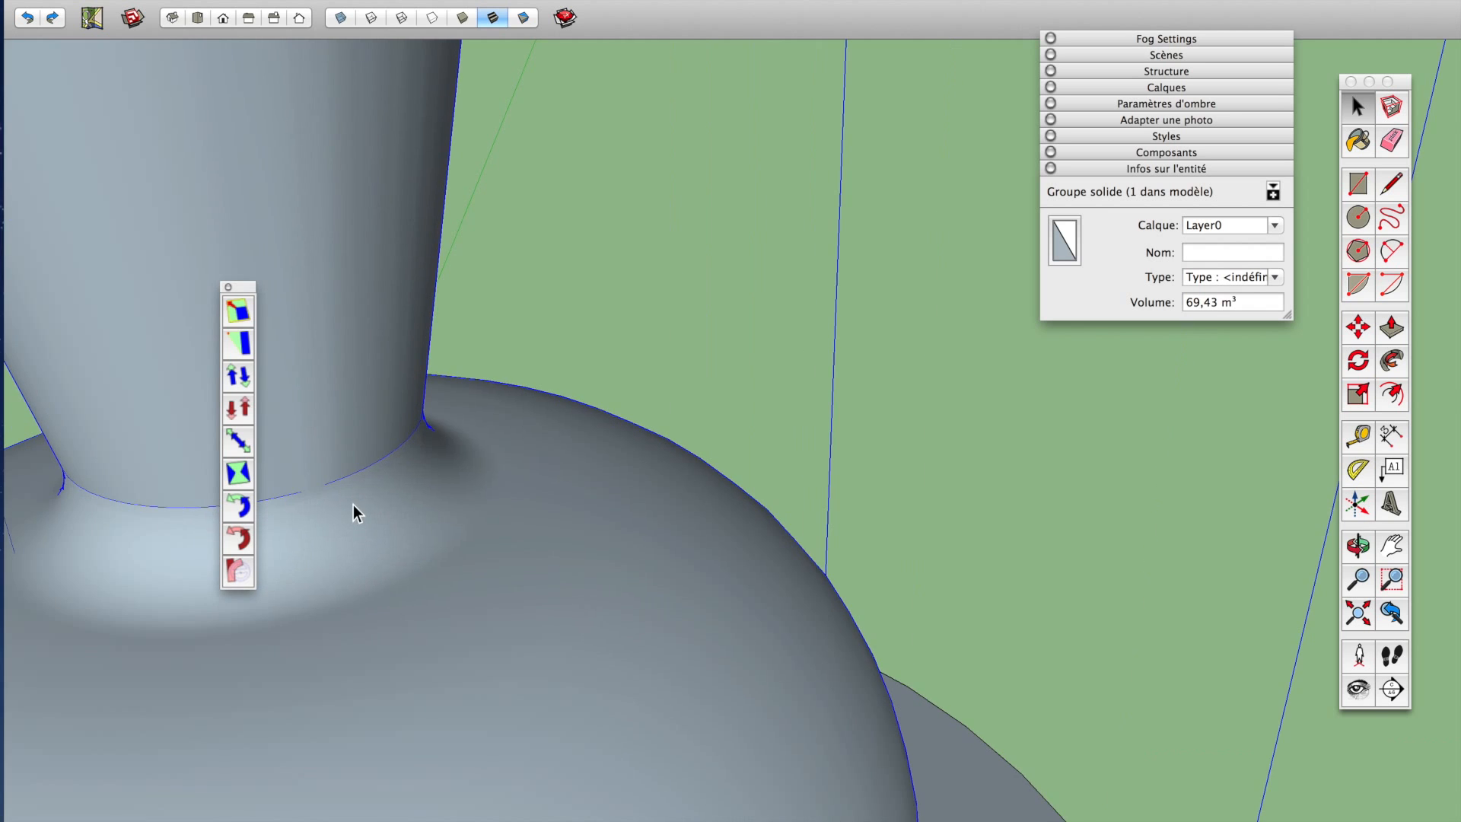
mouse_move(353, 505)
middle_down()
mouse_move(586, 688)
mouse_move(453, 629)
mouse_move(450, 613)
mouse_move(551, 663)
middle_up()
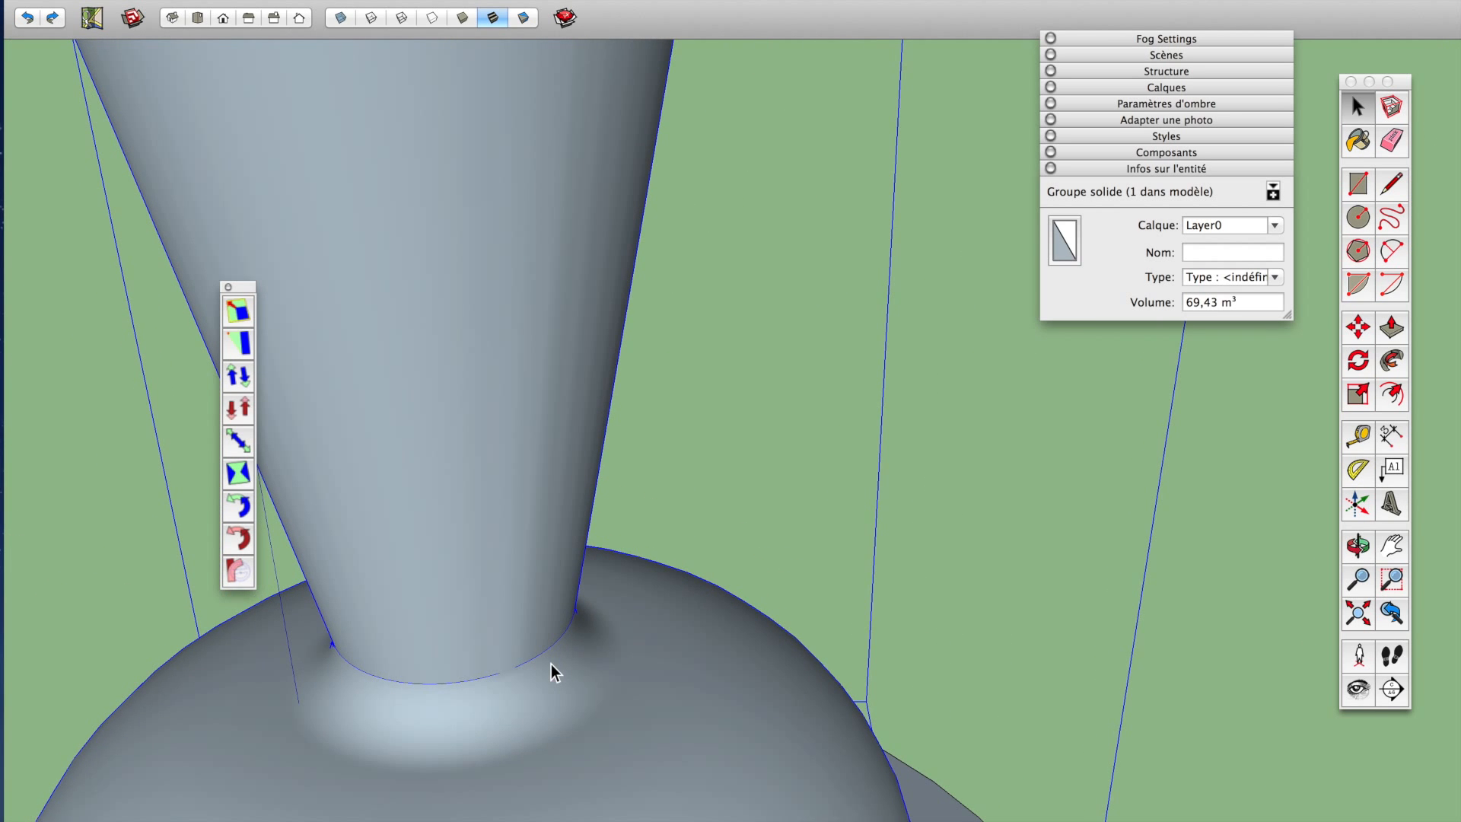
key(Escape)
key(e)
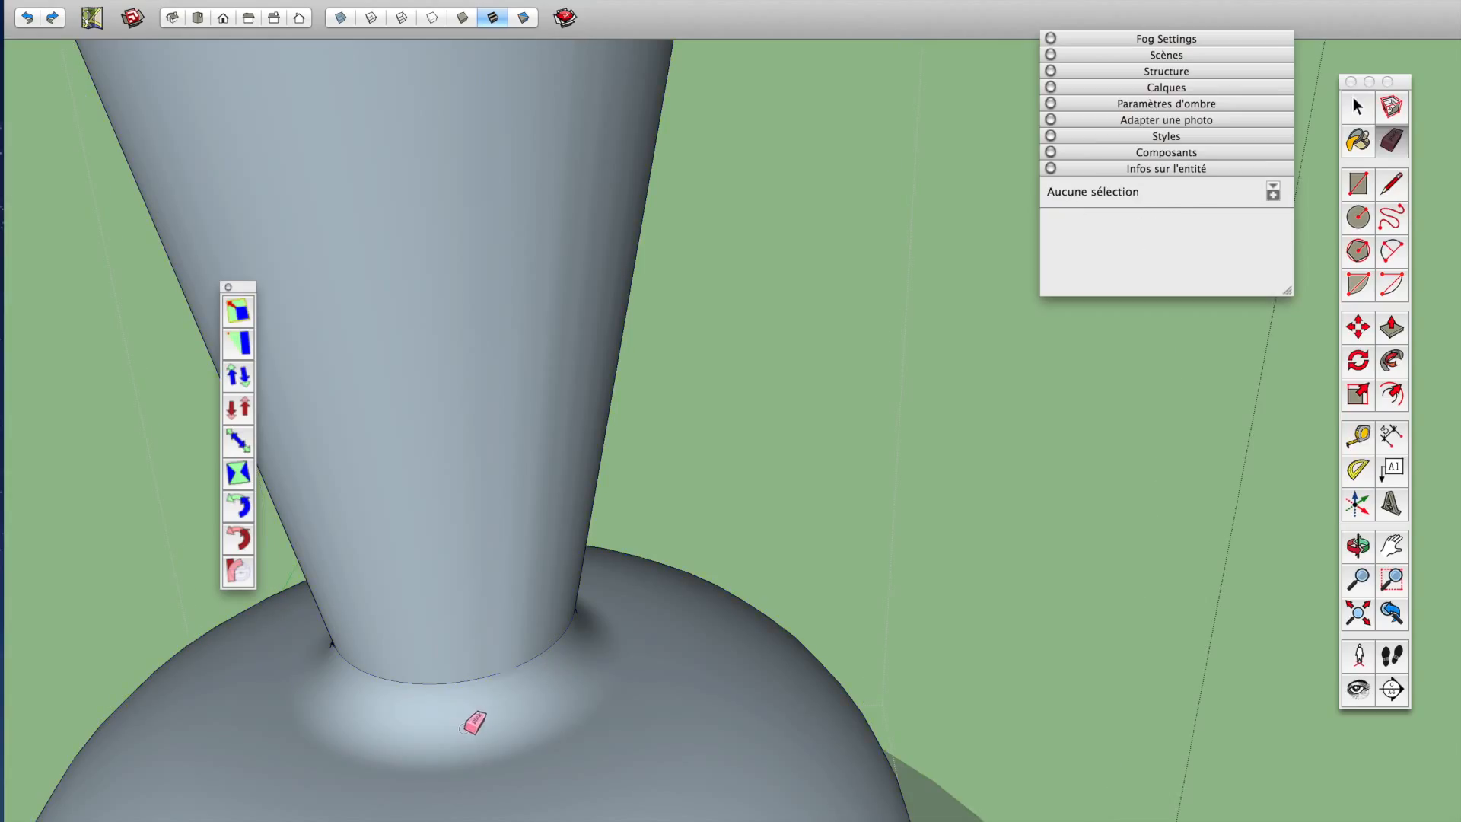
drag(504, 678, 411, 678)
Select the flask's connected geometry and soften its edges with smoothed normals at a 47-degree angle
scroll(496, 621, down, 8)
key(space)
triple_click(491, 619)
right_click(446, 538)
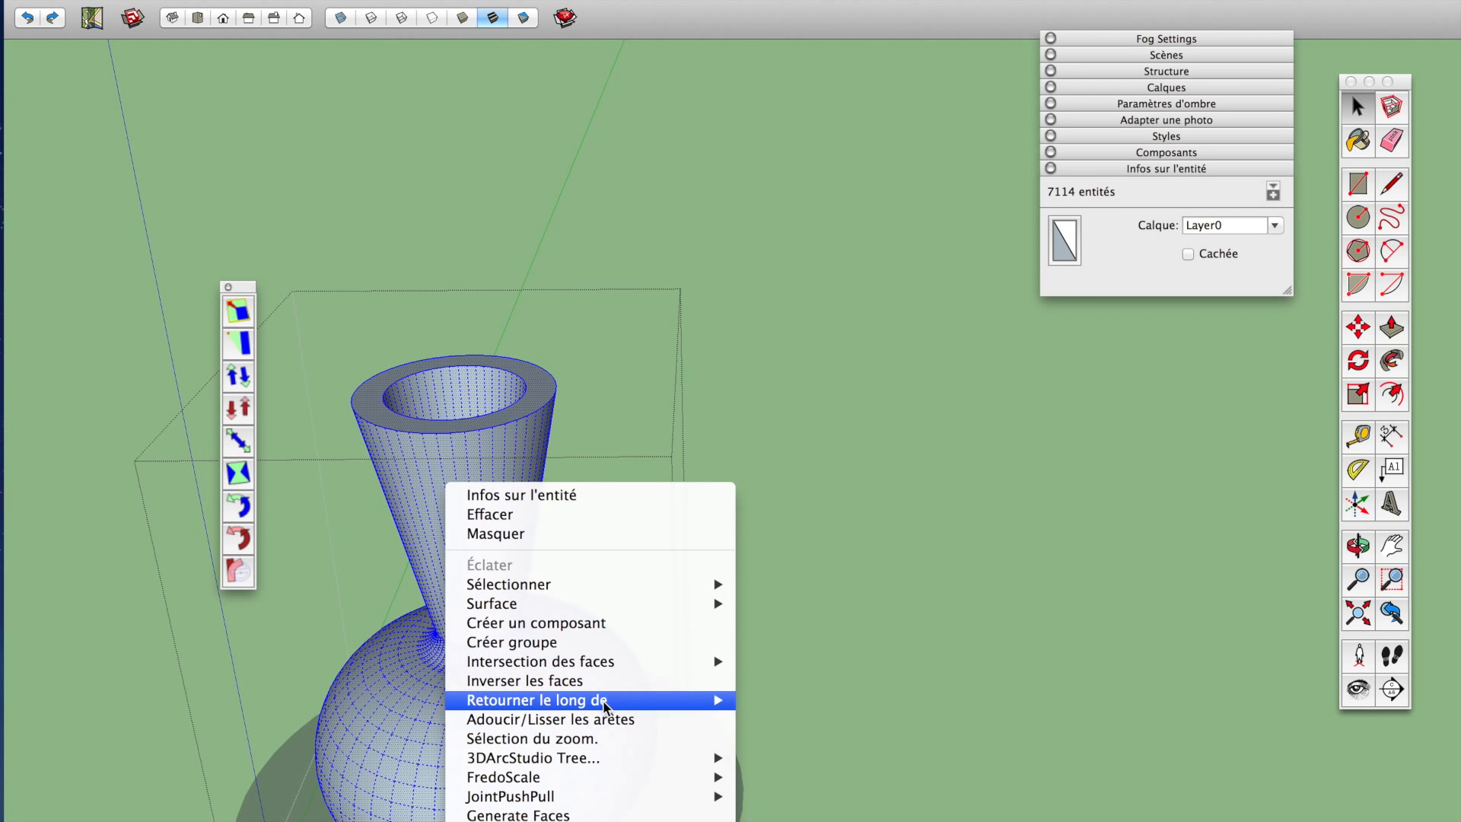
click(548, 719)
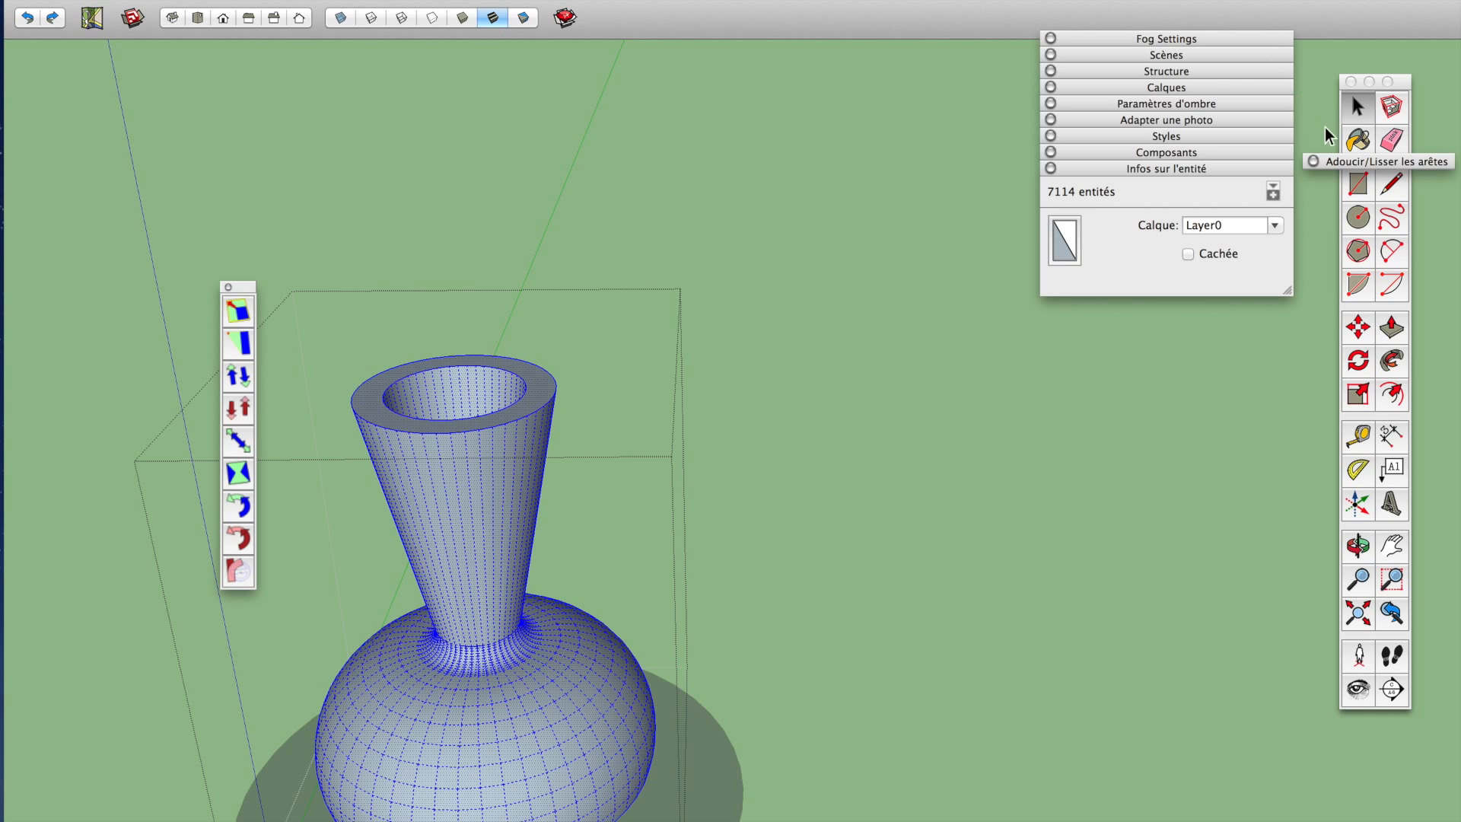
drag(1362, 158, 693, 146)
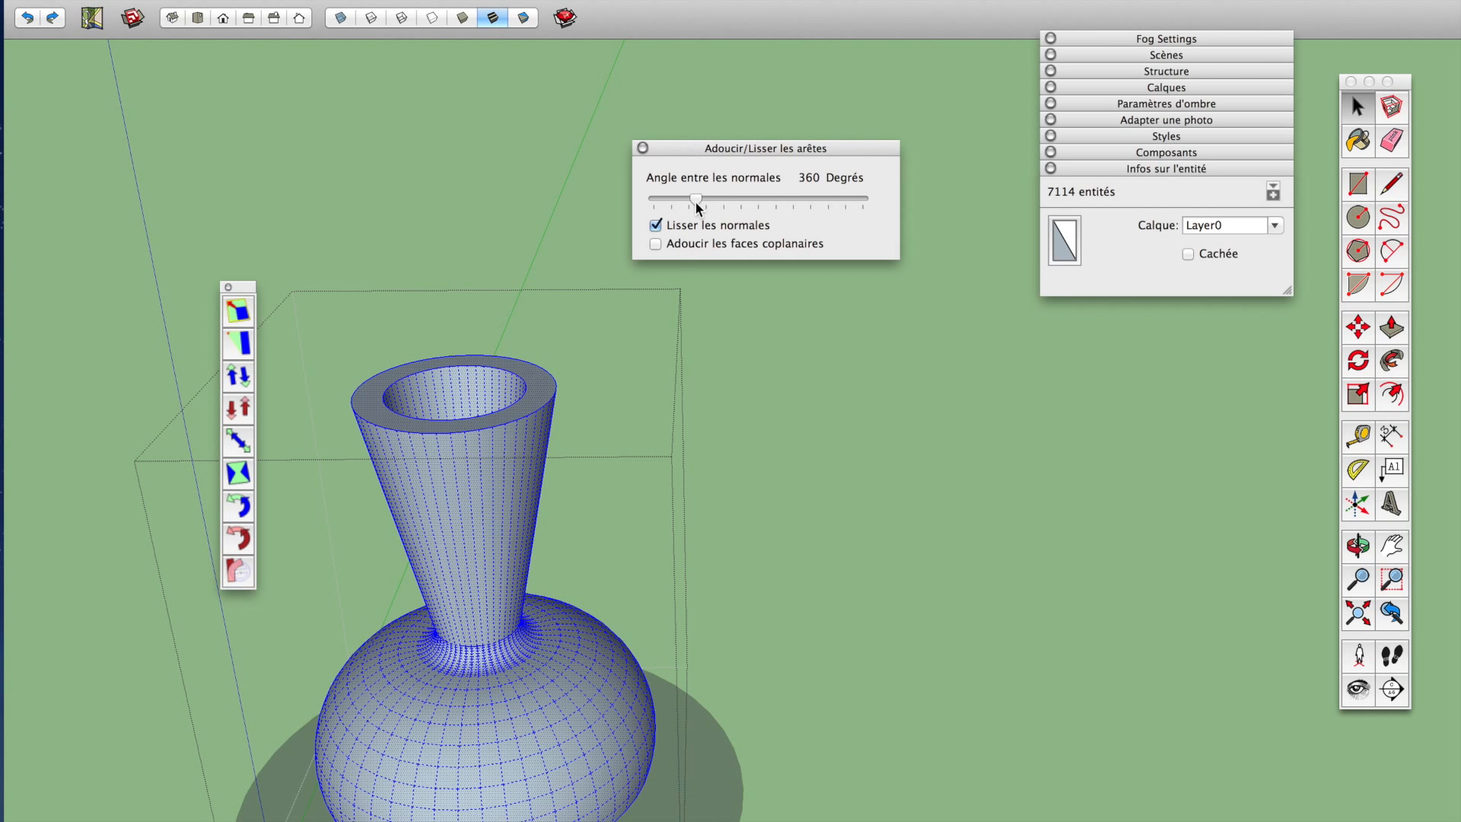
drag(695, 200, 709, 203)
click(811, 814)
Reopen the flask group for editing and display its hidden geometry
scroll(655, 669, down, 5)
middle_drag(655, 670, 665, 478)
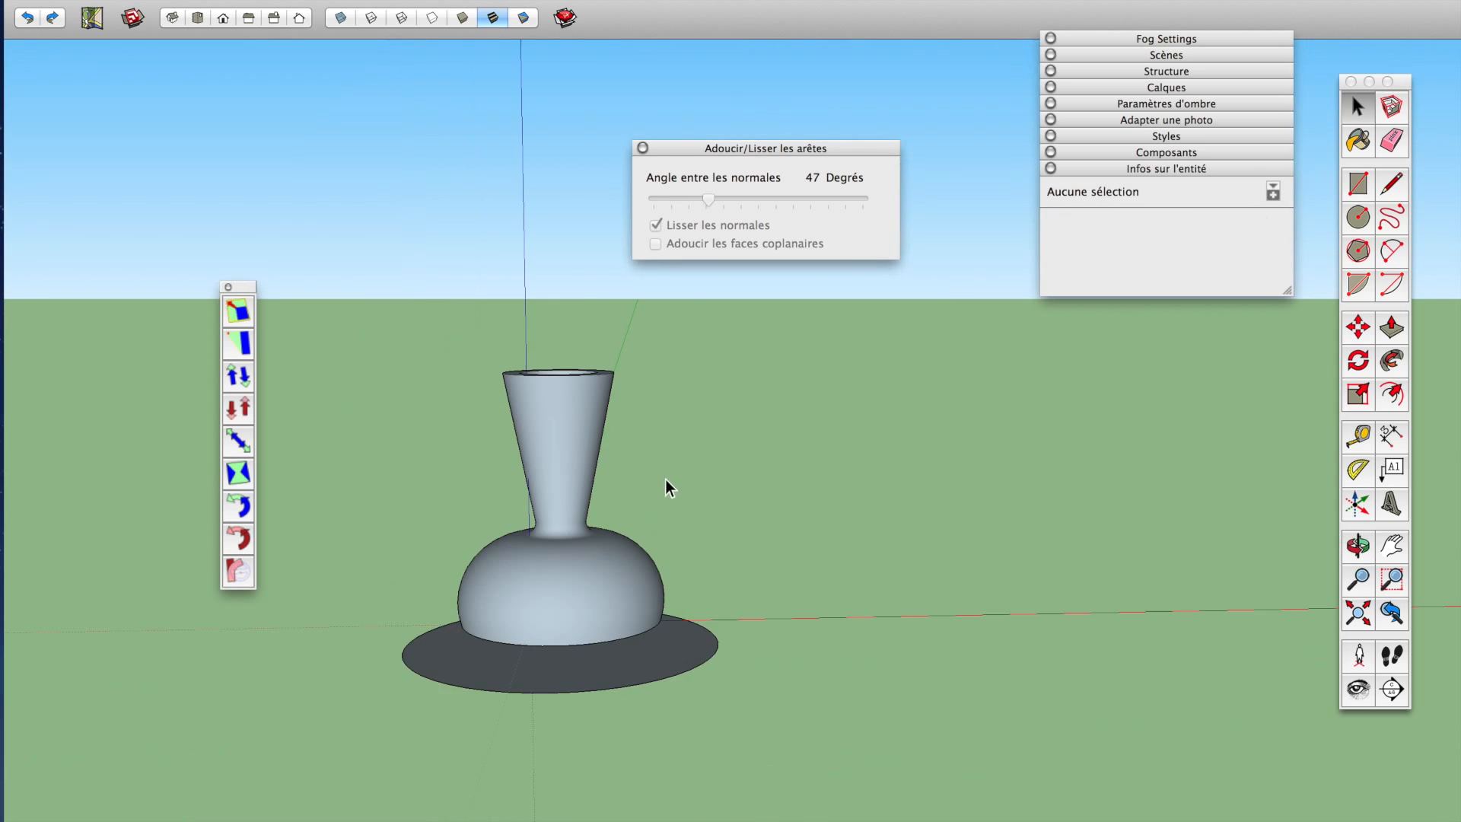
middle_drag(625, 538, 651, 636)
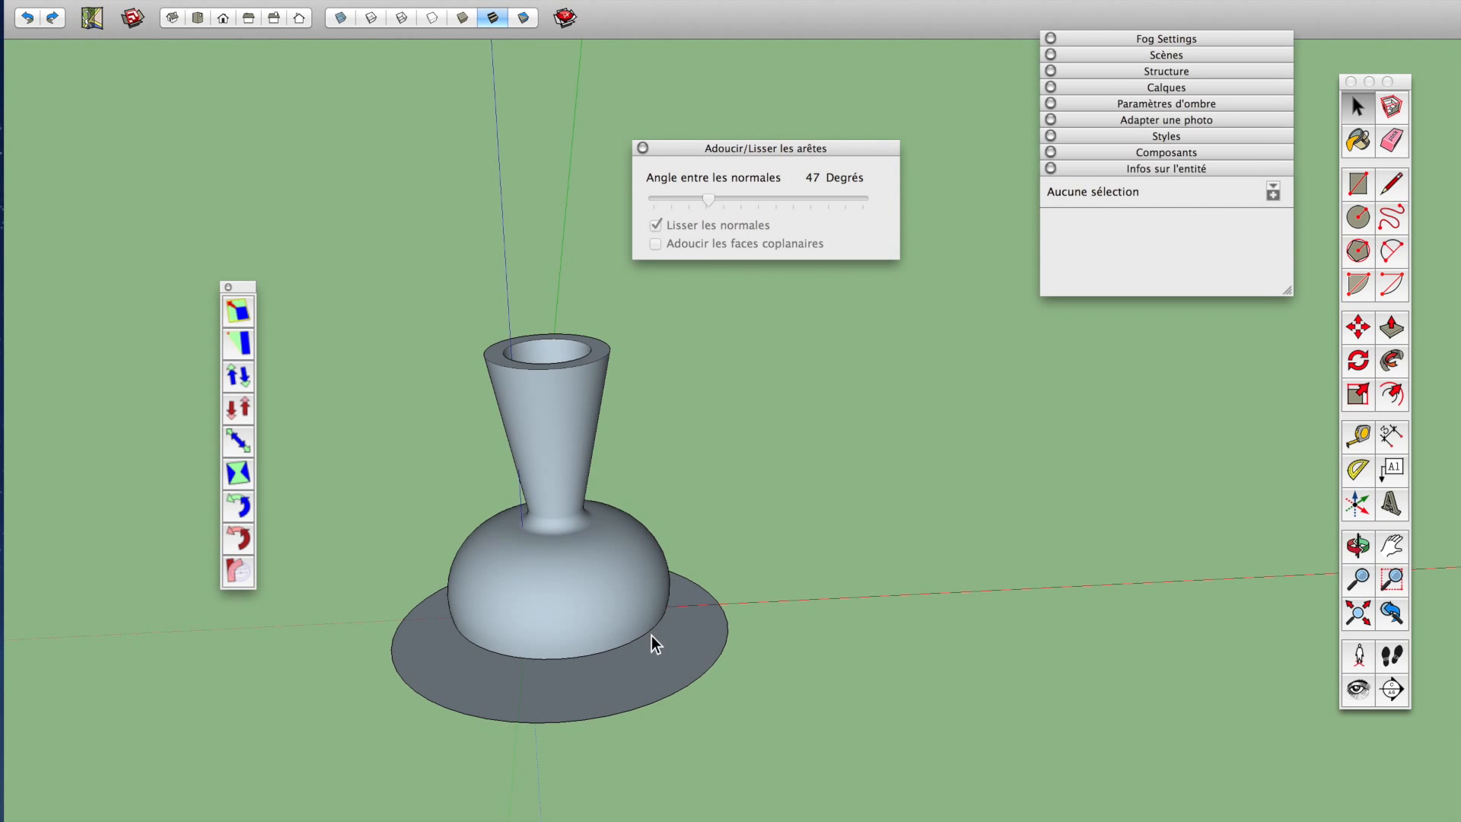
double_click(586, 549)
middle_drag(565, 478, 554, 342)
click(293, 1)
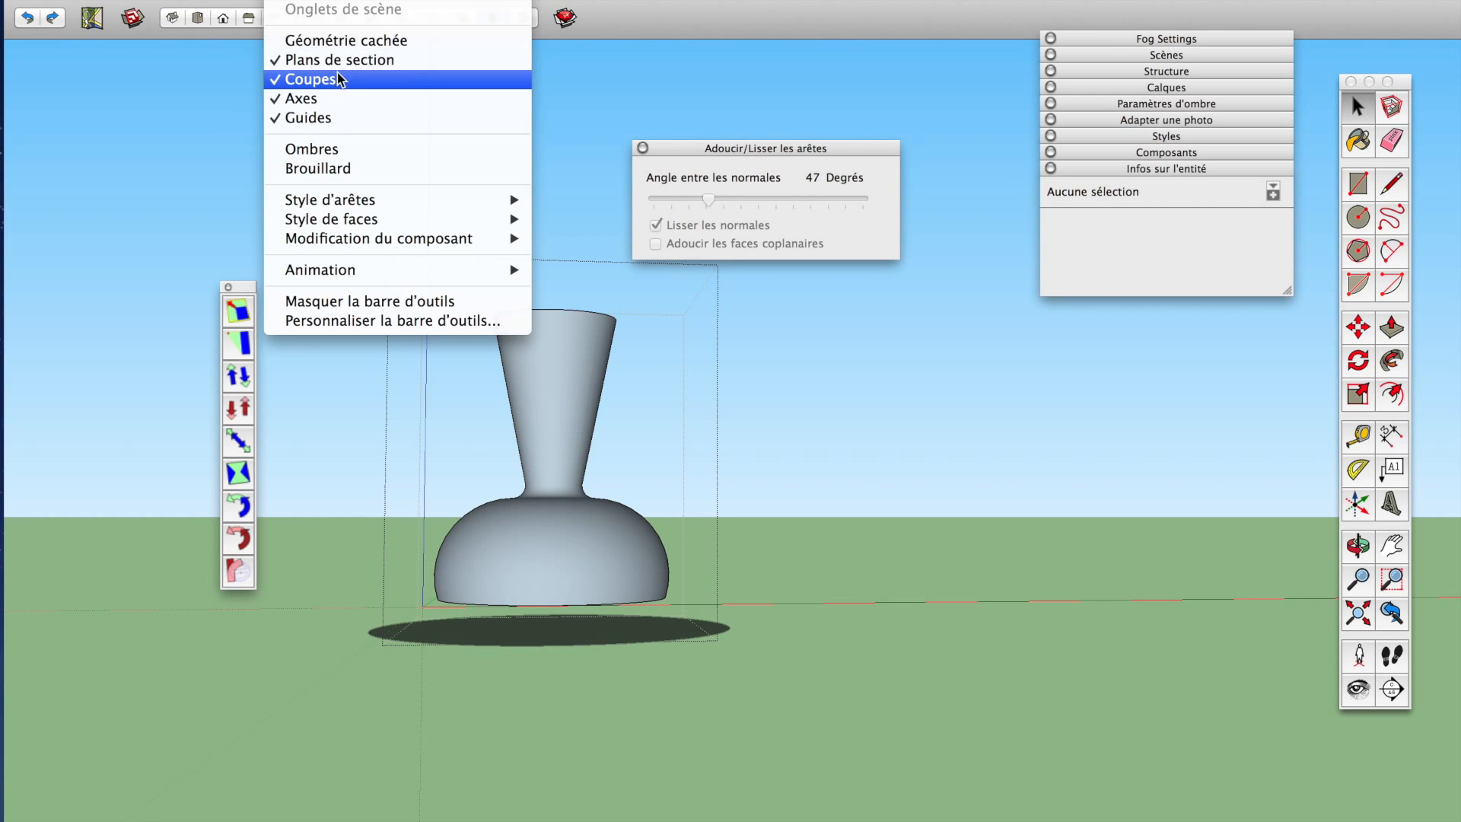
click(347, 40)
scroll(548, 407, up, 5)
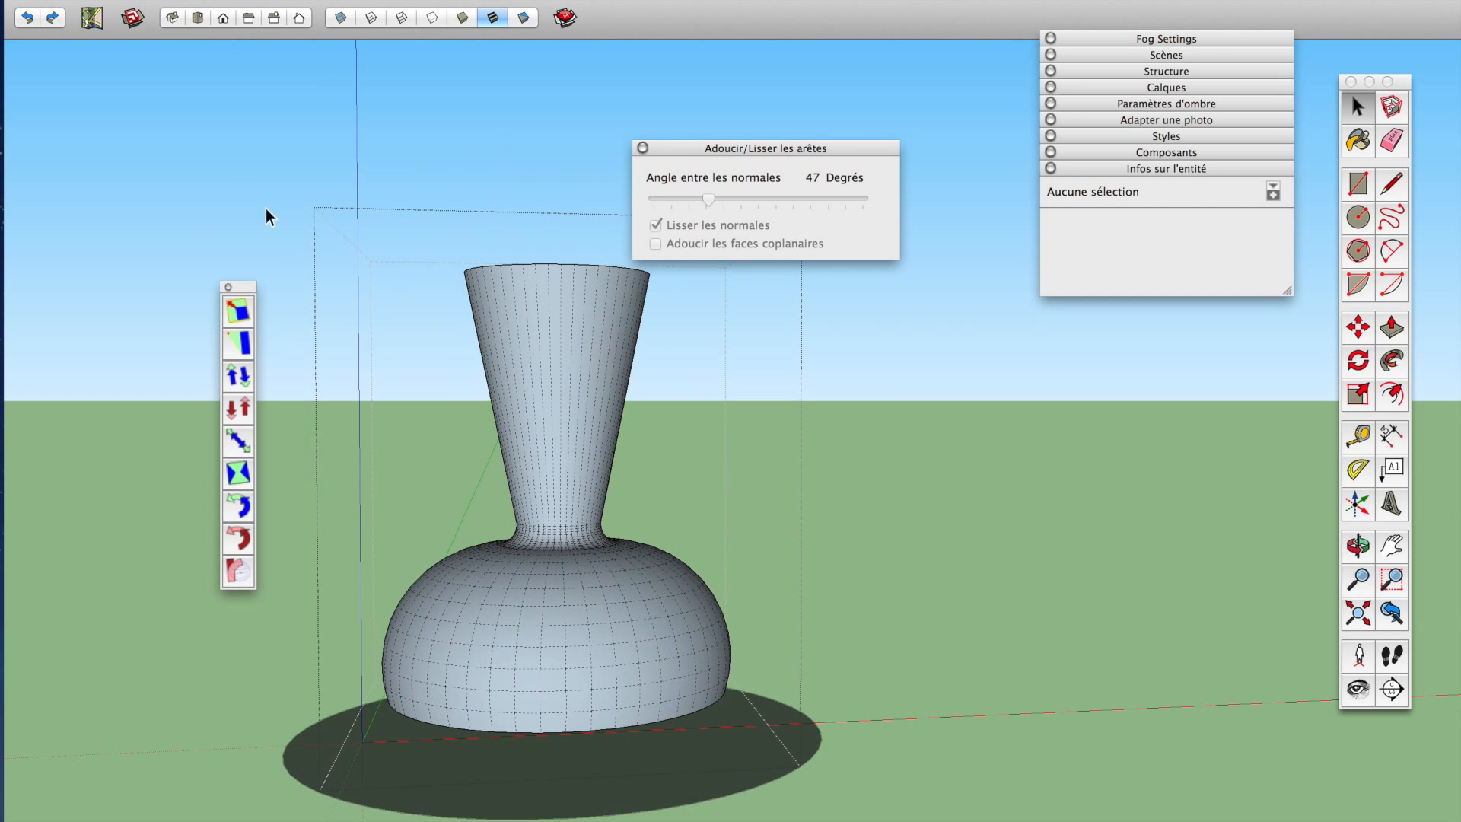
middle_drag(694, 525, 688, 483)
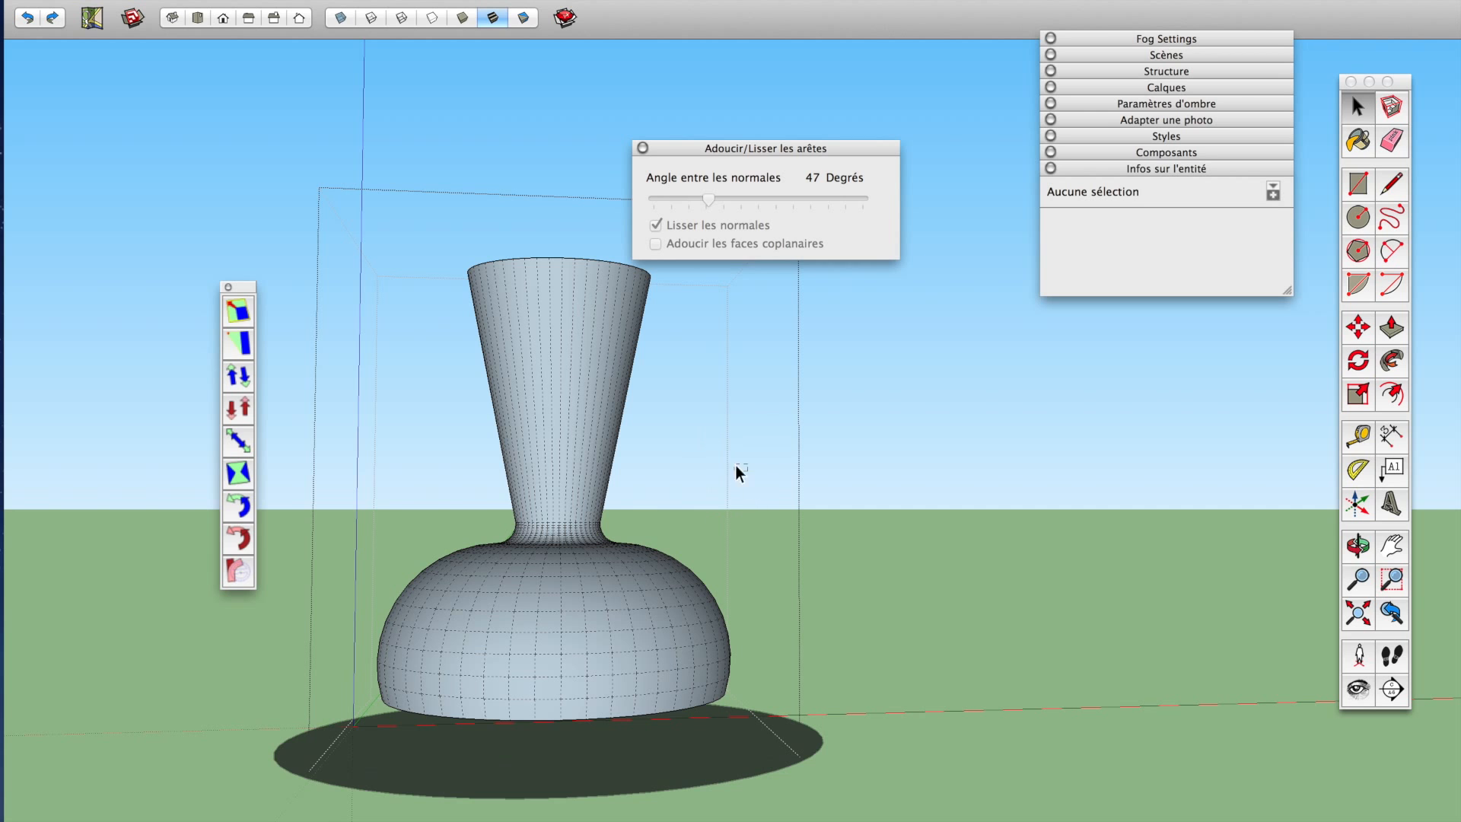
drag(735, 465, 319, 158)
middle_drag(522, 548, 575, 571)
click(1007, 361)
click(702, 422)
double_click(1079, 557)
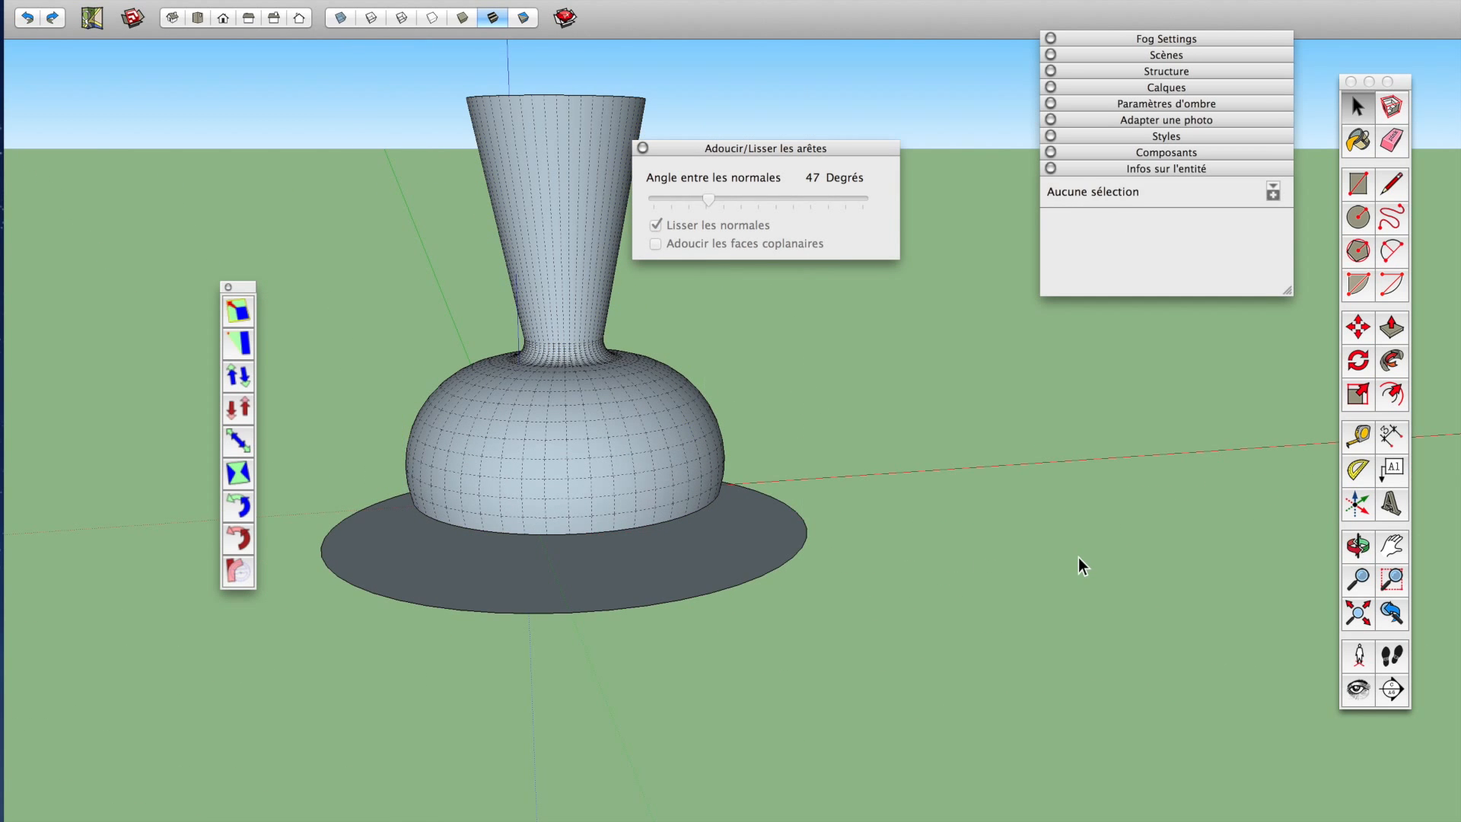
Move the edge-softening dialog clear of the flask, open the flask group and select the flared neck's geometry
click(547, 474)
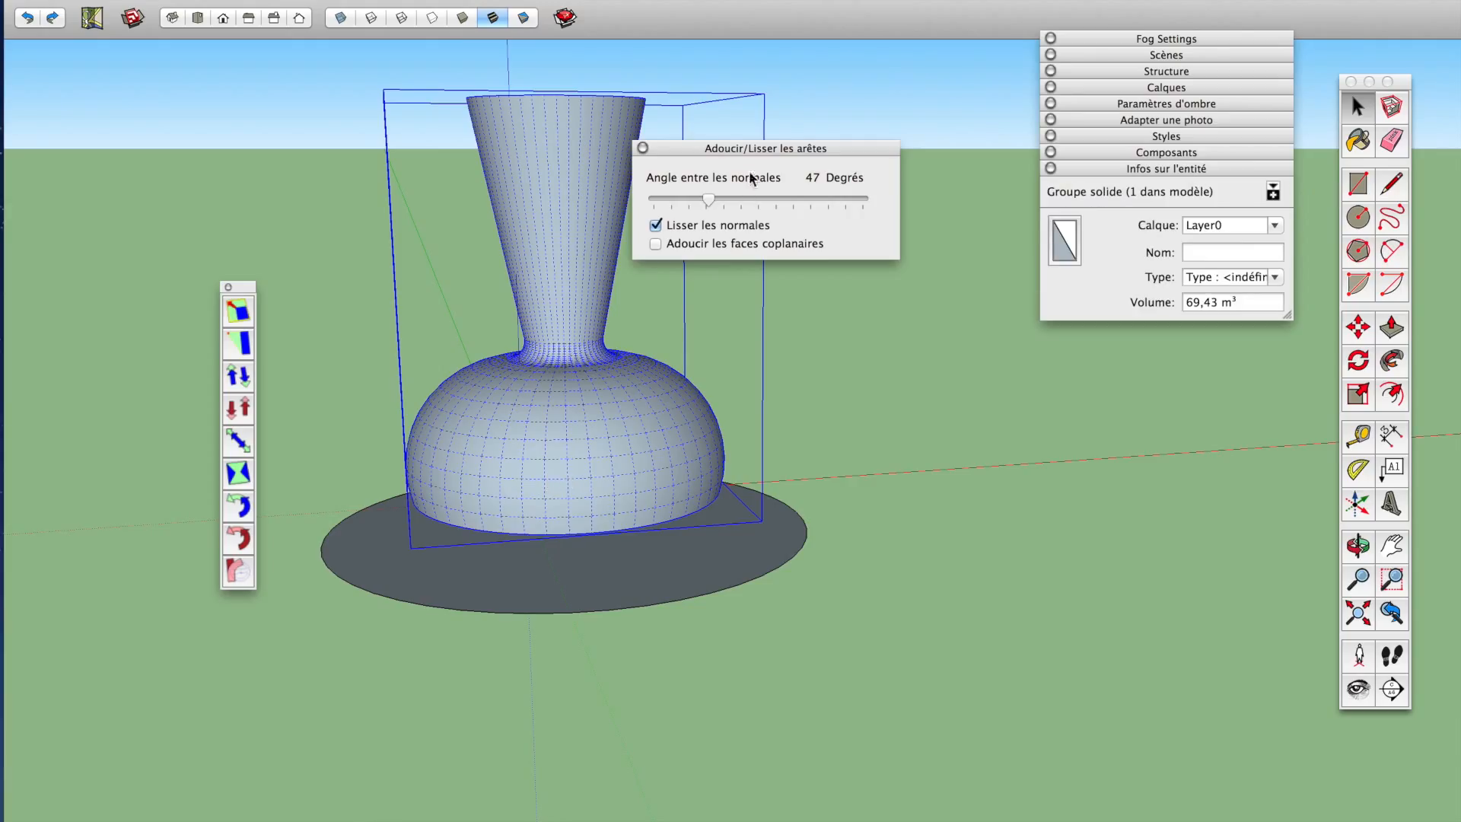
drag(757, 151, 1147, 438)
double_click(570, 239)
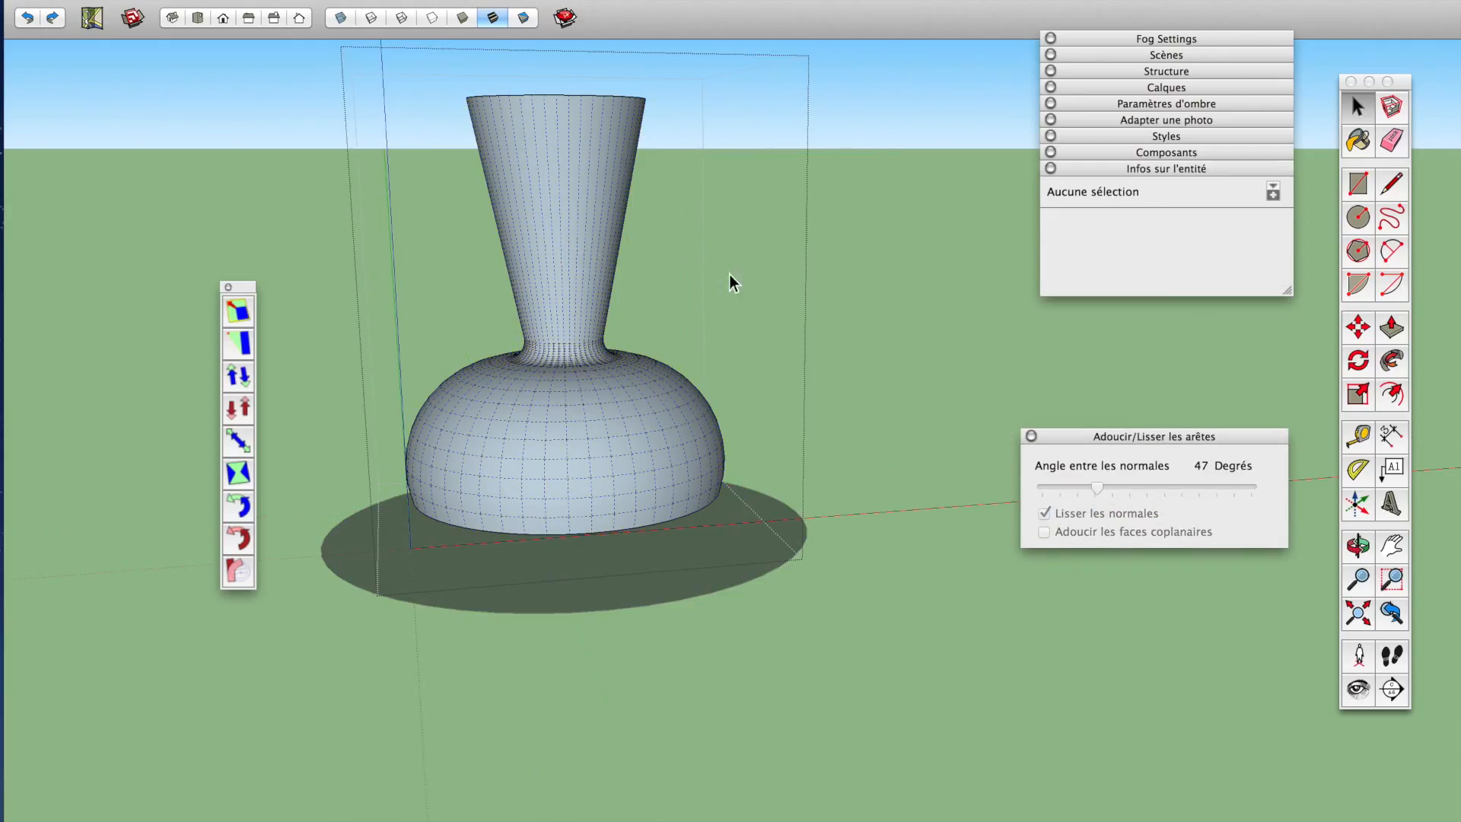
drag(172, 11, 232, 37)
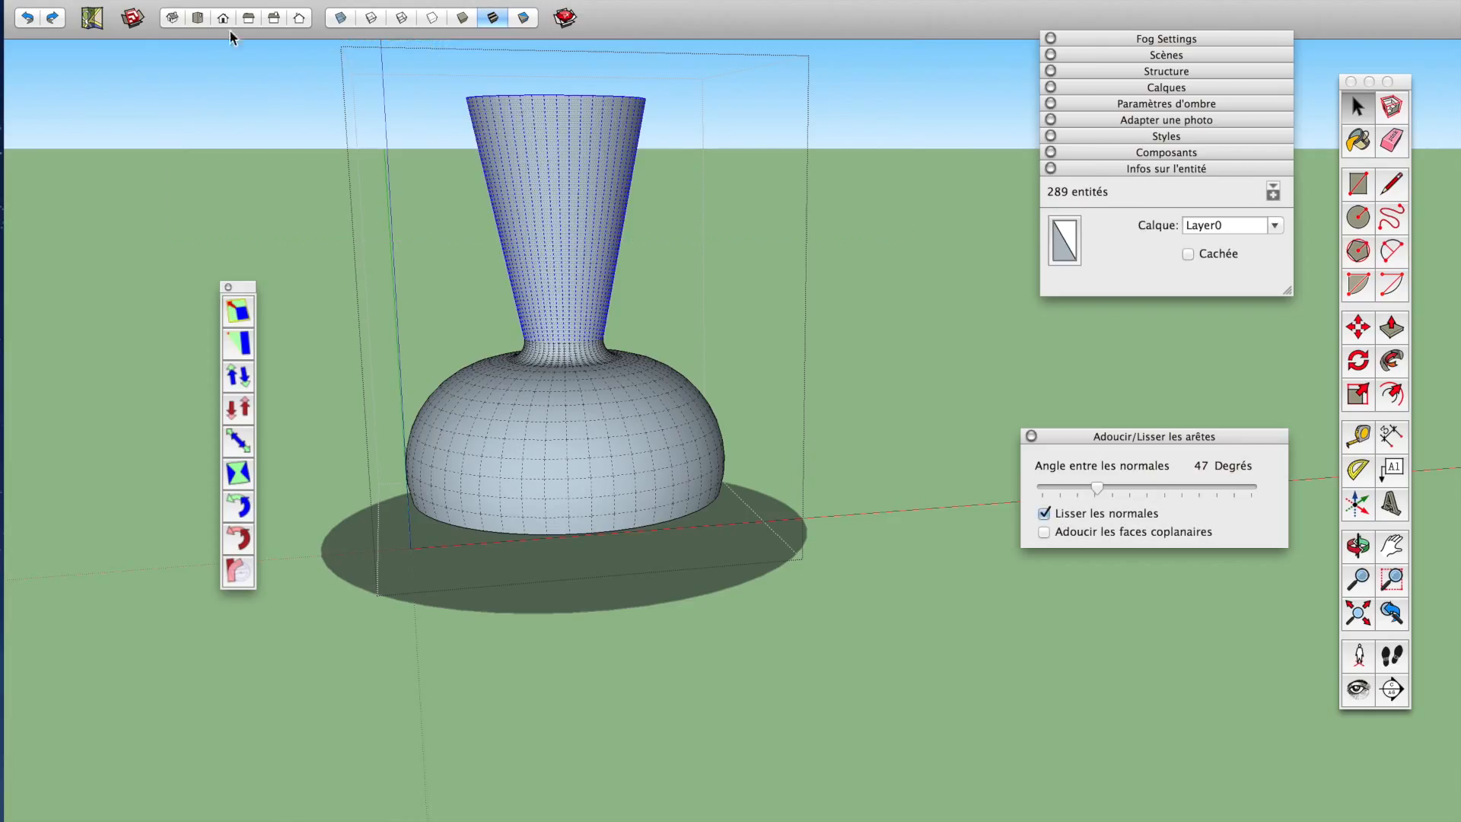
Radially bend the selected neck sideways, placing the bend origin at the base of the neck
click(239, 572)
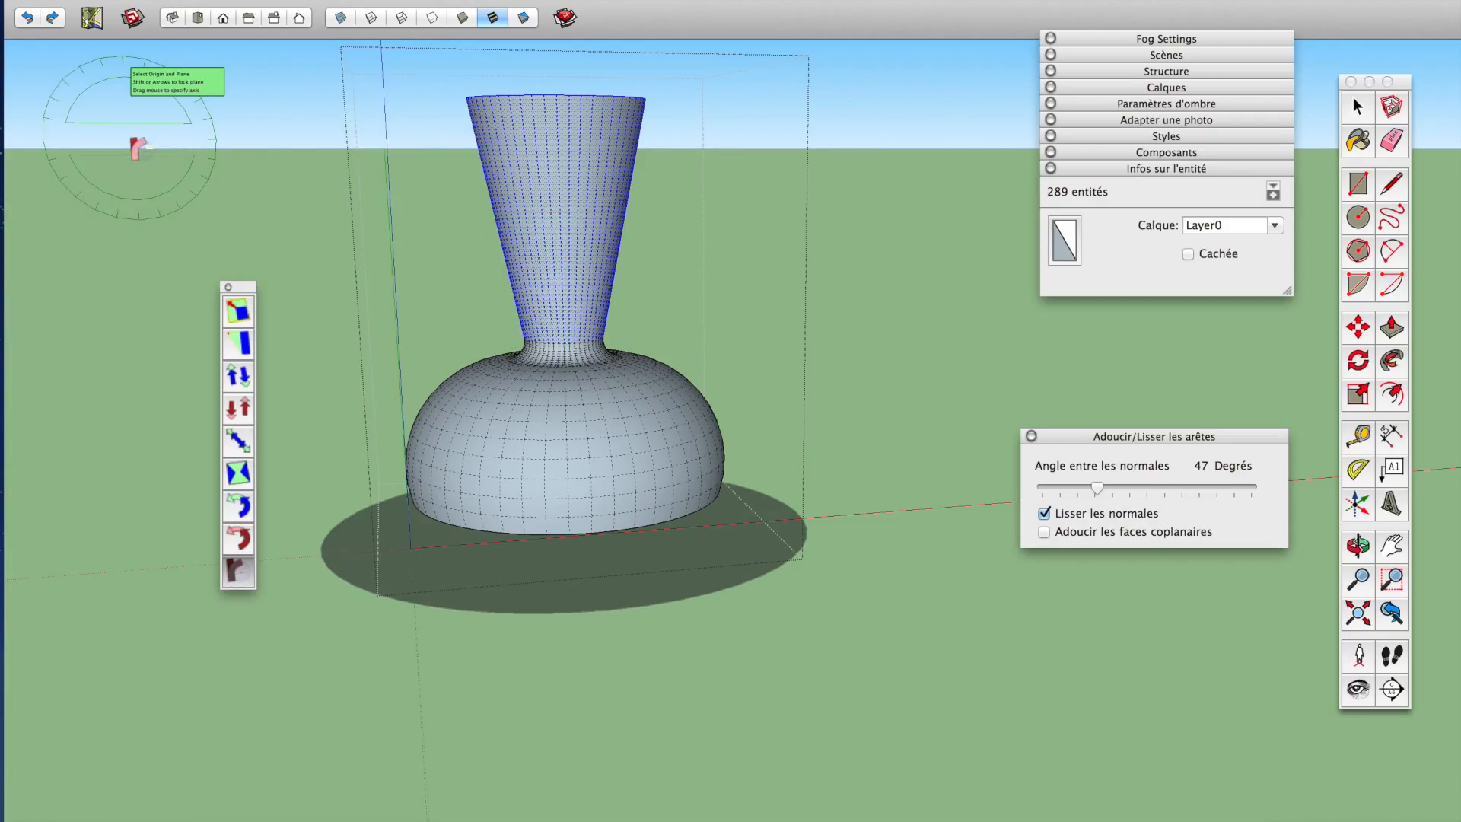
click(568, 325)
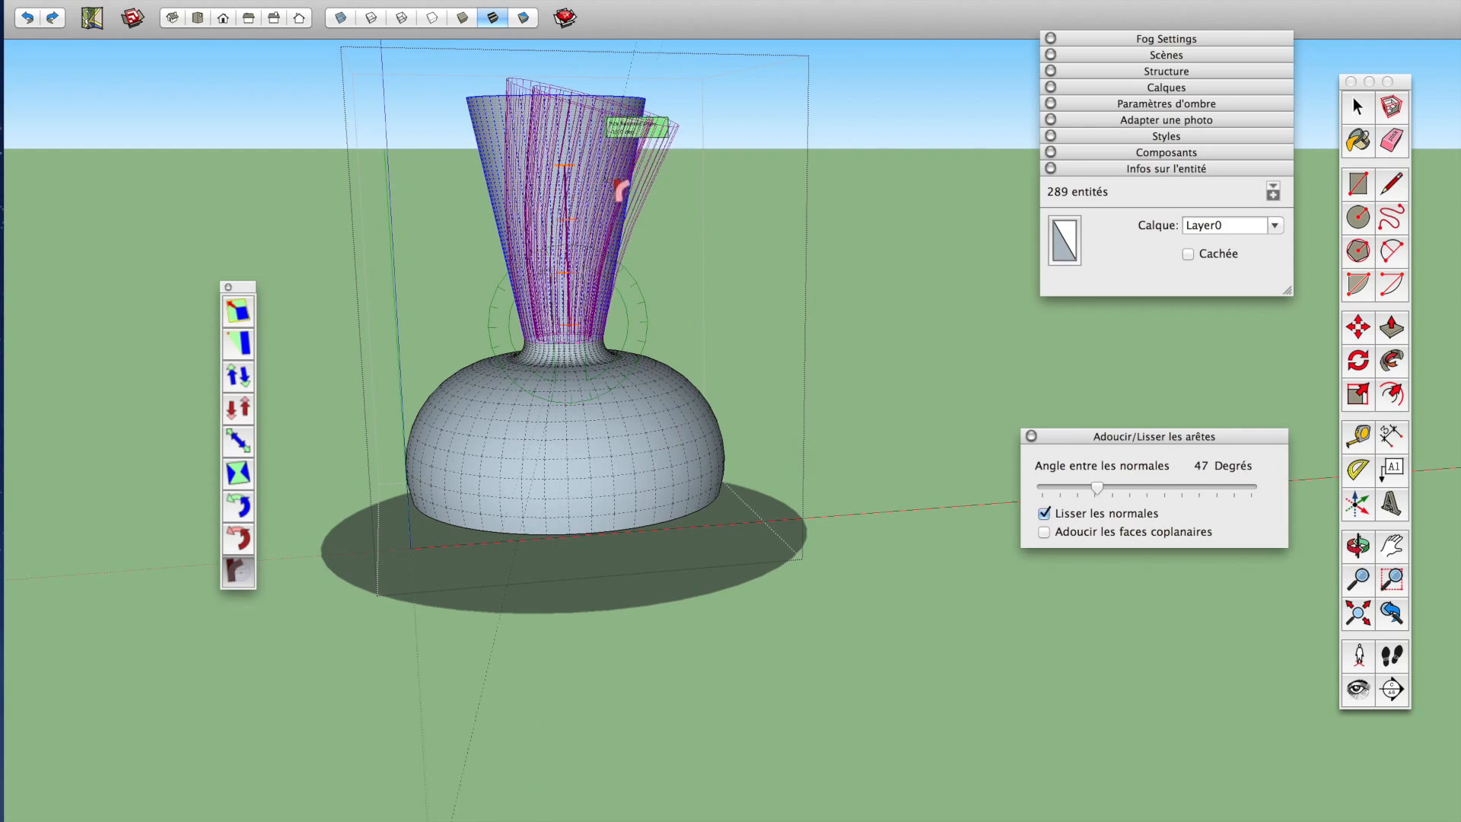
click(875, 301)
Open the bent flask's group and fill the missing faces inside the neck by drawing lines across the gap
middle_drag(870, 297, 653, 283)
scroll(631, 221, up, 10)
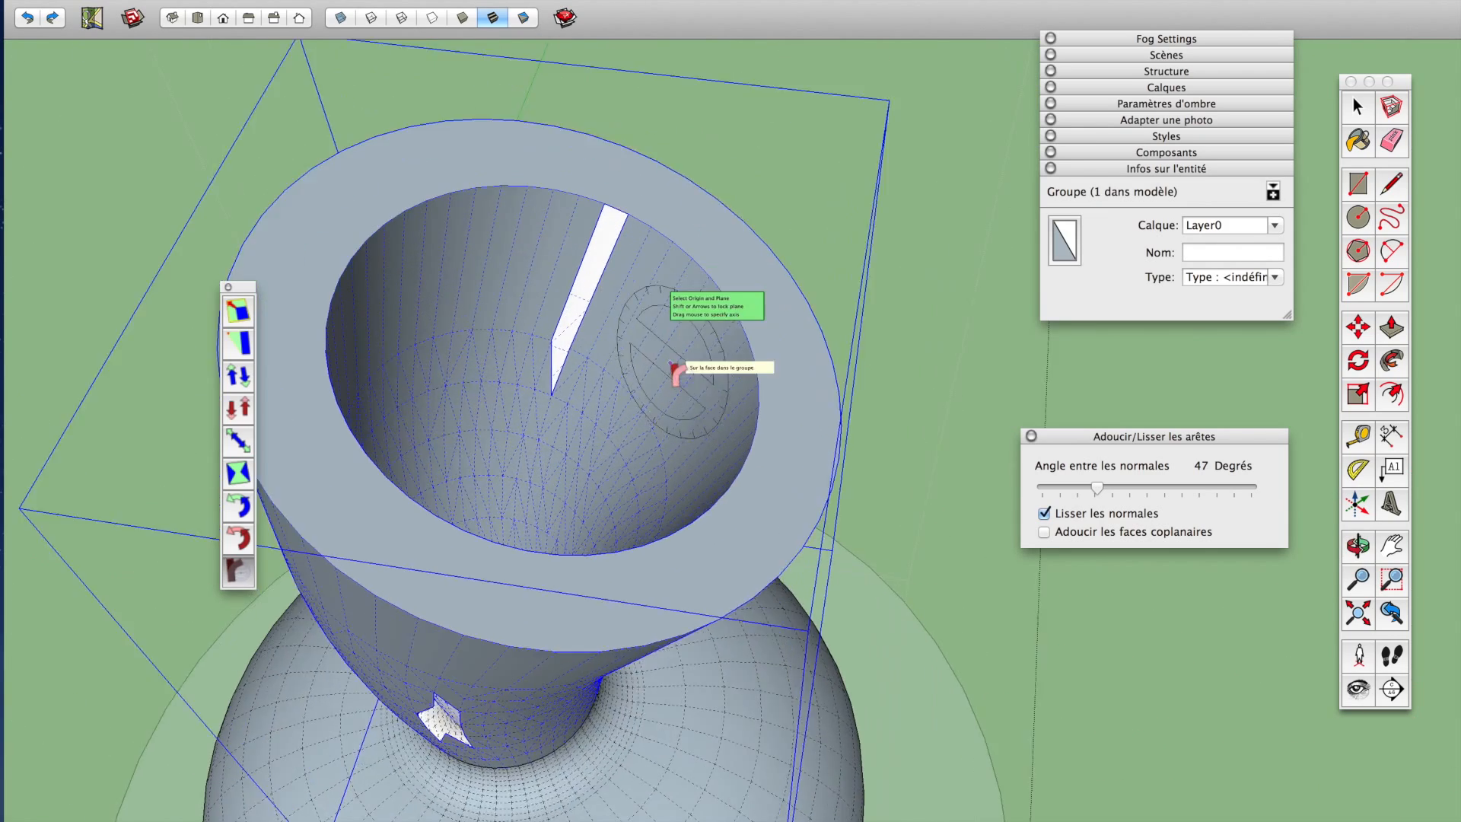
key(space)
double_click(645, 340)
double_click(646, 340)
scroll(596, 300, up, 8)
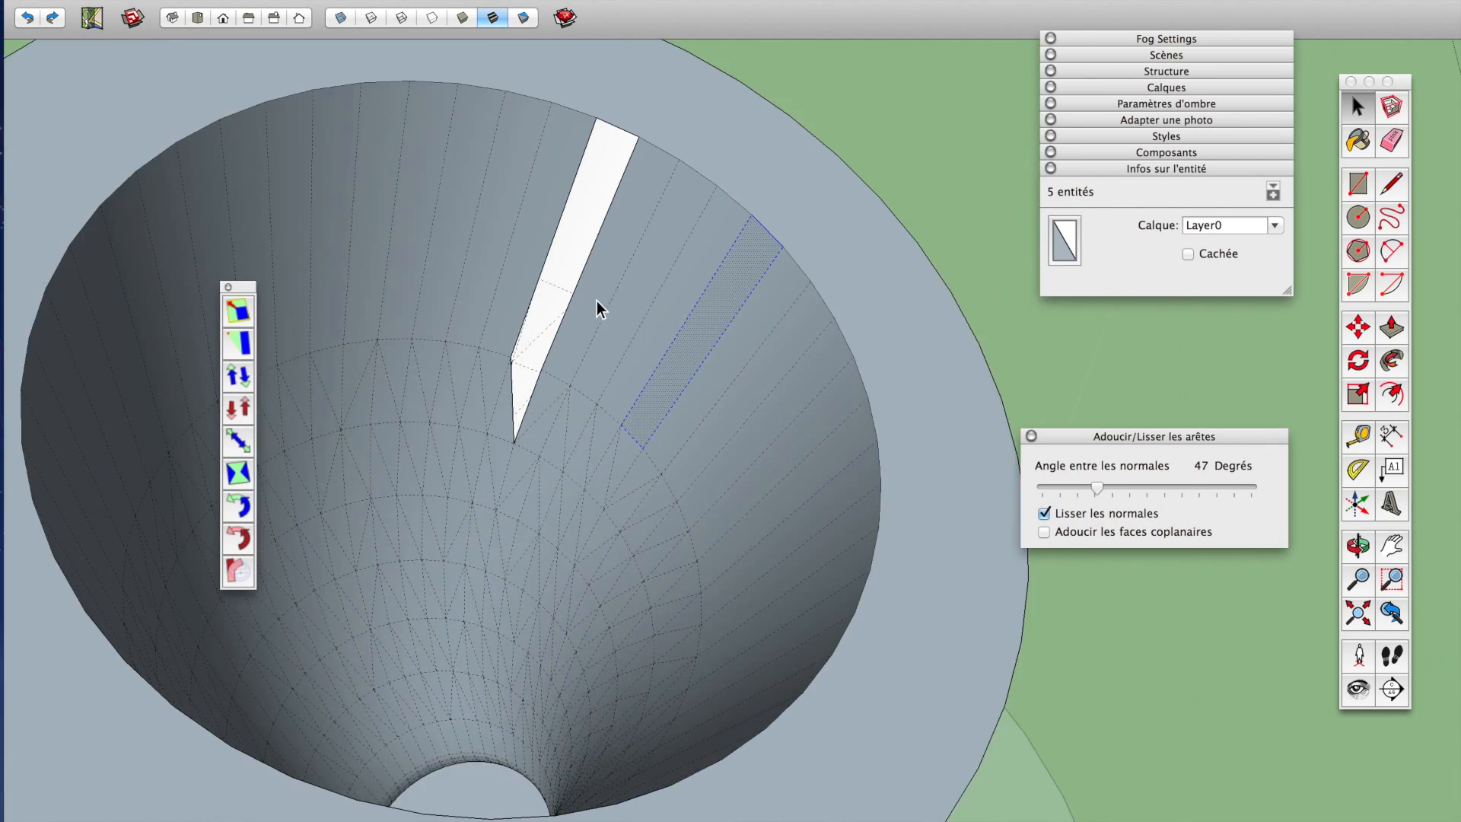
mouse_move(458, 447)
middle_down()
mouse_move(443, 426)
mouse_move(510, 389)
mouse_move(486, 404)
middle_up()
key(l)
click(451, 315)
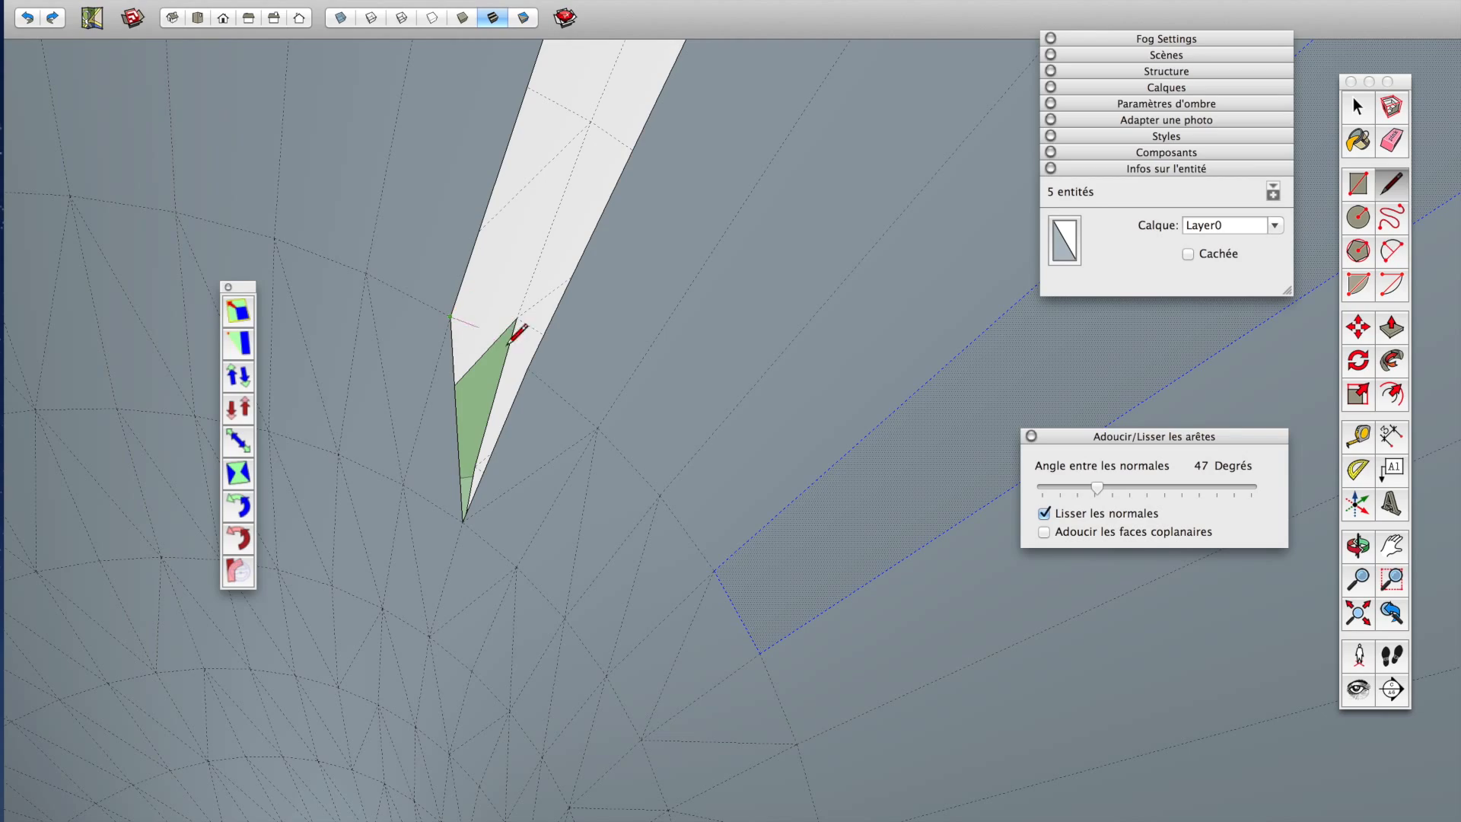
Draw lines across the two wide gaps in the neck's outer wall below the rim to rebuild their faces
scroll(533, 360, down, 15)
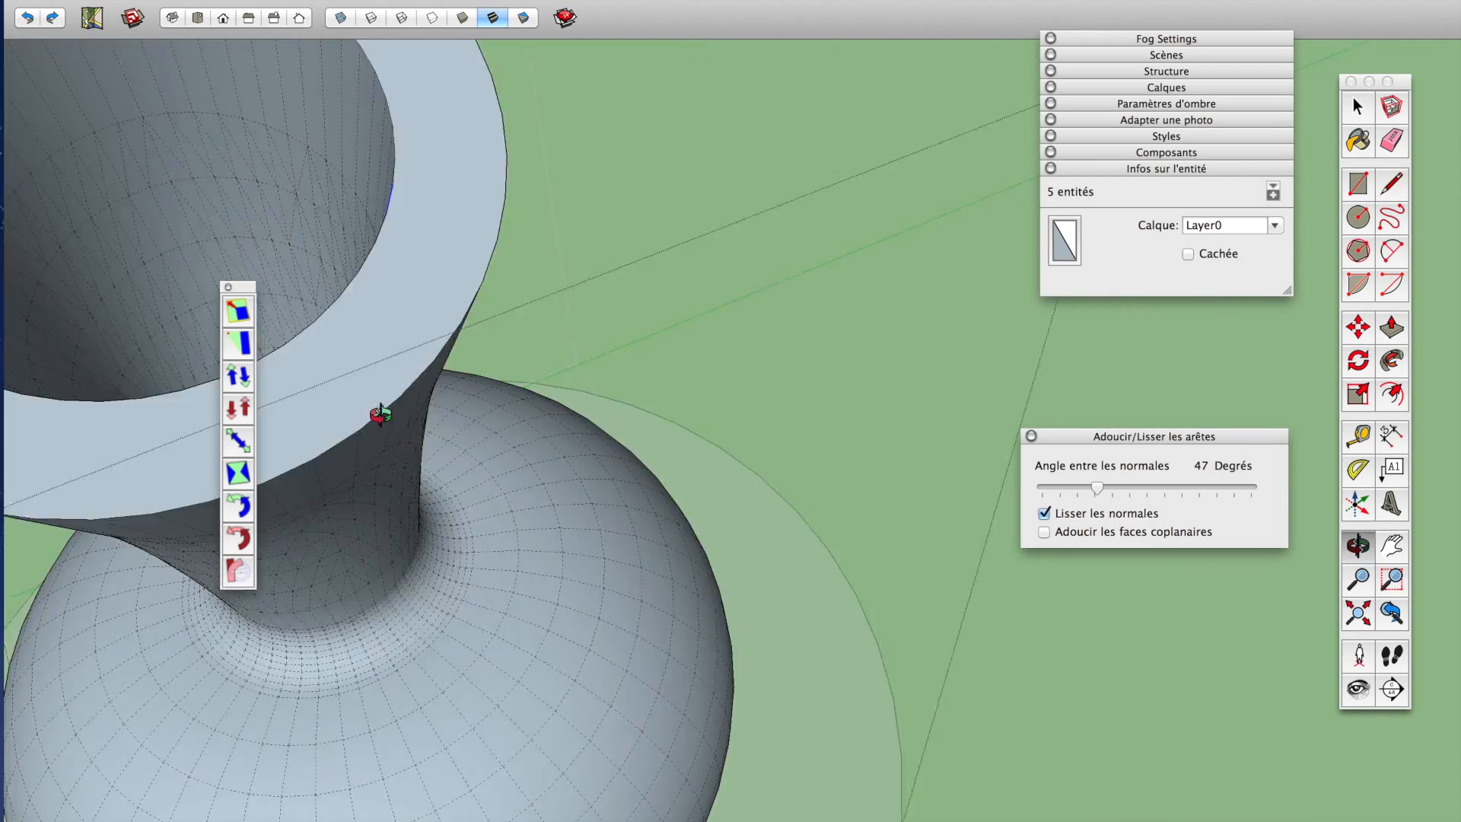
scroll(619, 228, down, 3)
scroll(561, 180, up, 6)
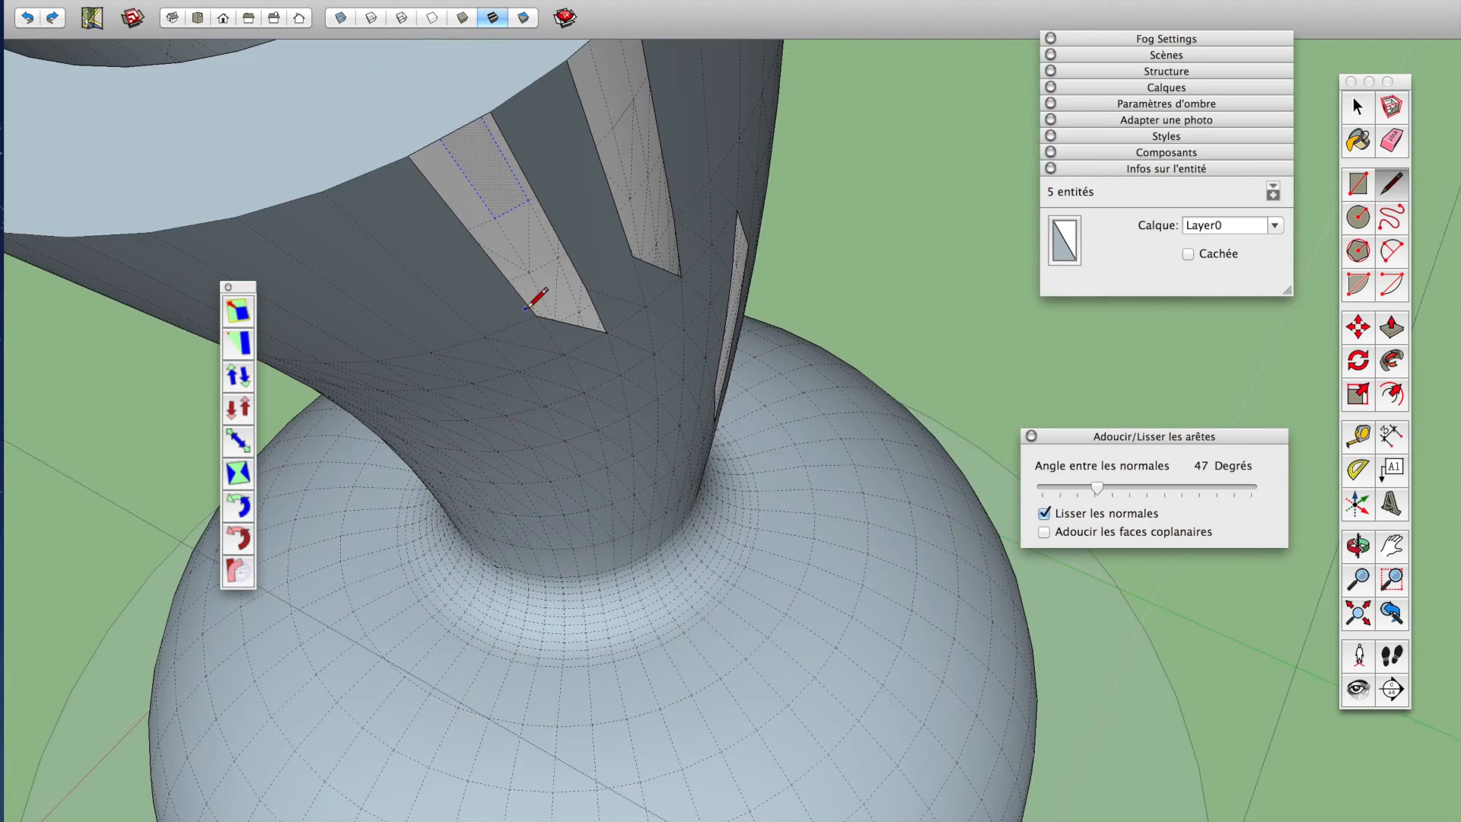
click(586, 287)
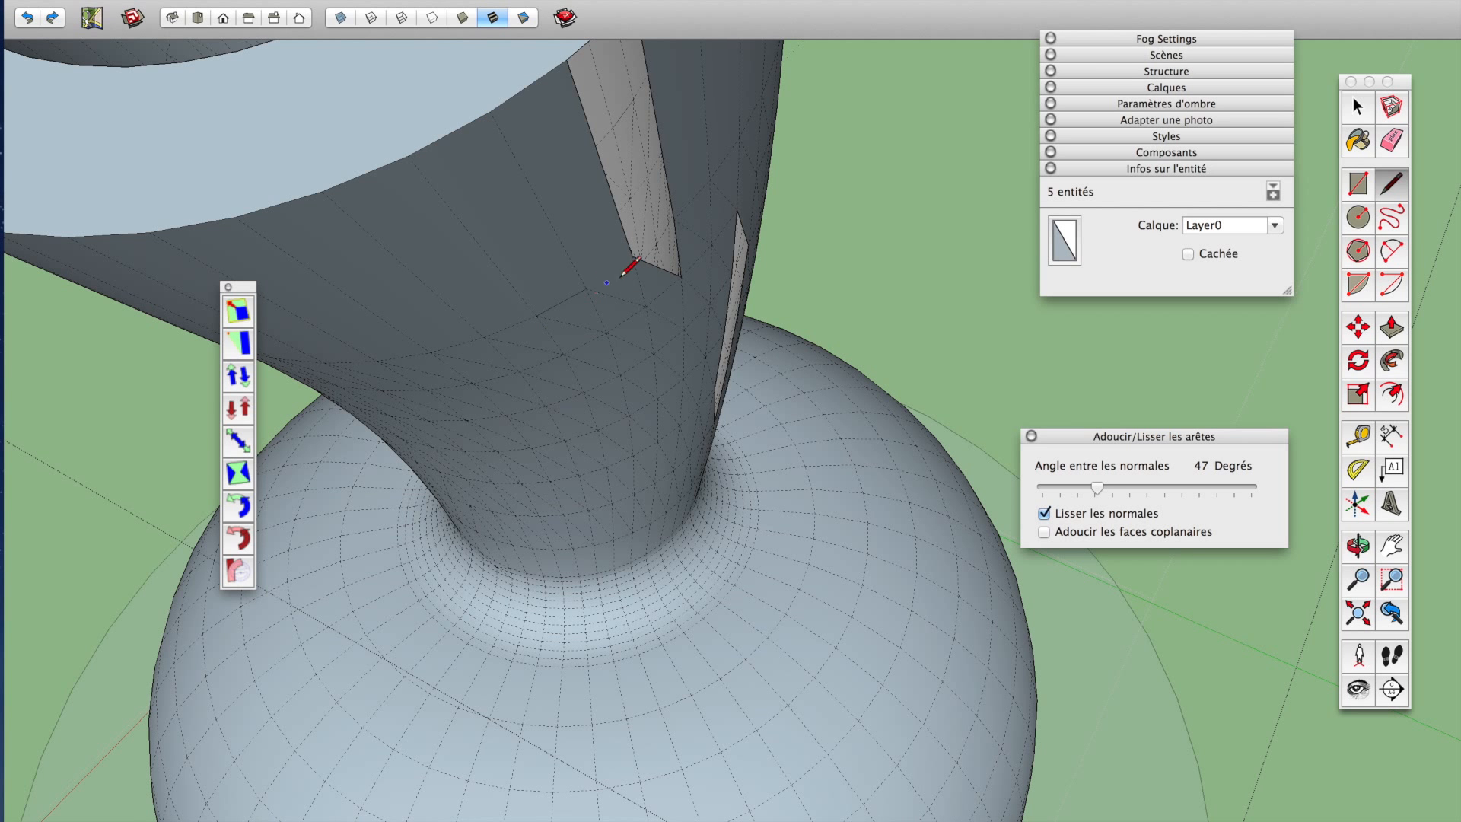
click(675, 221)
Close the narrow gap low on the neck's outer wall by drawing lines between its mesh vertices
mouse_move(734, 274)
middle_down()
mouse_move(470, 183)
mouse_move(473, 238)
middle_up()
scroll(519, 174, up, 1)
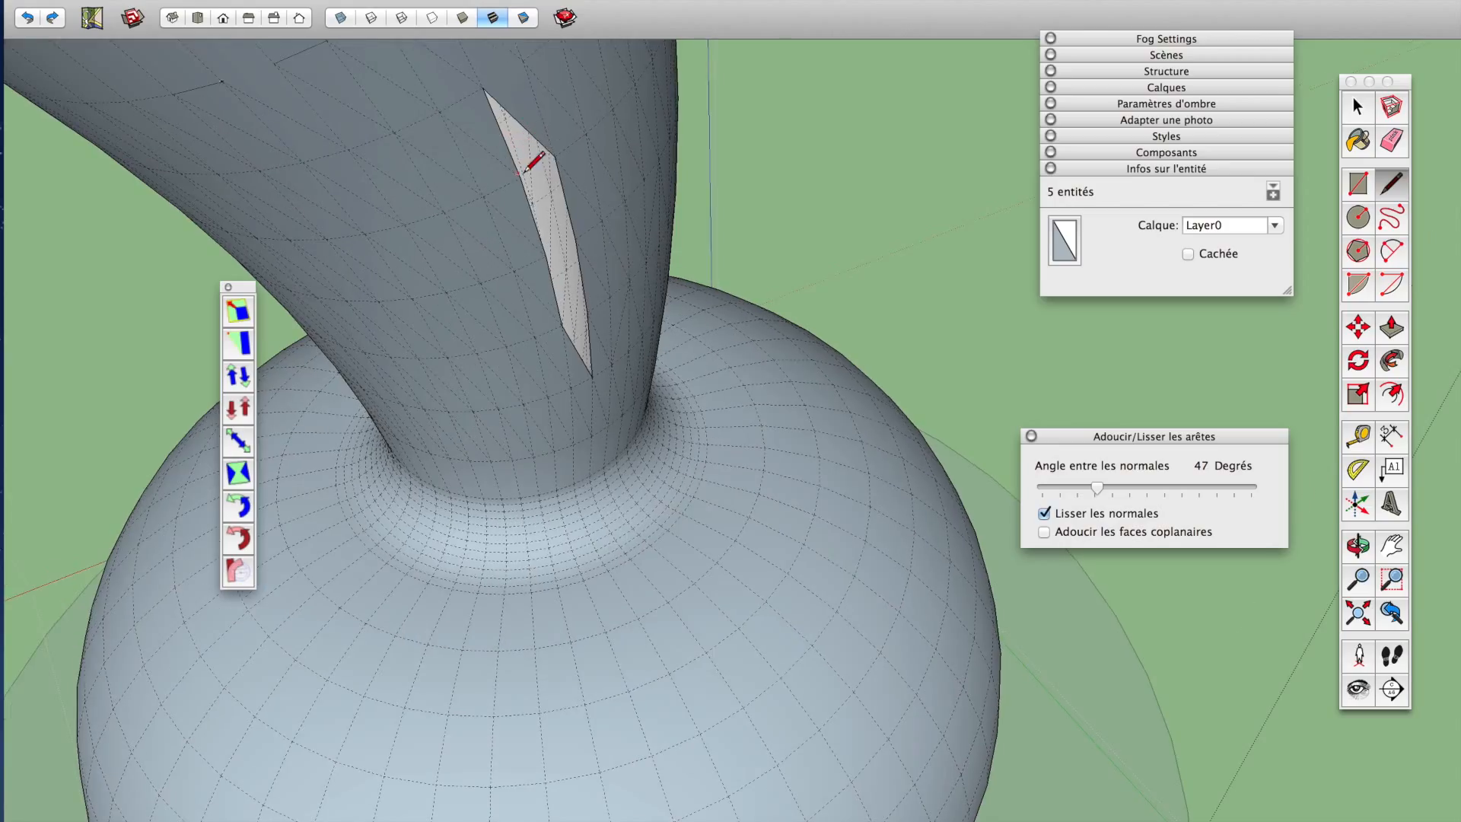
click(556, 156)
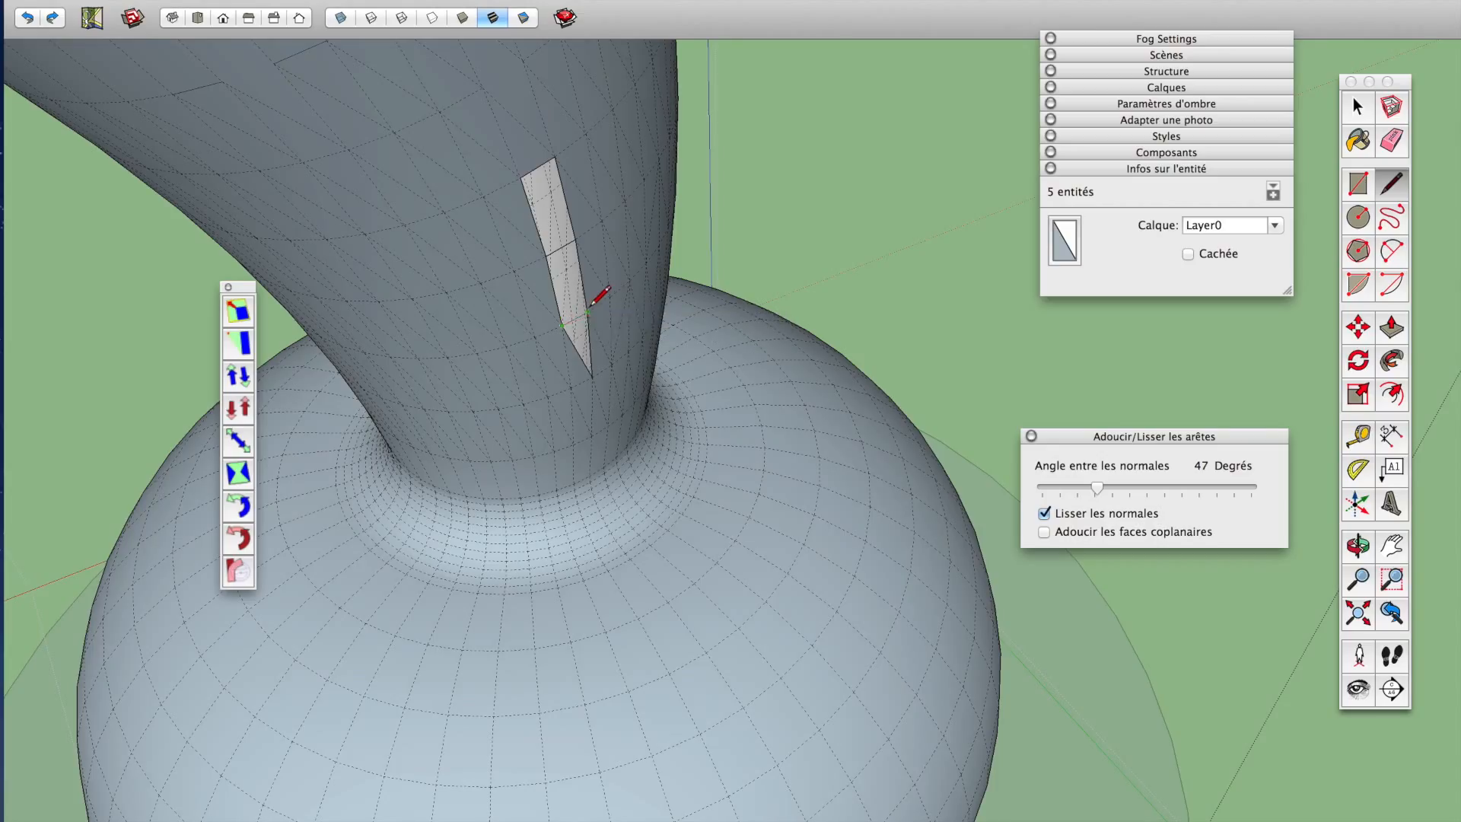
click(588, 311)
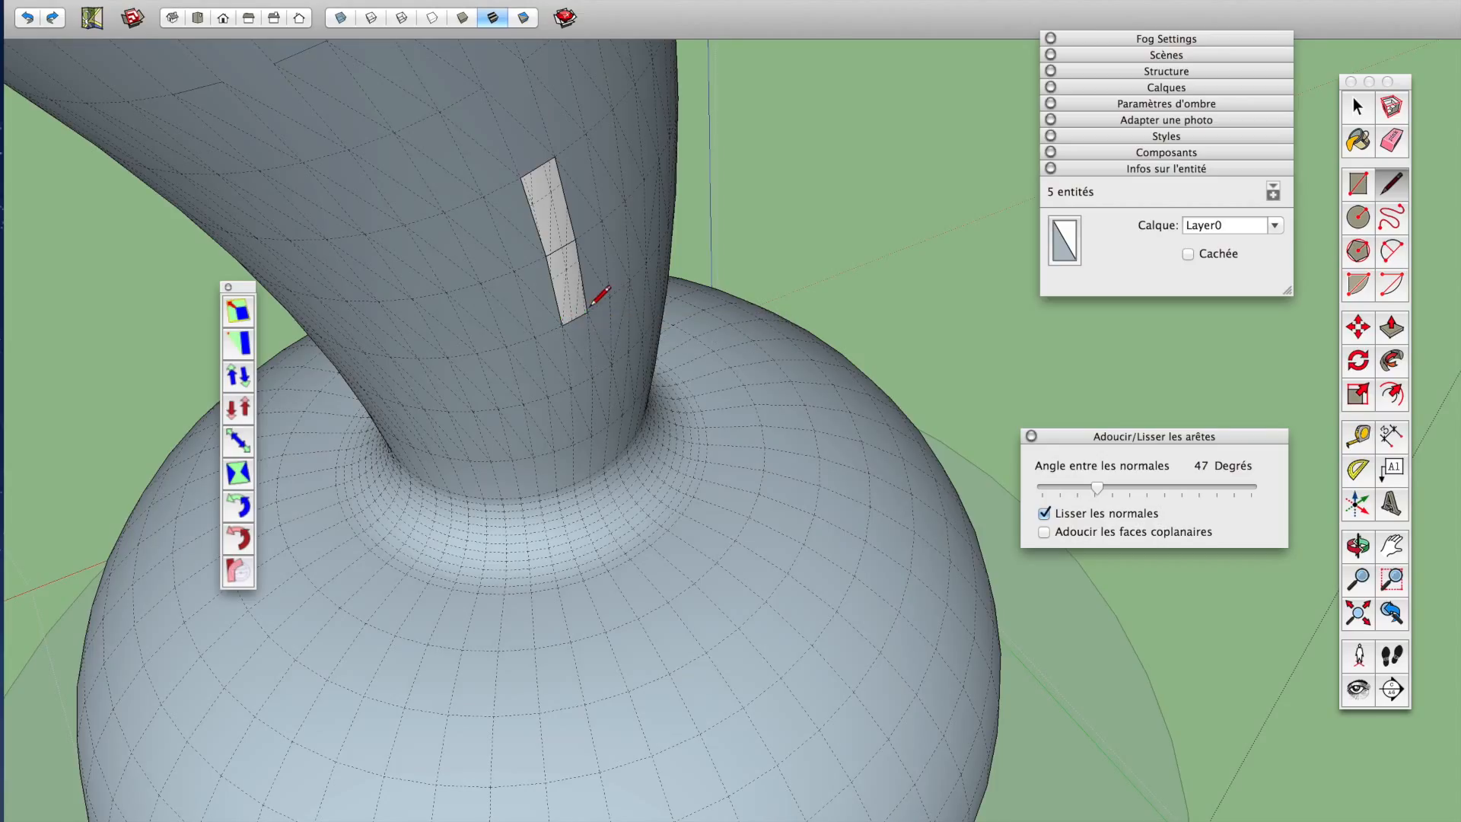
click(576, 239)
click(555, 157)
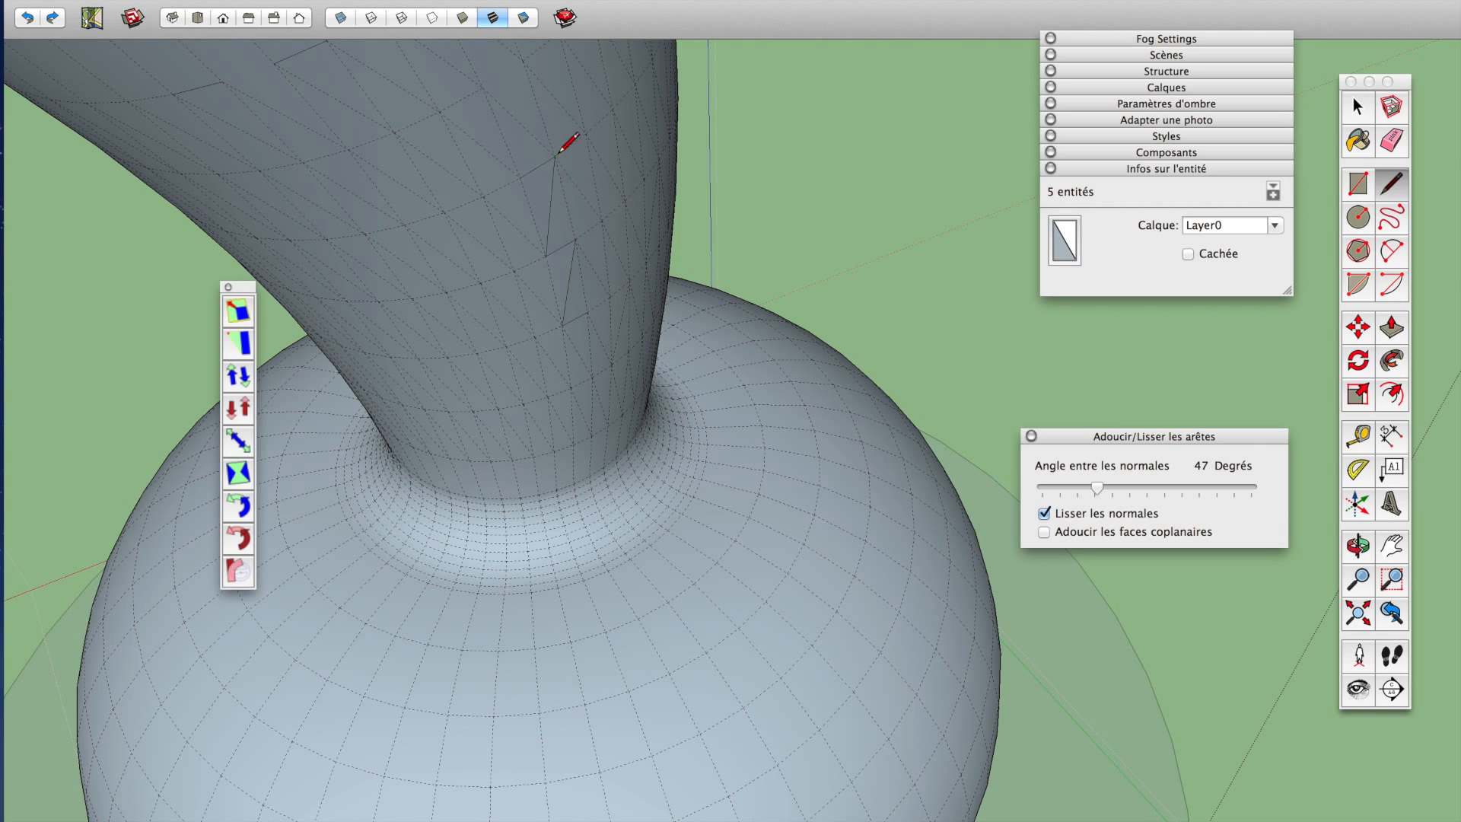
Undo the last two edits and redraw the connecting lines that close the opening in the neck's faceted surface
scroll(584, 298, down, 5)
mouse_move(659, 350)
middle_down()
mouse_move(609, 329)
mouse_move(532, 166)
middle_up()
scroll(533, 166, up, 2)
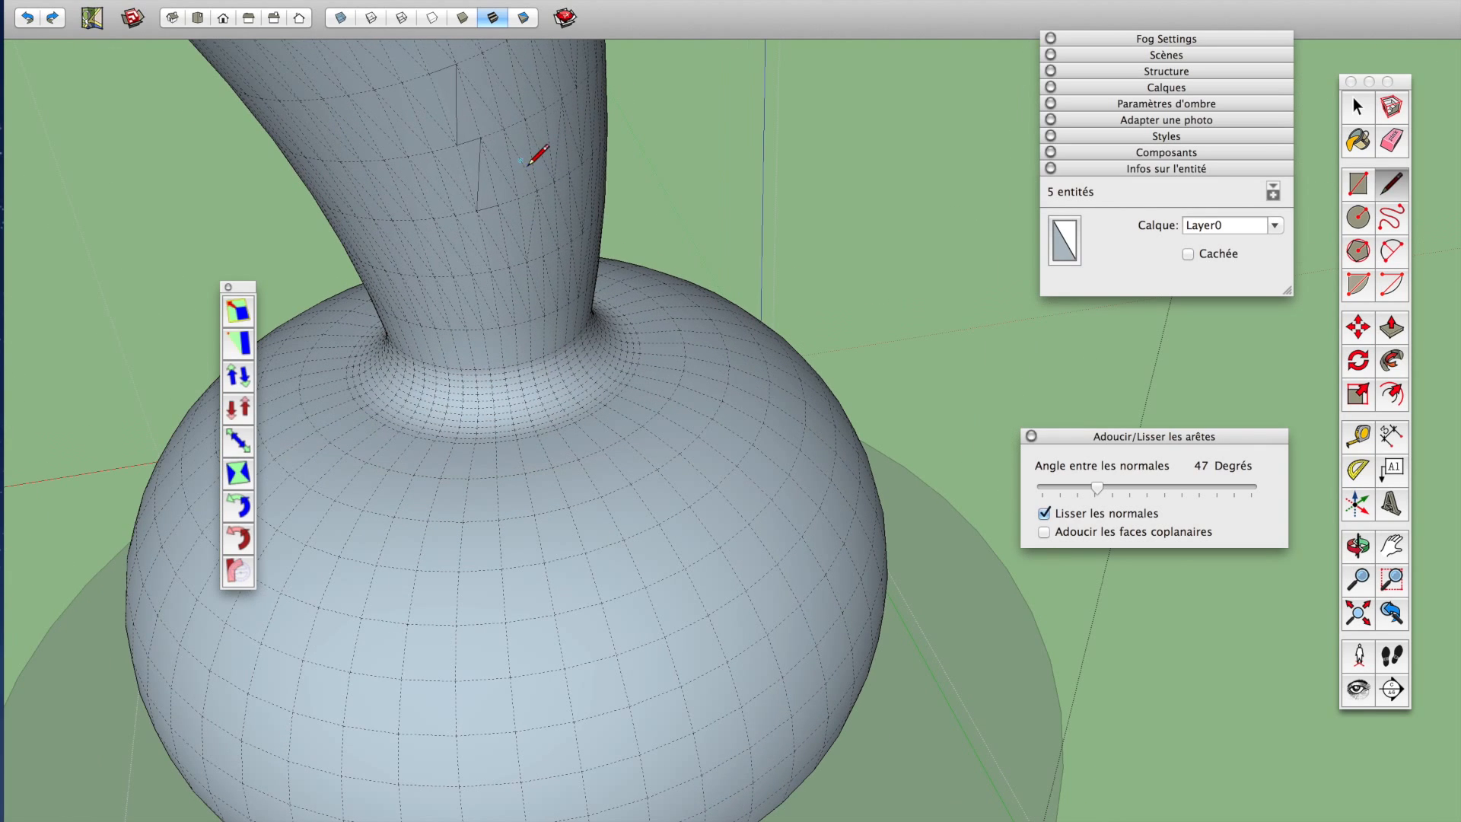
key(super+z)
key(super+z)
click(497, 204)
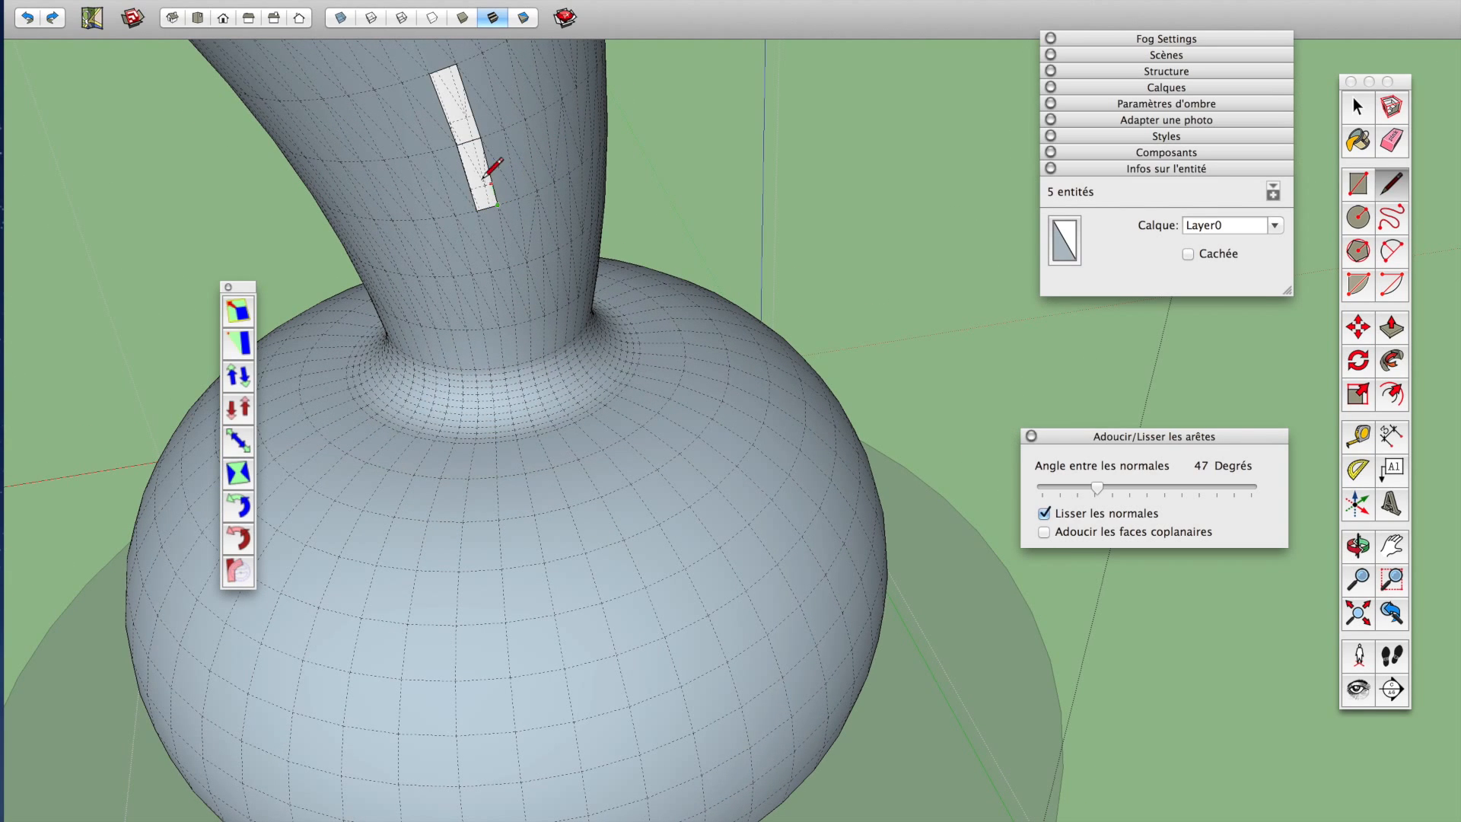
click(457, 143)
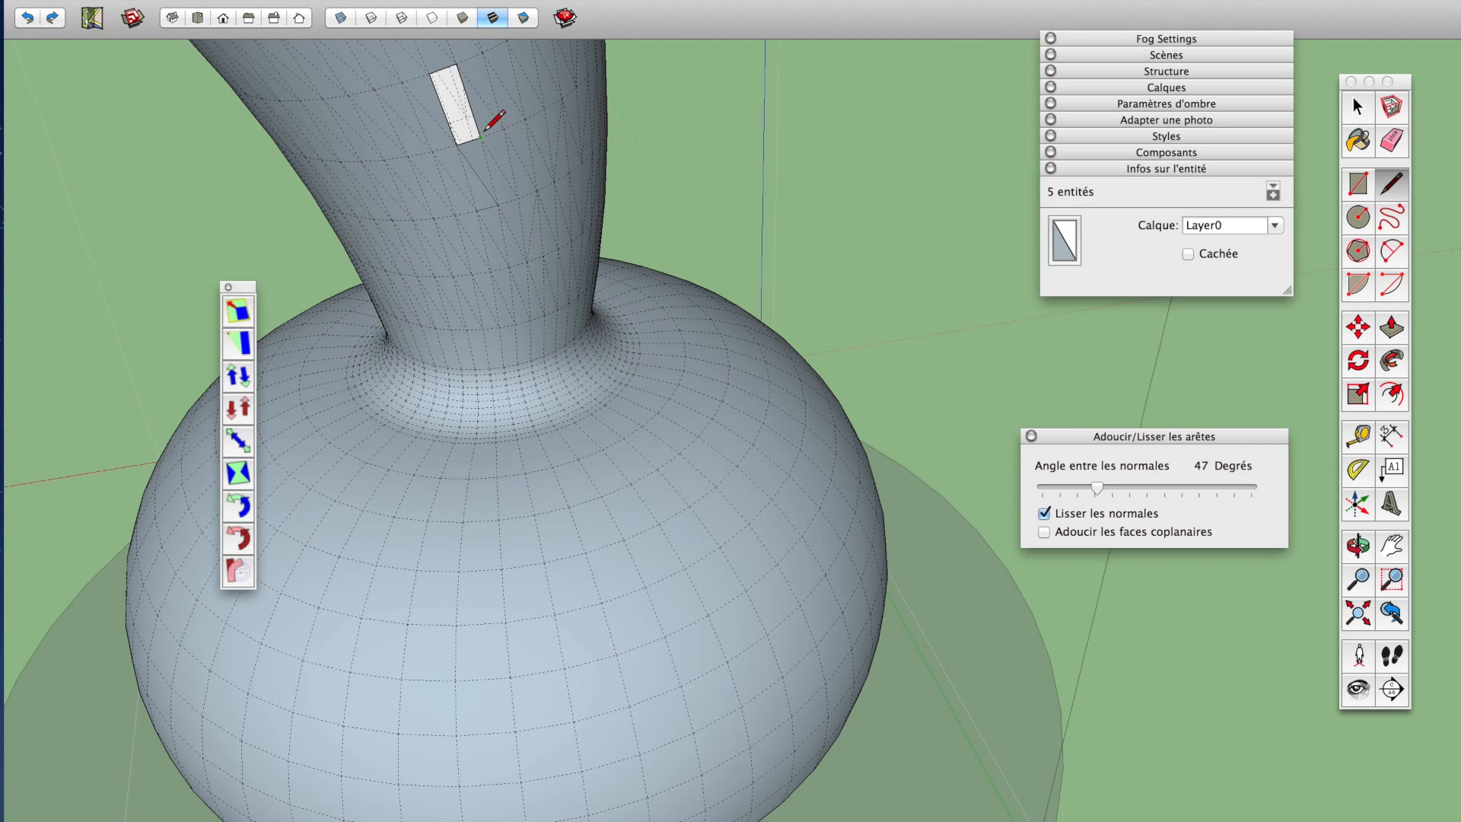
click(431, 73)
Soften the newly drawn edges of the patched strip on the neck with the Eraser
shift+middle_drag(466, 107, 522, 177)
scroll(522, 177, up, 3)
key(e)
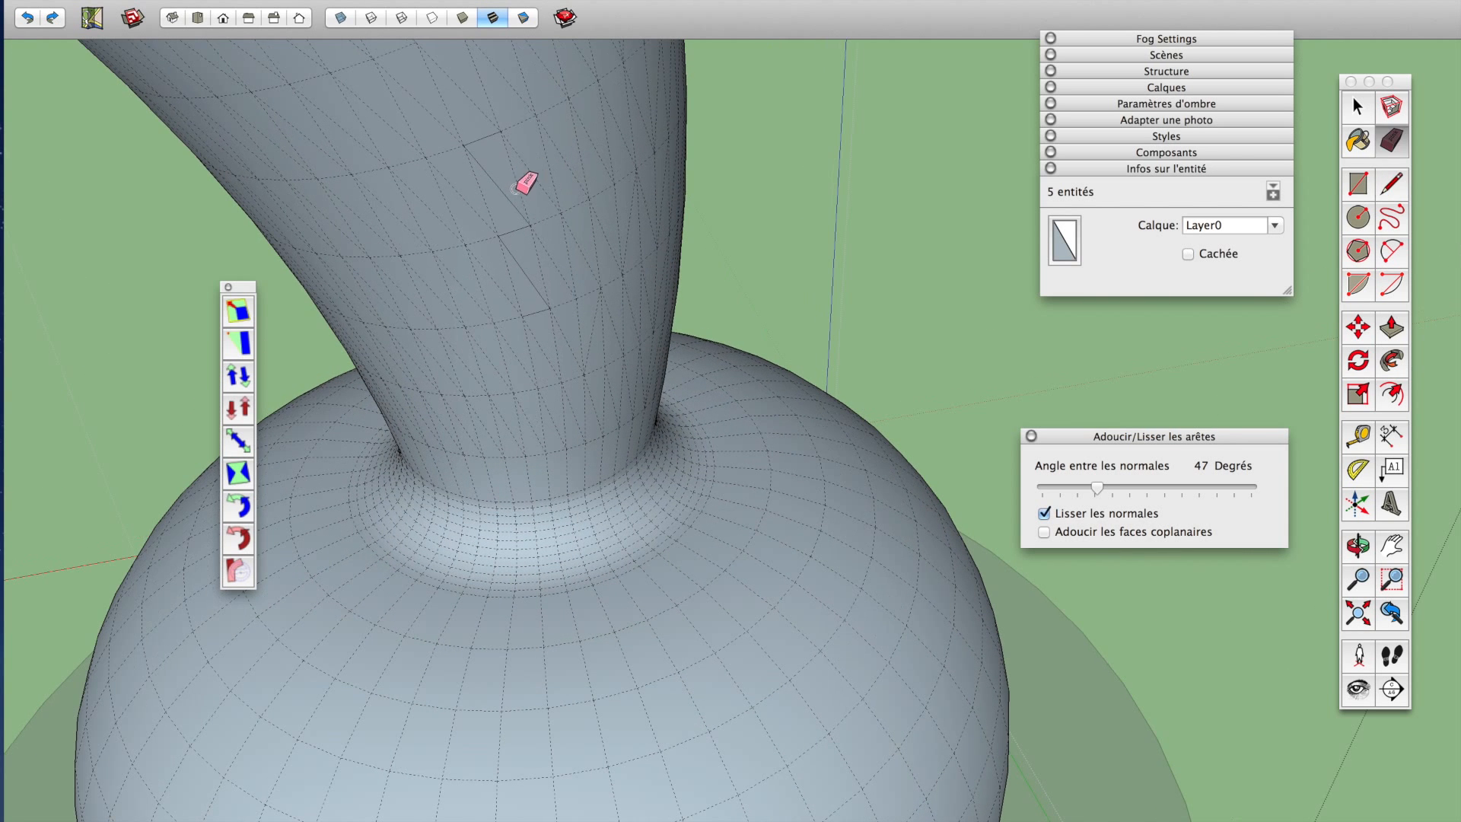
drag(503, 166, 503, 206)
drag(535, 284, 529, 236)
drag(490, 118, 531, 180)
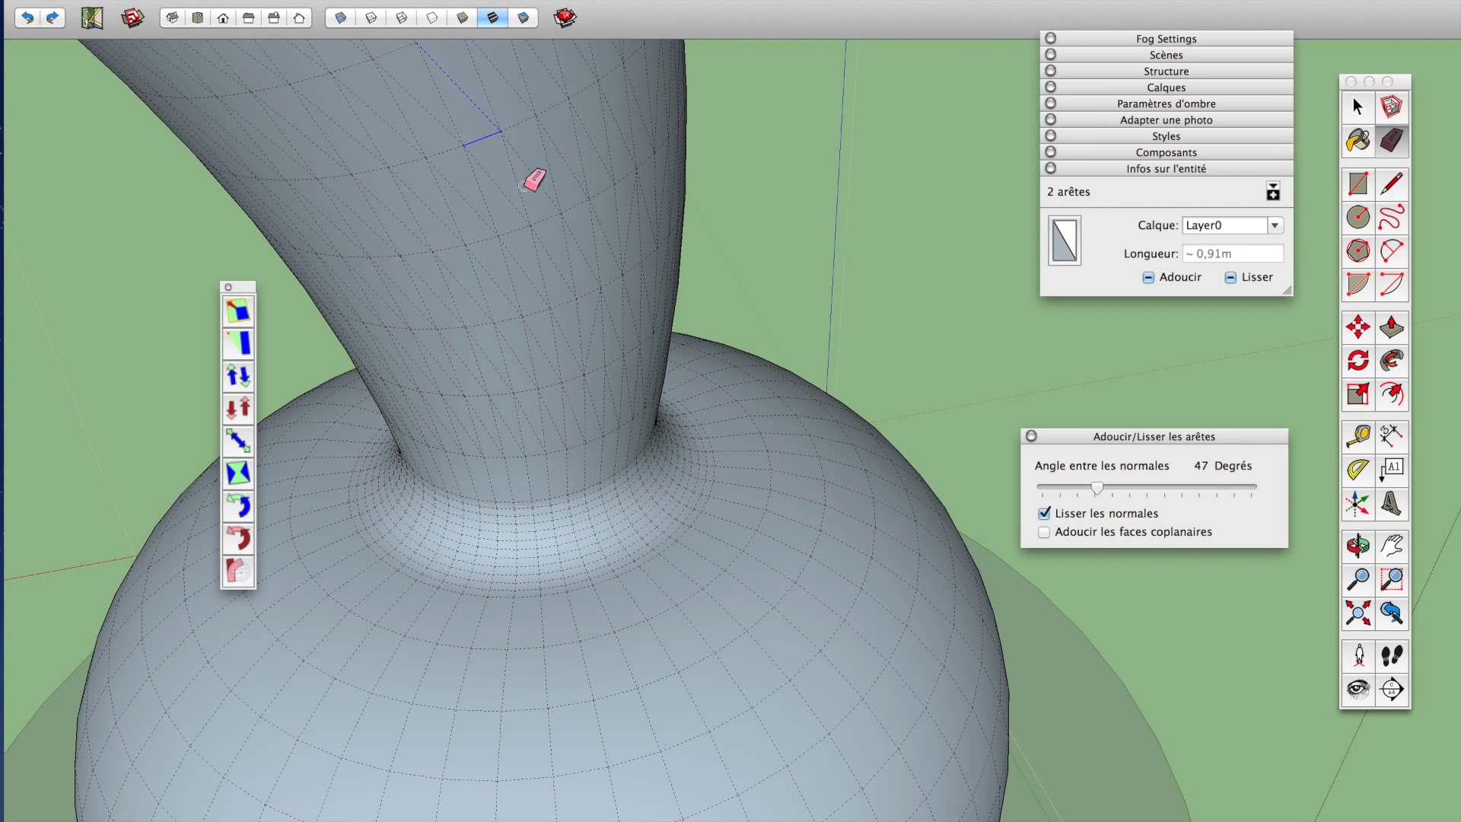
Draw the missing edge across the long opening beneath the rim to close the neck surface there
scroll(547, 205, down, 3)
mouse_move(561, 229)
middle_down()
mouse_move(428, 373)
mouse_move(440, 391)
mouse_move(640, 414)
middle_up()
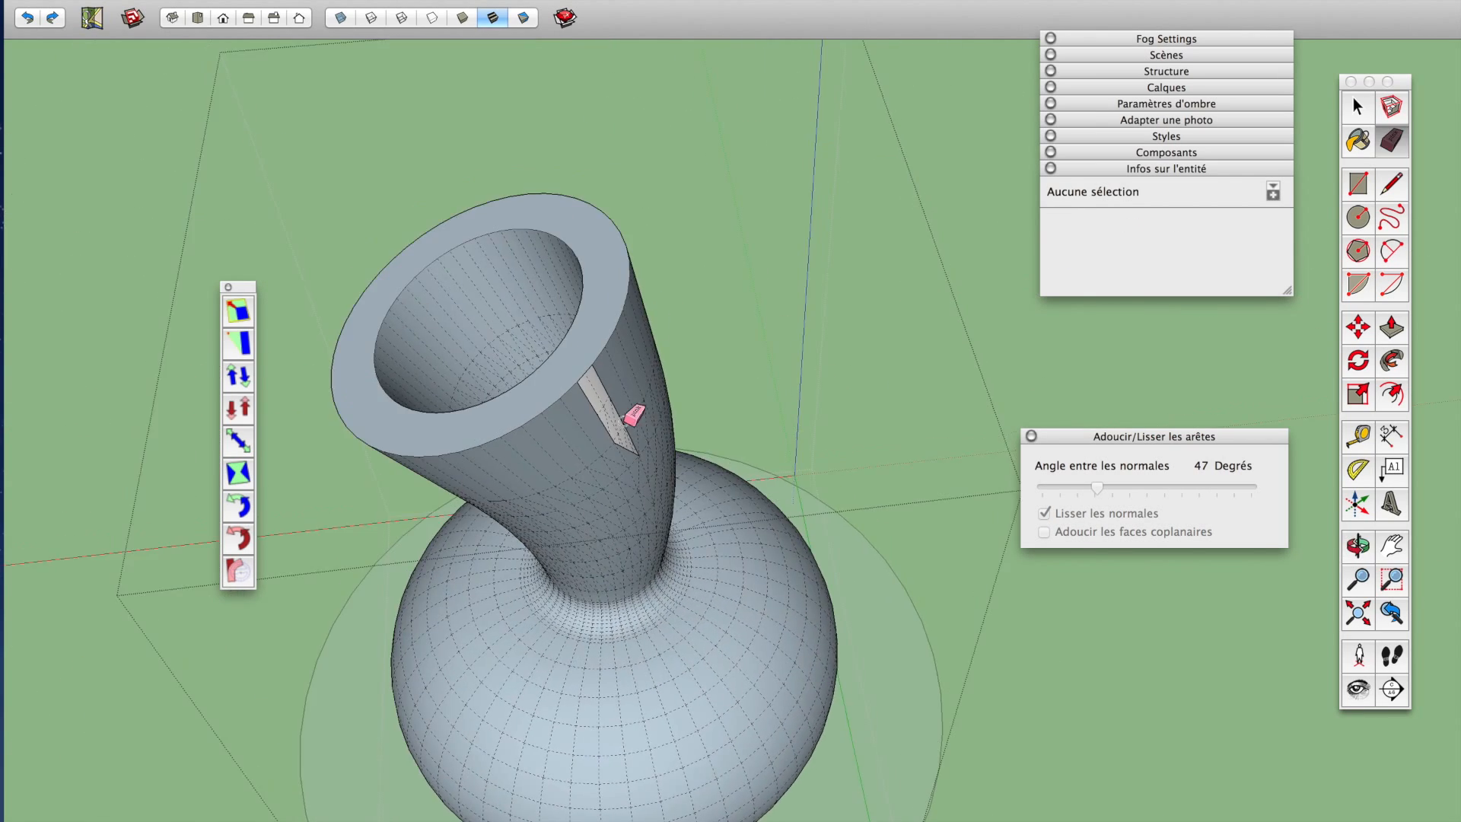
scroll(643, 395, up, 5)
middle_drag(567, 498, 555, 505)
key(l)
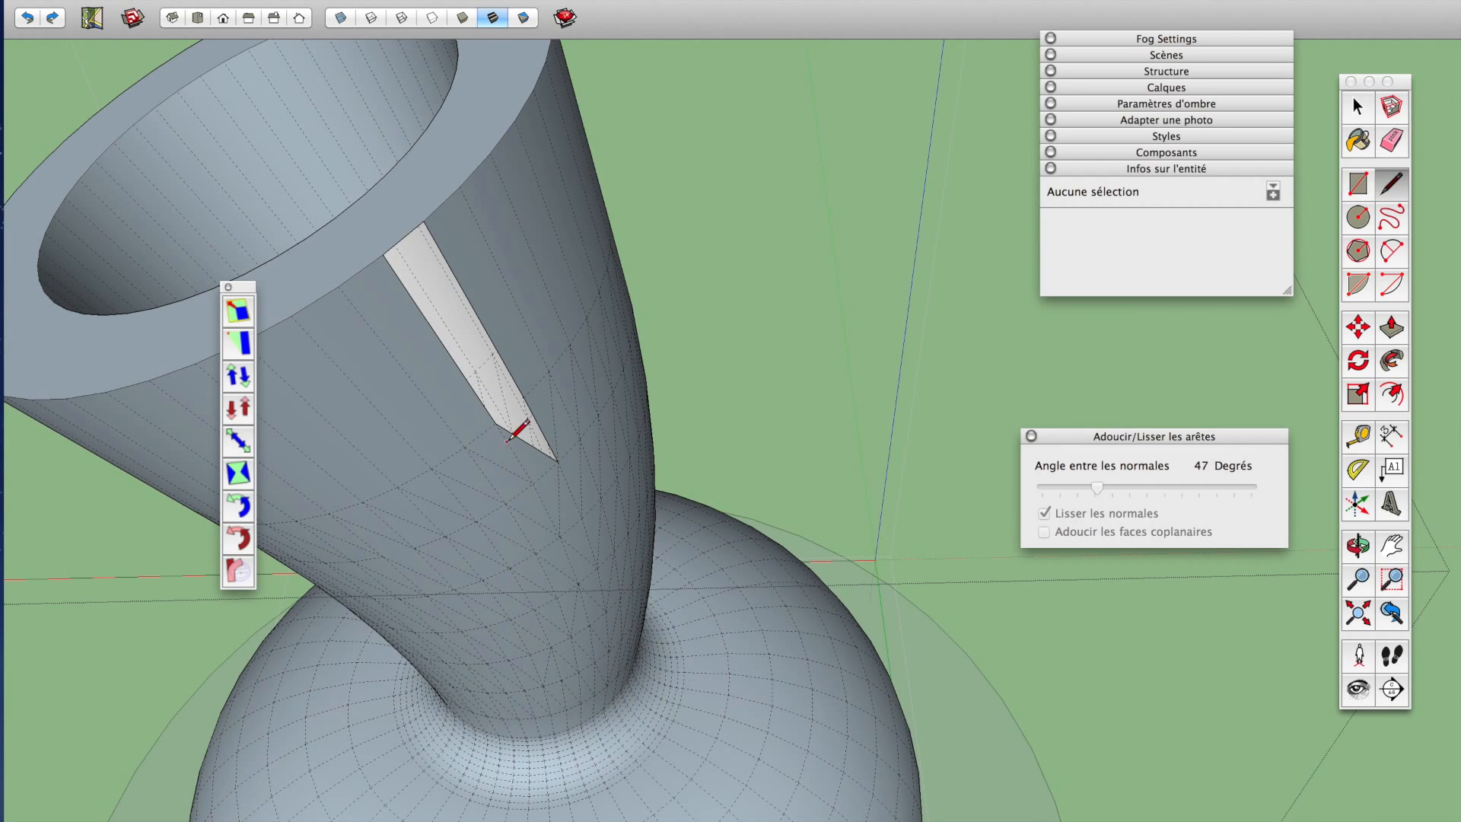
click(527, 395)
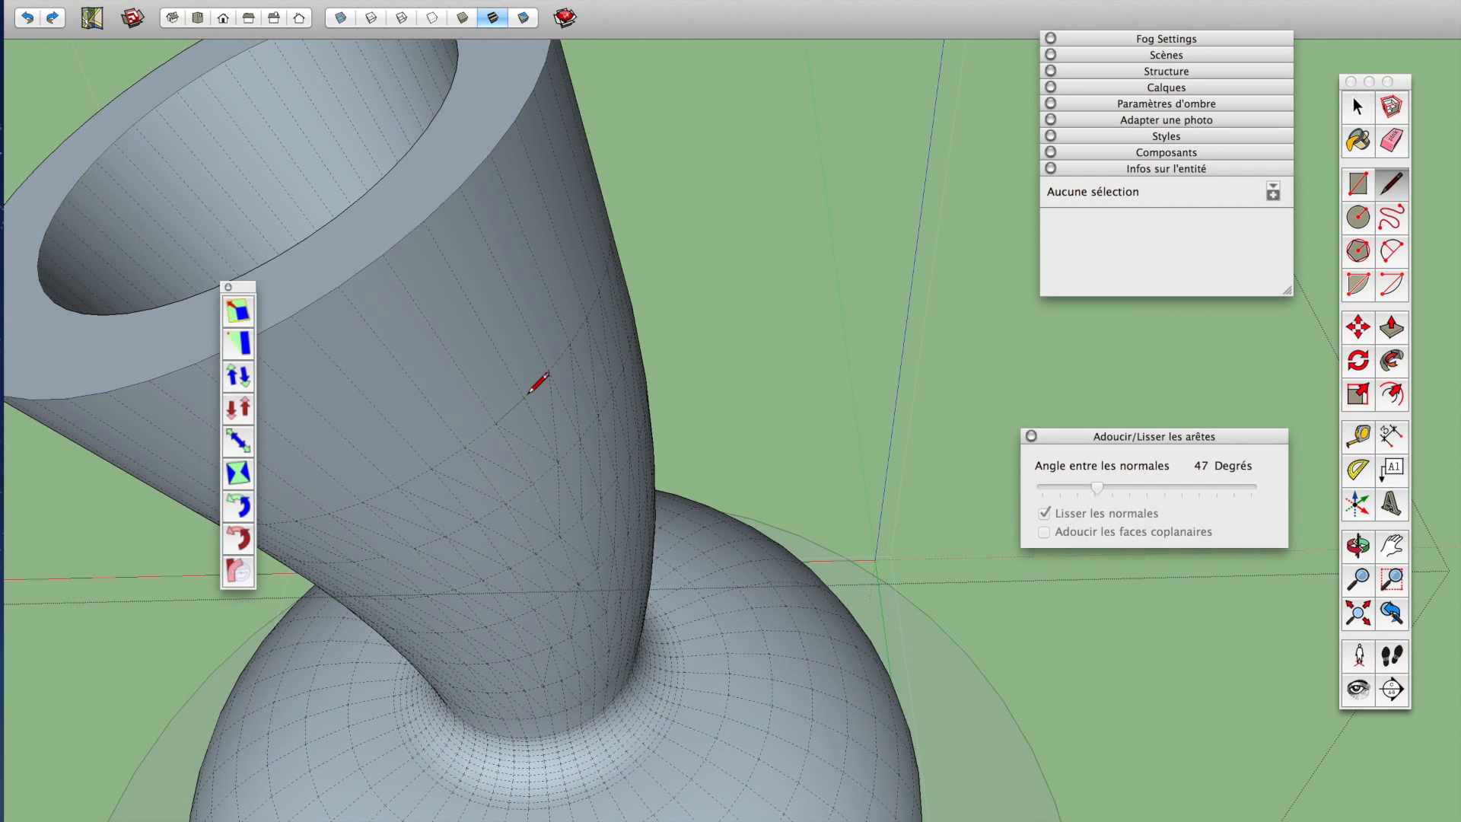
scroll(541, 392, down, 3)
scroll(540, 392, up, 6)
key(e)
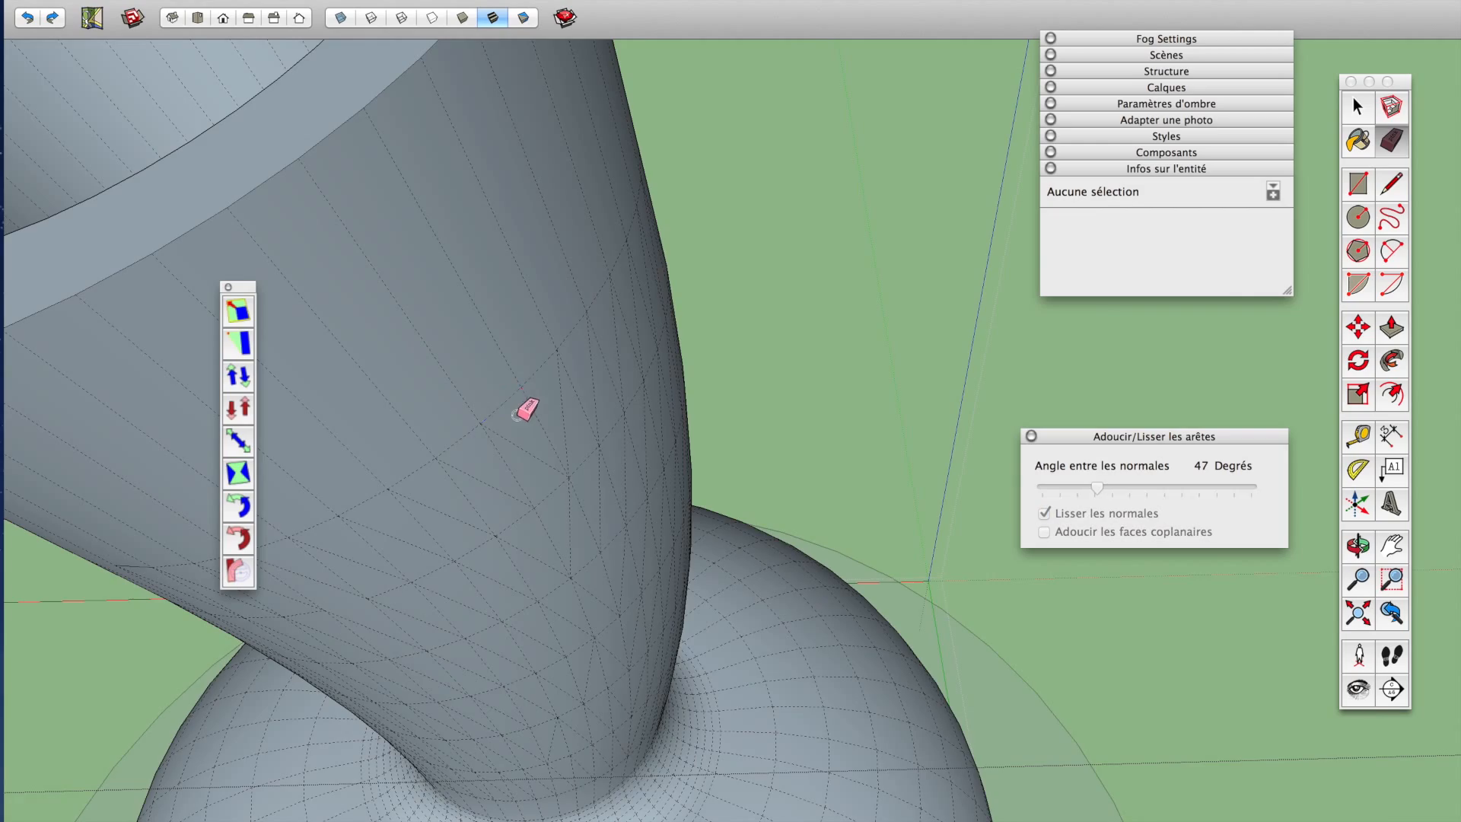
Draw lines across the two lower notches and the upper tip of the jagged hole on the neck's other side
scroll(548, 483, down, 5)
mouse_move(548, 482)
middle_down()
mouse_move(294, 495)
mouse_move(662, 524)
mouse_move(326, 394)
mouse_move(685, 482)
mouse_move(1020, 433)
mouse_move(829, 523)
mouse_move(829, 398)
mouse_move(401, 522)
mouse_move(623, 497)
middle_up()
scroll(640, 472, up, 6)
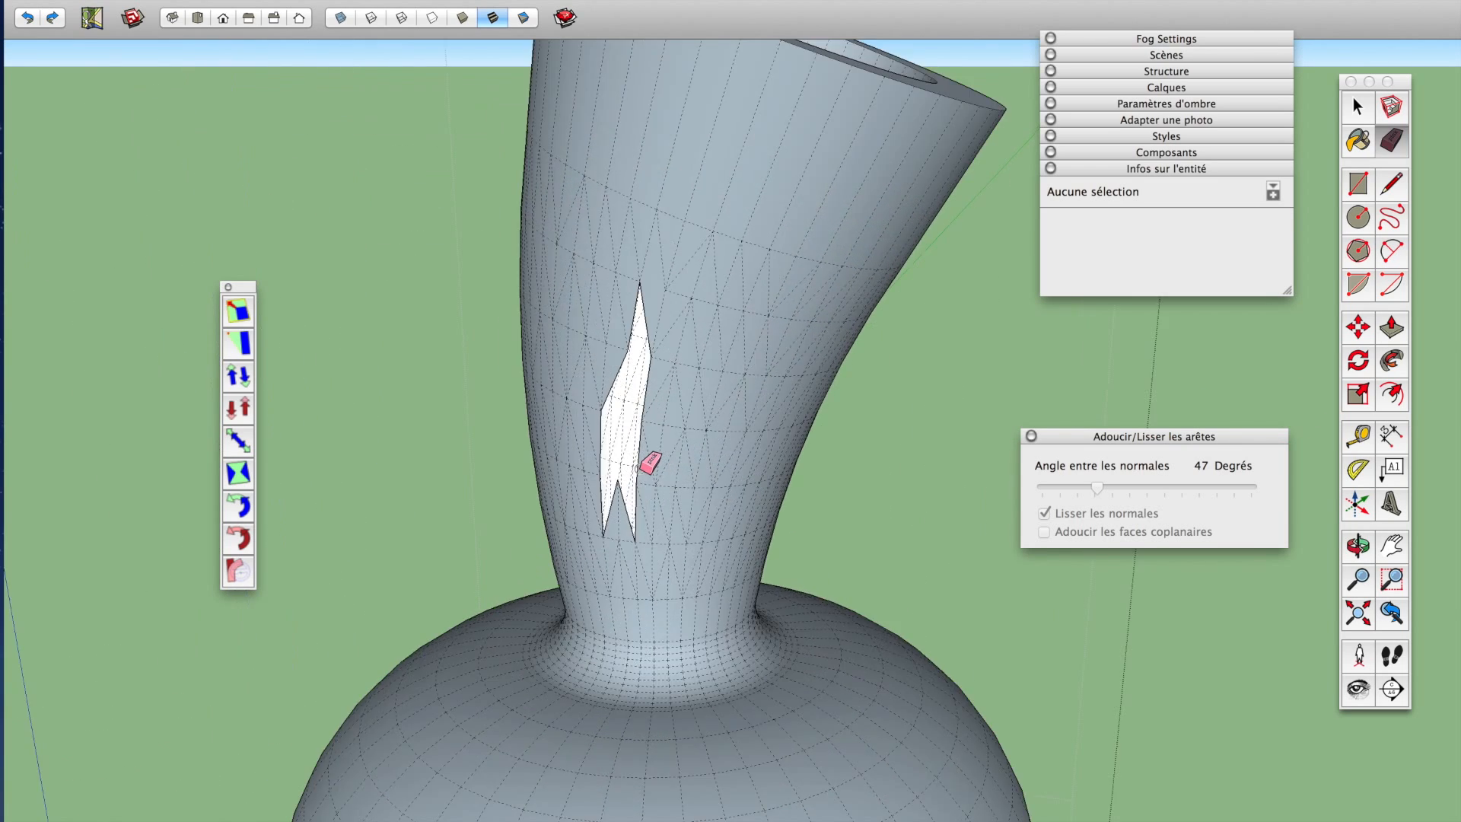
key(l)
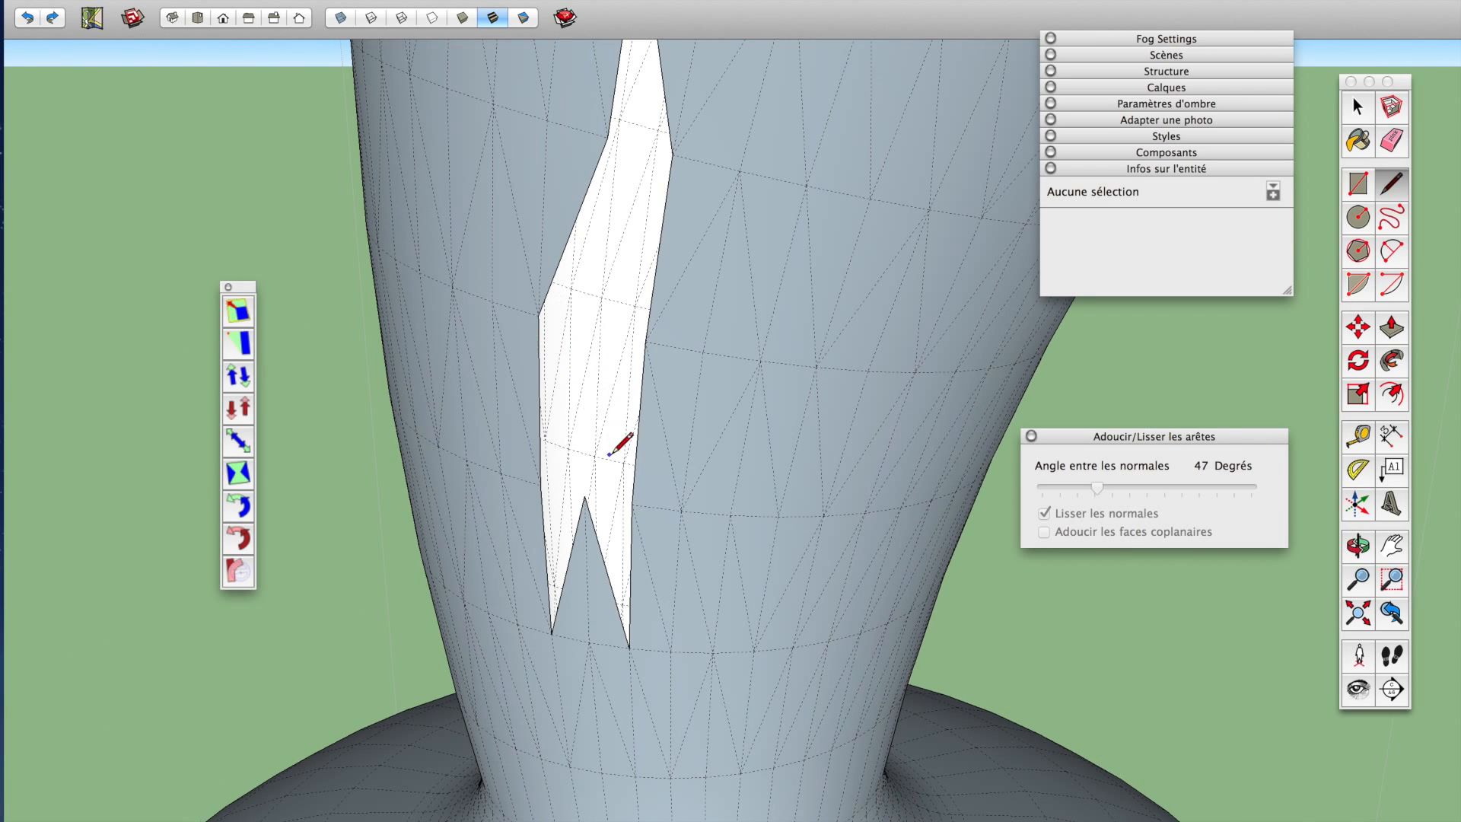
scroll(601, 476, down, 2)
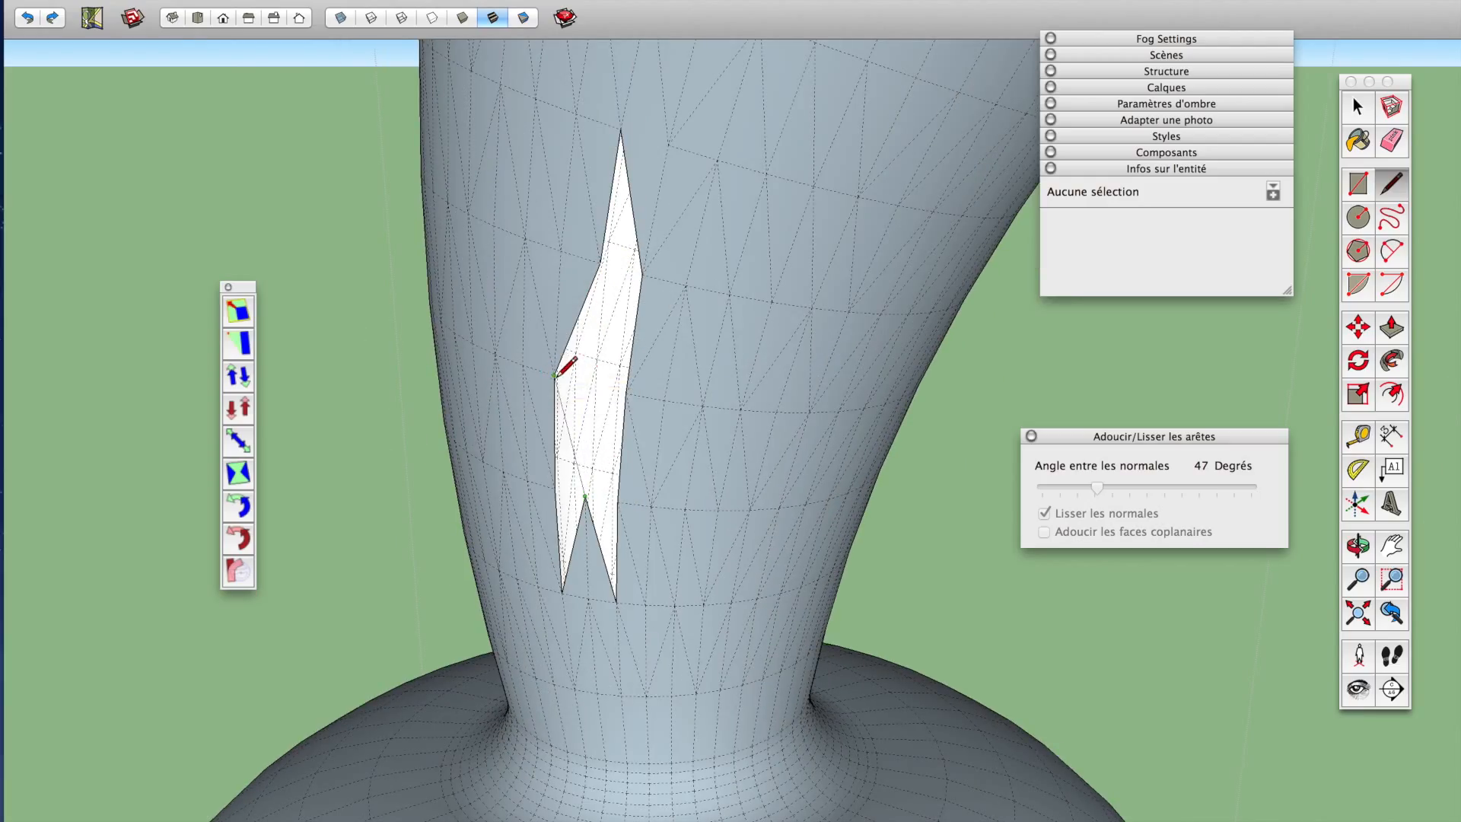
middle_drag(596, 385, 559, 287)
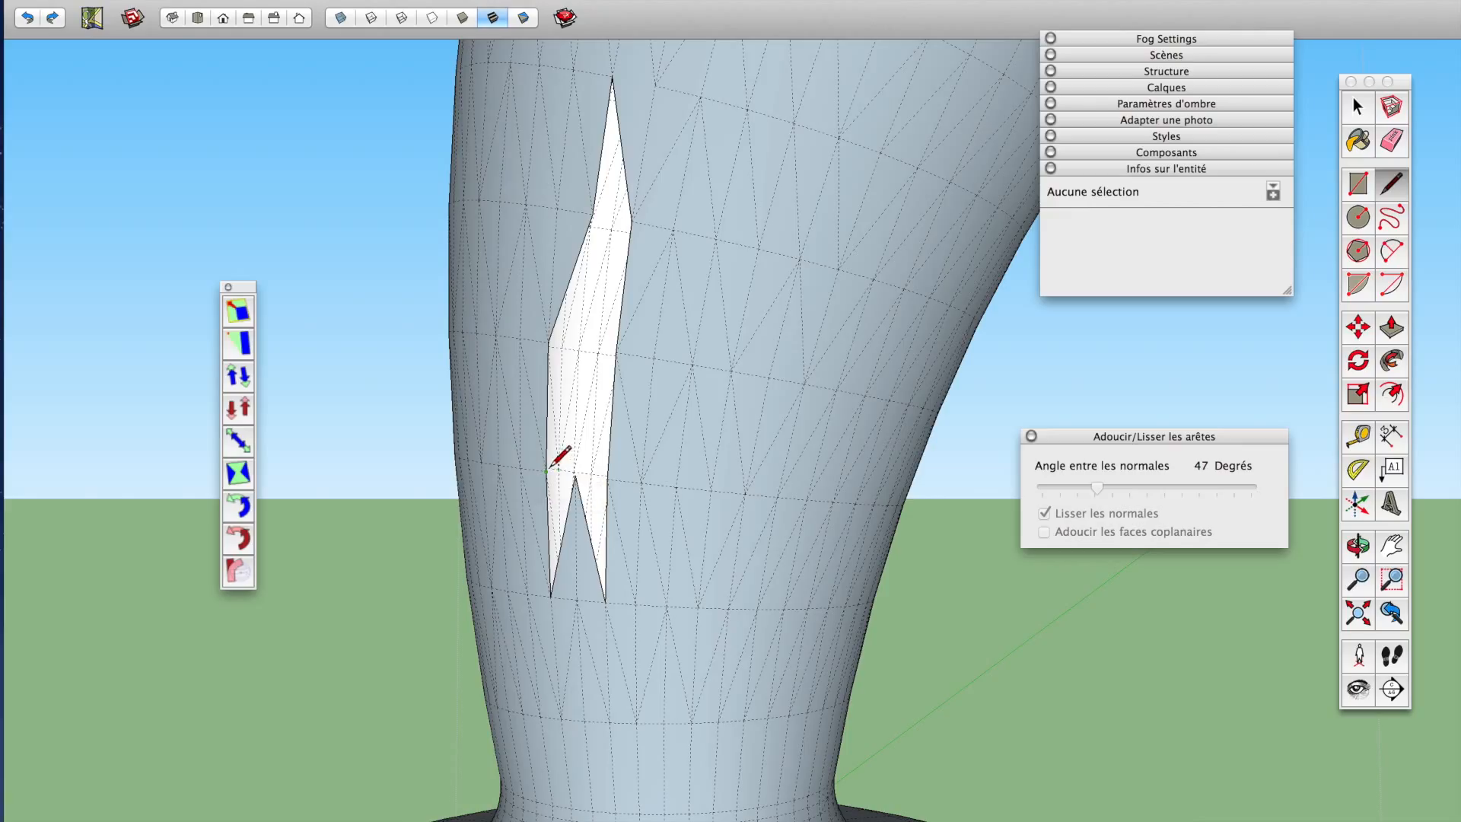
click(575, 473)
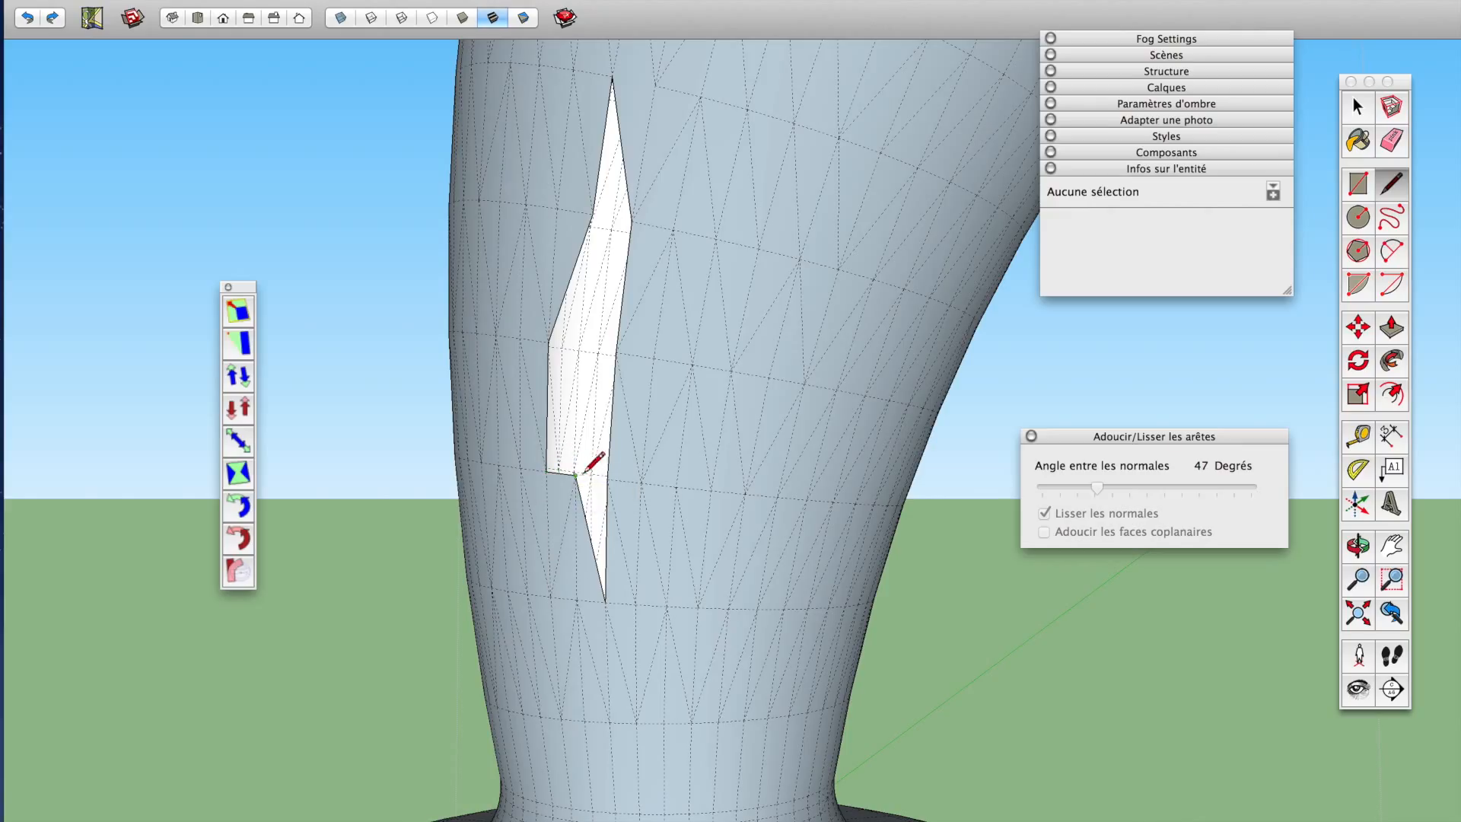
click(606, 479)
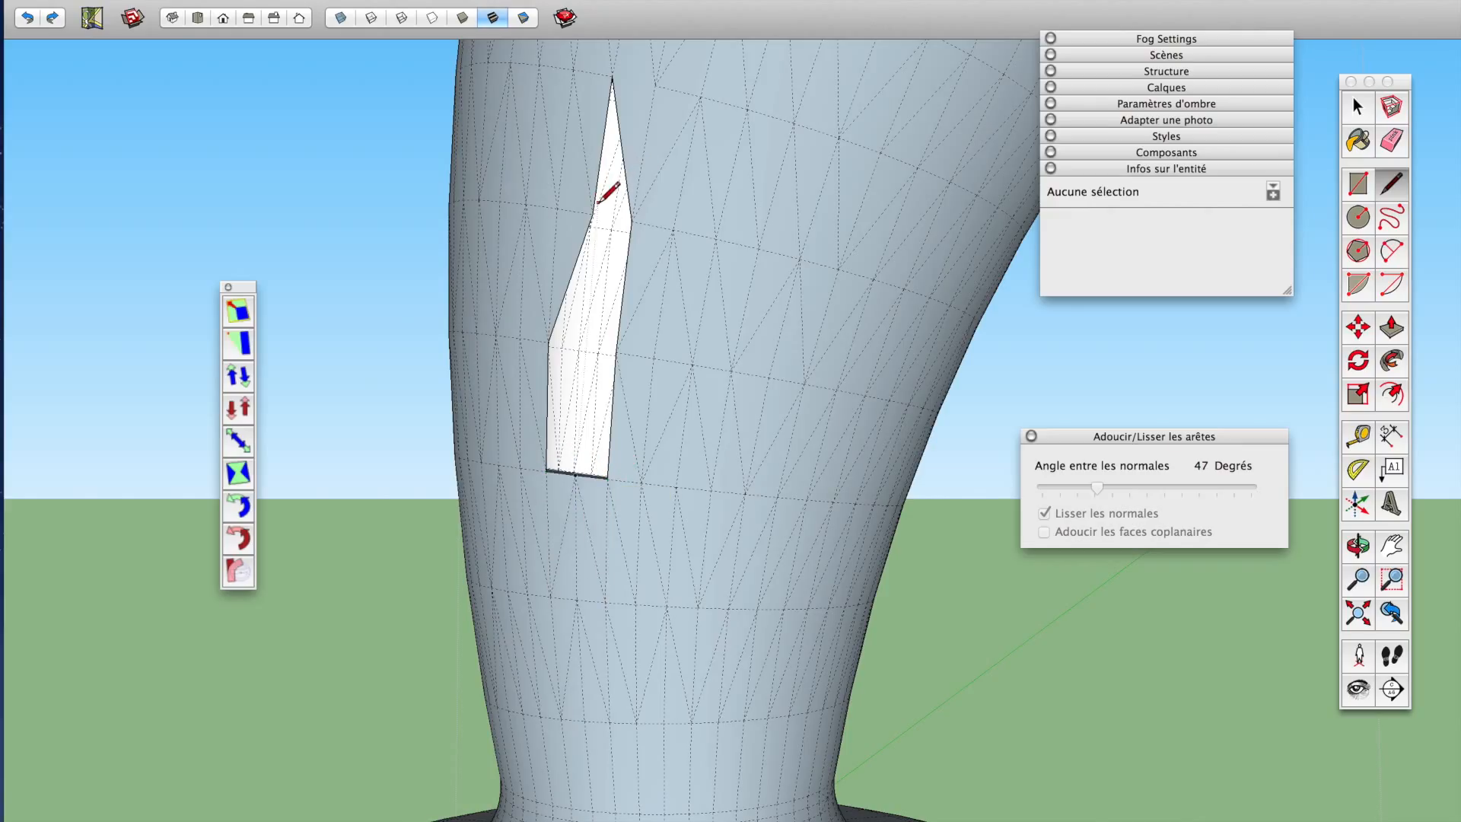
click(636, 222)
Fill the remaining hole in the neck with triangular faces by joining its corner points, ending across the diamond-shaped gap
middle_drag(685, 262, 411, 431)
scroll(645, 329, up, 5)
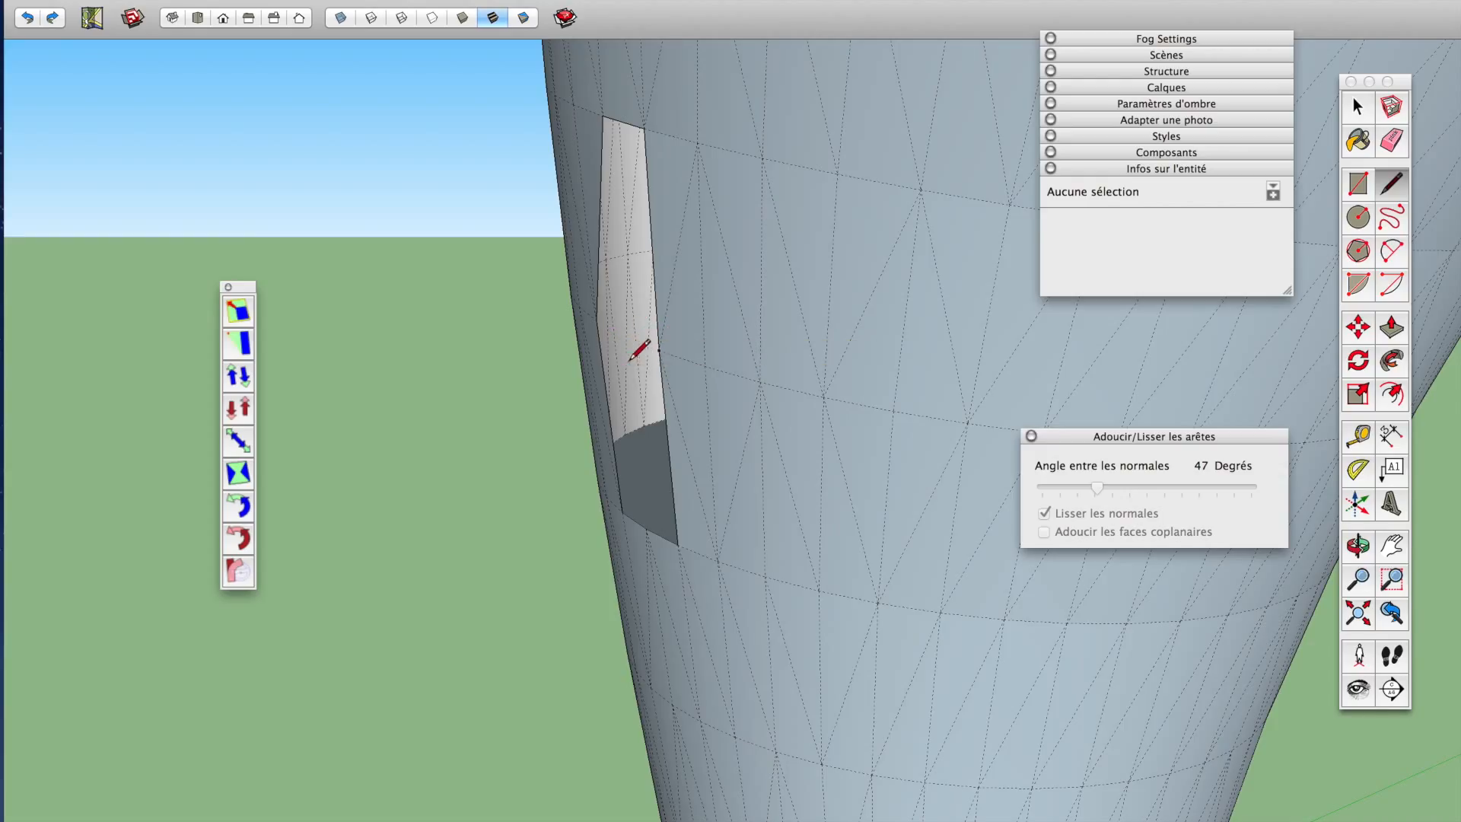
click(604, 118)
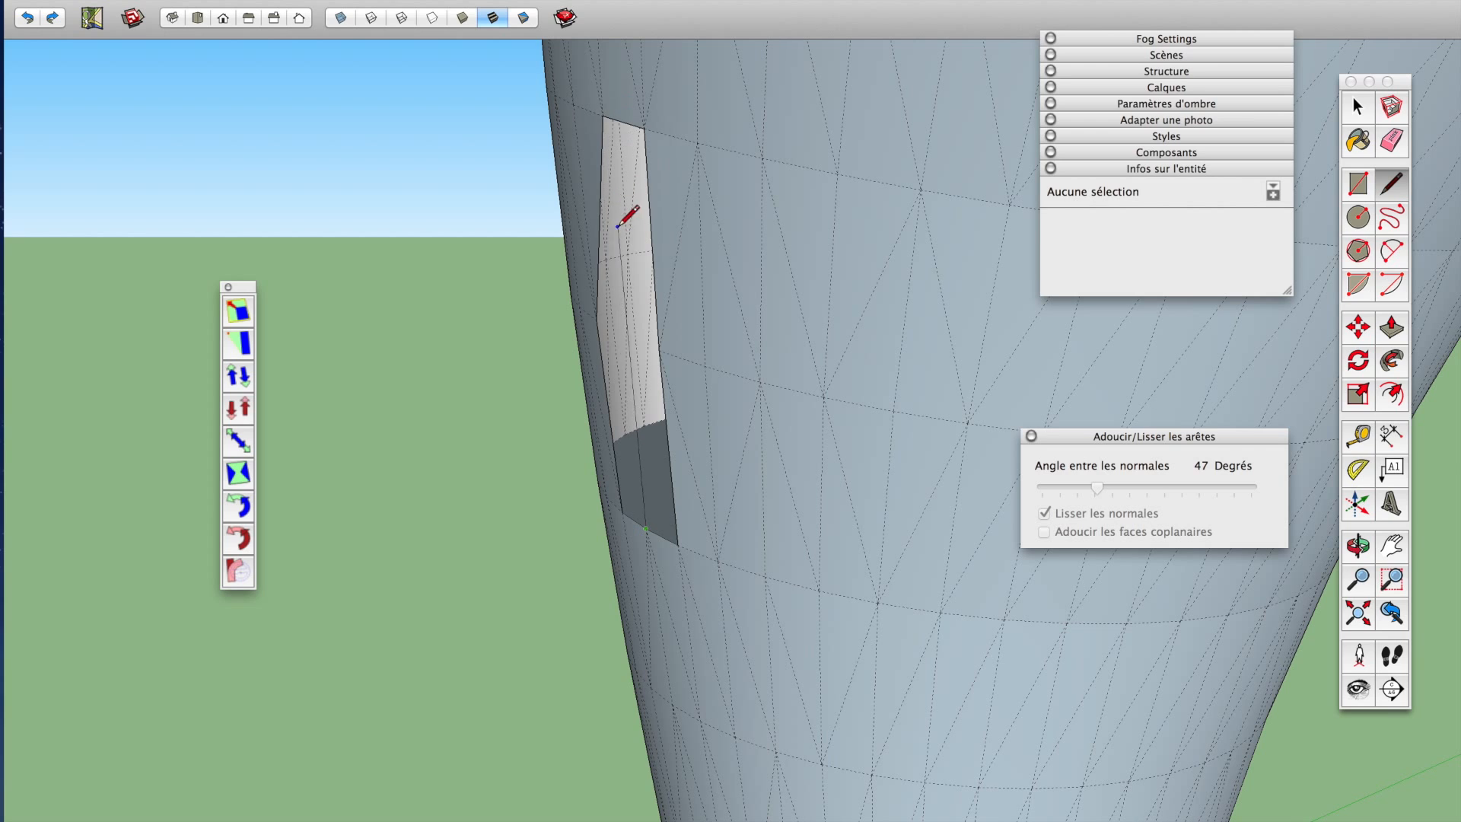
click(597, 318)
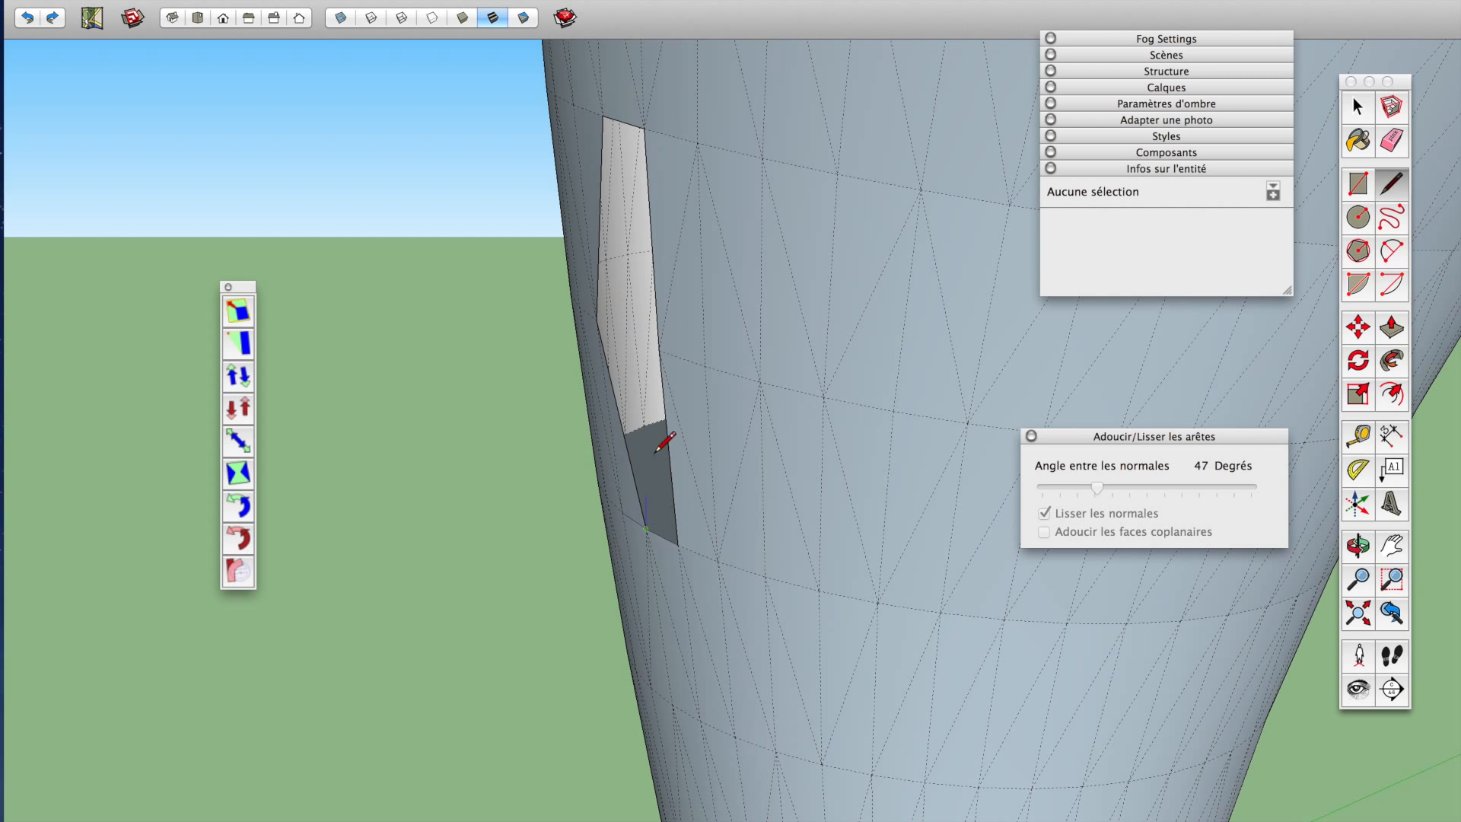
mouse_move(672, 358)
middle_down()
mouse_move(828, 276)
mouse_move(659, 350)
middle_up()
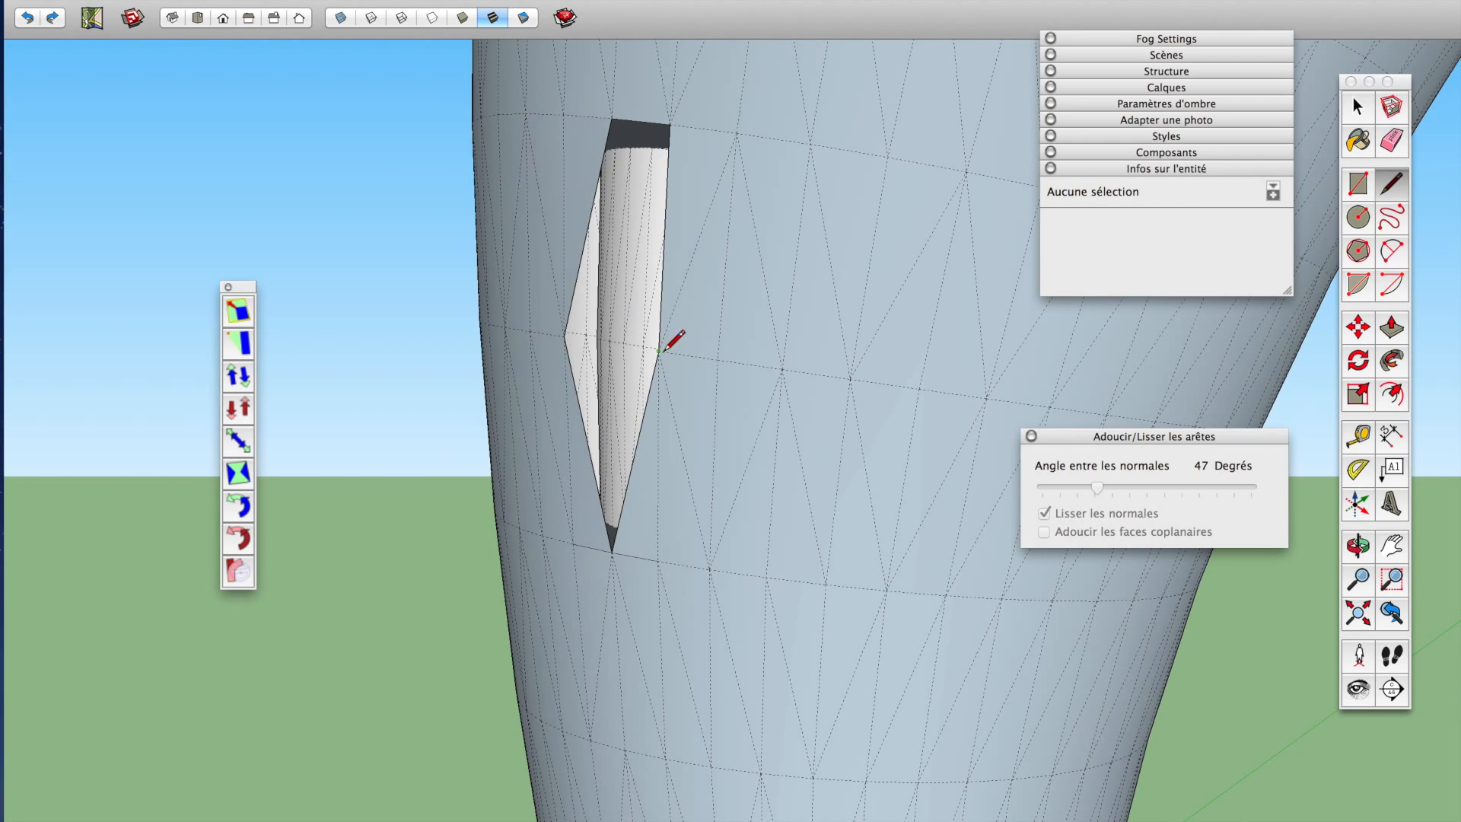
click(613, 118)
middle_drag(639, 420, 906, 421)
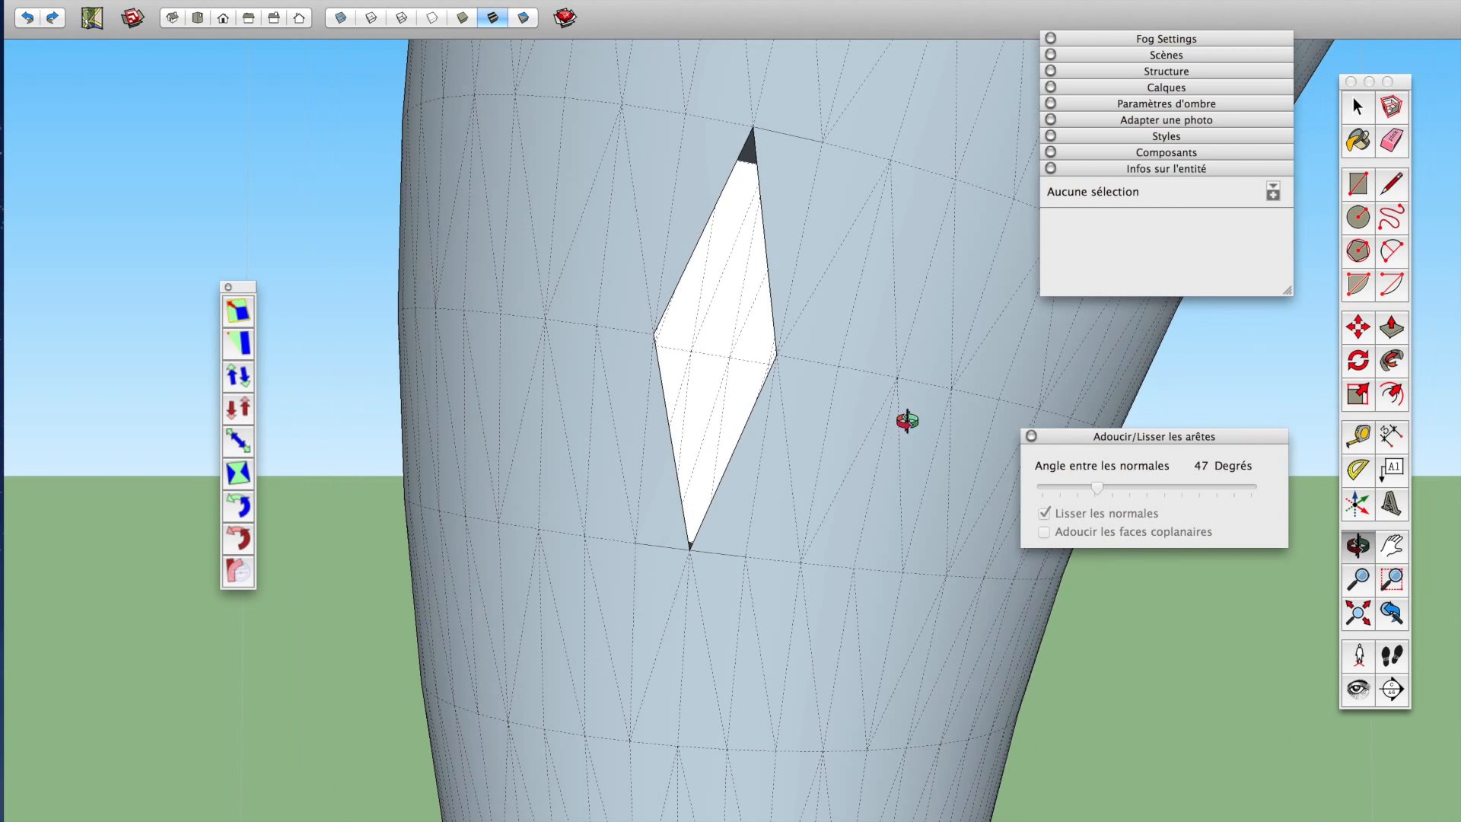
click(655, 334)
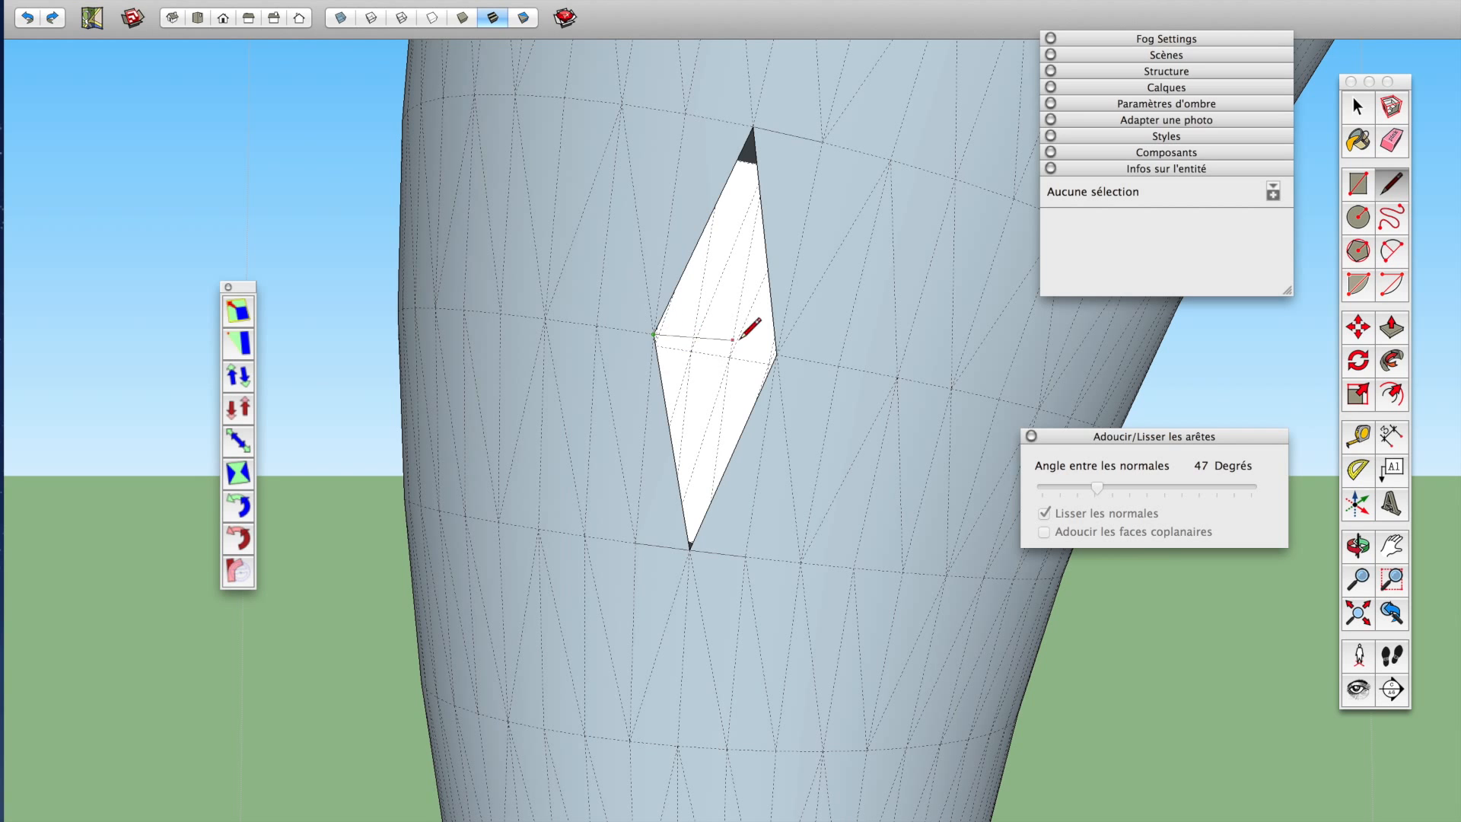
click(777, 353)
mouse_move(791, 358)
middle_down()
mouse_move(449, 385)
mouse_move(642, 342)
mouse_move(776, 374)
middle_up()
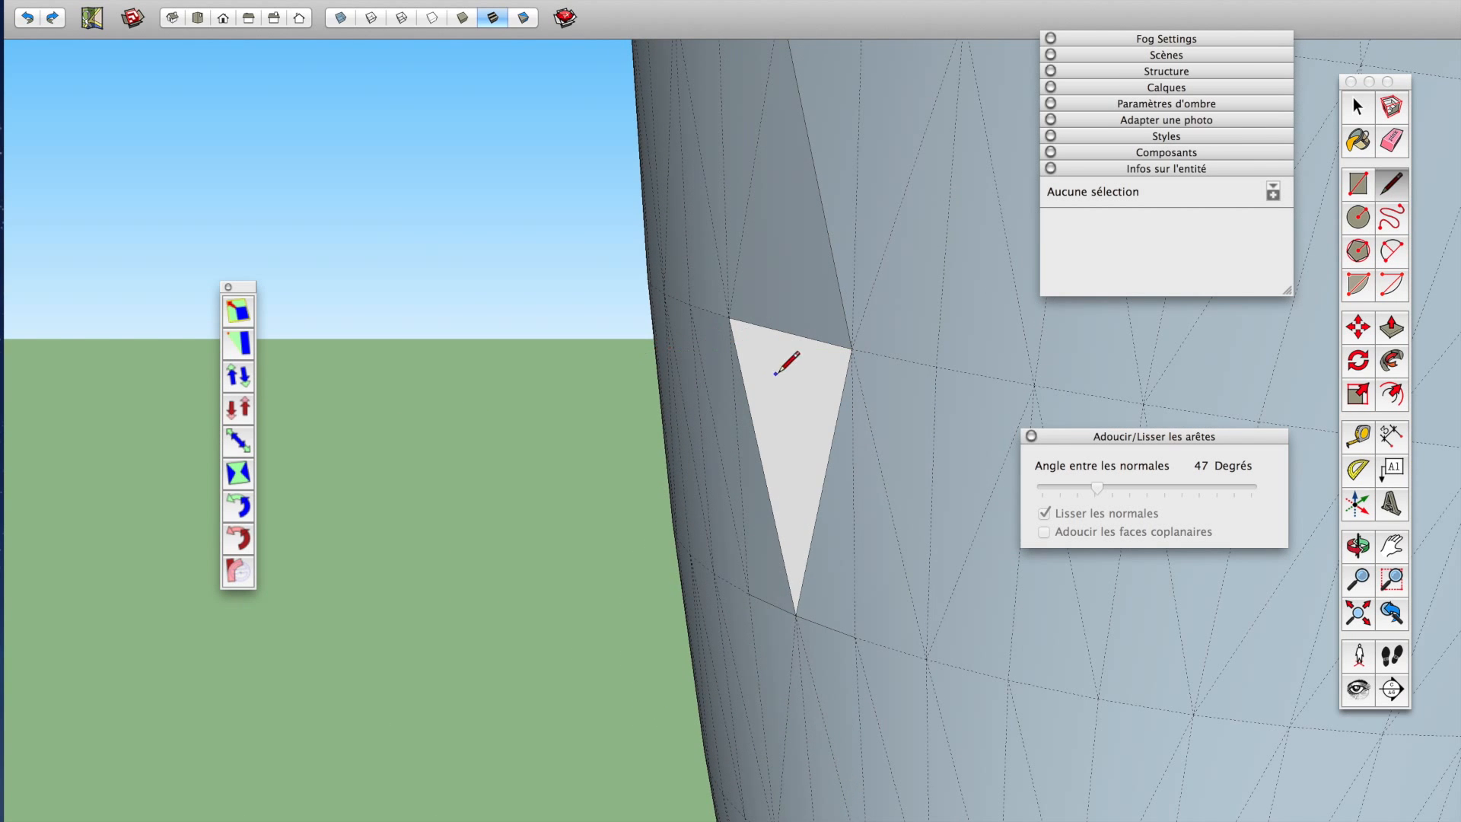
Reverse the white triangular face of the neck patch to match the surrounding surface
key(space)
right_click(775, 374)
click(872, 553)
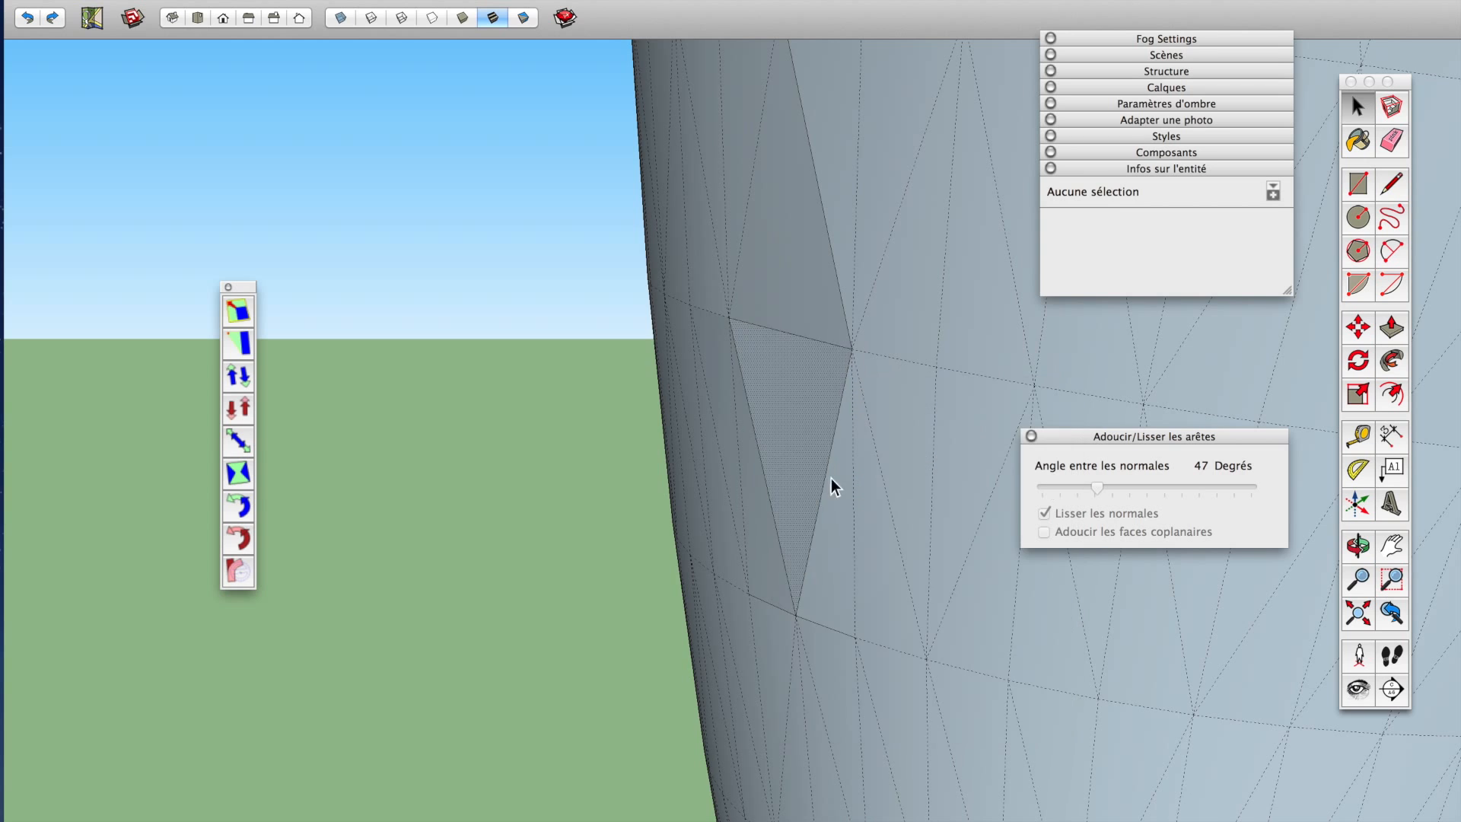
click(831, 478)
Soften the hard edges around the new triangular faces so the patch blends into the neck
scroll(825, 446, down, 3)
key(e)
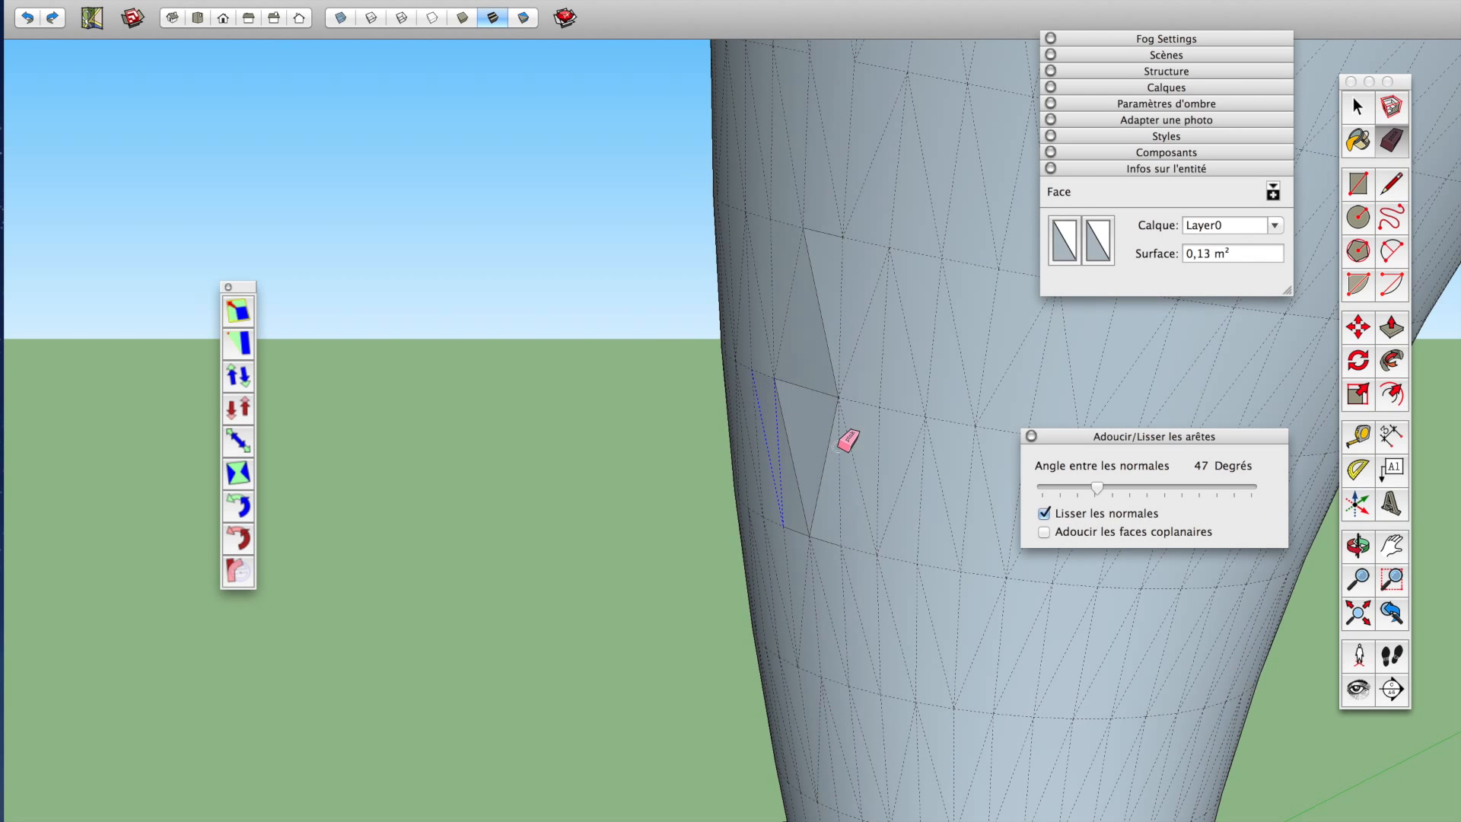
alt+drag(835, 448, 804, 458)
alt+drag(800, 508, 825, 494)
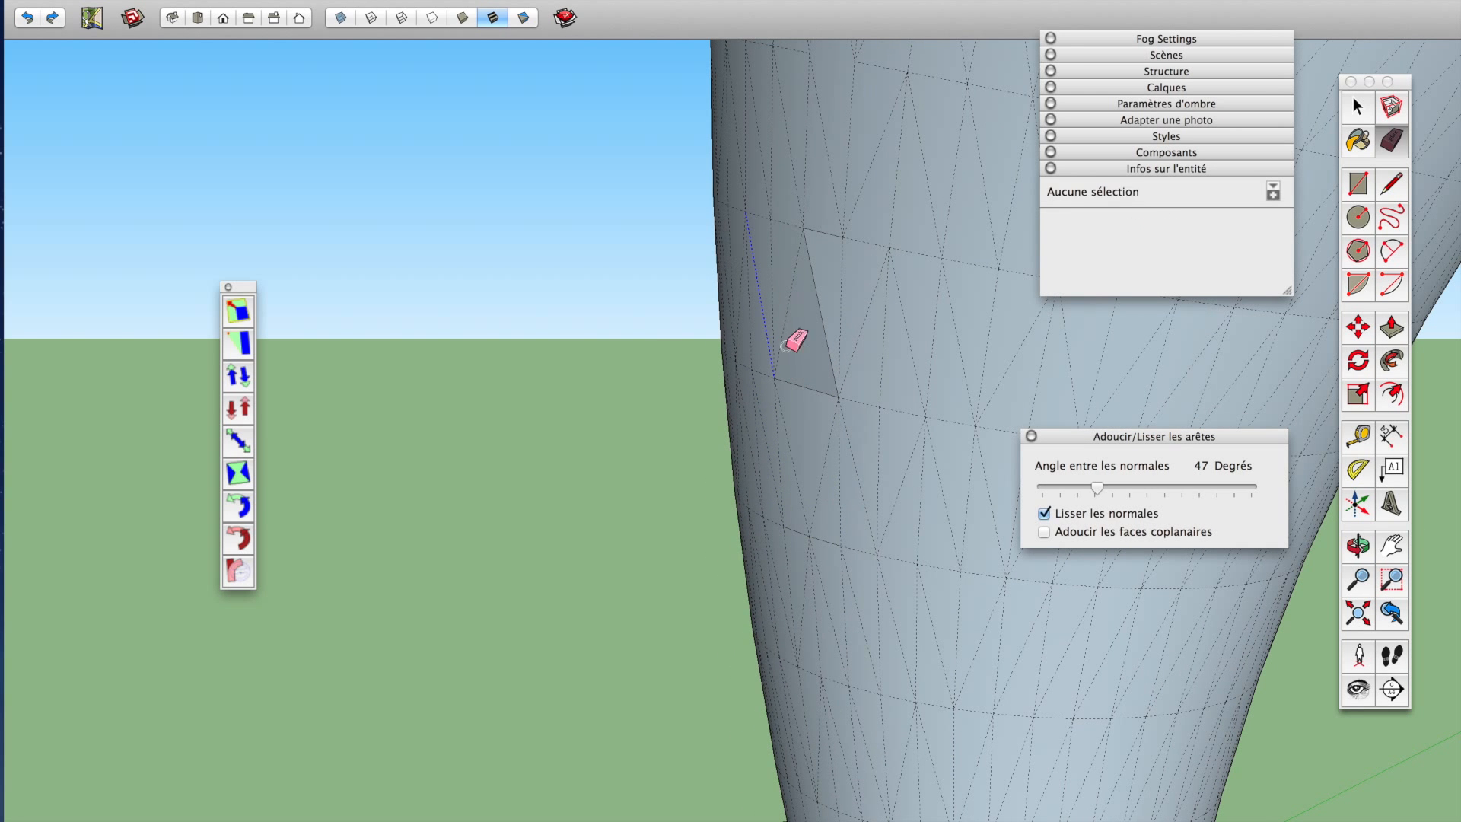
alt+drag(780, 349, 826, 345)
scroll(813, 347, down, 5)
scroll(813, 346, up, 2)
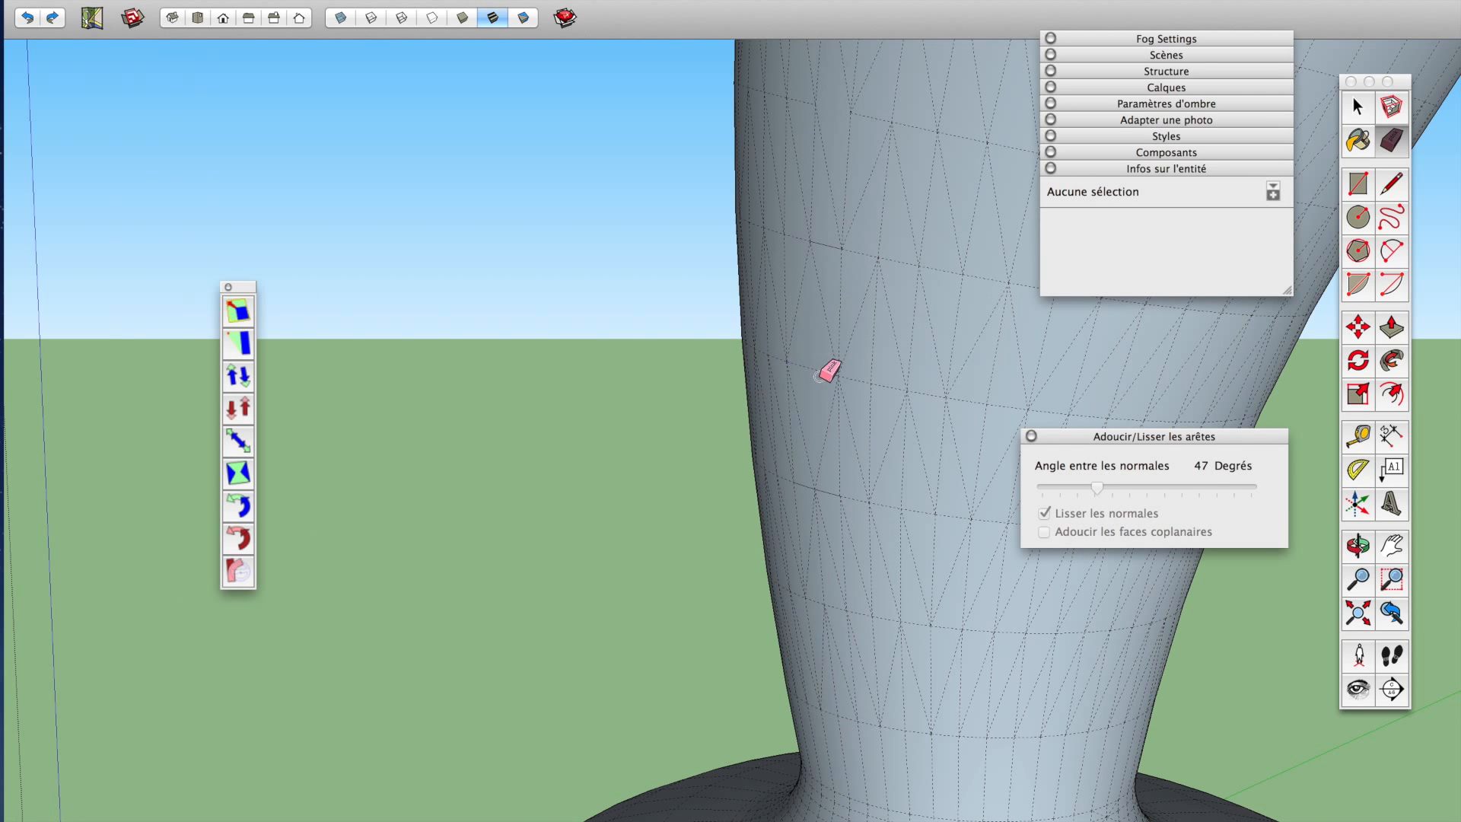
Select the whole vase group and set its edge-softening angle between normals to 46 degrees
scroll(815, 473, down, 6)
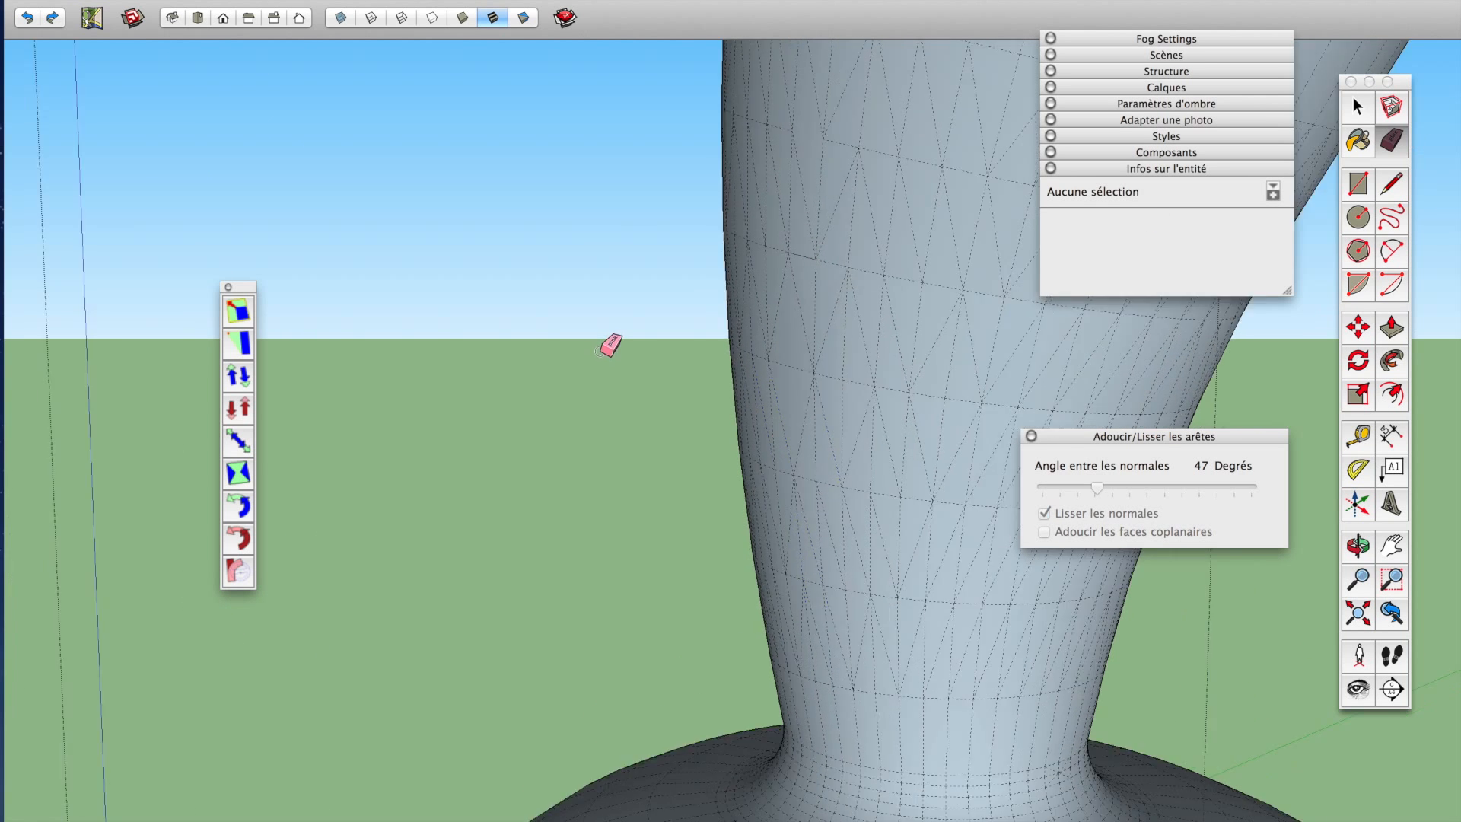
key(space)
click(774, 478)
right_click(774, 478)
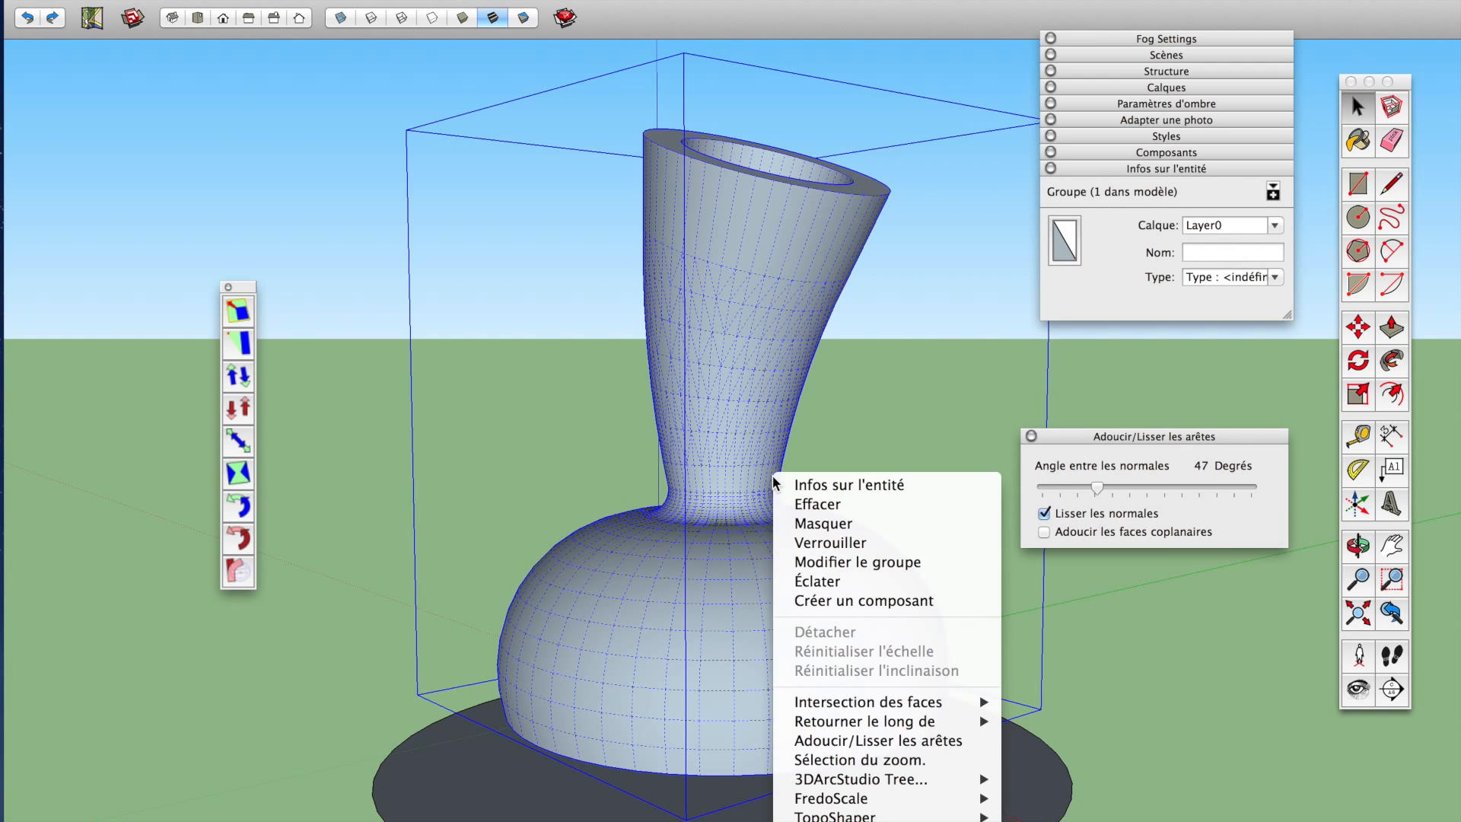
click(1102, 479)
drag(1102, 479, 1099, 482)
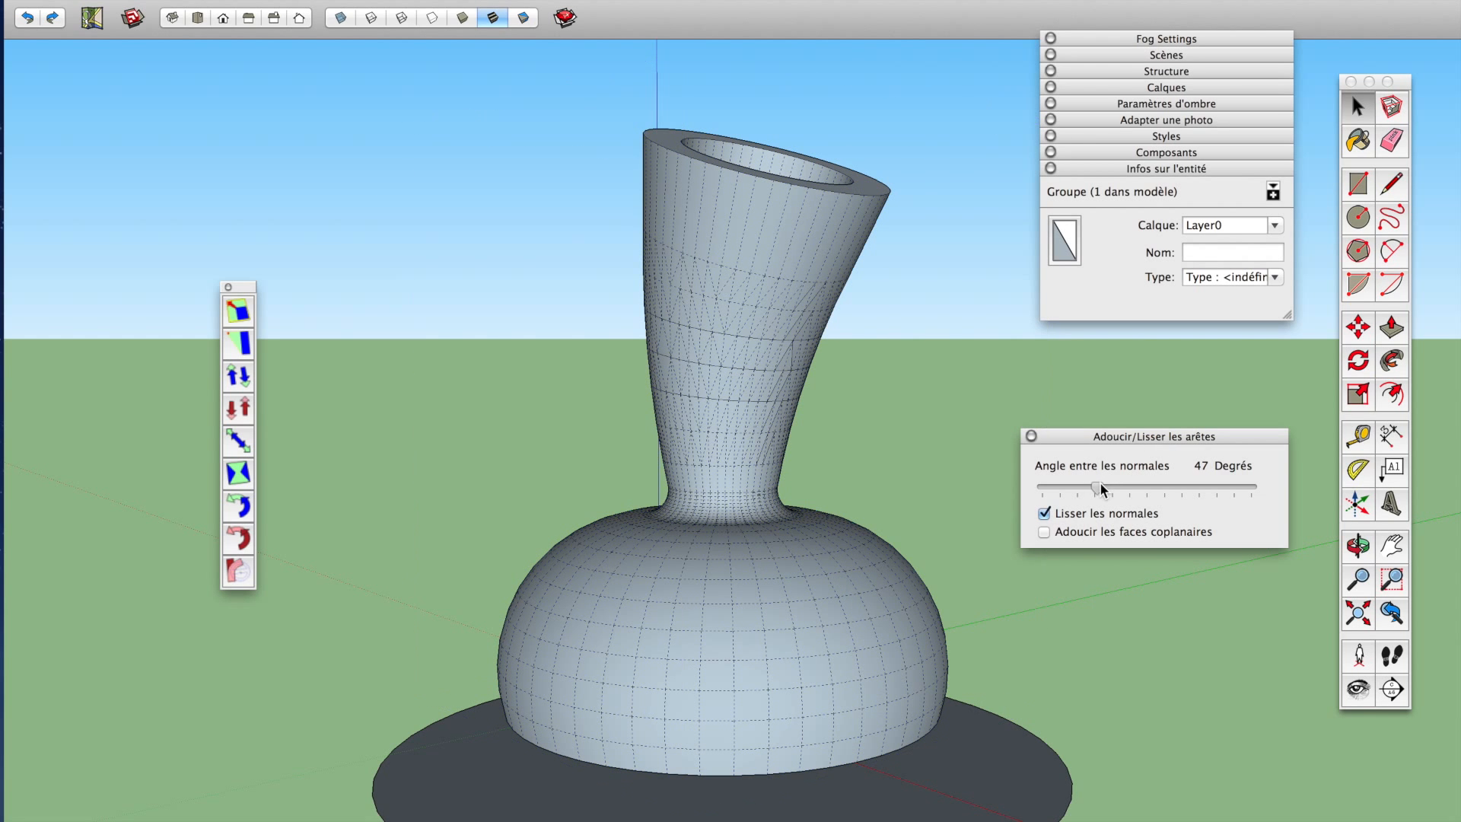
Open the vase group for editing, delete the circular face inside the neck, and close the group
click(727, 411)
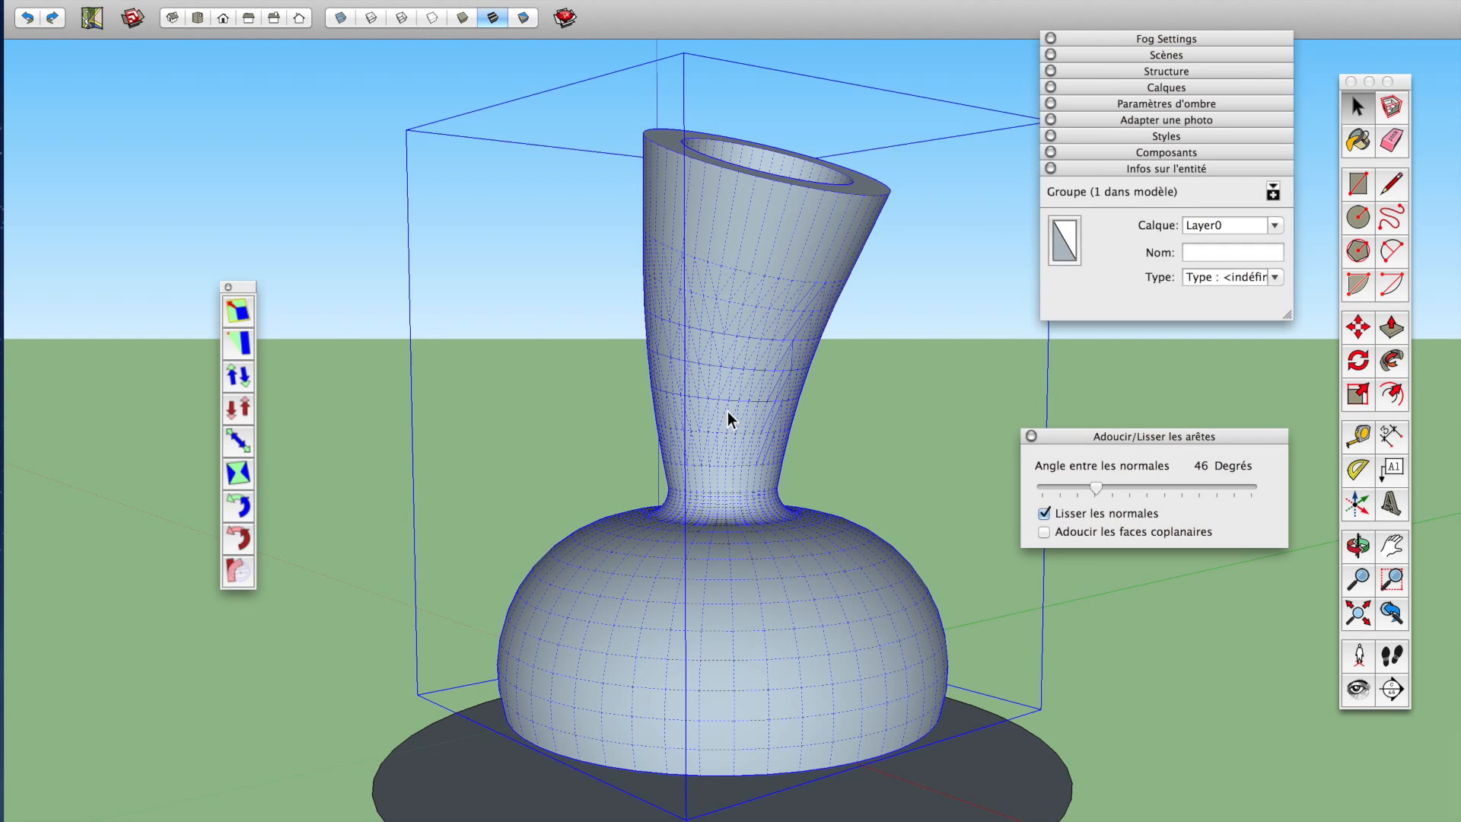
double_click(728, 411)
middle_drag(740, 434, 742, 276)
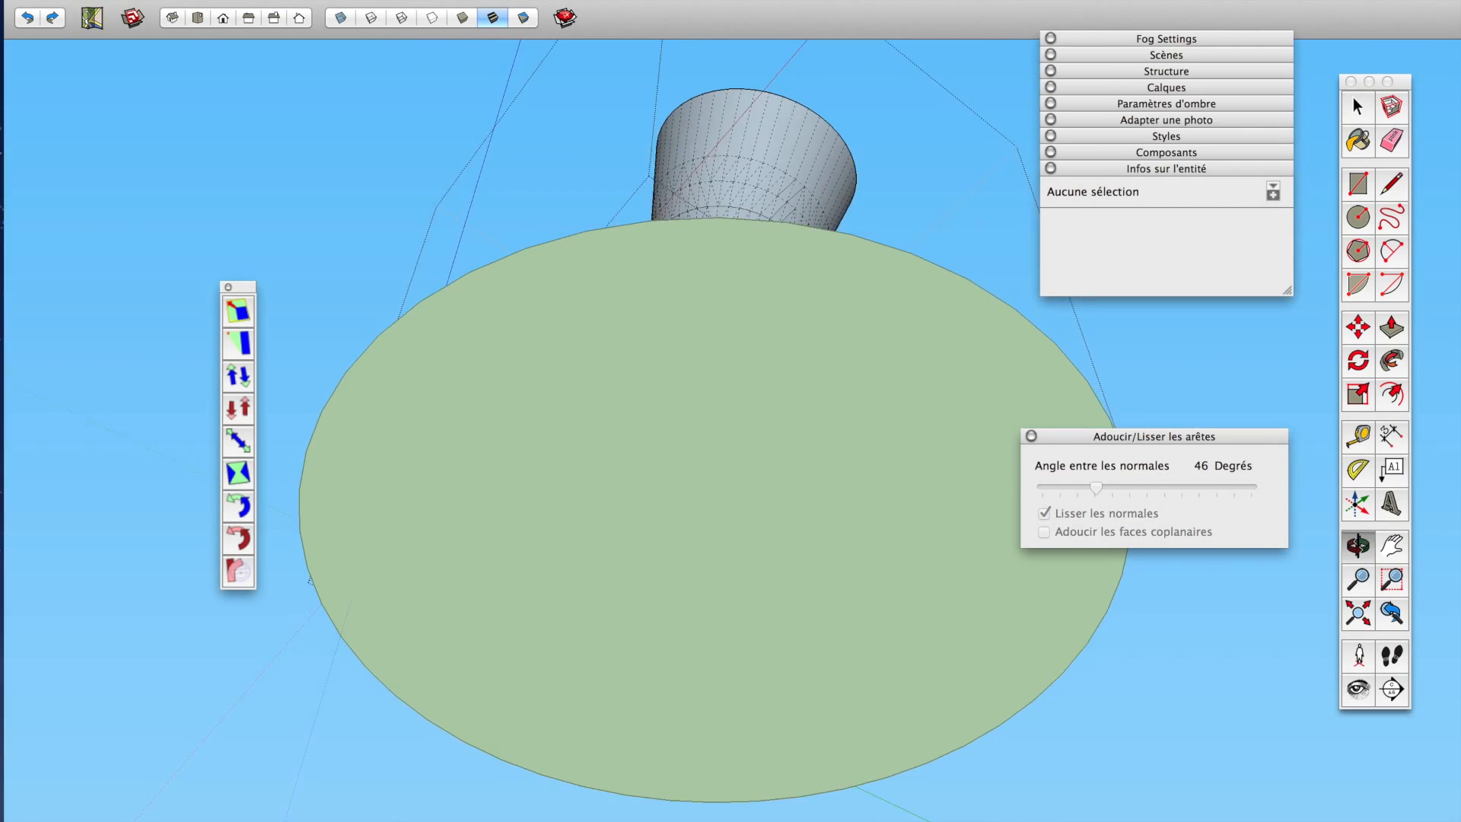
middle_drag(795, 407, 863, 709)
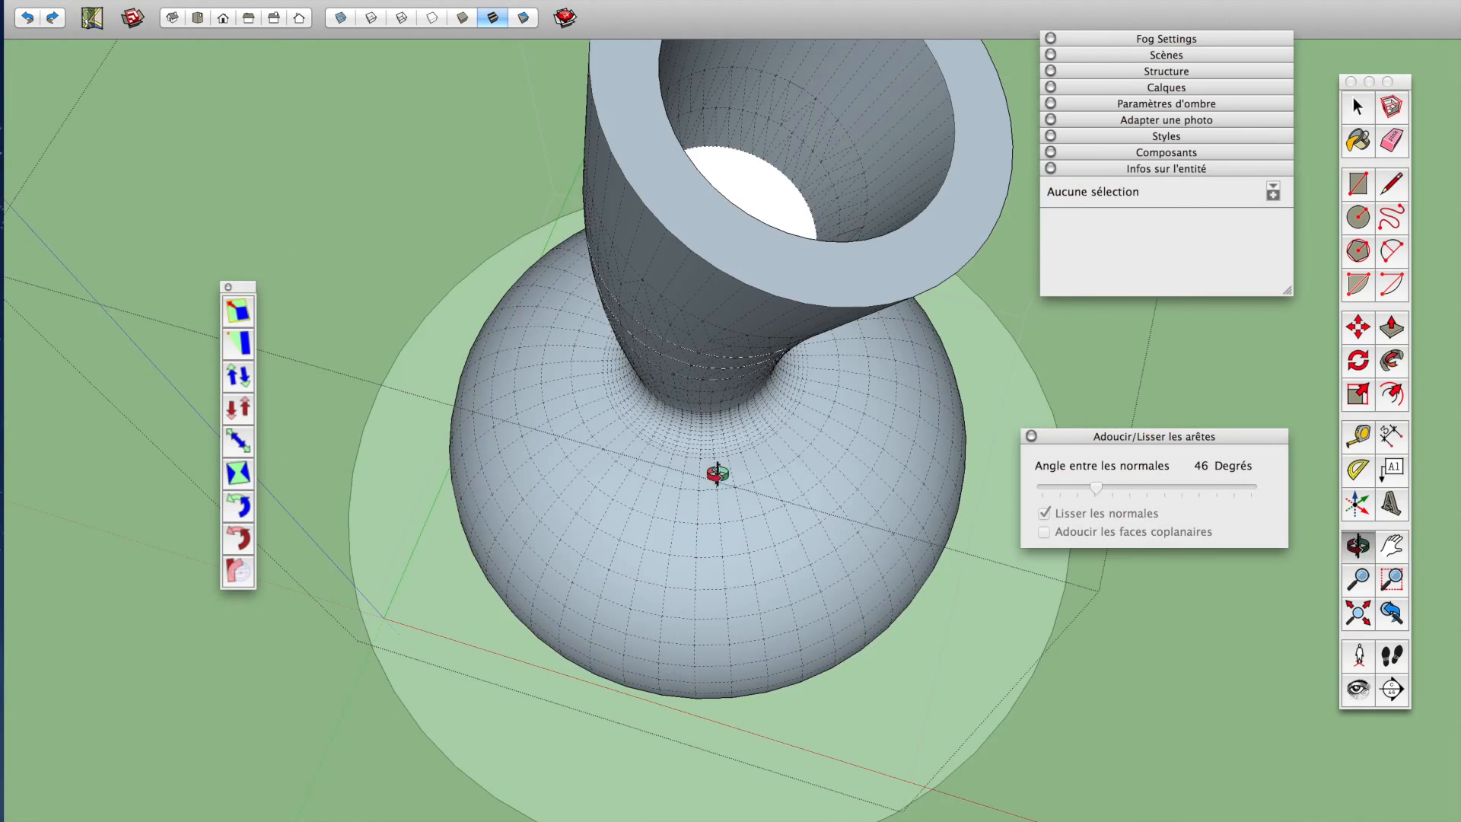
middle_drag(709, 465, 626, 496)
click(584, 500)
key(Delete)
key(Escape)
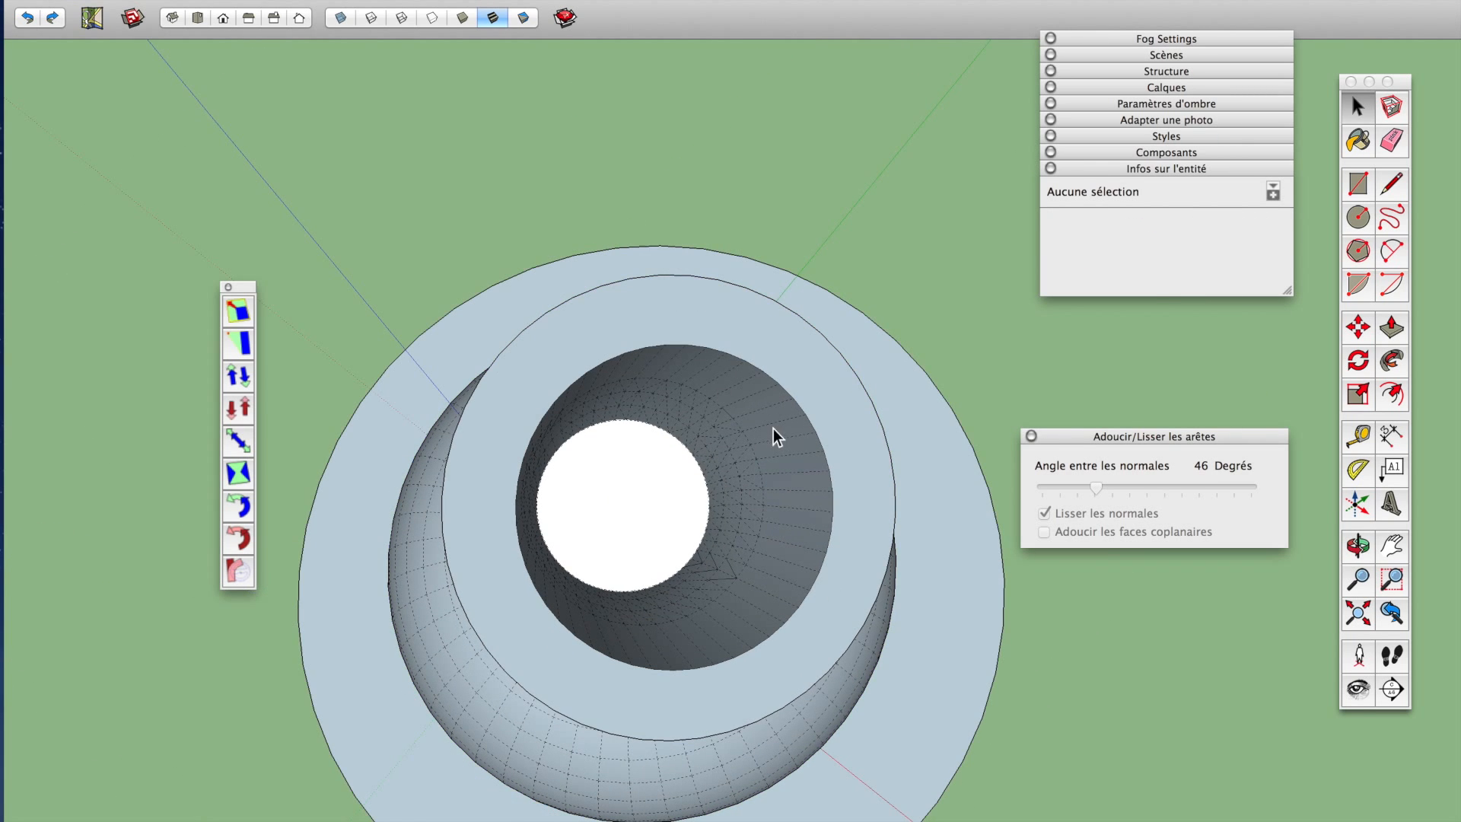
Reopen the vase group and delete the white circular face still blocking the inside of the neck
click(771, 382)
mouse_move(756, 434)
middle_down()
mouse_move(707, 271)
mouse_move(708, 473)
mouse_move(735, 421)
middle_up()
double_click(659, 449)
click(660, 449)
key(Delete)
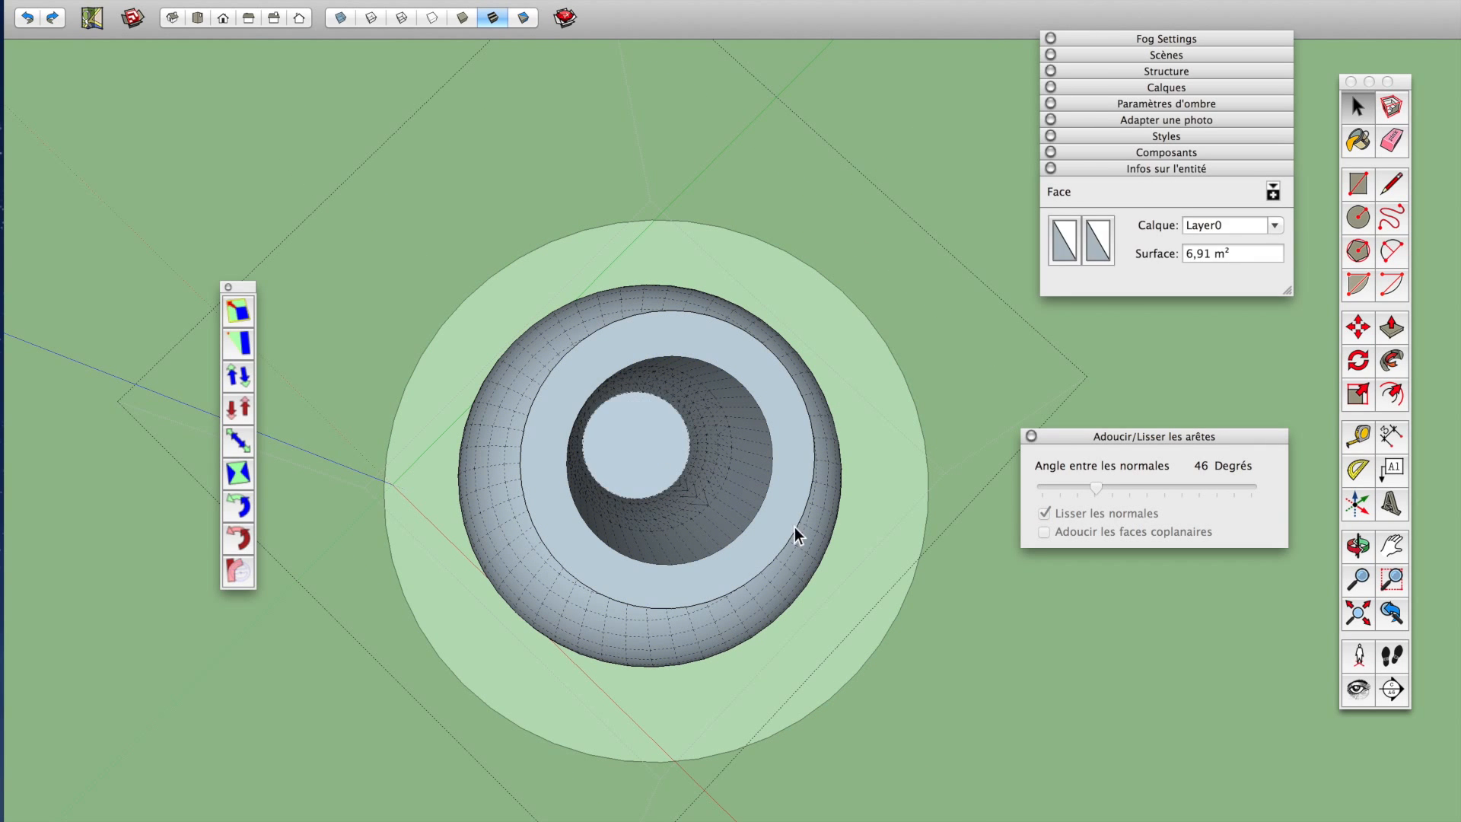
key(Escape)
Close the vase group and examine the repaired mesh around the neck and its junction with the body
click(799, 496)
middle_drag(799, 496, 845, 304)
scroll(666, 204, up, 8)
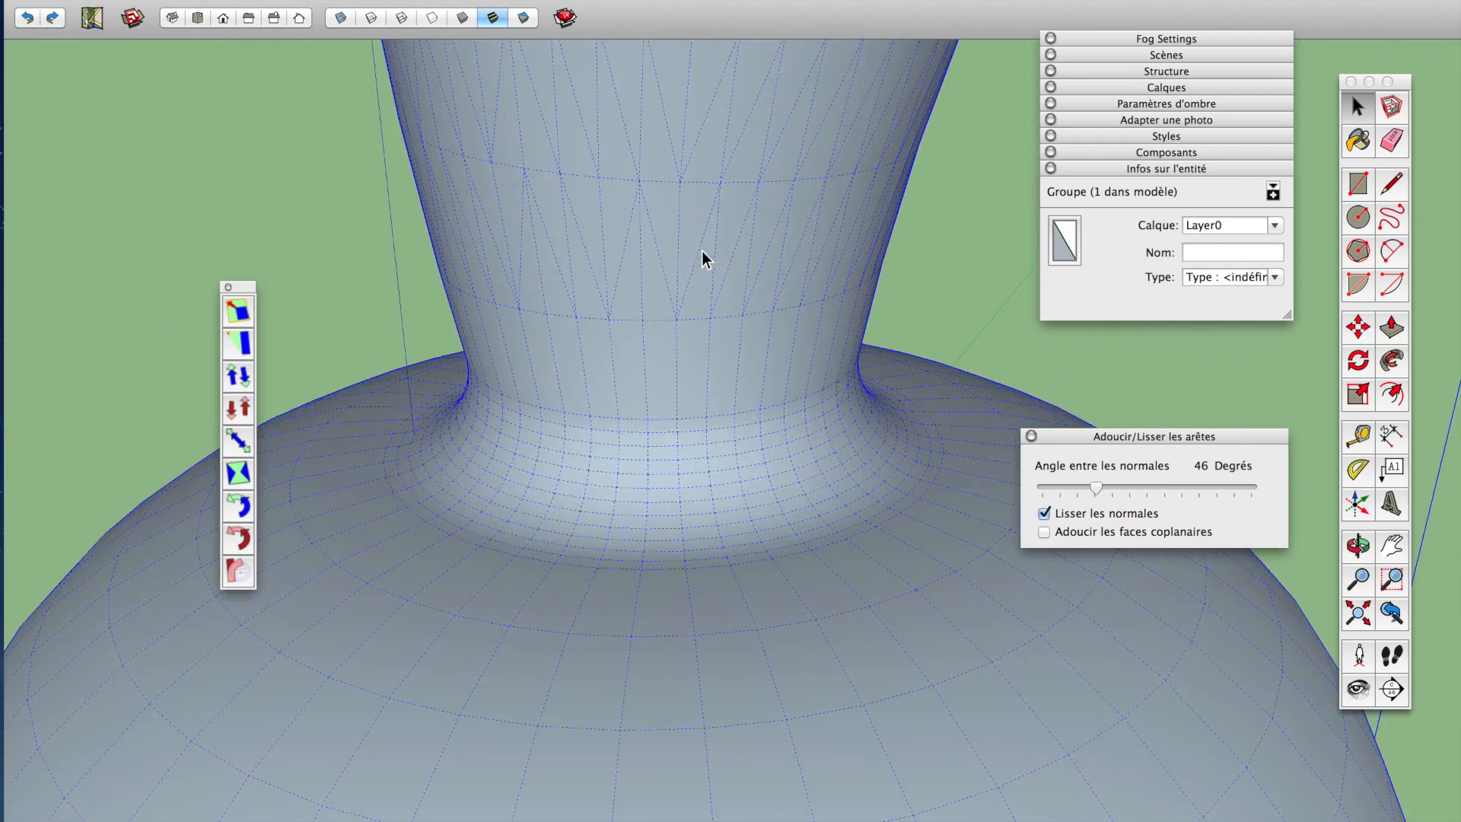
middle_drag(701, 250, 630, 395)
scroll(506, 381, up, 6)
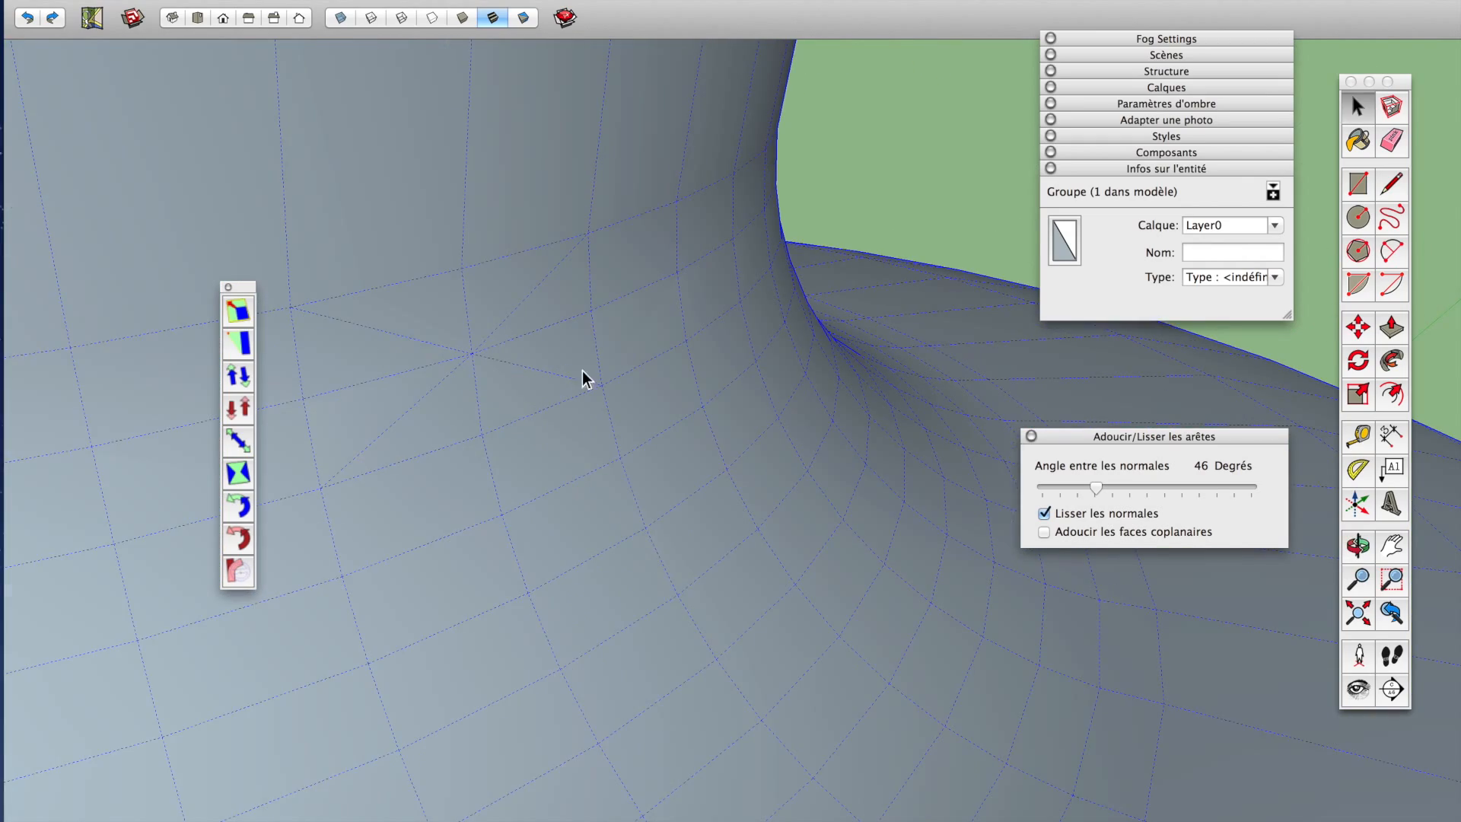
scroll(842, 450, down, 2)
middle_drag(728, 472, 377, 467)
scroll(377, 467, down, 5)
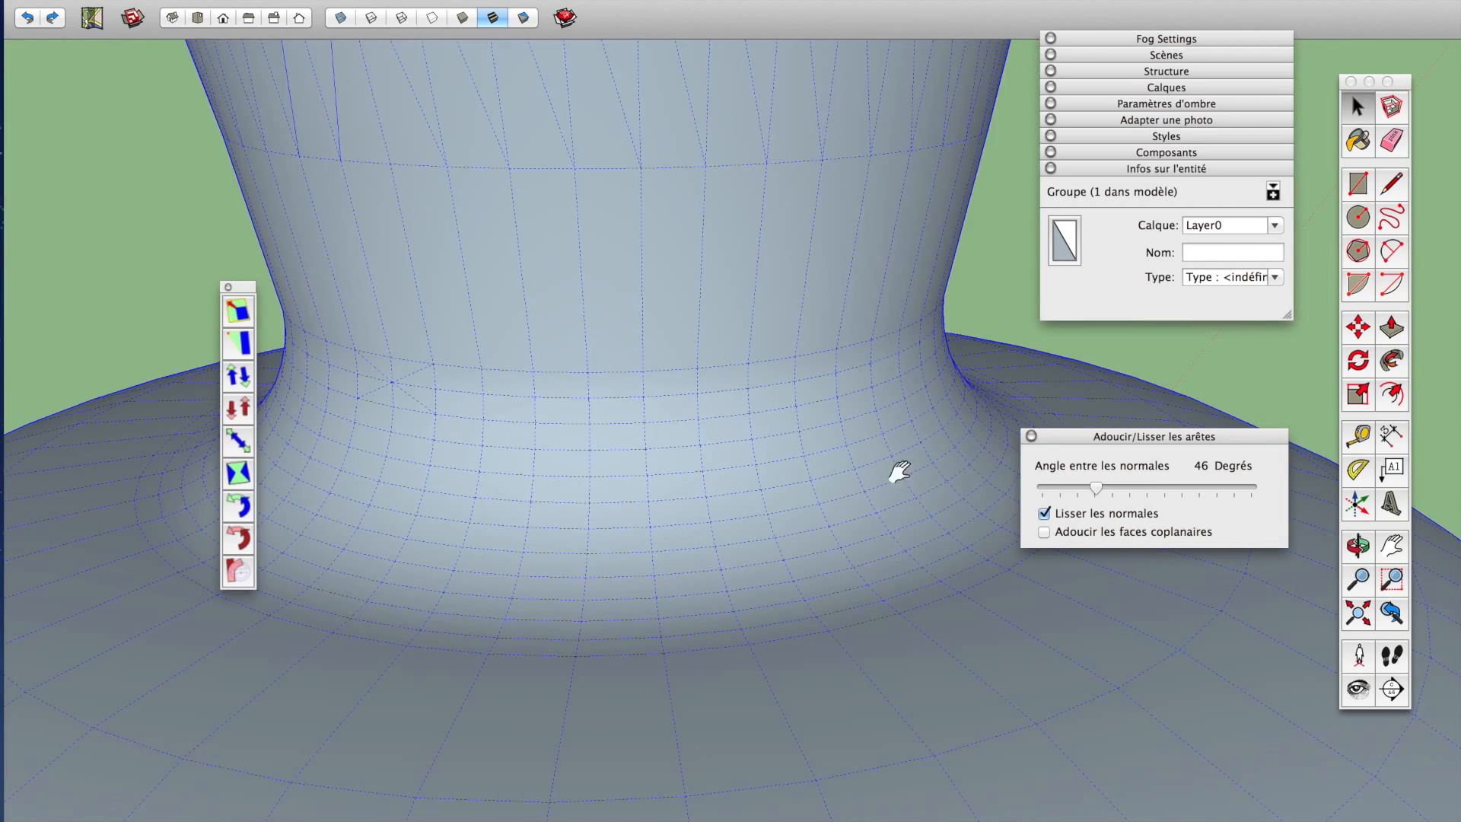
shift+middle_drag(900, 472, 906, 555)
scroll(745, 440, up, 3)
scroll(700, 526, down, 10)
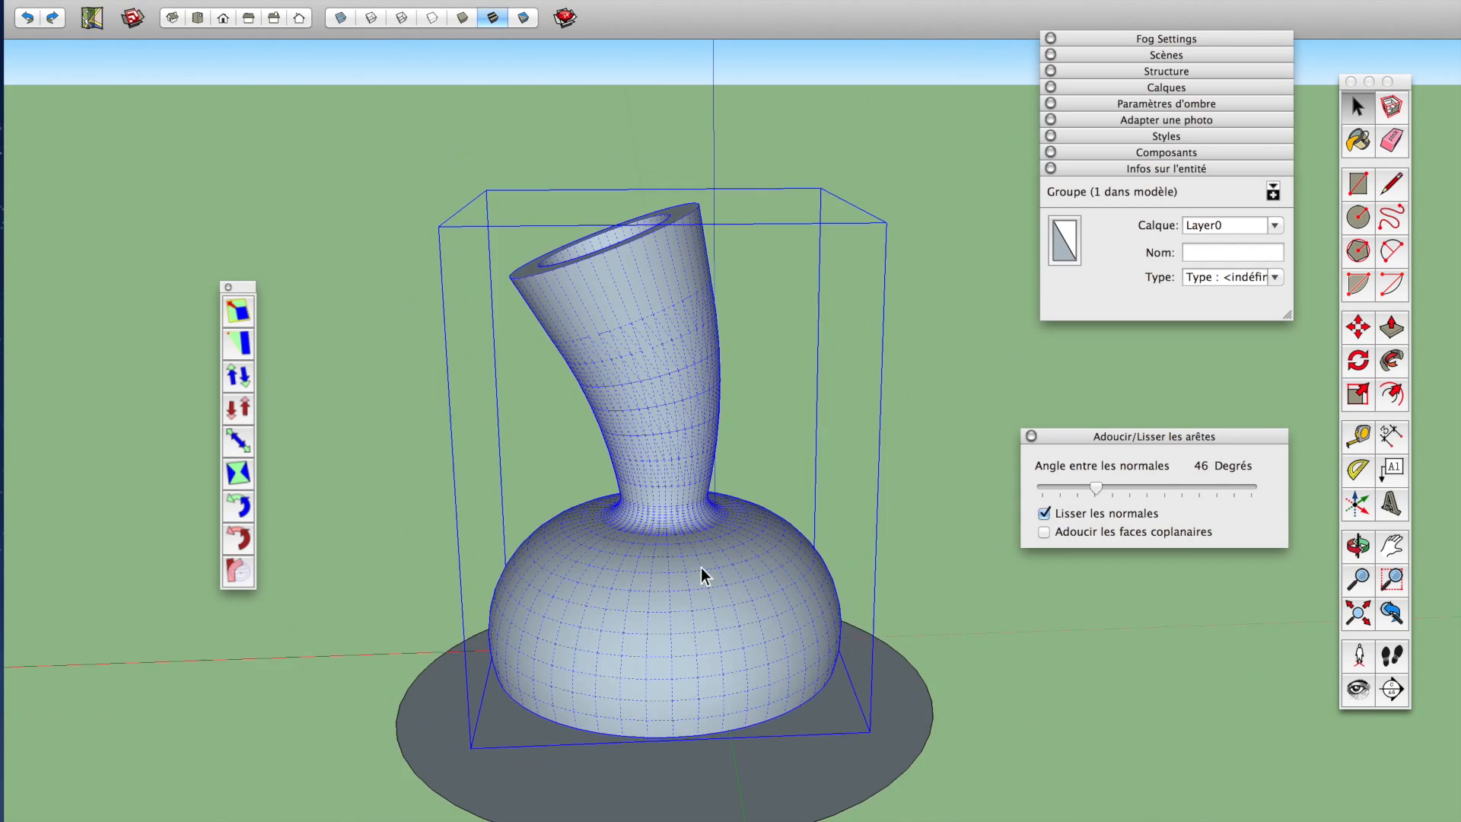
middle_drag(701, 568, 669, 489)
Examine the vase's inner and outer walls in wireframe display, clear the selection, and return to the textured shaded display
click(406, 17)
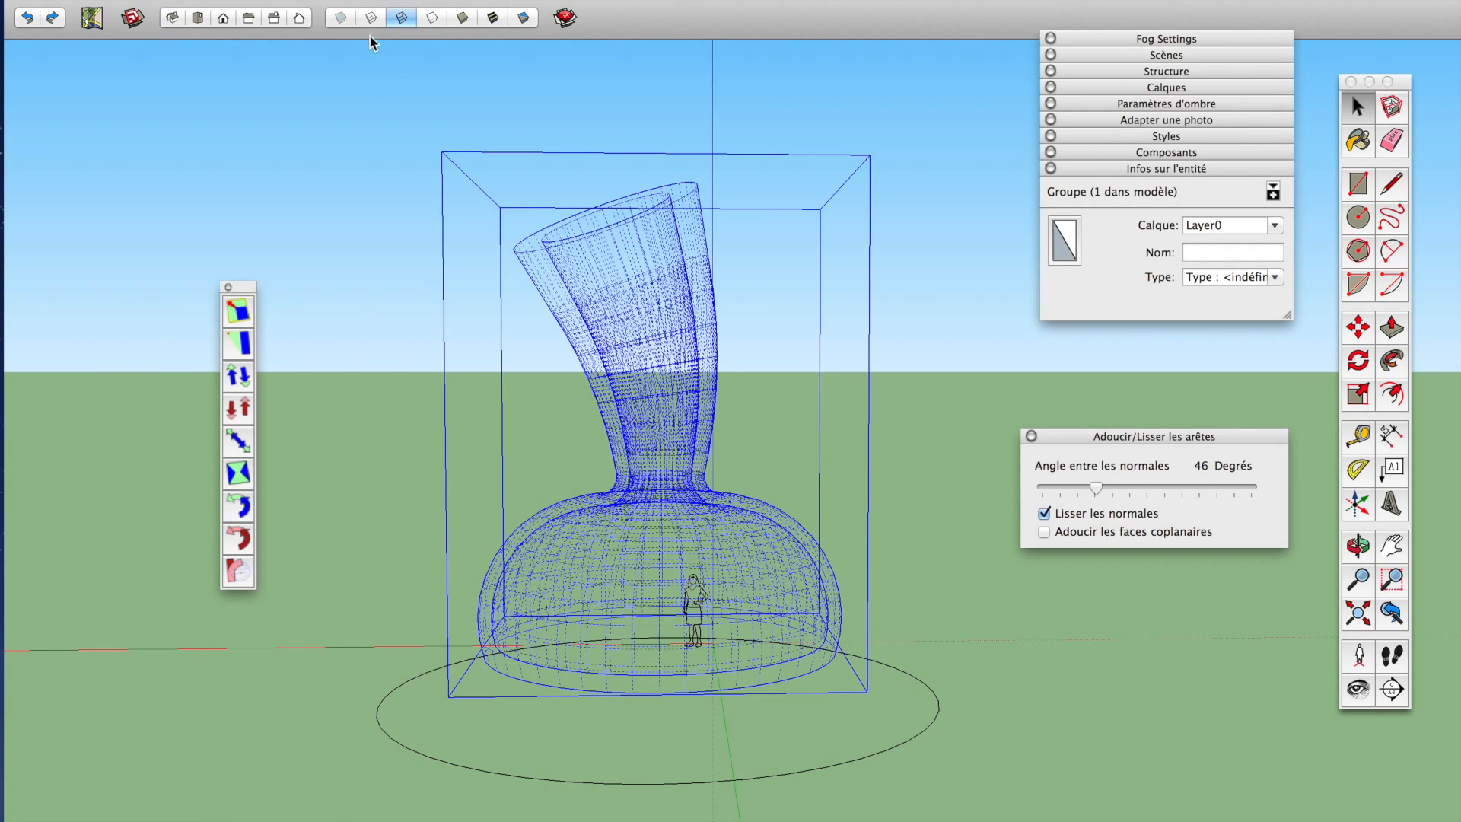
click(373, 1)
mouse_move(301, 1)
mouse_move(350, 0)
click(913, 287)
scroll(809, 515, up, 6)
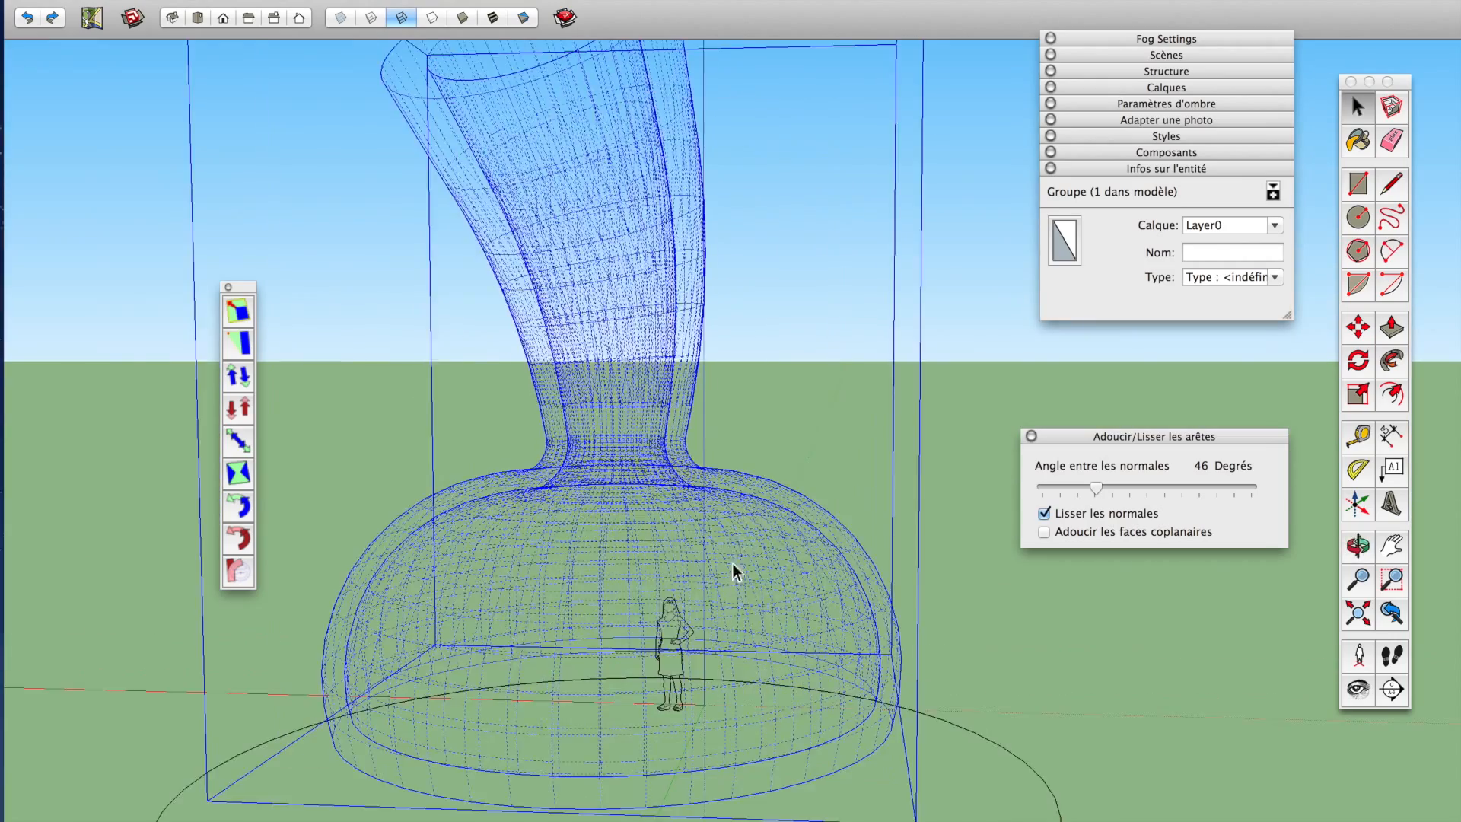
middle_drag(735, 572, 632, 481)
click(773, 515)
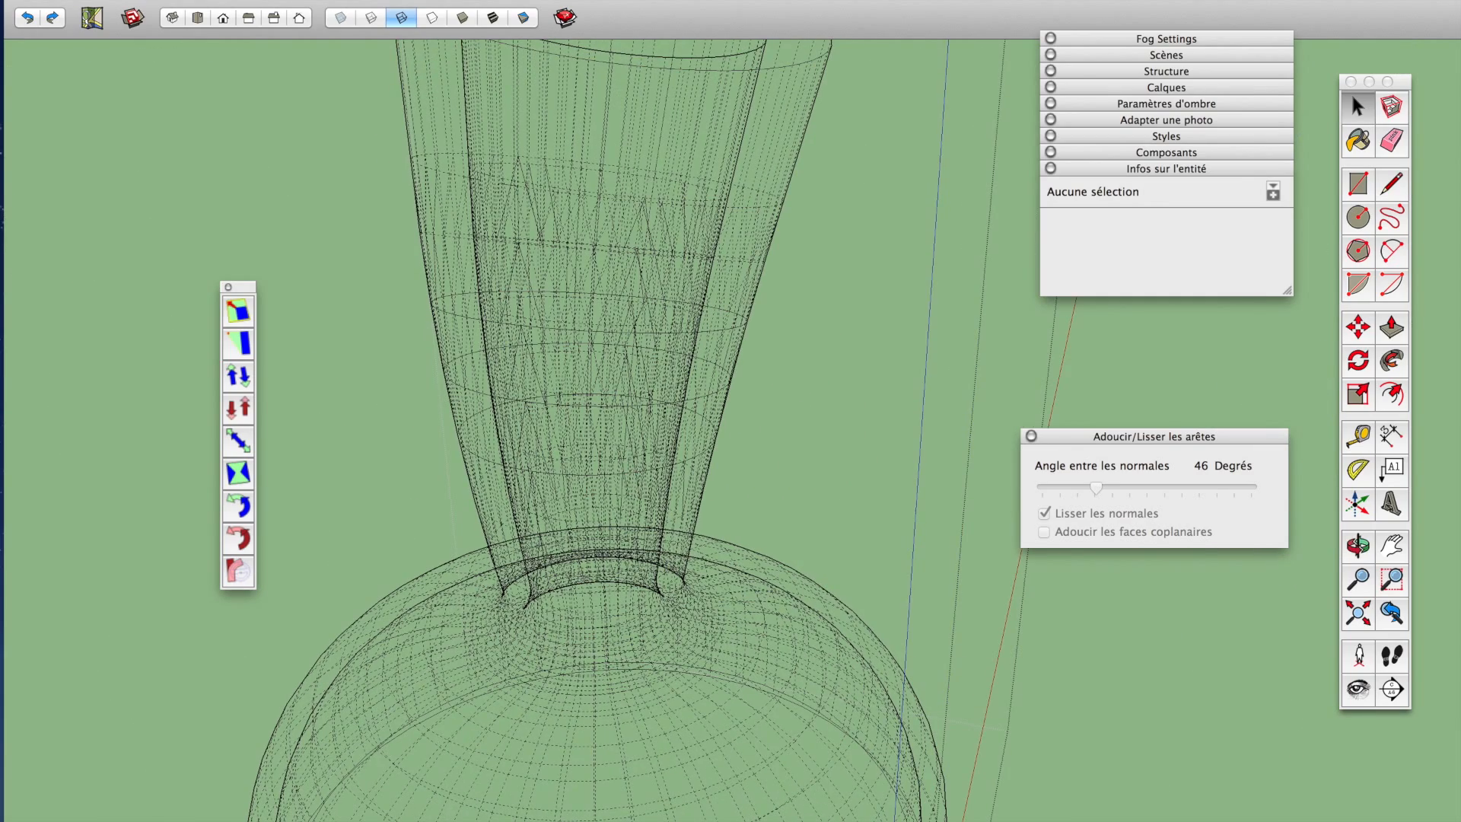
click(514, 17)
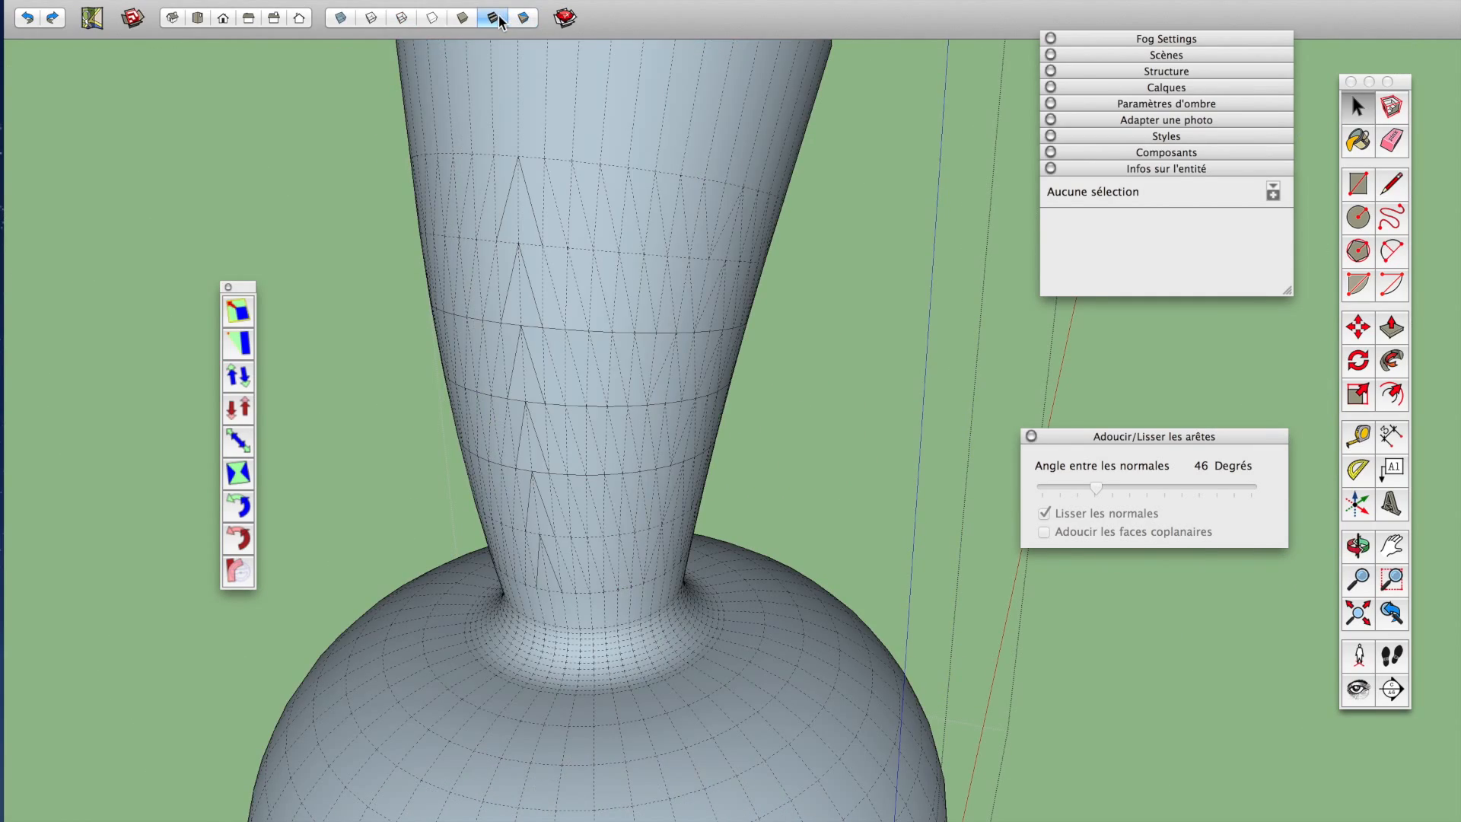
Examine the neck's triangulated outer surface and the fillet at its base from several sides and from above
middle_drag(525, 368, 694, 250)
scroll(694, 250, down, 5)
middle_drag(712, 552, 1172, 547)
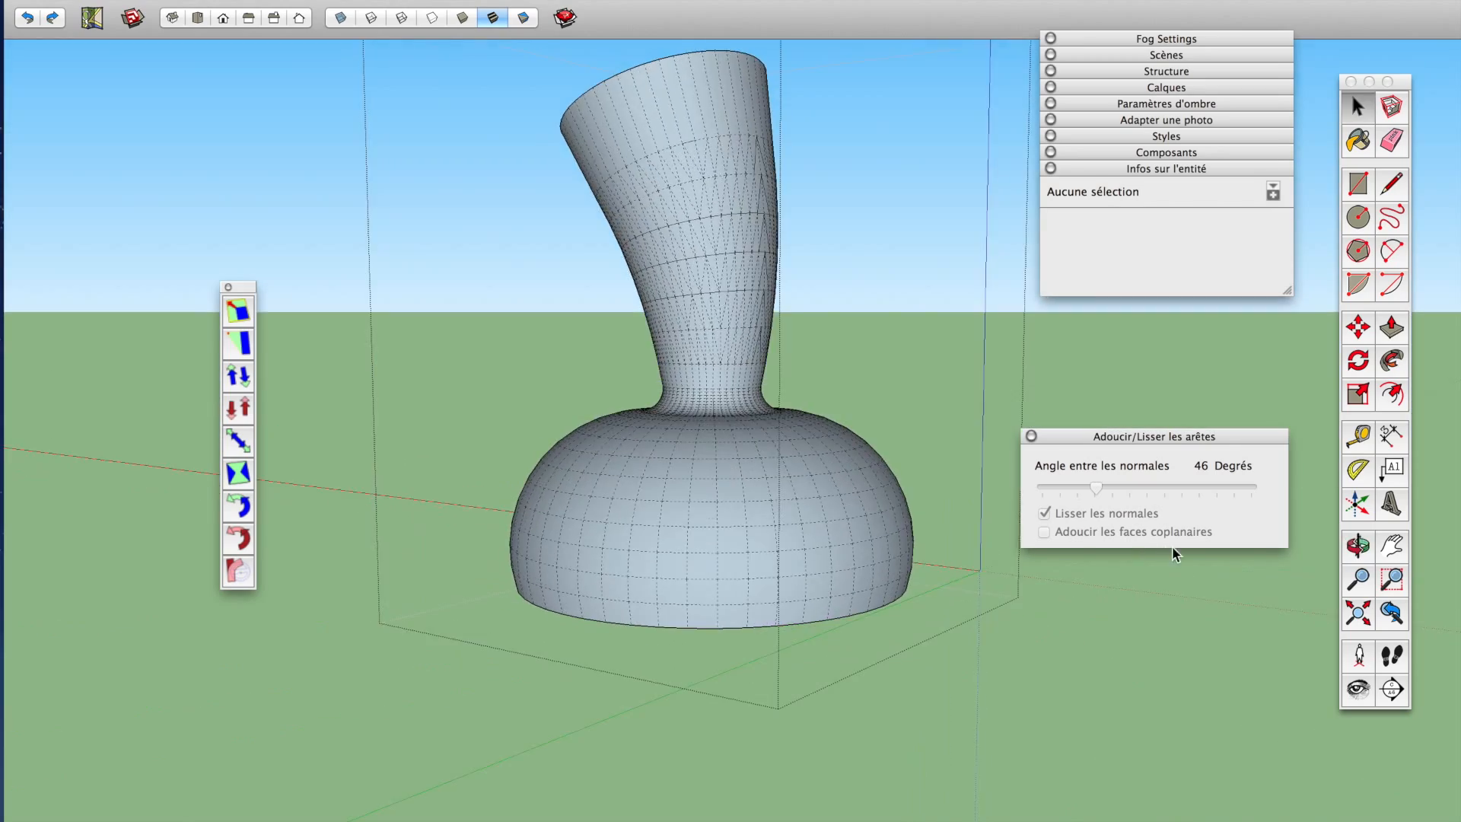
middle_drag(806, 559, 760, 105)
scroll(718, 391, up, 5)
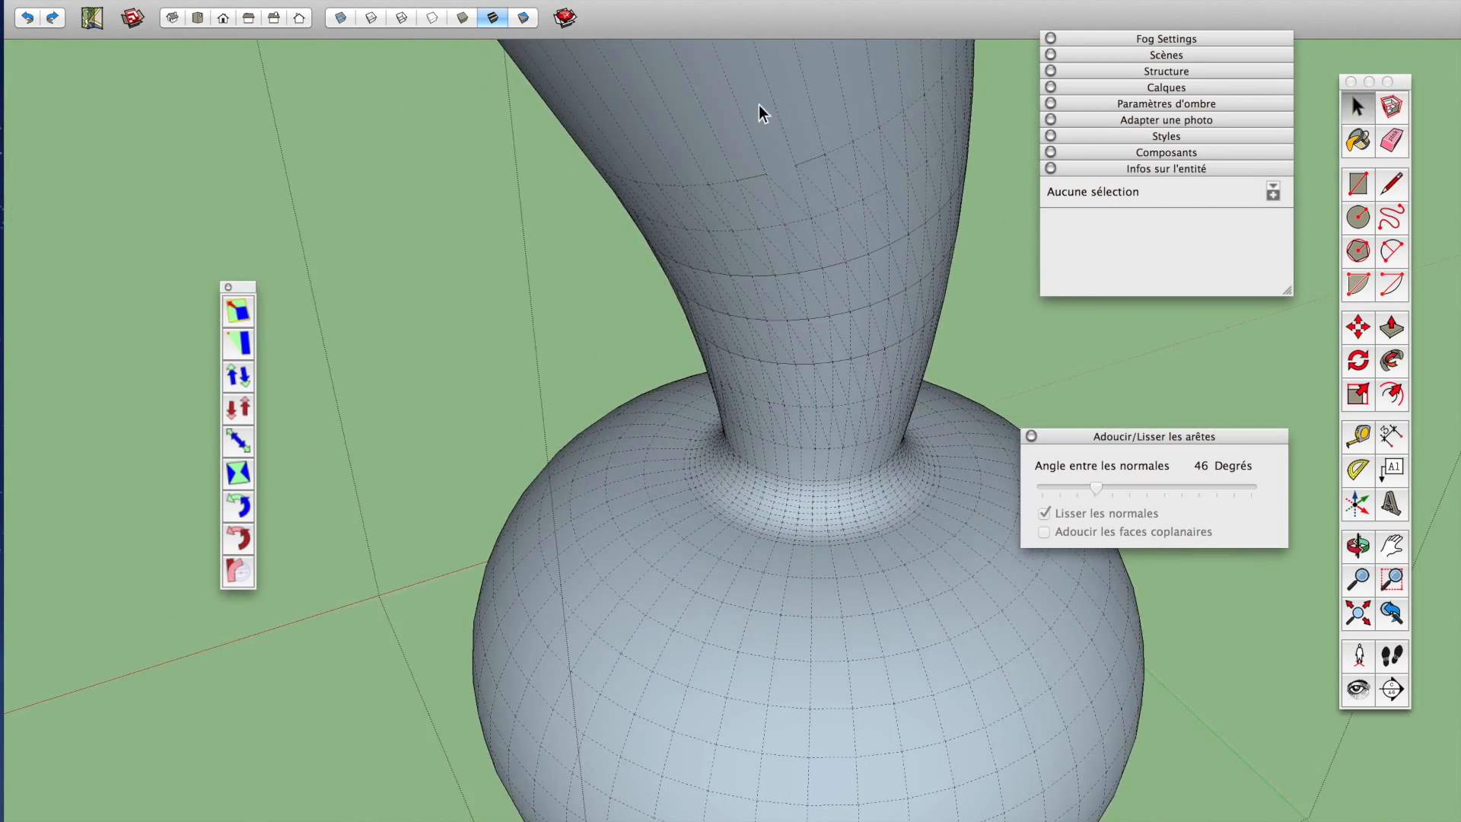
scroll(772, 186, up, 4)
scroll(750, 218, down, 3)
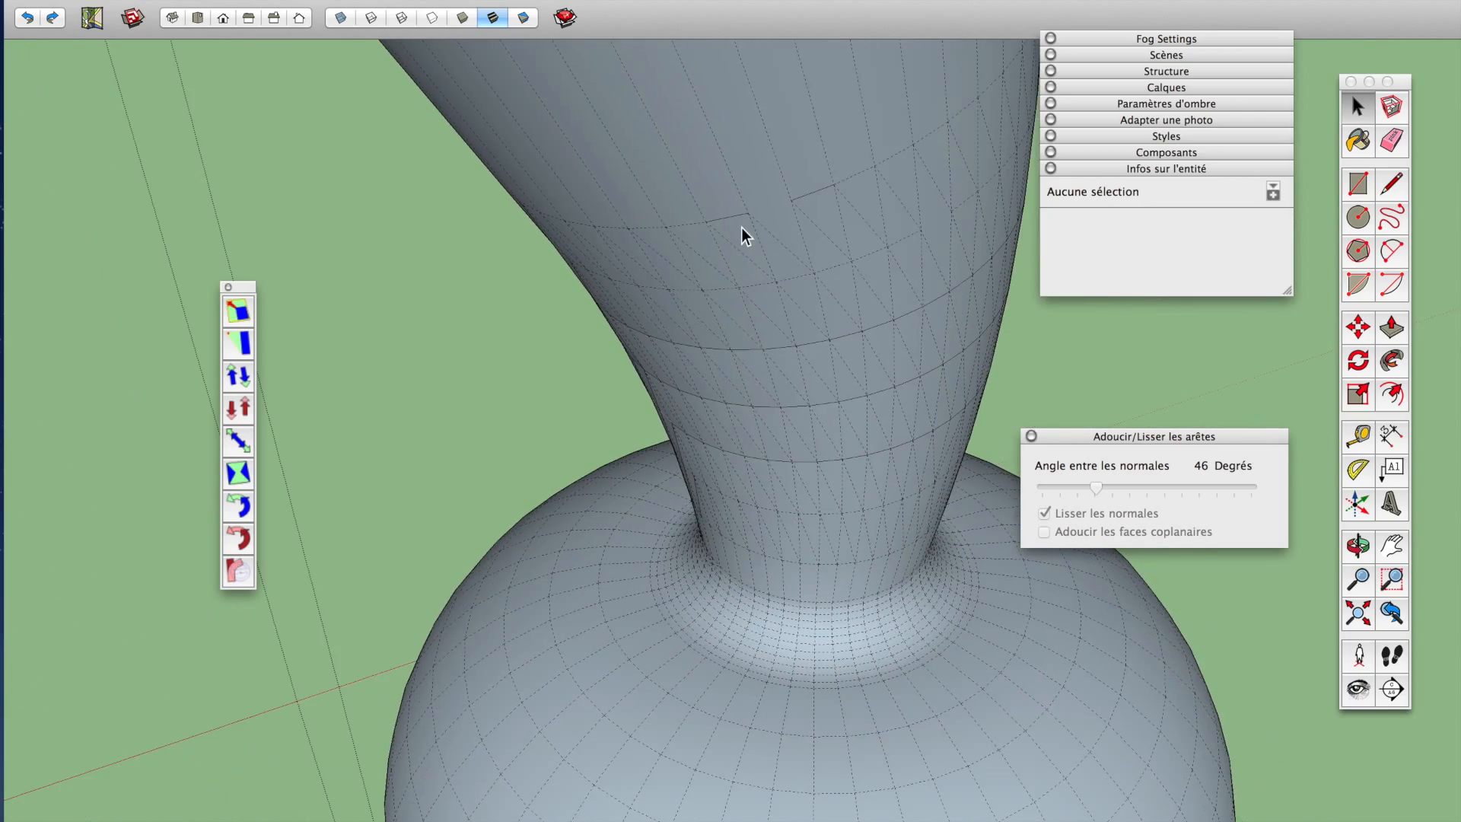
scroll(741, 227, down, 3)
middle_drag(741, 227, 1094, 350)
scroll(897, 443, up, 6)
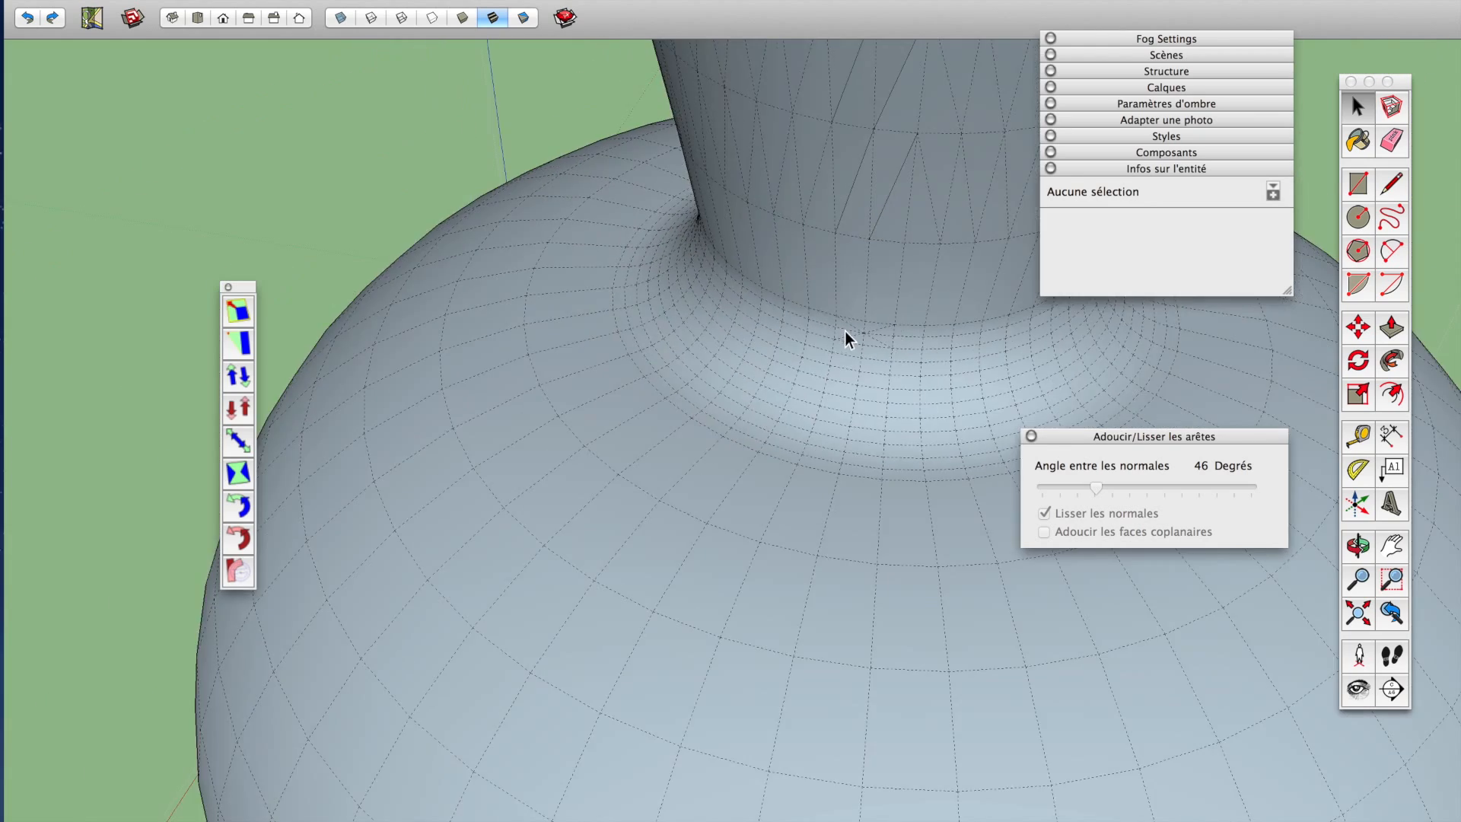
scroll(844, 331, down, 6)
middle_drag(844, 336, 742, 679)
scroll(809, 254, down, 2)
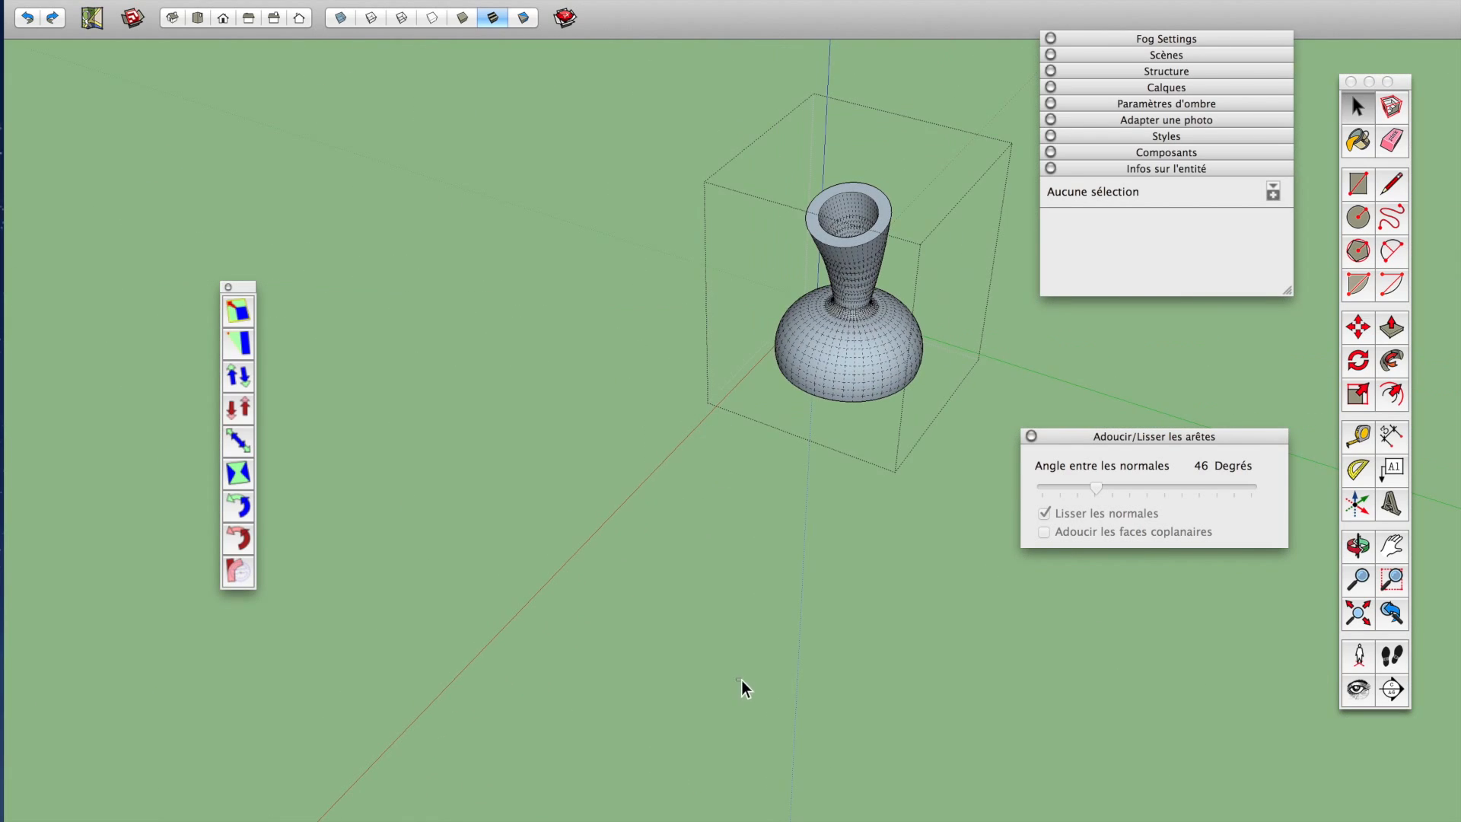
middle_drag(864, 482, 868, 436)
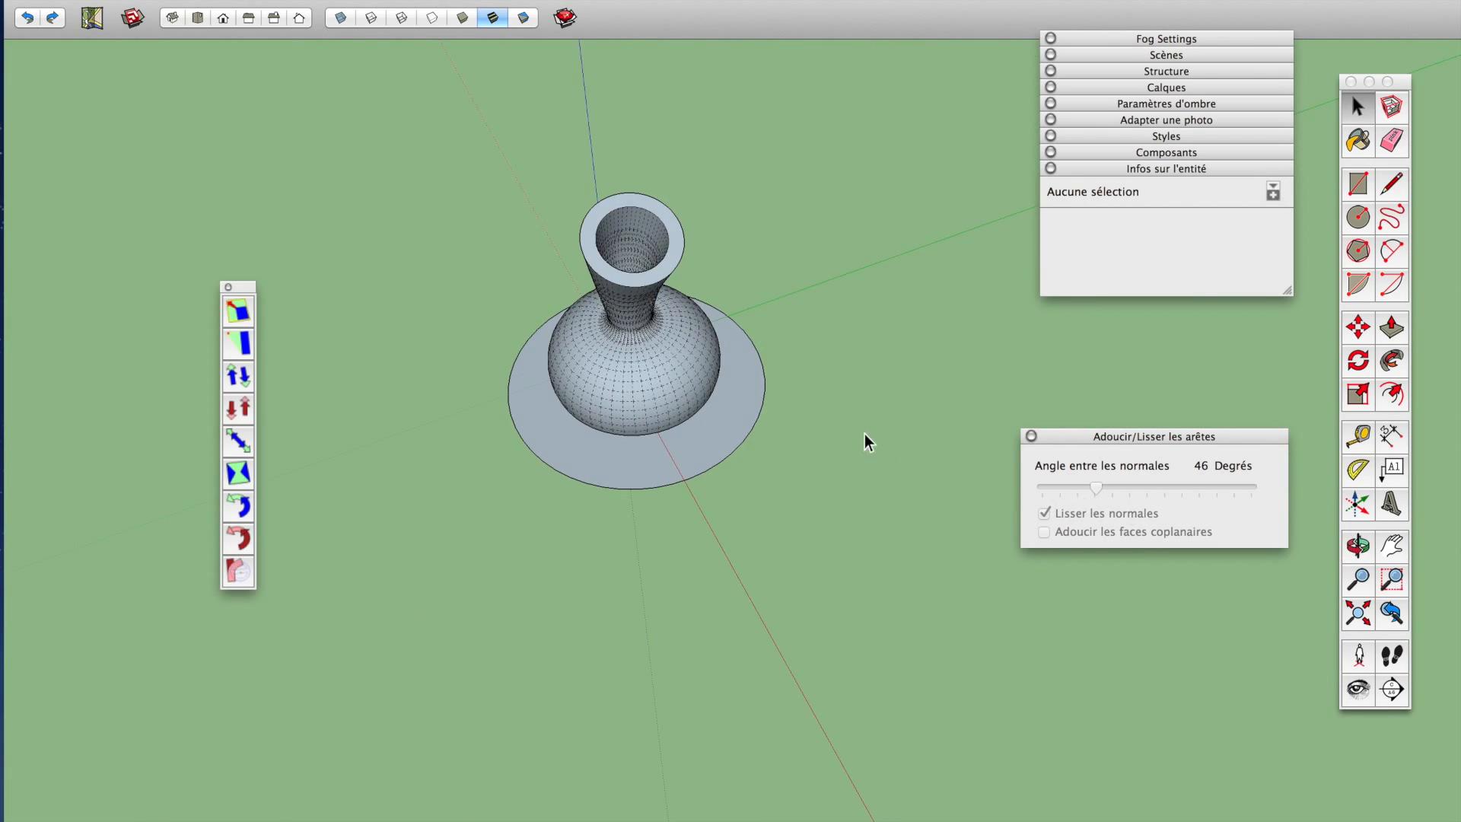
Erase the large flat disc lying on the ground beneath the vase
key(e)
drag(699, 473, 693, 533)
key(space)
Draw a 48-segment circle of 0.30 m radius on the ground beside the vase and offset it outward into a ring
middle_drag(700, 525, 1194, 533)
scroll(760, 529, up, 3)
scroll(759, 530, up, 2)
key(c)
click(780, 433)
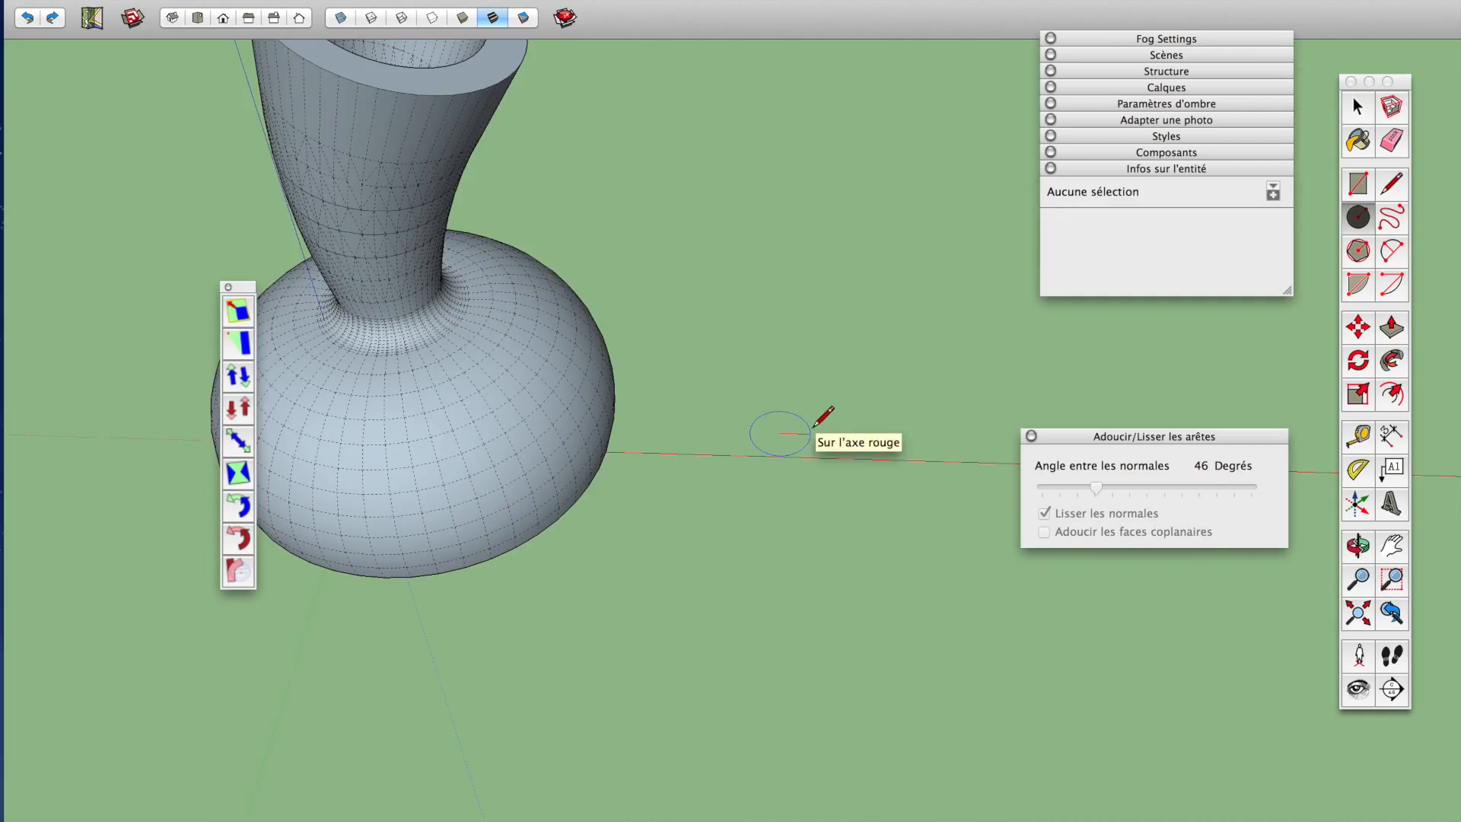
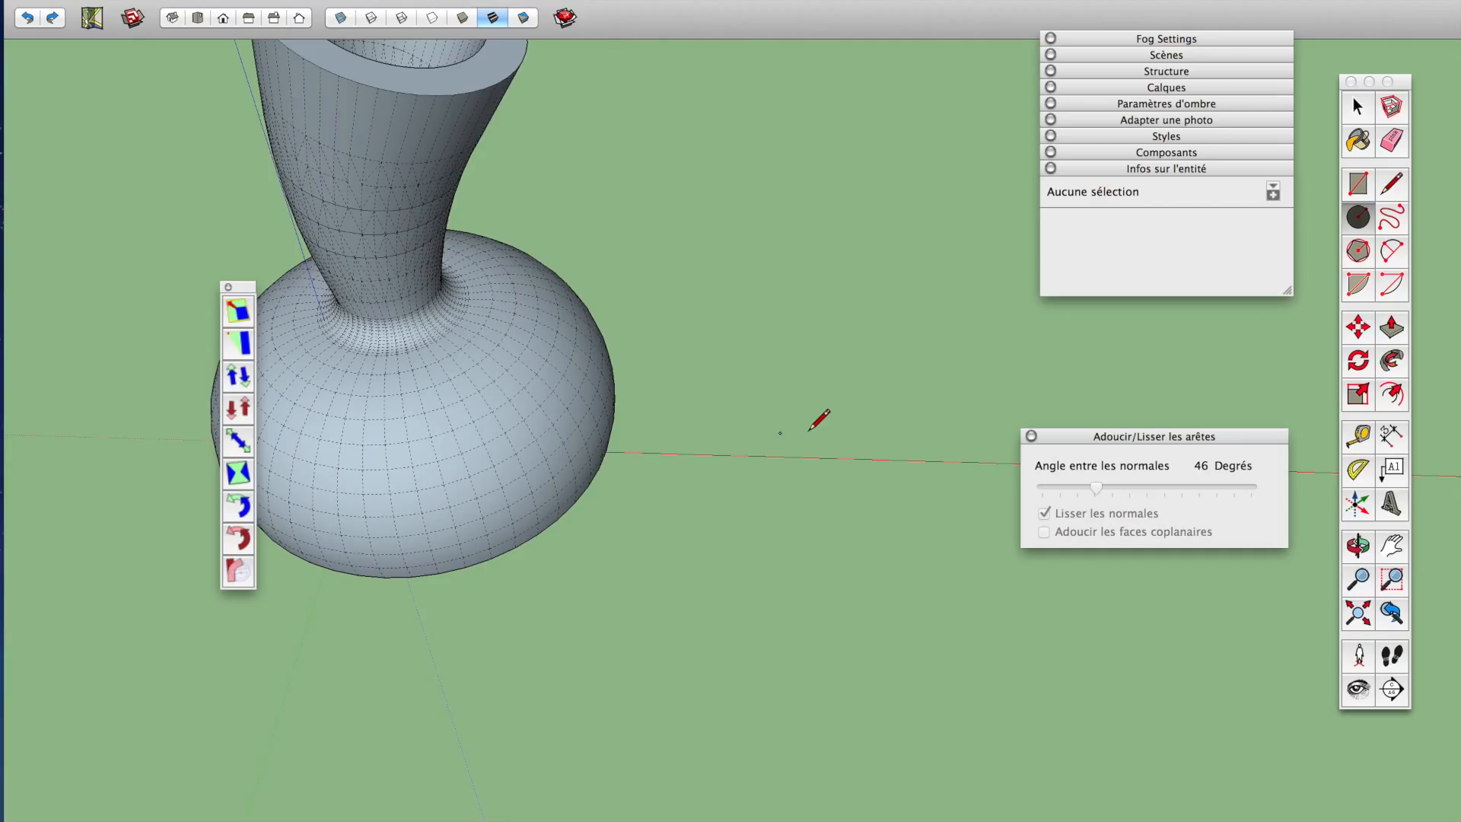
key(f)
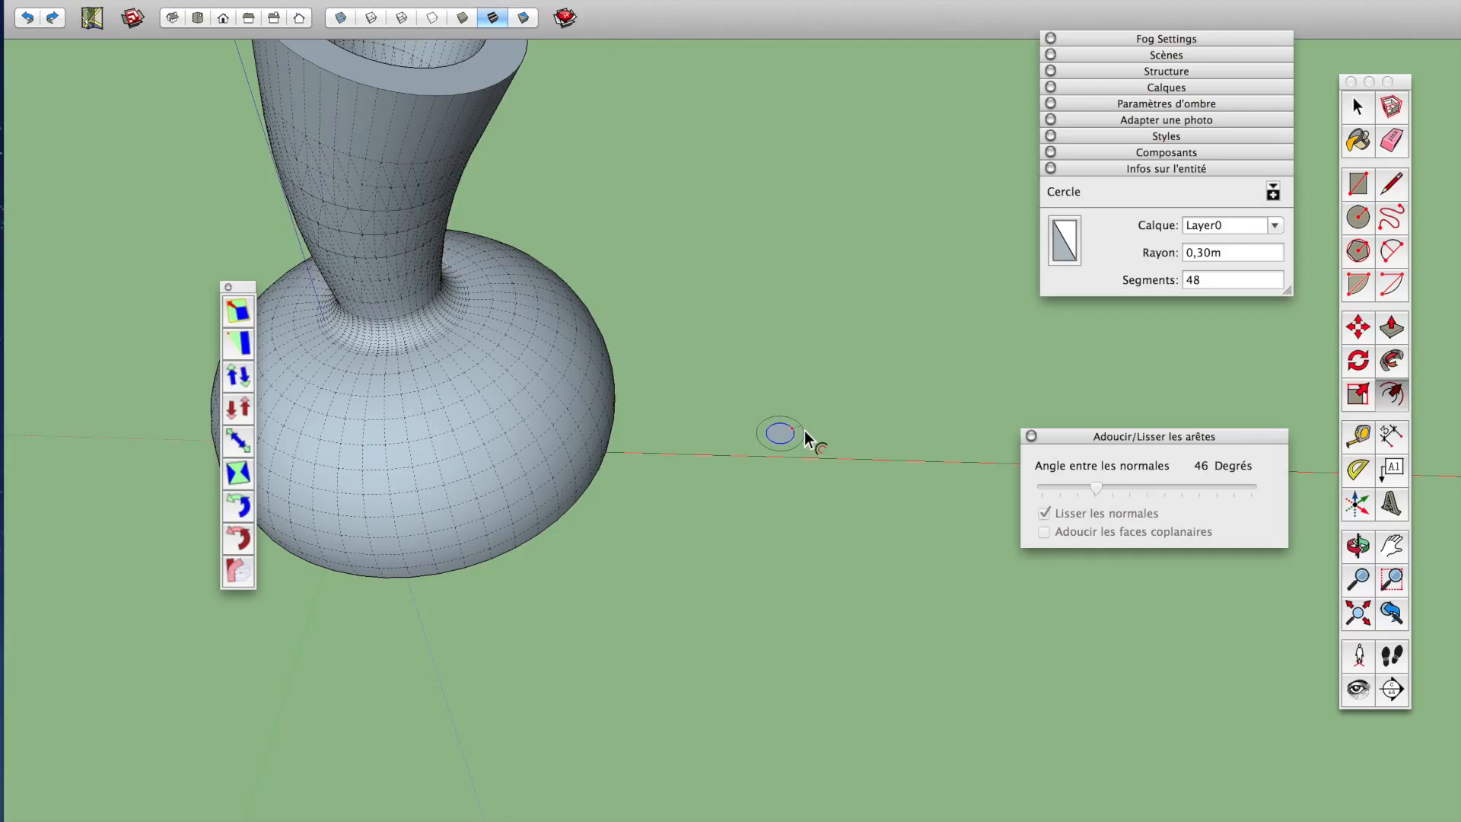
click(805, 431)
Delete the small circle's inner face and extrude the ring upward about 3.76 m into a hollow tube
key(p)
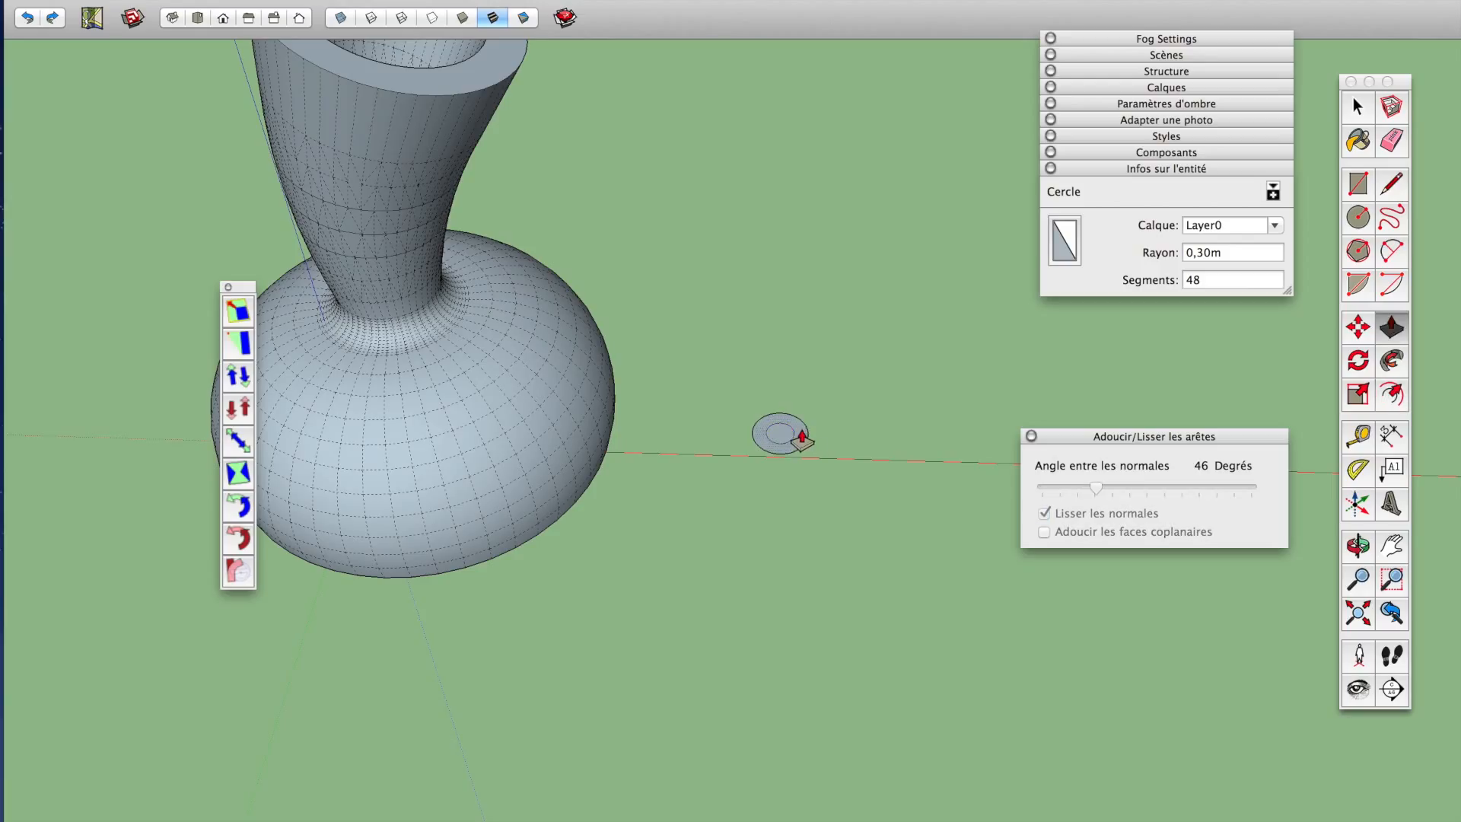
key(space)
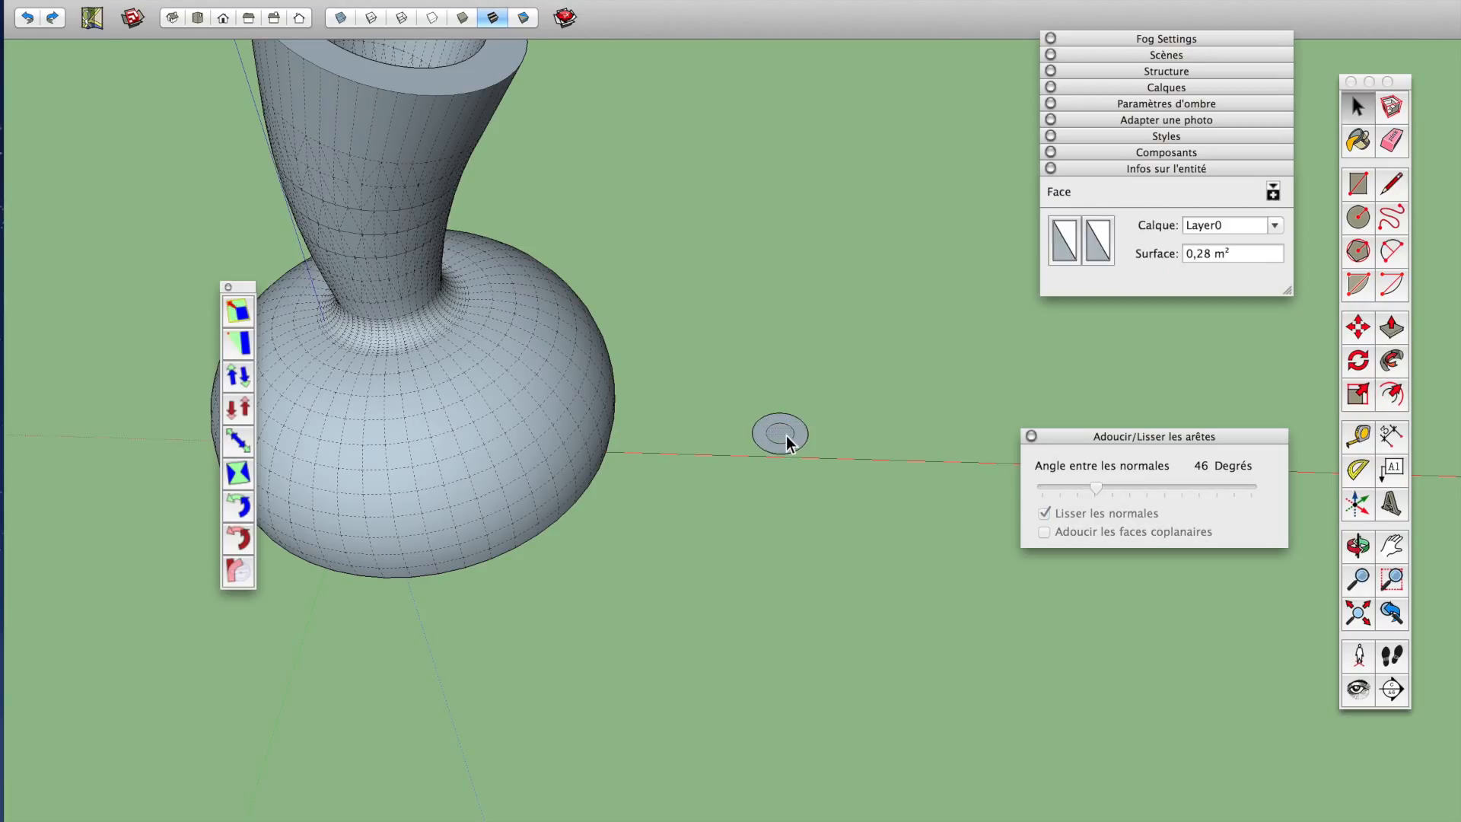
key(p)
drag(794, 438, 810, 289)
key(space)
Select the entire hollow tube and turn it into a component, keeping the name Composant#1
click(799, 383)
triple_click(798, 382)
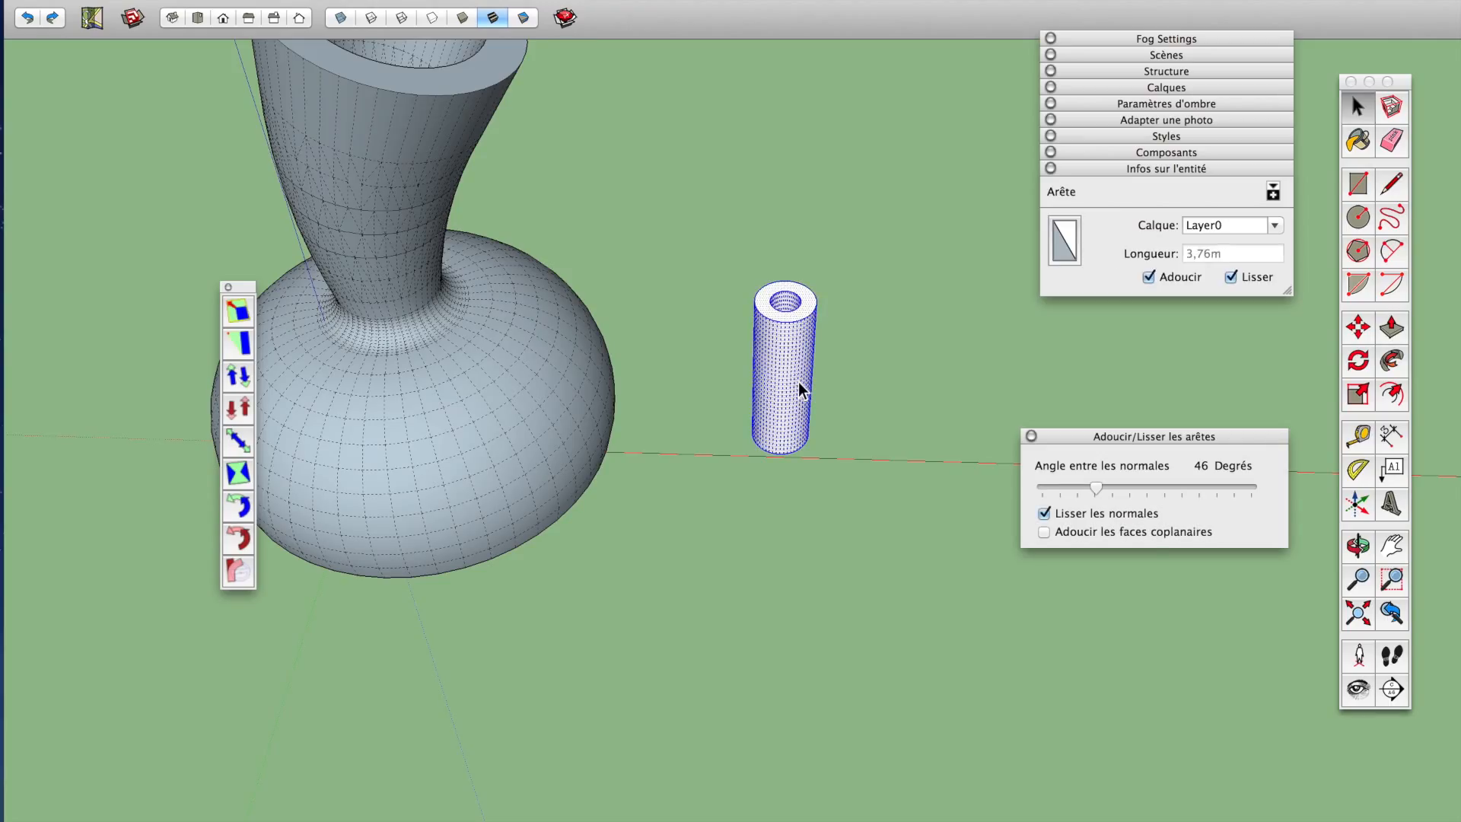
right_click(797, 382)
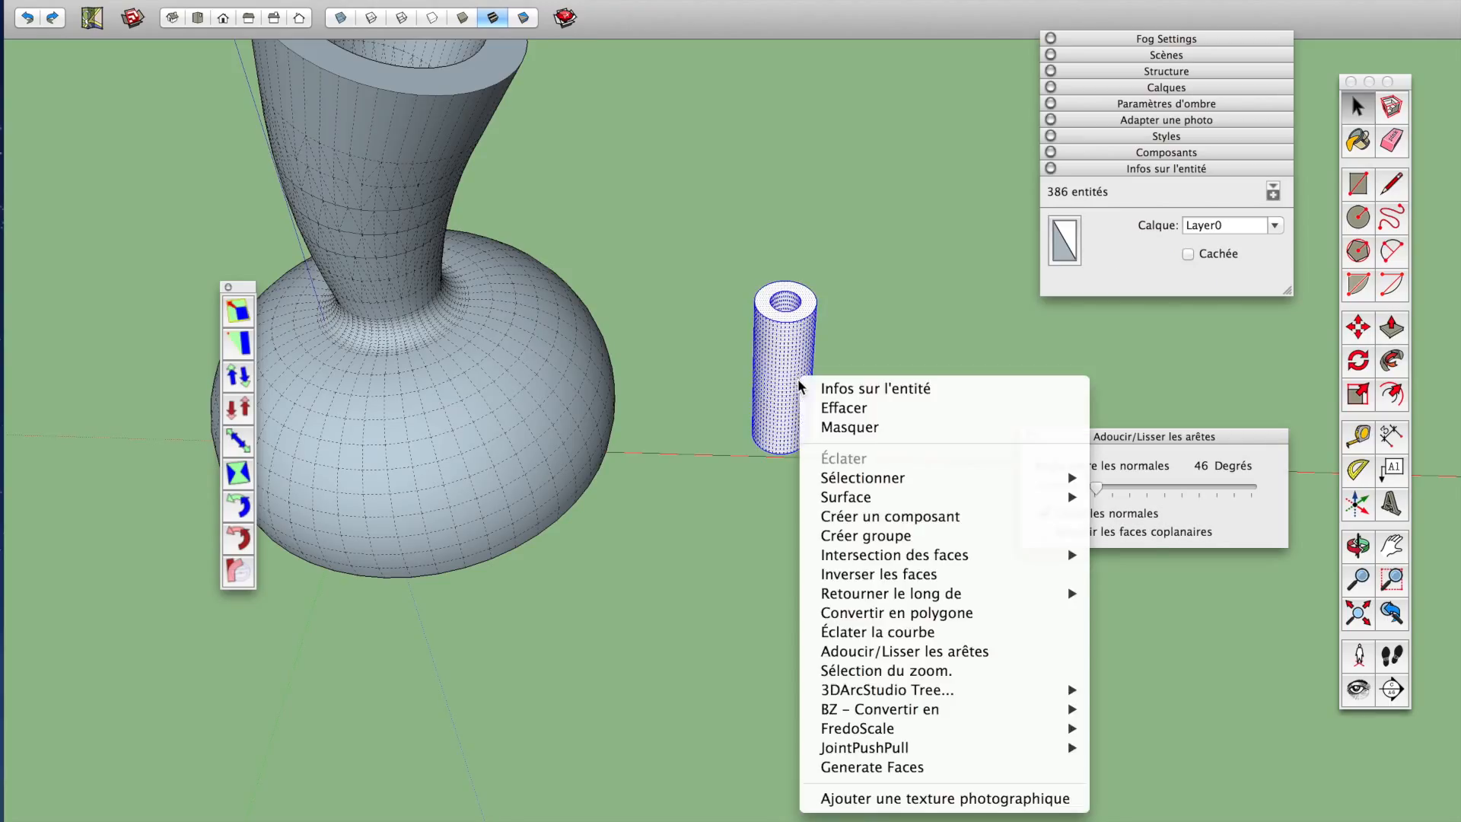
click(878, 519)
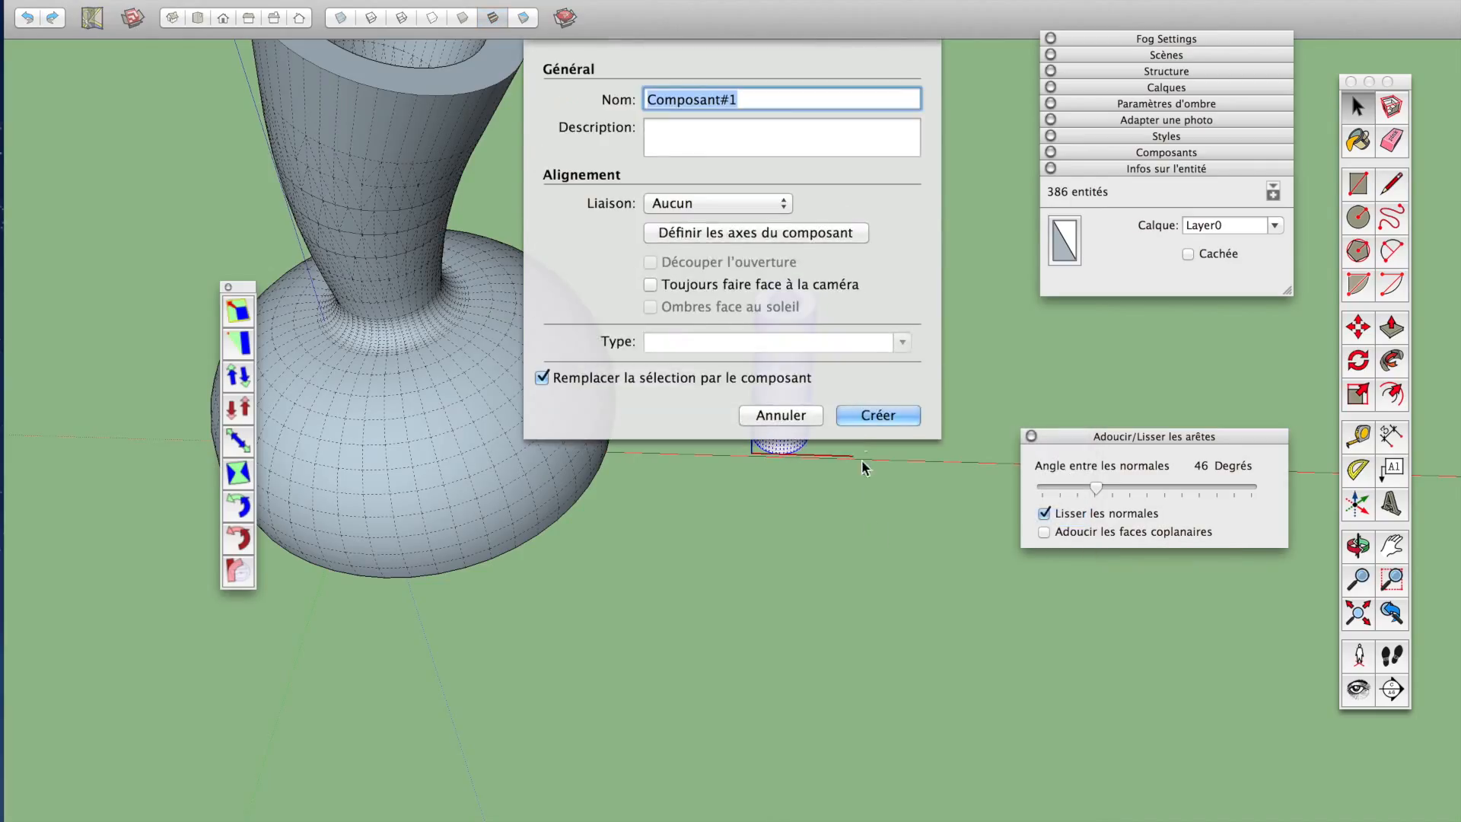
click(874, 417)
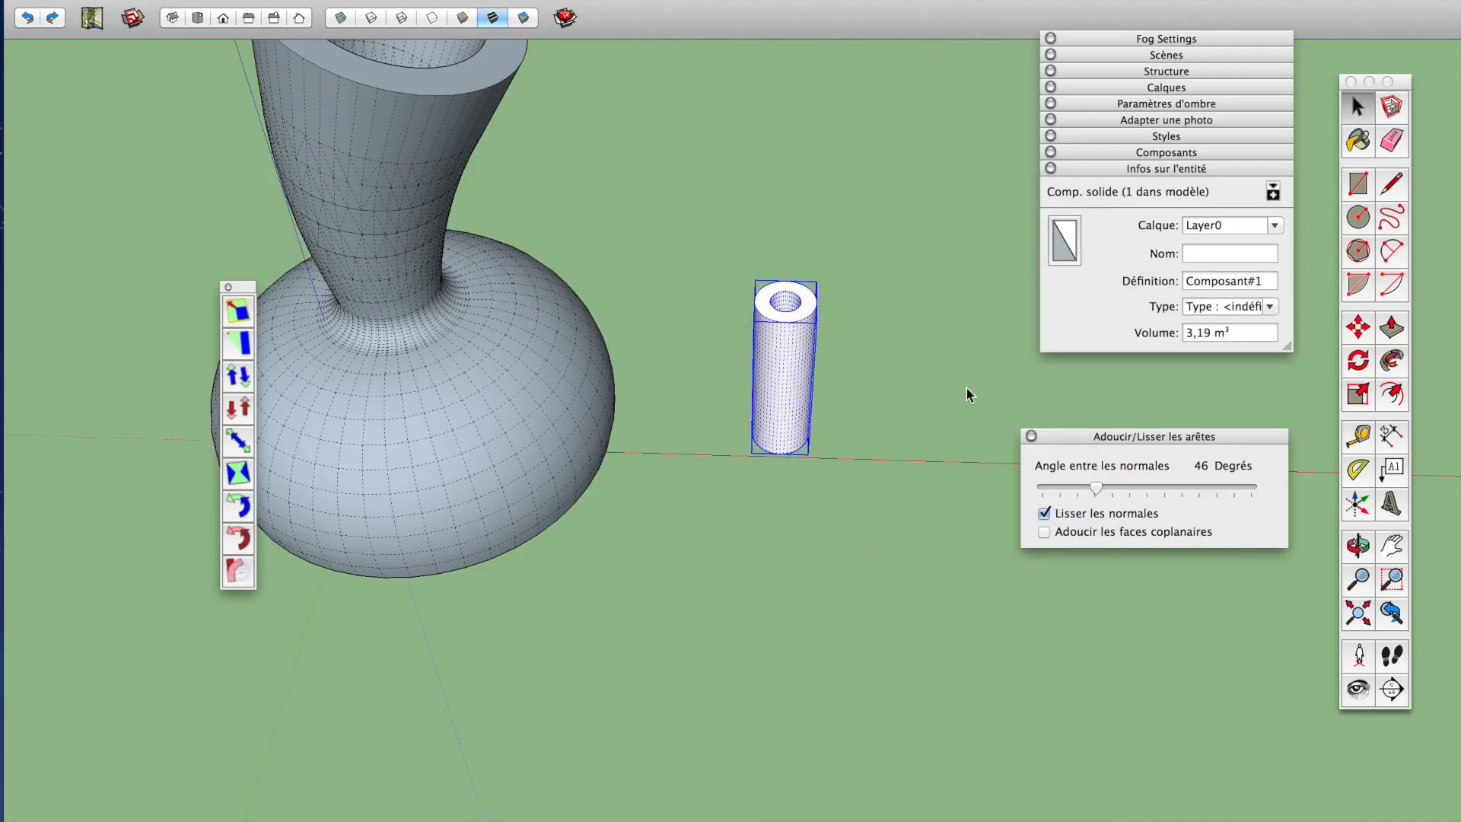
Move the tube component along the red axis into the vase's body and raise it above the shoulder
drag(839, 555, 596, 528)
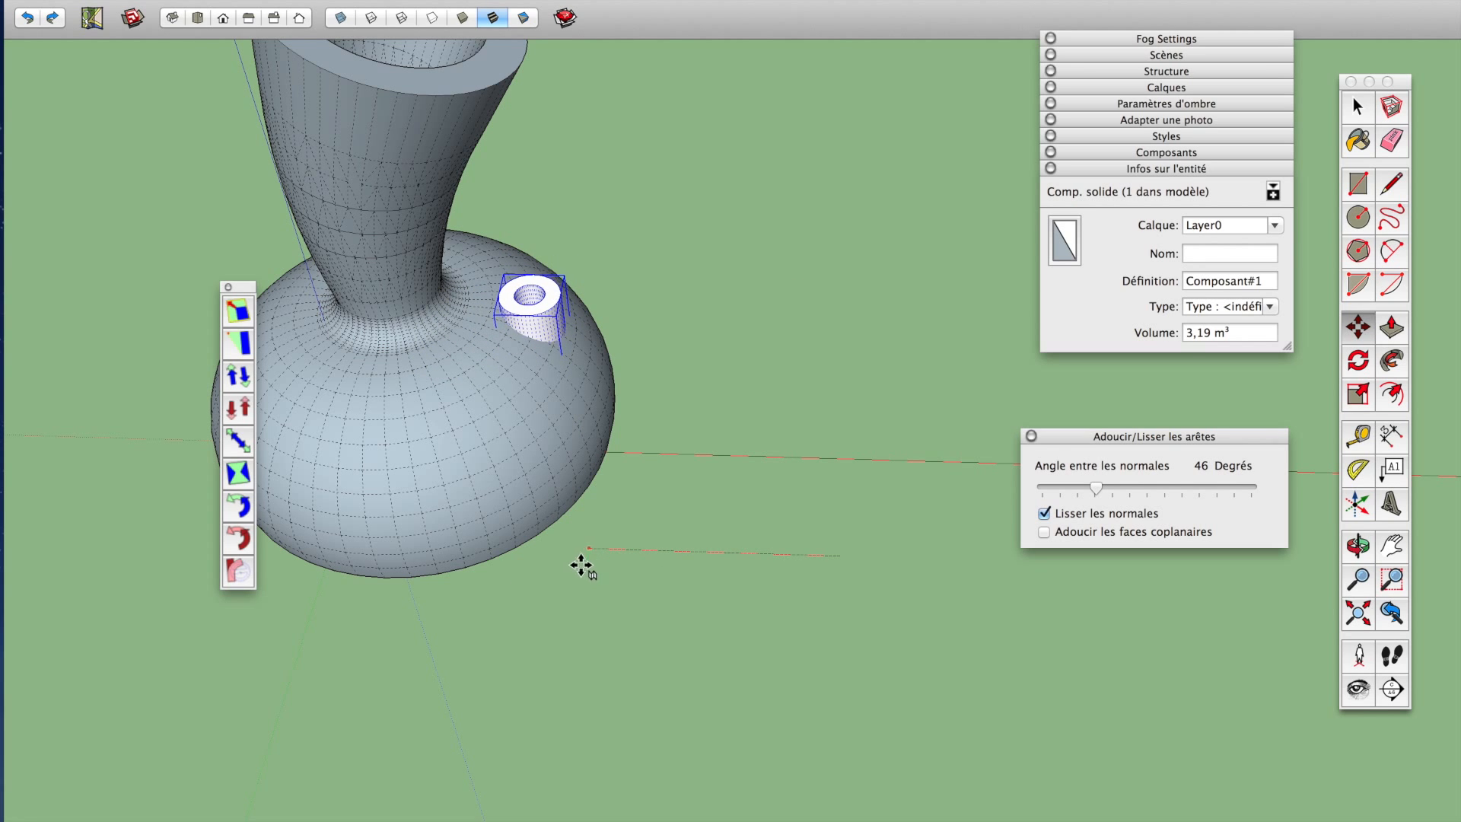
drag(586, 584, 629, 528)
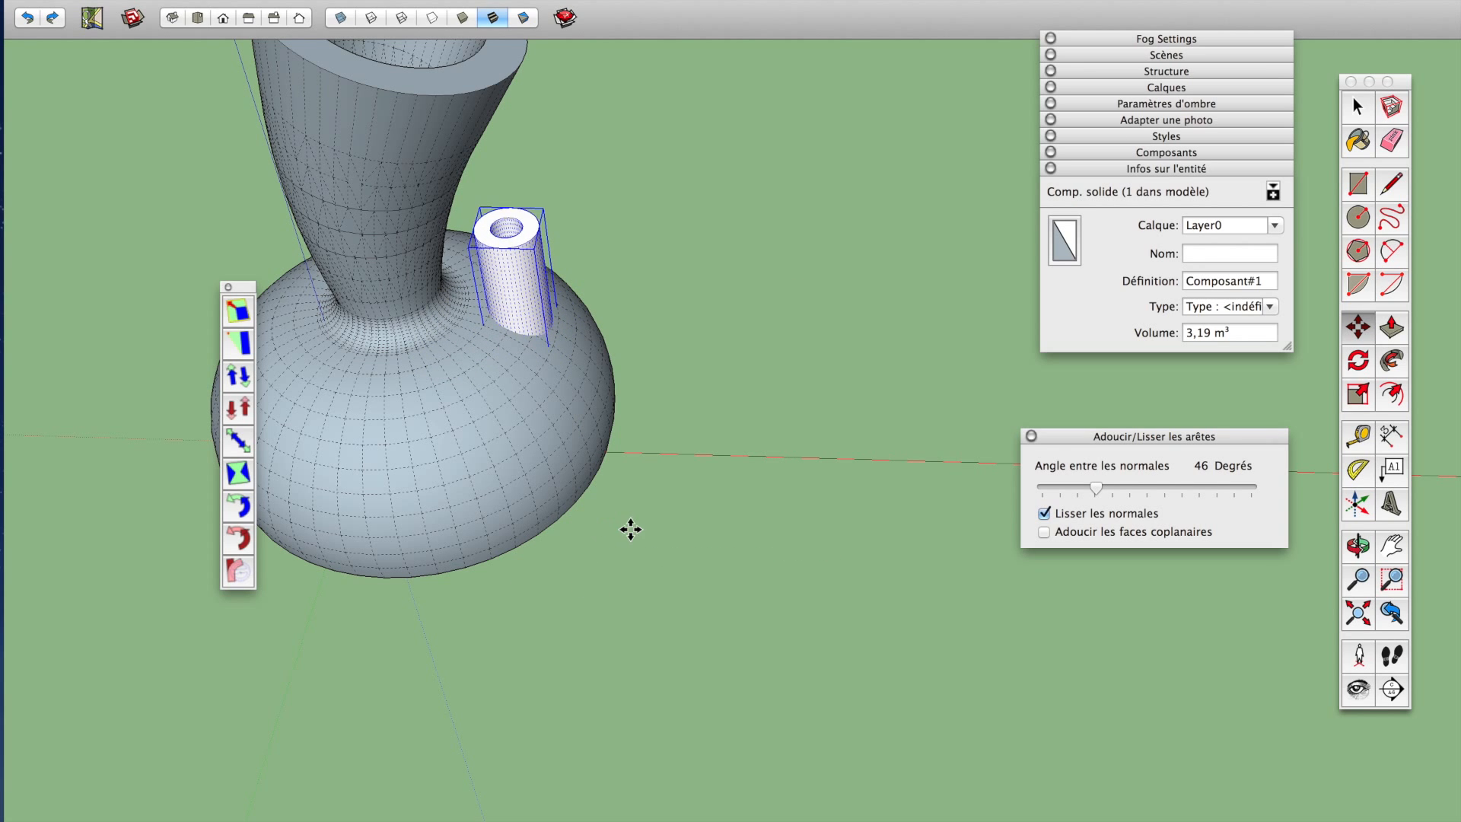
scroll(630, 525, down, 3)
middle_drag(629, 525, 526, 393)
key(q)
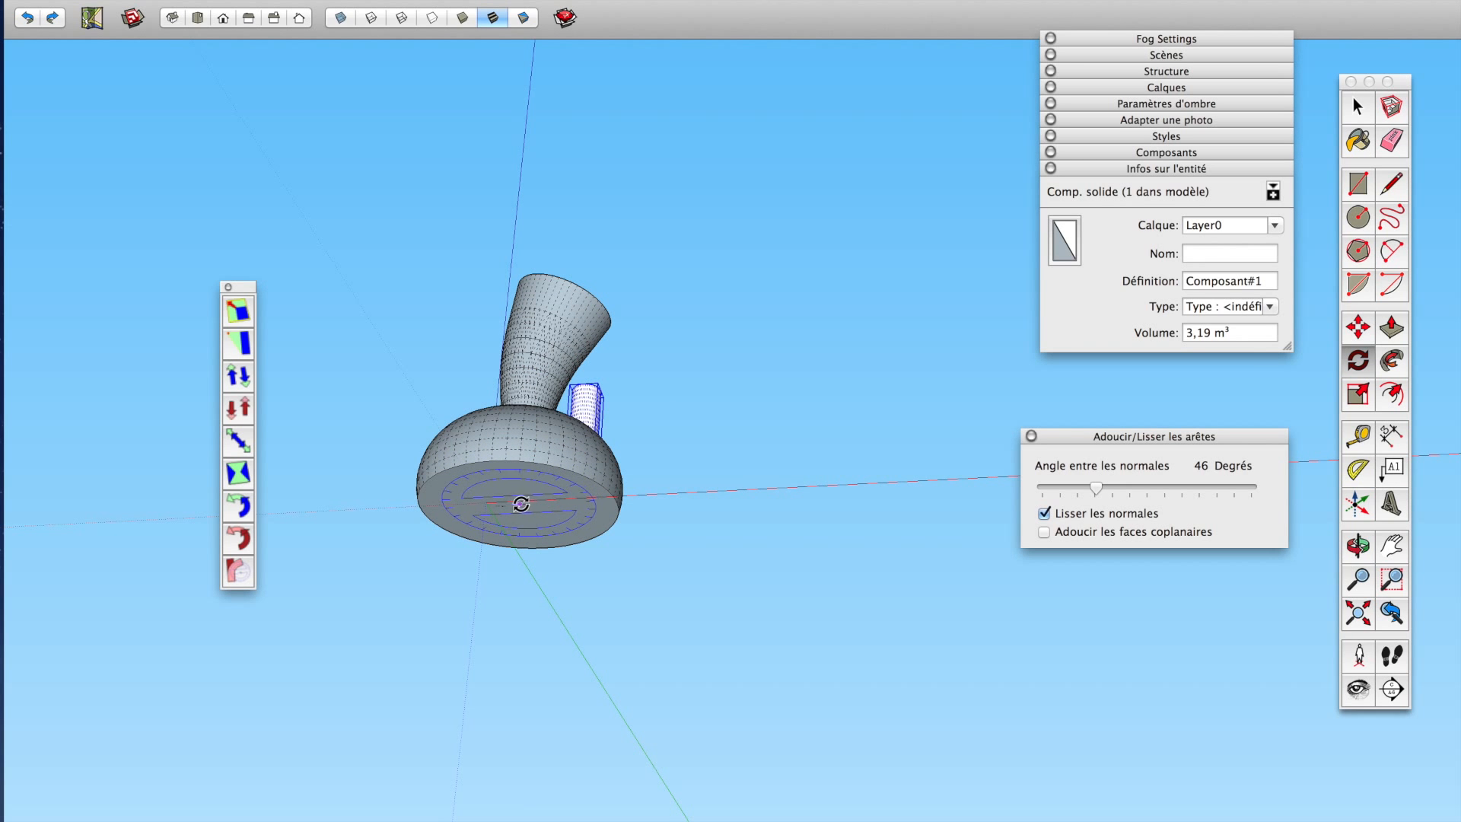
middle_drag(505, 474, 569, 430)
scroll(569, 430, up, 5)
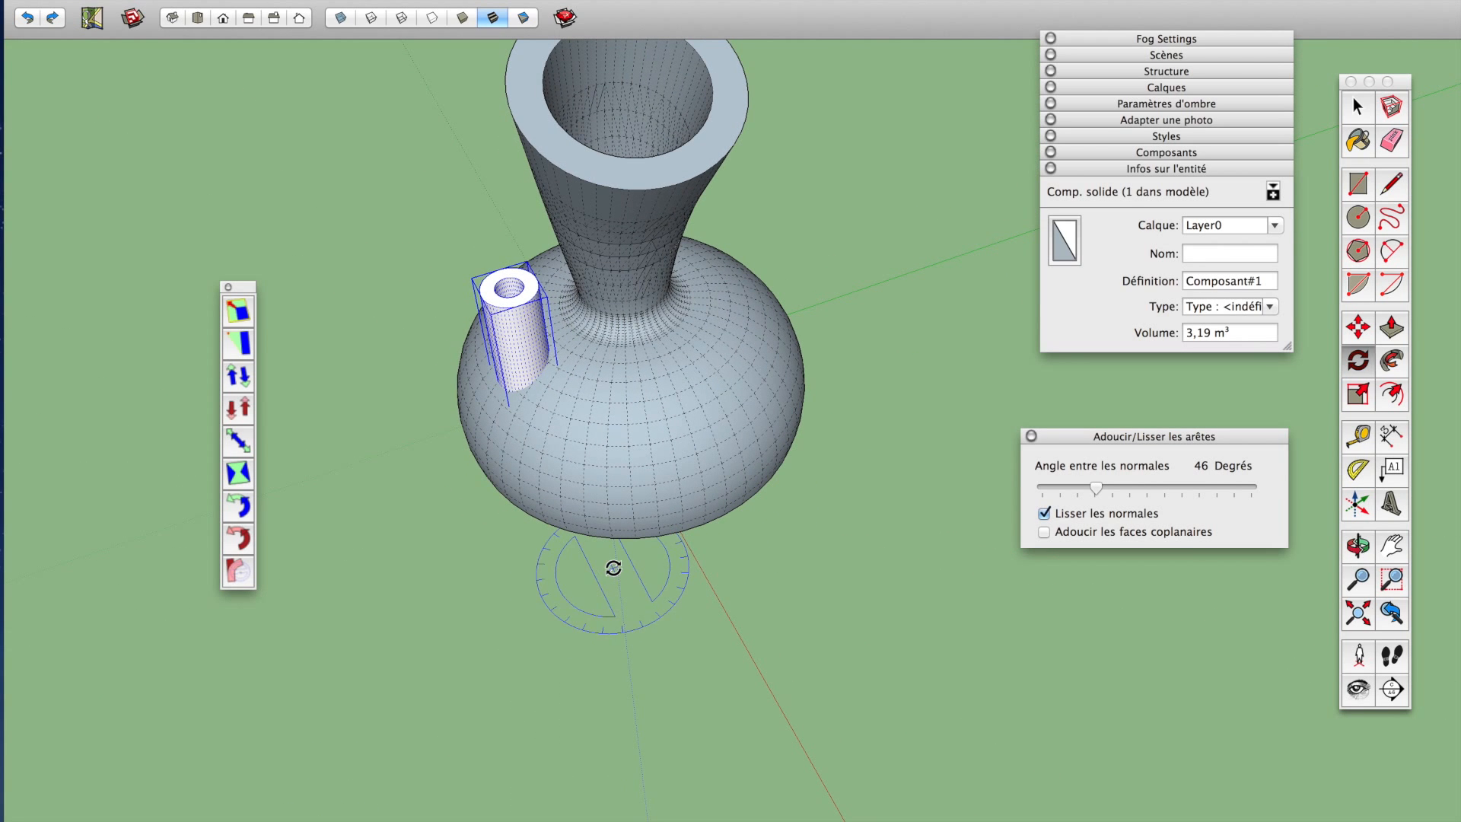
Reposition the tube on the vase's shoulder so it stands beside the neck, partly embedded in the body
key(m)
drag(612, 594, 281, 577)
key(o)
middle_drag(282, 576, 238, 575)
drag(641, 576, 687, 554)
middle_drag(855, 523, 815, 516)
scroll(790, 504, up, 3)
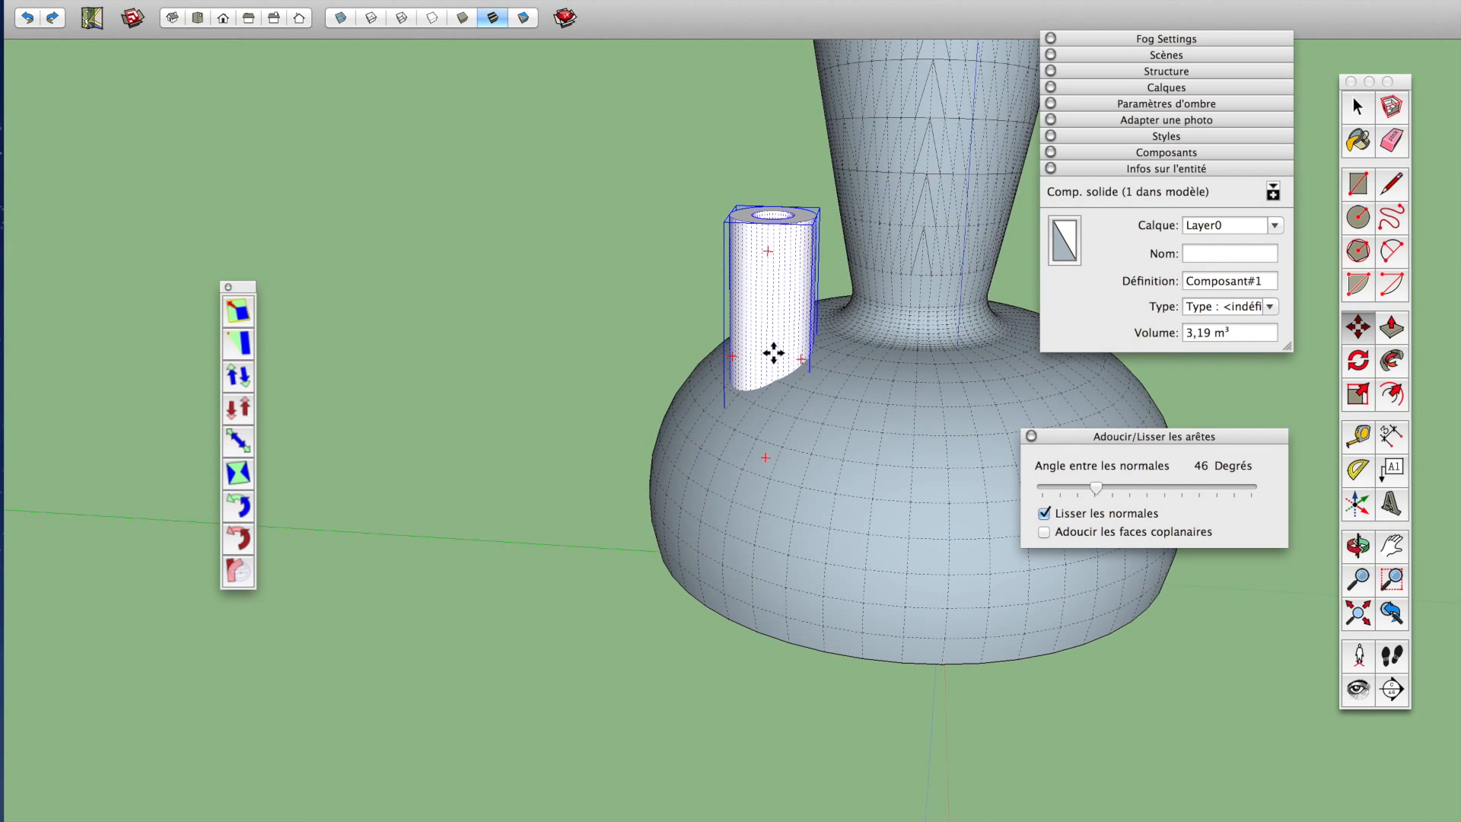
middle_drag(819, 391, 1311, 430)
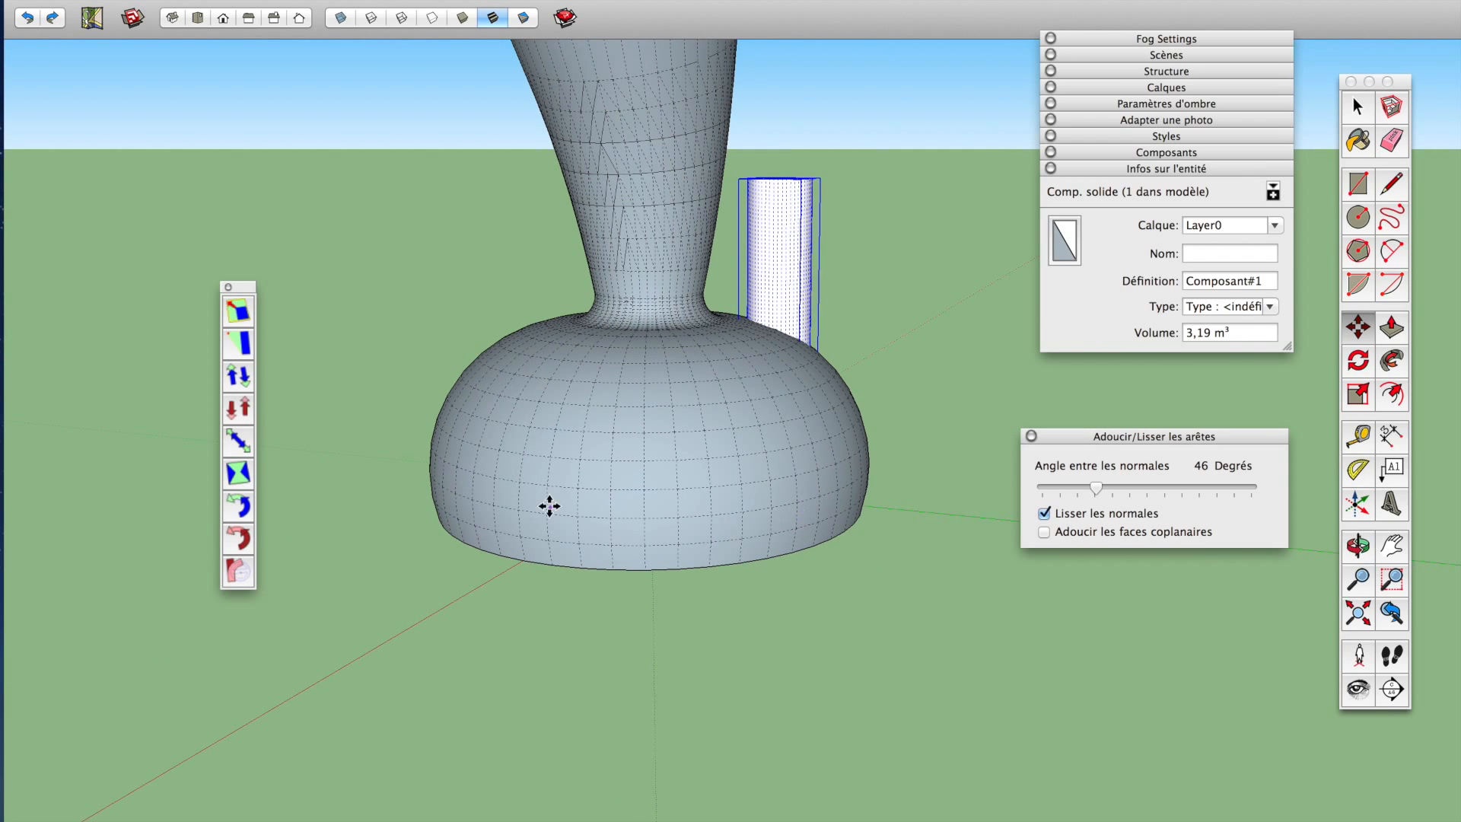
middle_drag(766, 384, 691, 568)
scroll(753, 375, up, 5)
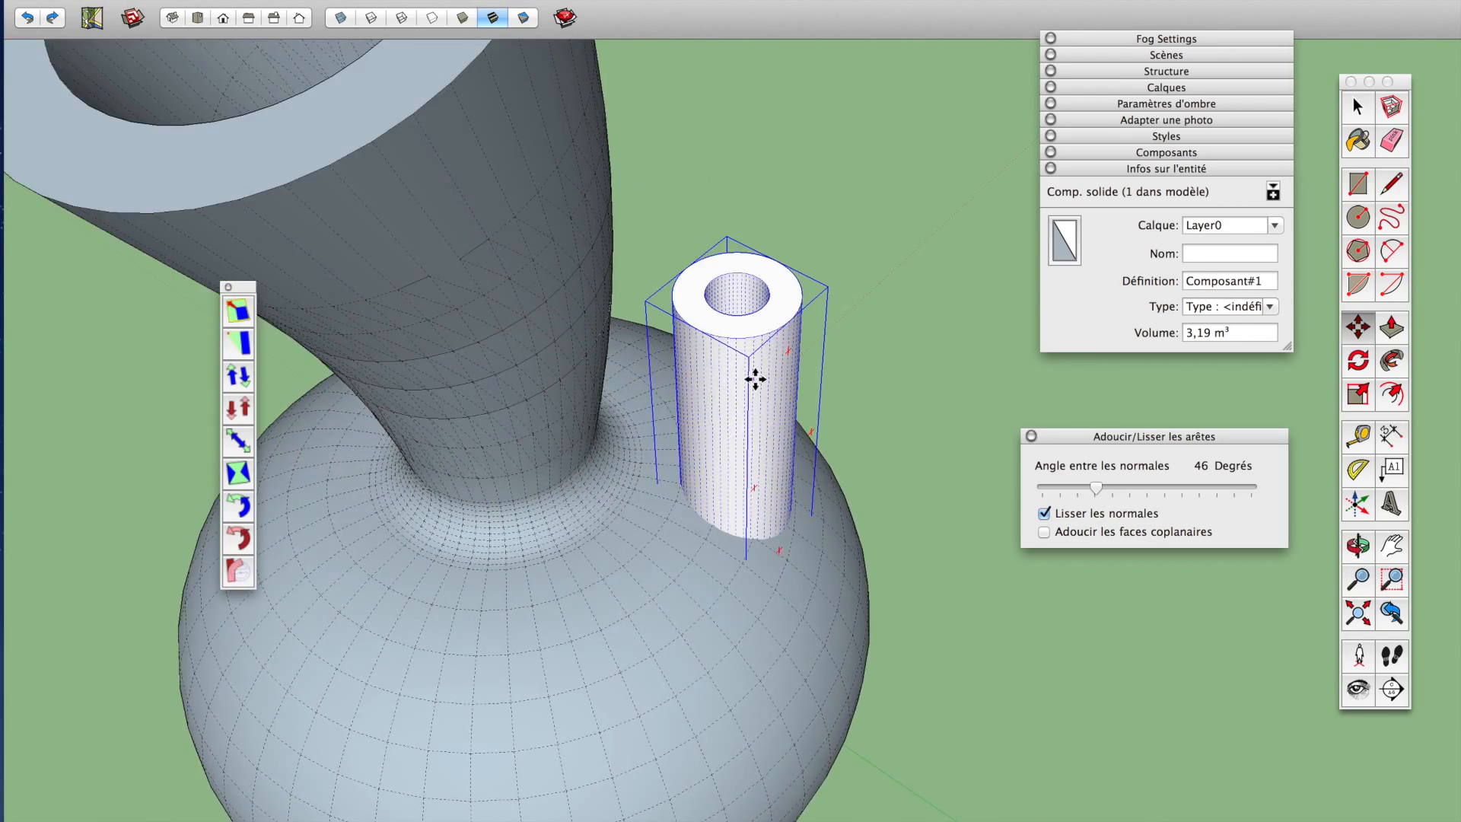
Turn off the display of hidden geometry on the vase and tube
middle_drag(754, 375, 692, 340)
scroll(695, 330, down, 5)
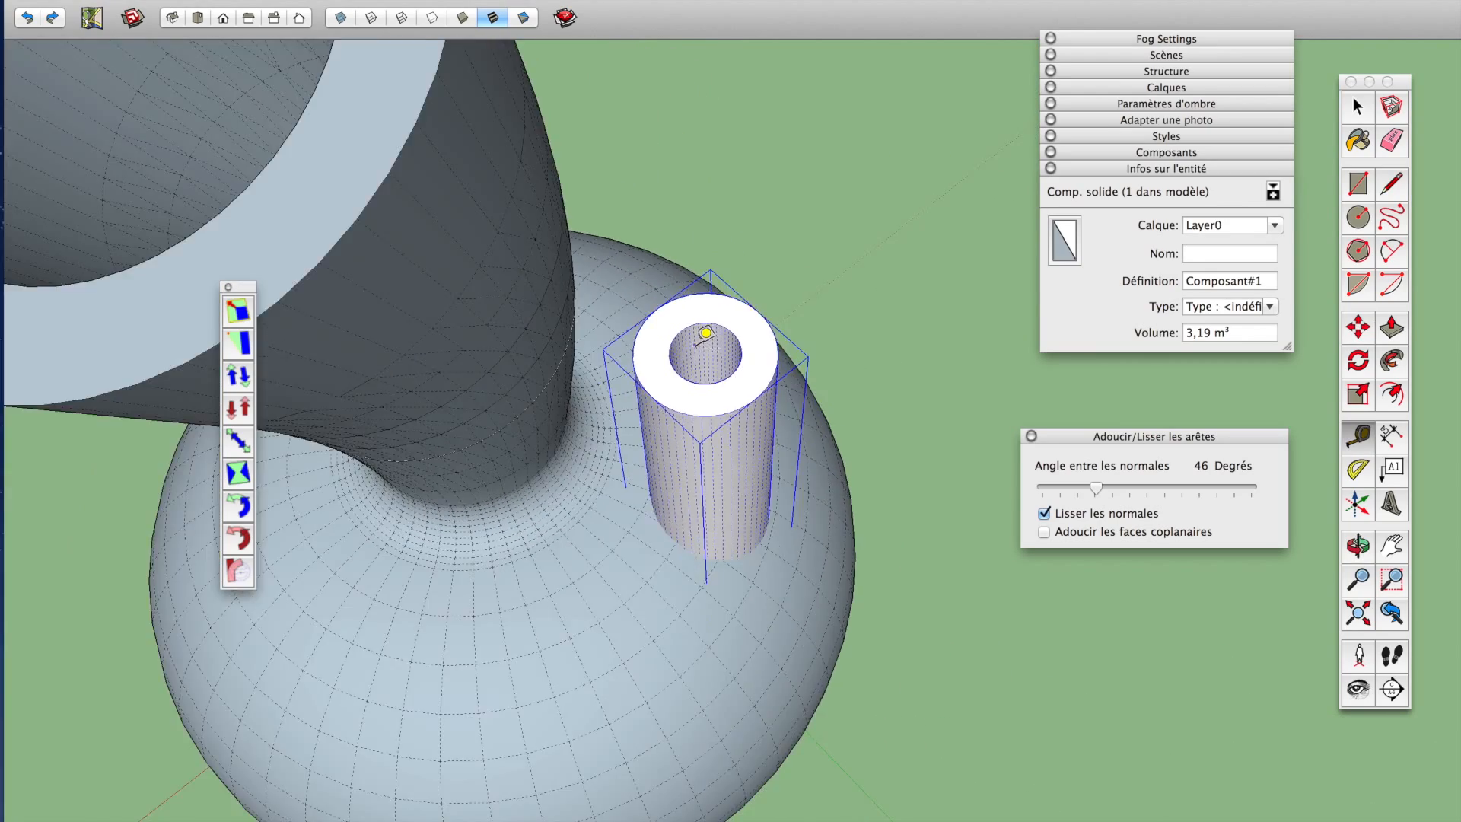
middle_drag(642, 550, 867, 231)
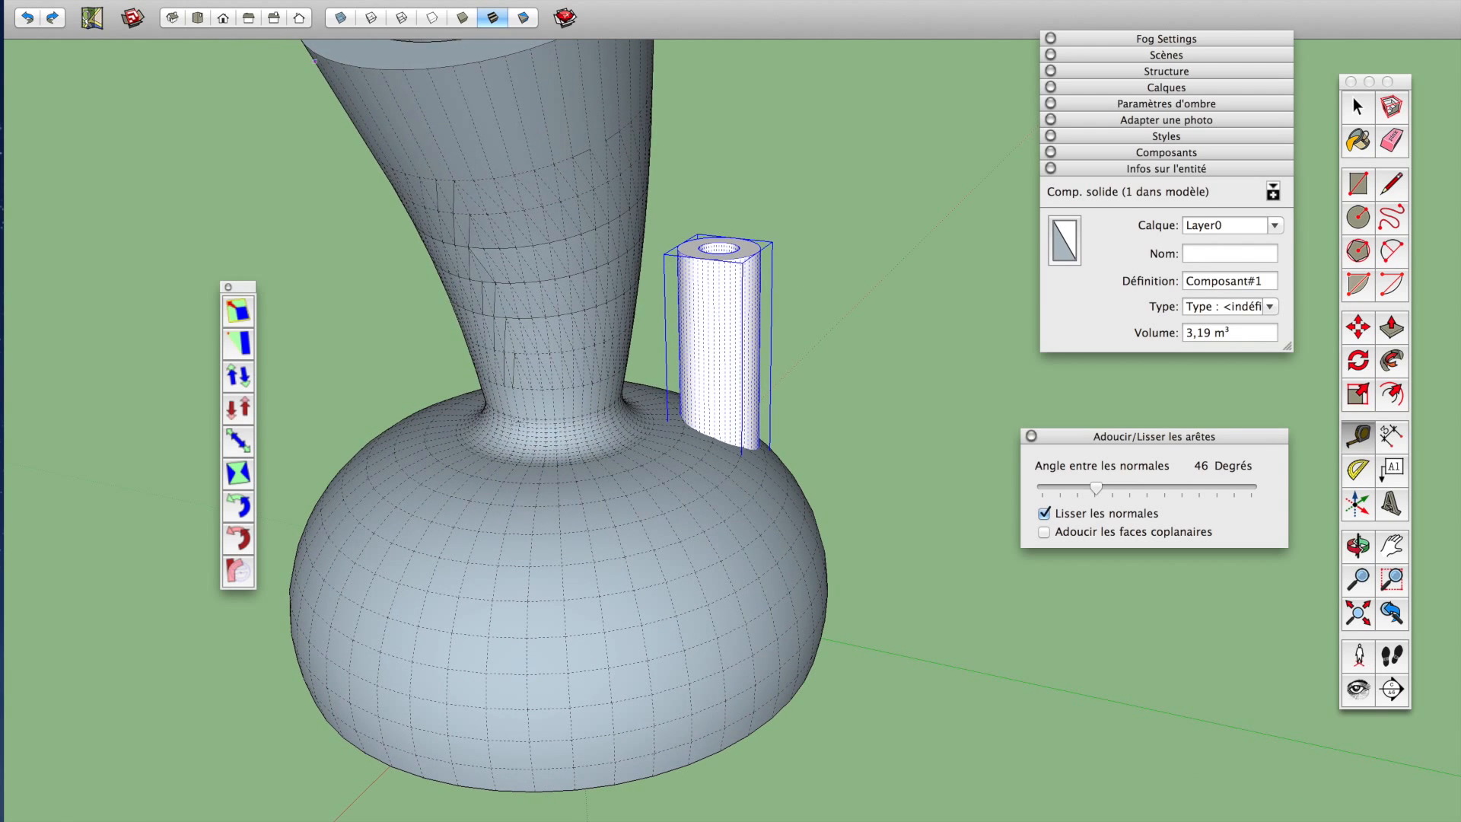
right_click(303, 16)
click(329, 43)
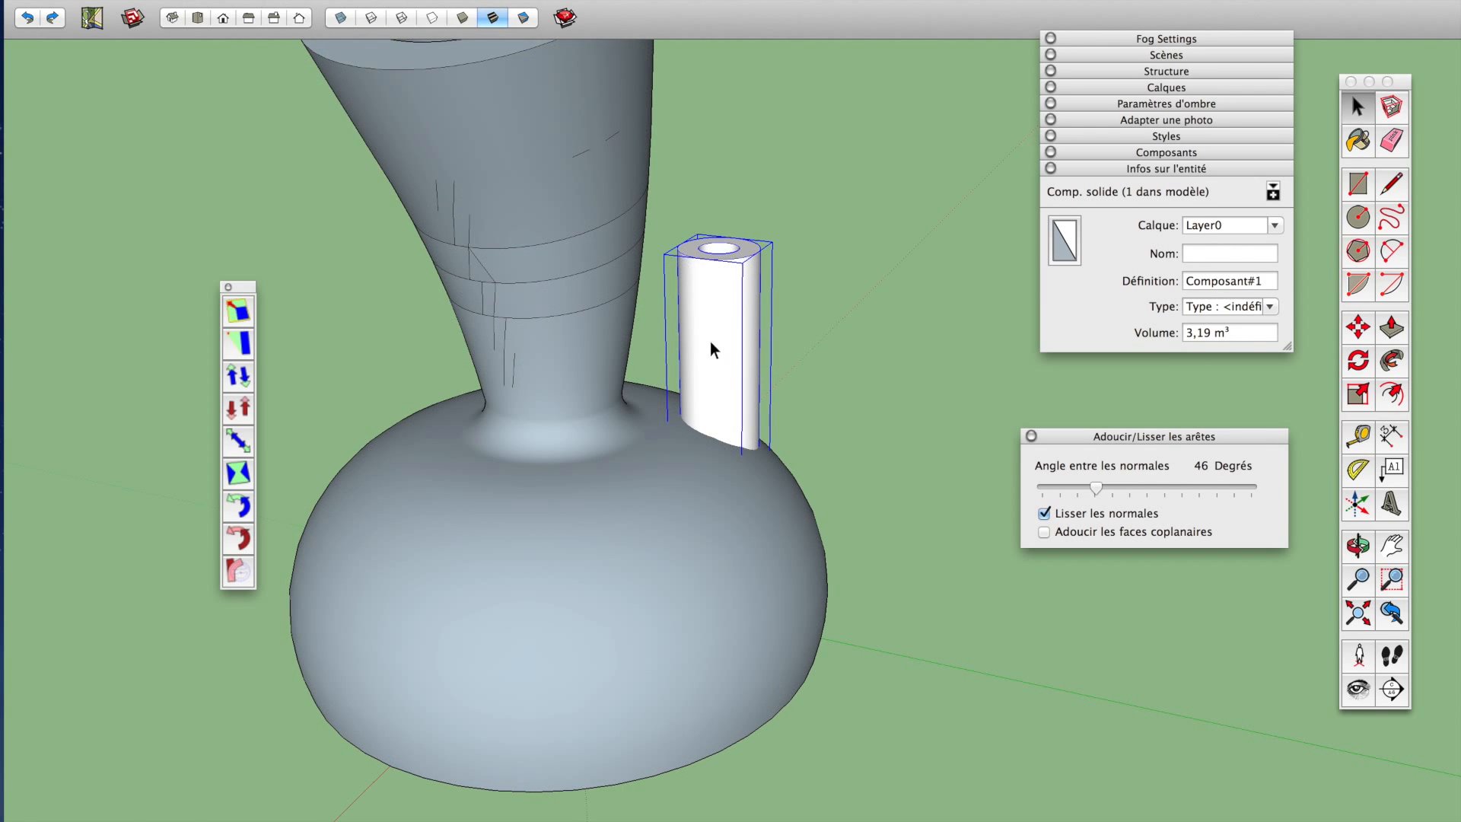
Check the entity information of the vase group and the tube component to see whether each is a solid
middle_drag(710, 342, 446, 403)
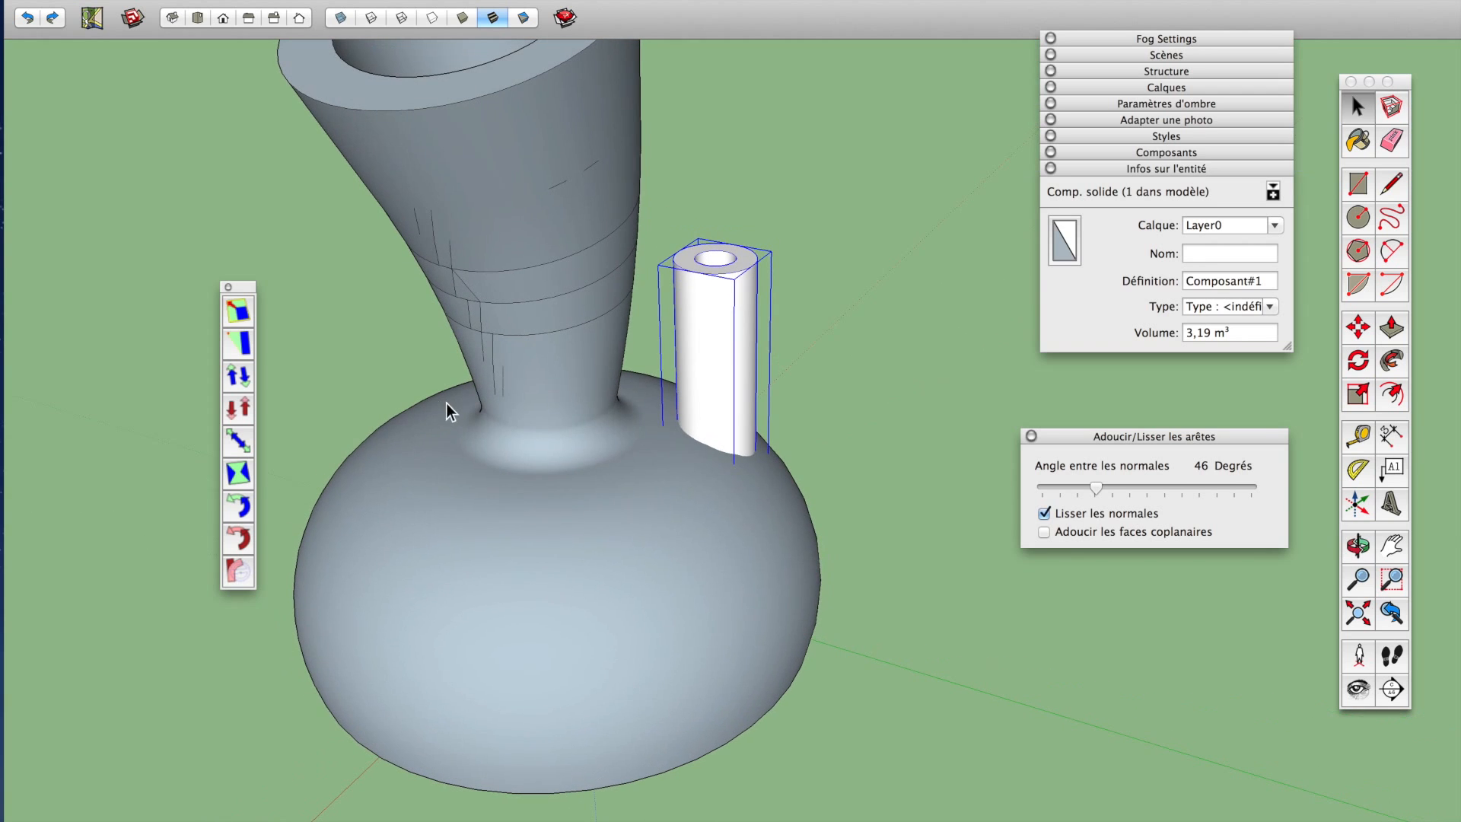
right_click(600, 309)
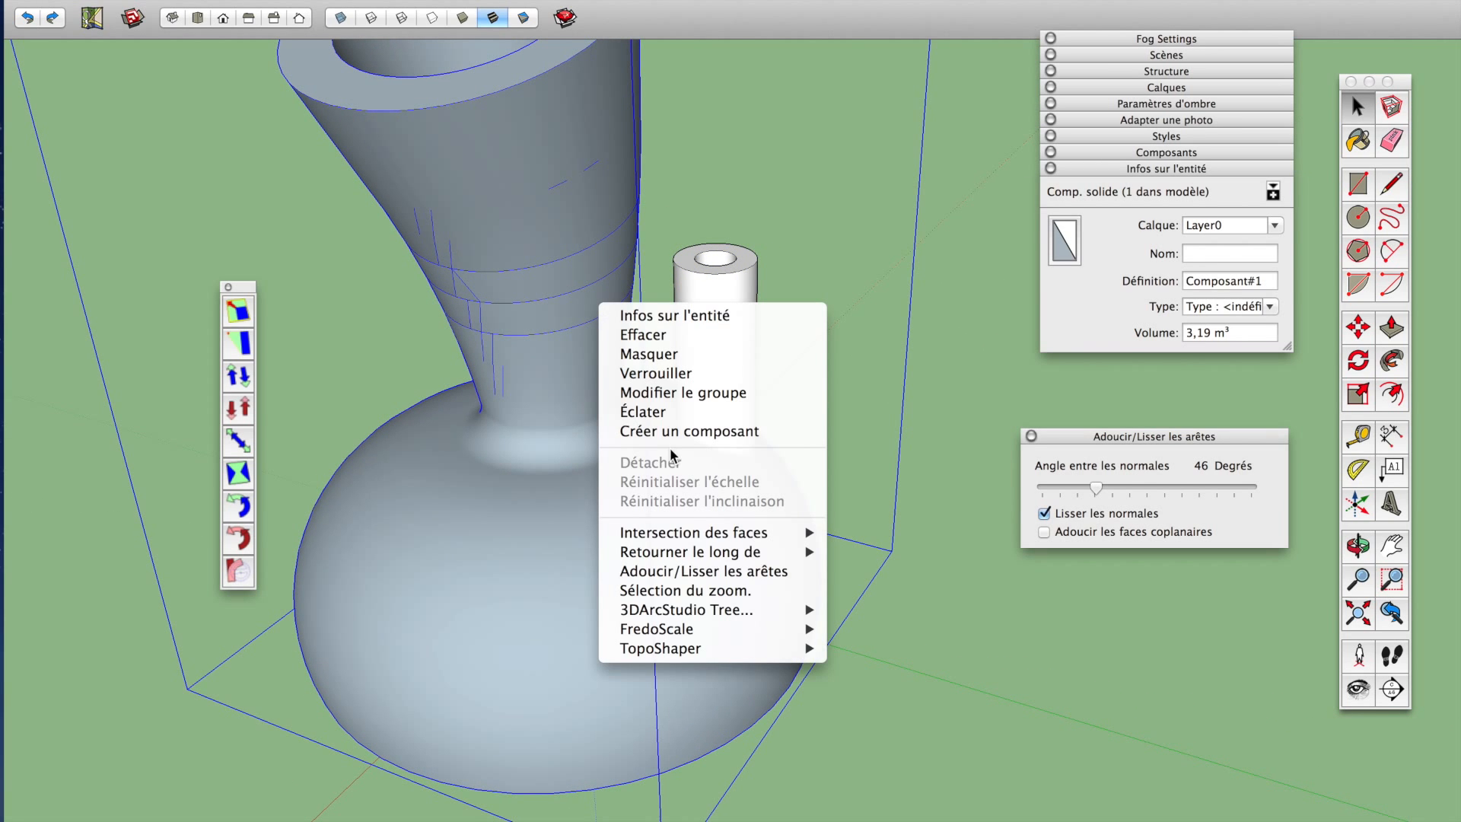
click(735, 572)
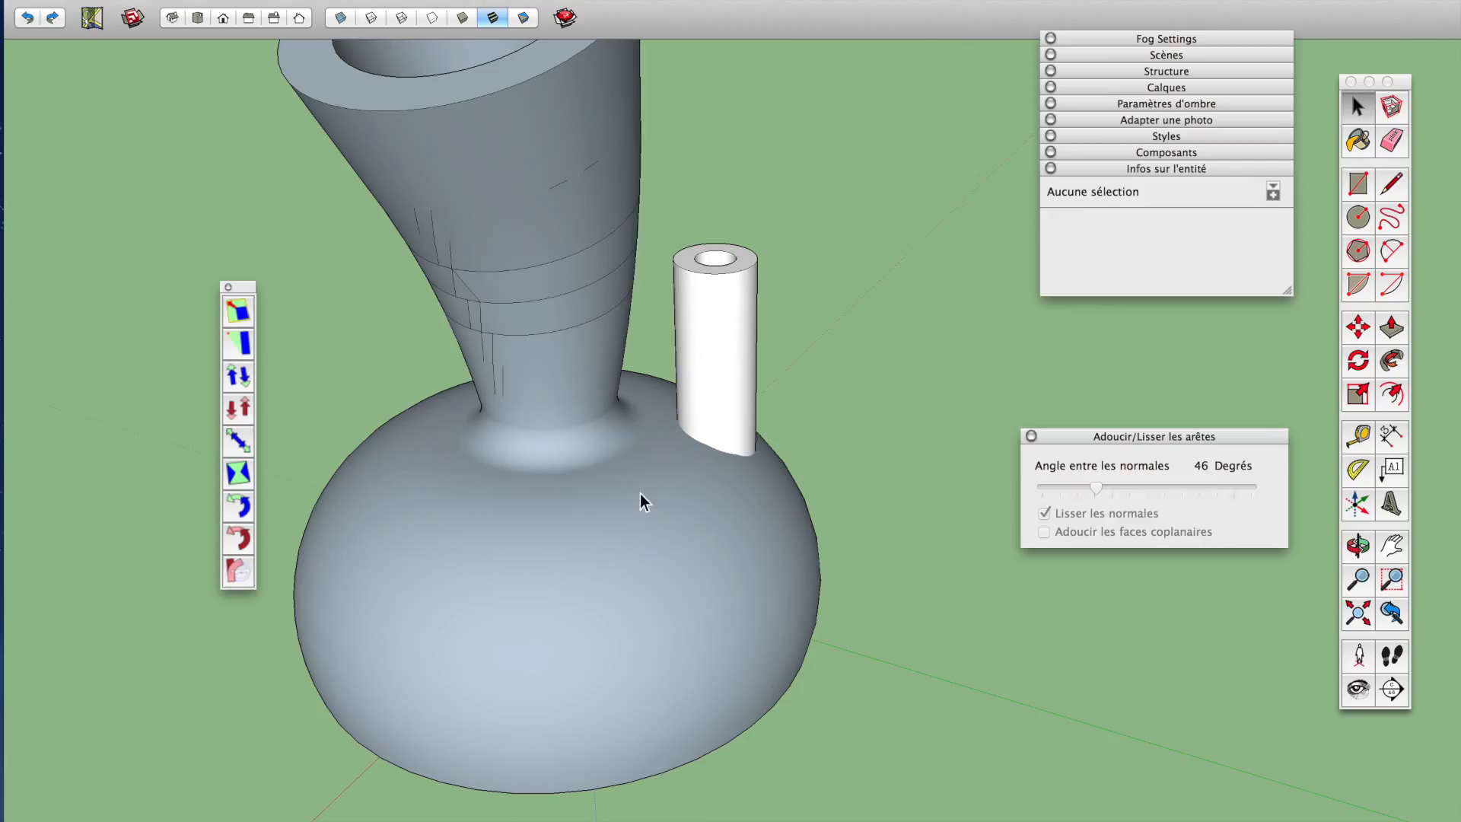
click(526, 498)
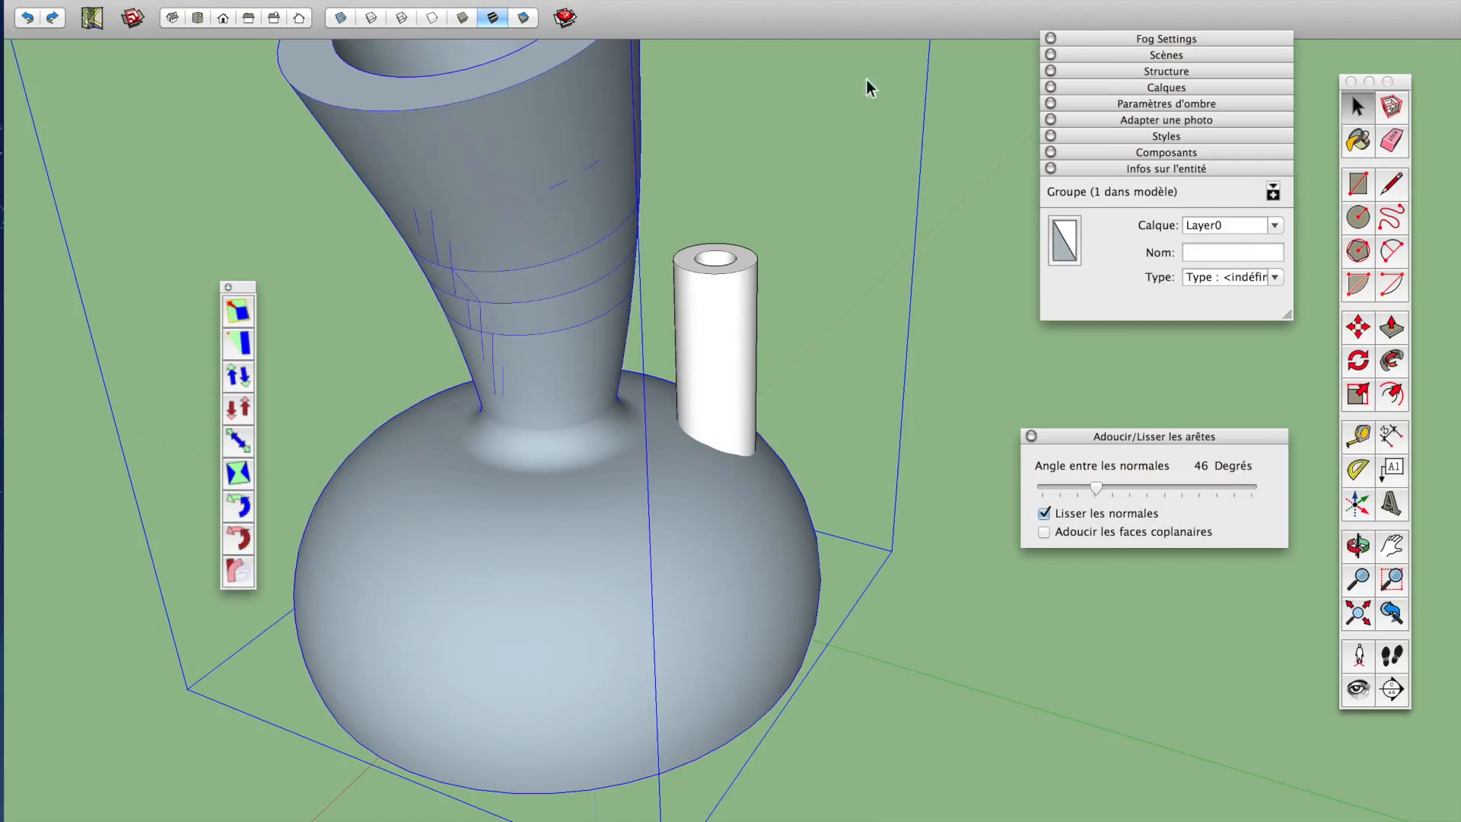
click(698, 357)
Open the vase group for editing and hide the outer surface of its rounded body
click(460, 472)
middle_drag(457, 471, 572, 470)
double_click(573, 470)
right_click(491, 464)
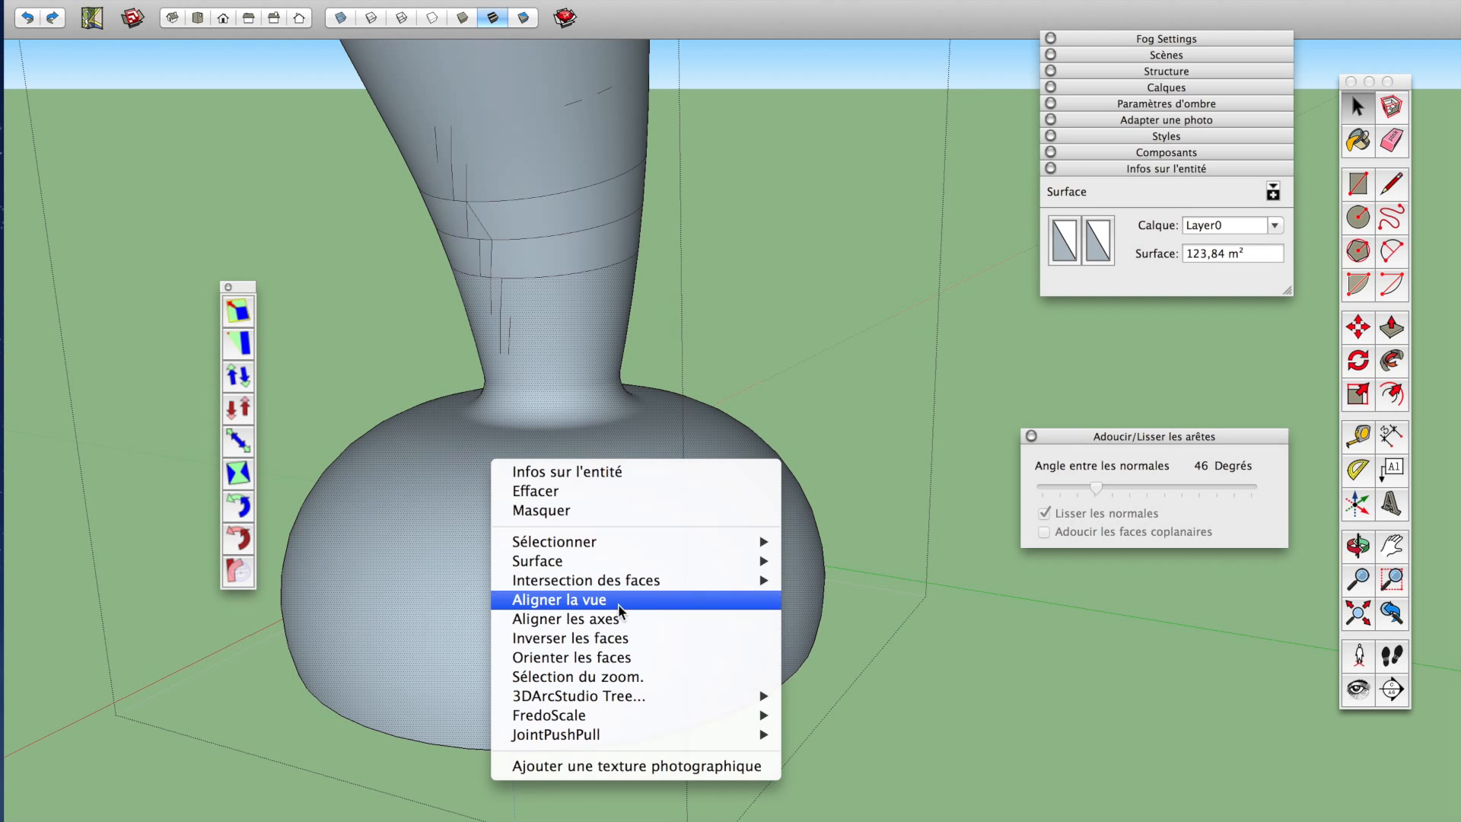
click(610, 510)
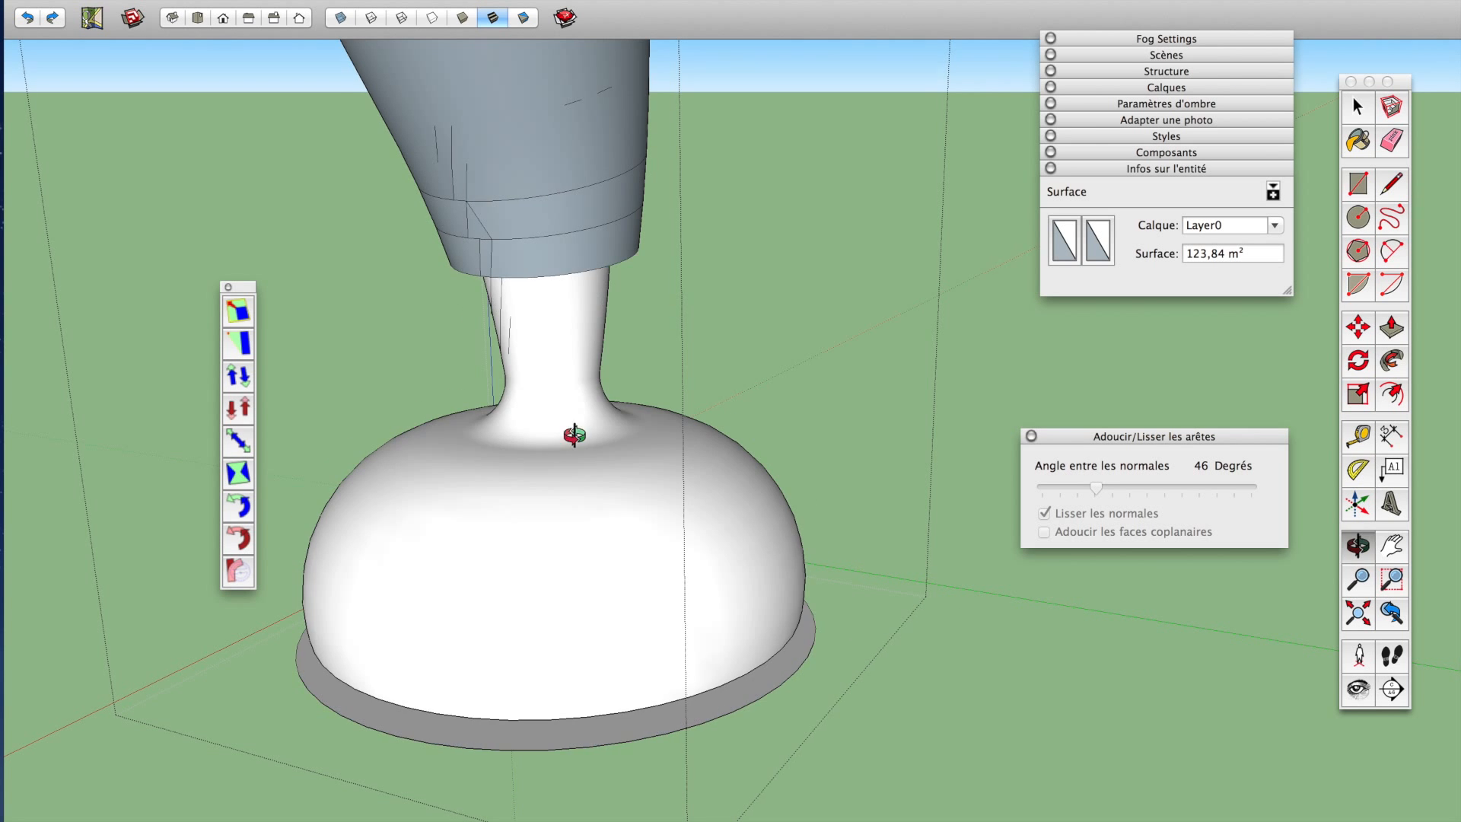
Delete the internal ring-shaped face between the inner and outer walls at the base of the vase's neck
middle_drag(570, 441, 538, 156)
scroll(513, 300, up, 6)
middle_drag(509, 328, 502, 264)
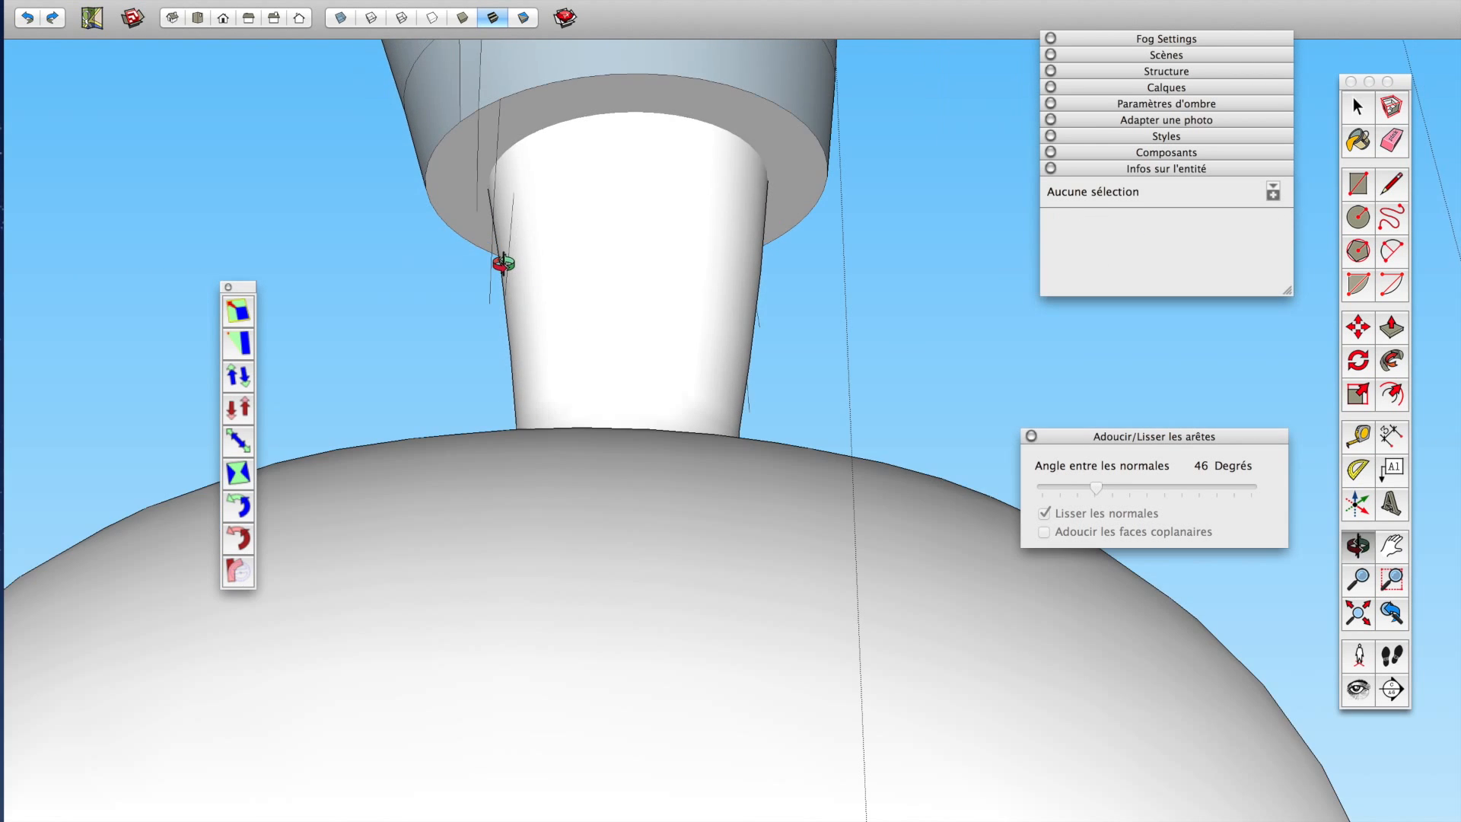
click(592, 94)
key(Delete)
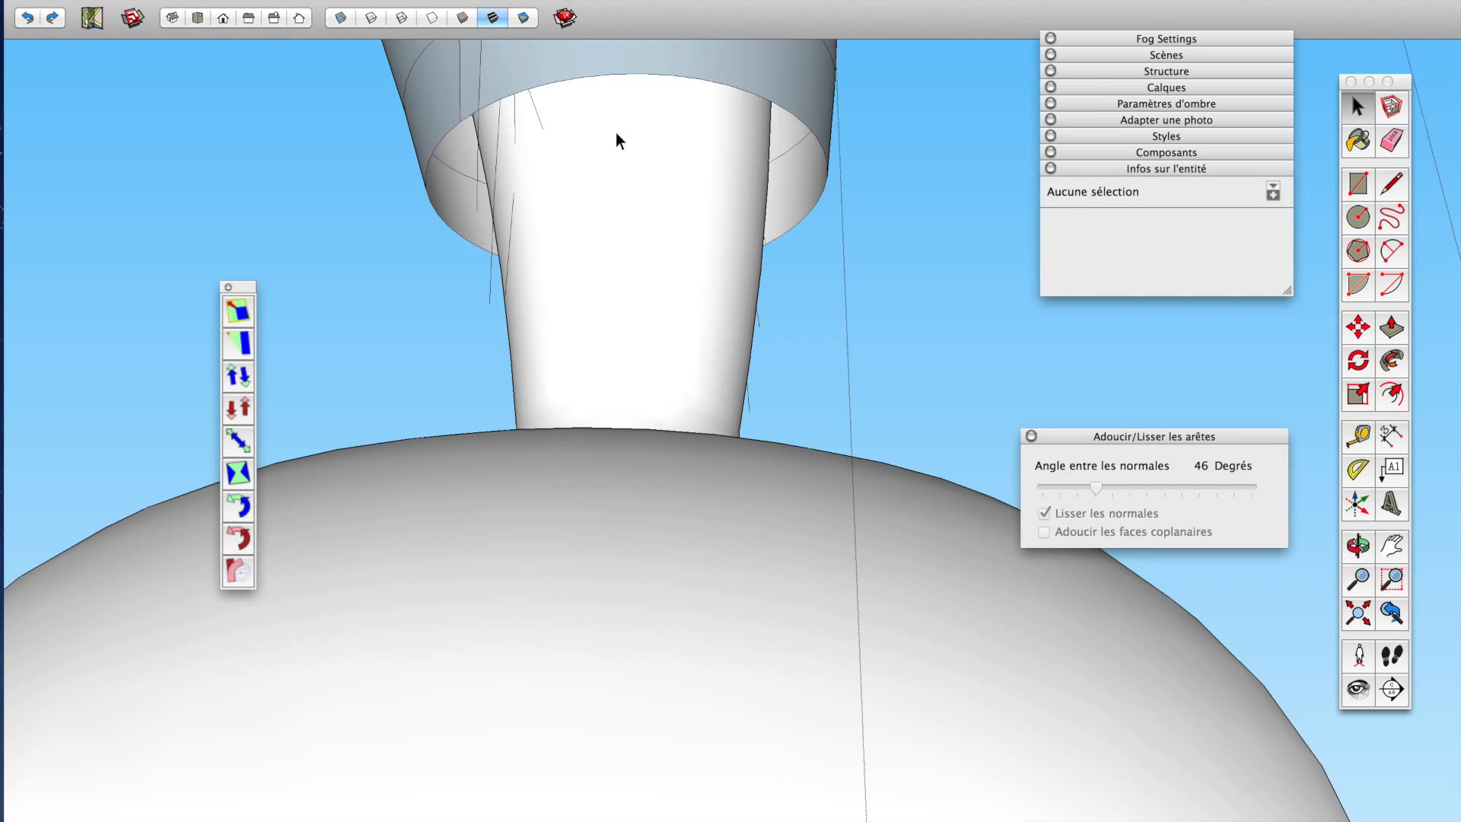
Unhide the last hidden surface of the vase and leave the group
scroll(562, 99, up, 5)
middle_drag(555, 107, 802, 331)
click(293, 175)
scroll(285, 180, down, 5)
scroll(318, 213, down, 5)
scroll(318, 213, down, 5)
scroll(472, 209, up, 5)
scroll(801, 331, up, 4)
click(224, 0)
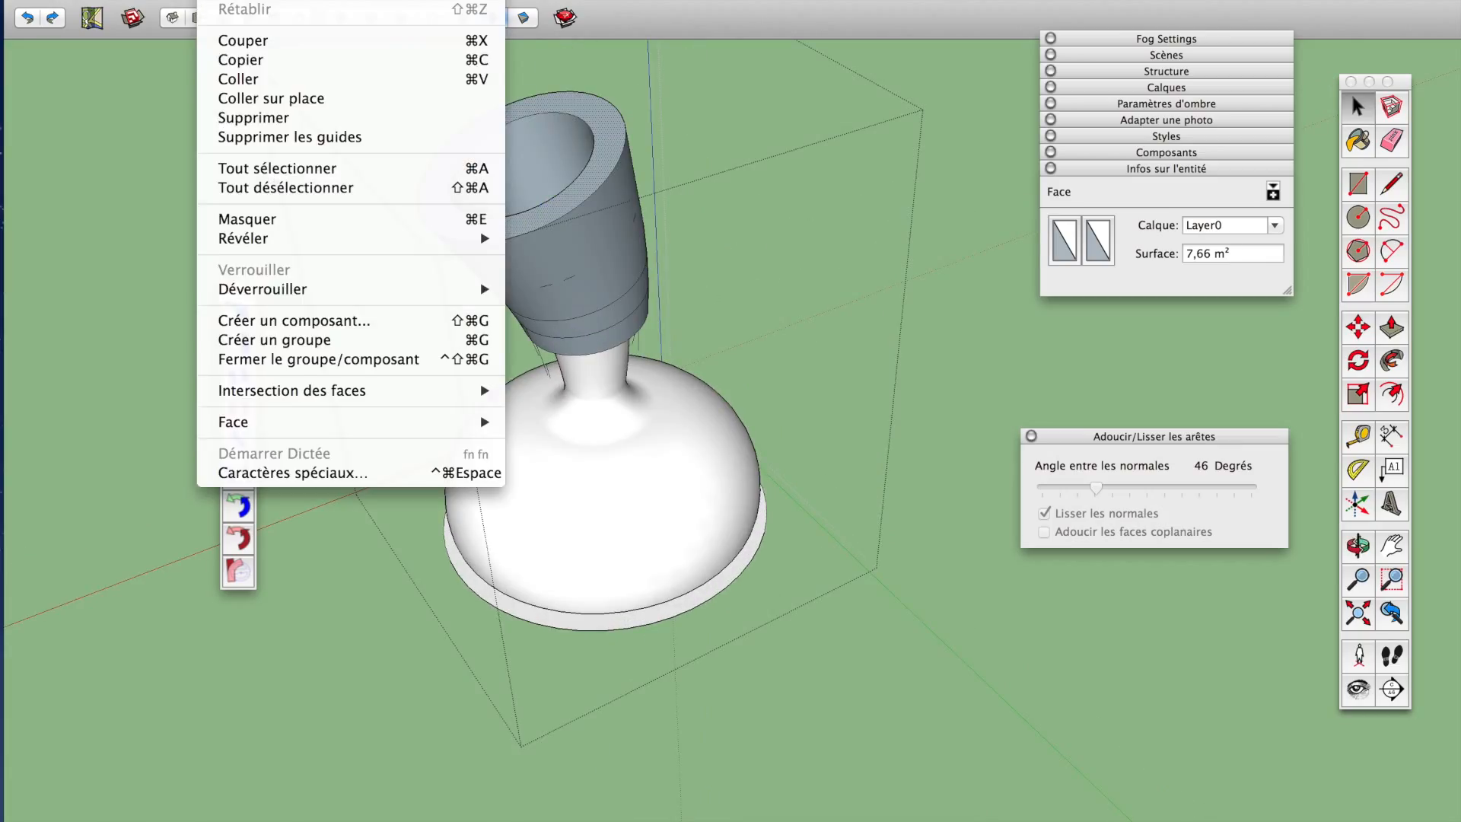
mouse_move(369, 247)
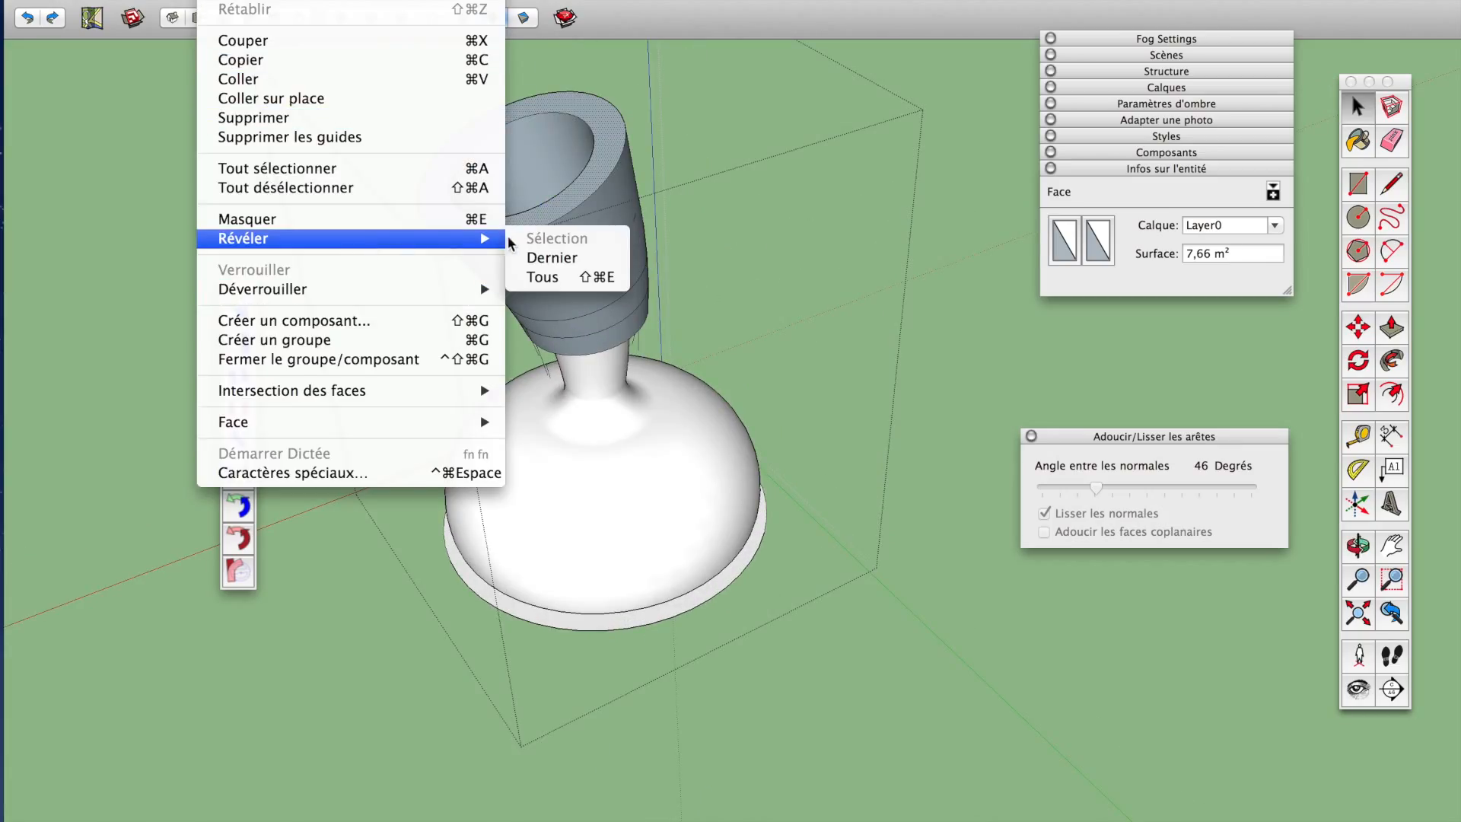
click(562, 258)
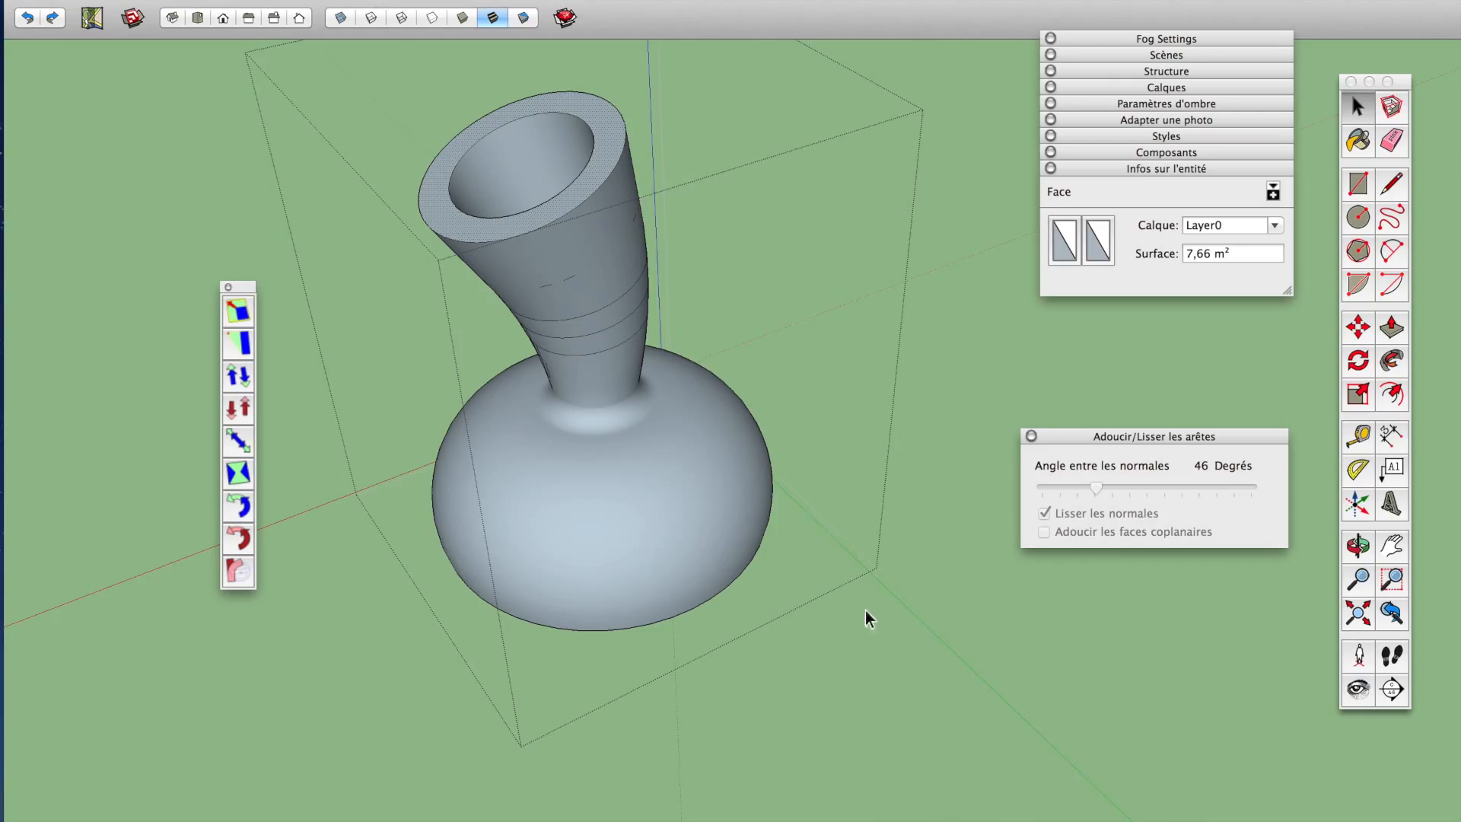
click(883, 641)
Recheck the entity information of the repaired vase group and the tube for solid status
middle_drag(561, 597, 580, 404)
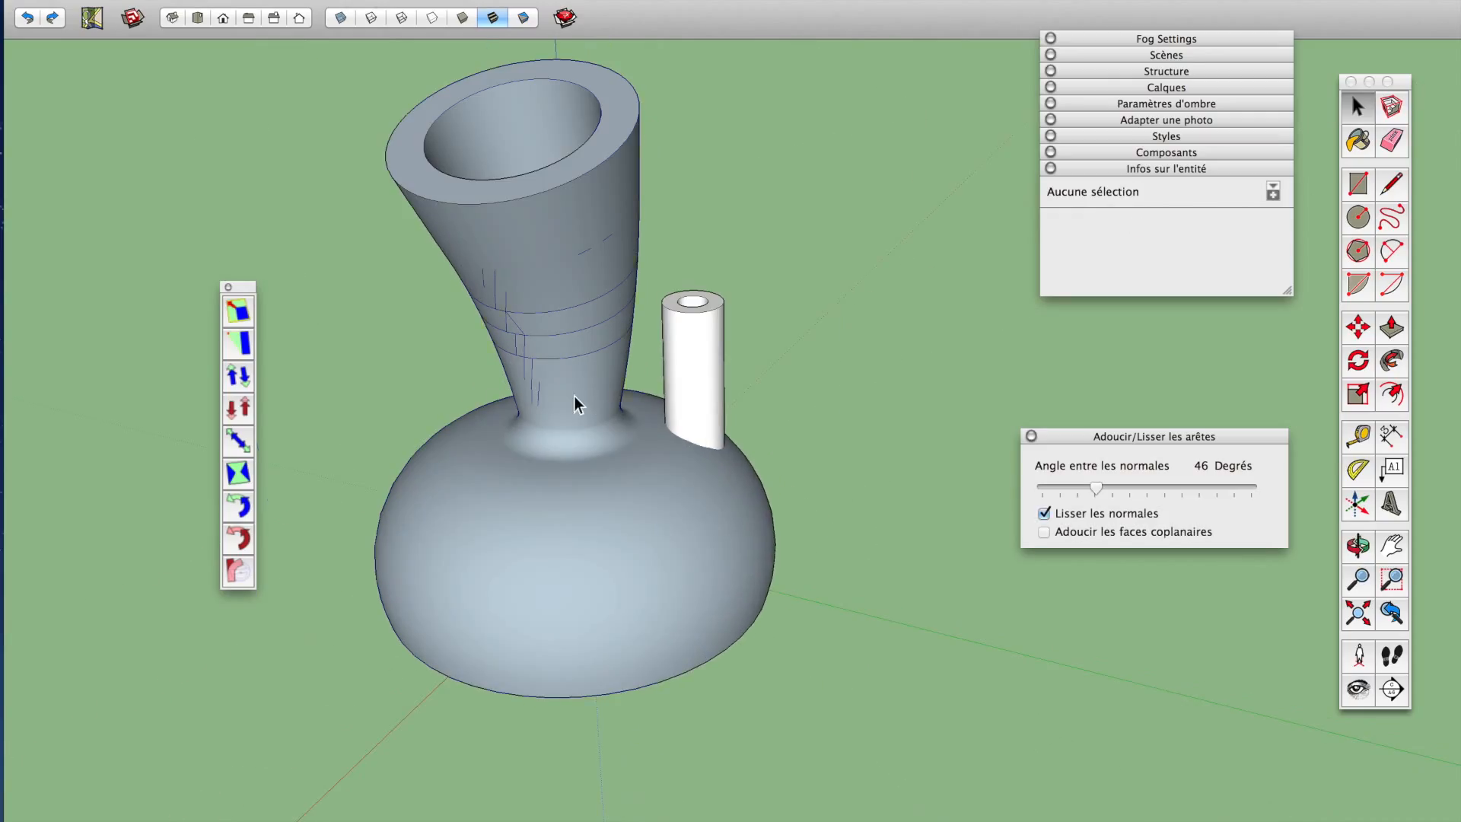
click(666, 443)
click(691, 401)
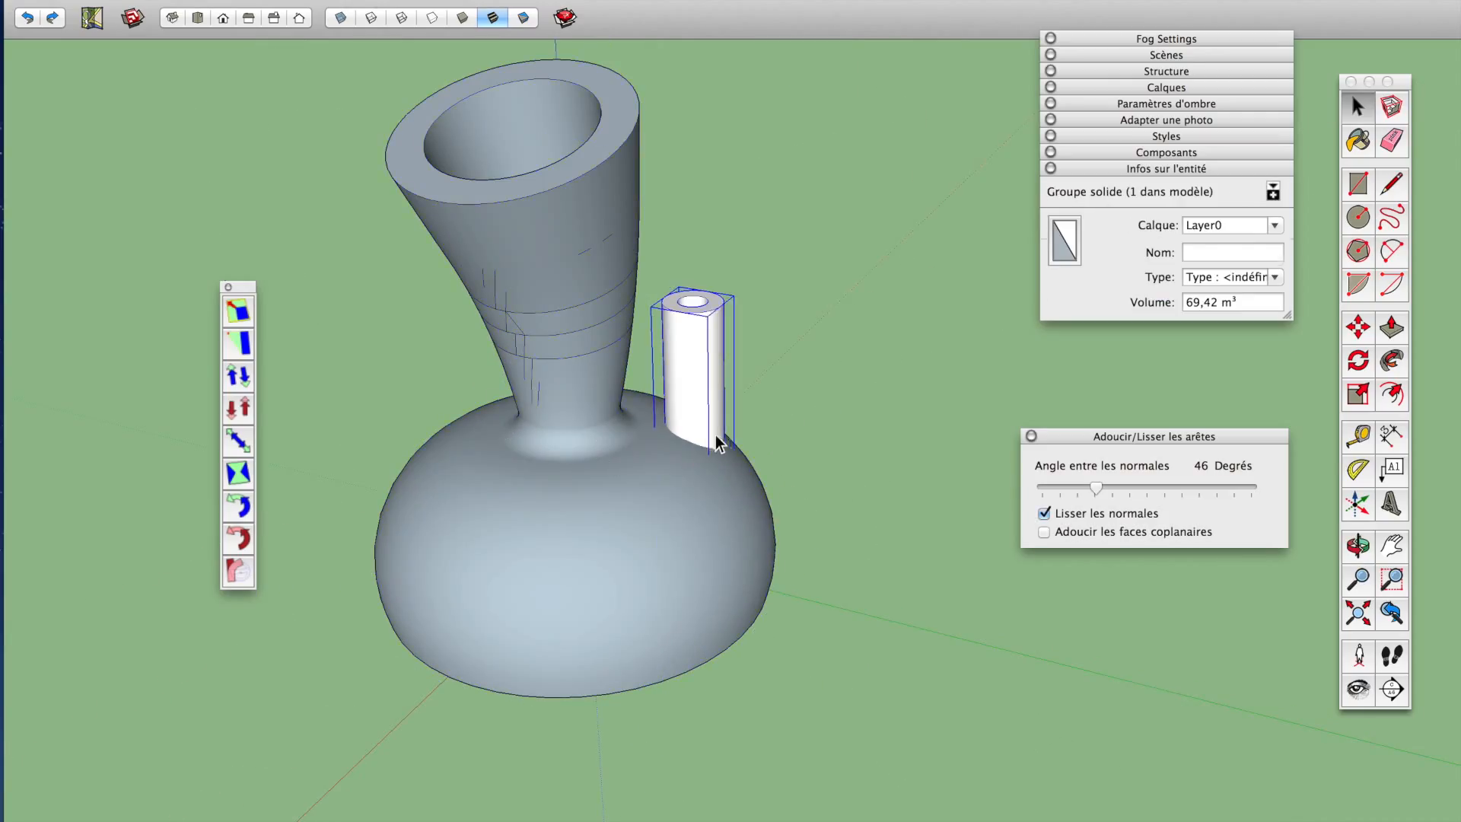
Rotate the tube component with the Move tool so it tilts outward, away from the vase's neck
middle_drag(719, 449, 1278, 370)
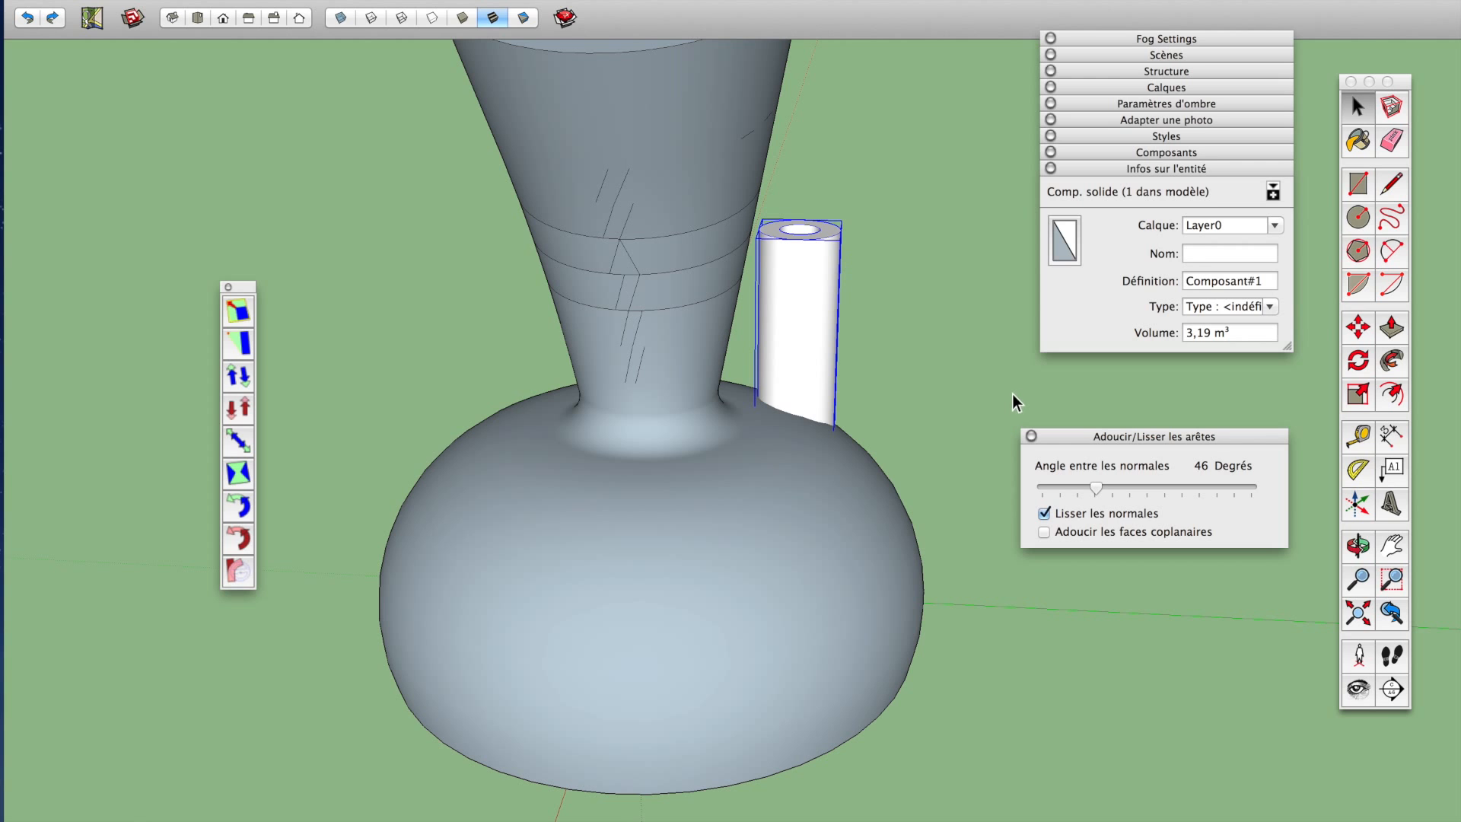
key(m)
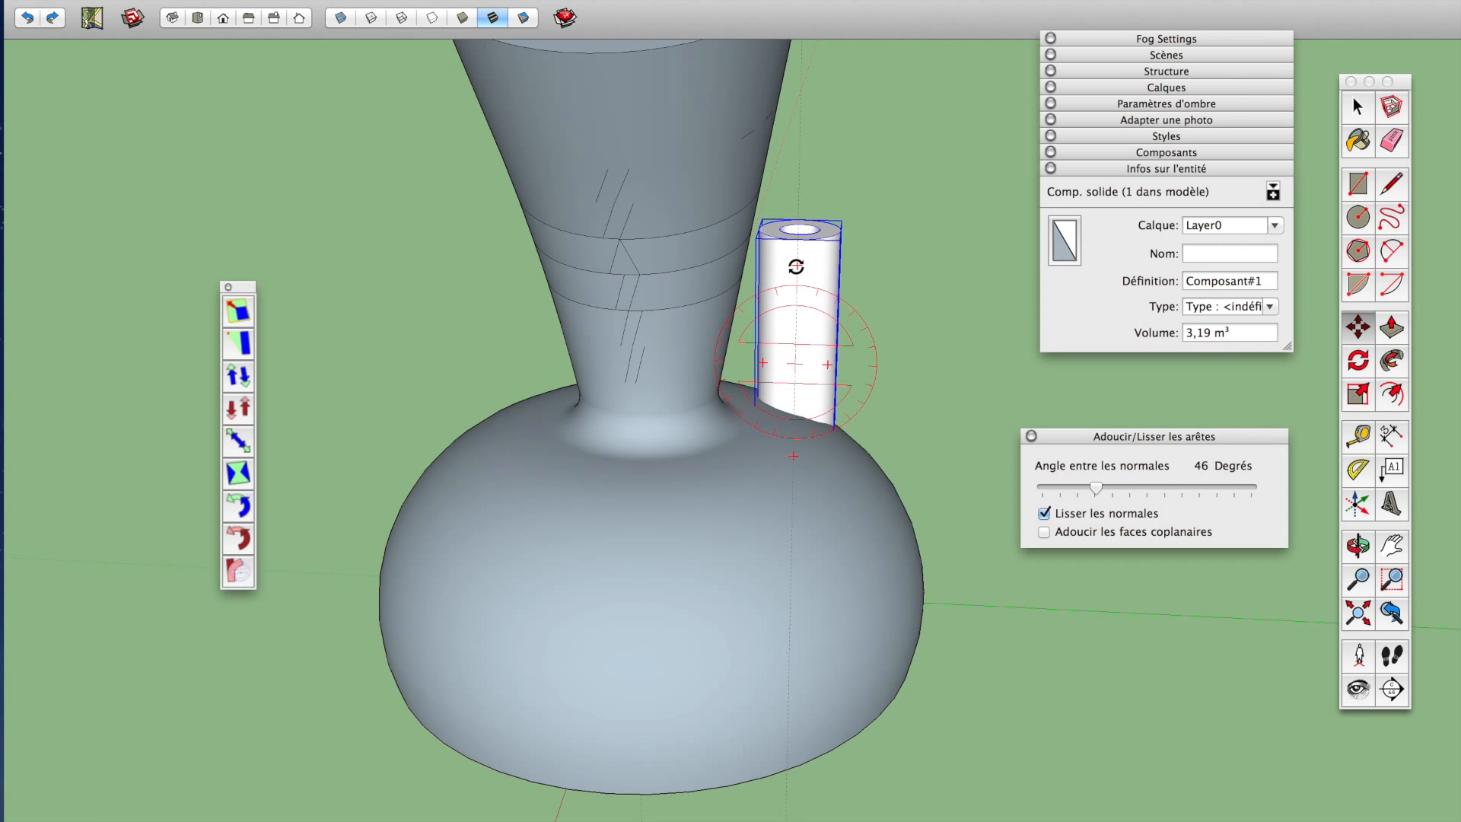
drag(798, 266, 830, 261)
Move the tilted tube in small shifts across the shoulder so its lower end sits embedded in the body beside the neck
middle_drag(966, 381, 1109, 783)
drag(1001, 759, 997, 762)
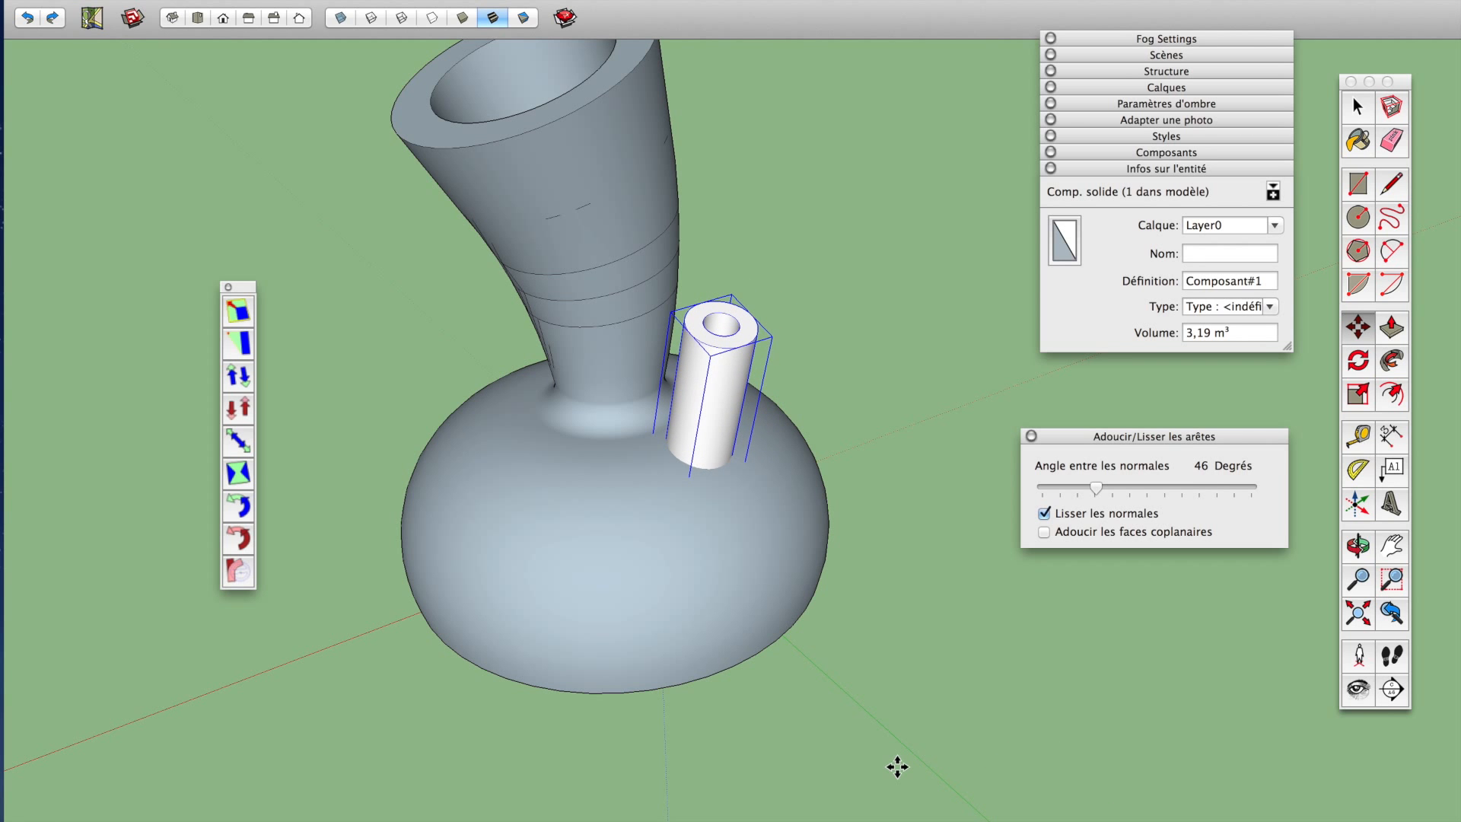
drag(898, 765, 900, 740)
middle_drag(806, 727, 1027, 674)
drag(981, 688, 1001, 715)
key(space)
middle_drag(881, 418, 591, 593)
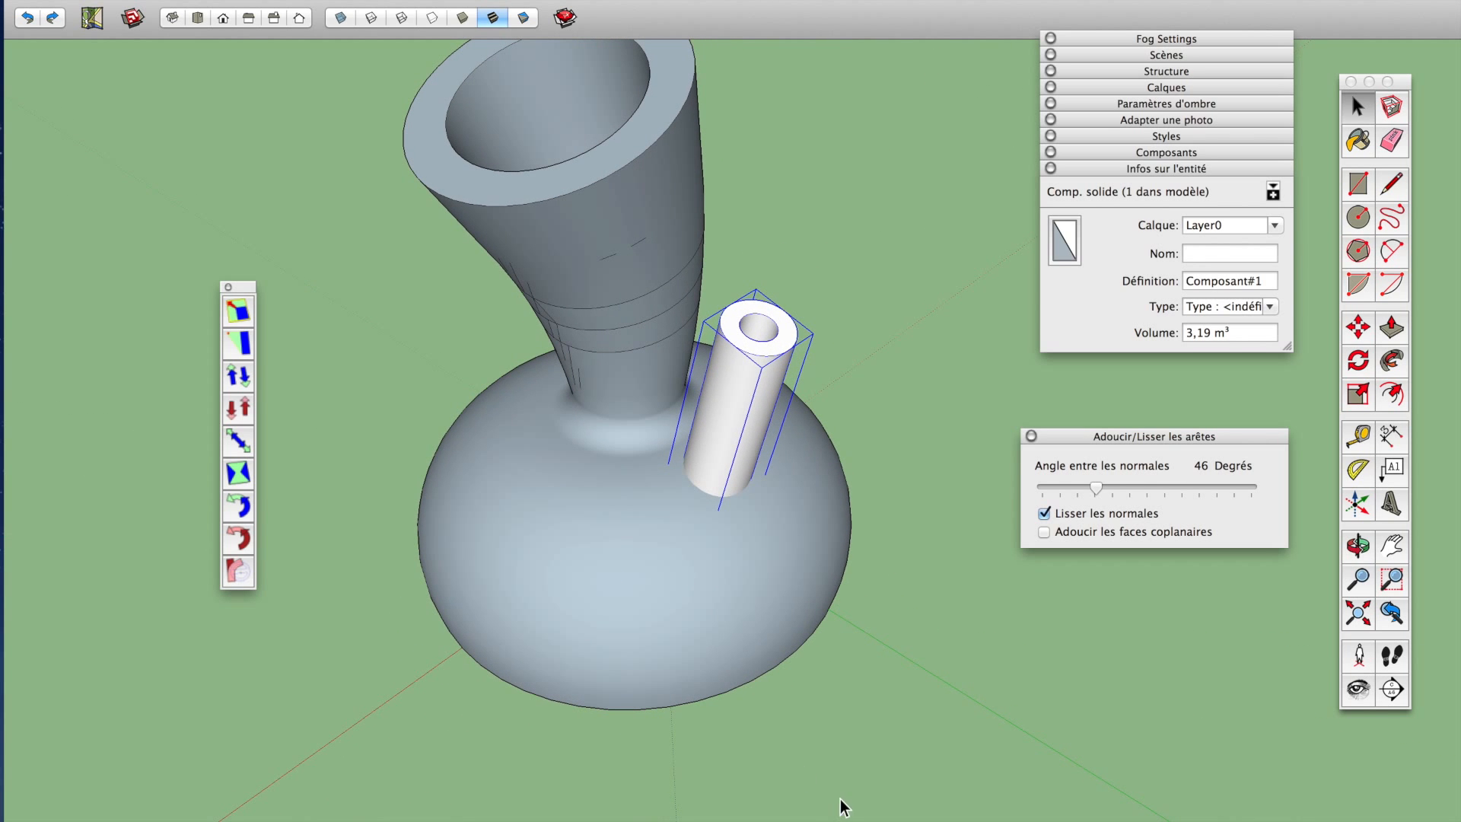
key(m)
drag(845, 760, 867, 744)
key(space)
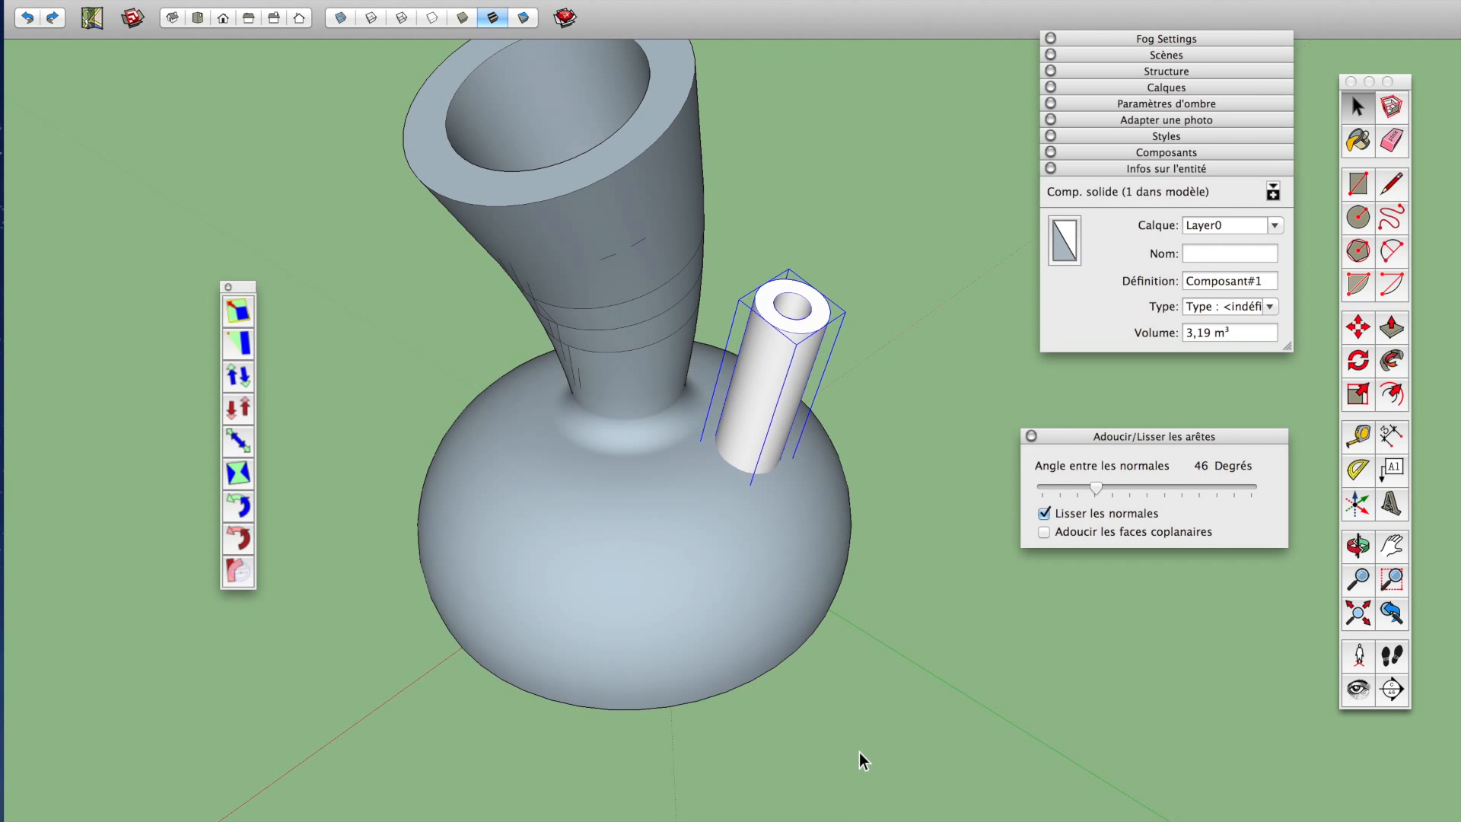
click(874, 744)
Display the Solides toolbar
click(296, 0)
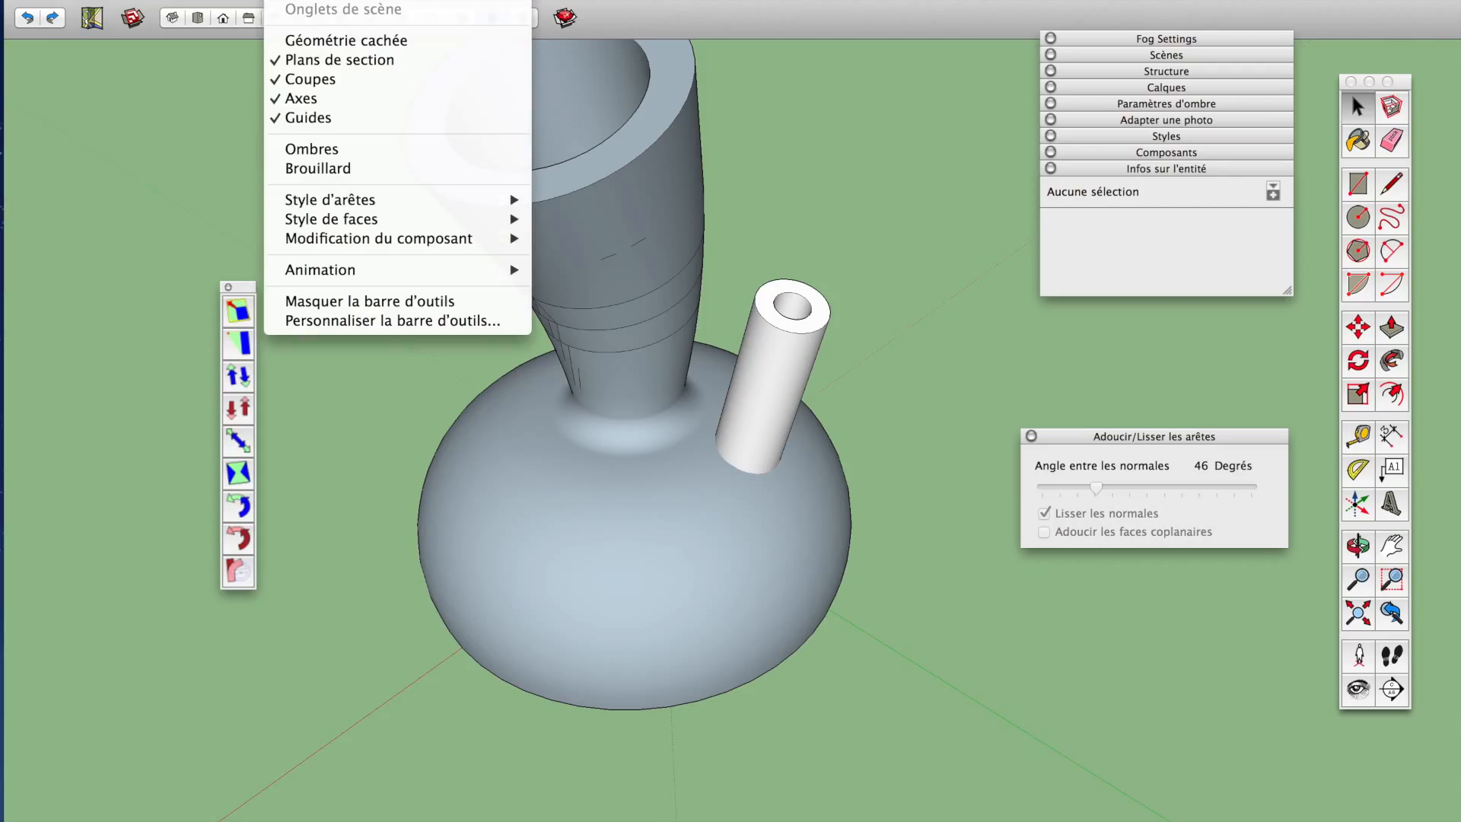
mouse_move(359, 2)
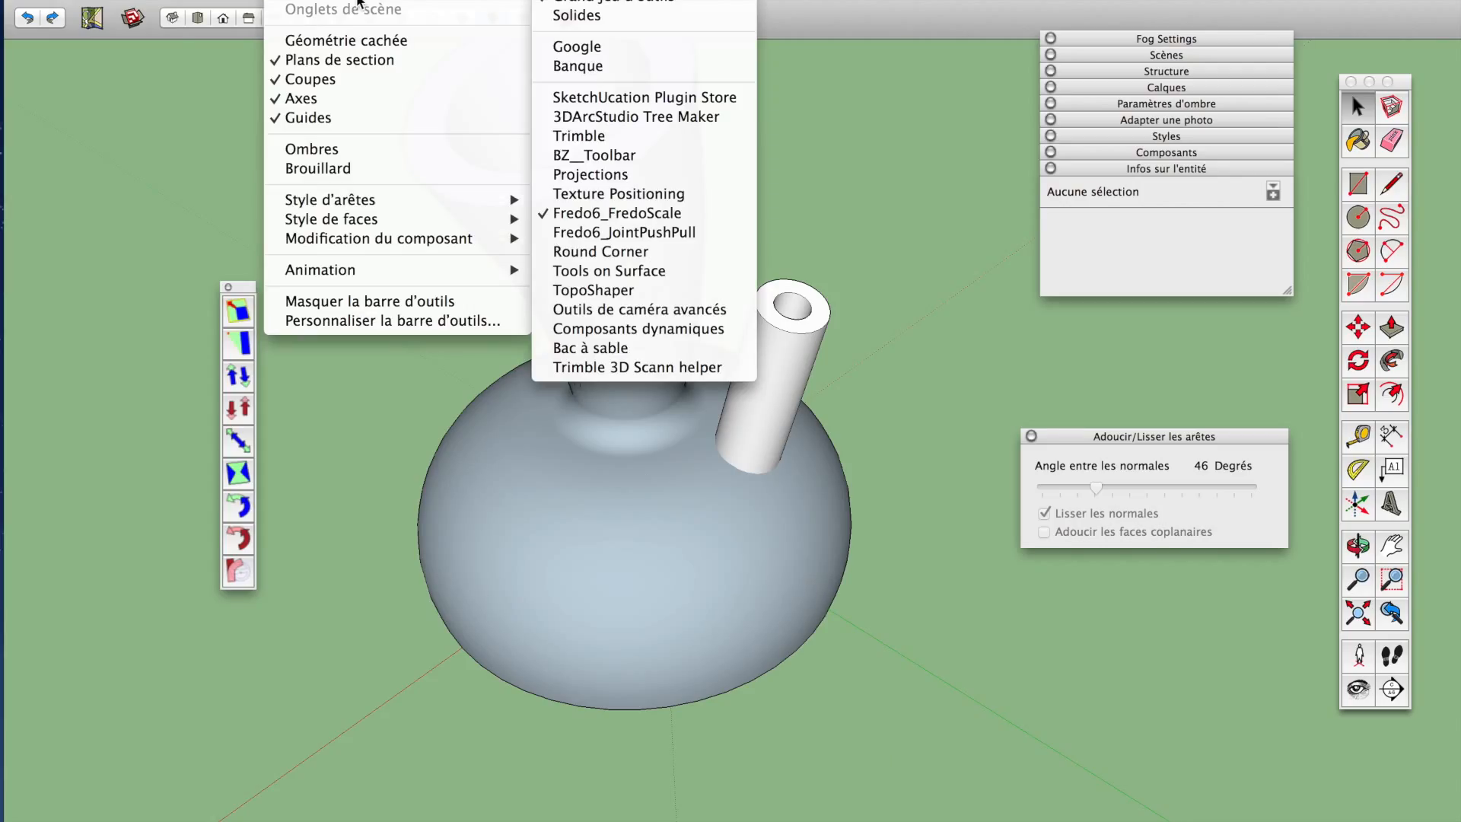
click(647, 16)
click(775, 360)
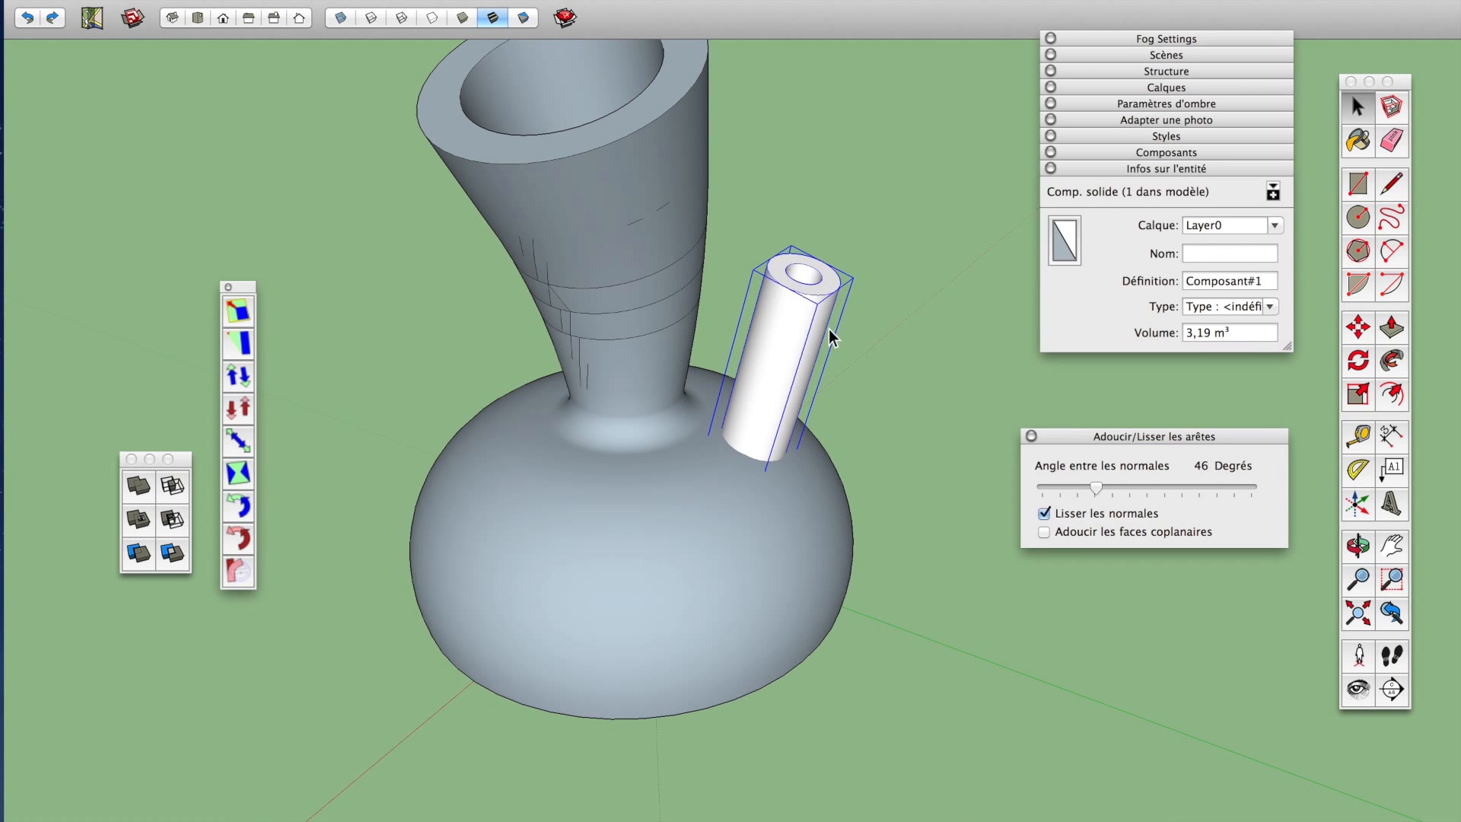
key(m)
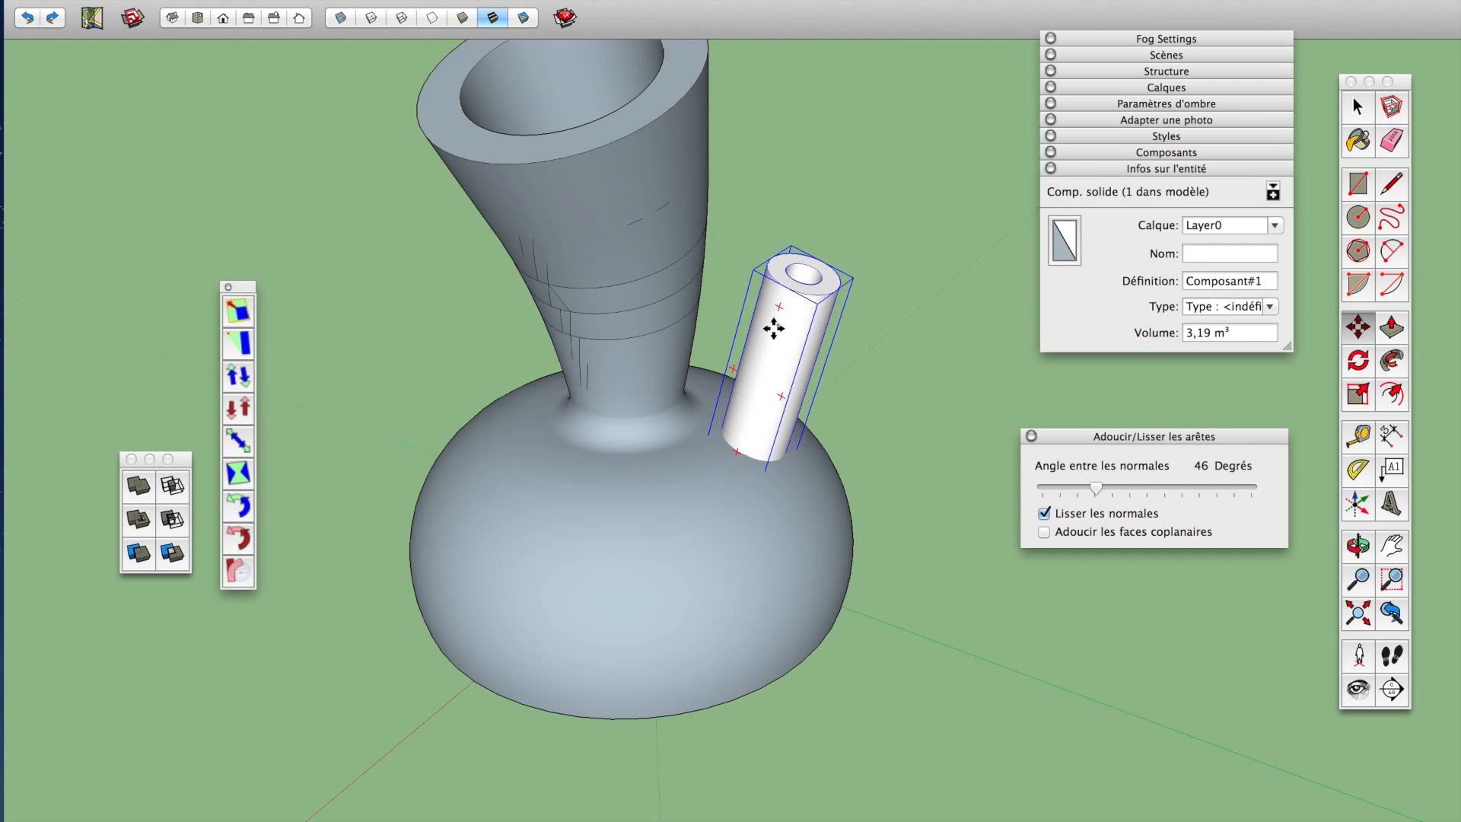
key(space)
click(874, 467)
middle_drag(789, 505, 529, 525)
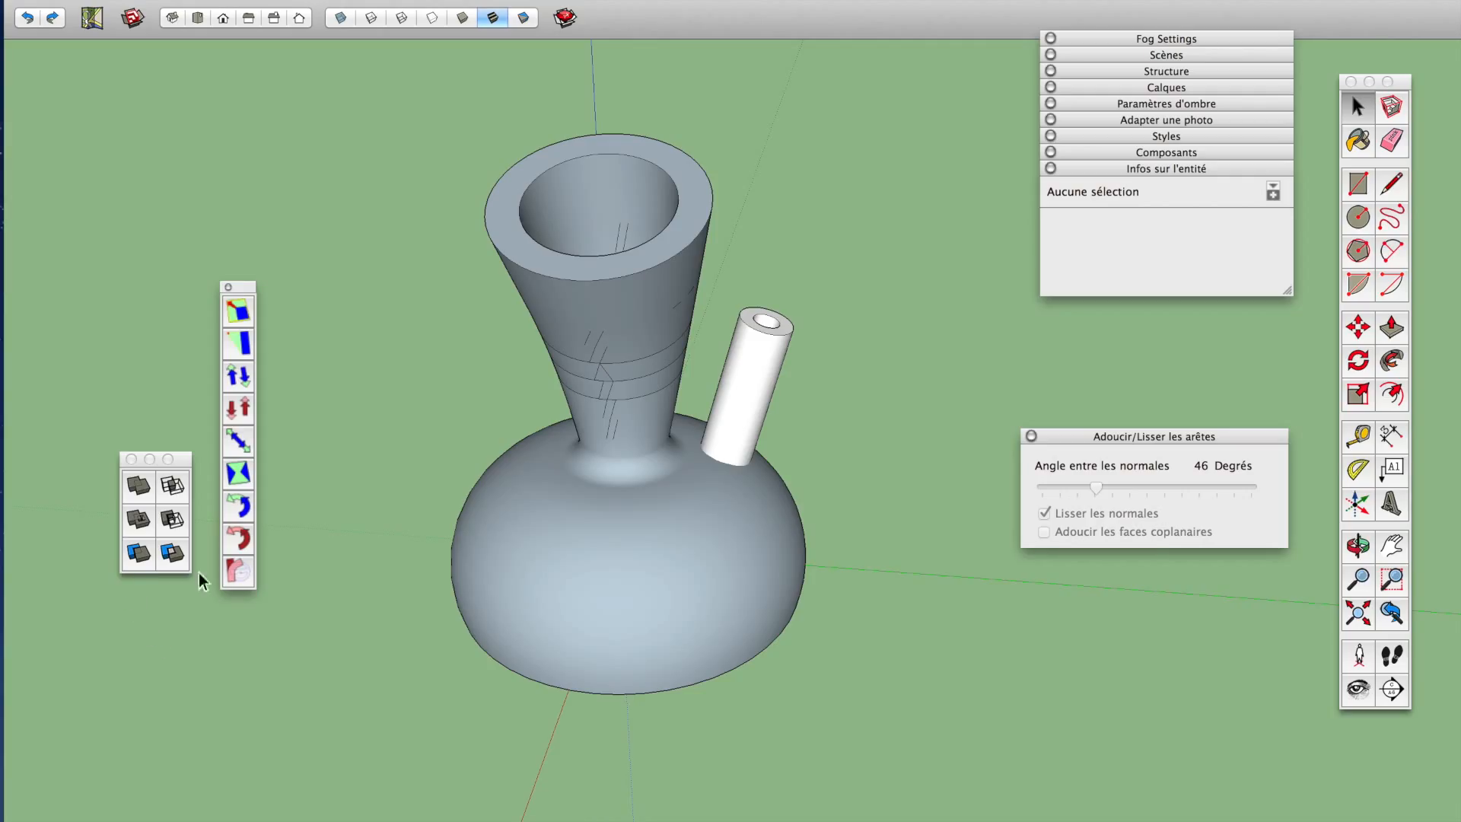
Select the vase group and the tube component together and split them at their overlap with the solid Split tool
scroll(793, 545, up, 5)
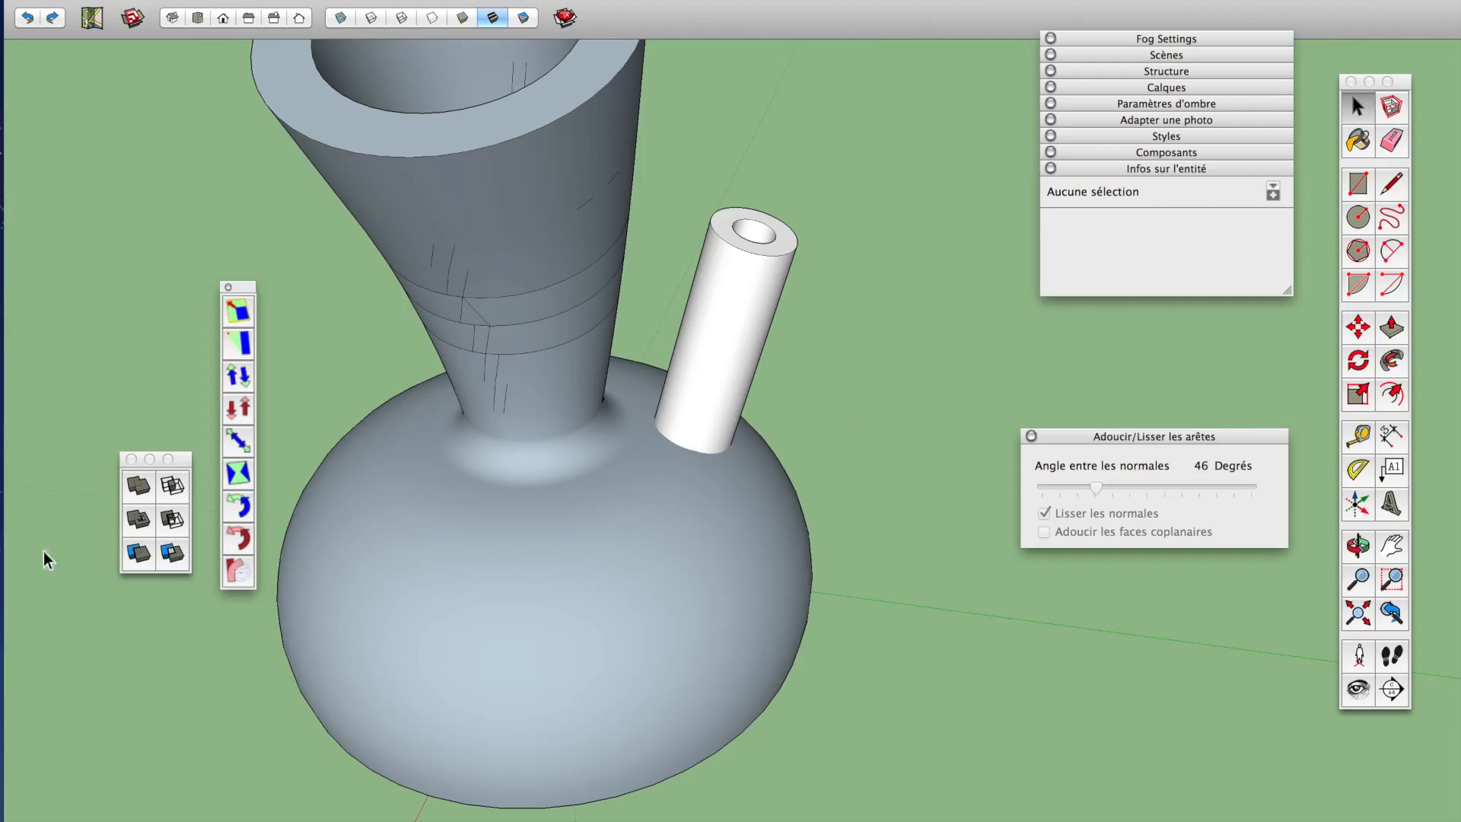
click(464, 510)
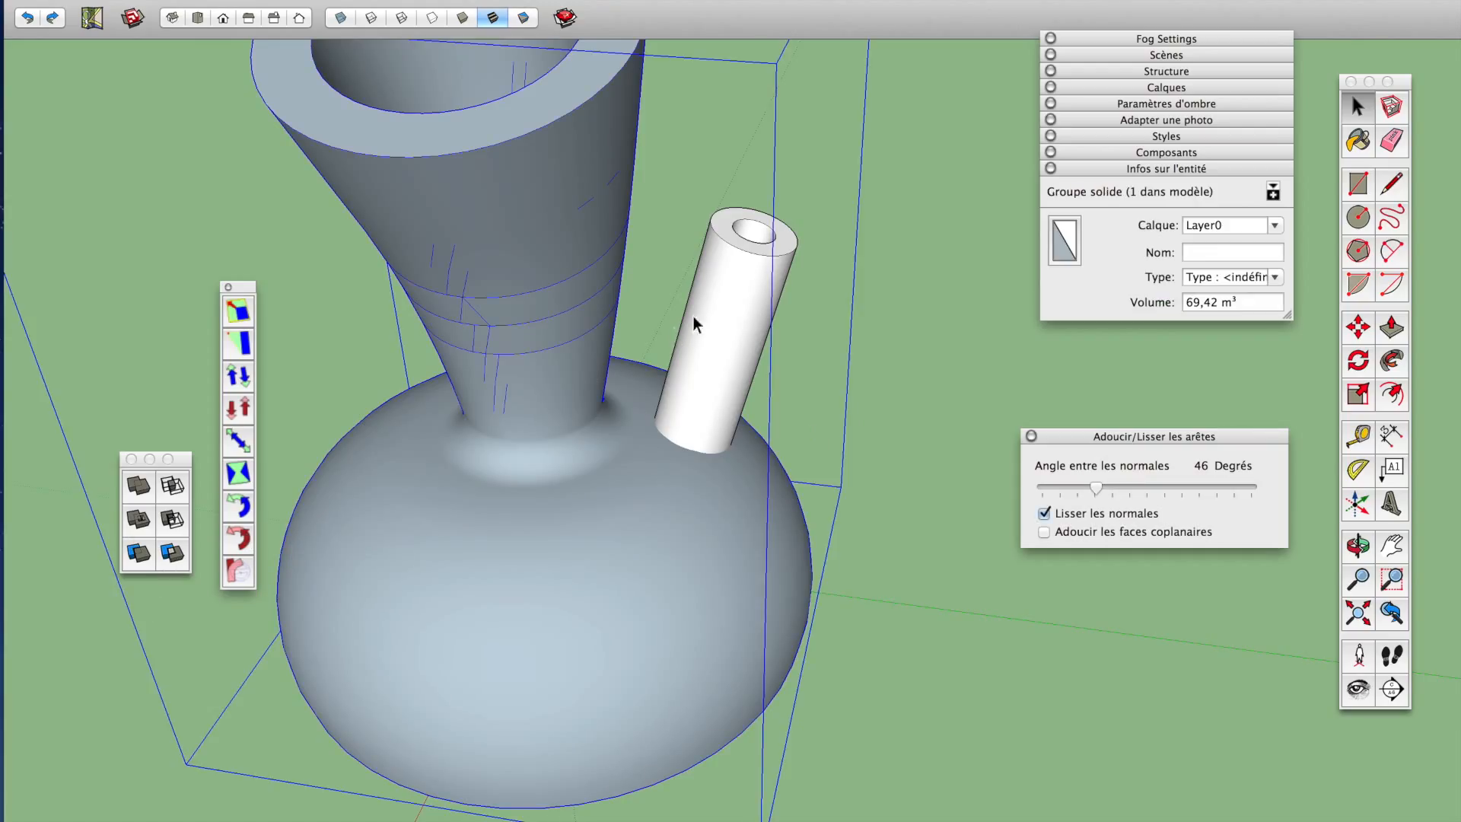
shift+click(709, 342)
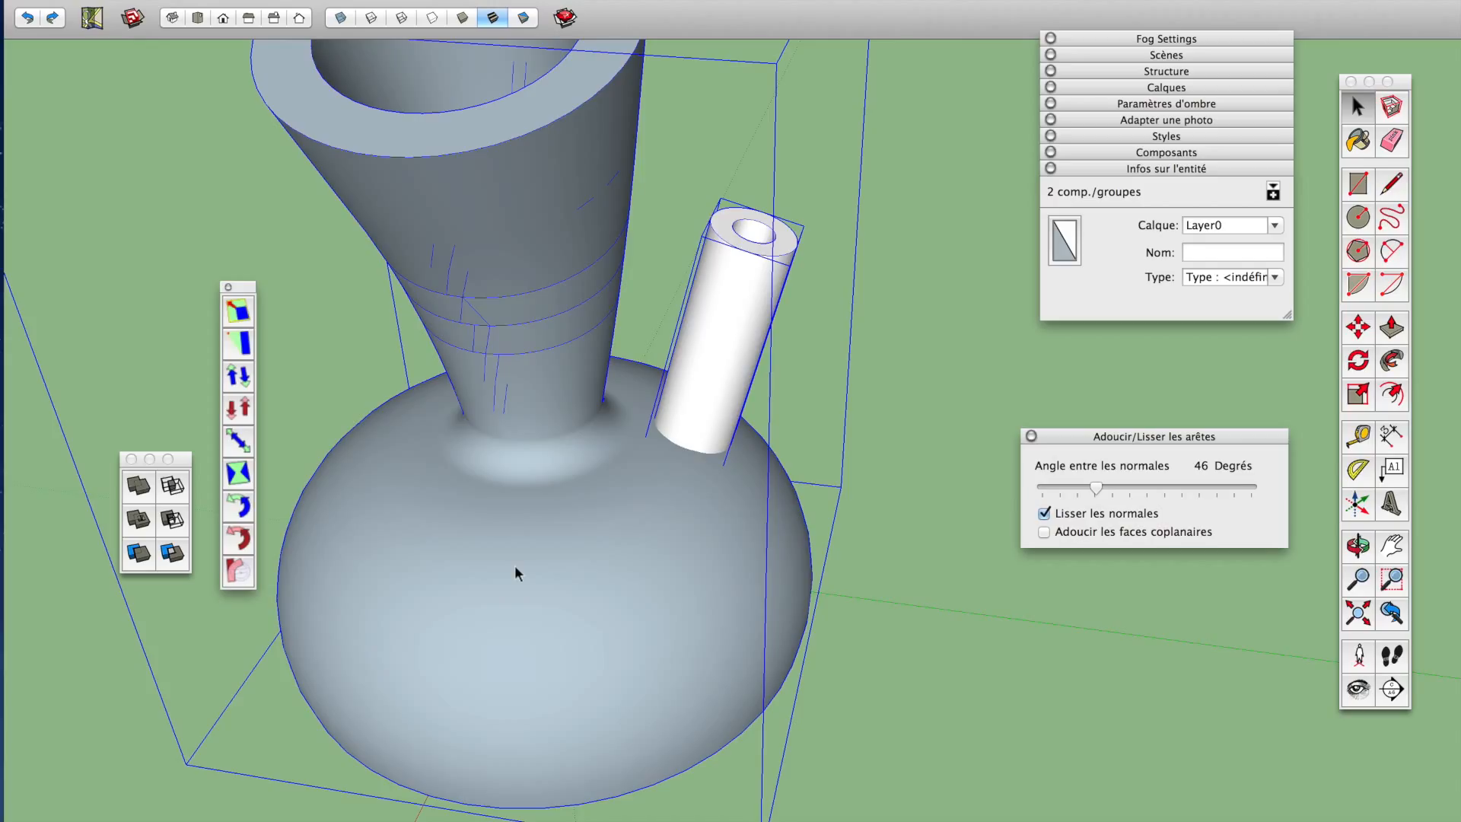
middle_drag(515, 565, 516, 568)
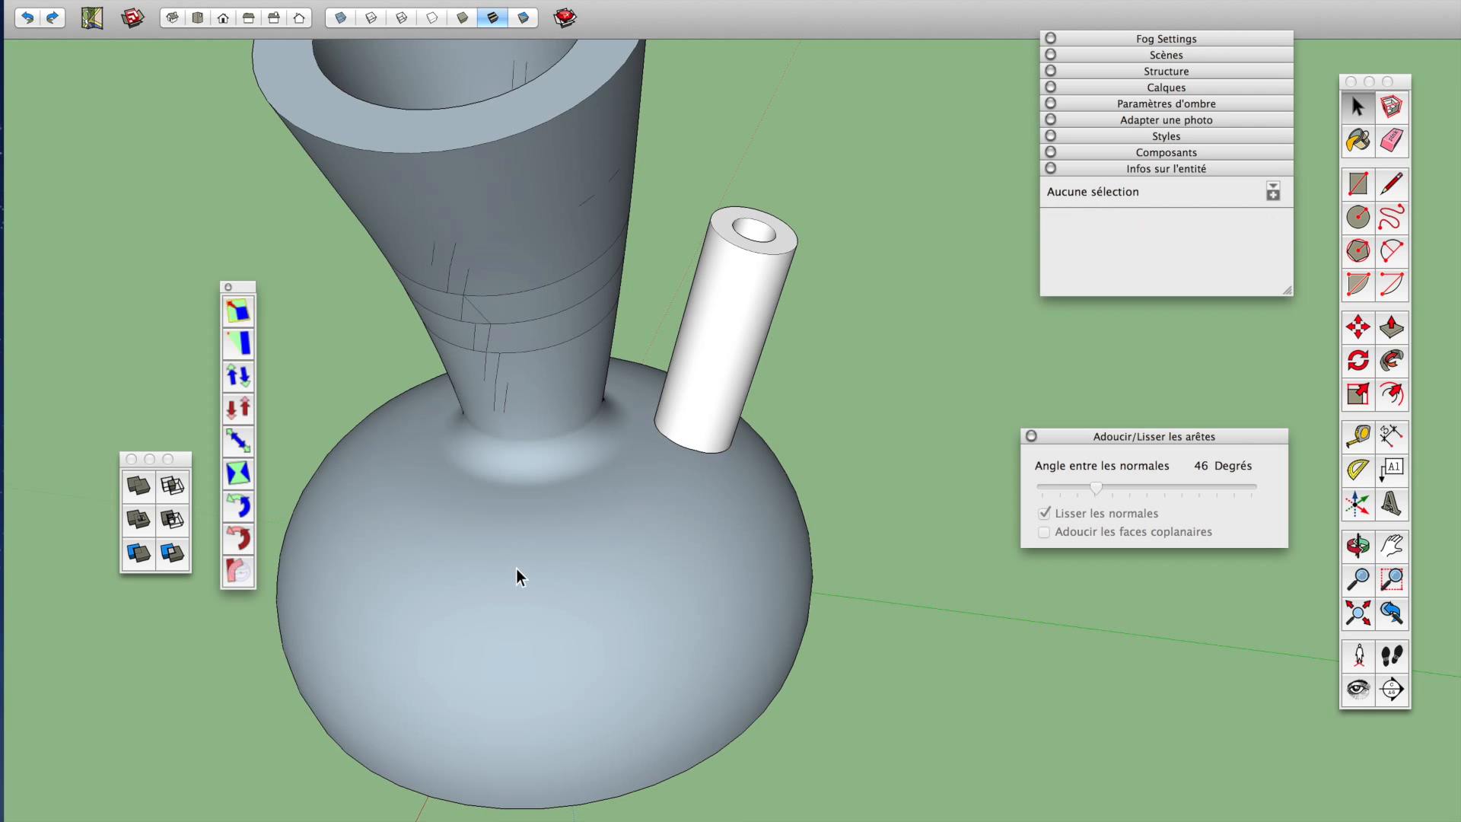
Examine the split vase body and the area where the tube enters its shoulder
scroll(621, 490, up, 5)
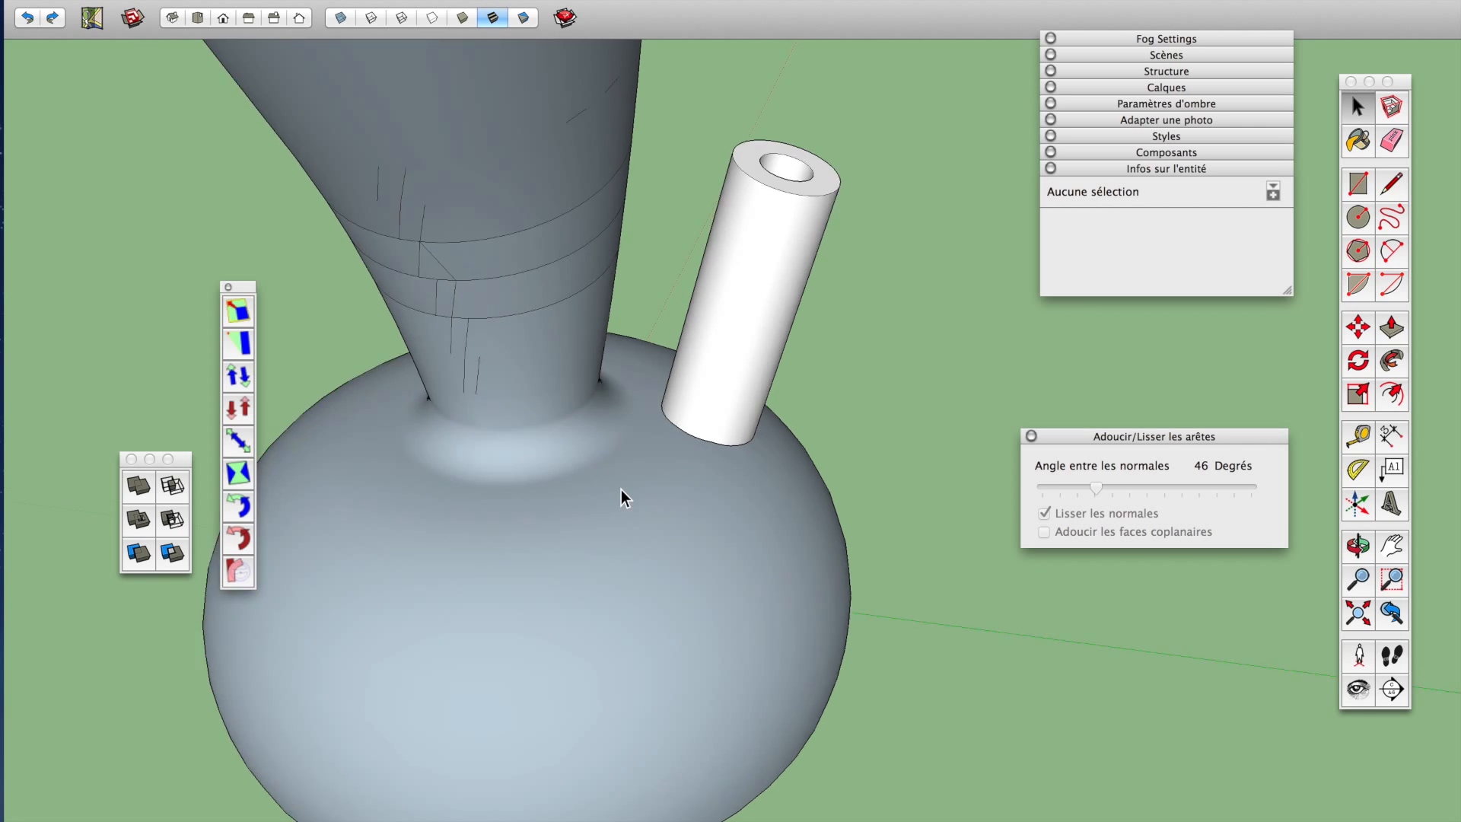
scroll(621, 490, down, 3)
click(625, 544)
scroll(627, 548, down, 3)
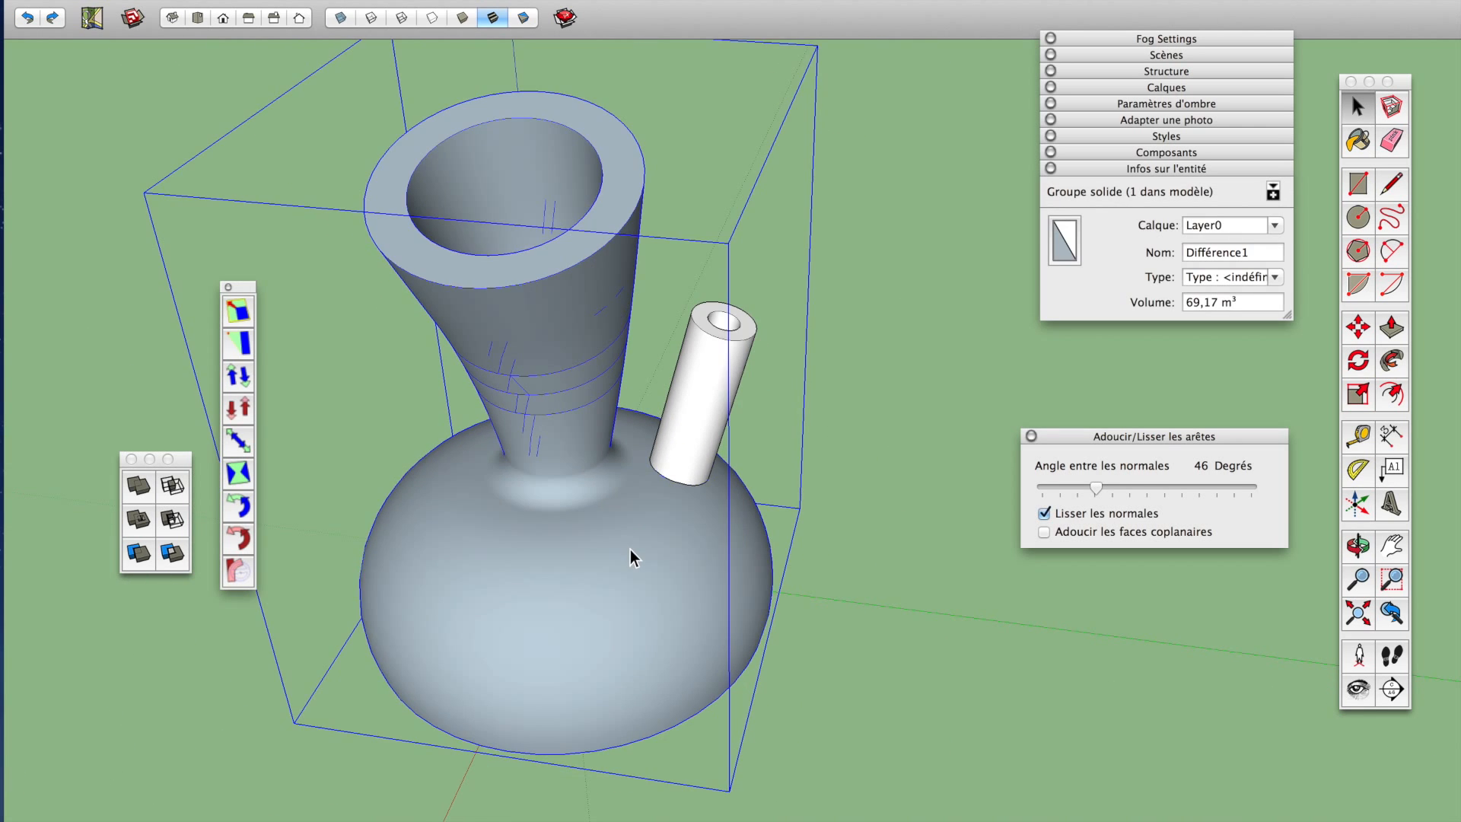
scroll(630, 550, up, 8)
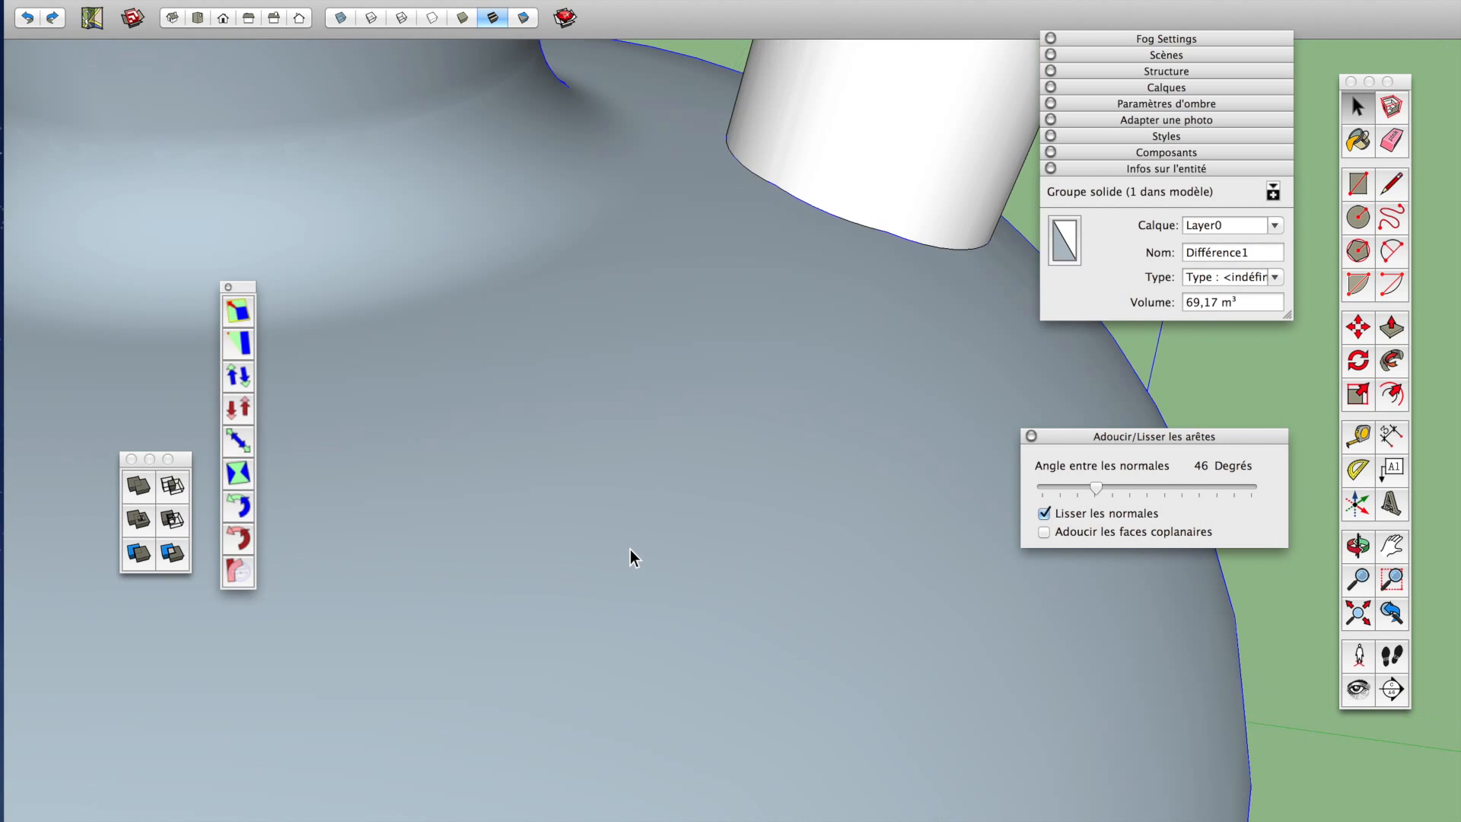
scroll(632, 547, down, 8)
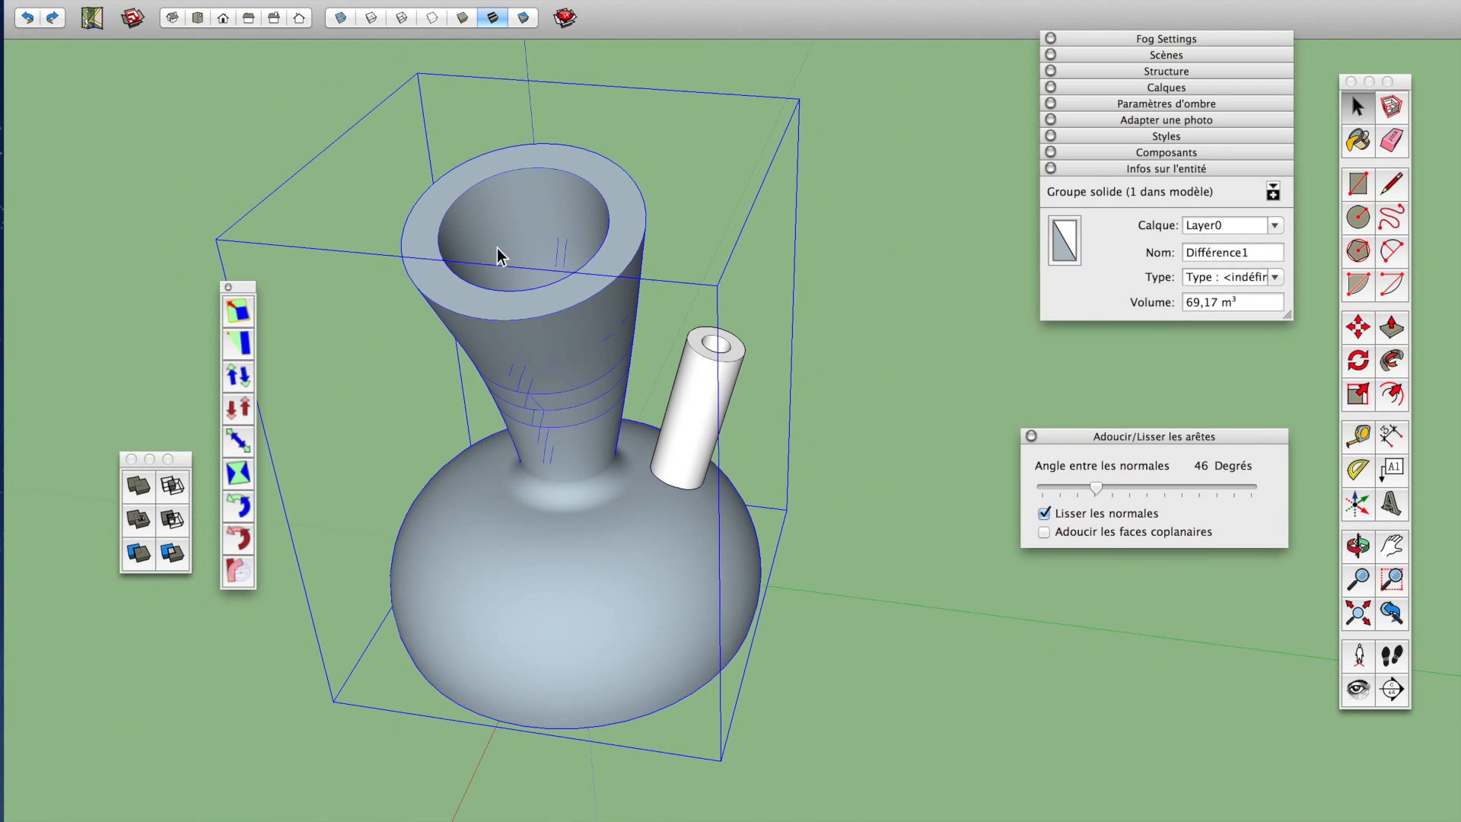
Switch to wireframe display and select the tube piece and the overlap piece in turn to inspect the split solids
click(404, 19)
scroll(670, 467, up, 5)
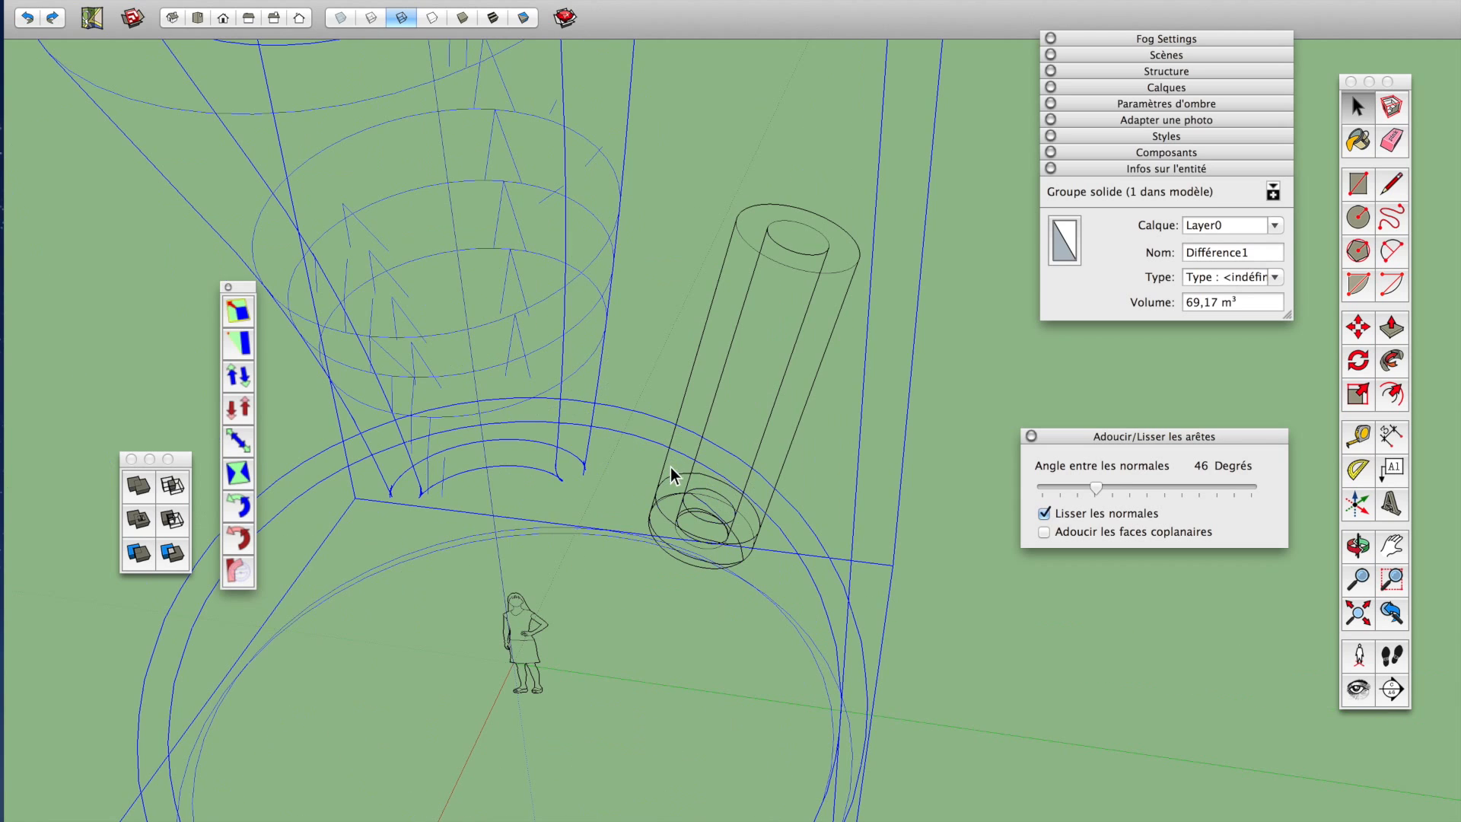
click(693, 566)
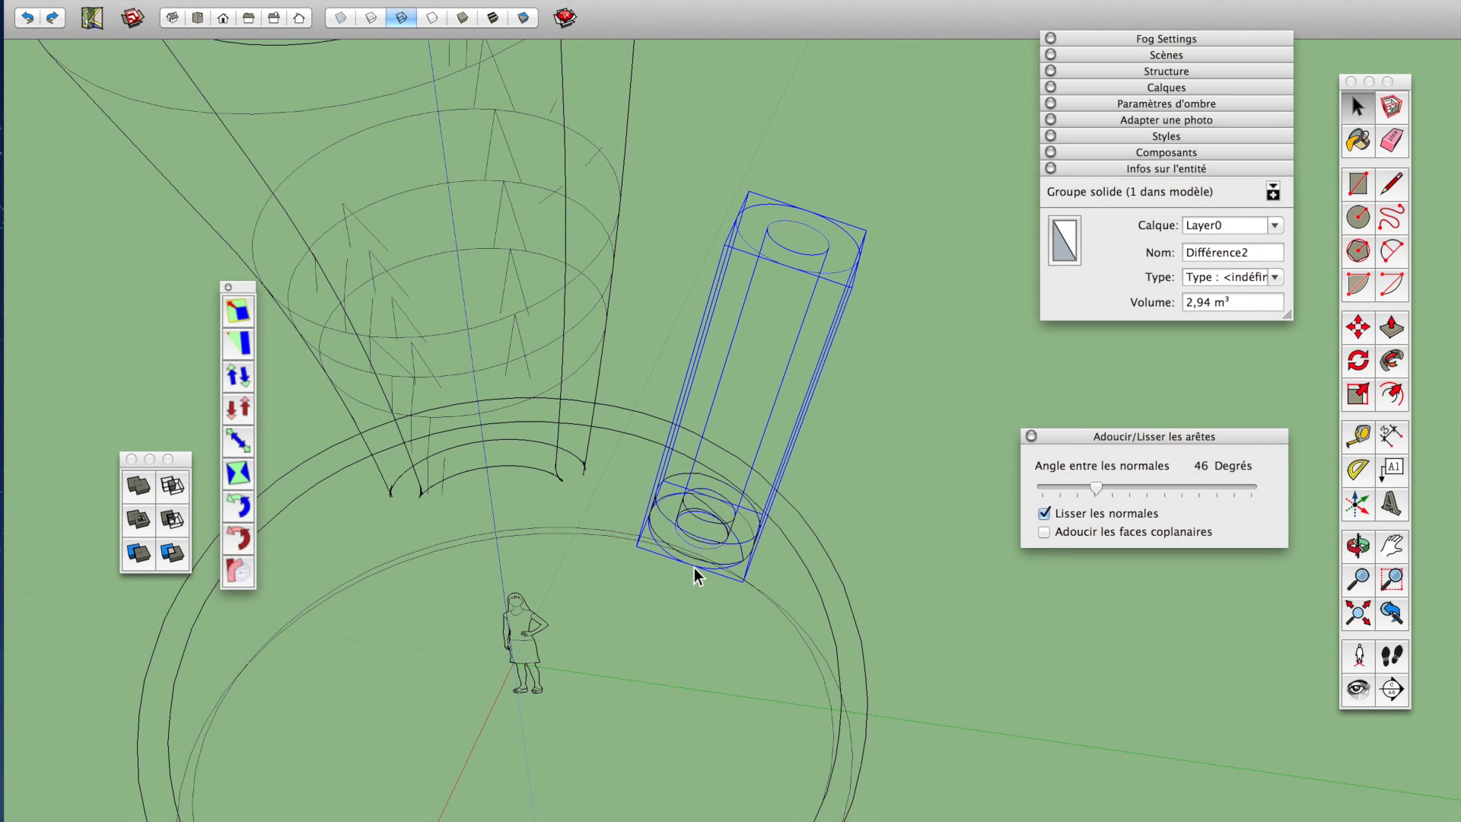
middle_drag(691, 571, 636, 428)
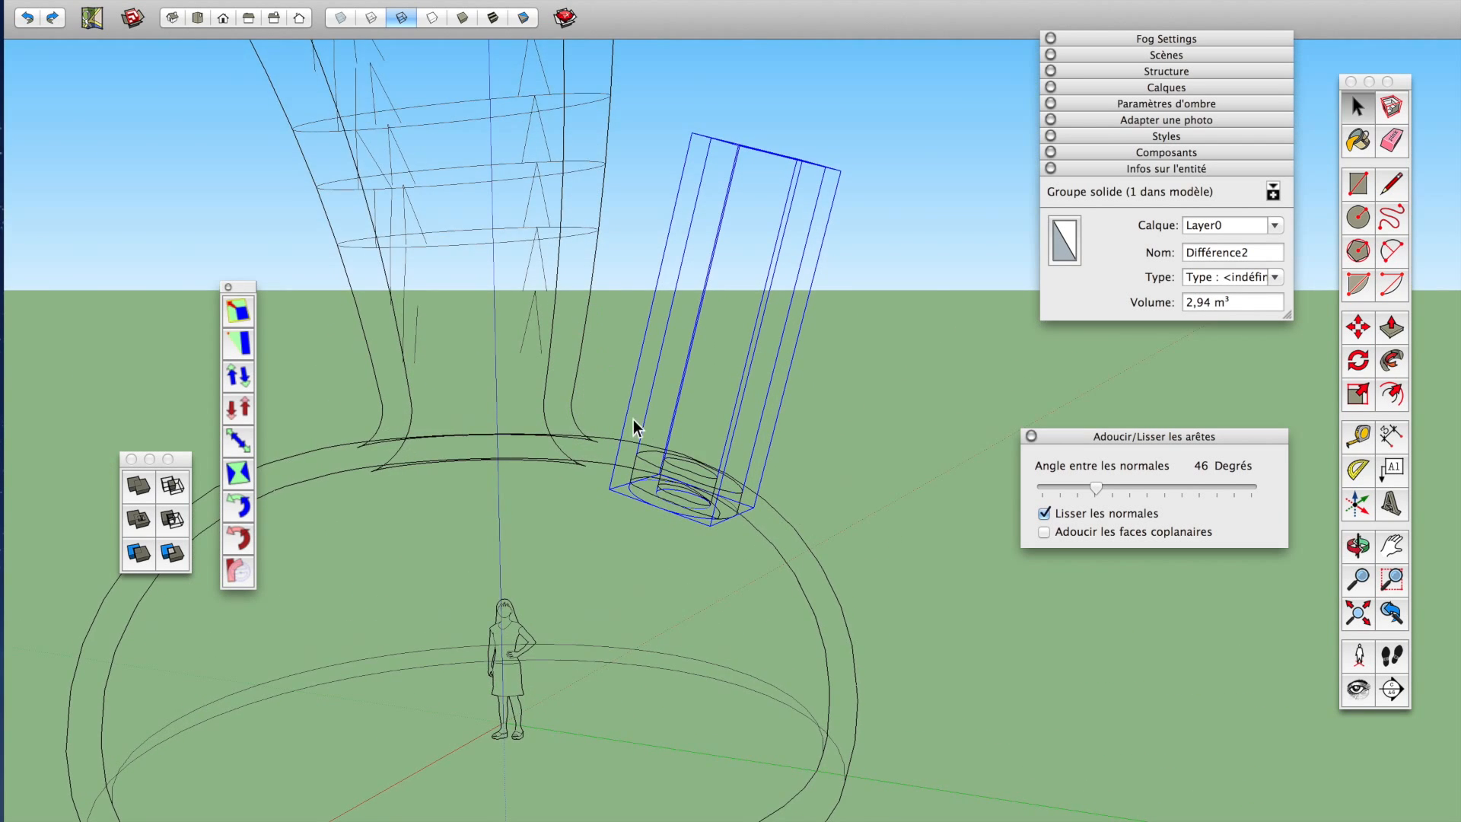
scroll(662, 502, up, 5)
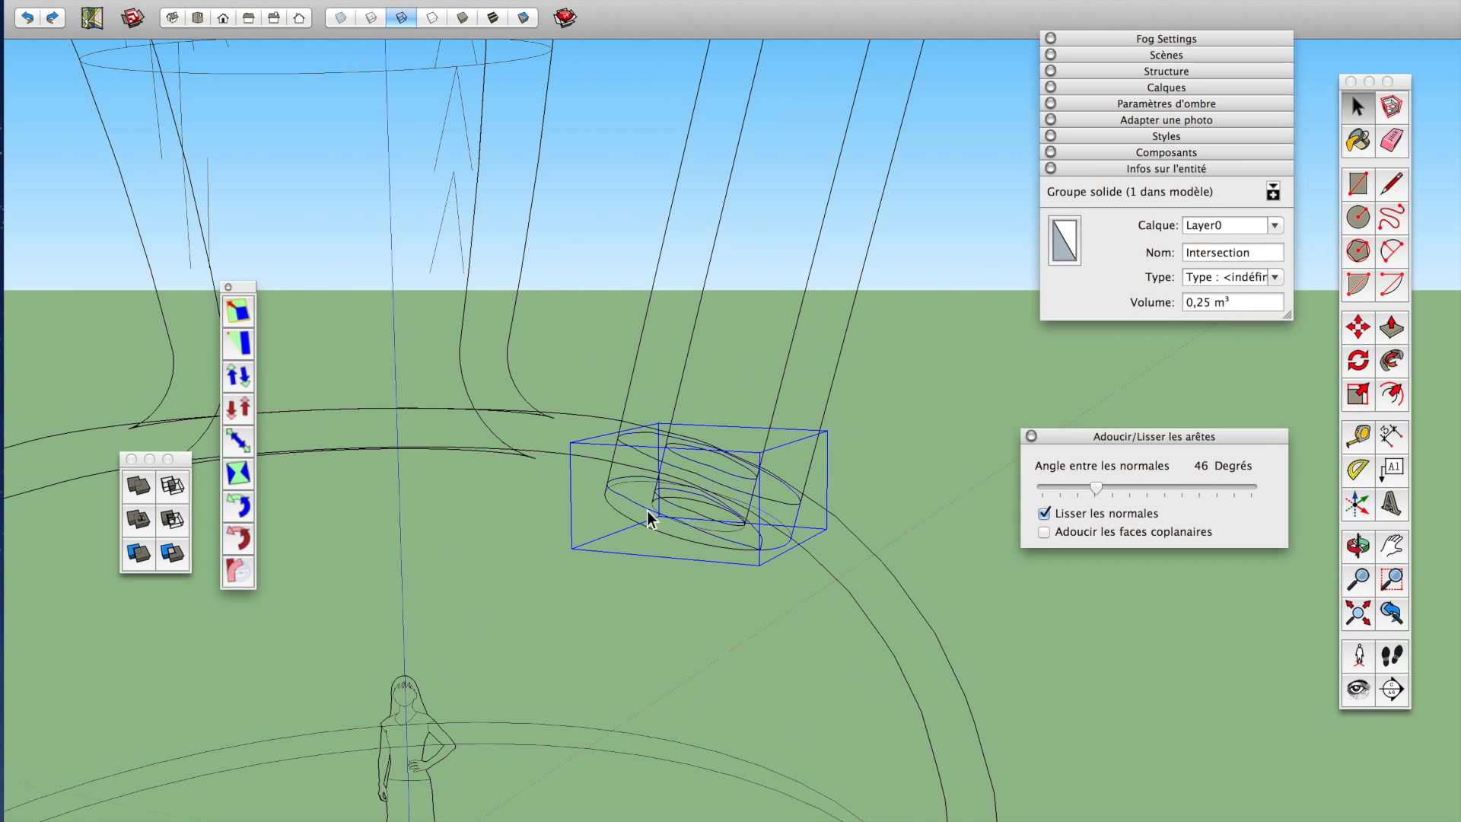
Switch the model from wireframe back to the shaded-with-textures display
middle_drag(648, 520, 600, 580)
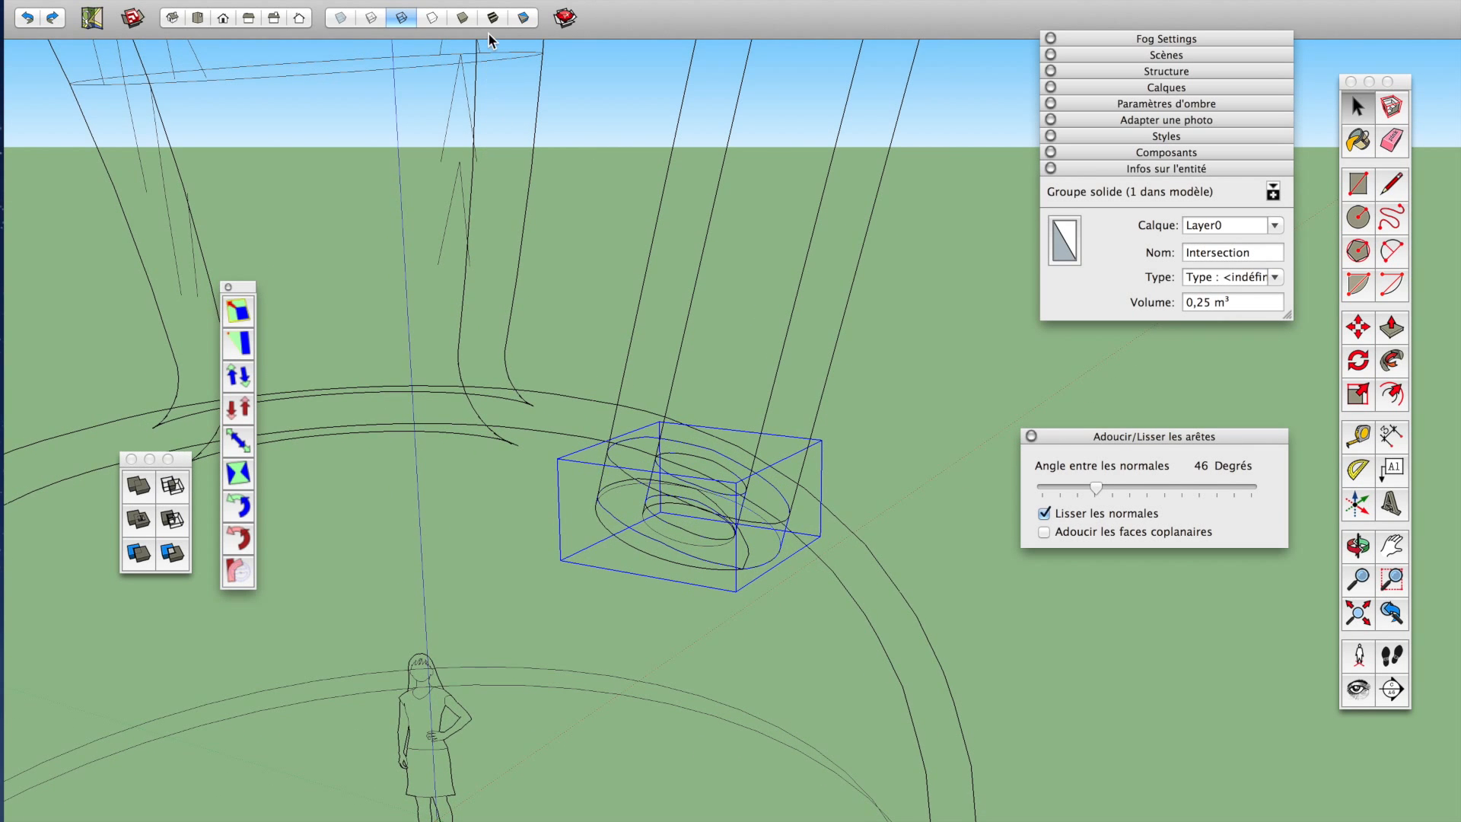
click(492, 17)
scroll(668, 434, down, 5)
middle_drag(668, 435, 642, 561)
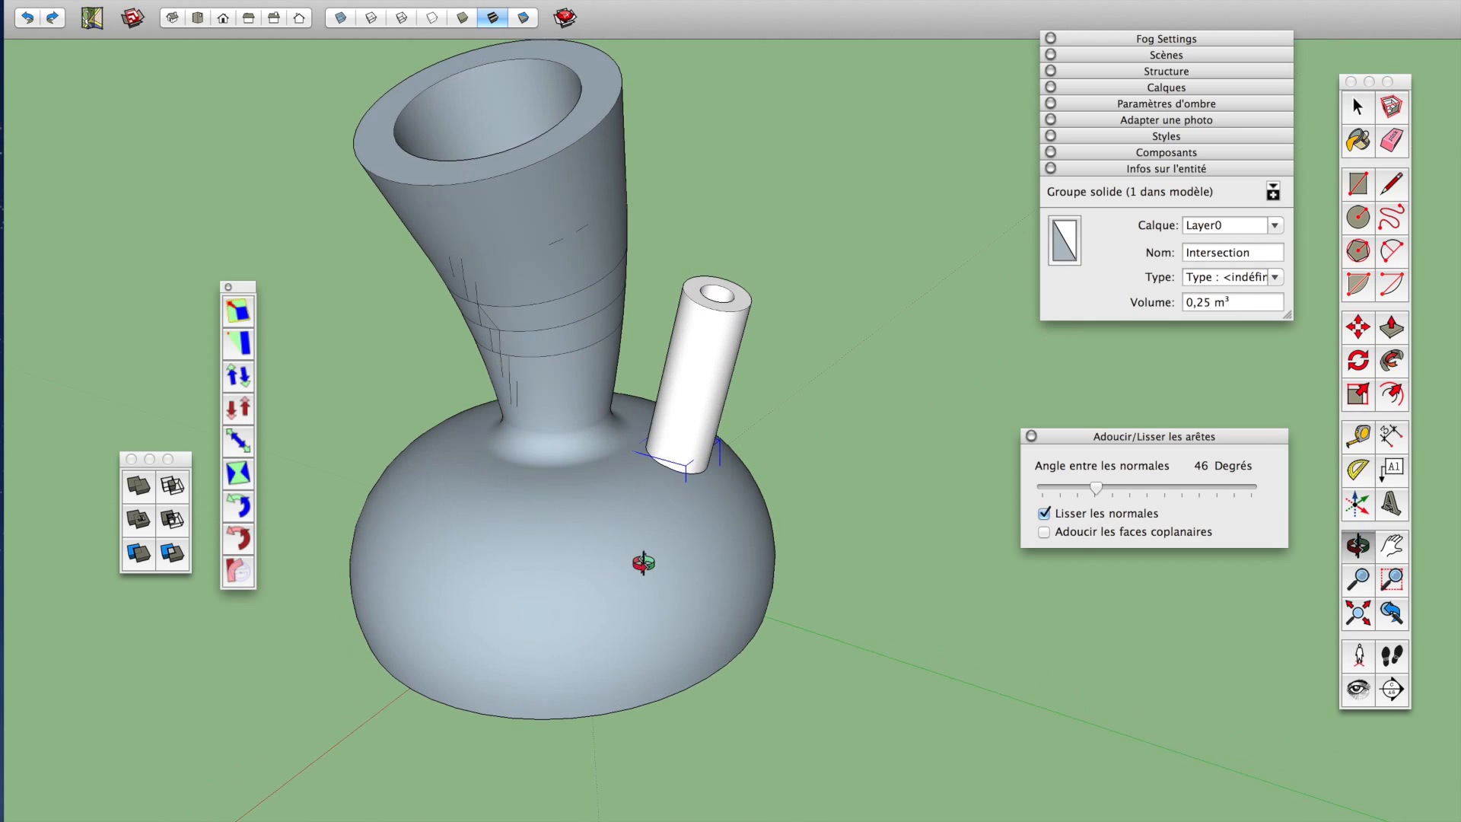
scroll(708, 525, up, 3)
Select the split vase body and move it away from the tube to expose the cut in its shoulder
click(732, 543)
scroll(732, 552, down, 4)
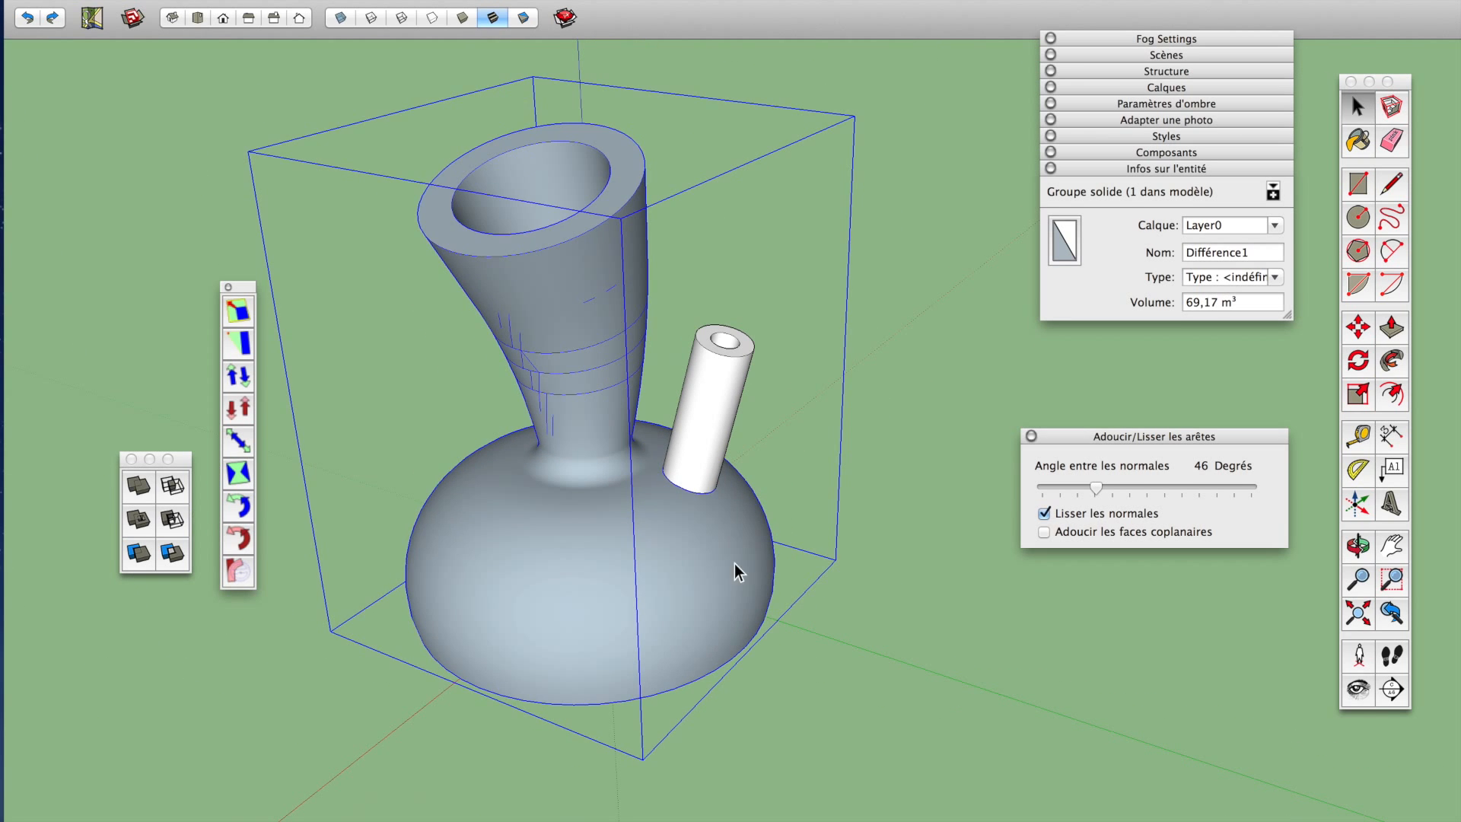
key(m)
drag(615, 572, 507, 567)
middle_drag(510, 508, 445, 820)
scroll(473, 415, up, 5)
middle_drag(617, 317, 617, 318)
drag(617, 317, 672, 754)
middle_drag(672, 753, 670, 780)
Examine the ring-shaped cut in the vase's shoulder, and undo the vase move and the split
scroll(529, 516, up, 10)
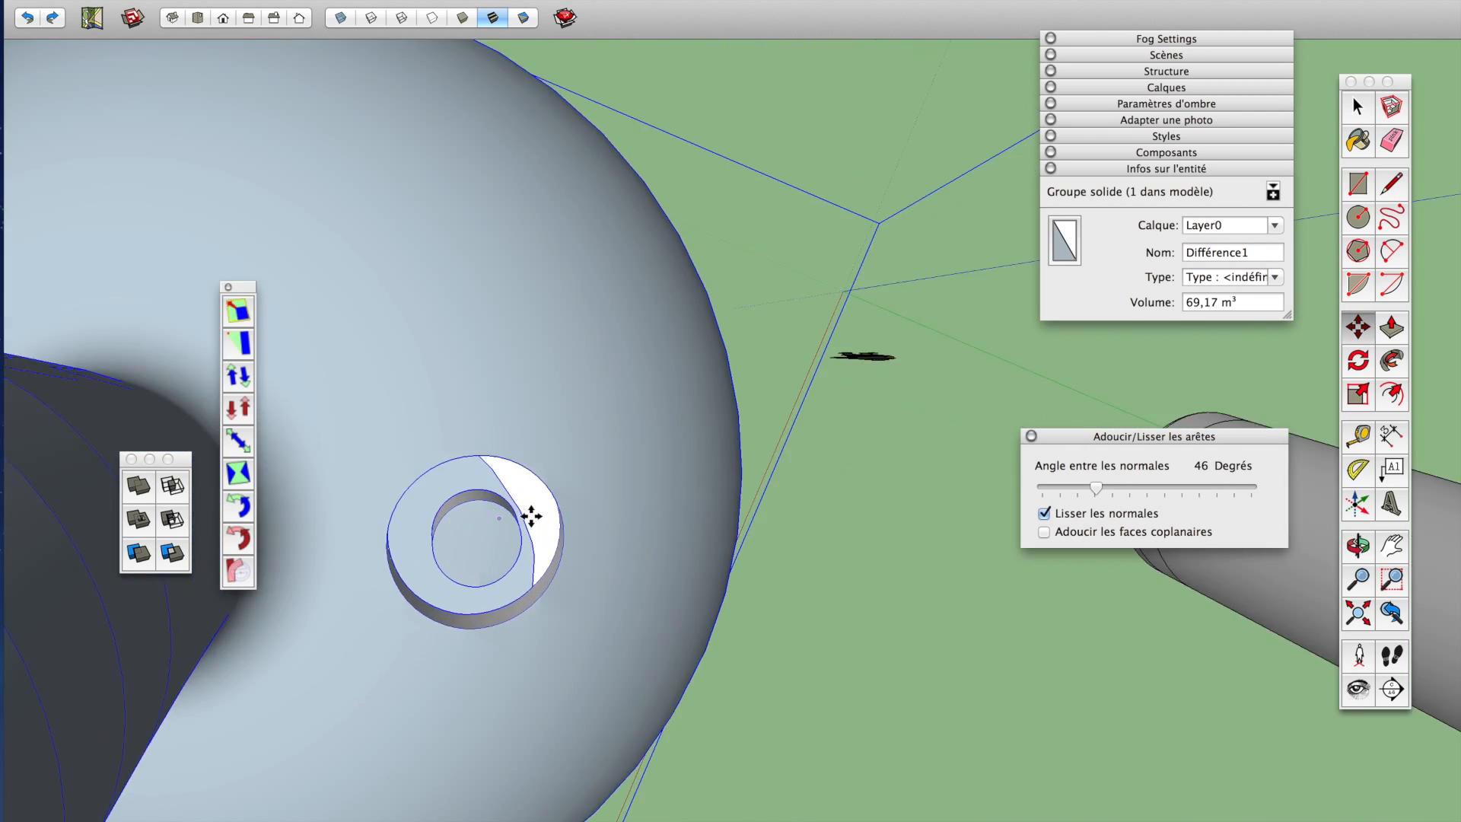
middle_drag(525, 518, 459, 531)
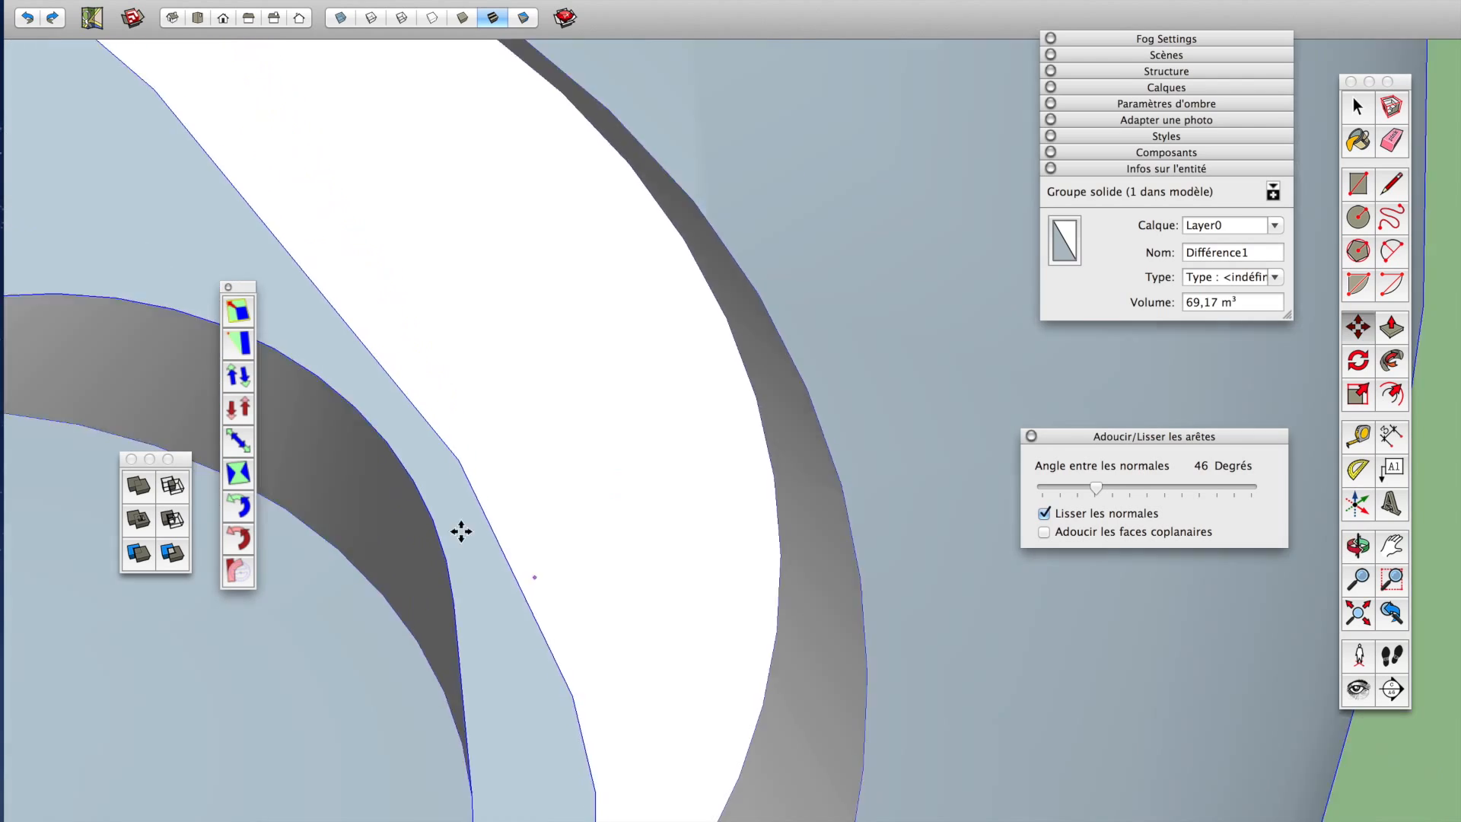
scroll(459, 531, down, 10)
middle_drag(629, 697, 544, 150)
scroll(540, 175, down, 3)
scroll(538, 207, down, 3)
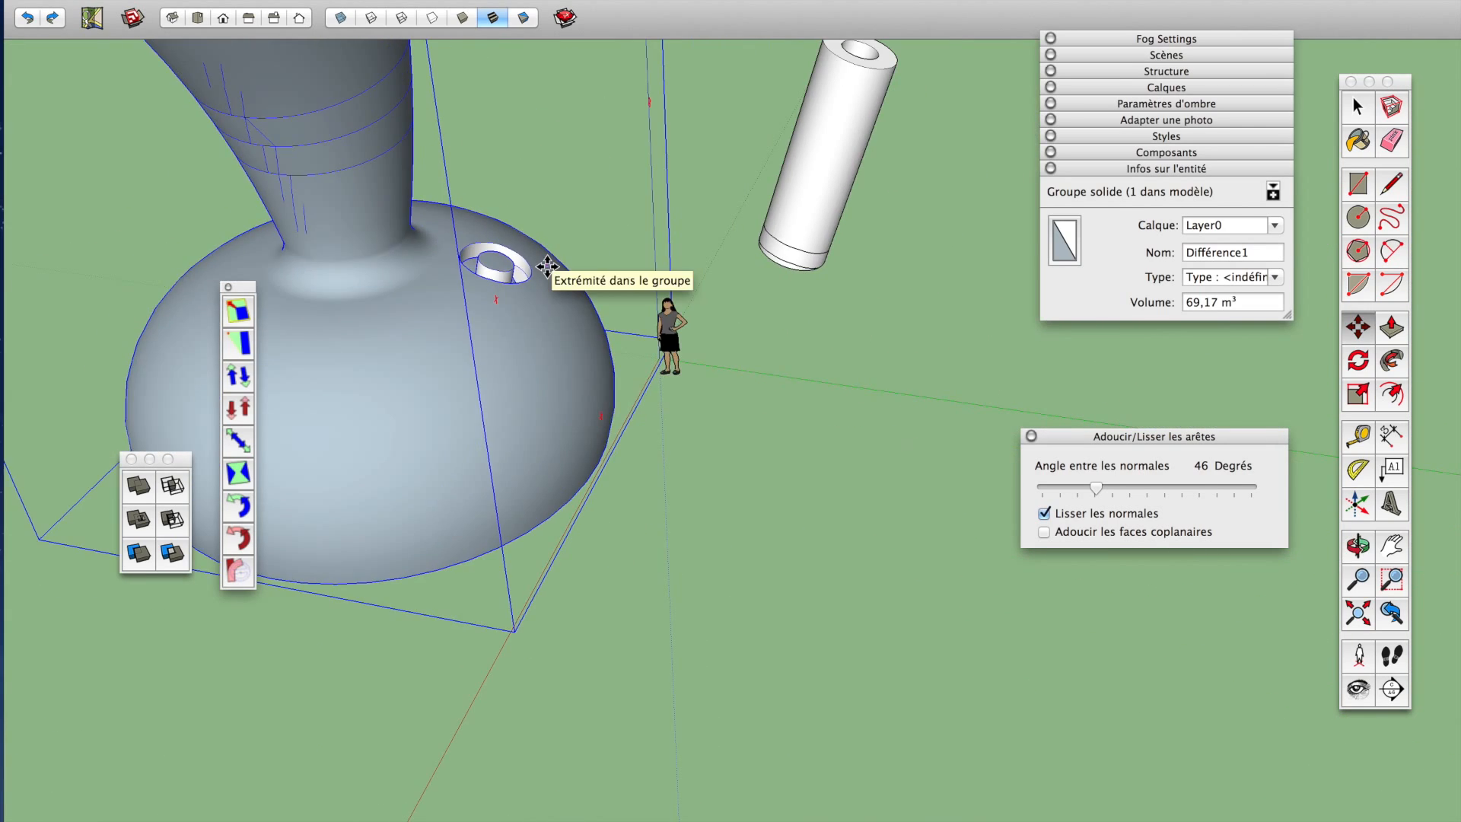
key(super+z)
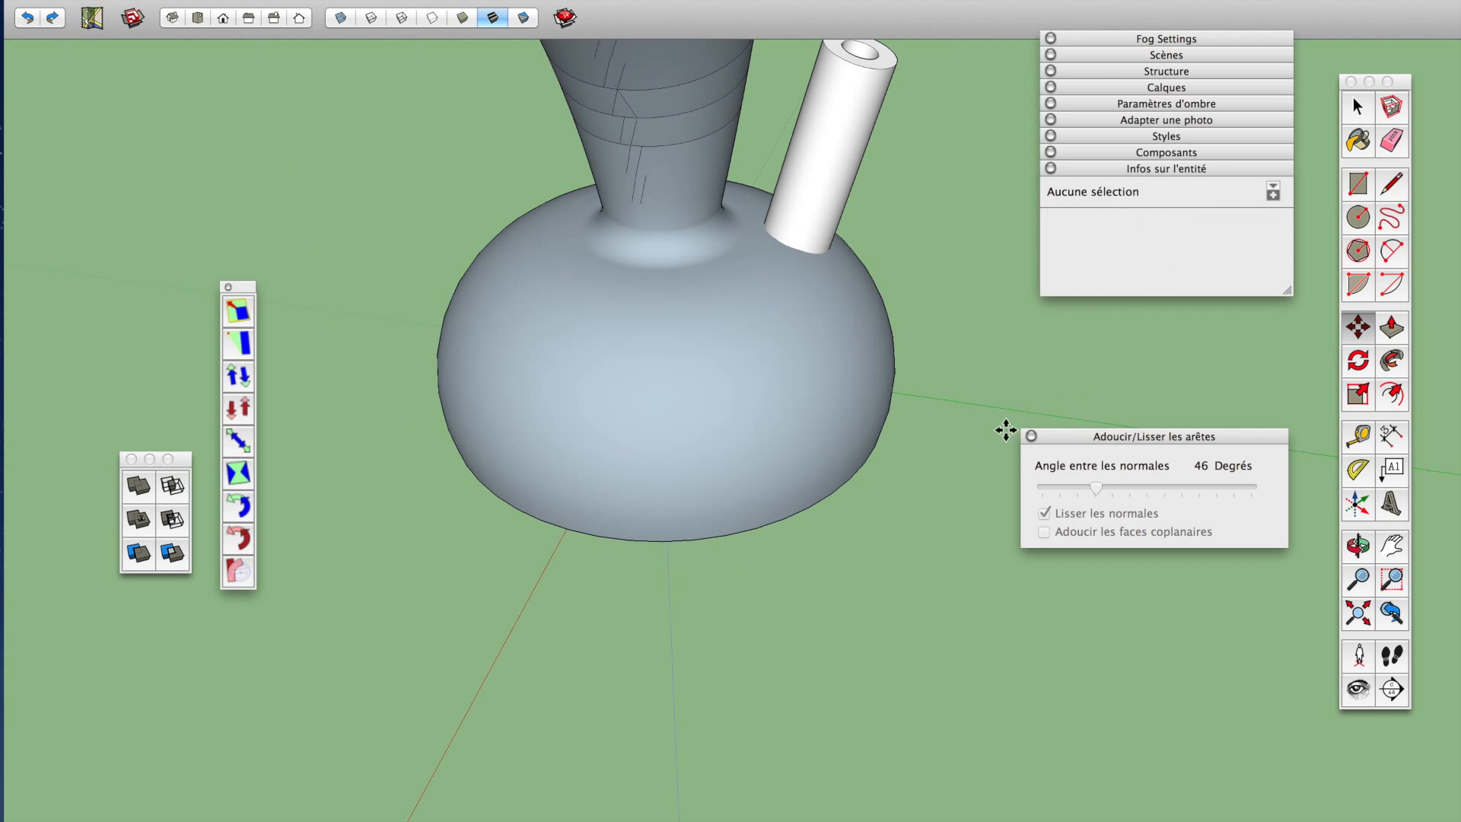
Open the tube component and extend it deeper into the vase by pulling its lower end face with Push/Pull
scroll(1005, 431, down, 3)
key(space)
click(893, 239)
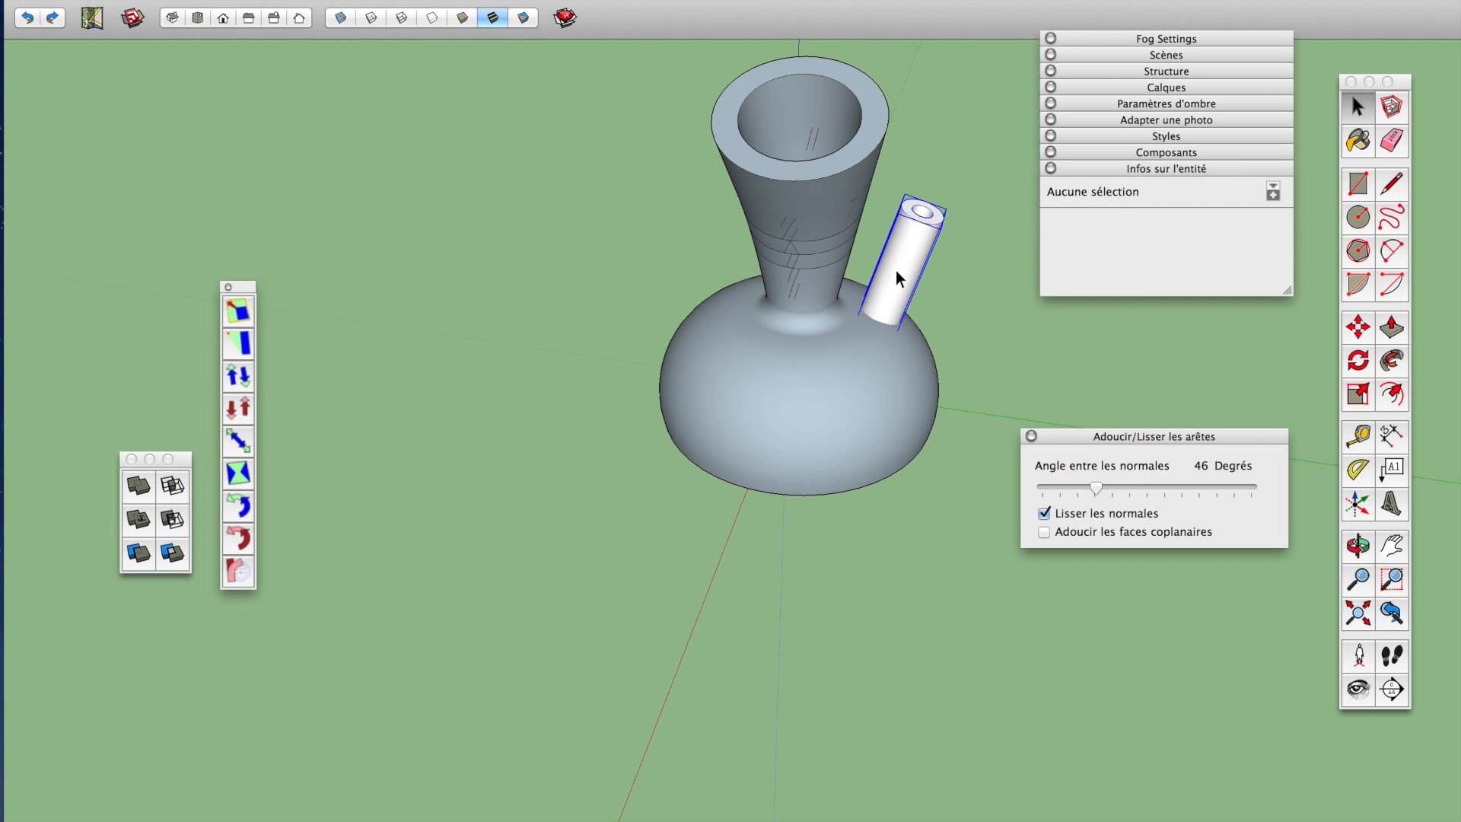
scroll(896, 273, up, 5)
double_click(895, 293)
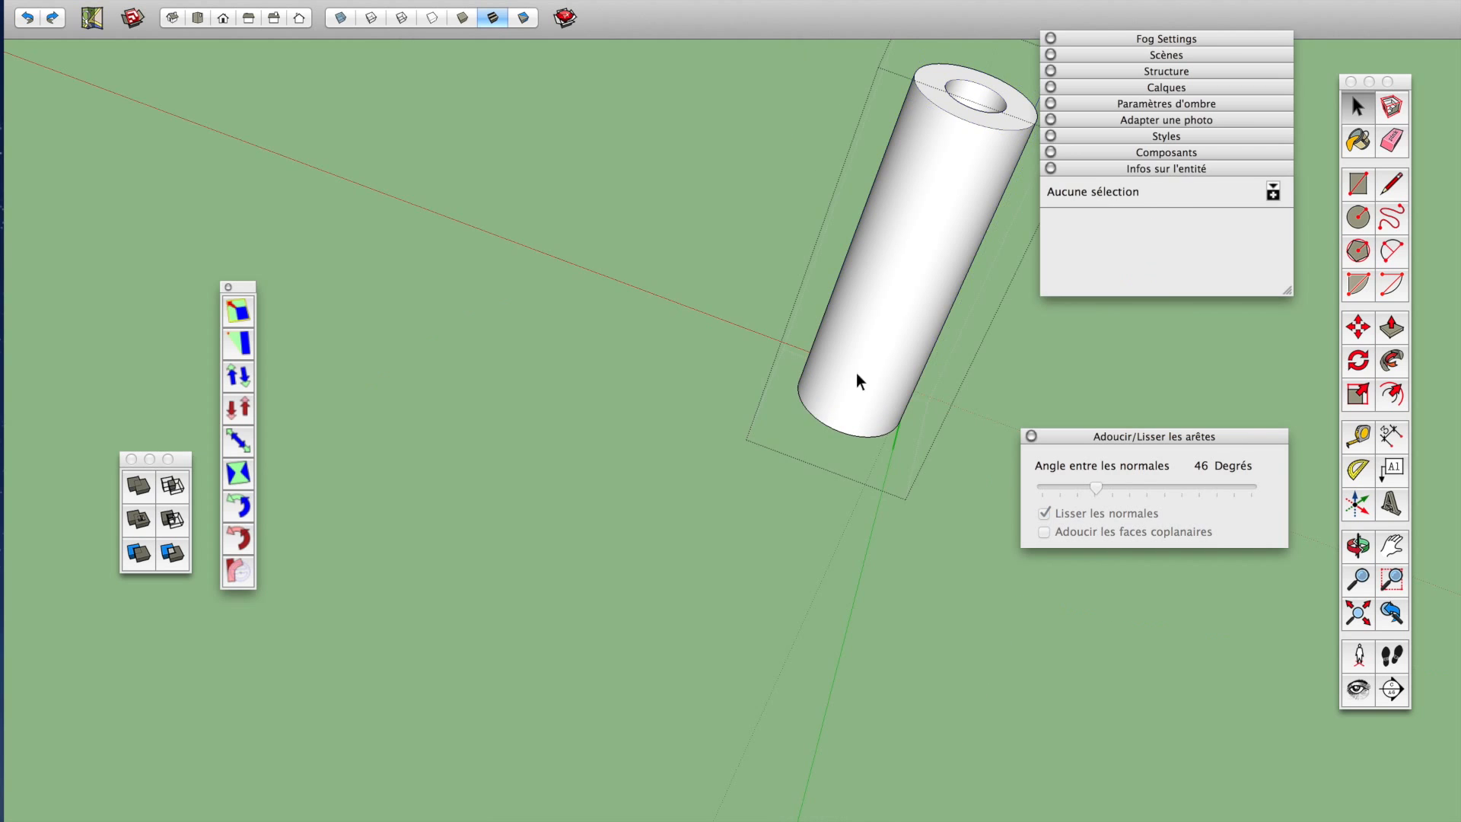
middle_drag(857, 374, 835, 61)
key(p)
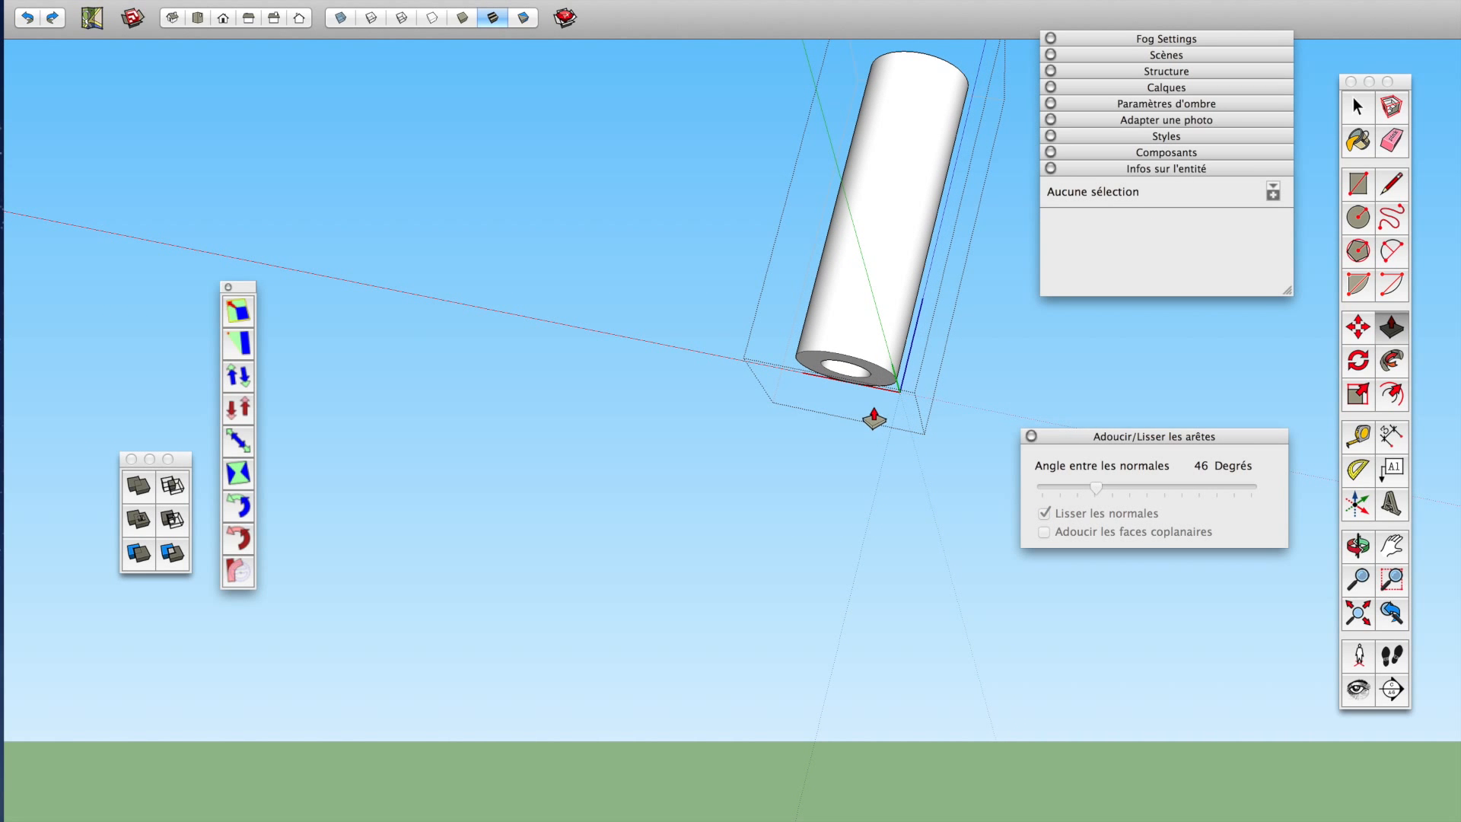
click(881, 385)
click(868, 455)
key(space)
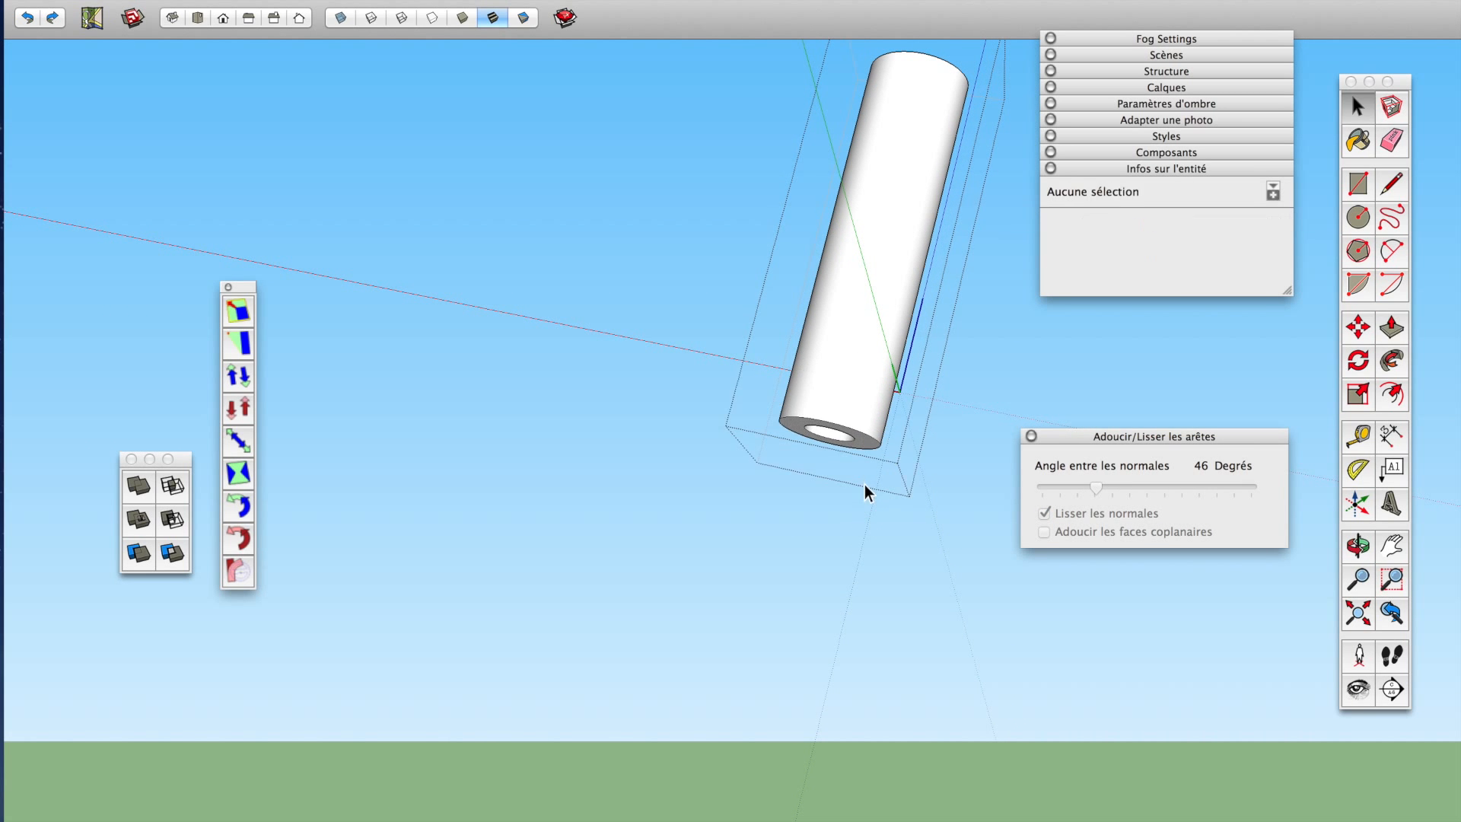
click(865, 475)
middle_drag(865, 476, 817, 618)
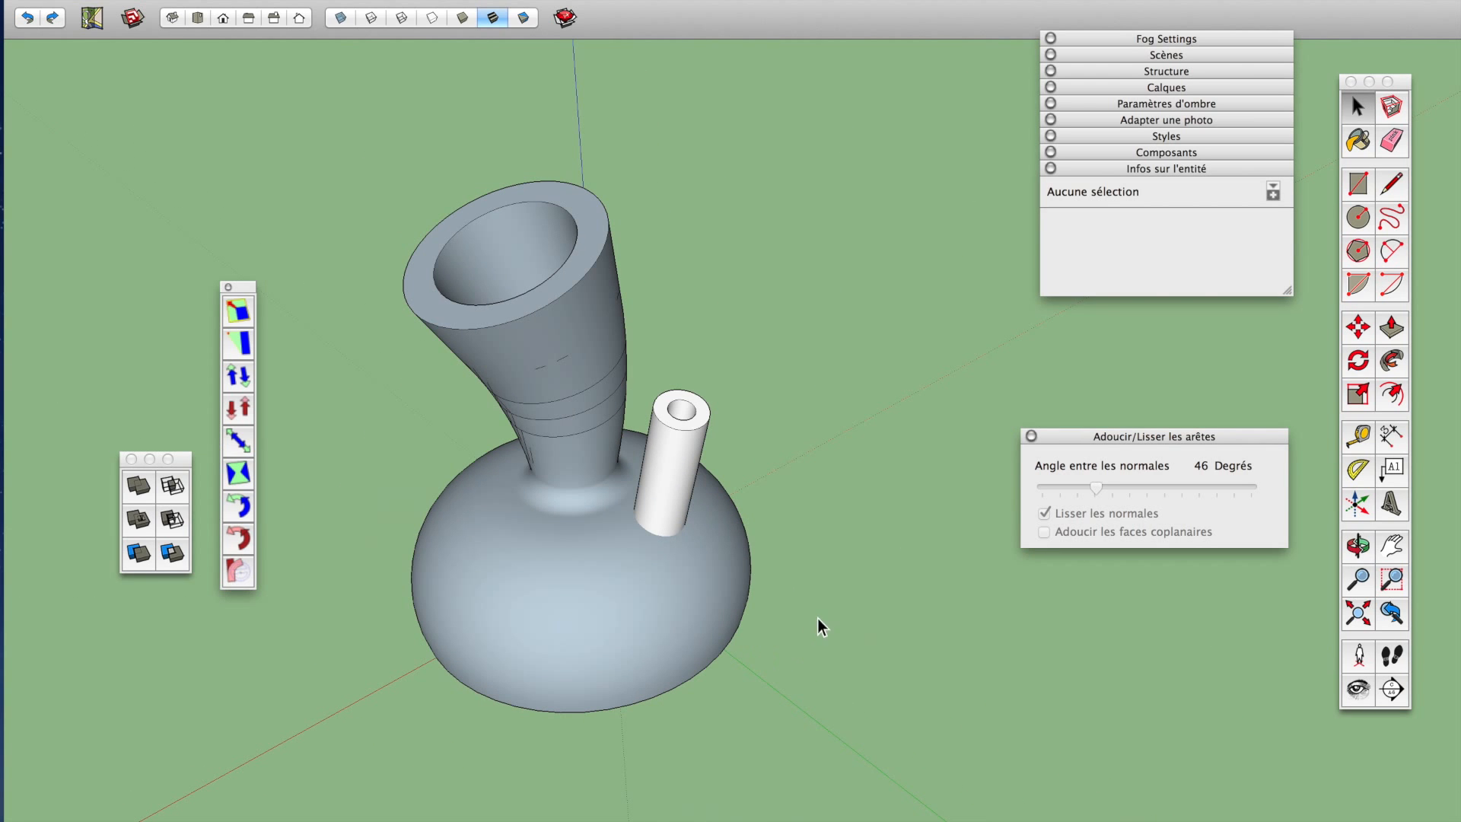
key(super+a)
click(174, 552)
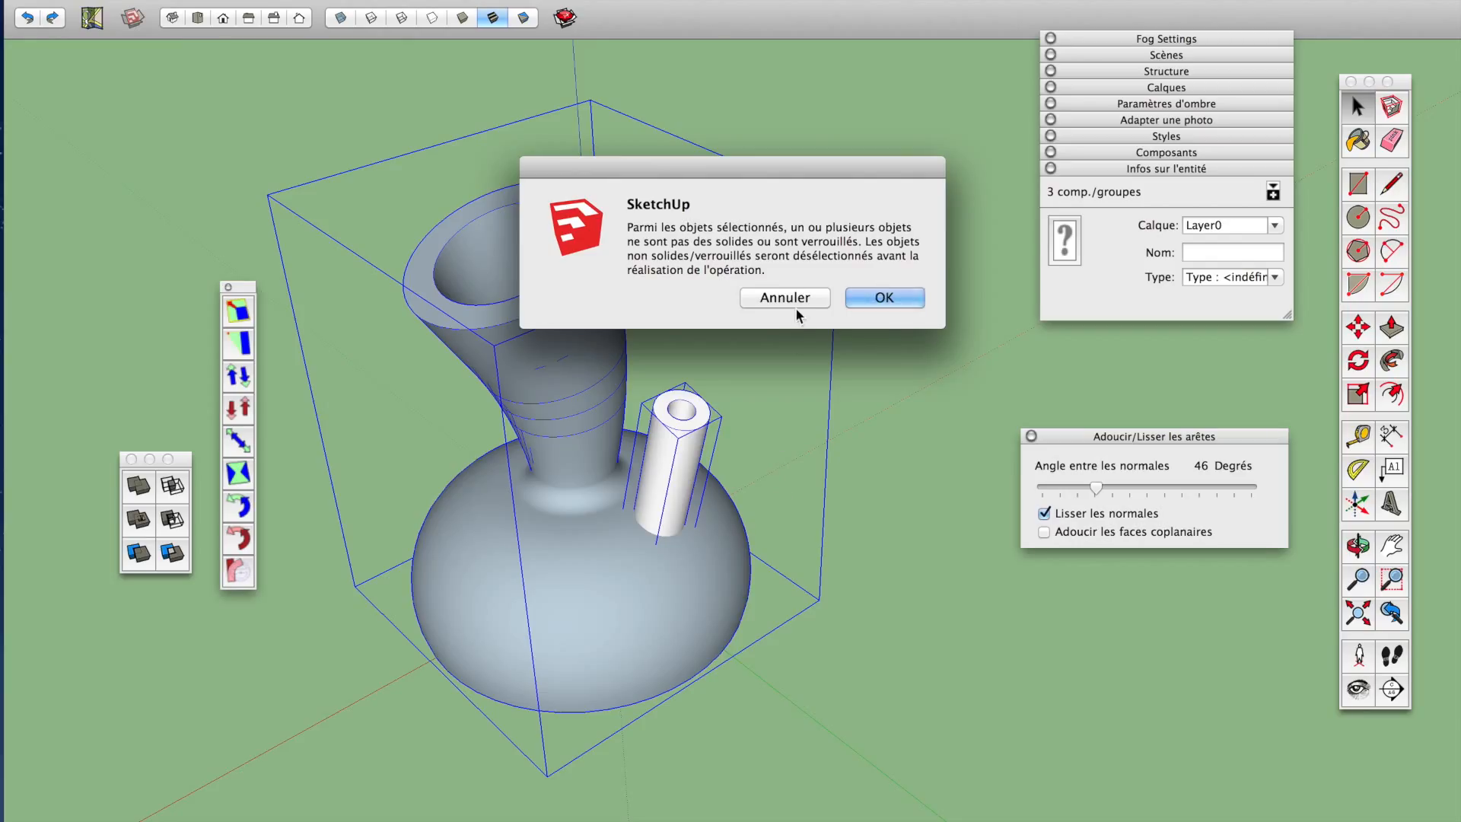
click(796, 307)
Select the vase group and the lengthened tube together and divide them with the solid Split tool
click(492, 618)
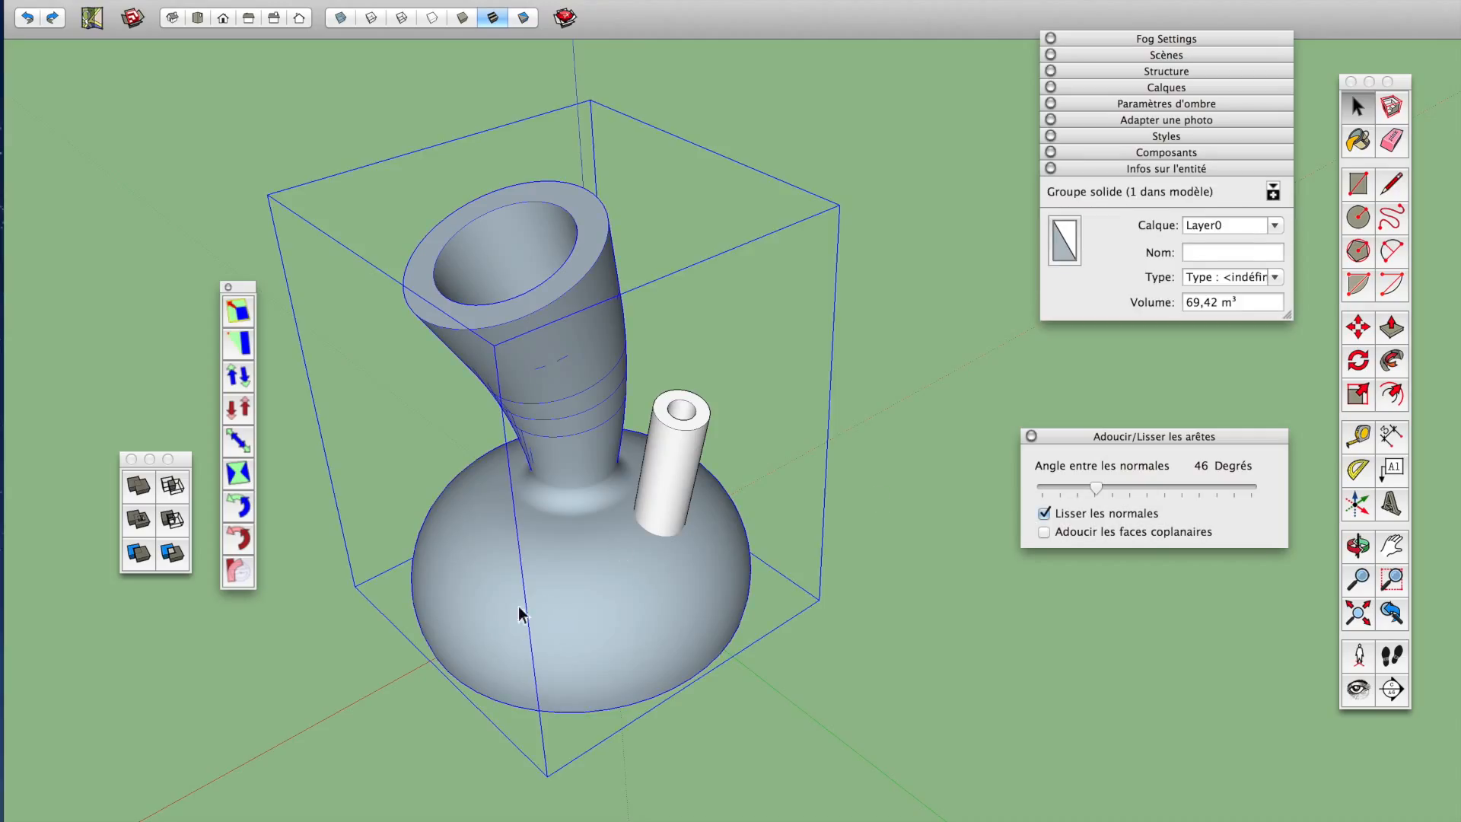
click(662, 487)
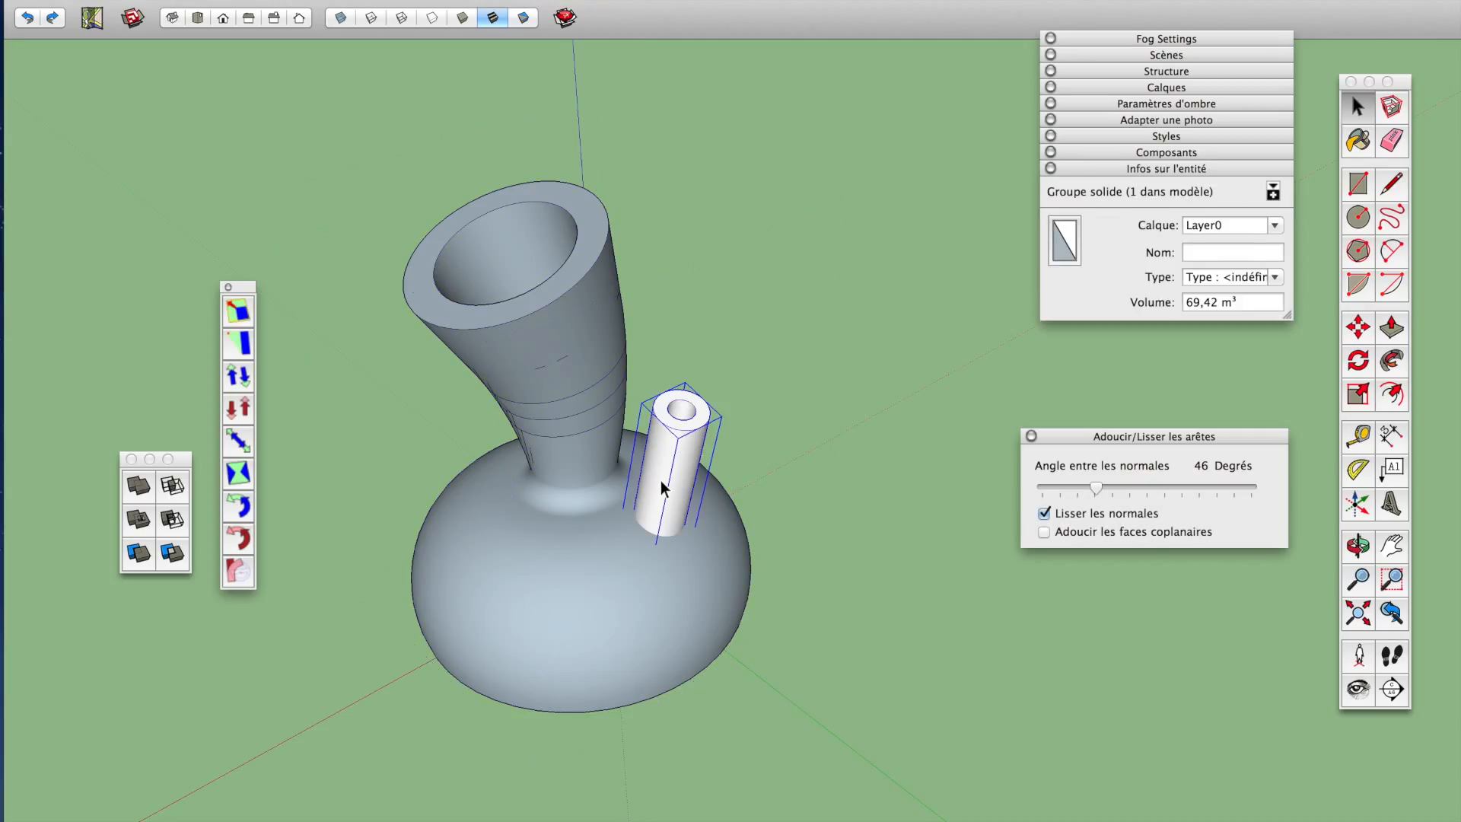
click(578, 574)
shift+click(662, 525)
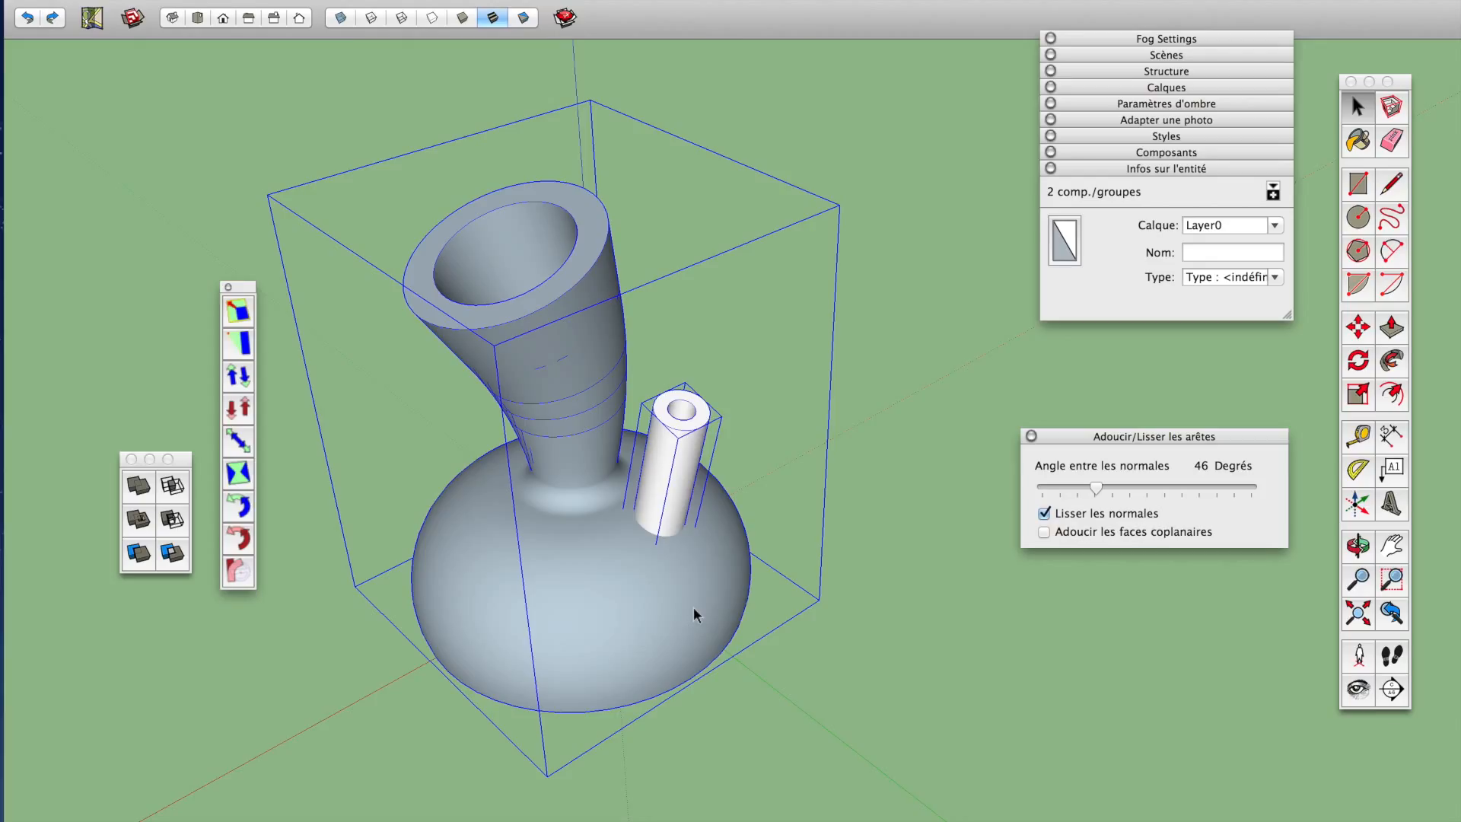
key(super+shift+a)
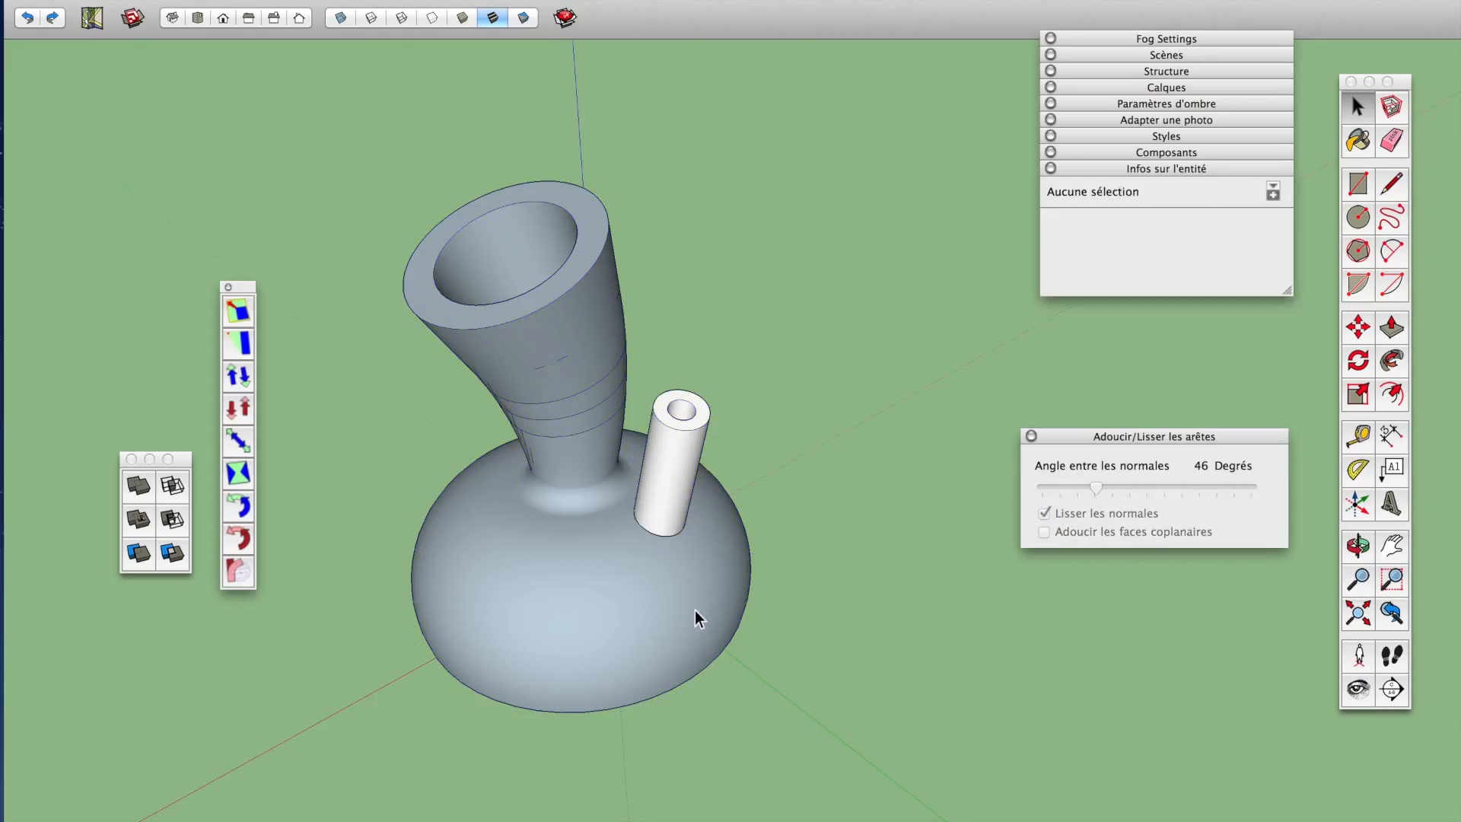
Move the new vase body clear of the tube pieces to reveal the hole cut through its shoulder
click(696, 610)
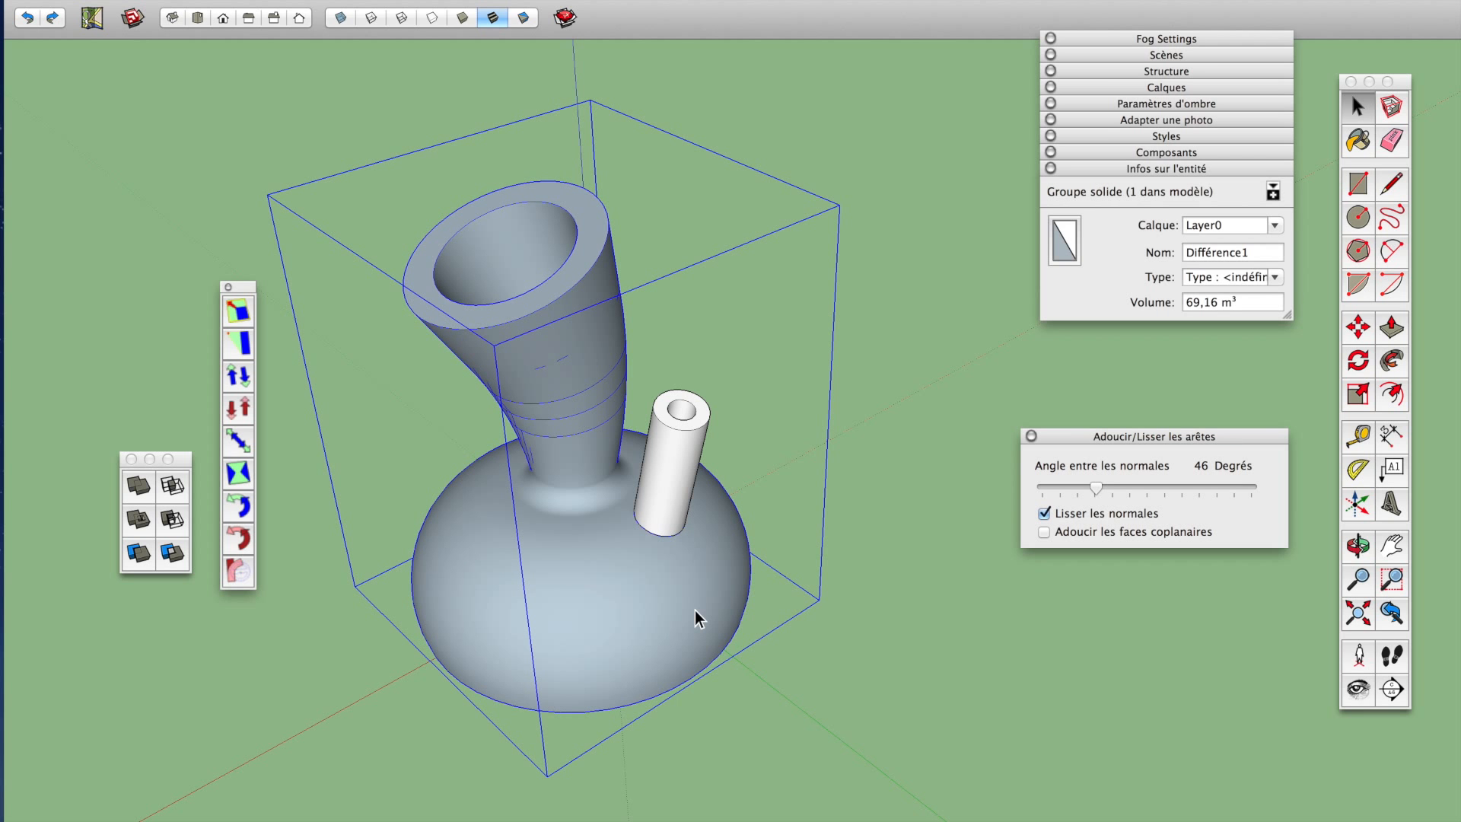
key(m)
click(768, 691)
click(639, 691)
scroll(505, 525, up, 5)
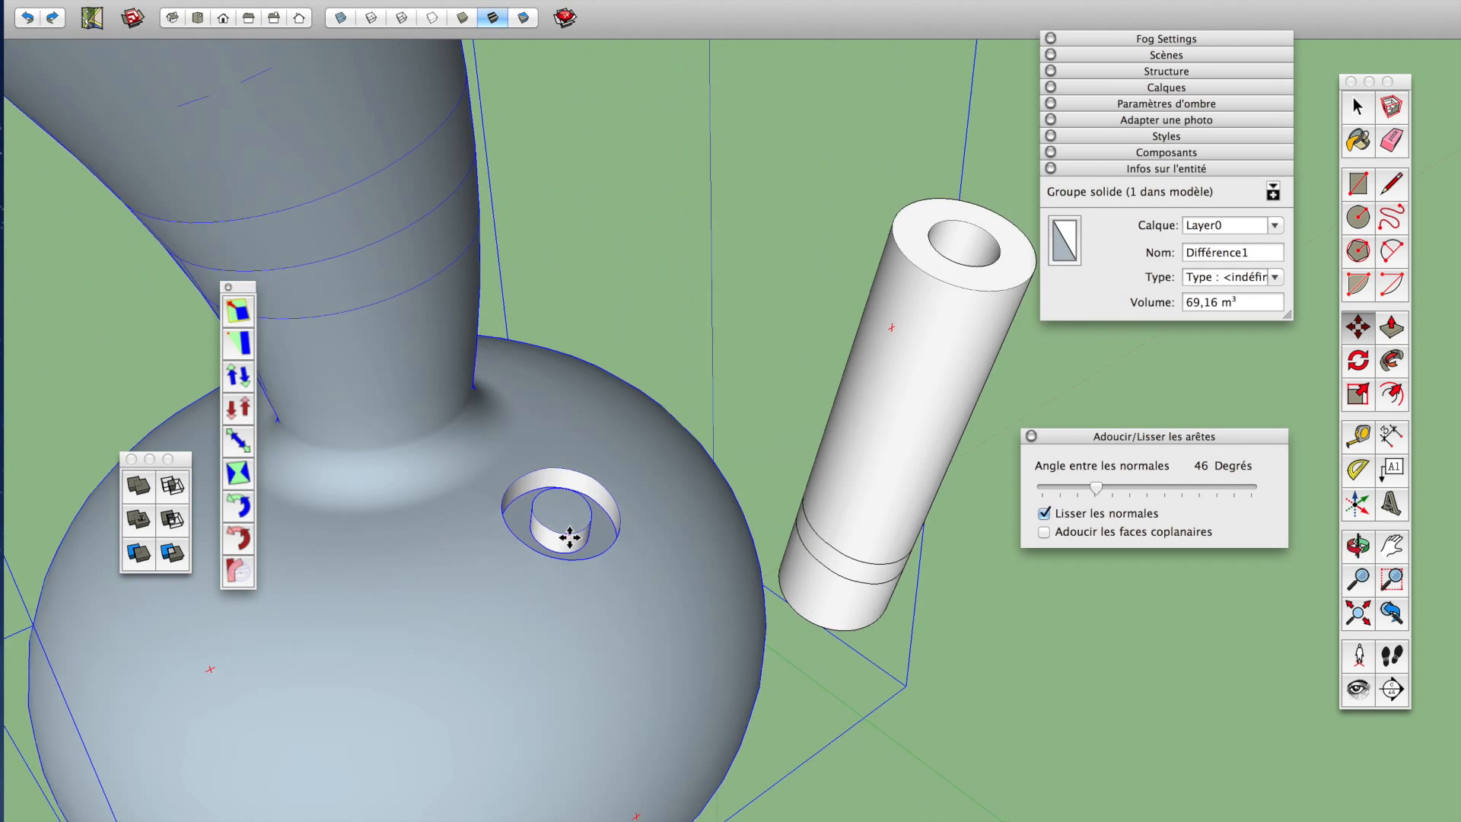
Examine the cut hole with its inner plug and select the split tube piece to inspect it
middle_drag(567, 538, 627, 477)
scroll(626, 476, down, 3)
middle_drag(905, 516, 881, 460)
key(space)
click(856, 536)
click(846, 554)
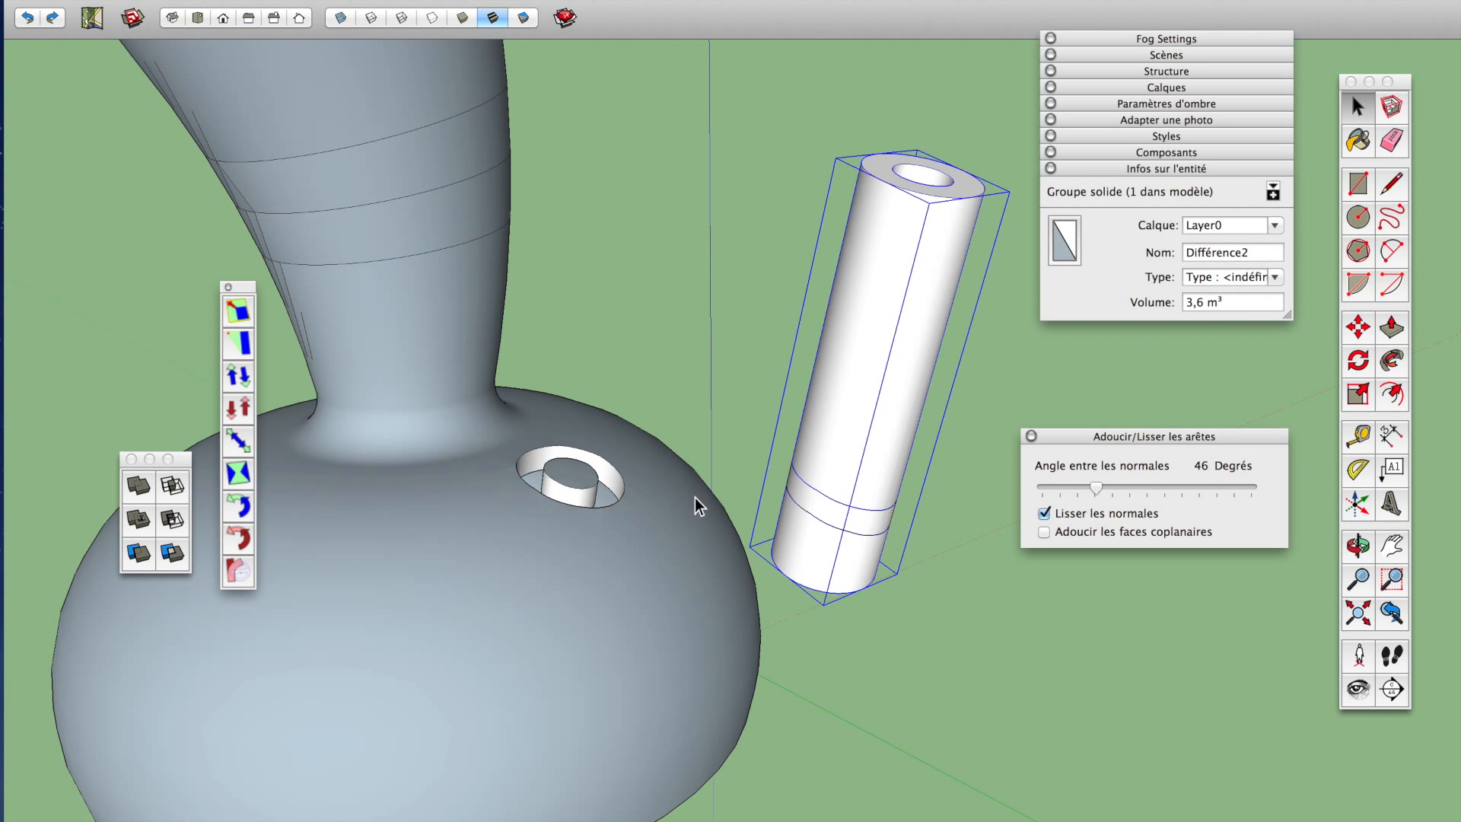
Open the split tube group and delete its lower section that projects inside the vase
scroll(696, 498, down, 6)
double_click(818, 450)
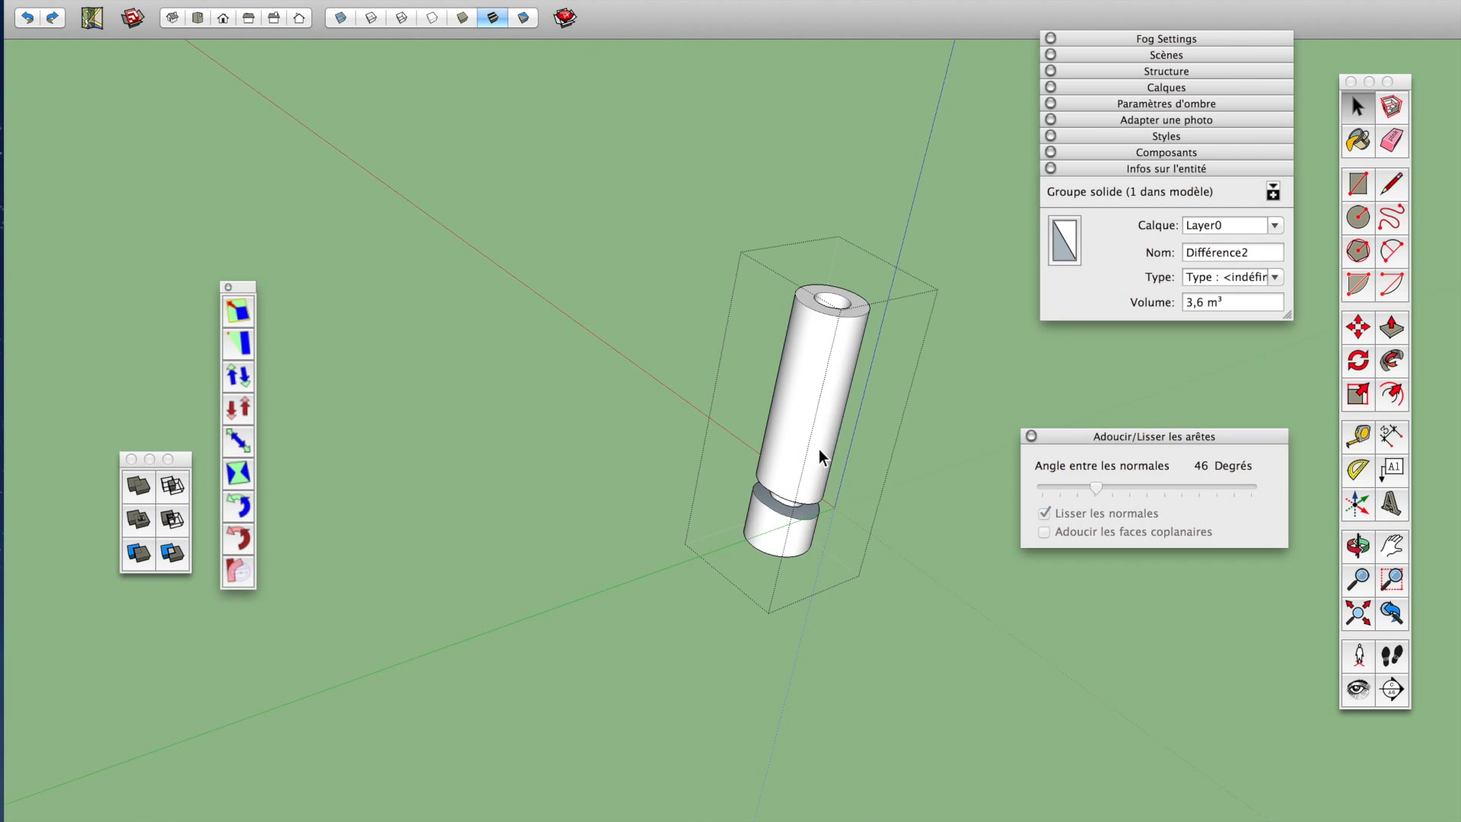
scroll(804, 528, up, 3)
middle_drag(804, 528, 872, 293)
double_click(806, 508)
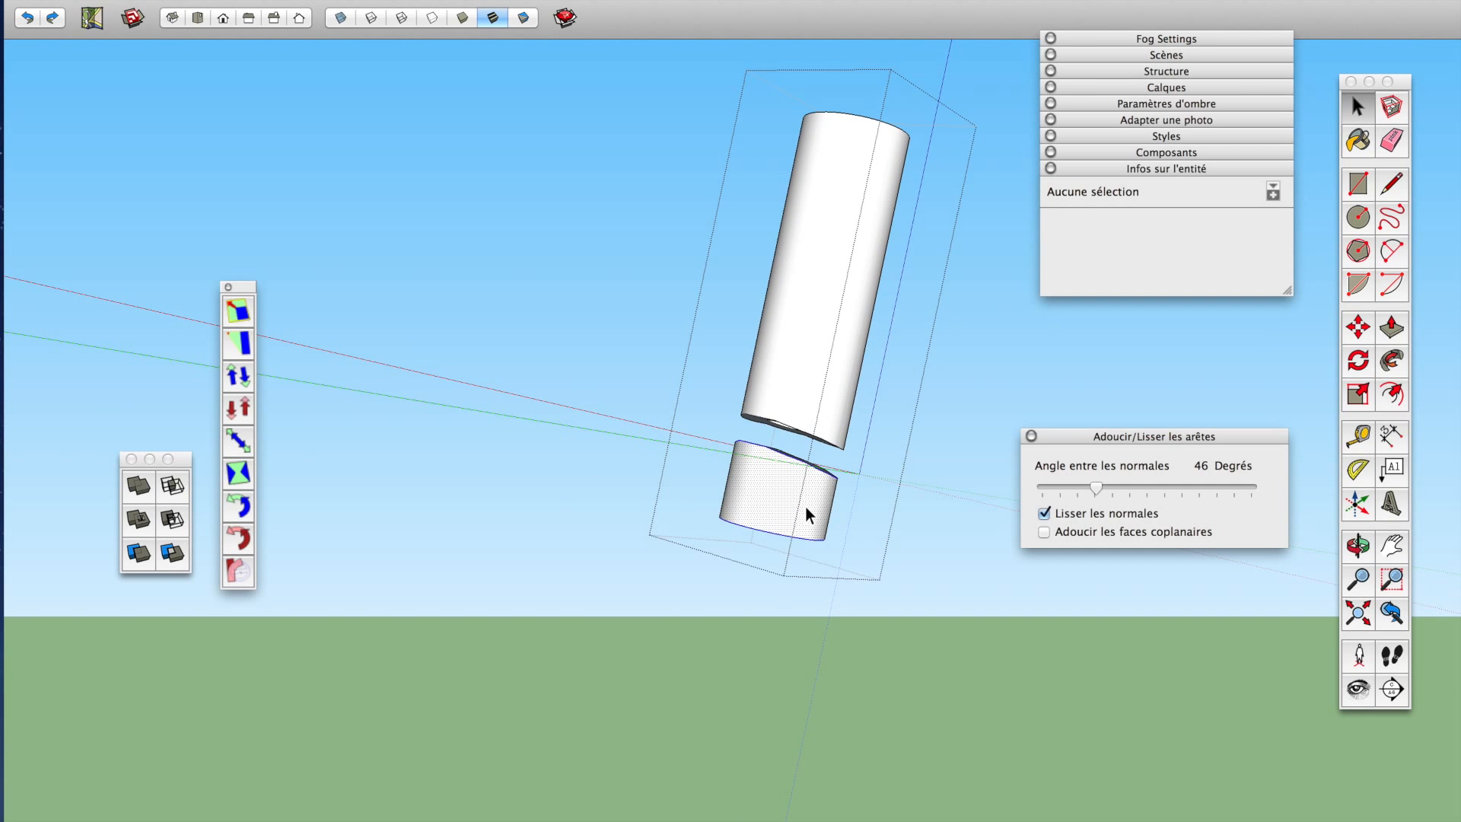
click(806, 507)
key(Delete)
middle_drag(805, 508, 710, 702)
click(721, 498)
scroll(722, 498, down, 3)
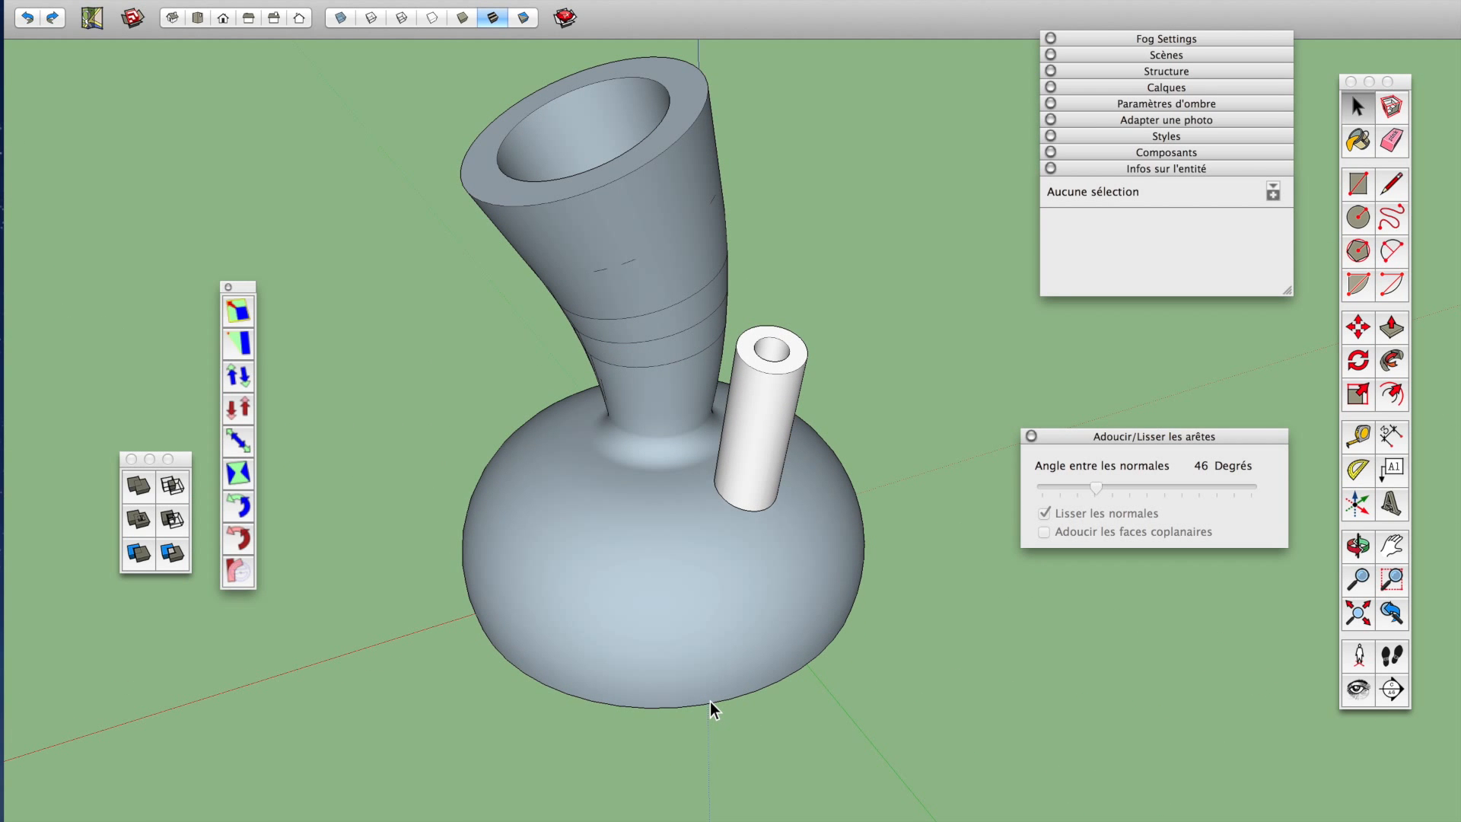
Open the vase body group and delete the cylindrical plug inside the tube hole, showing the rest of the model again
double_click(724, 656)
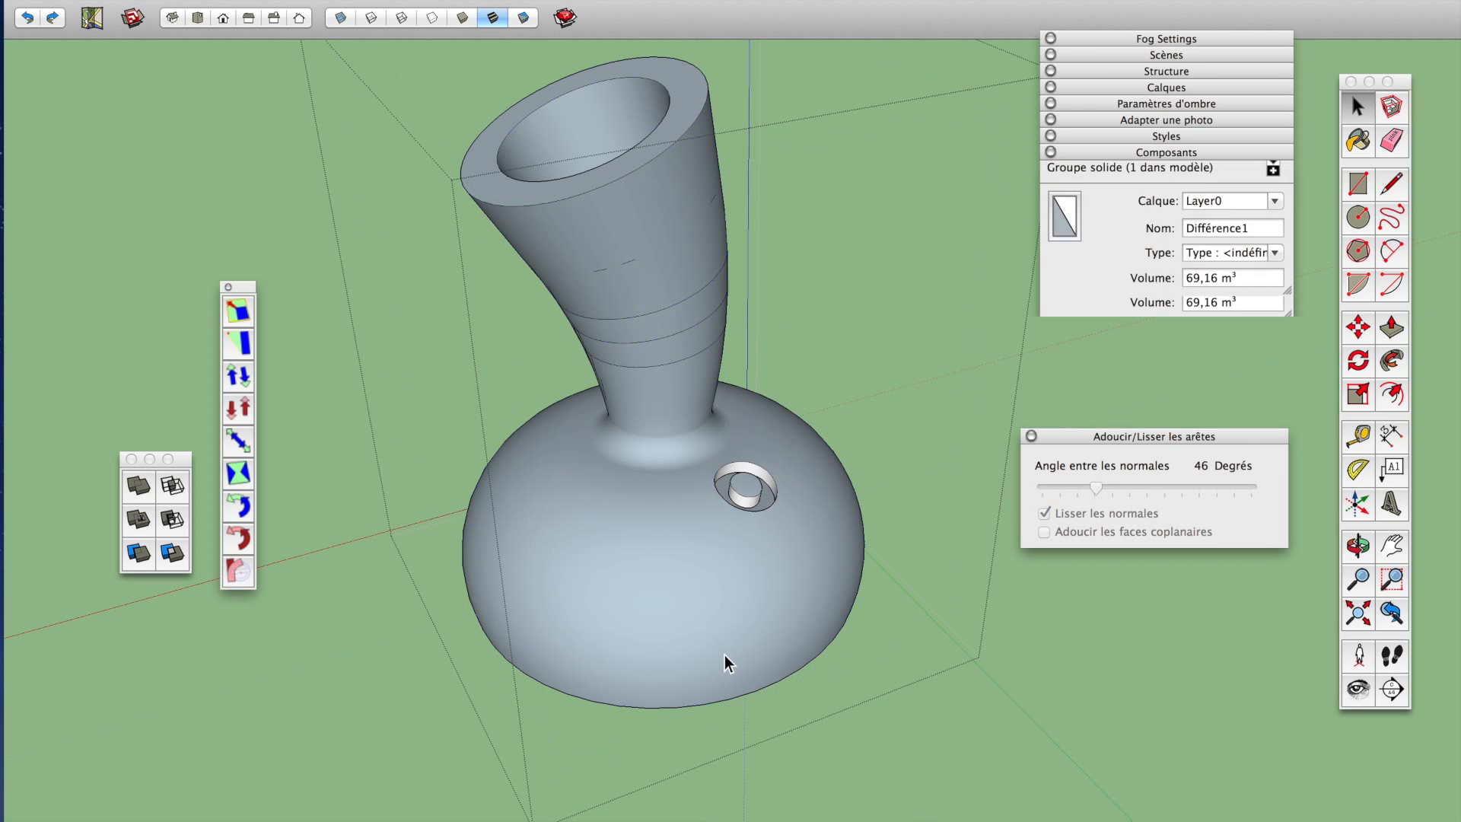
middle_drag(723, 603, 707, 677)
scroll(755, 502, up, 5)
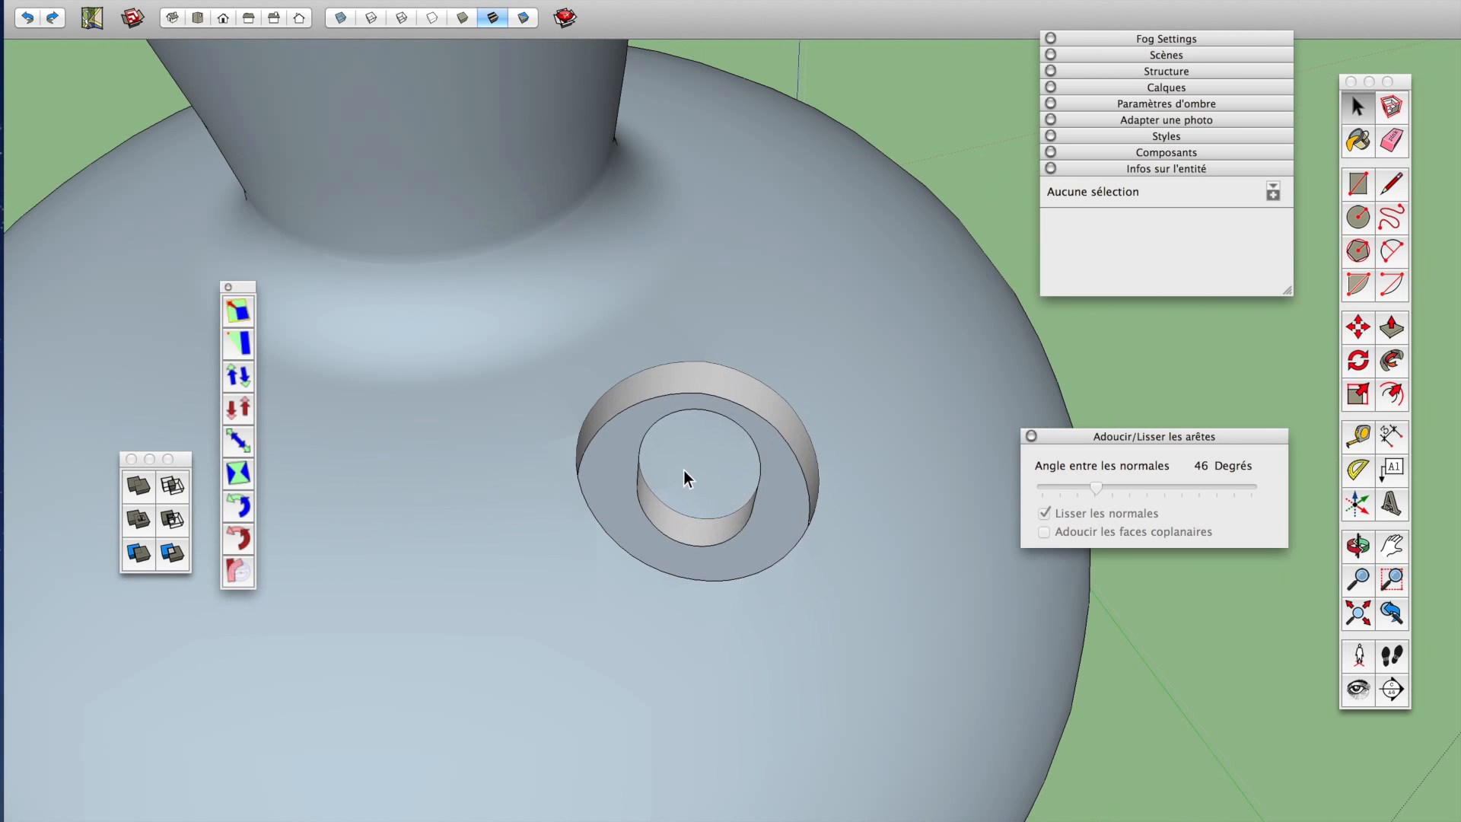
triple_click(684, 469)
key(Delete)
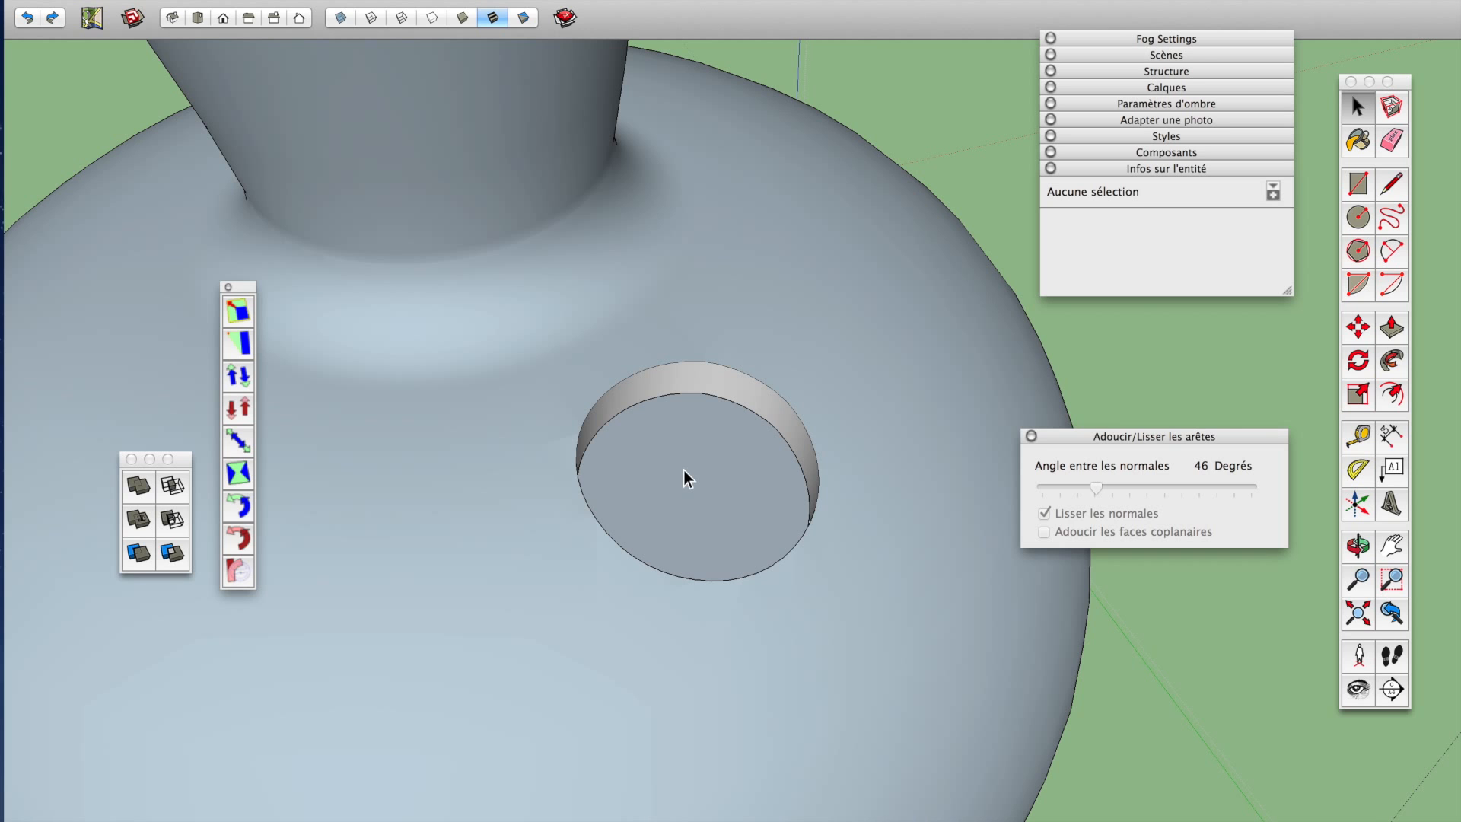
middle_drag(684, 472, 678, 427)
key(h)
scroll(688, 476, down, 5)
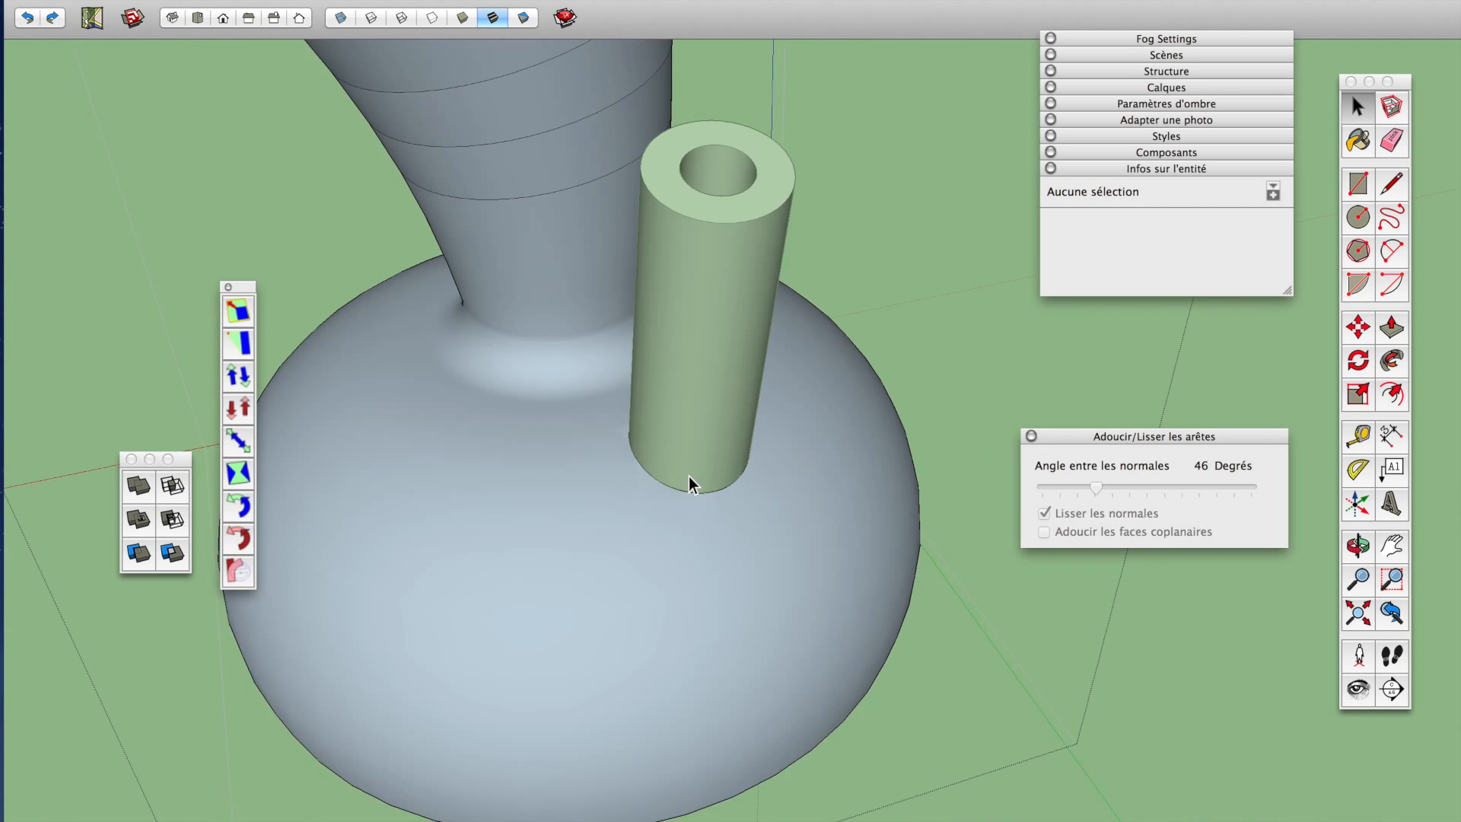
scroll(687, 476, down, 5)
Try moving the tube piece aside to check the opening in the vase's shoulder
click(695, 458)
key(m)
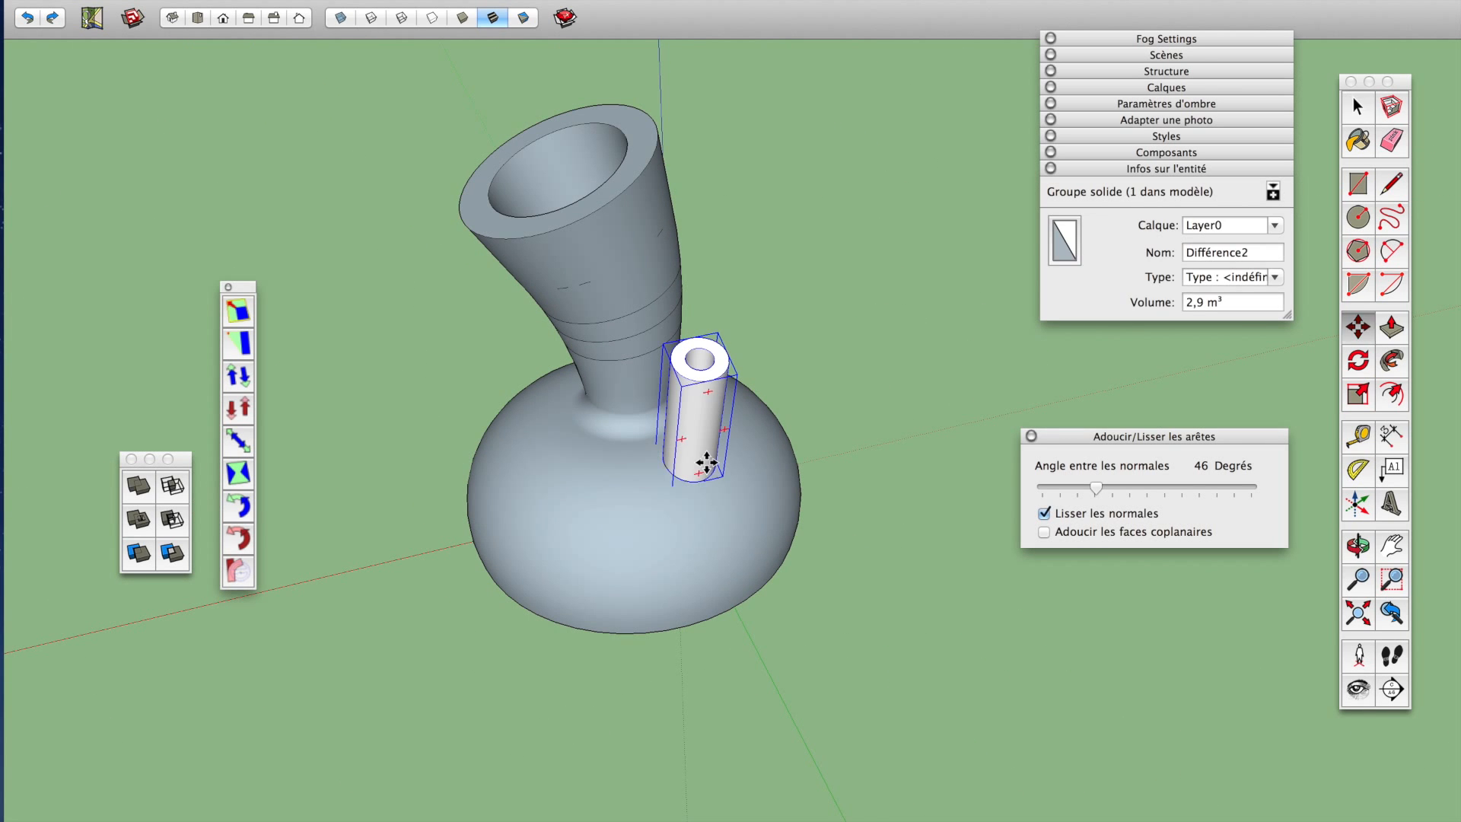
drag(706, 462, 917, 478)
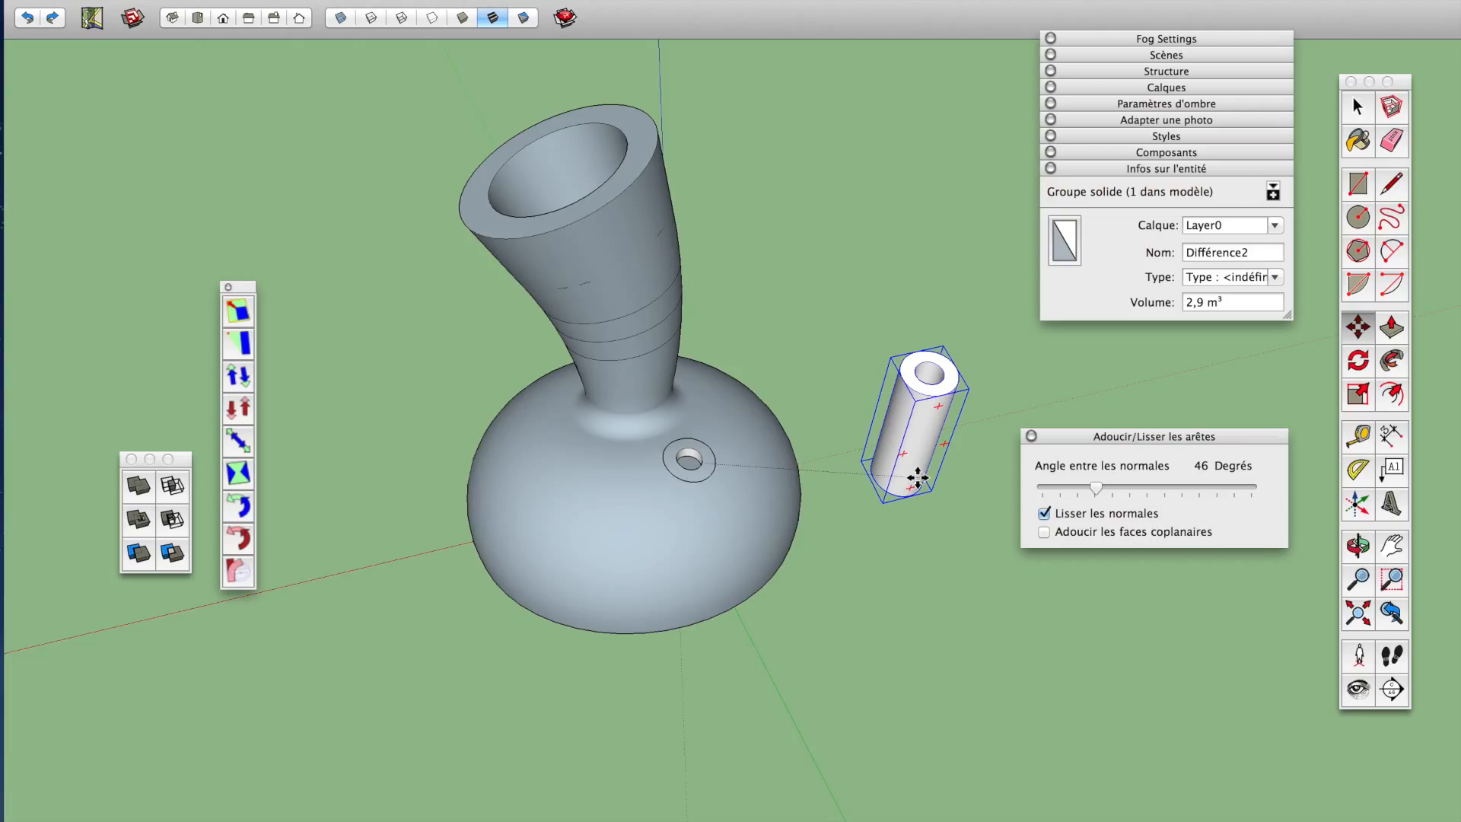
key(Escape)
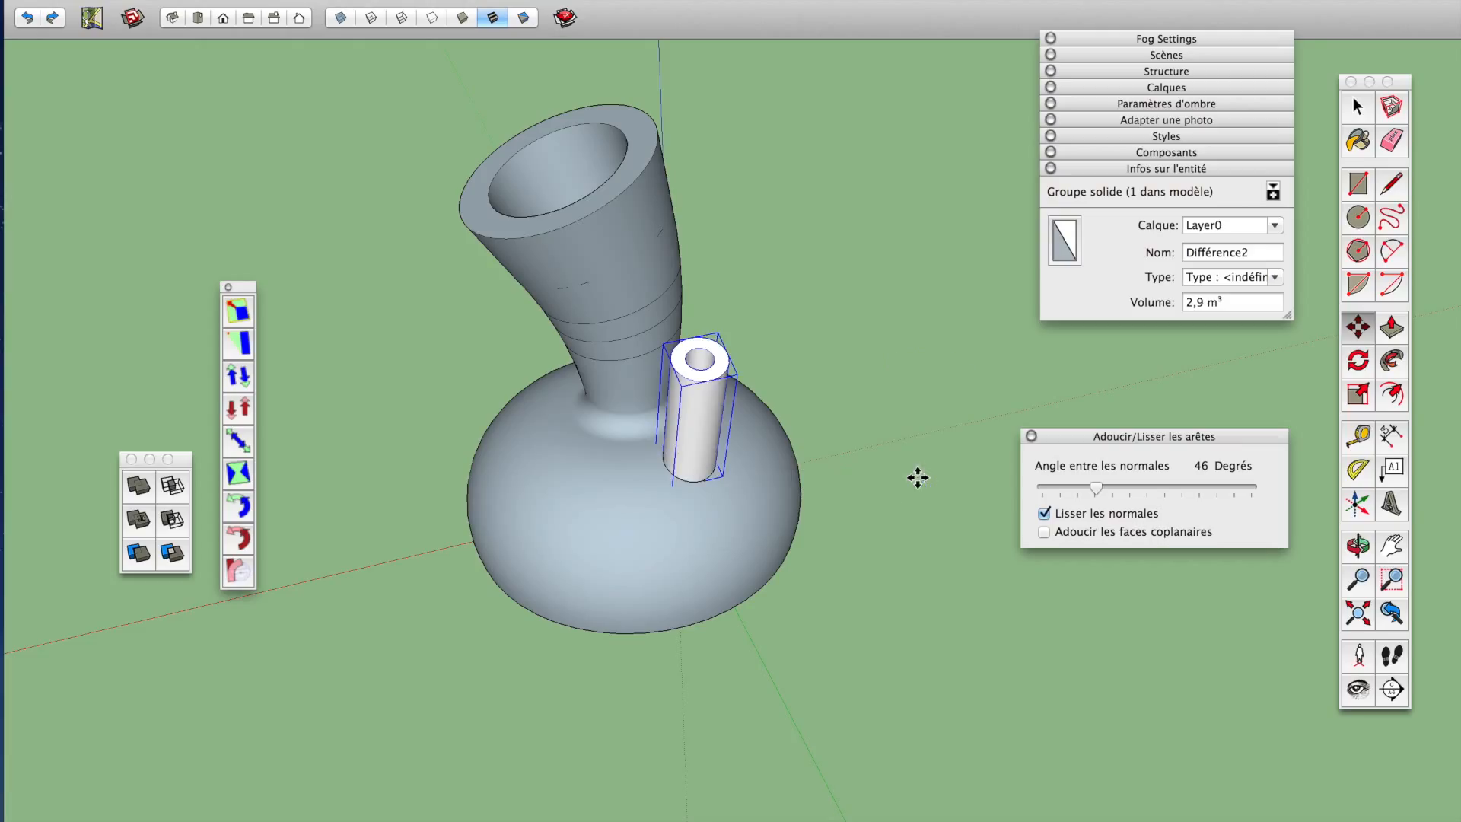
Select the vase body, the tube piece and their overlap piece, and merge them into one solid with Outer Shell
key(space)
scroll(758, 549, up, 1)
shift+click(591, 396)
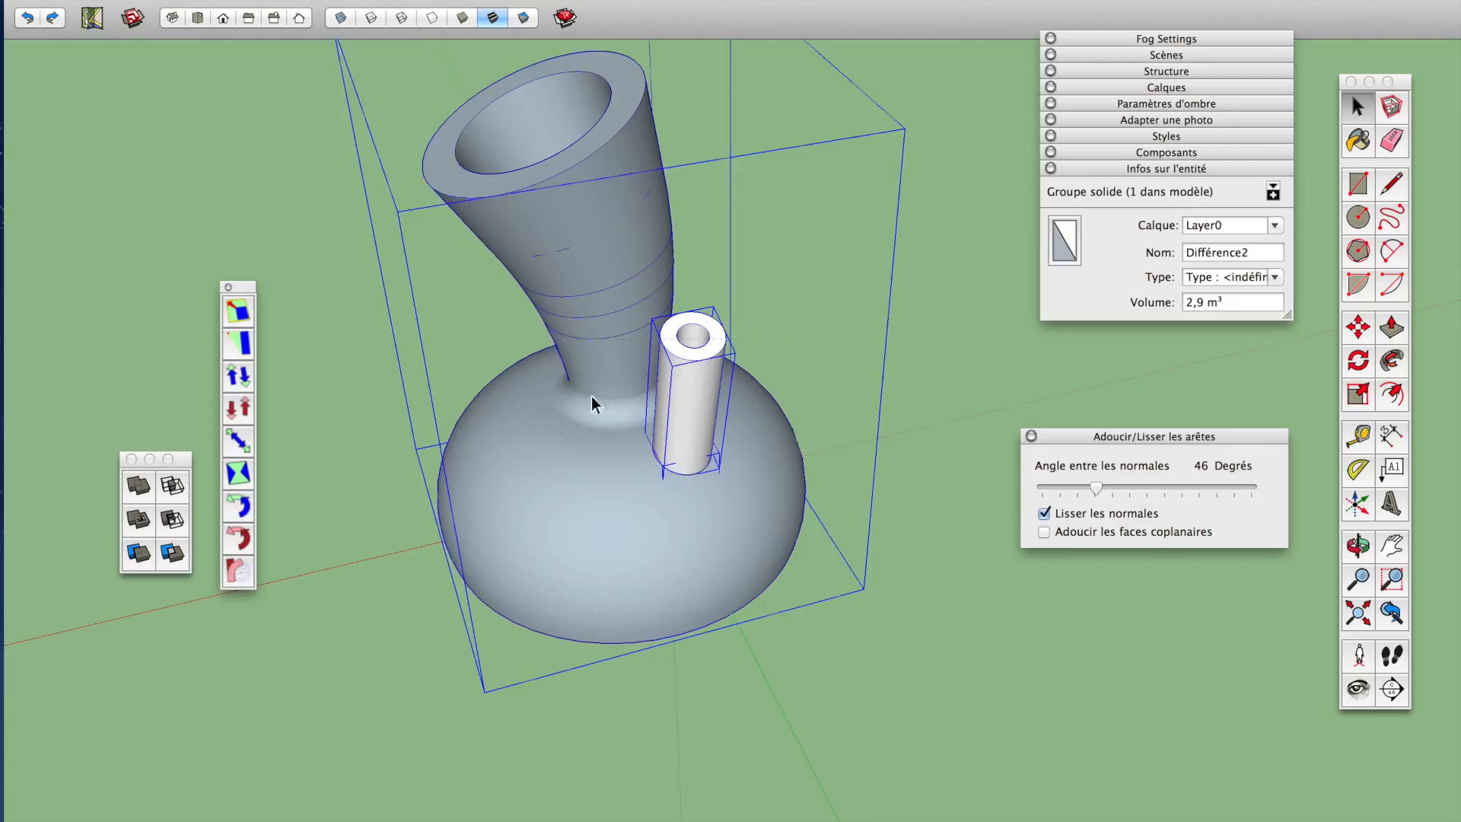
middle_drag(708, 468, 875, 794)
drag(872, 793, 677, 488)
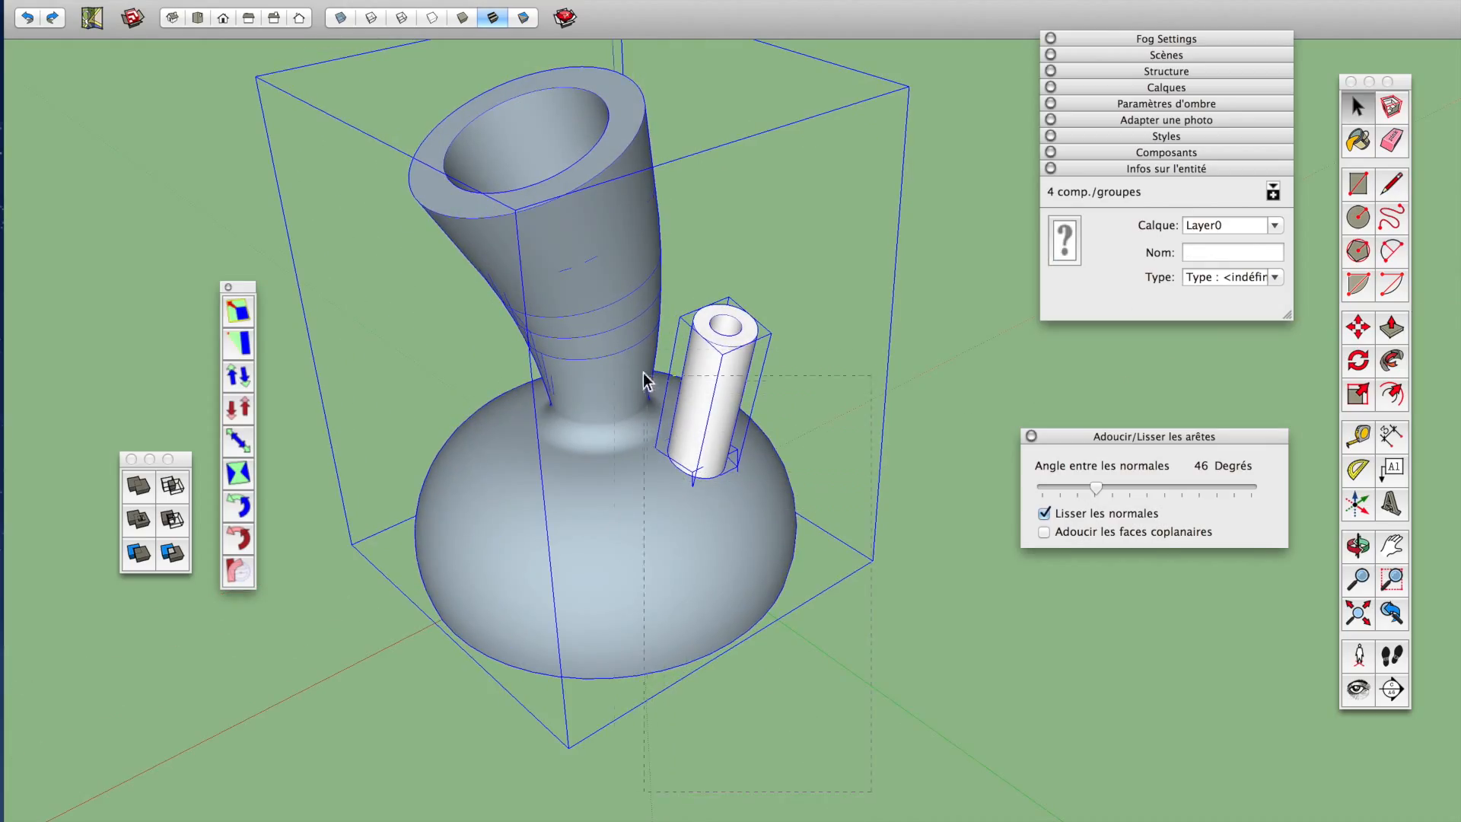
click(372, 18)
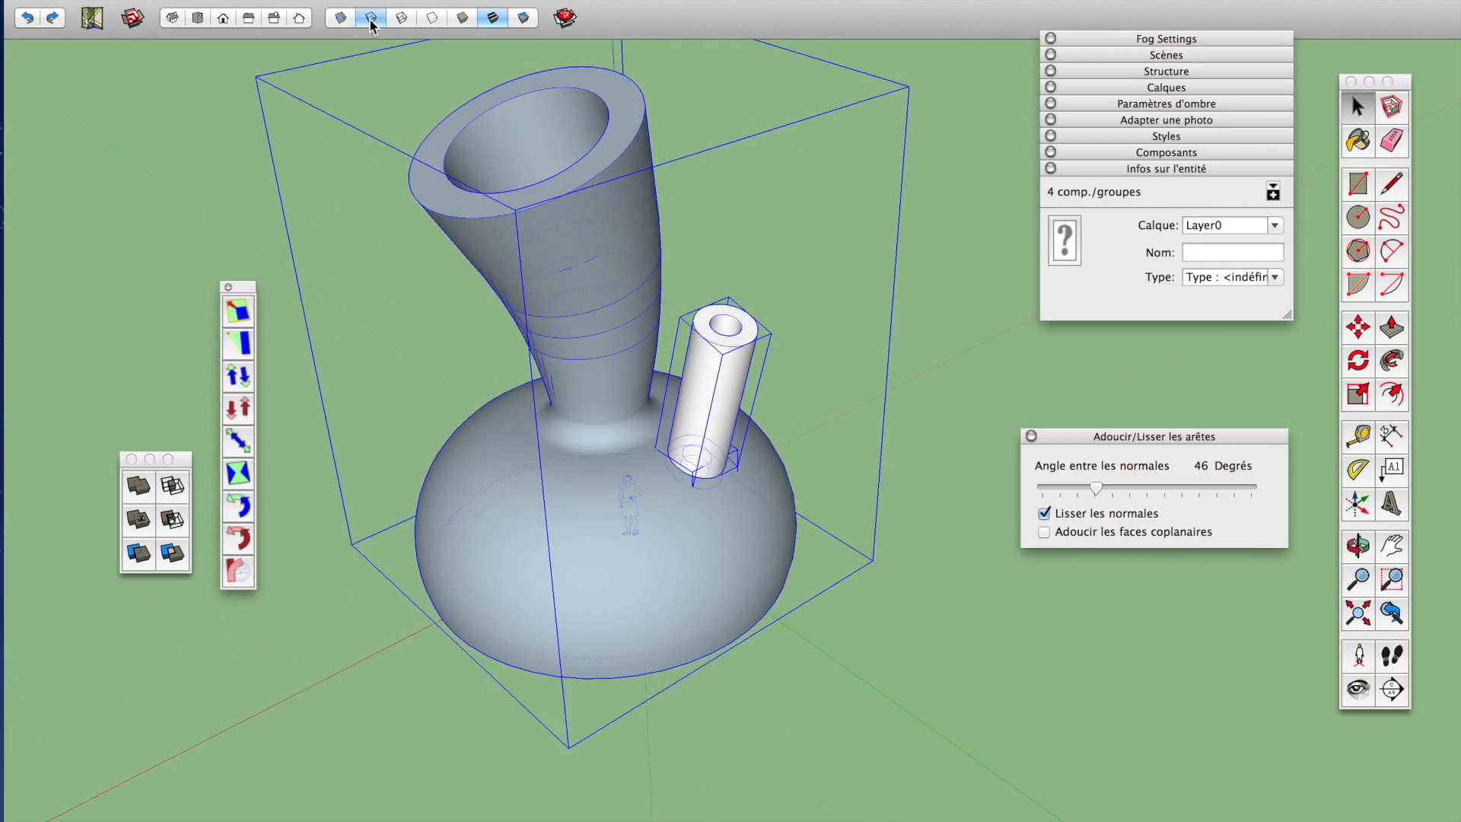
click(371, 18)
drag(719, 419, 734, 493)
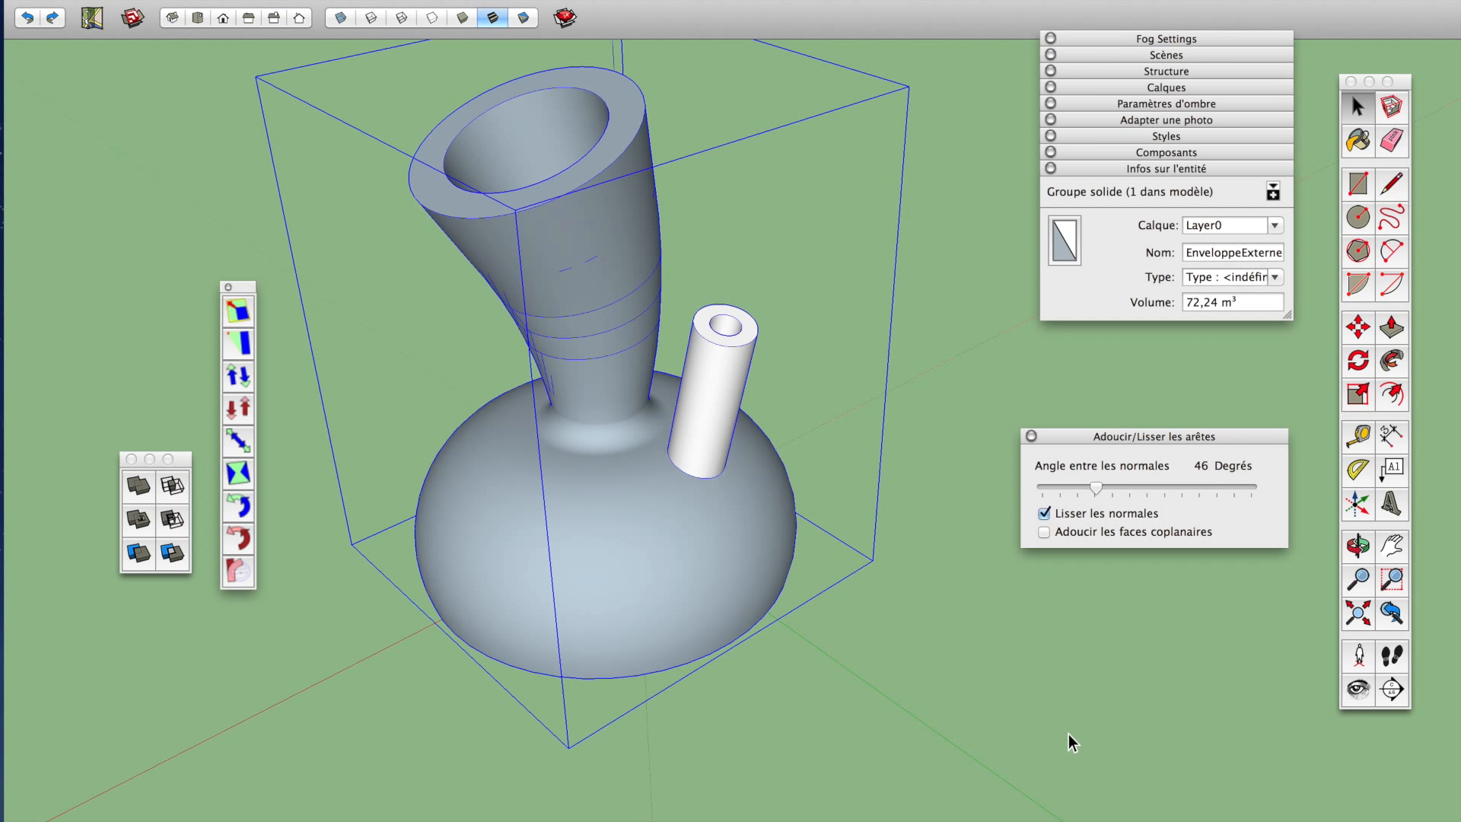
middle_drag(774, 688, 558, 599)
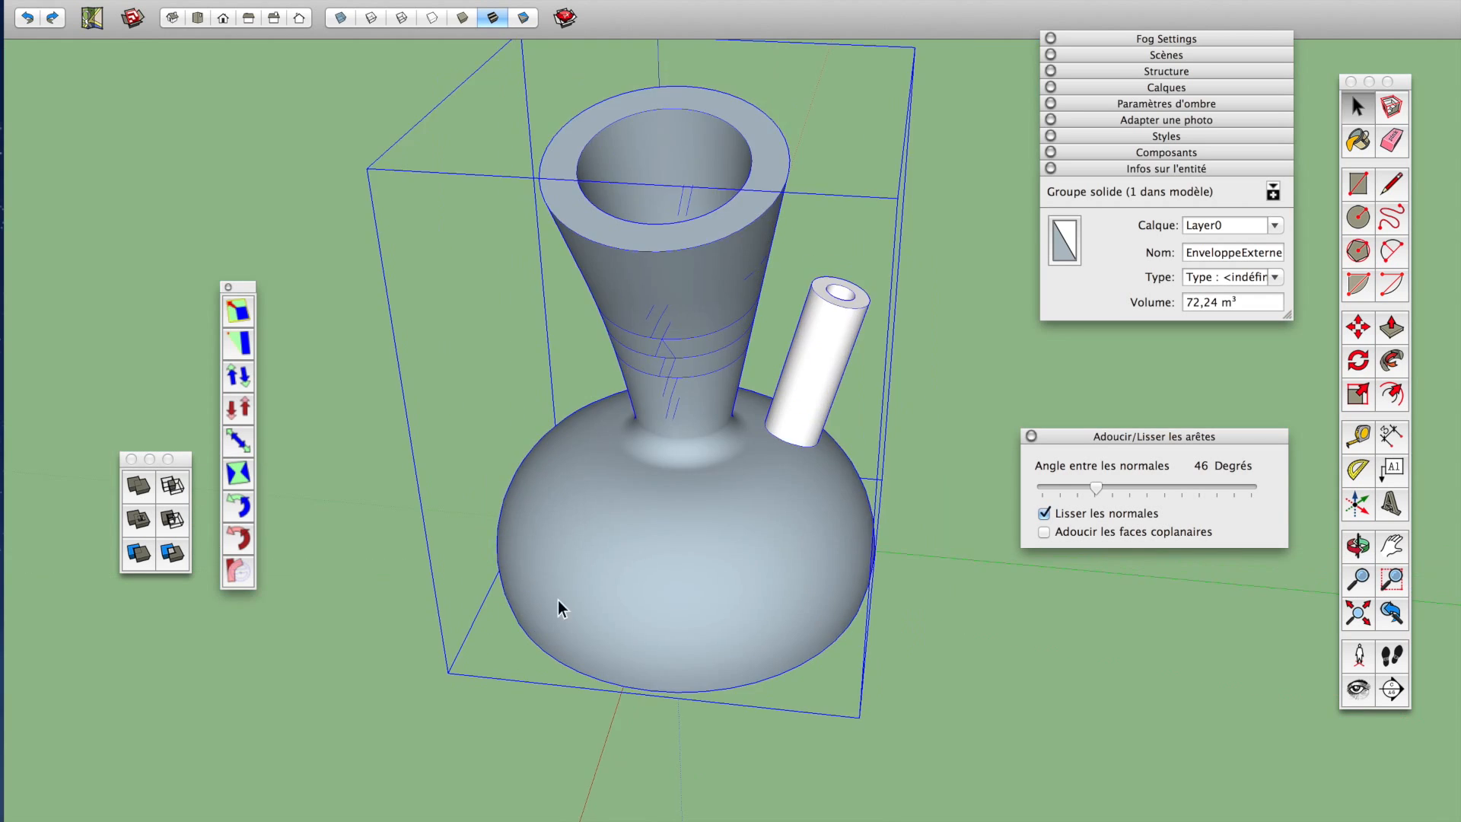
Move the vase away from the origin and remove the Sophie figure standing there
scroll(550, 597, down, 5)
key(m)
drag(594, 619, 808, 694)
key(space)
click(620, 551)
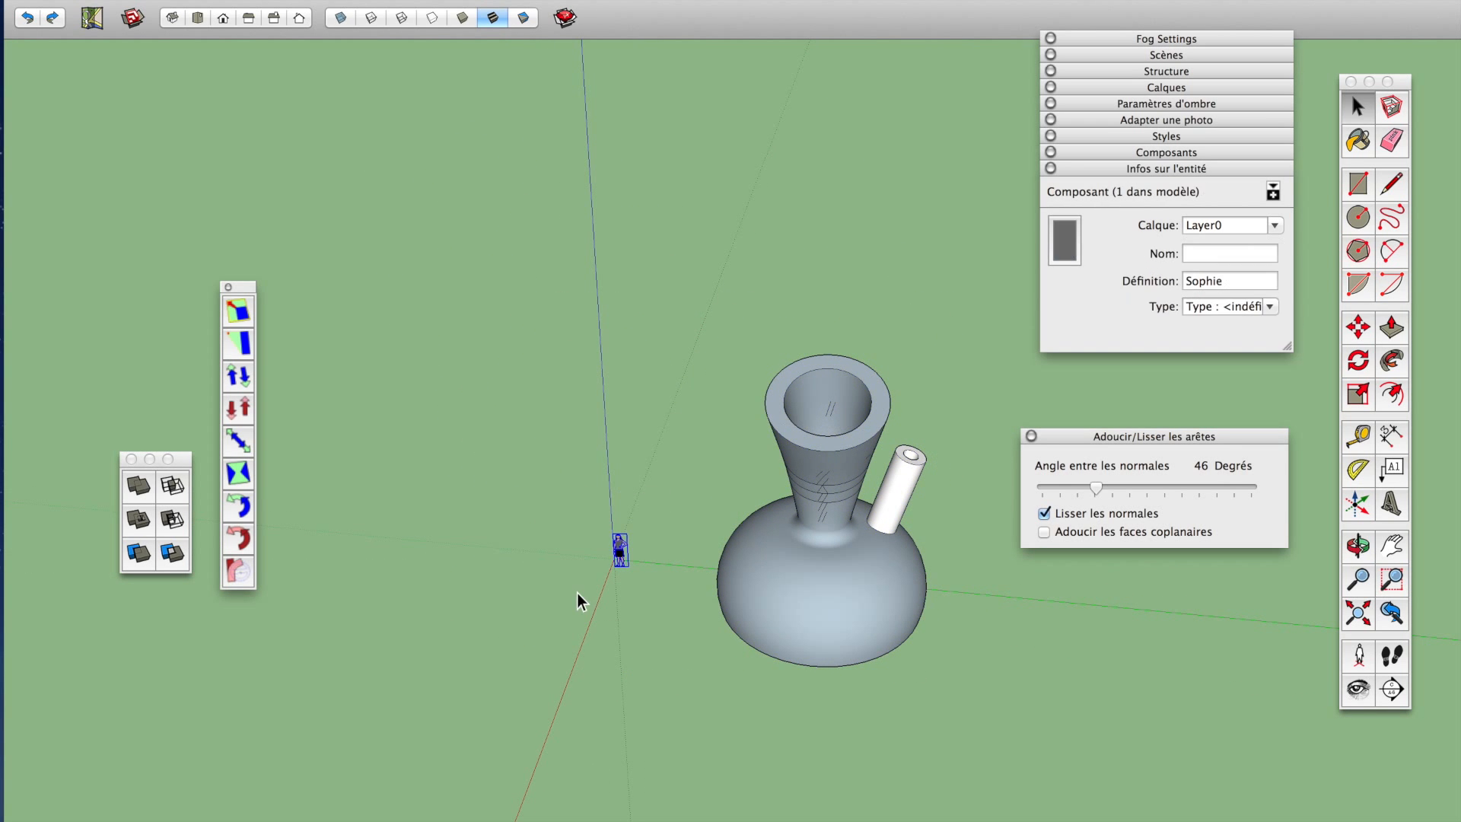
Open the vase group, reverse the faces of its outer surface, and orient all the other faces to match
key(o)
middle_drag(882, 560, 799, 643)
triple_click(792, 633)
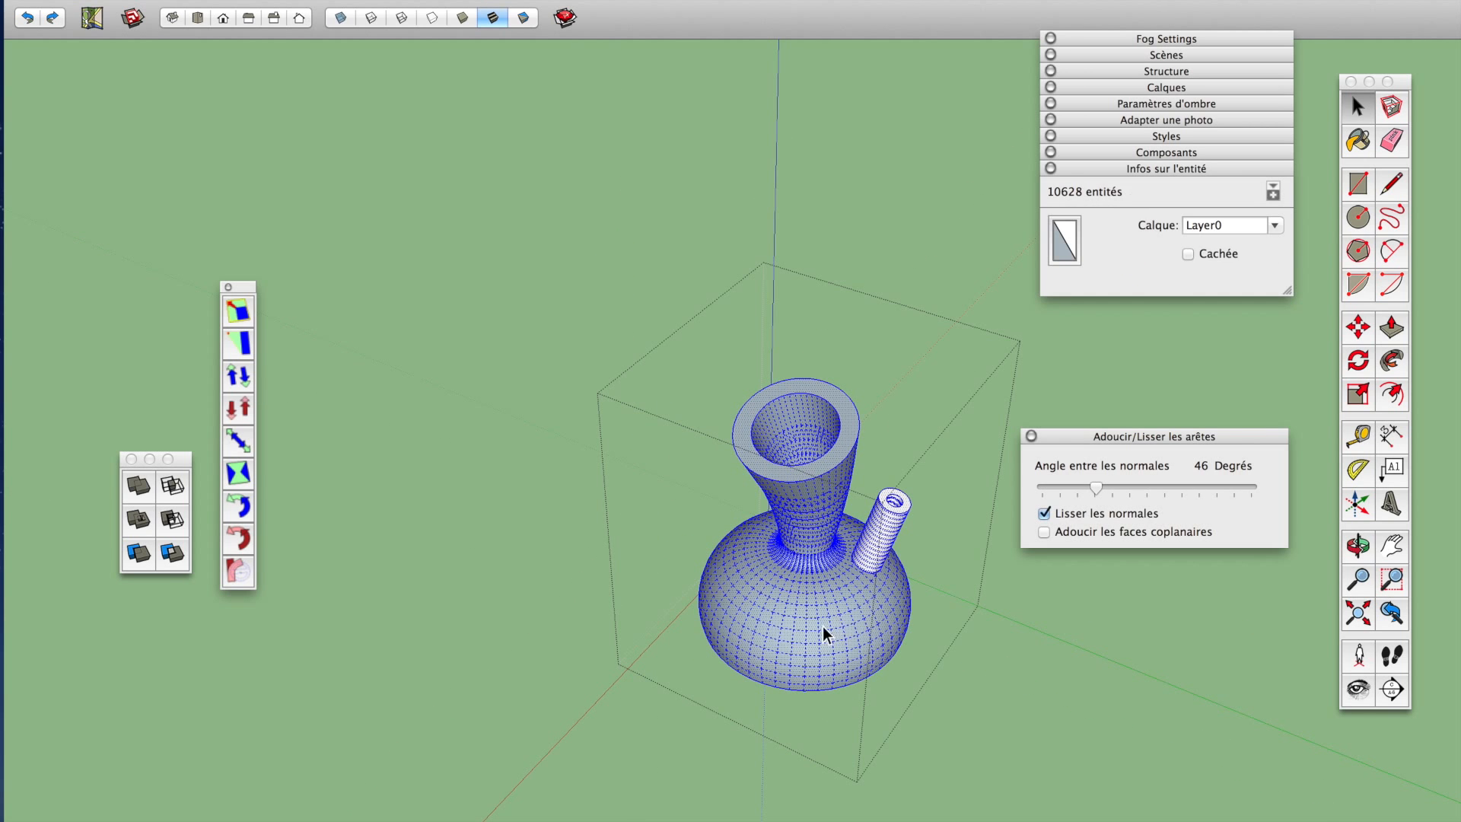
click(808, 627)
right_click(806, 624)
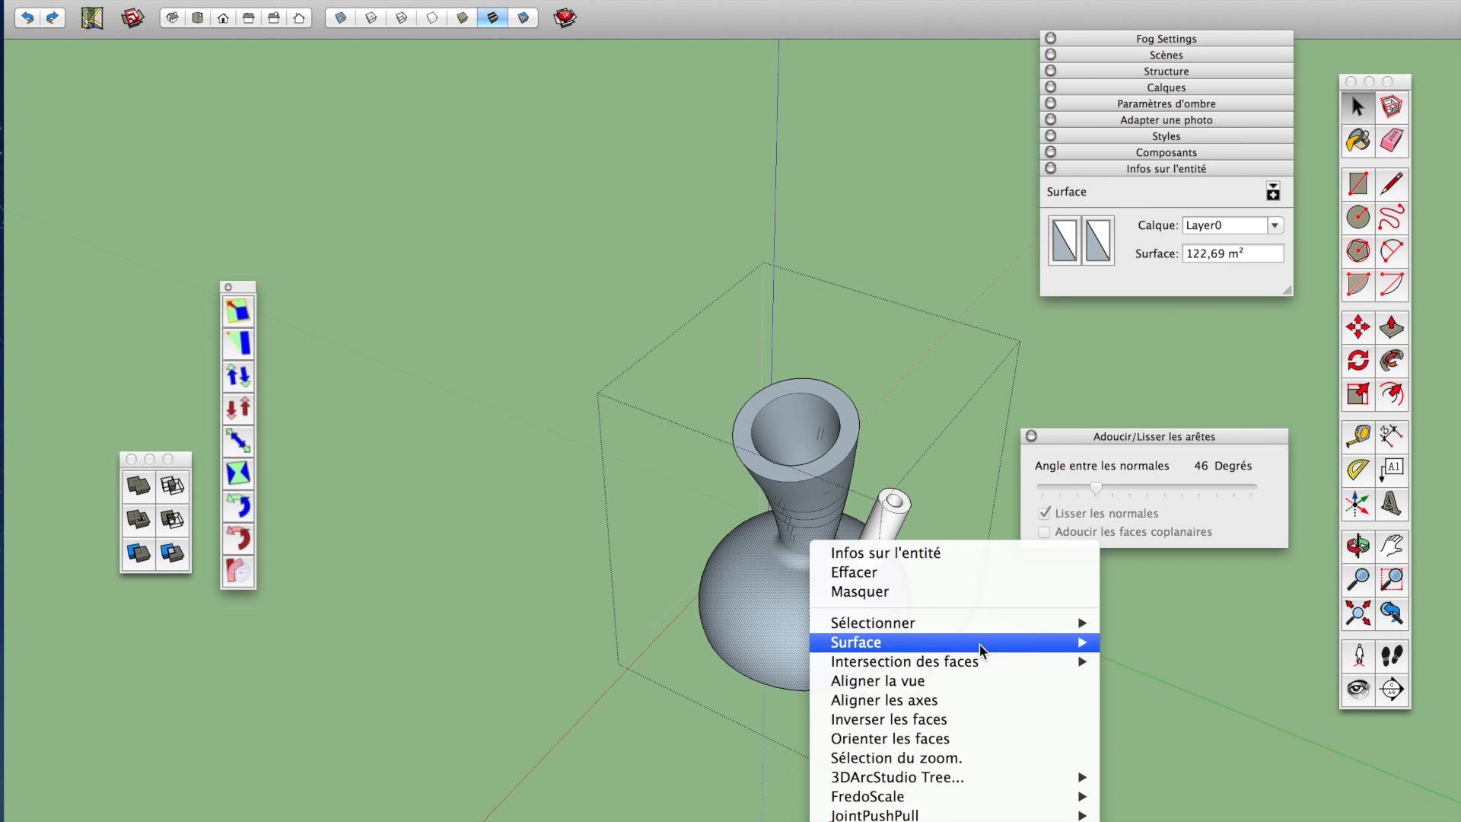
click(944, 715)
right_click(785, 595)
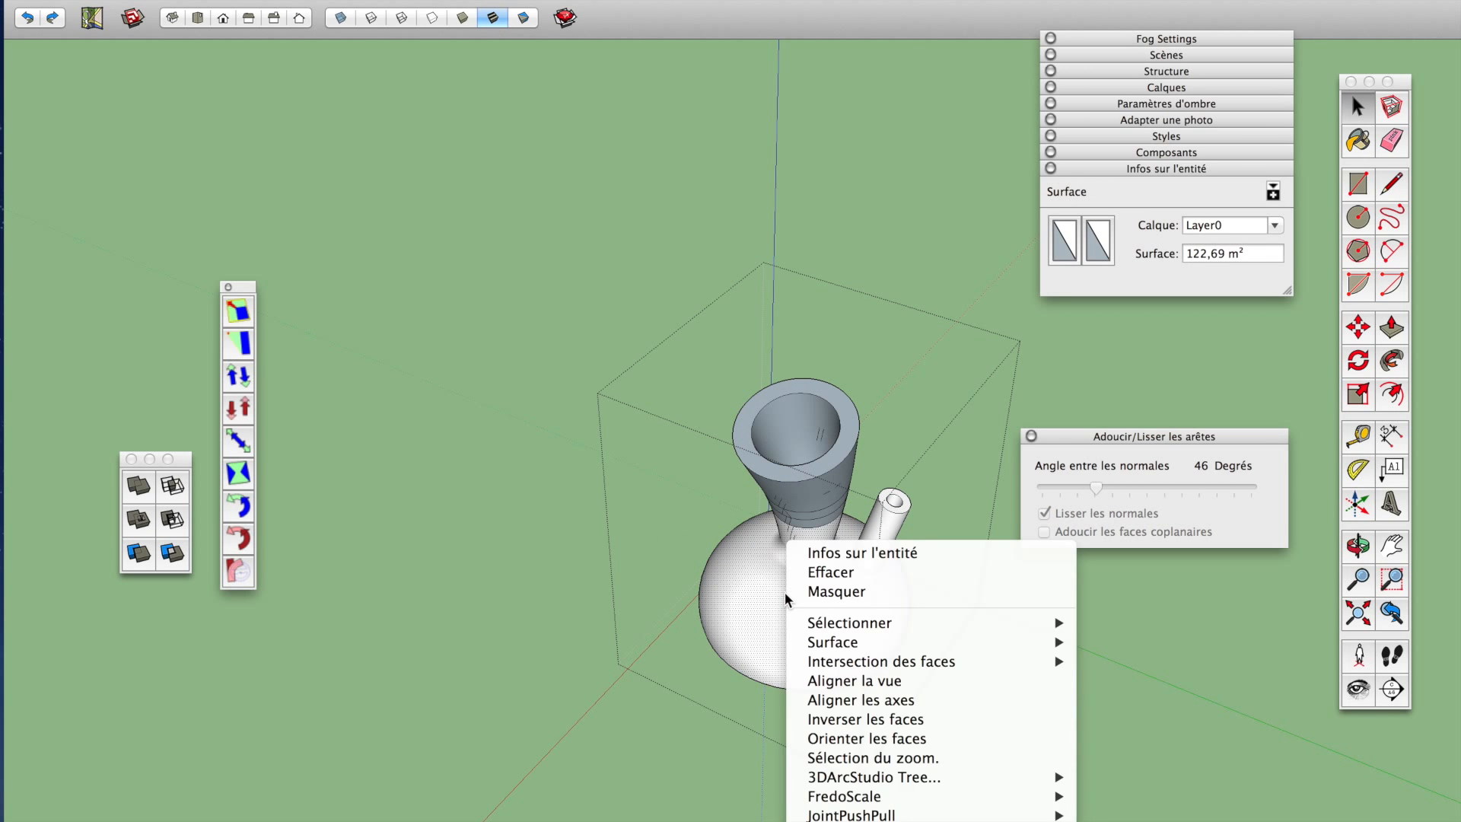
click(952, 738)
Examine the vase's face orientation from several sides
middle_drag(952, 742, 908, 725)
scroll(851, 668, up, 5)
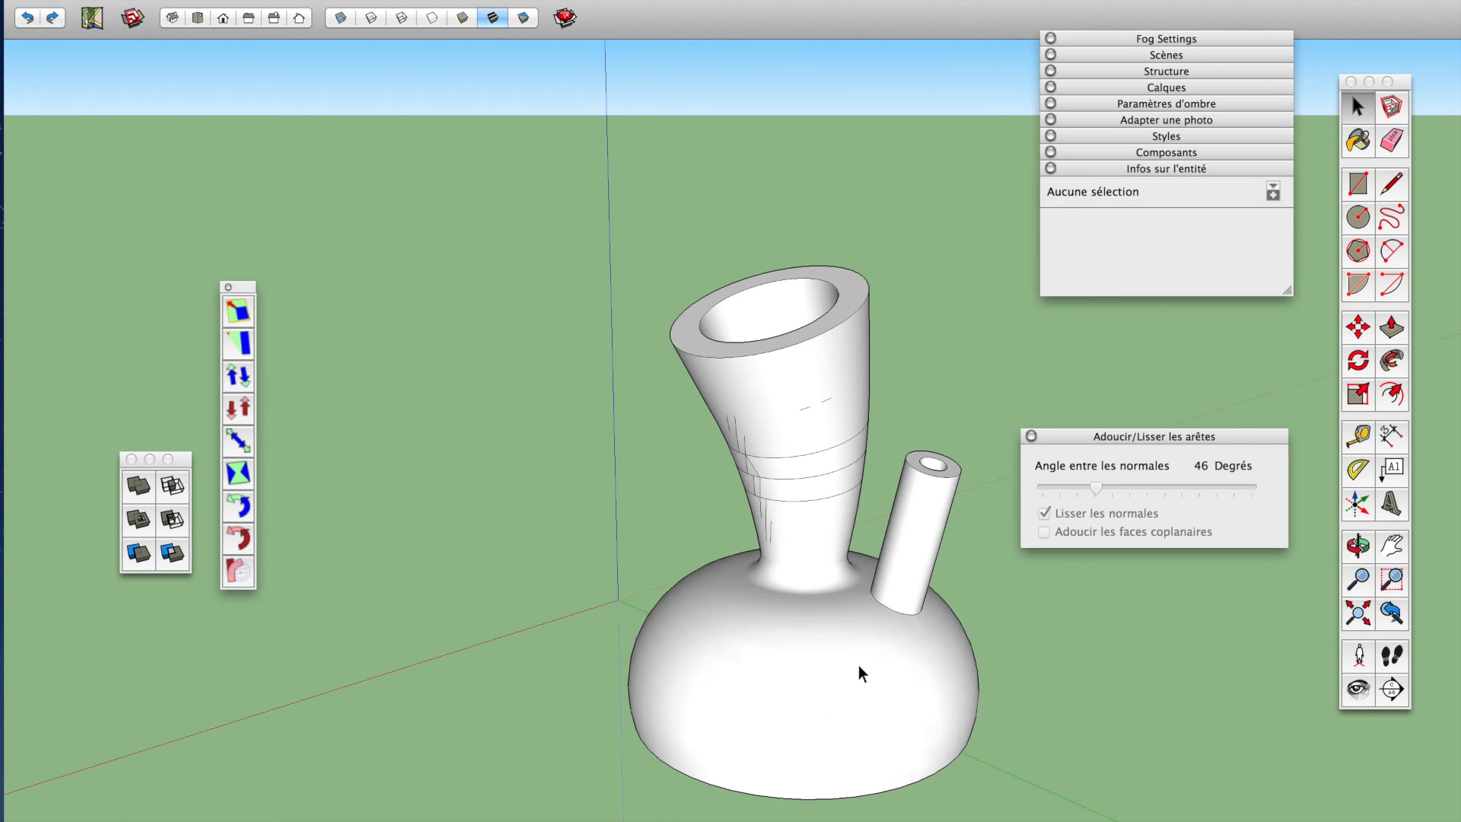
middle_drag(861, 672, 1103, 655)
scroll(533, 566, down, 6)
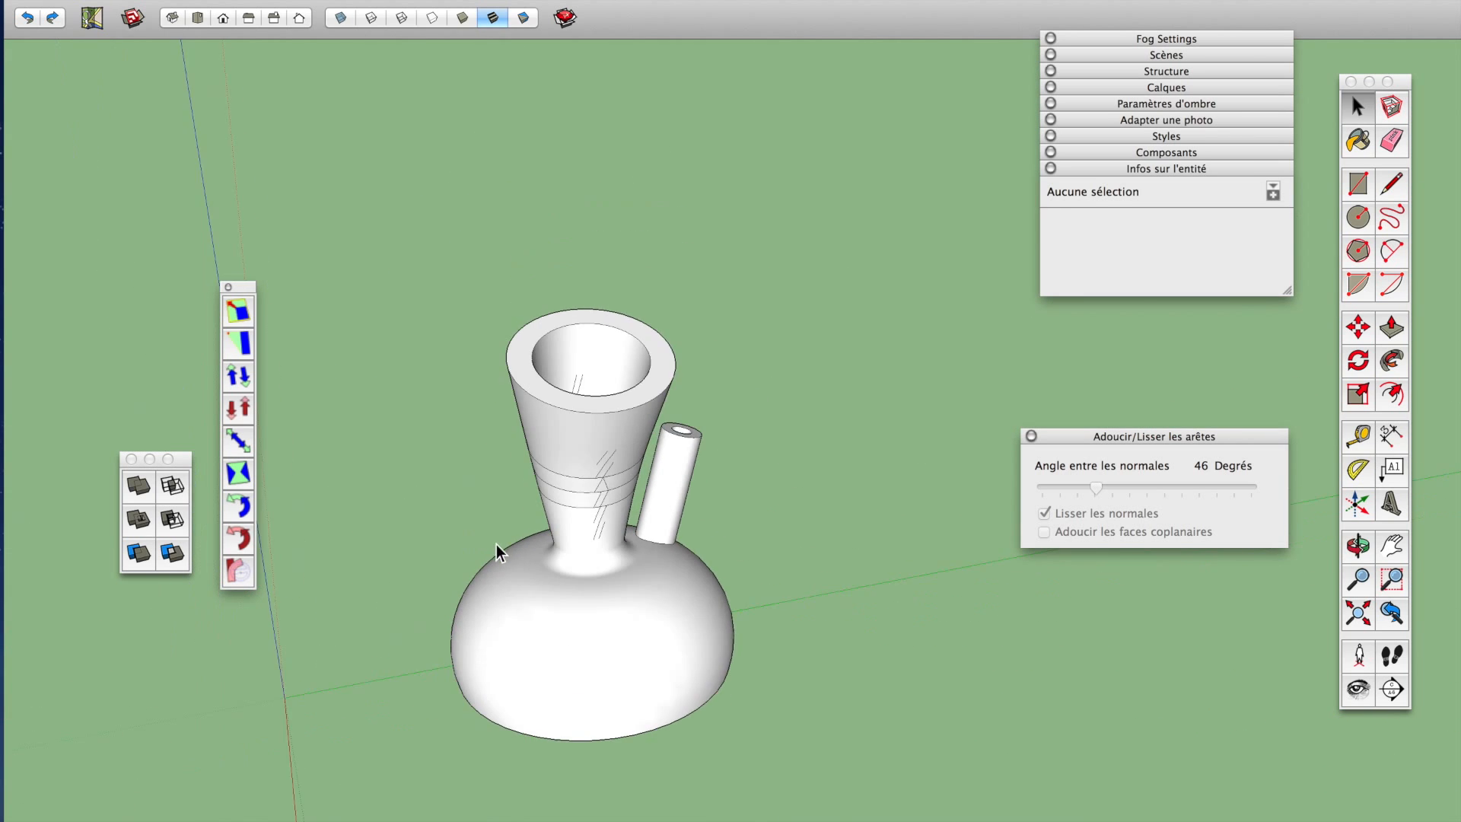
shift+middle_drag(552, 596, 1002, 624)
key(space)
scroll(801, 595, up, 4)
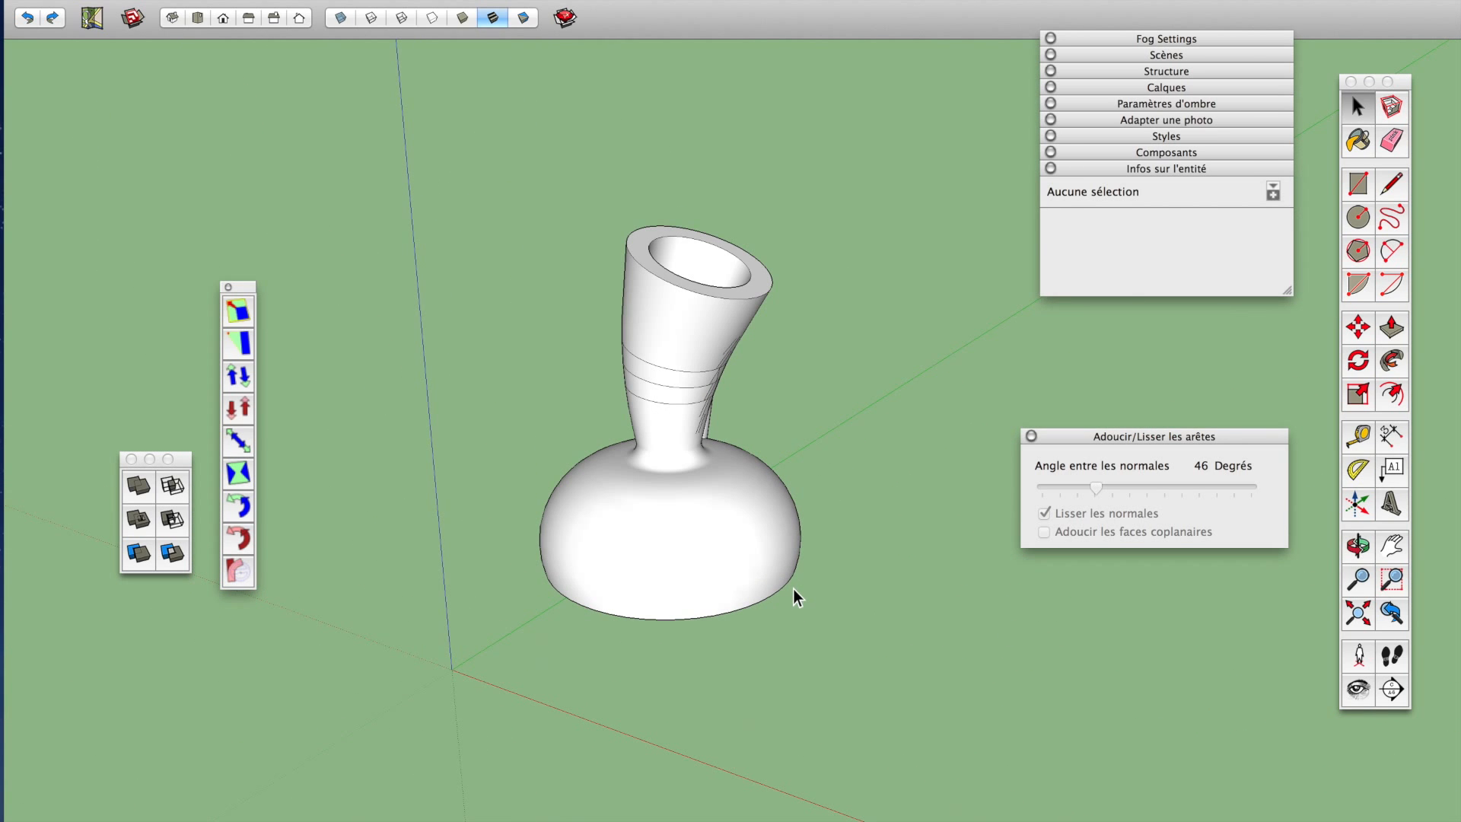
Save the model to the Desktop as Bang
key(super+s)
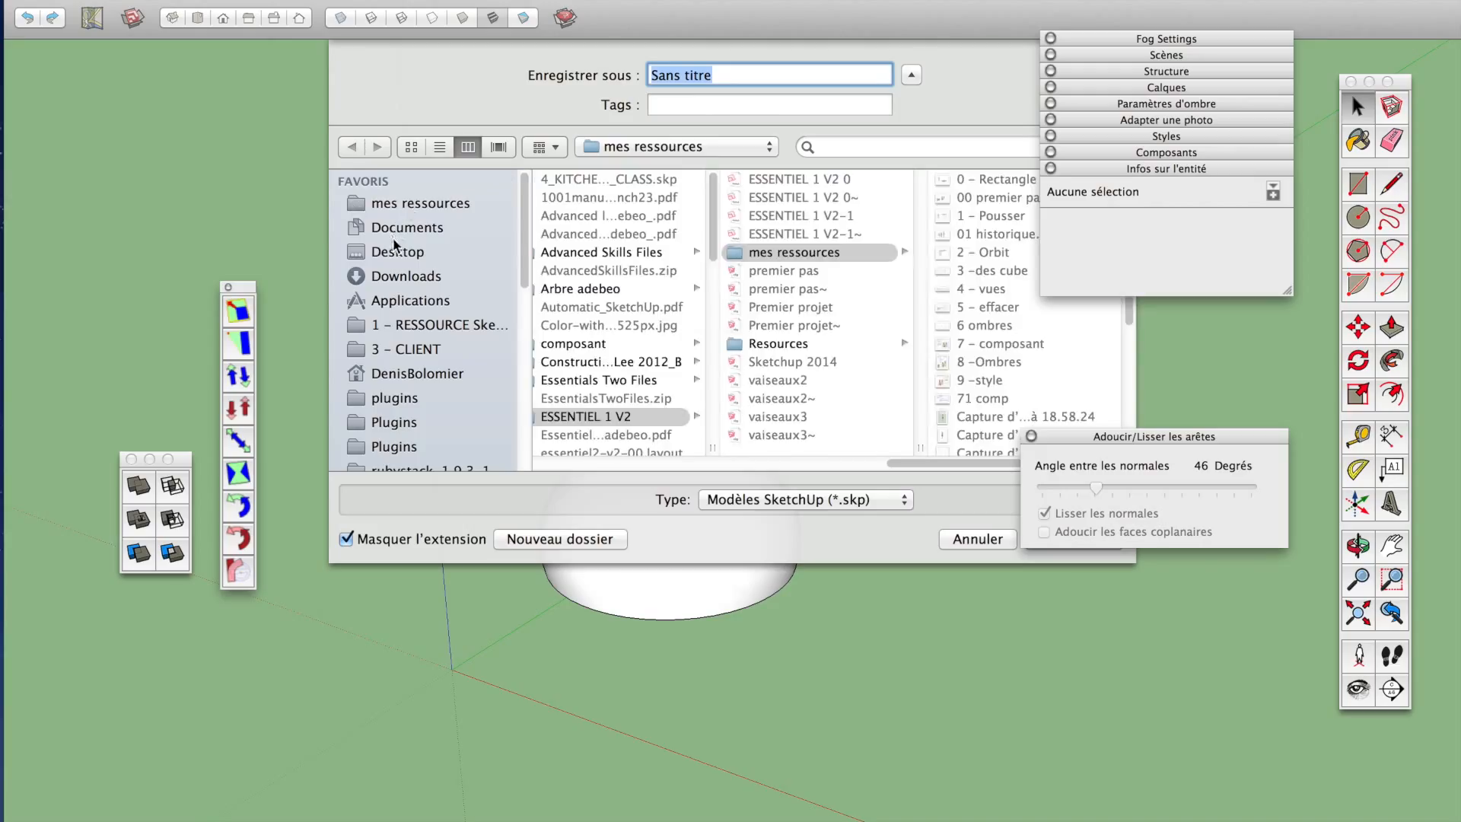
click(408, 253)
text(Ba)
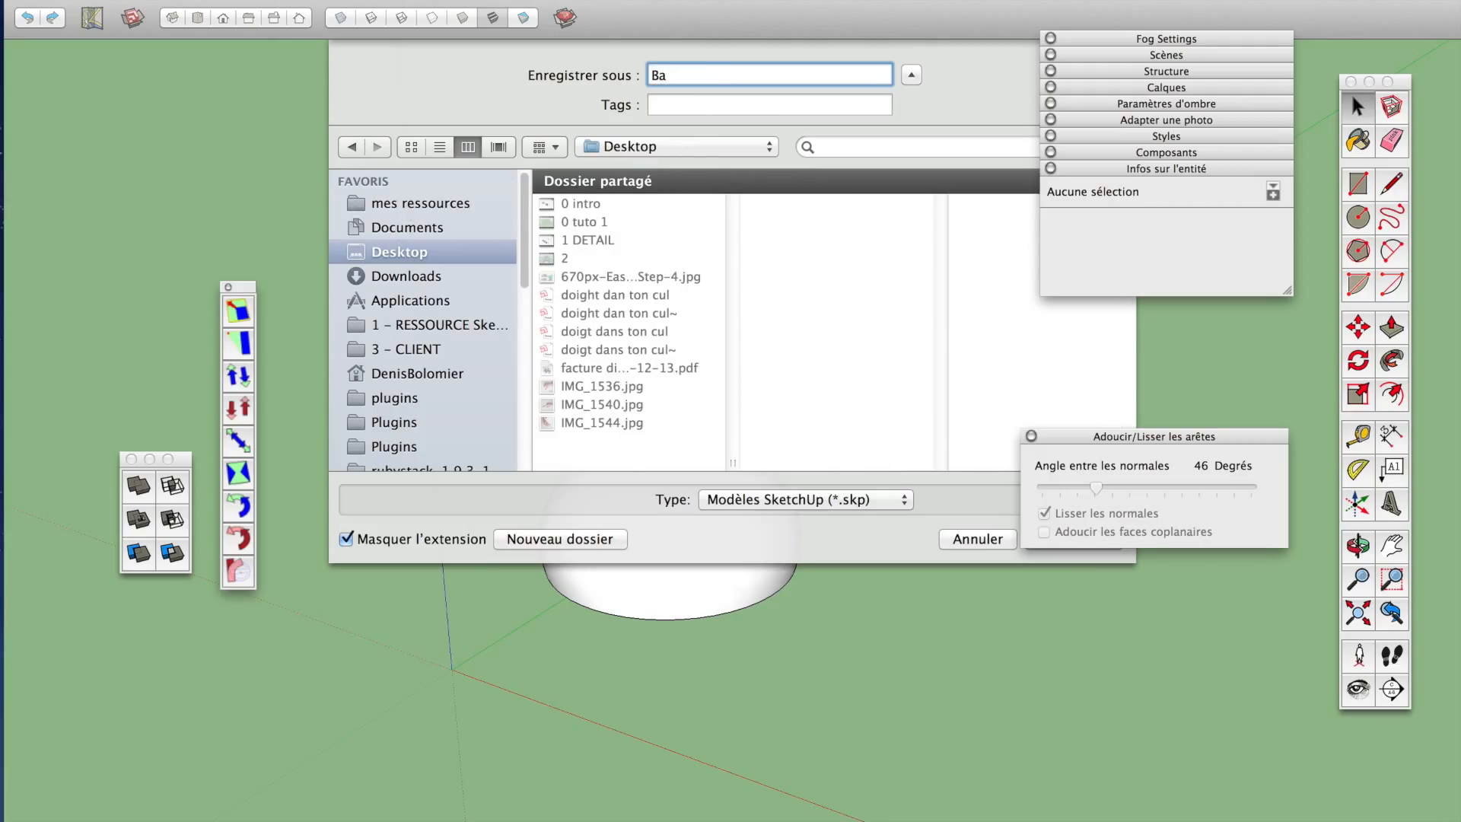
text(nk)
key(BackSpace)
text(g)
key(Return)
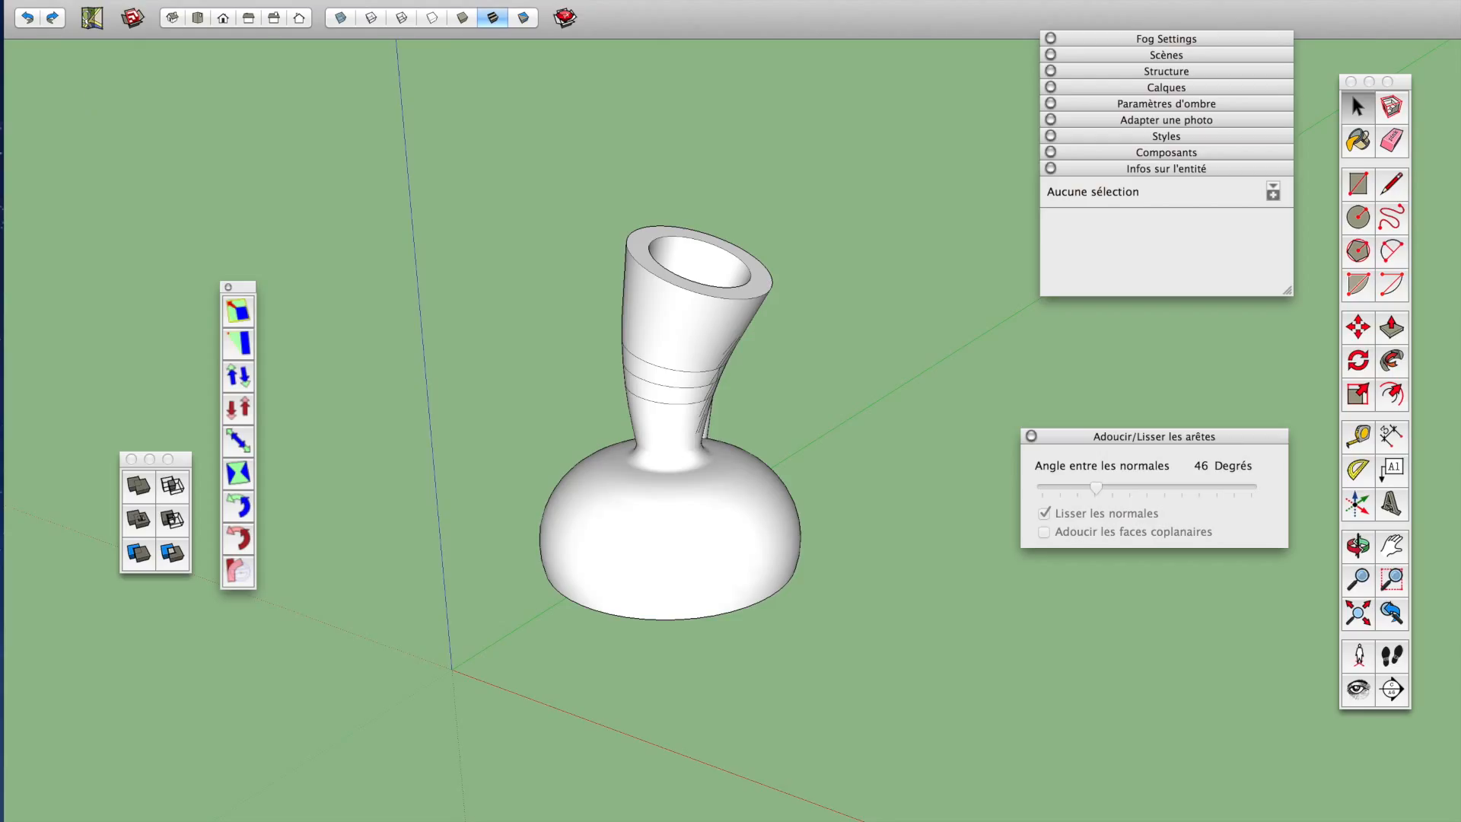
Check the list of installed extensions in the SketchUp preferences for an STL exporter
click(159, 0)
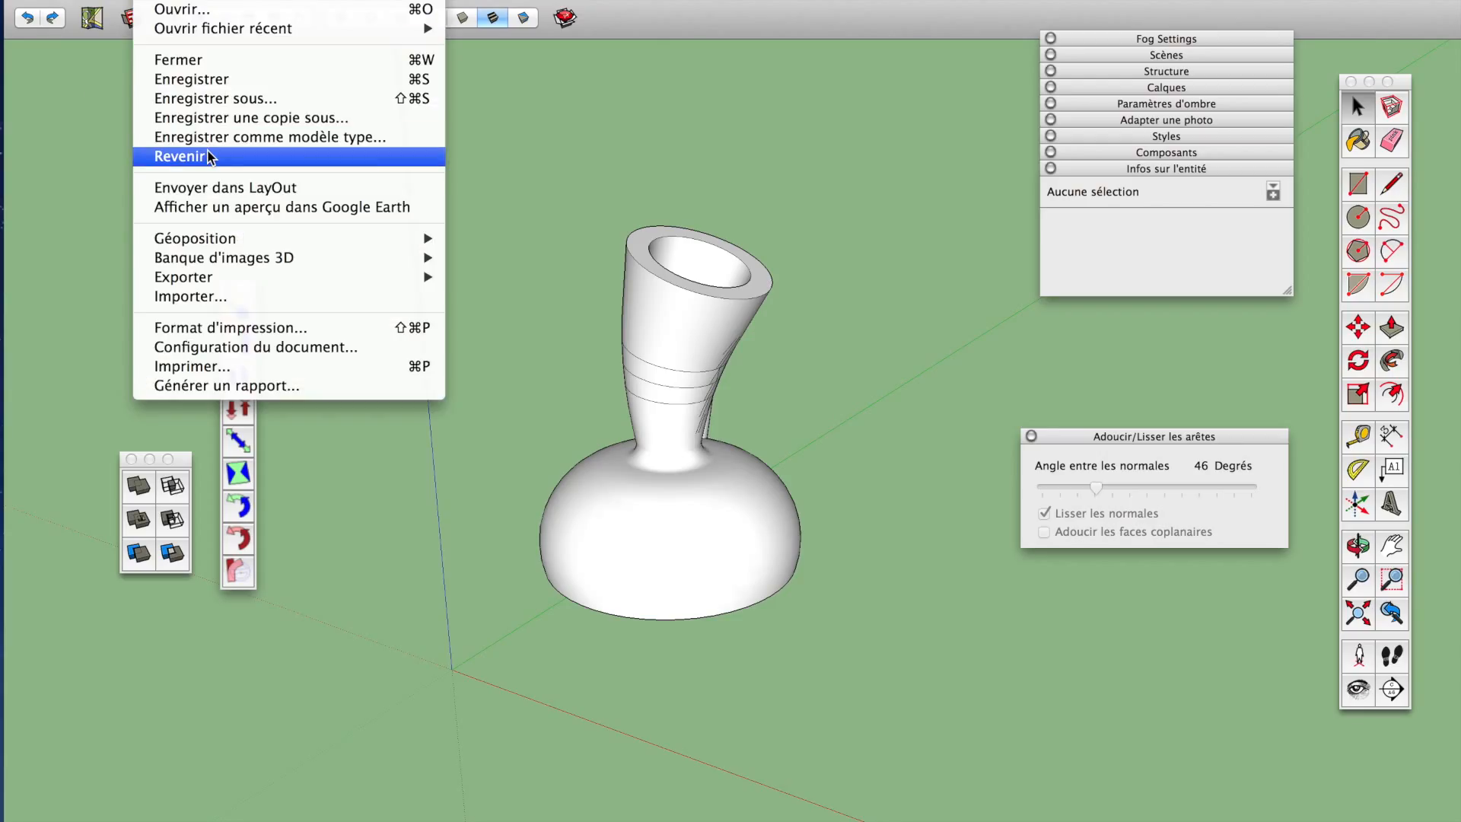
mouse_move(76, 0)
click(125, 21)
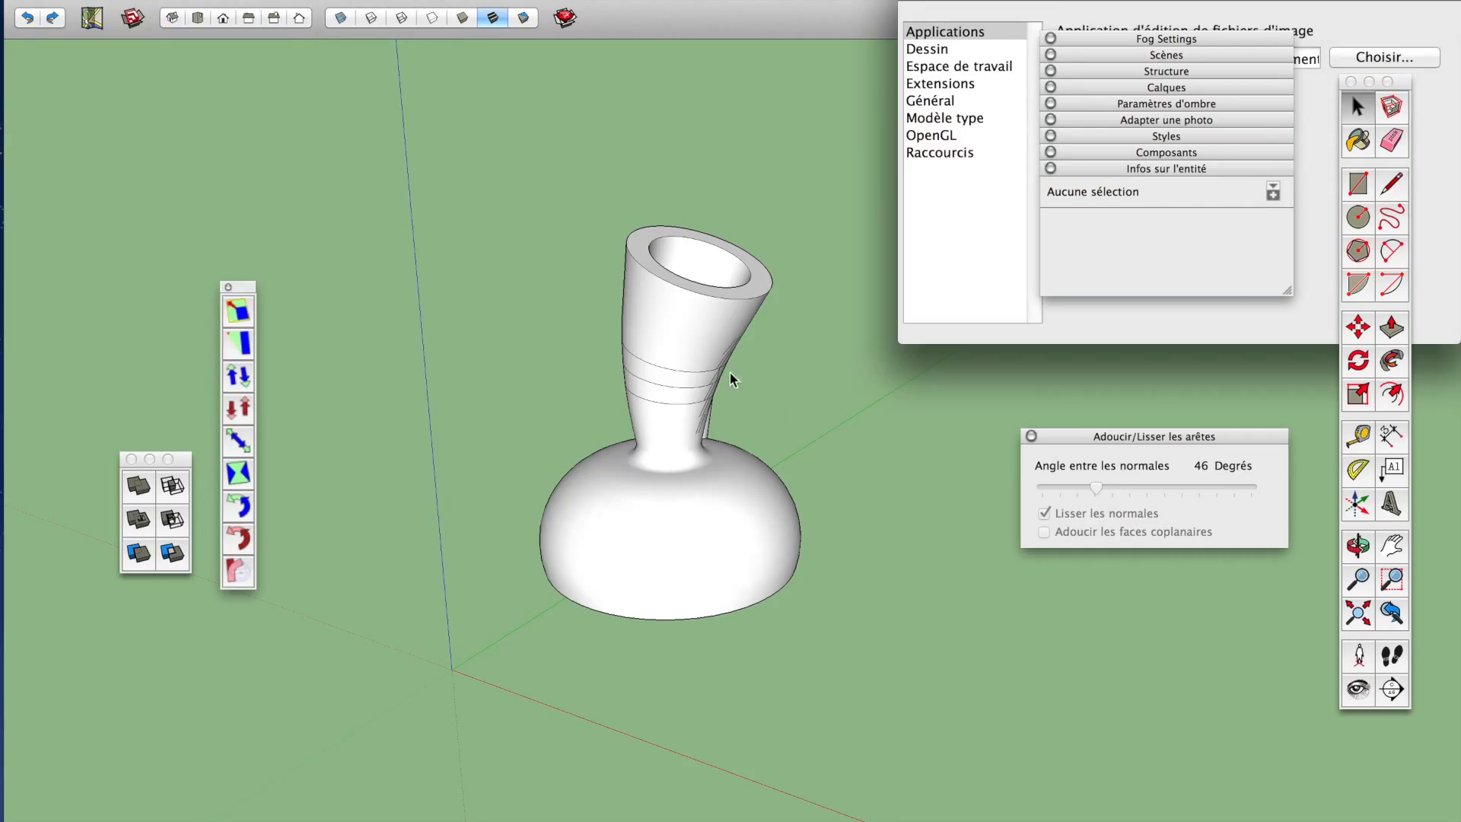
drag(1053, 0, 412, 110)
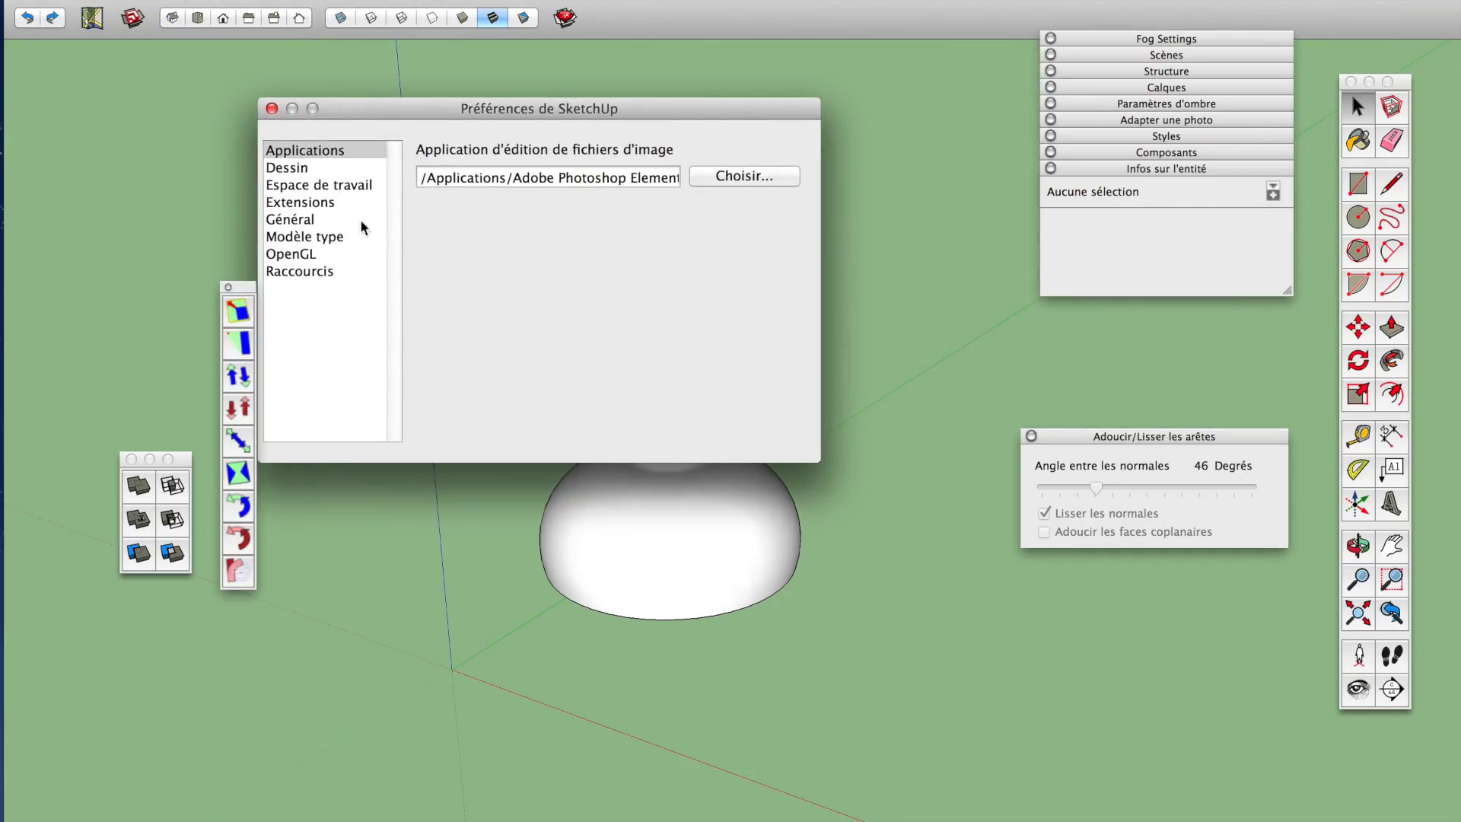
click(316, 203)
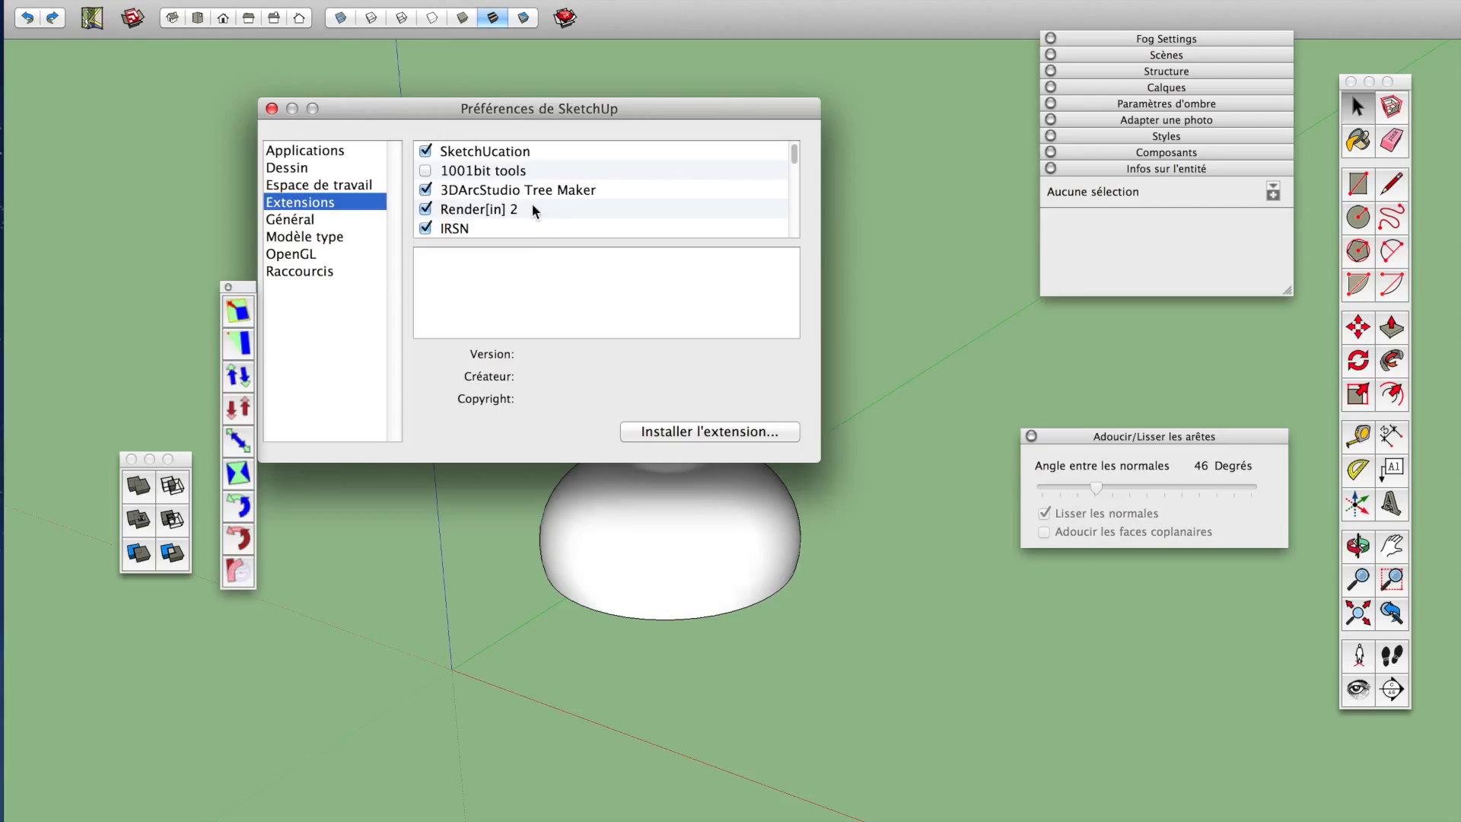
scroll(531, 202, down, 10)
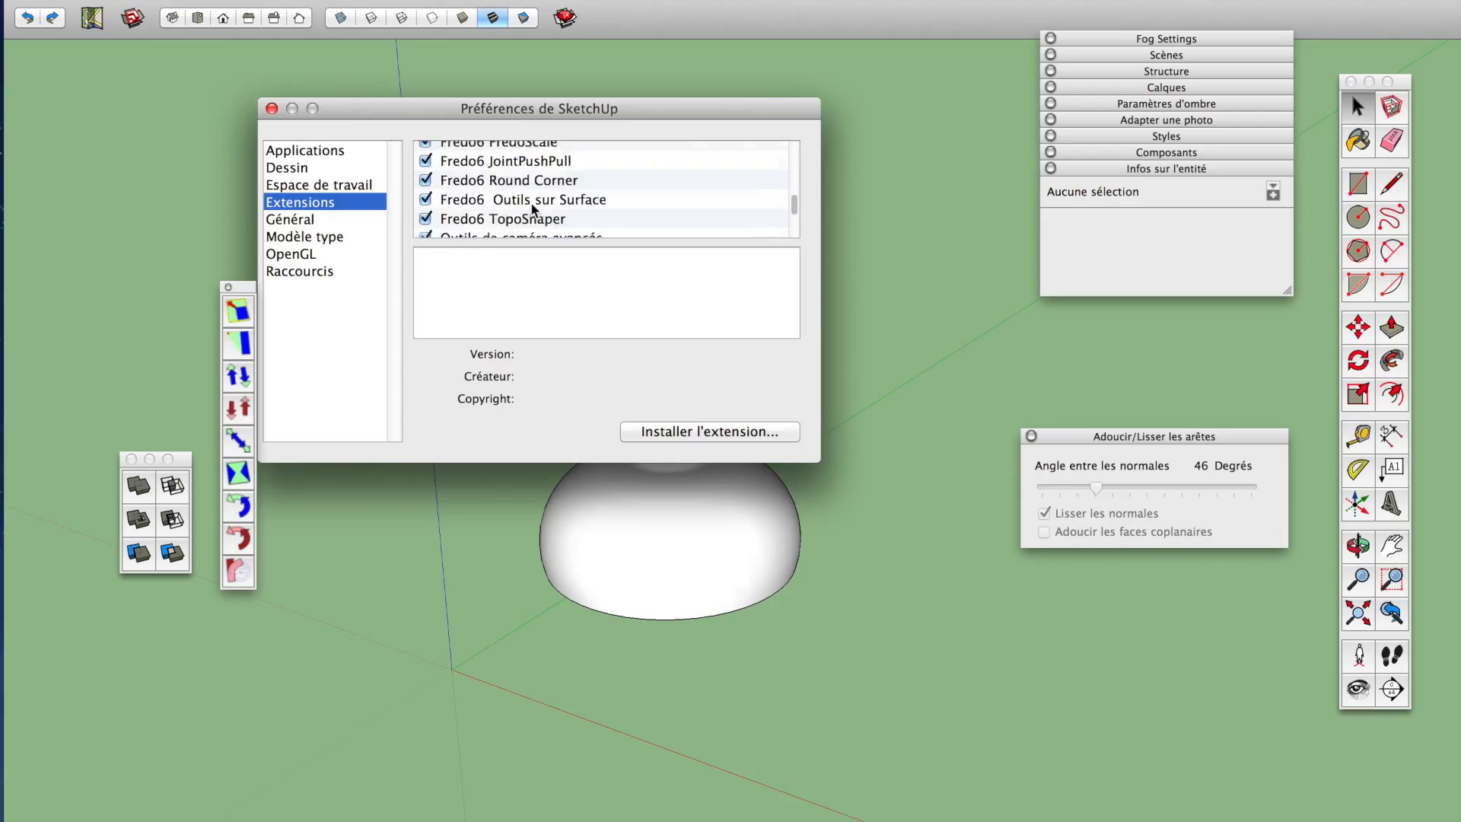
scroll(531, 202, down, 3)
scroll(531, 202, up, 12)
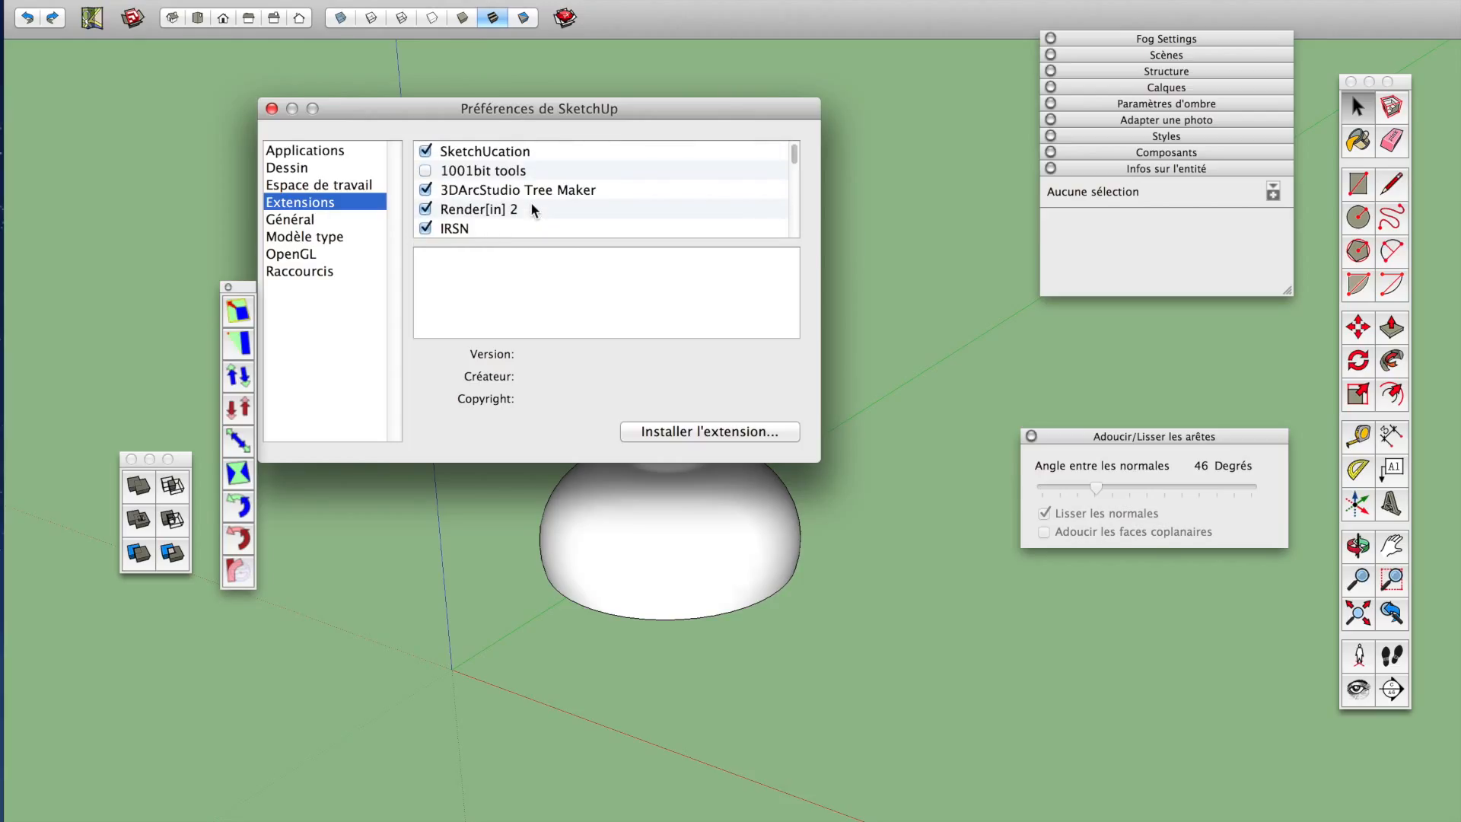
scroll(531, 203, down, 15)
click(272, 109)
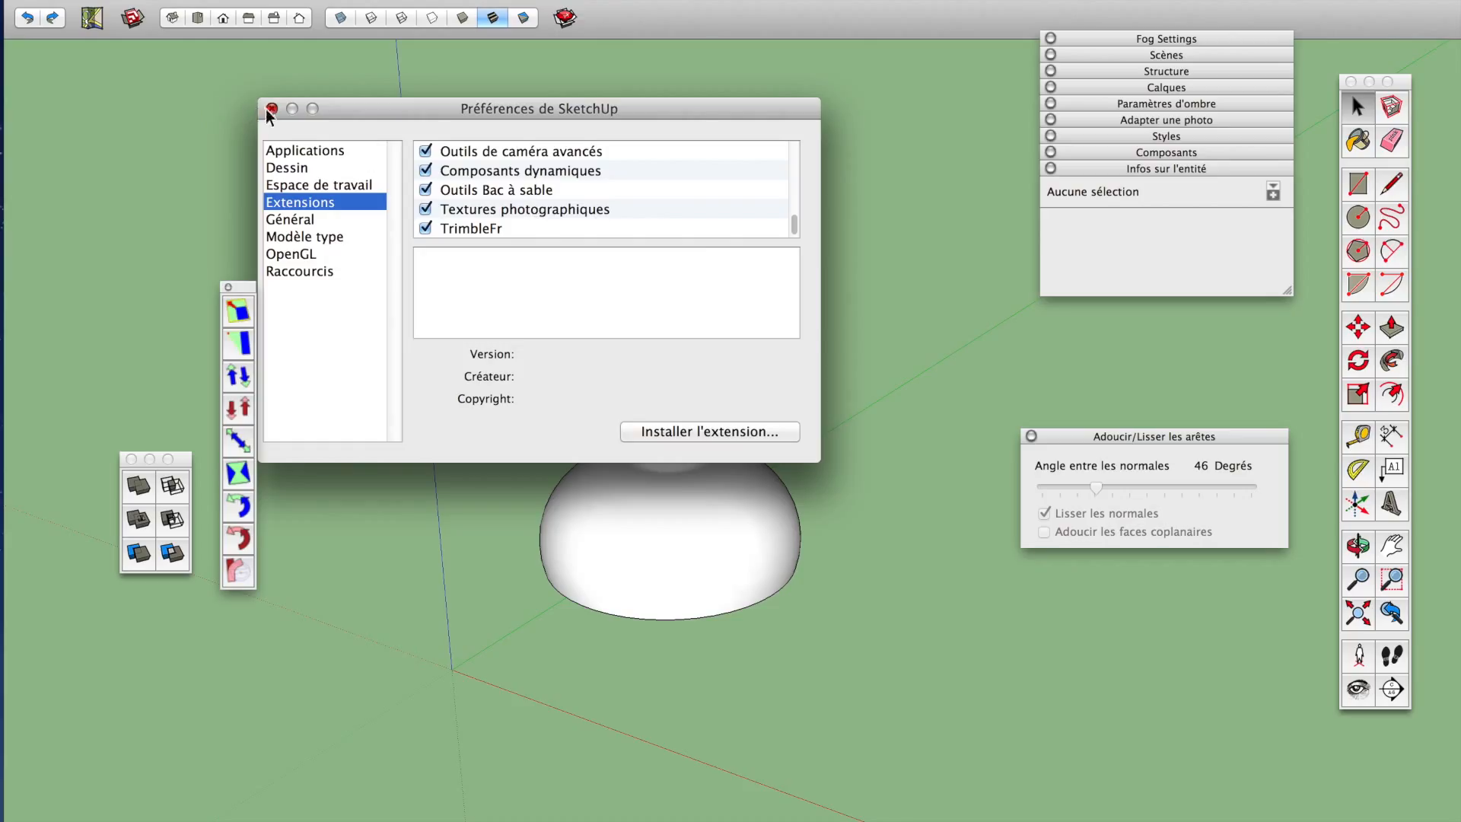
Open the Extension Warehouse and close the two floating solid and plugin tool palettes
click(565, 18)
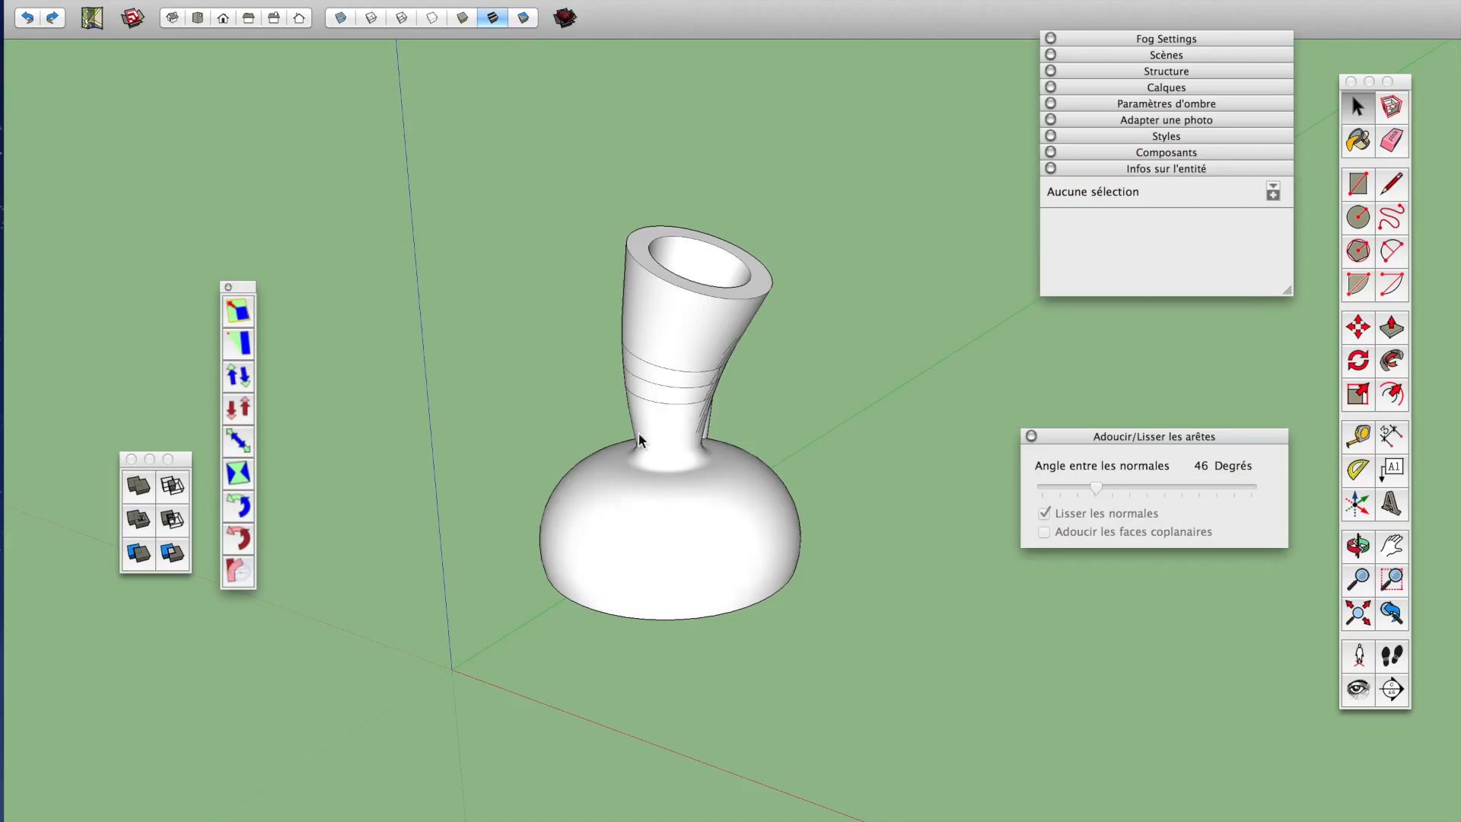
click(228, 287)
click(134, 459)
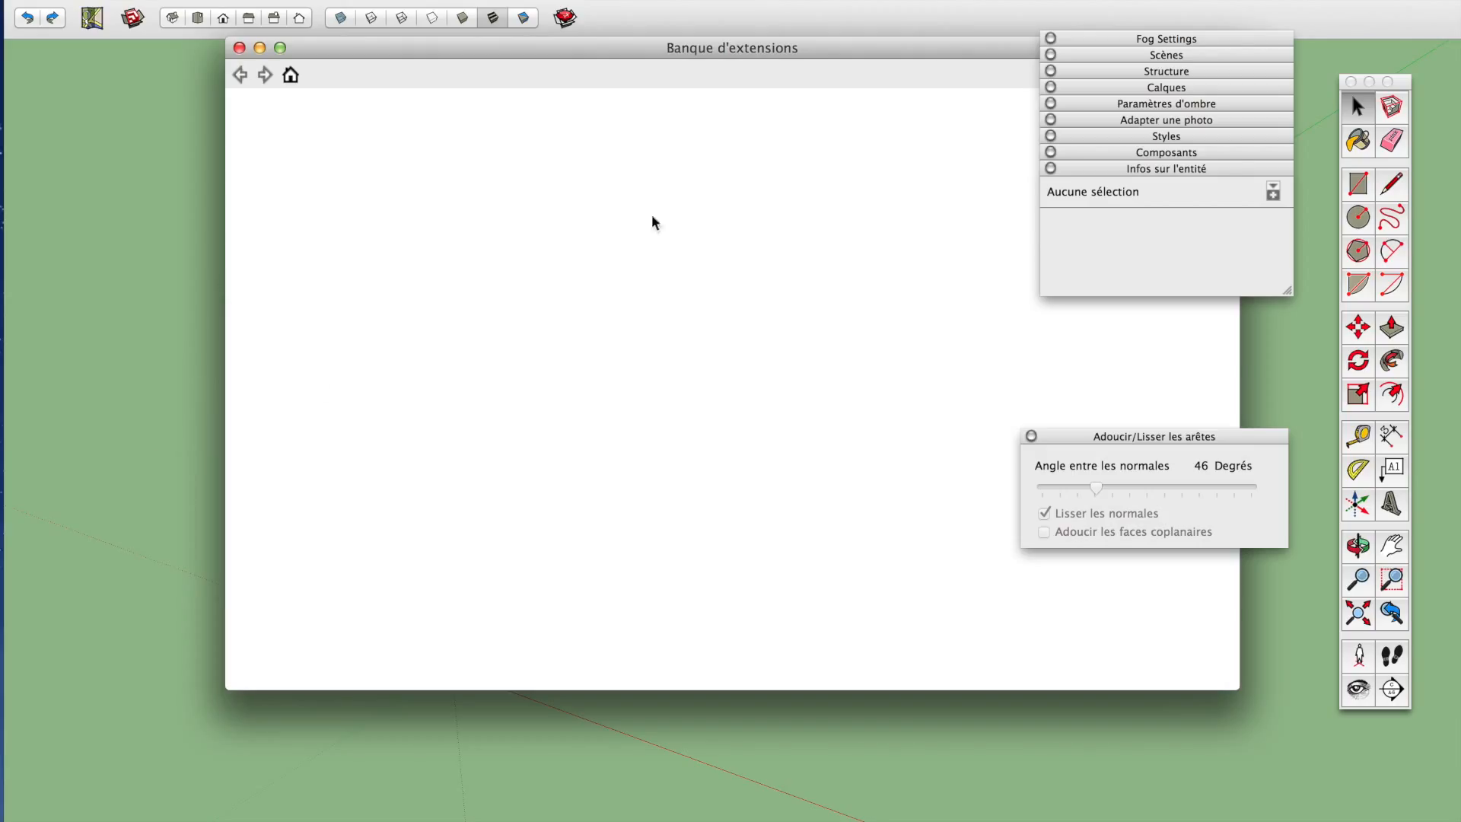
Collapse Entity Info and Soften Edges, stack them with the other collapsed palettes, and move the Extension Warehouse window clear of them
click(1218, 167)
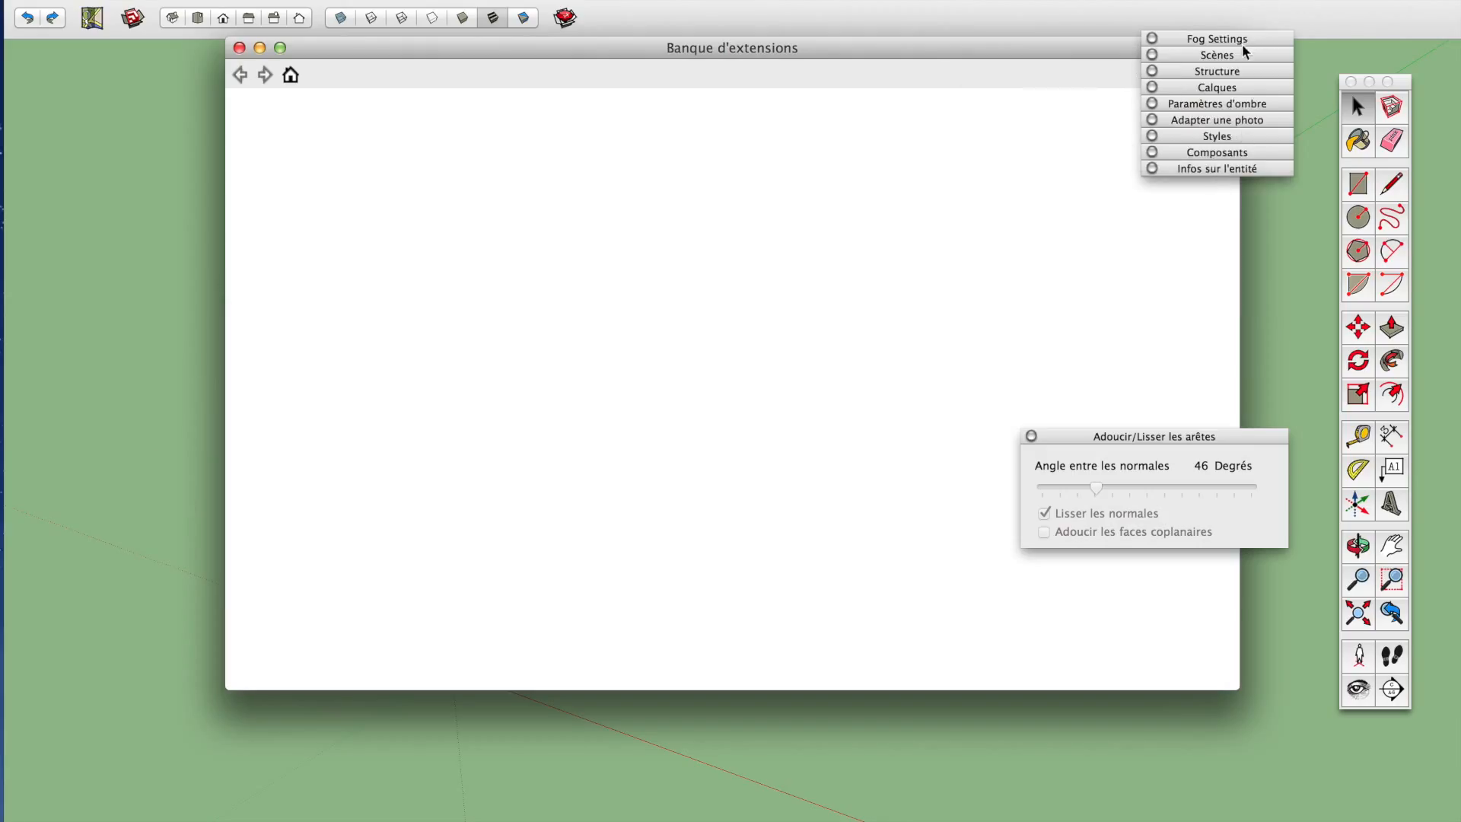
drag(1242, 43, 1344, 23)
click(1184, 440)
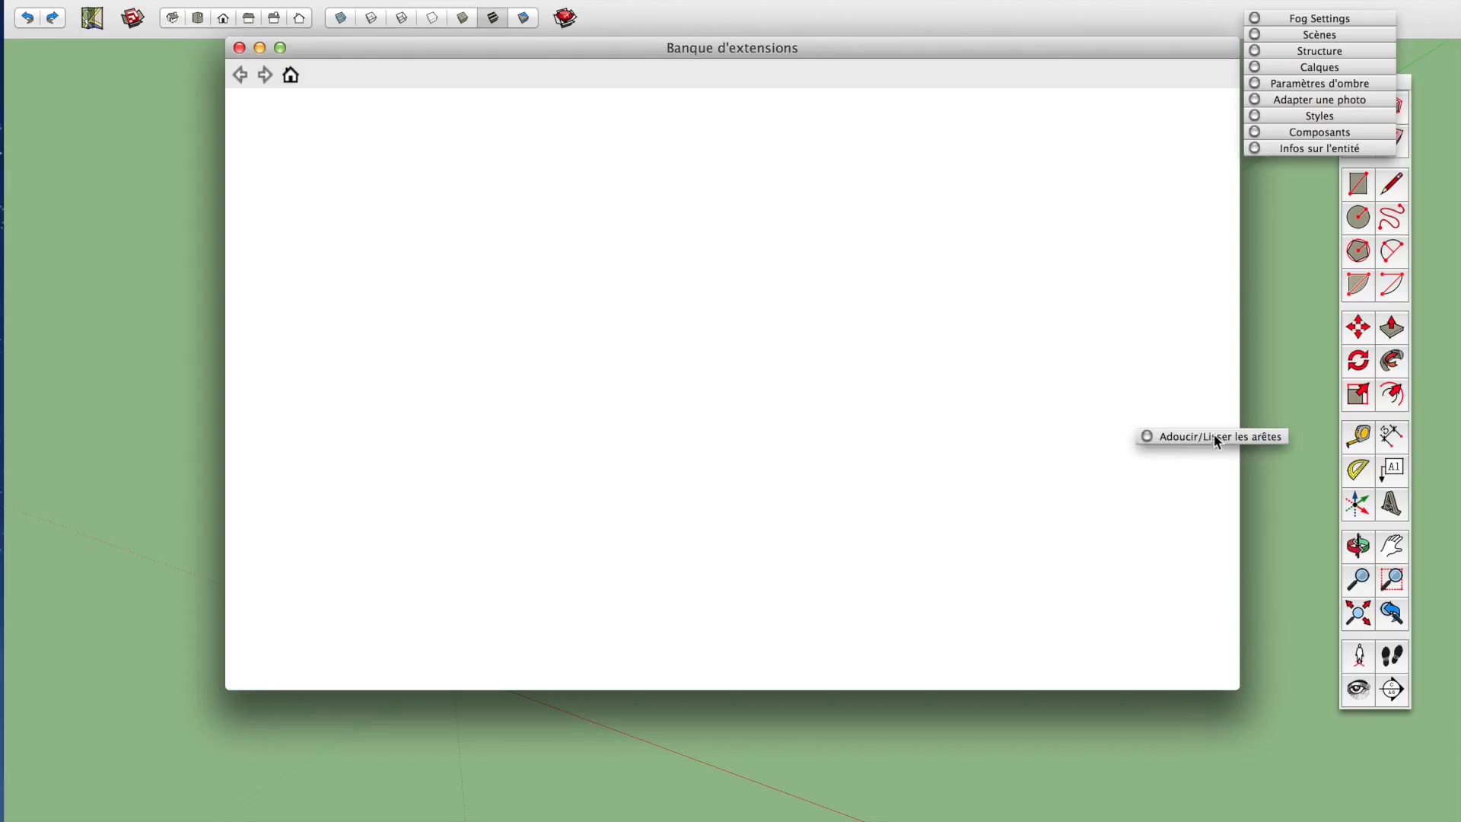
drag(1184, 441, 1339, 139)
drag(1086, 67, 856, 131)
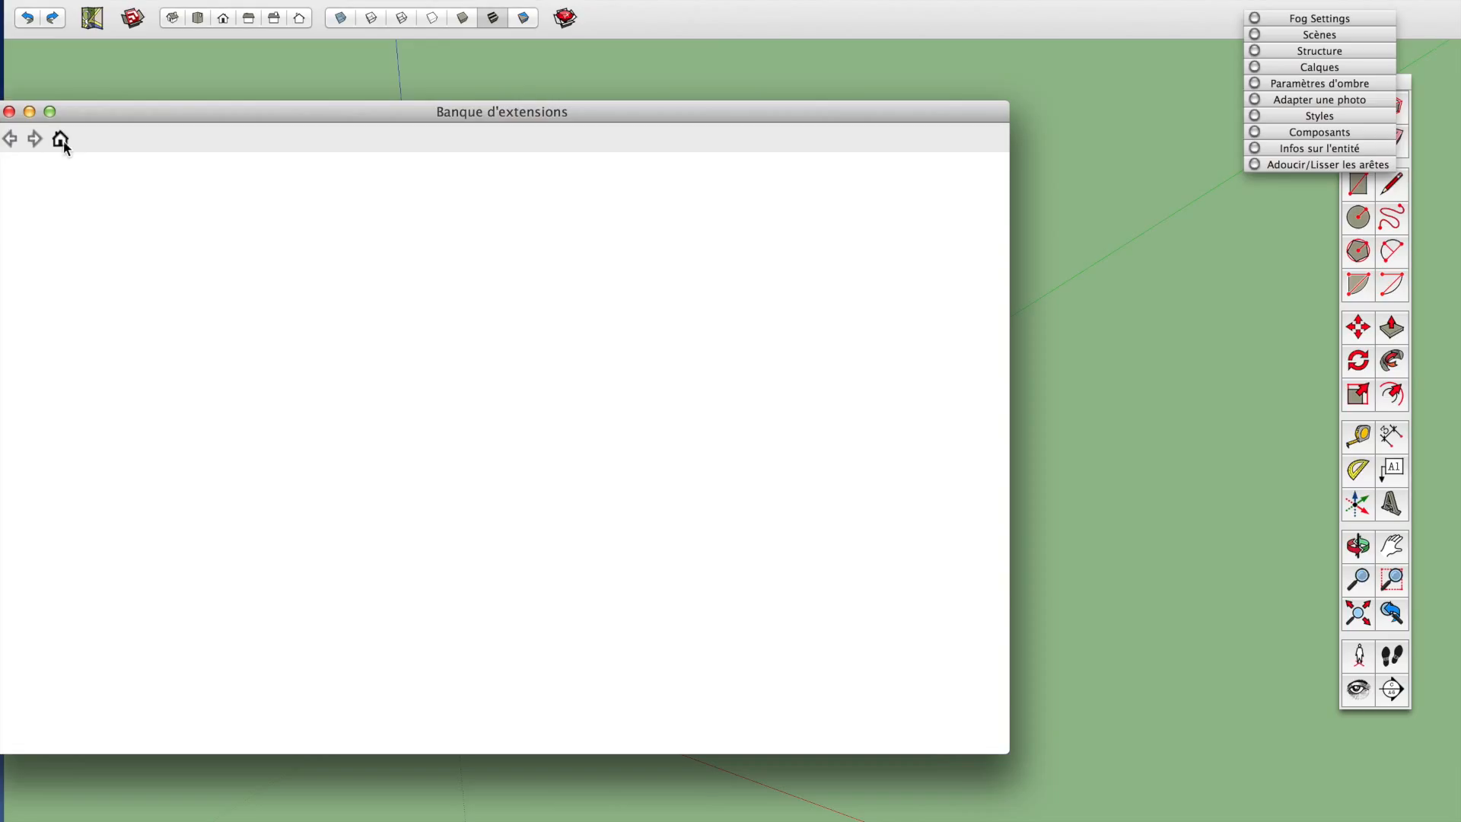
drag(180, 102, 413, 101)
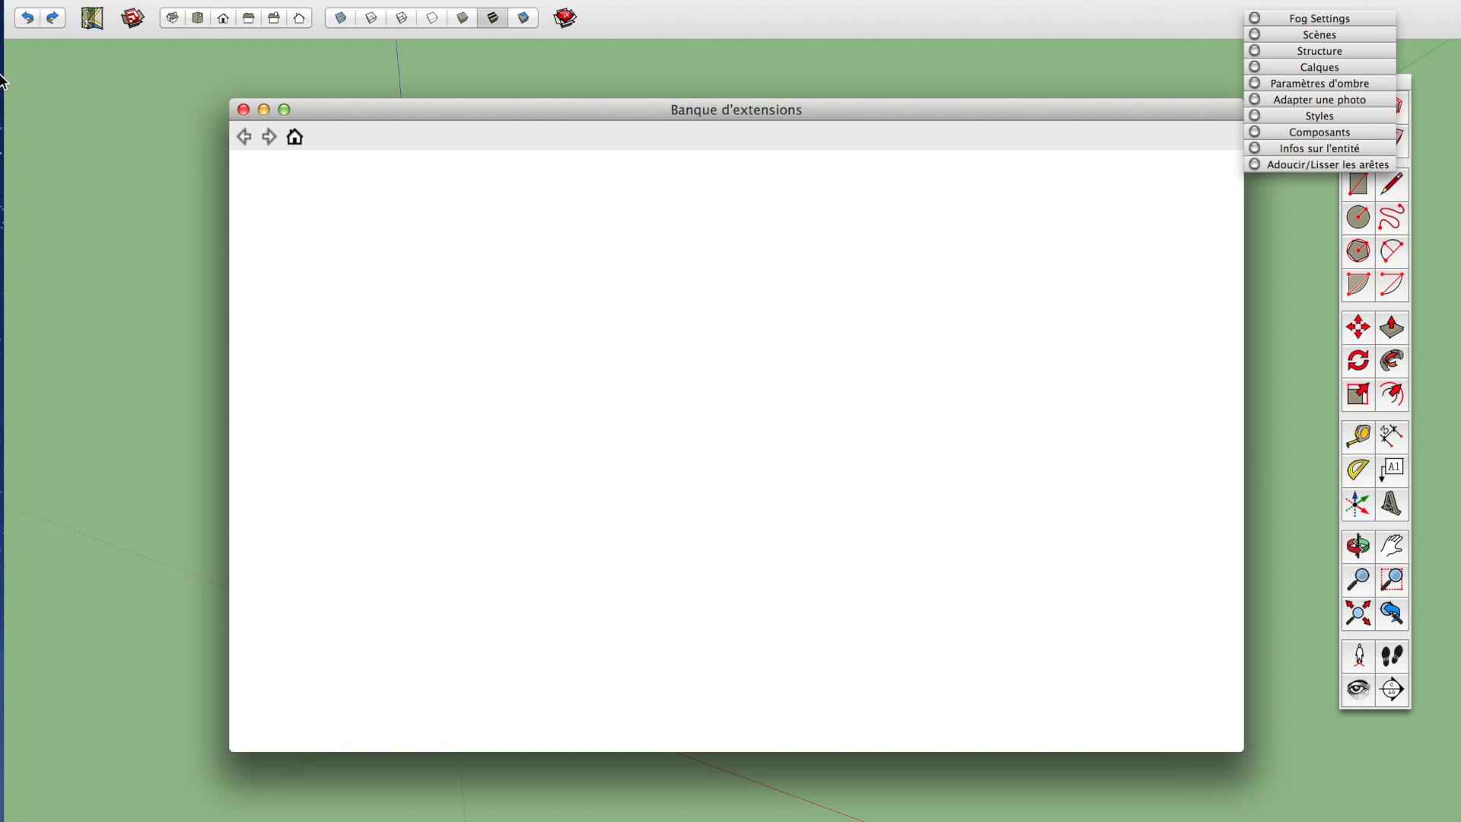
mouse_move(2, 79)
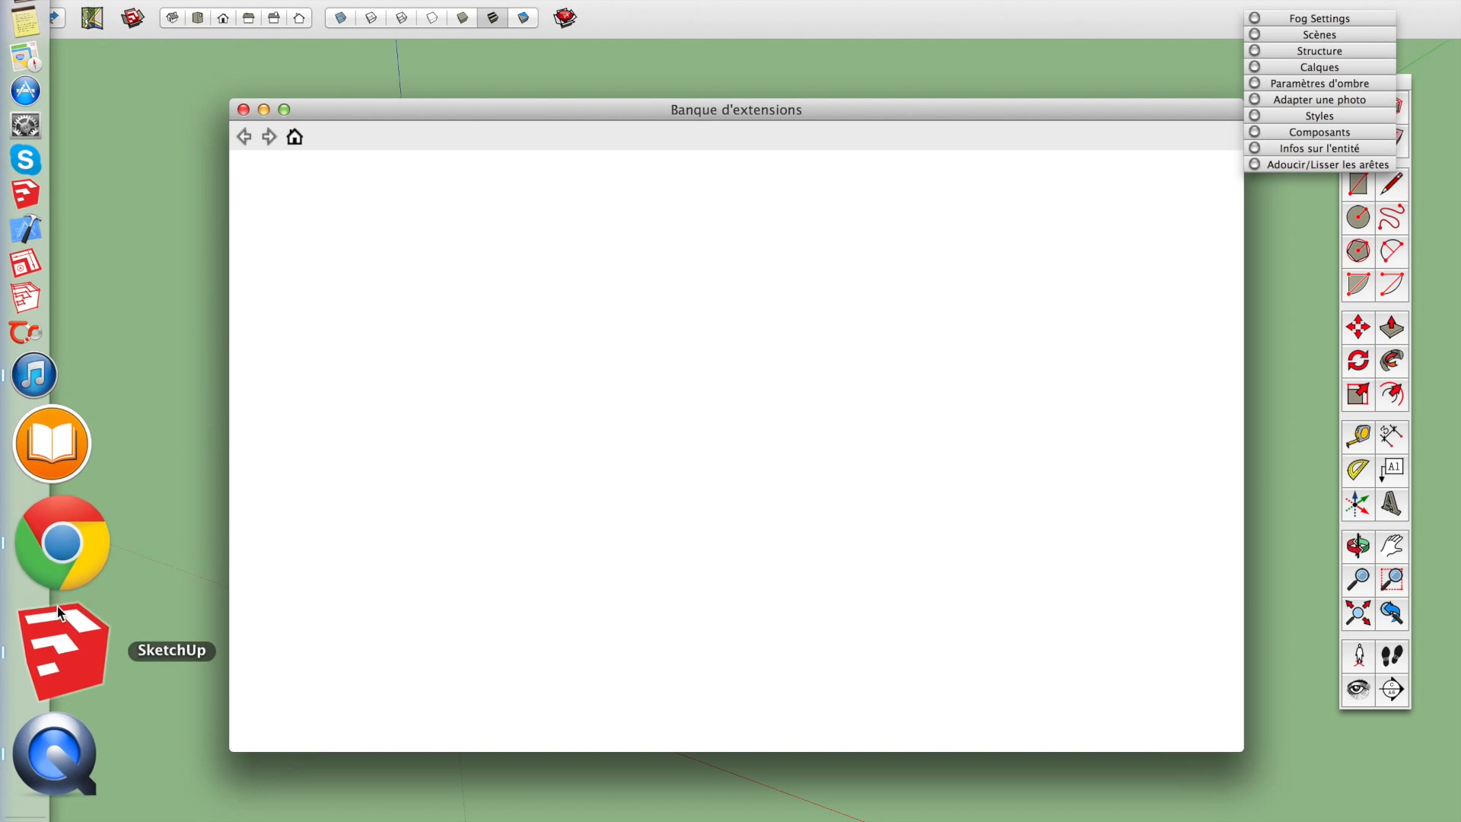
click(61, 586)
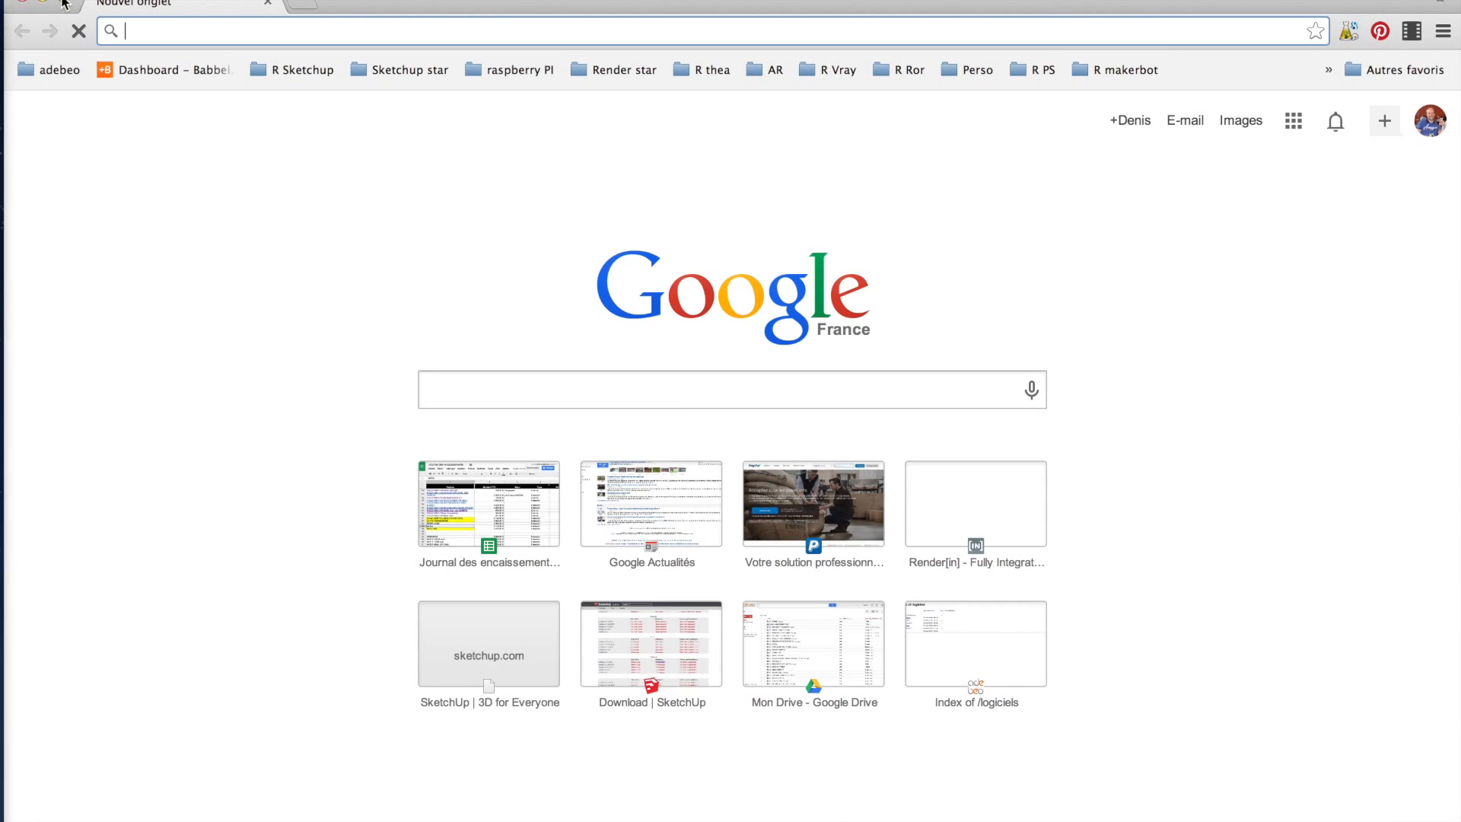
click(42, 3)
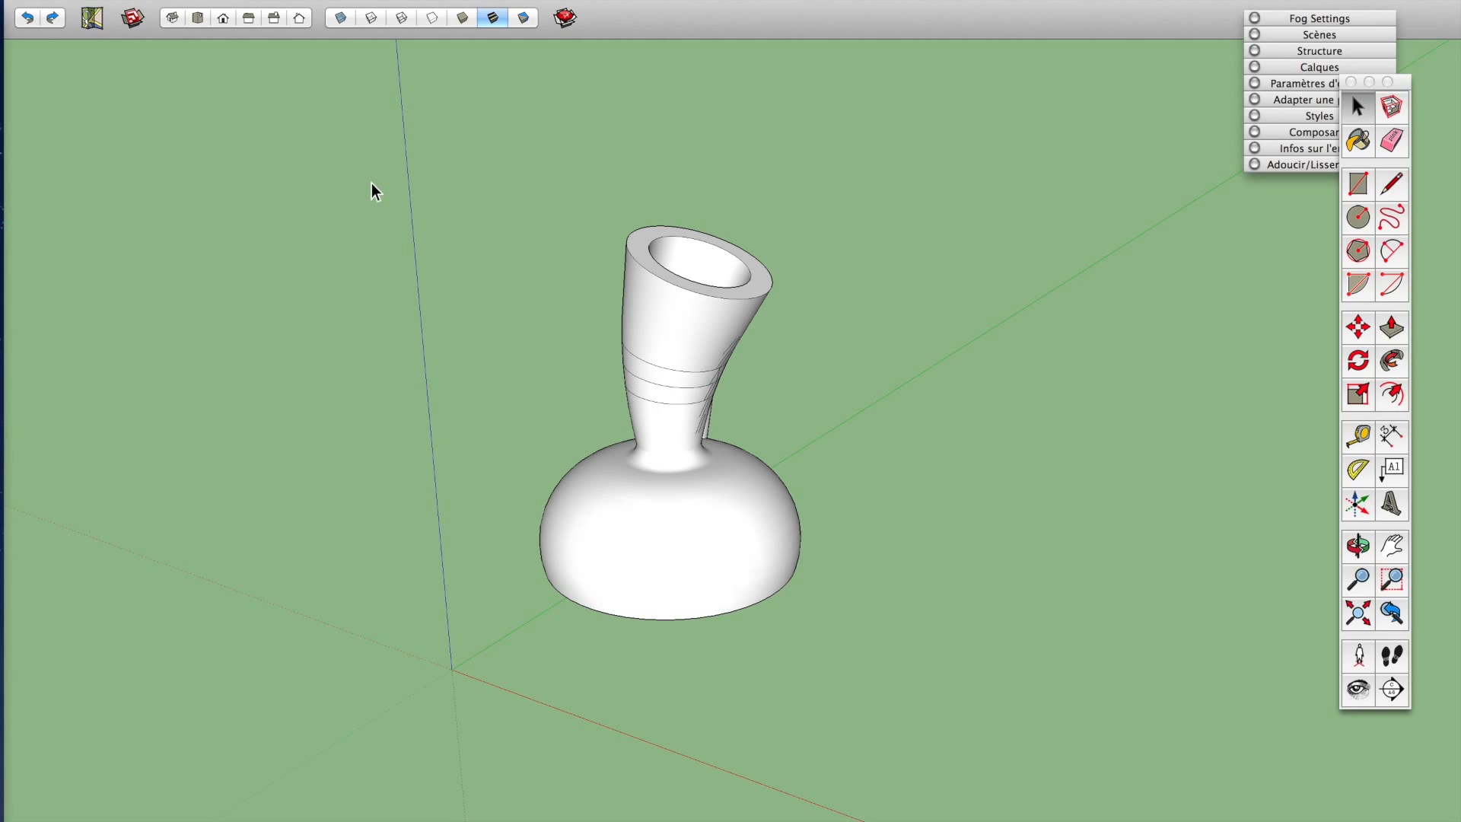
Bring the Extension Warehouse window back to the front and search it for stl
key(ctrl+Up)
click(555, 336)
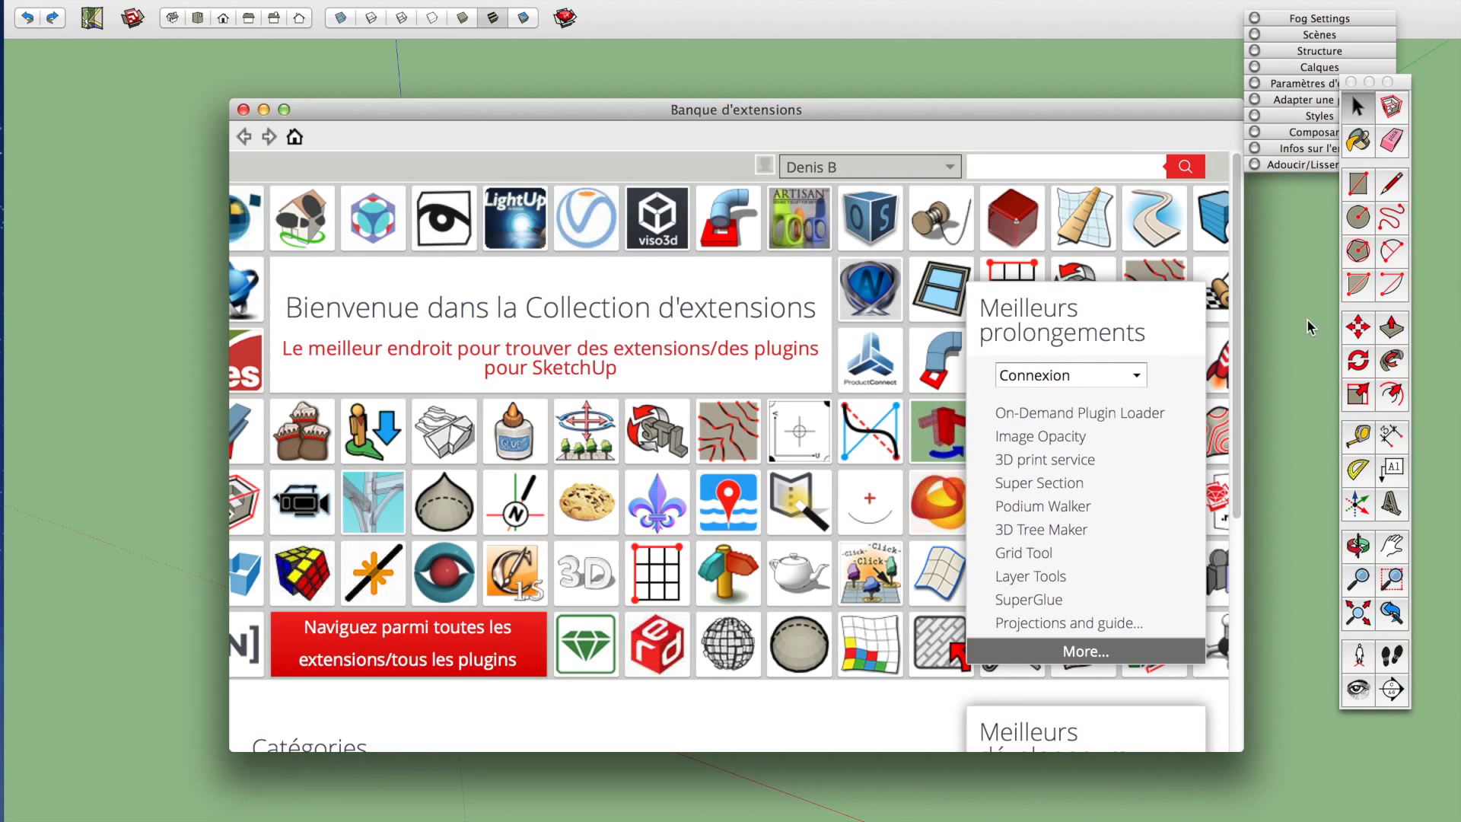
text(stl)
key(Return)
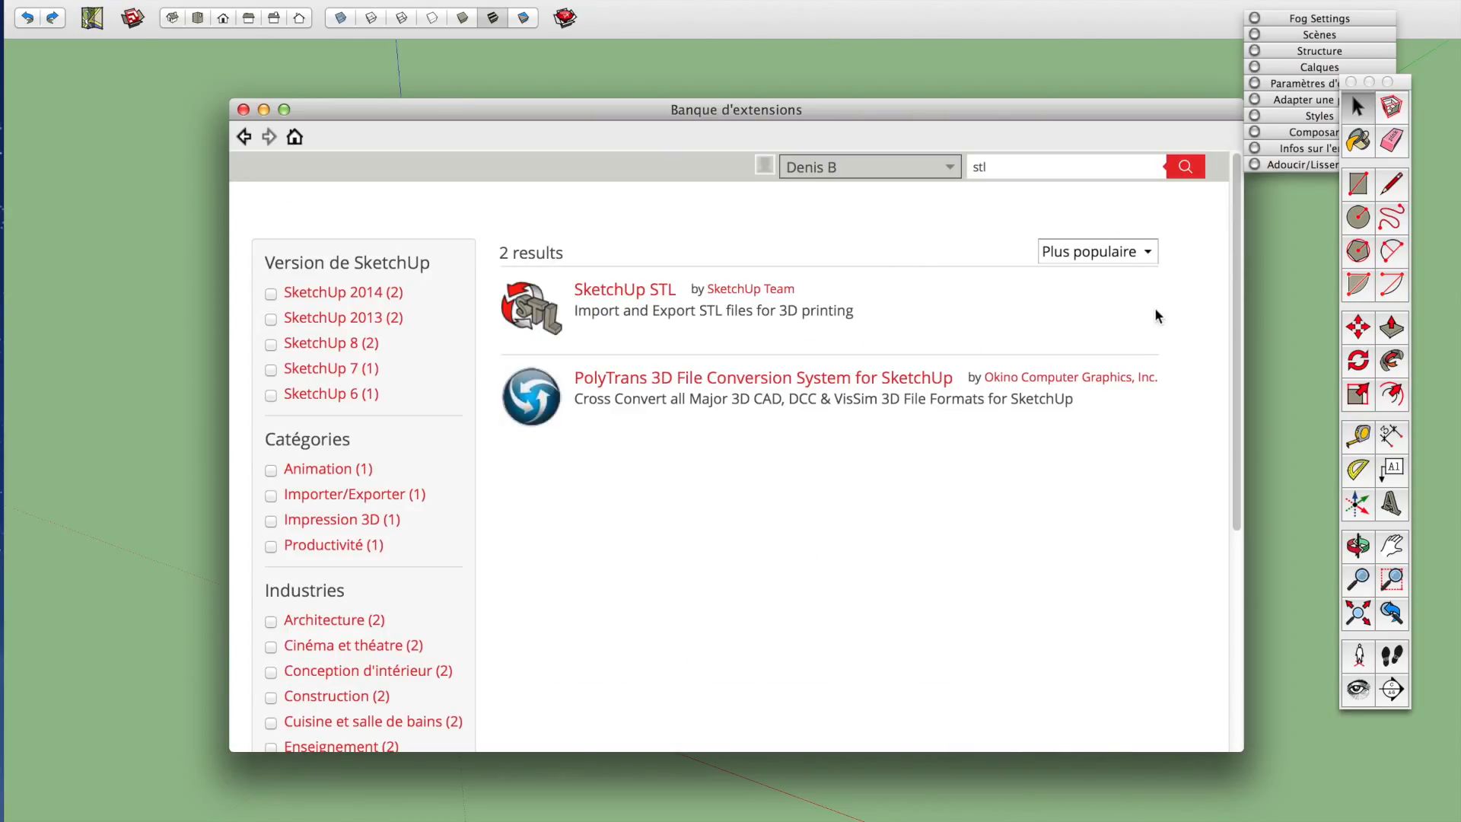
Install the SketchUp STL extension with file system access allowed, and close the Extension Warehouse
click(658, 292)
drag(591, 112, 545, 95)
click(1054, 240)
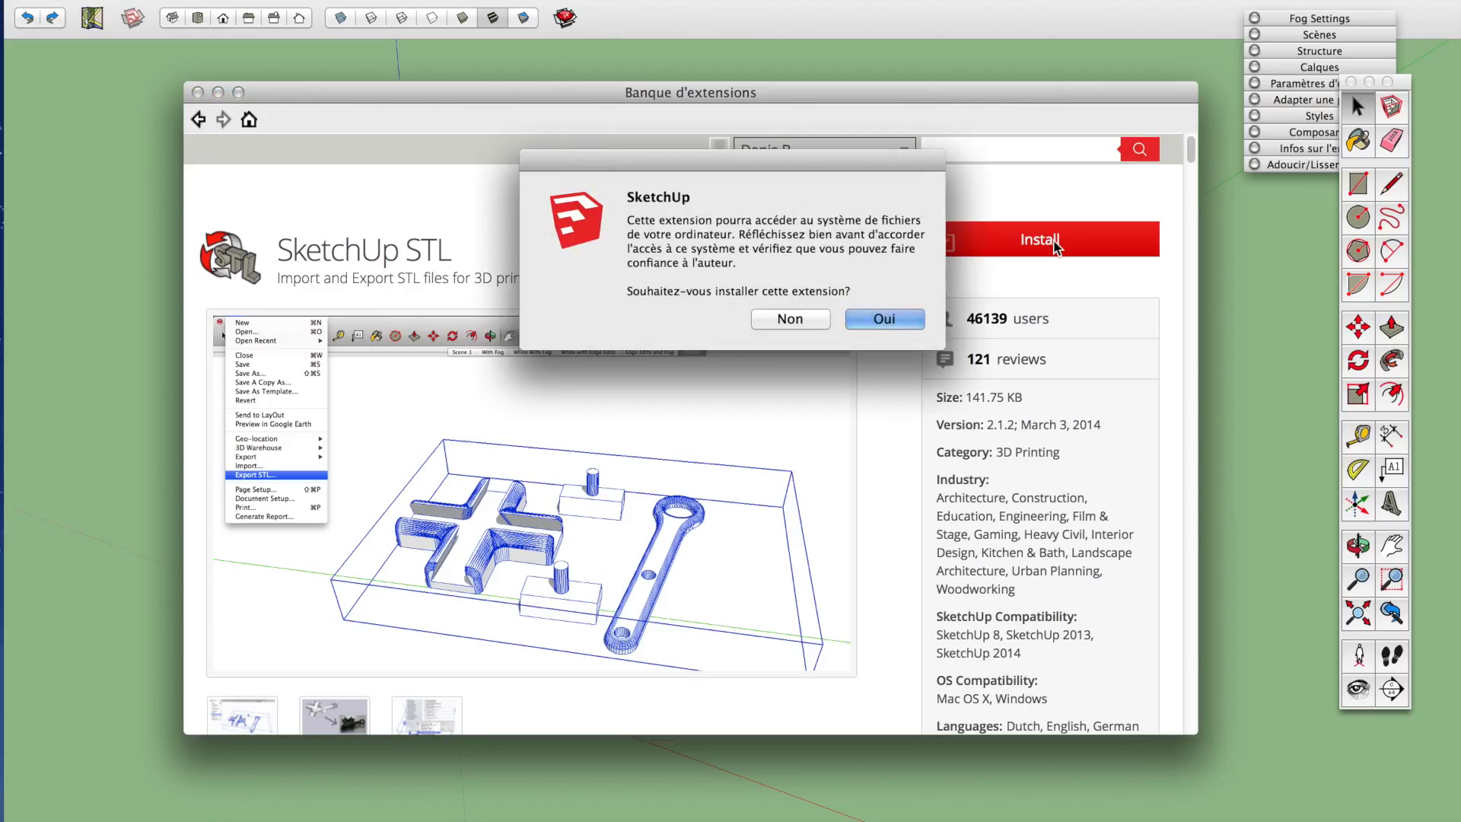
click(895, 312)
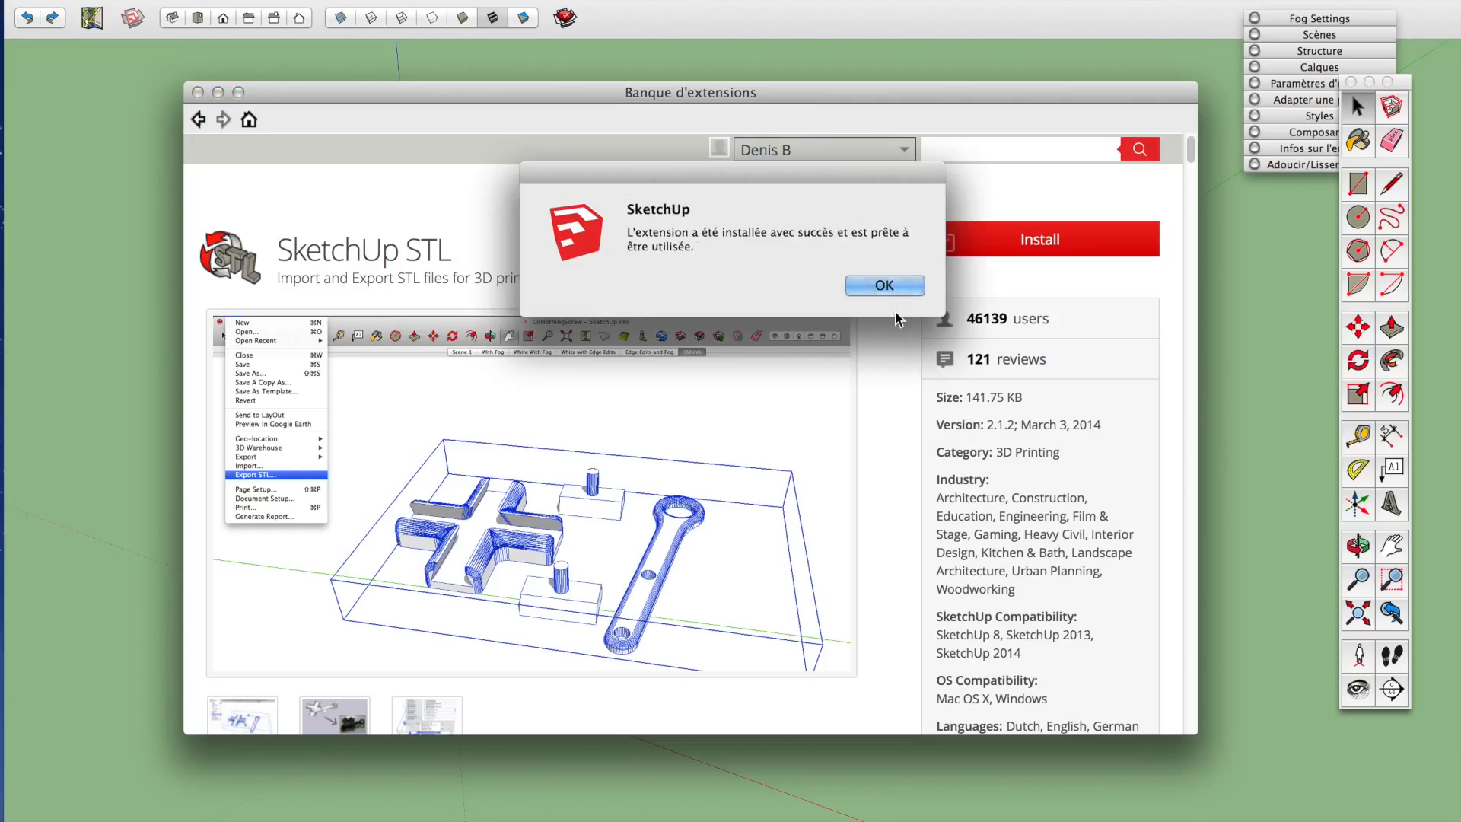
click(889, 287)
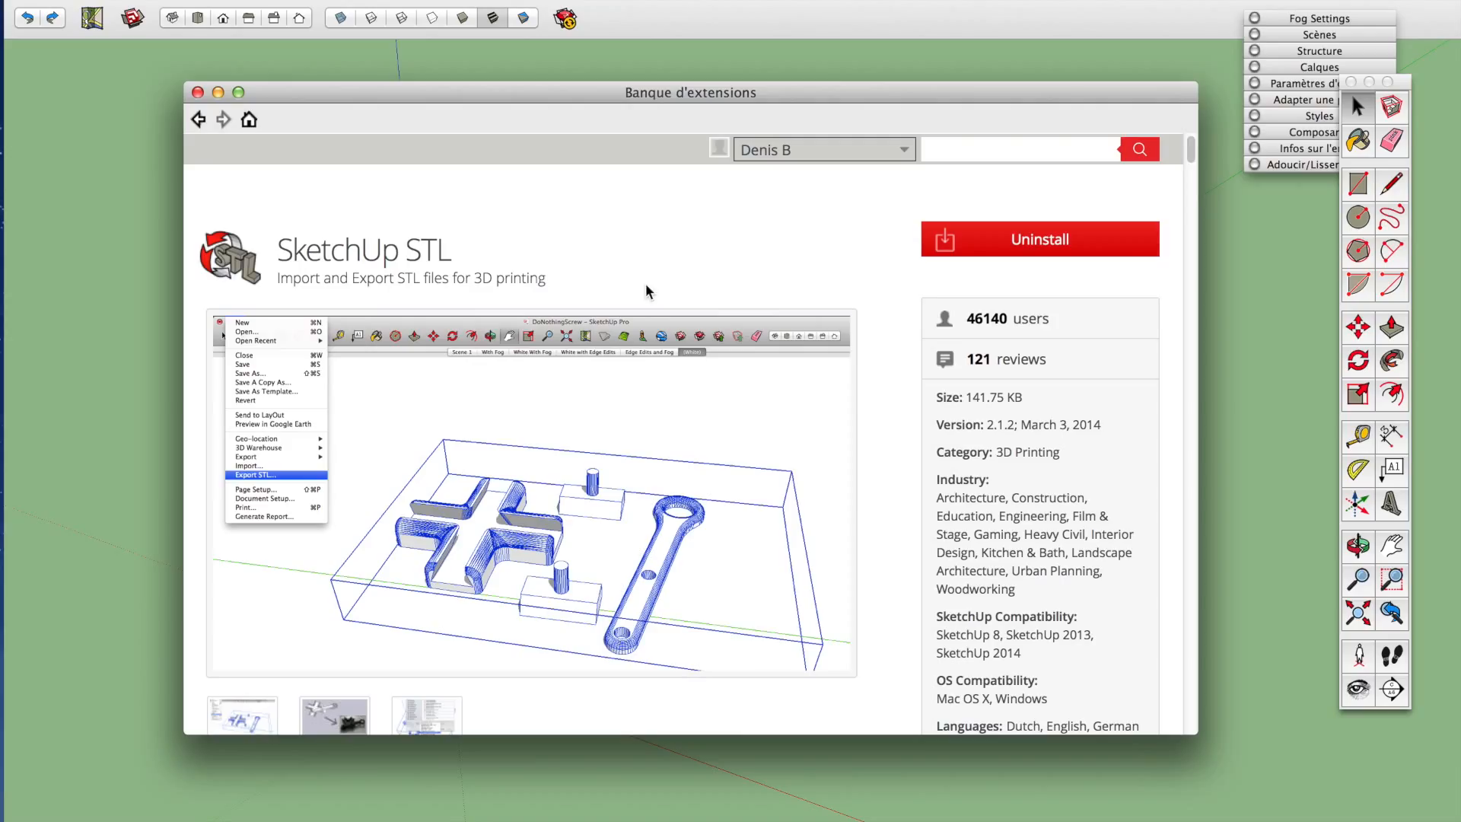
click(197, 92)
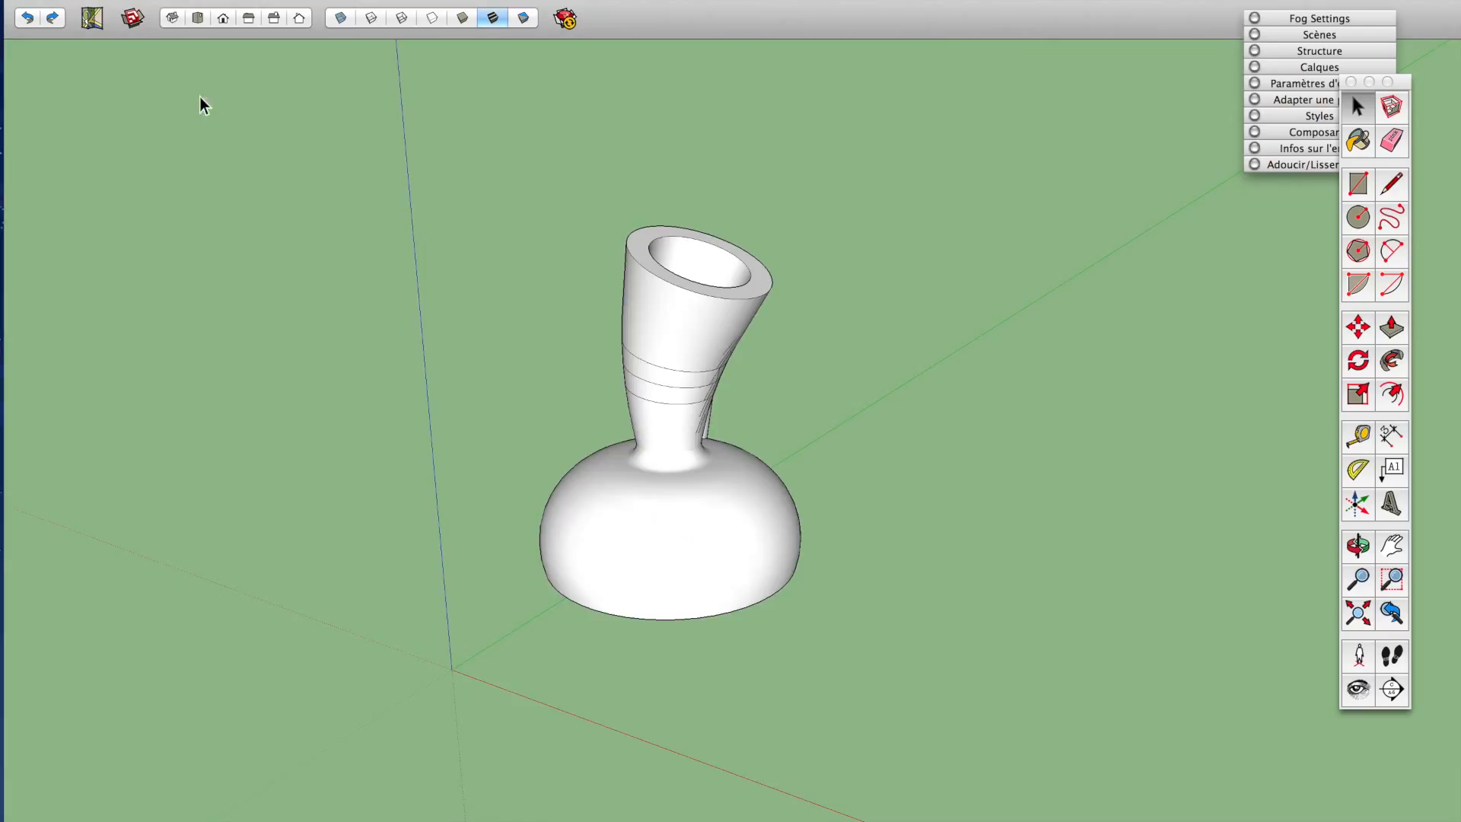
Select the vase and start an ASCII STL export with millimeters as the export unit
click(656, 401)
click(156, 0)
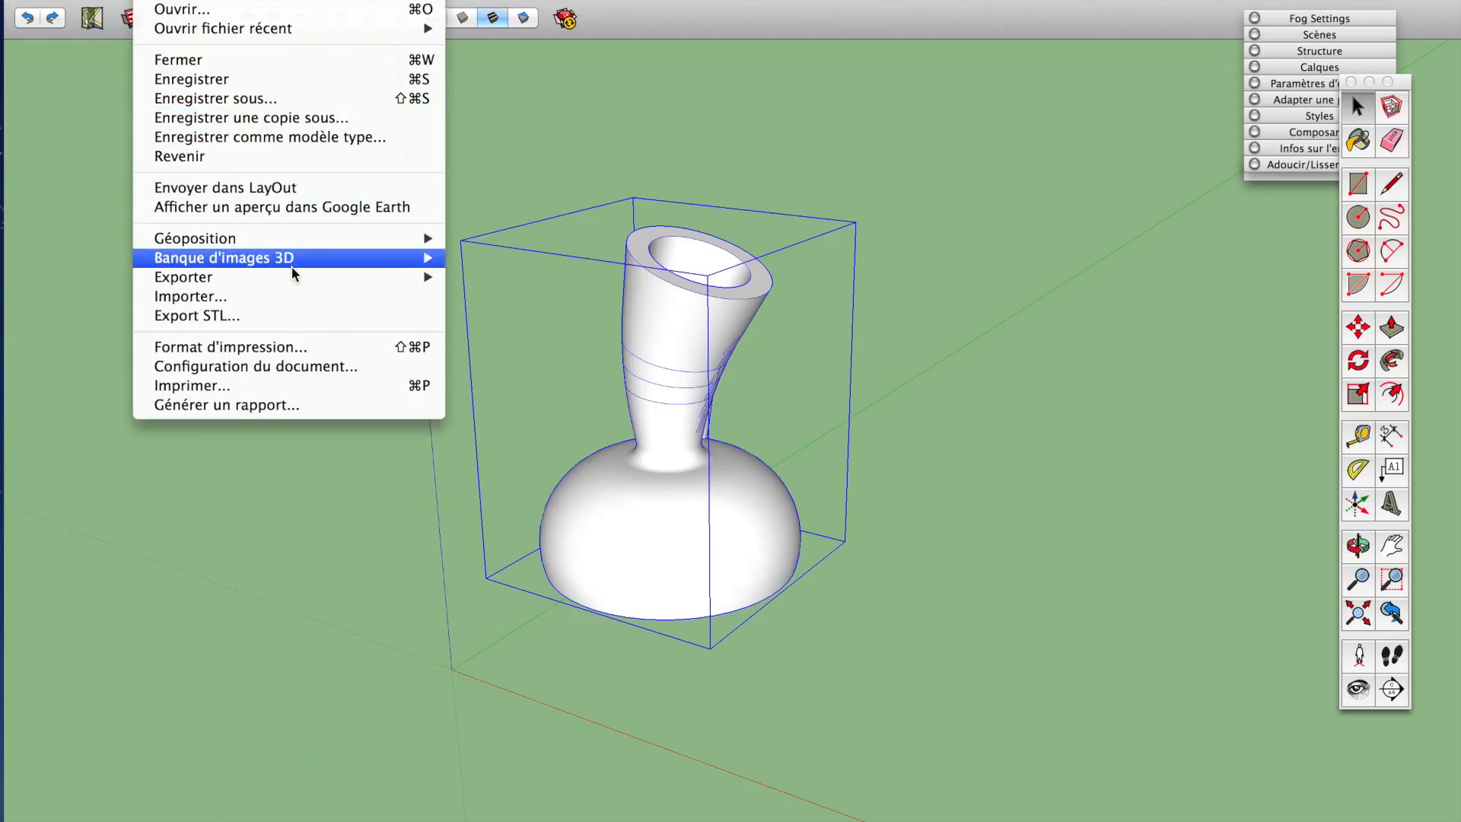
click(287, 316)
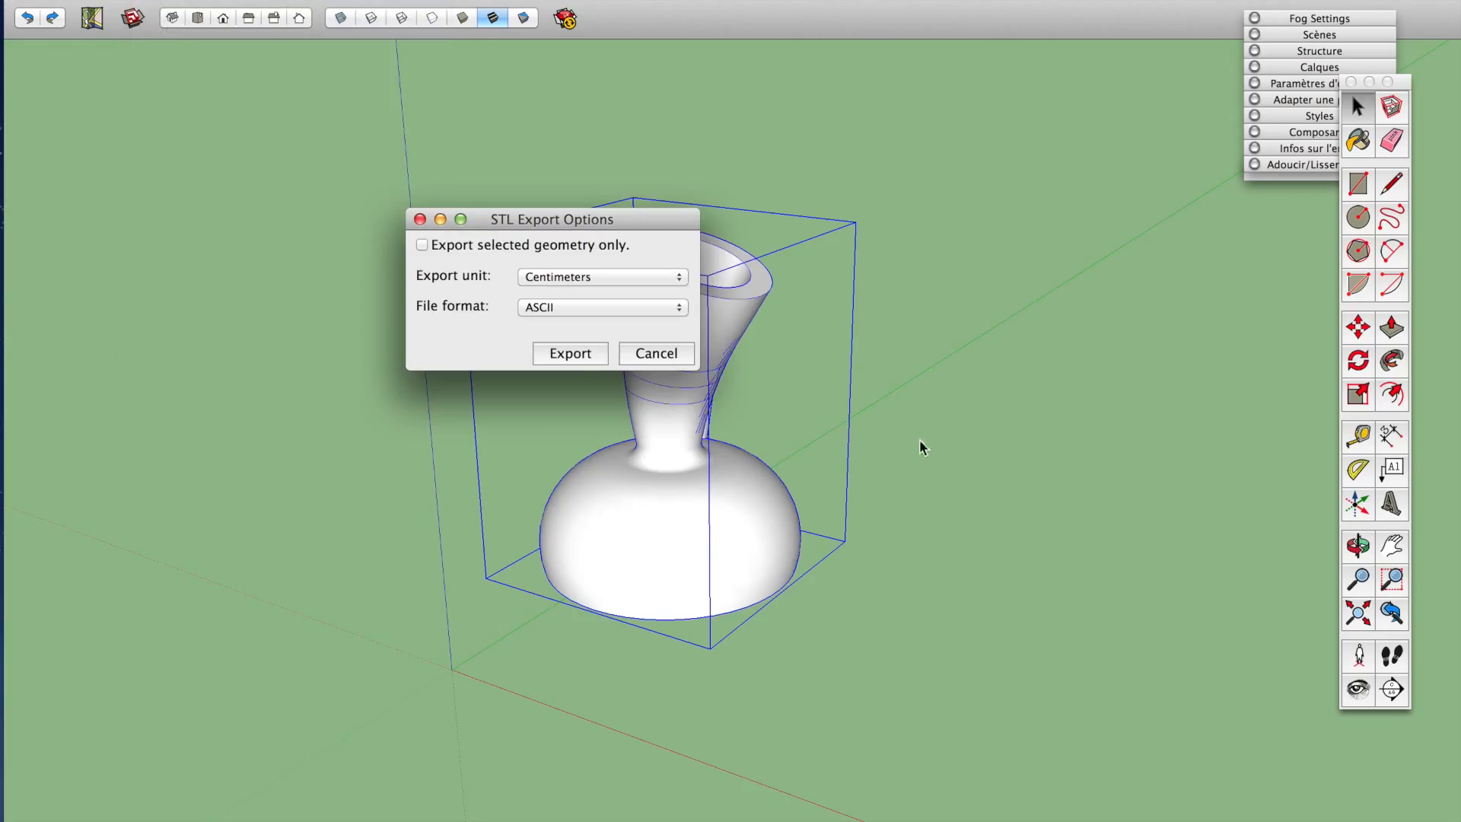
click(584, 280)
click(585, 260)
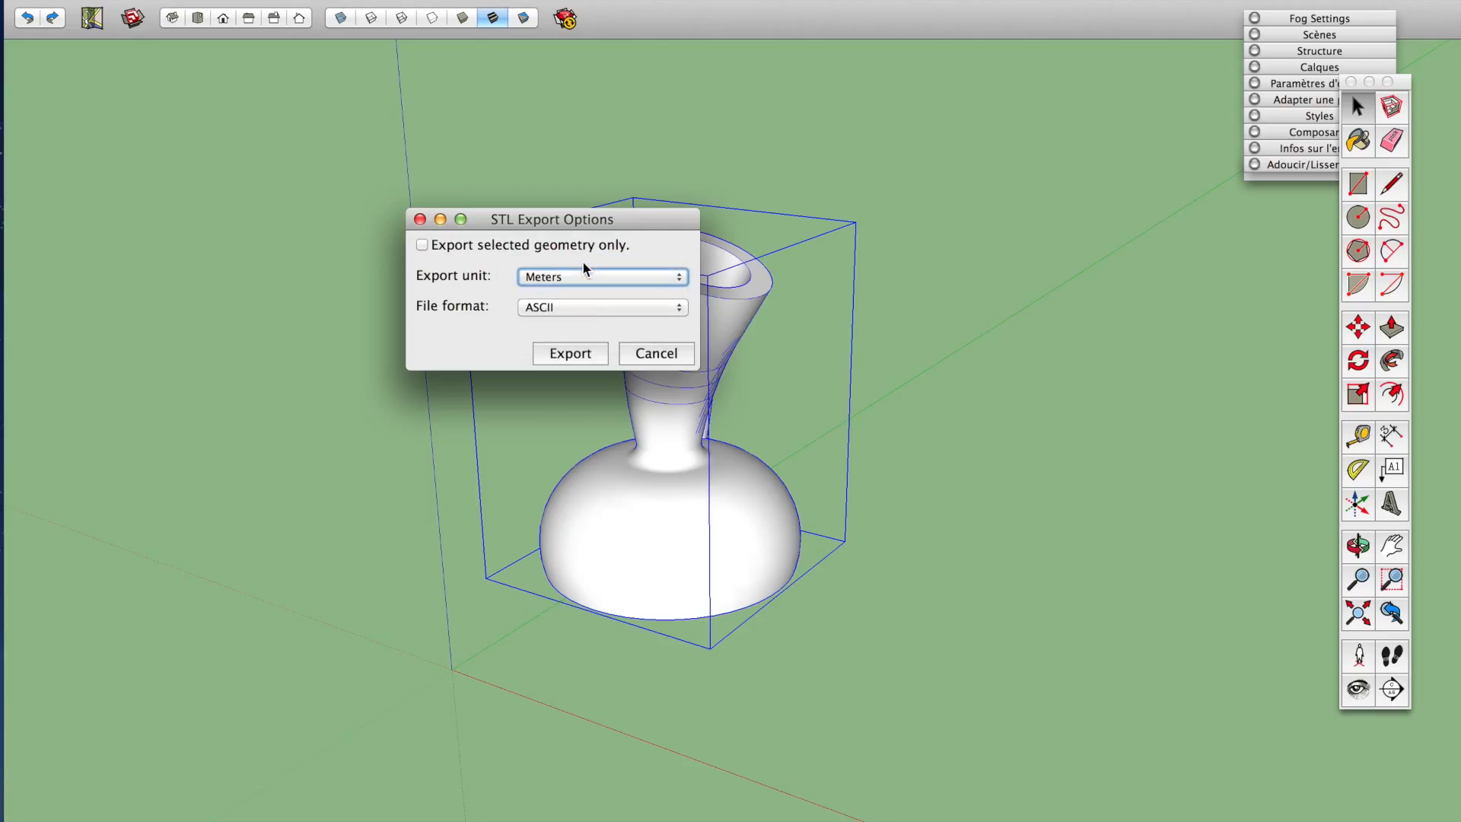
click(591, 280)
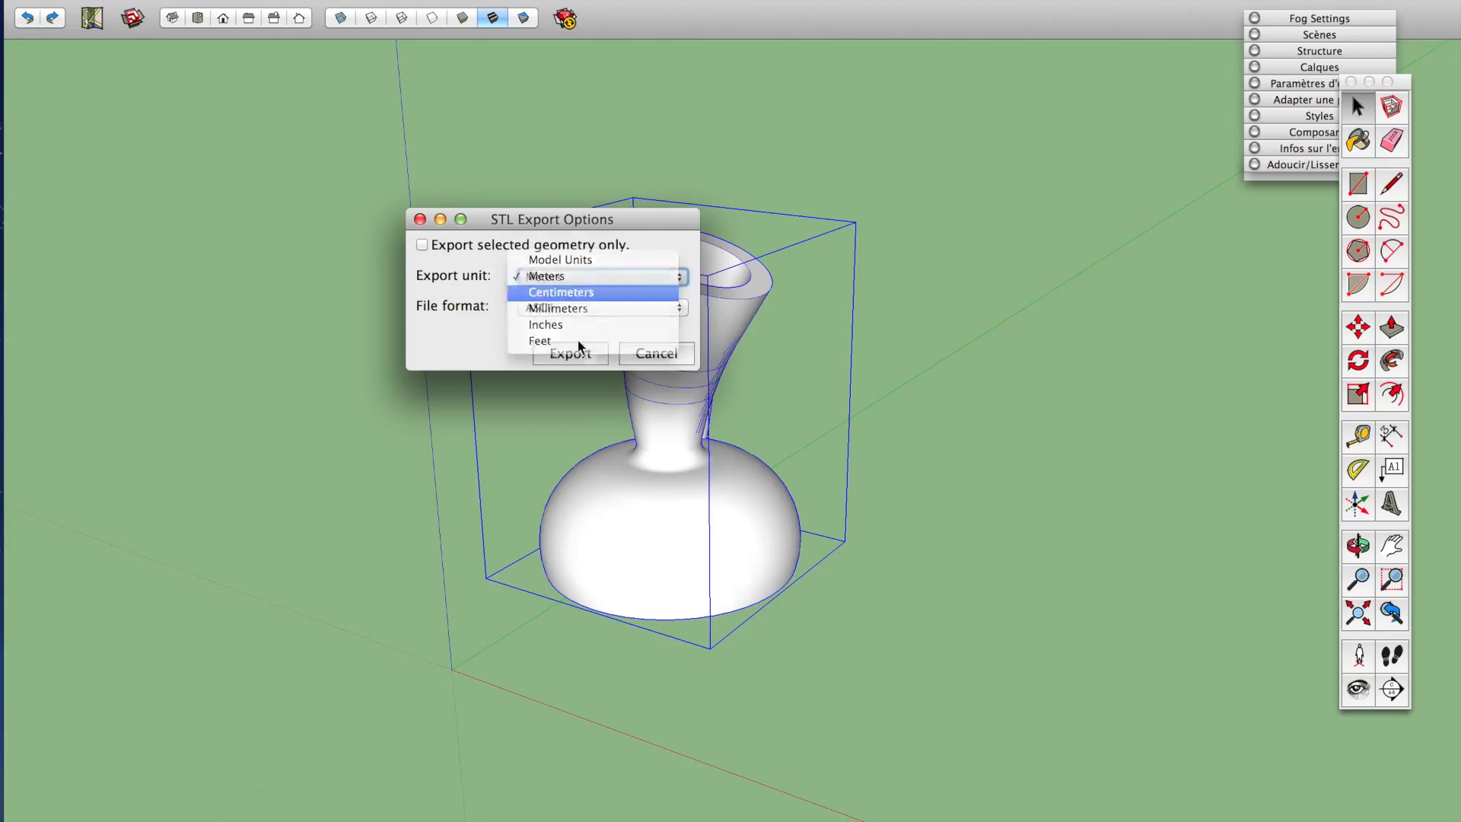
click(601, 314)
Export the vase to the Desktop as Bang.stl, and clear the selection in the model
click(600, 356)
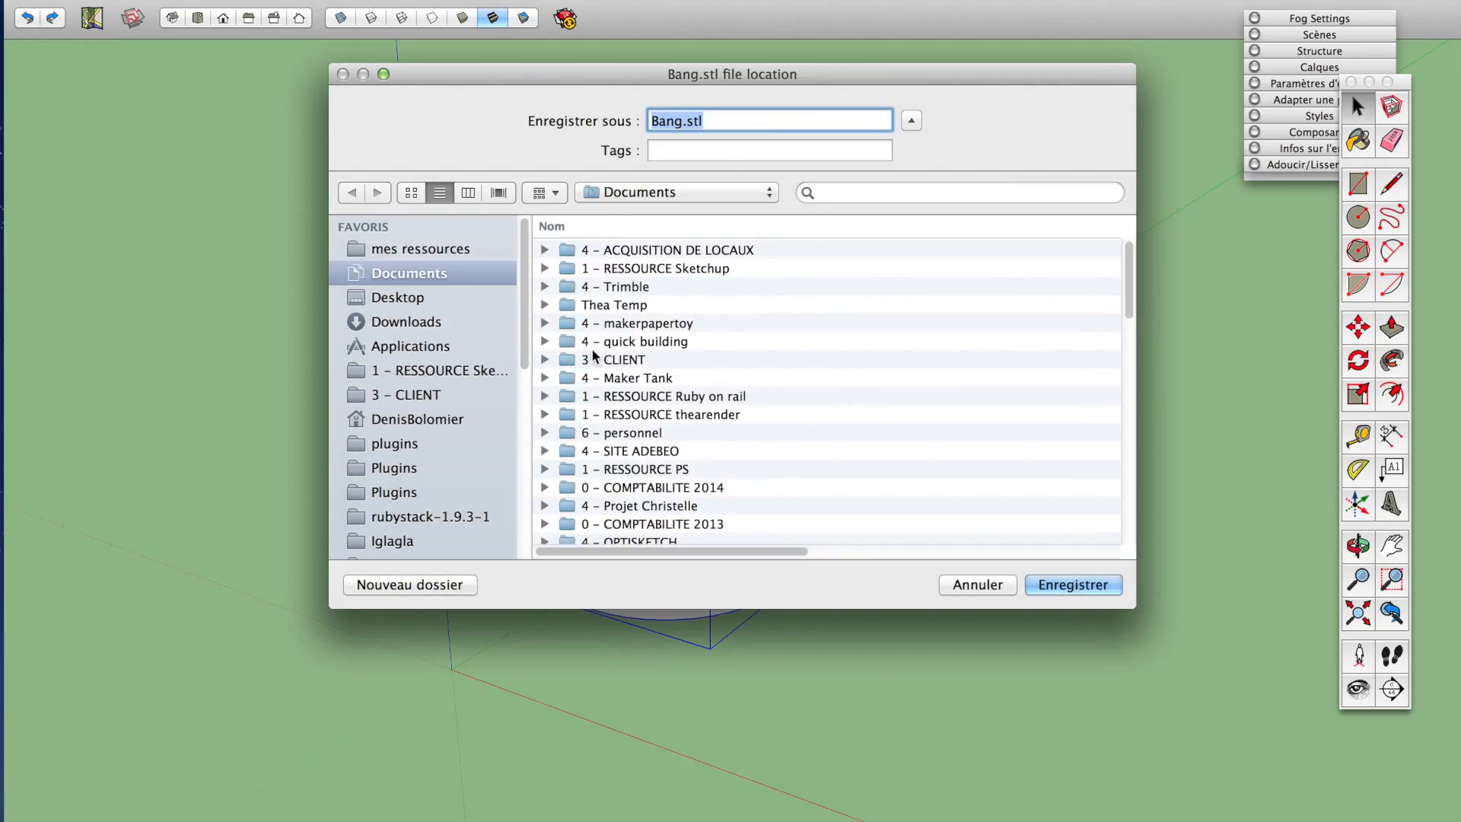
click(433, 305)
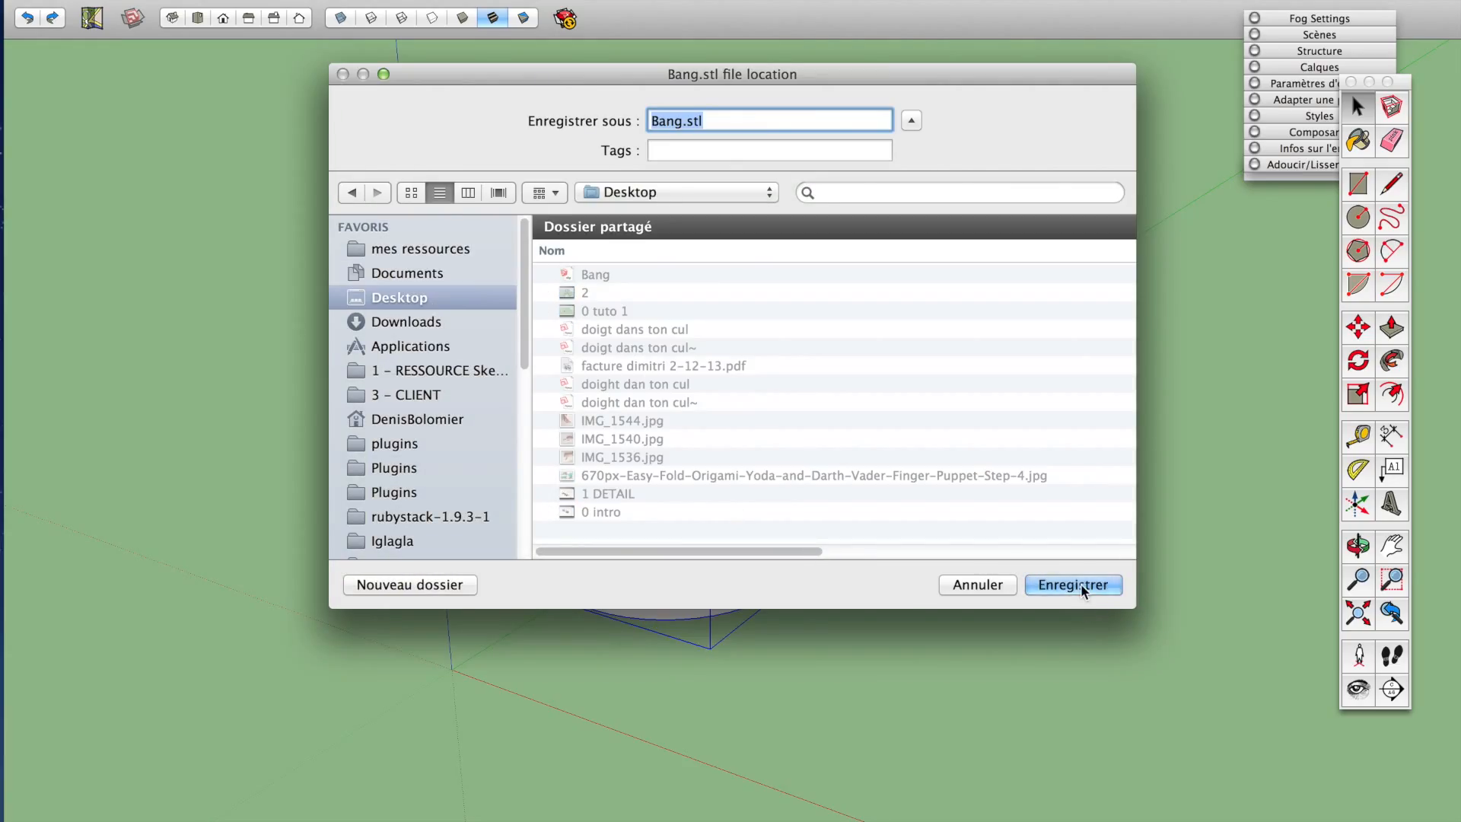
click(1074, 584)
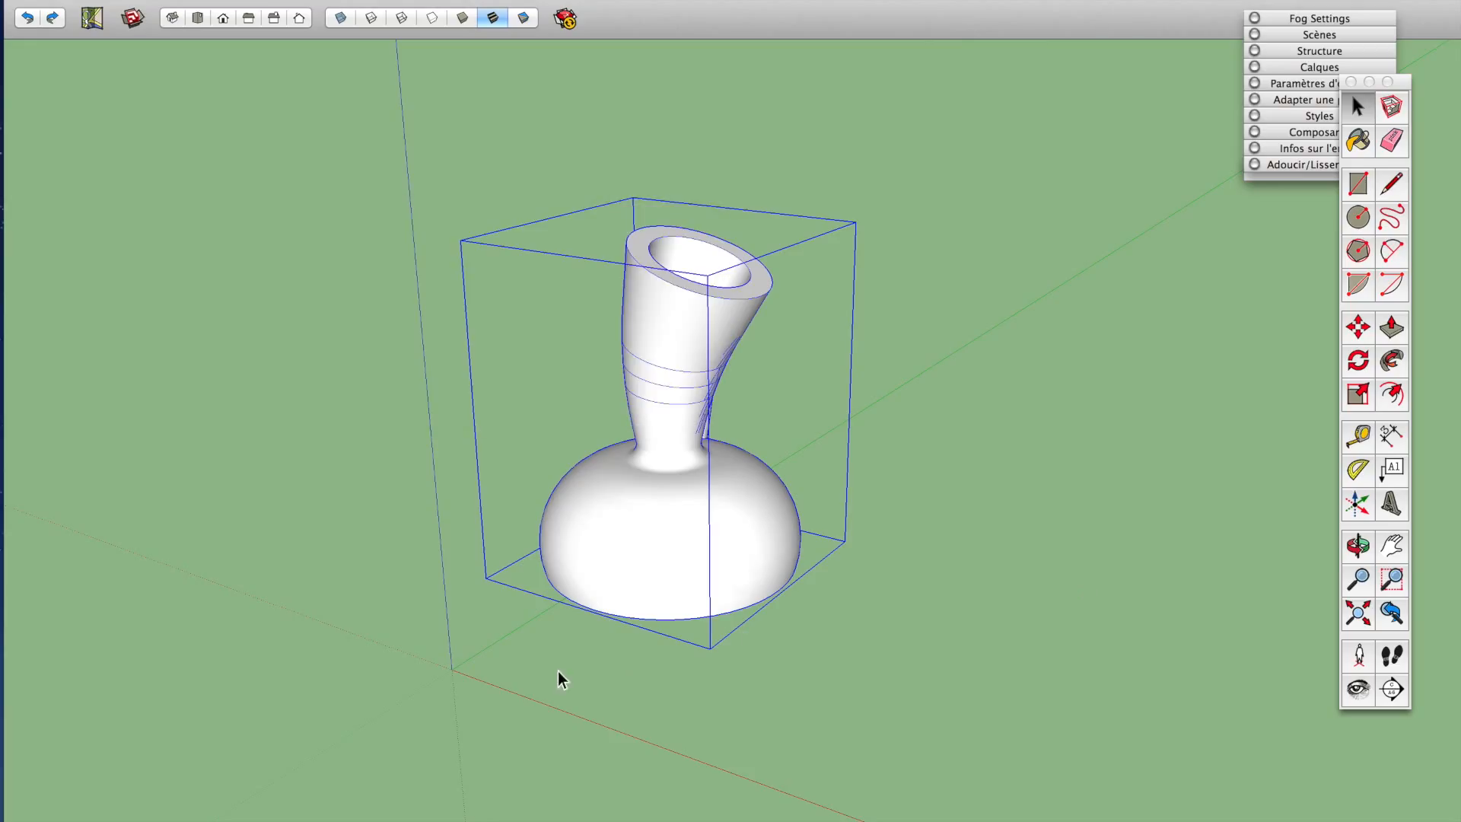
click(409, 479)
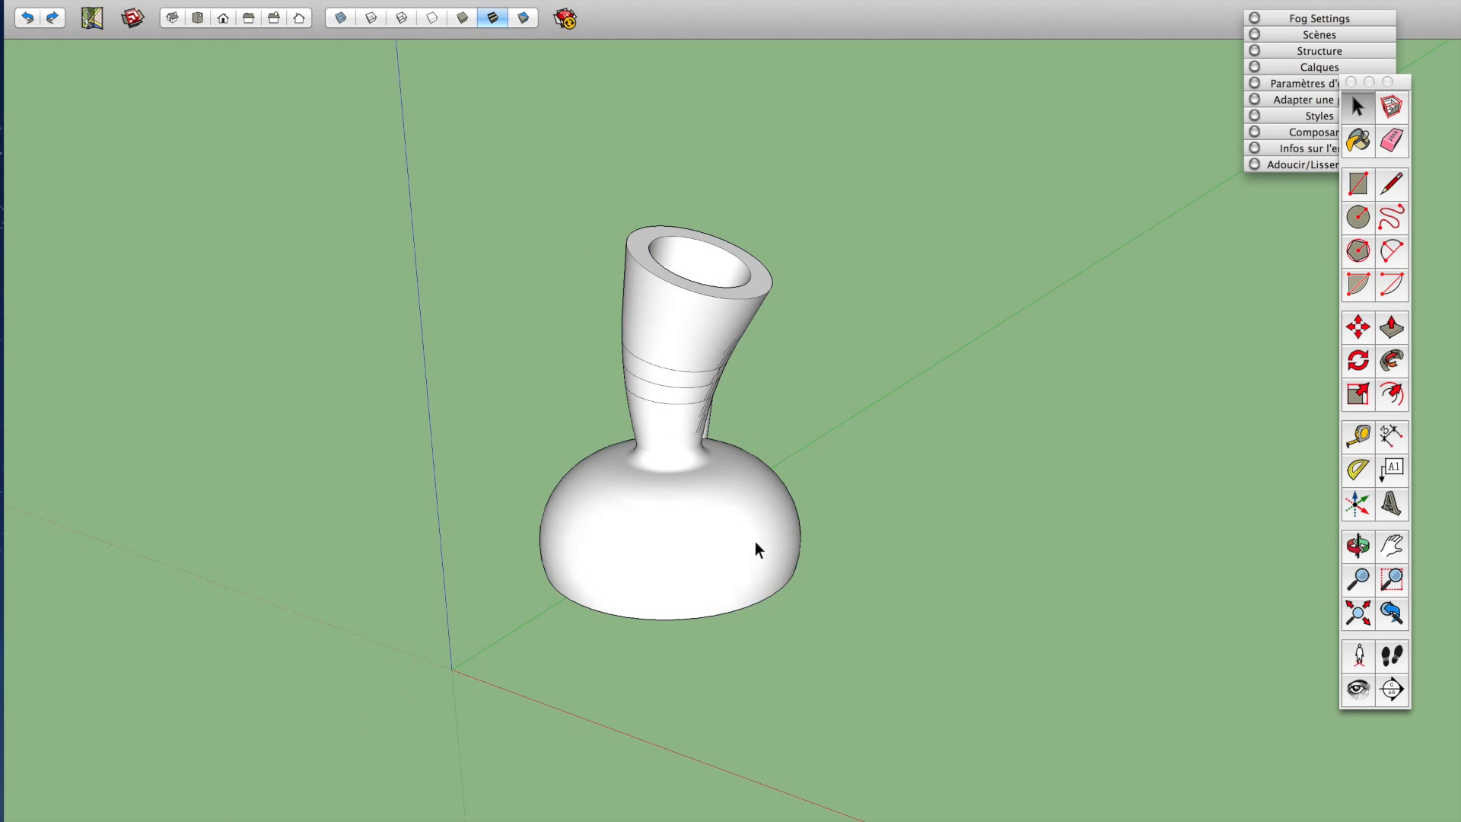
Open Bang.stl from the desktop in MakerBot MakerWare and import it without scaling it to fit
key(F11)
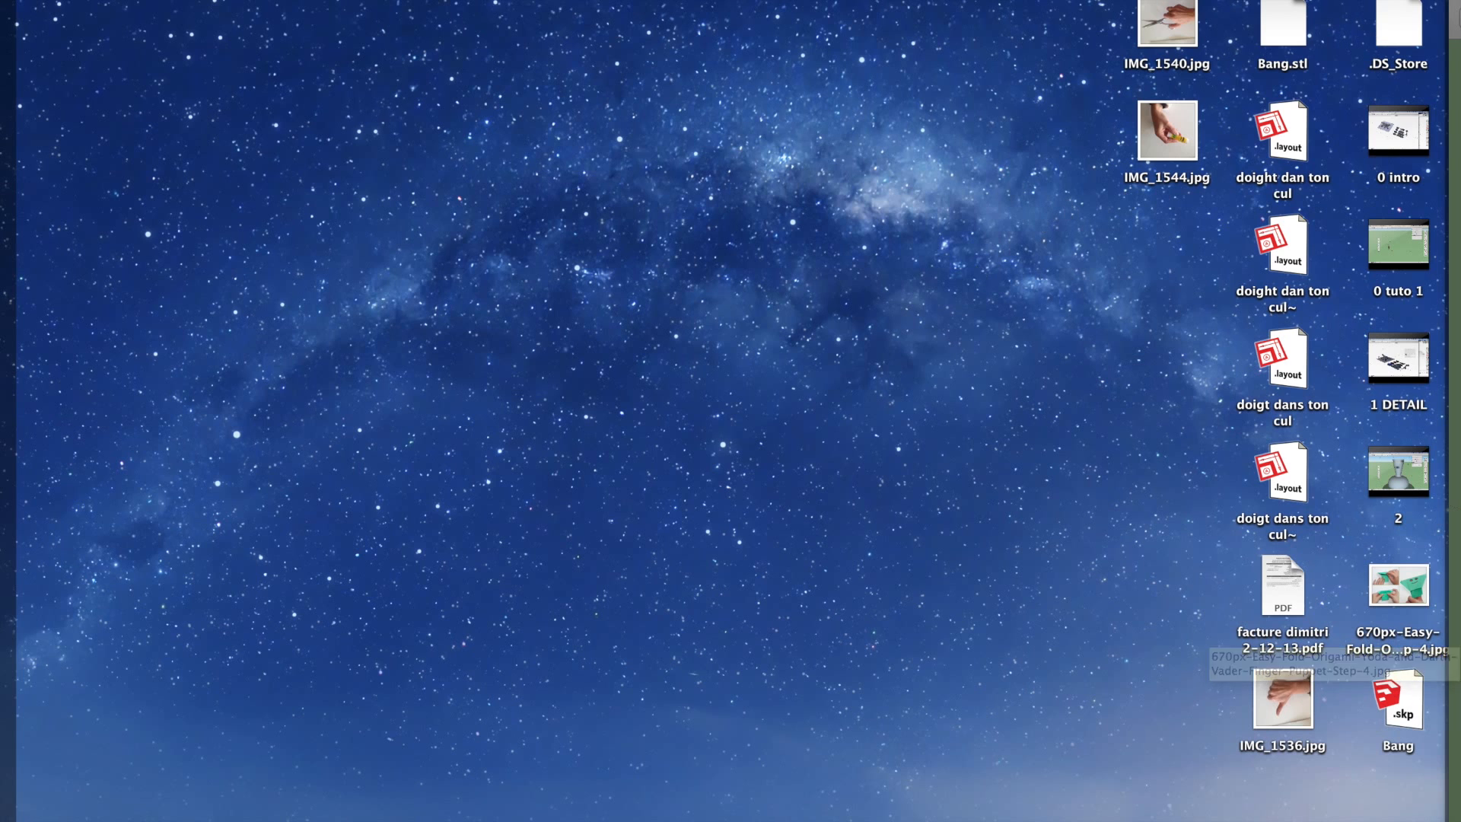
click(1292, 9)
key(F11)
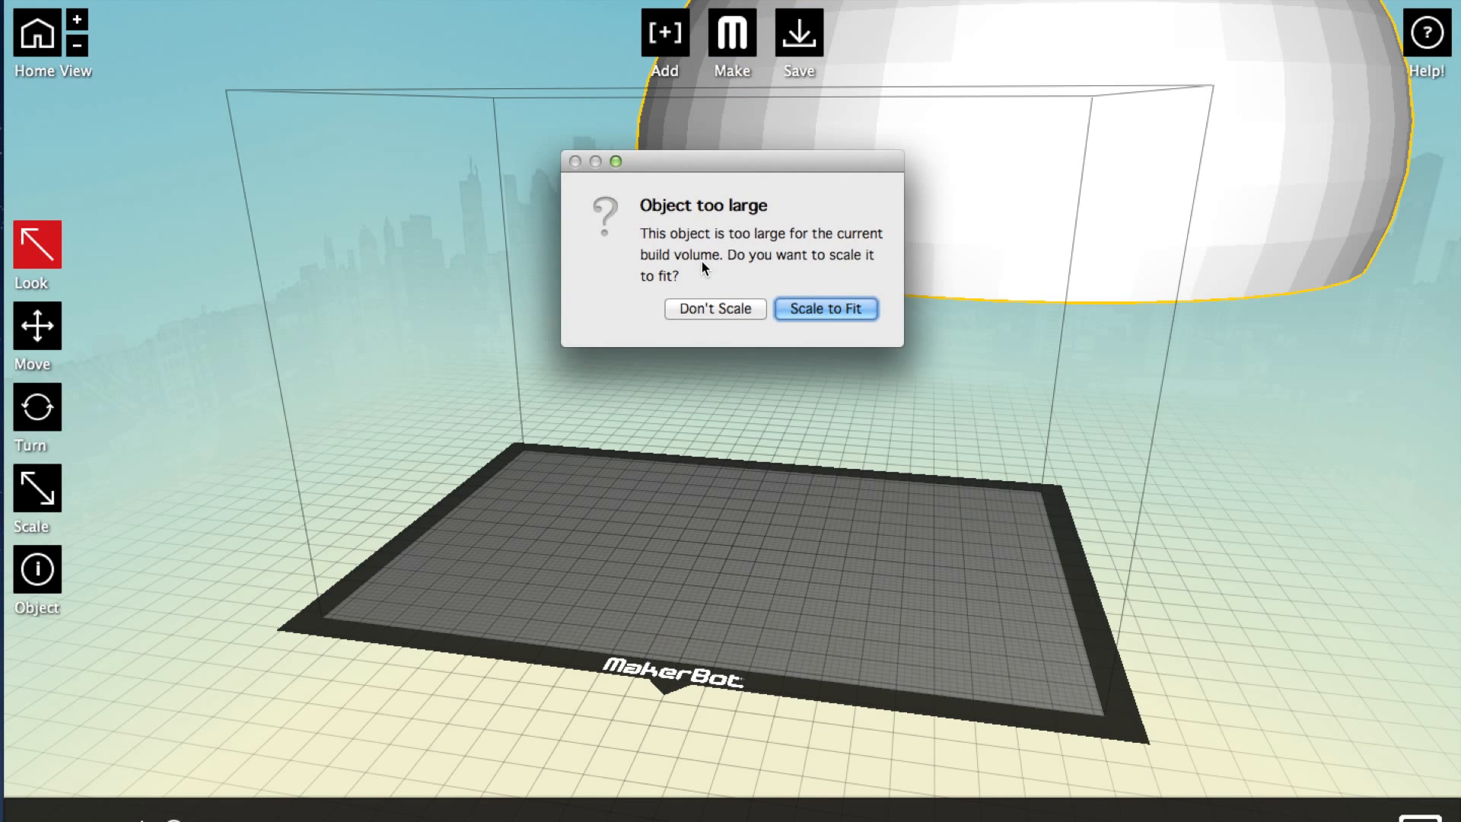
click(706, 303)
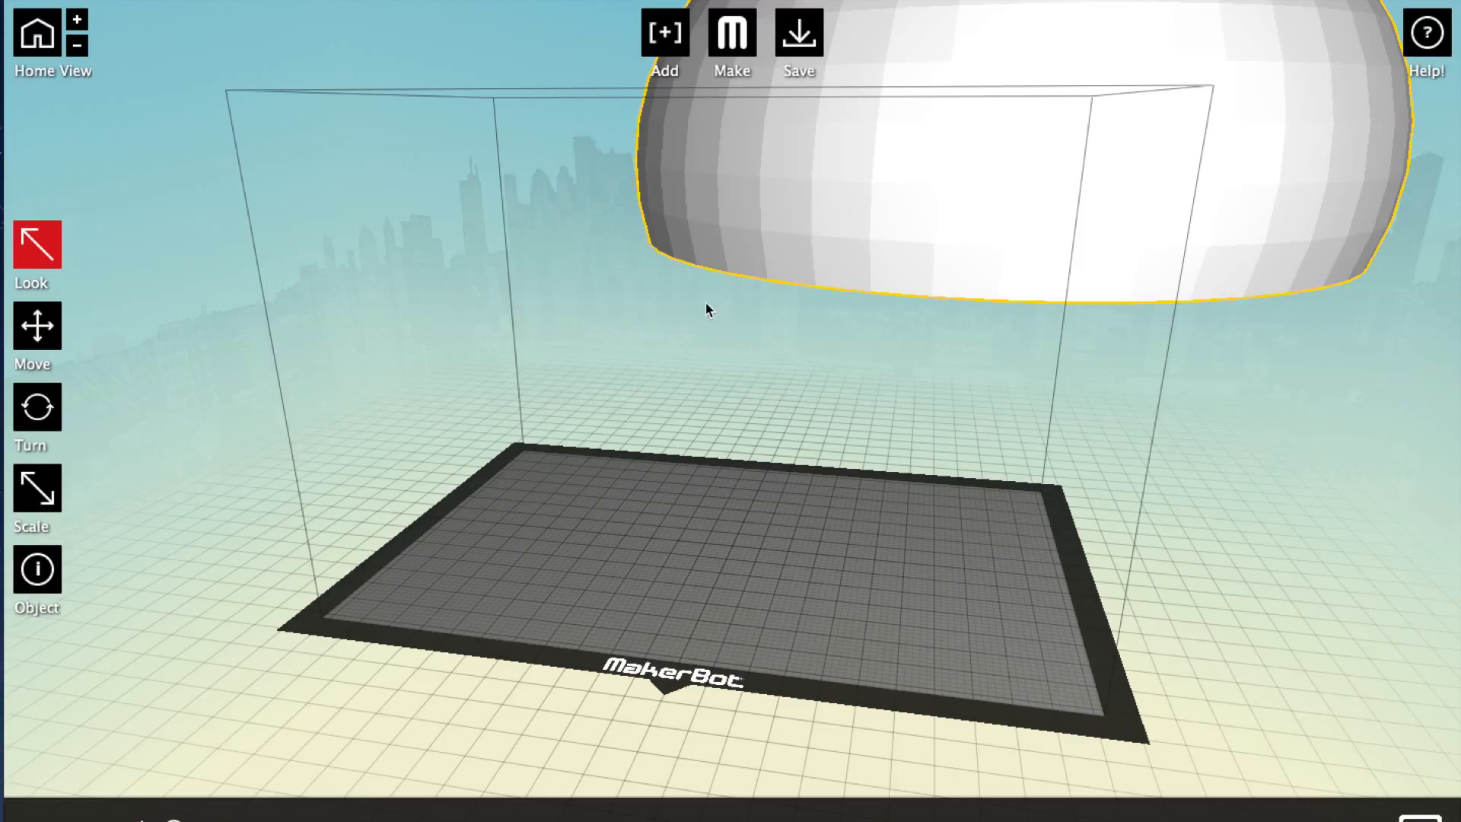
Set the oversized vase down on the build platform
click(37, 487)
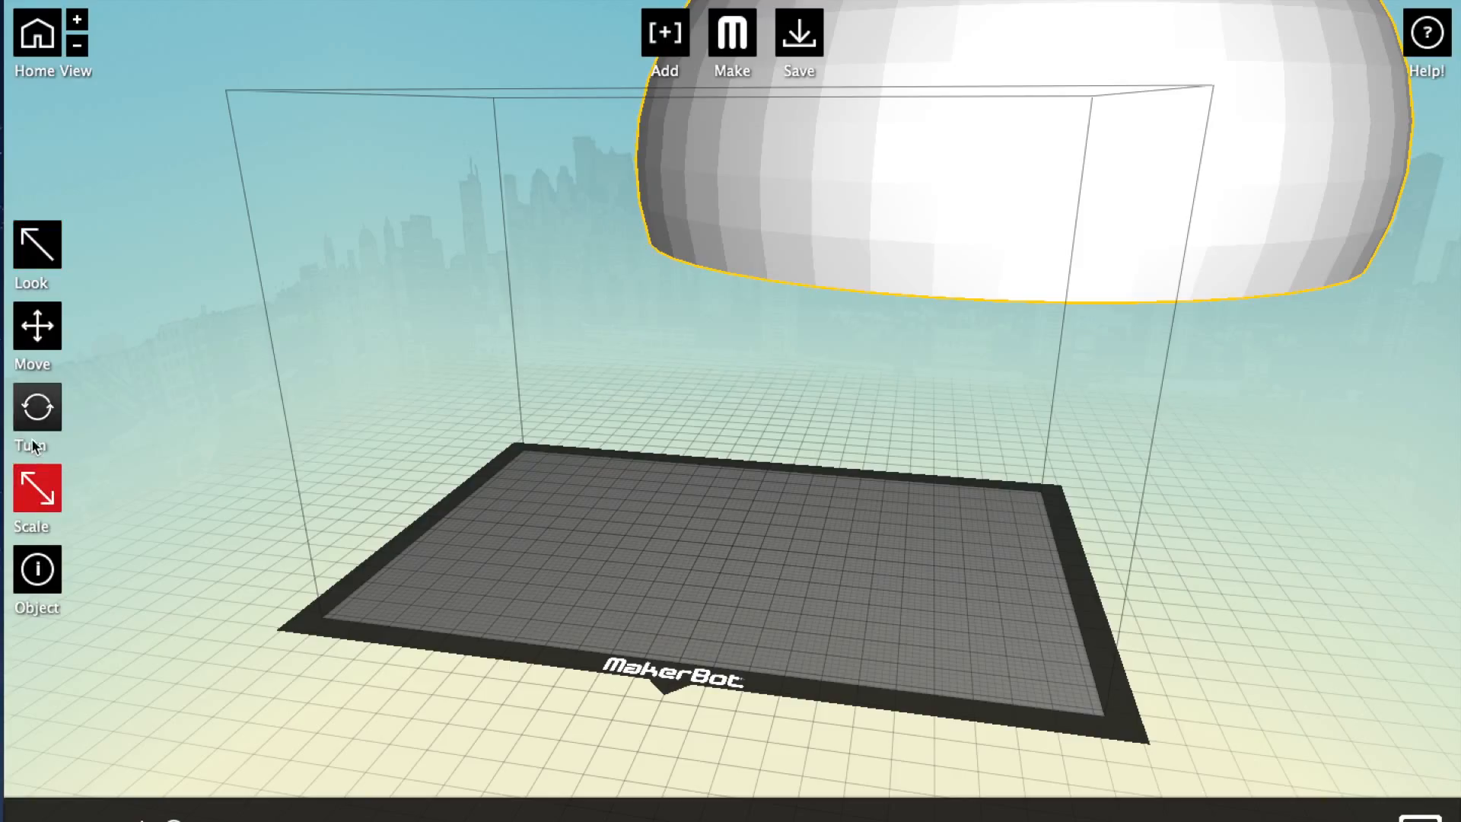
click(36, 342)
click(172, 572)
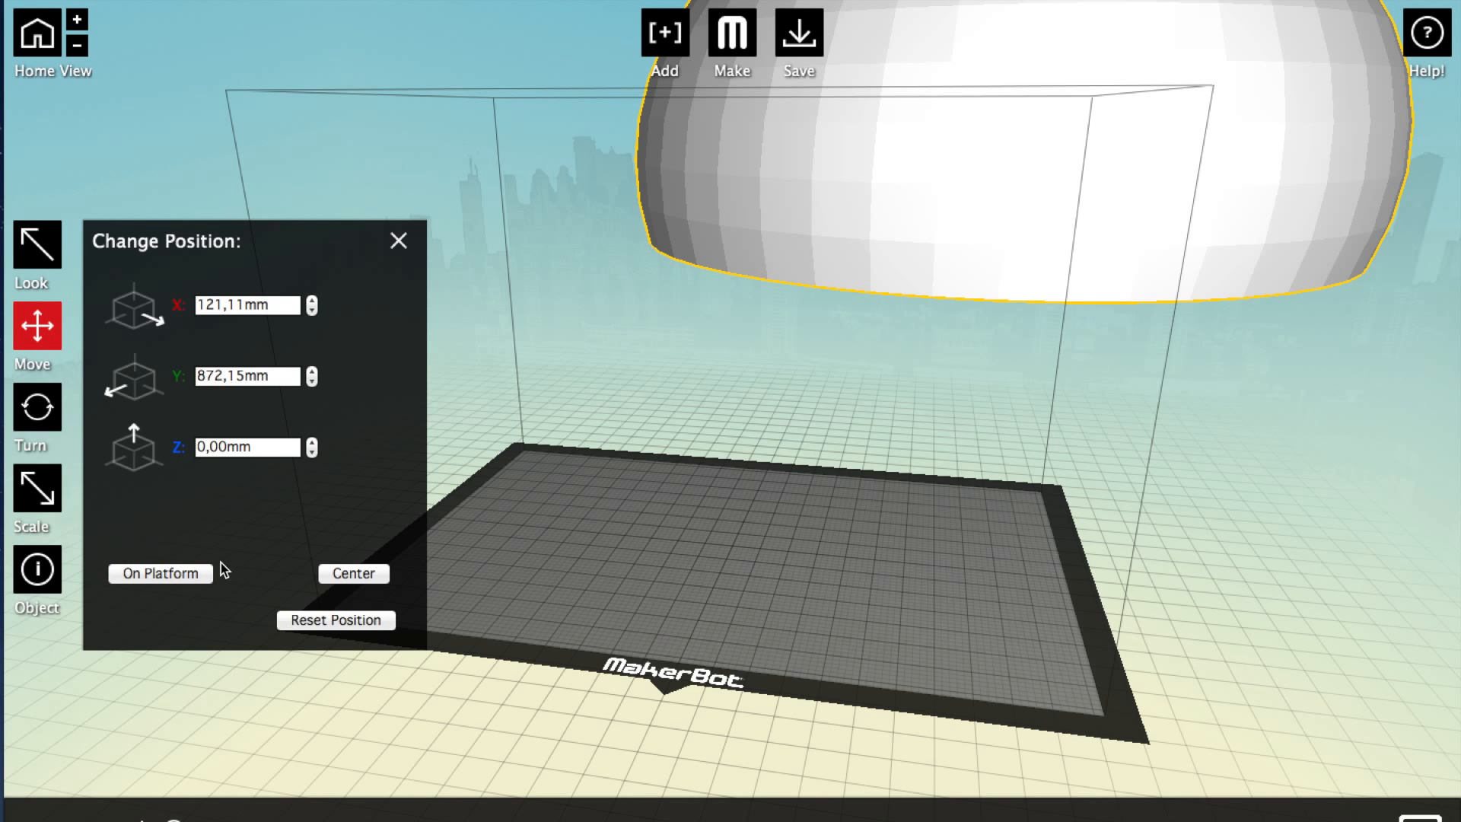
click(196, 574)
right_drag(1004, 643, 944, 545)
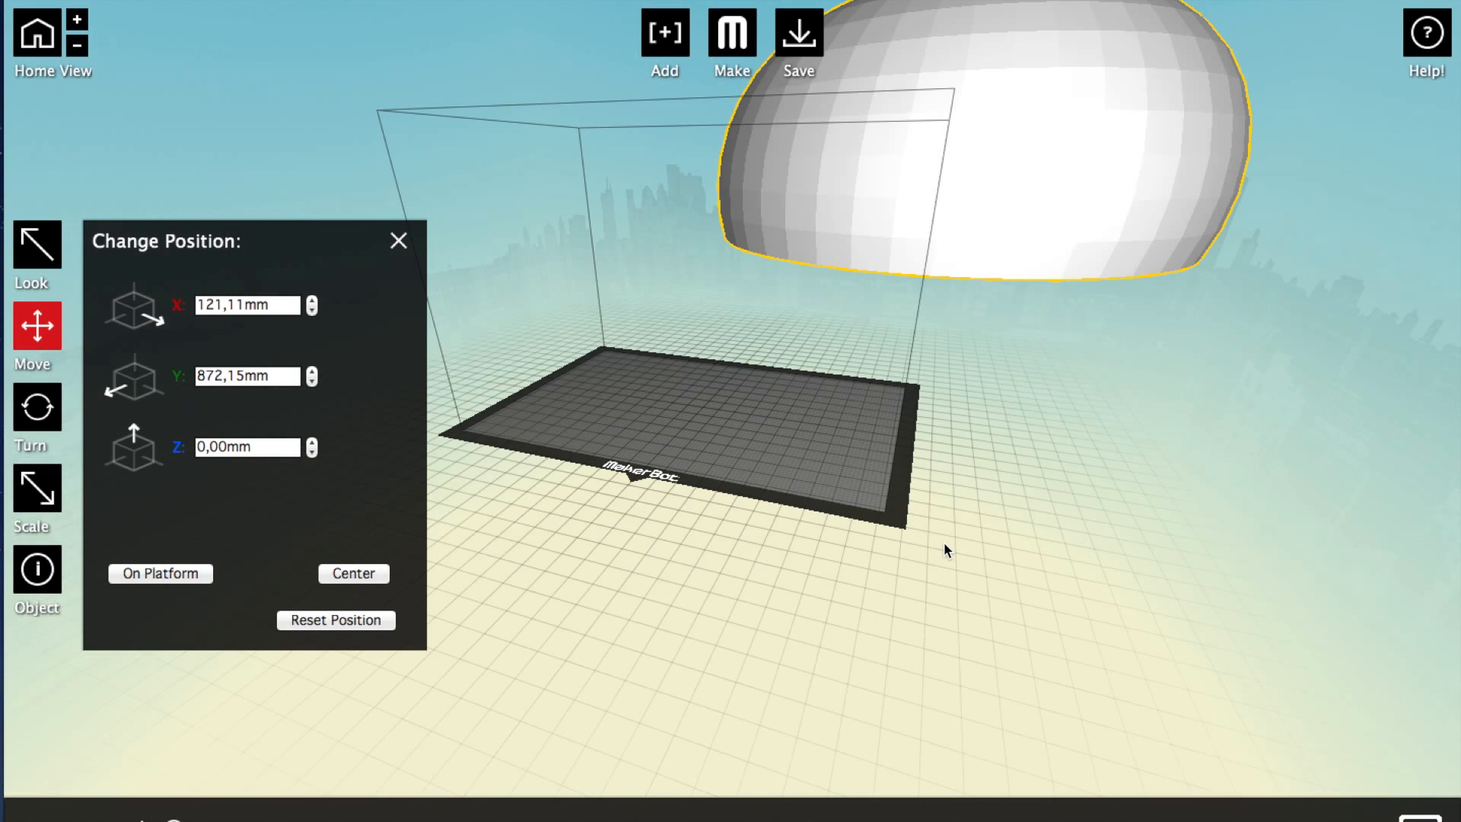
Scale the vase uniformly to 10% of its imported size
click(37, 488)
click(223, 508)
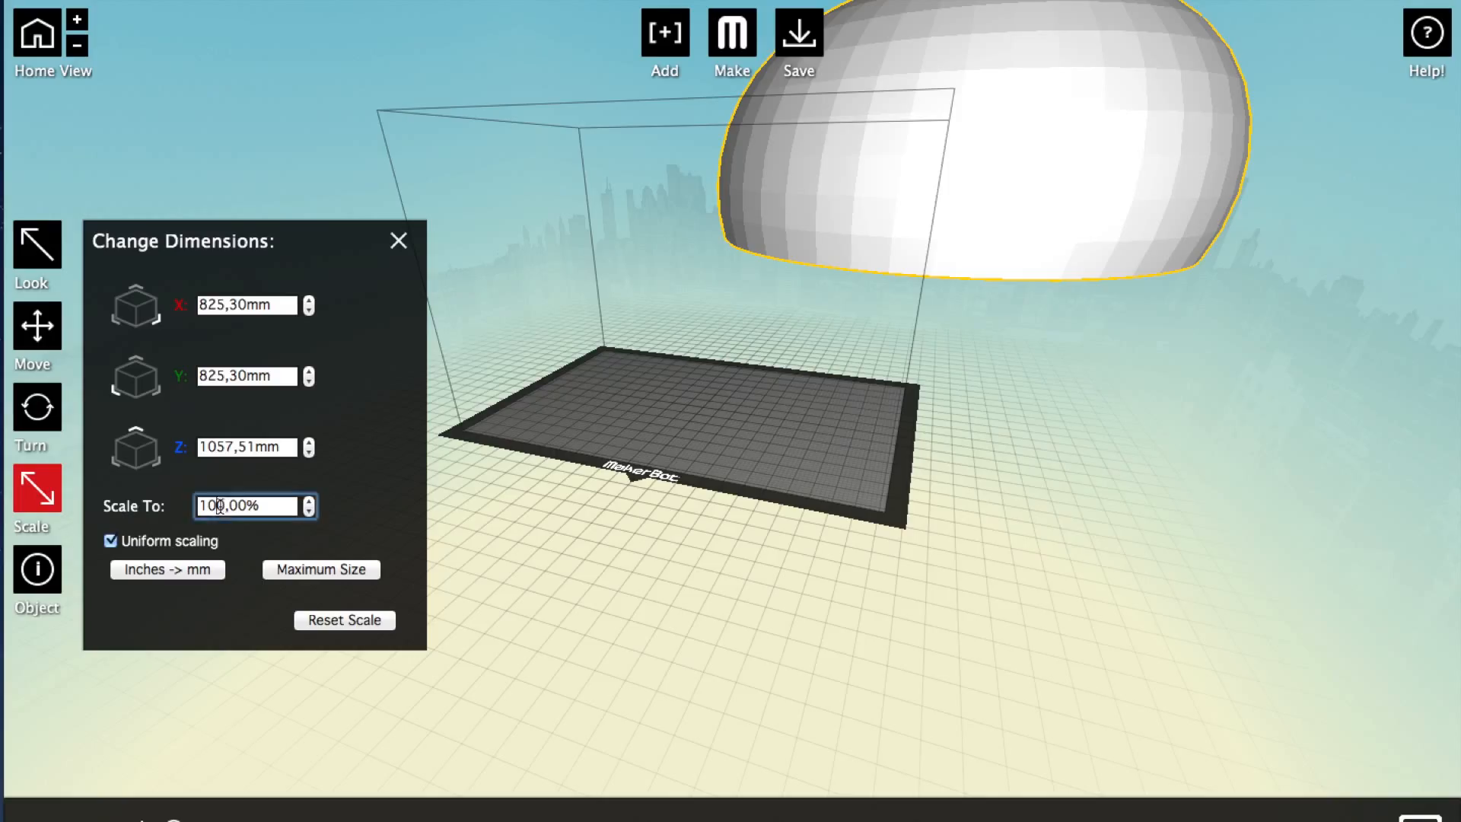
key(BackSpace)
click(270, 448)
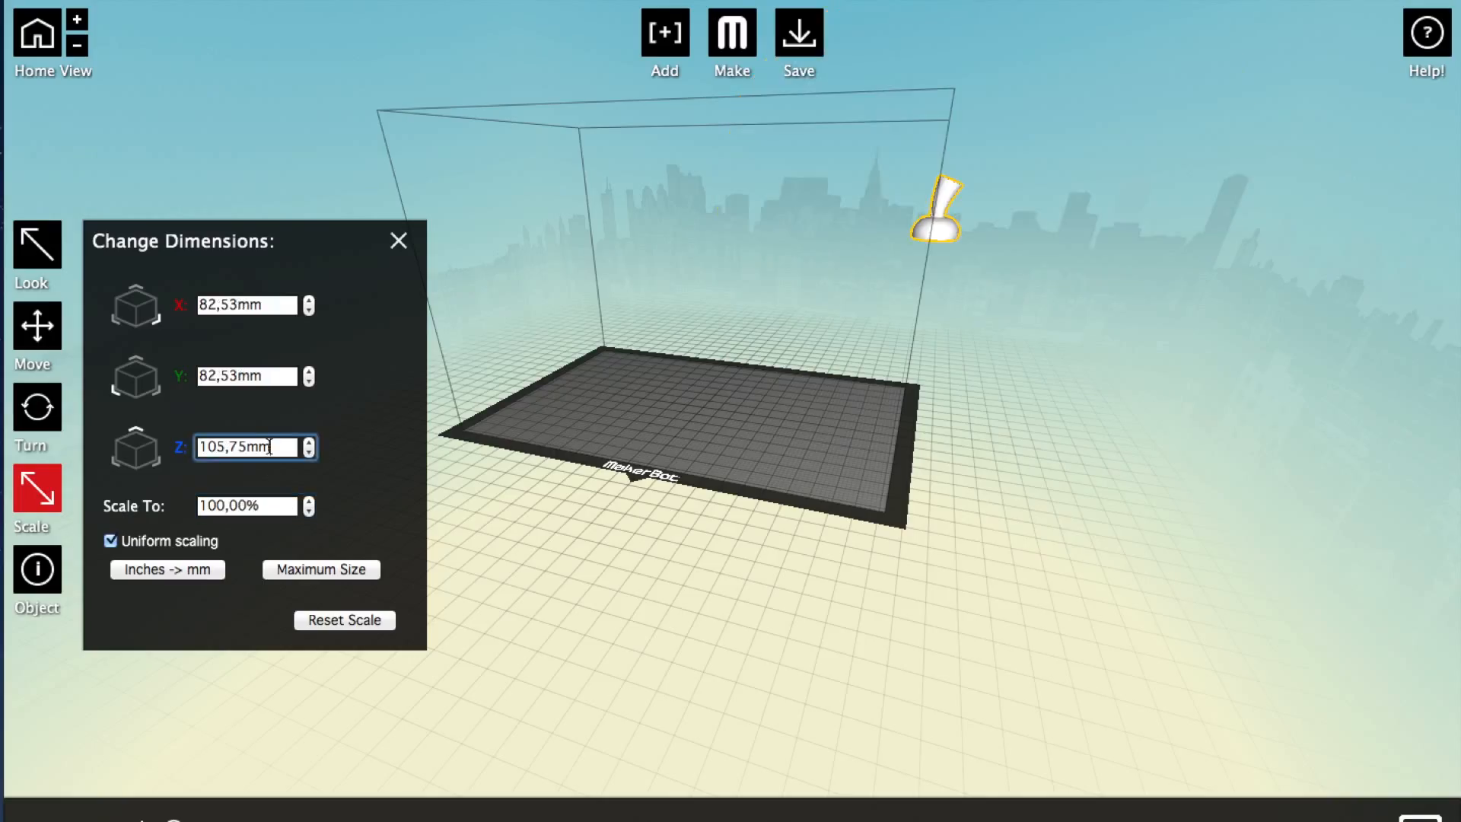
Center the vase on the build platform, and shift it slightly to about X 1.7 mm and Y 3.9 mm
click(37, 333)
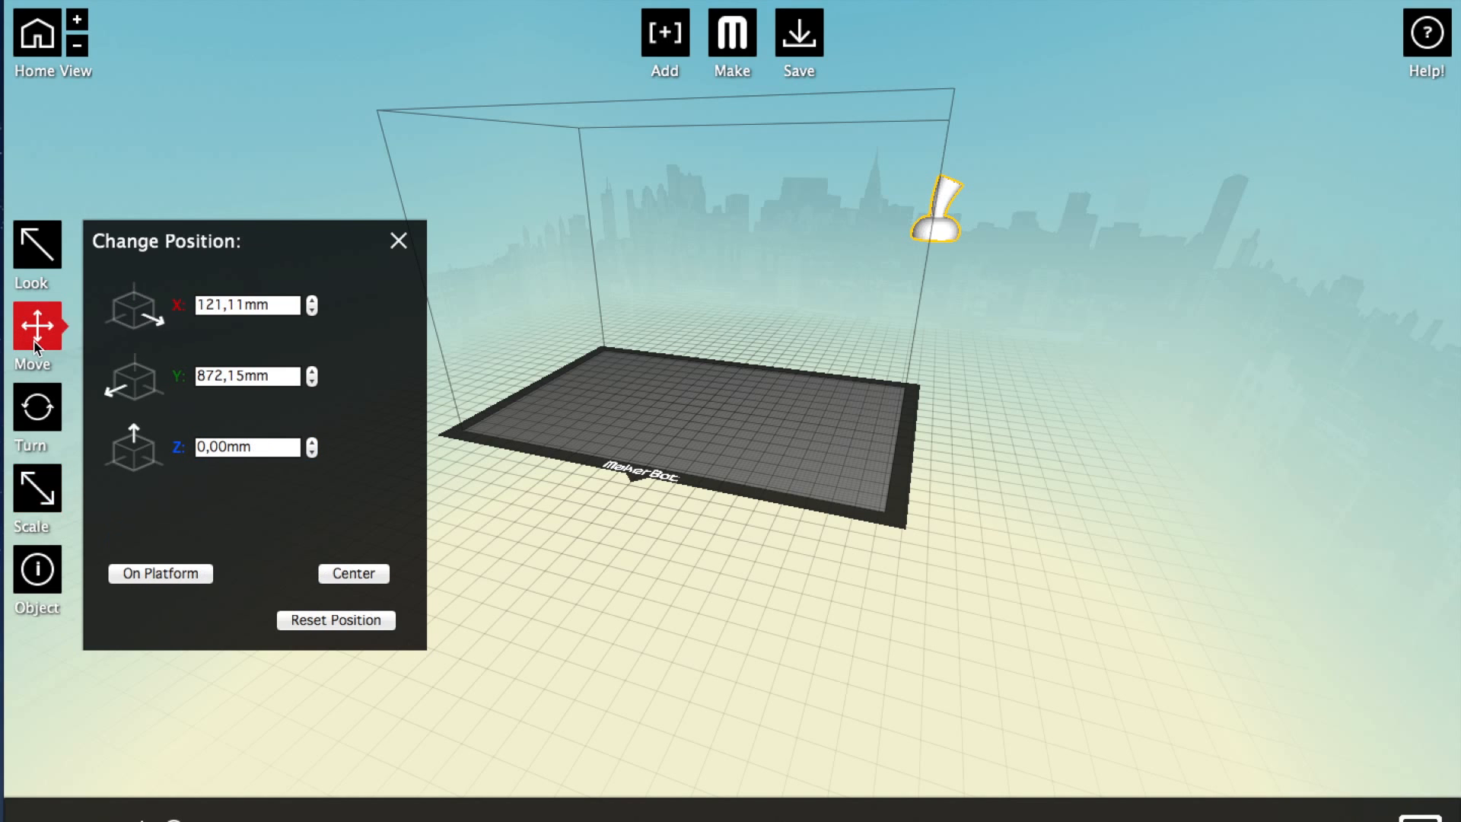
click(340, 574)
drag(742, 548, 774, 478)
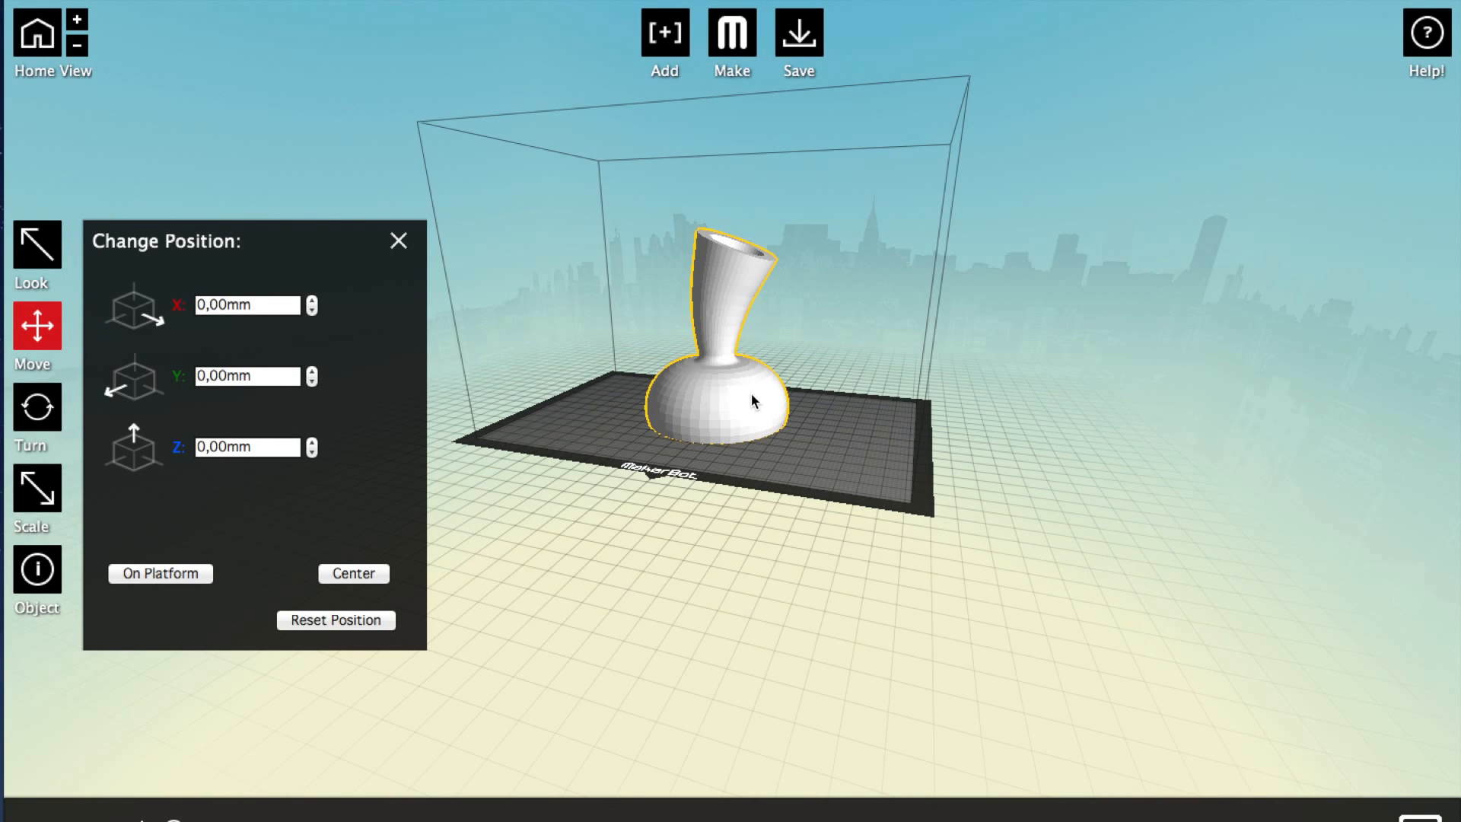
drag(734, 289, 735, 259)
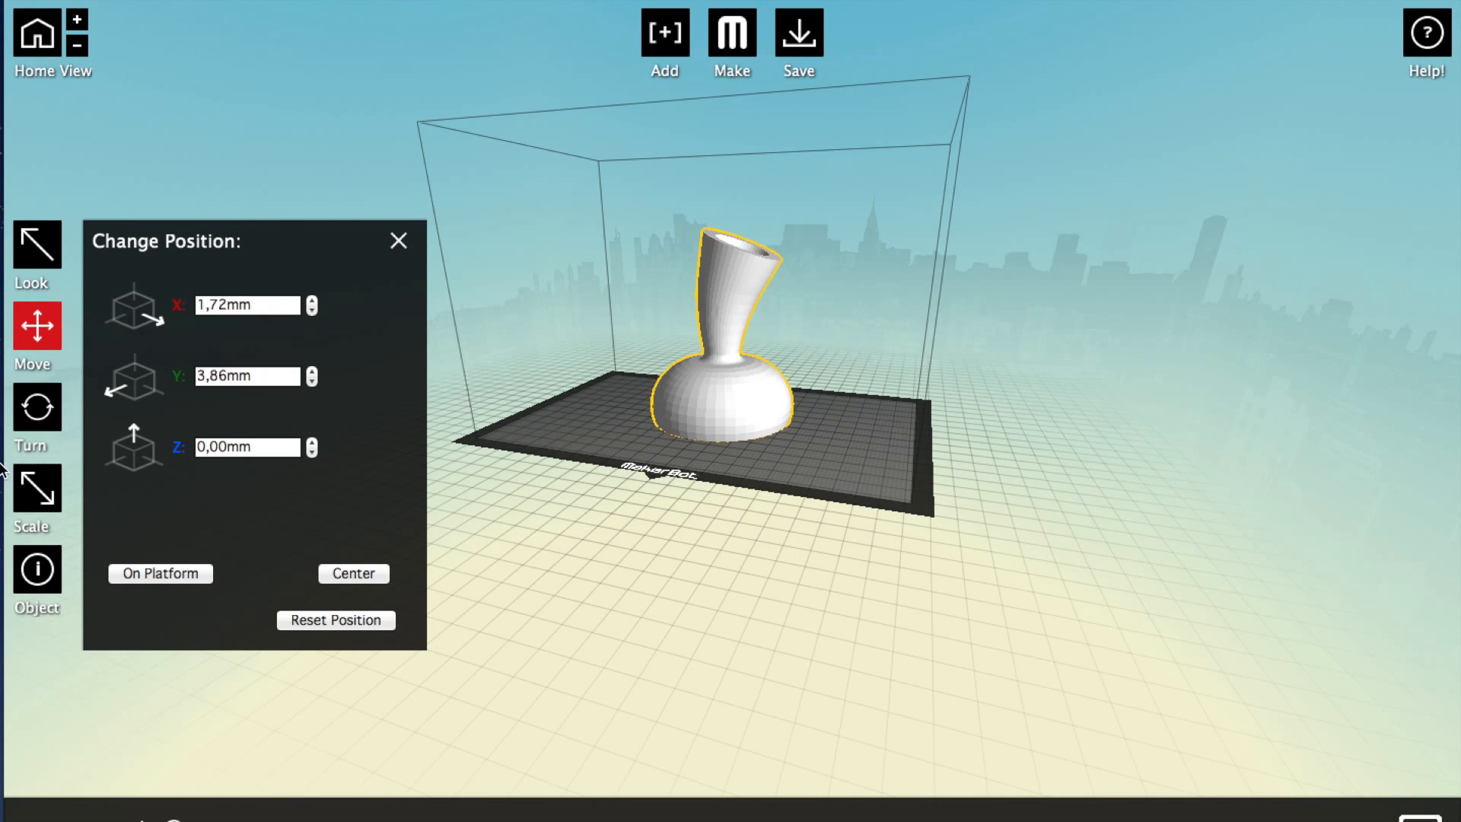
Enlarge the vase freehand with uniform scaling to about 108 x 108 x 138 mm
click(37, 488)
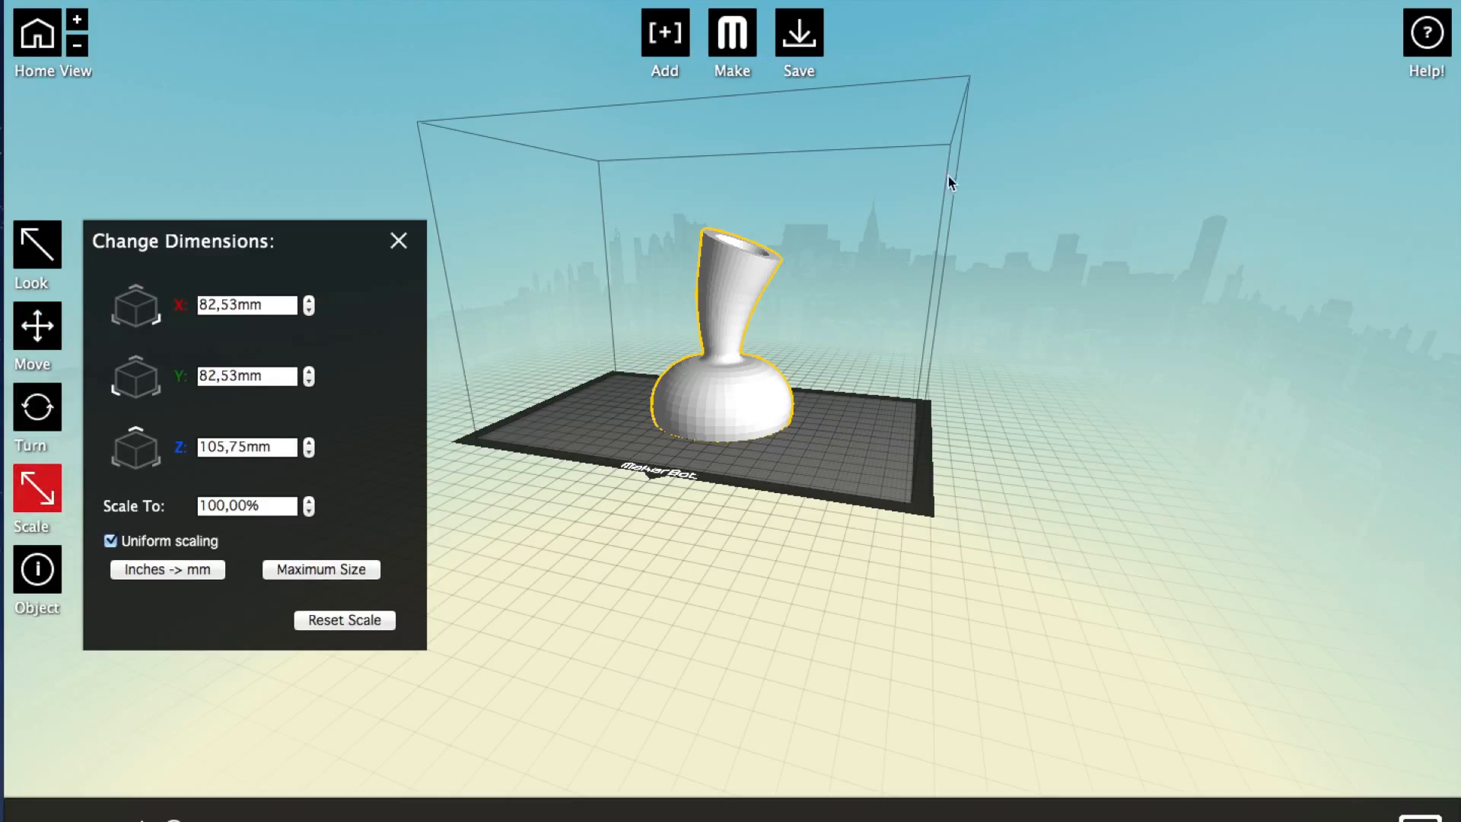
drag(733, 248, 722, 218)
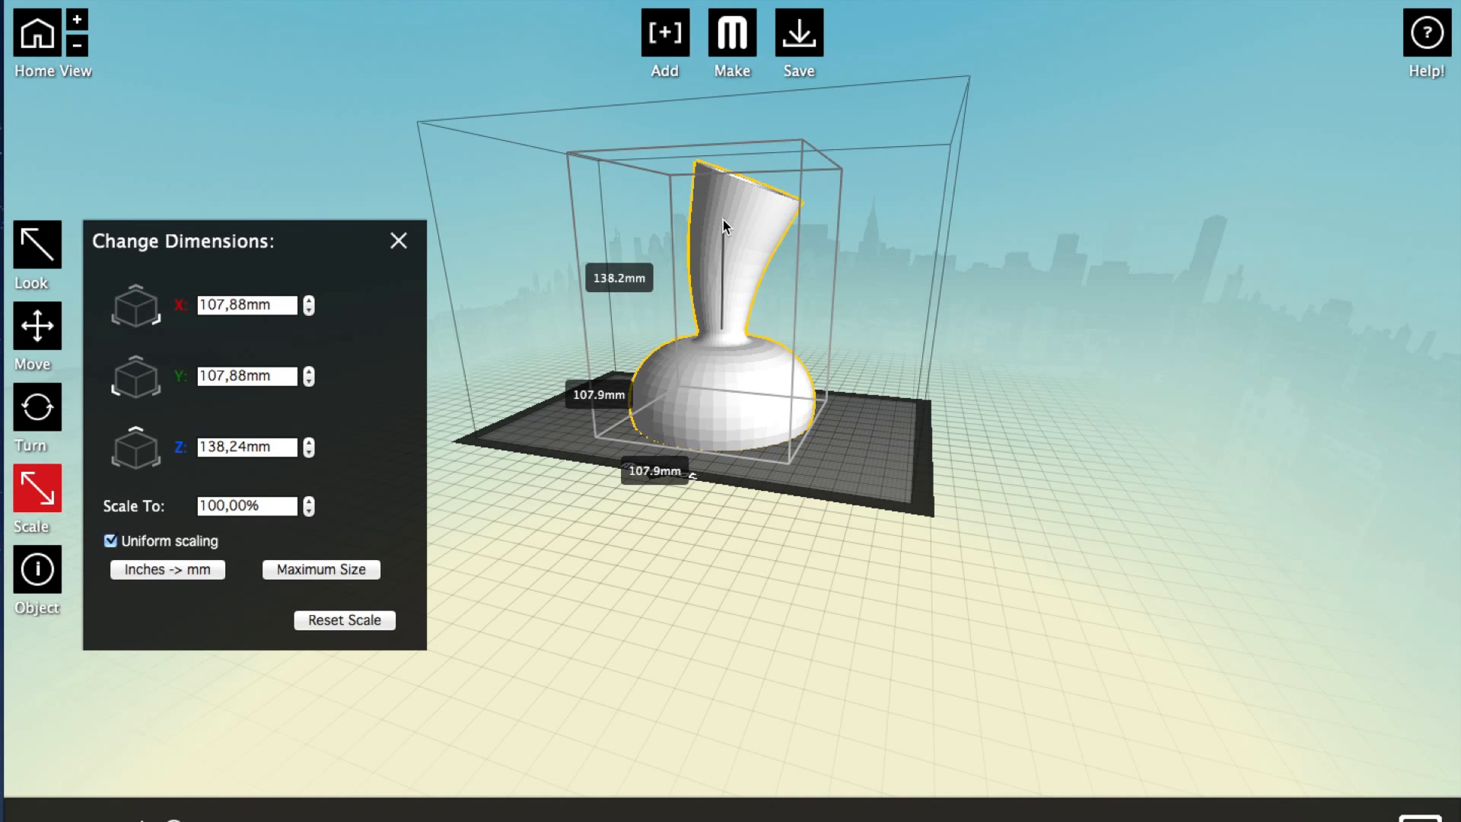
scroll(751, 229, up, 5)
scroll(758, 239, down, 6)
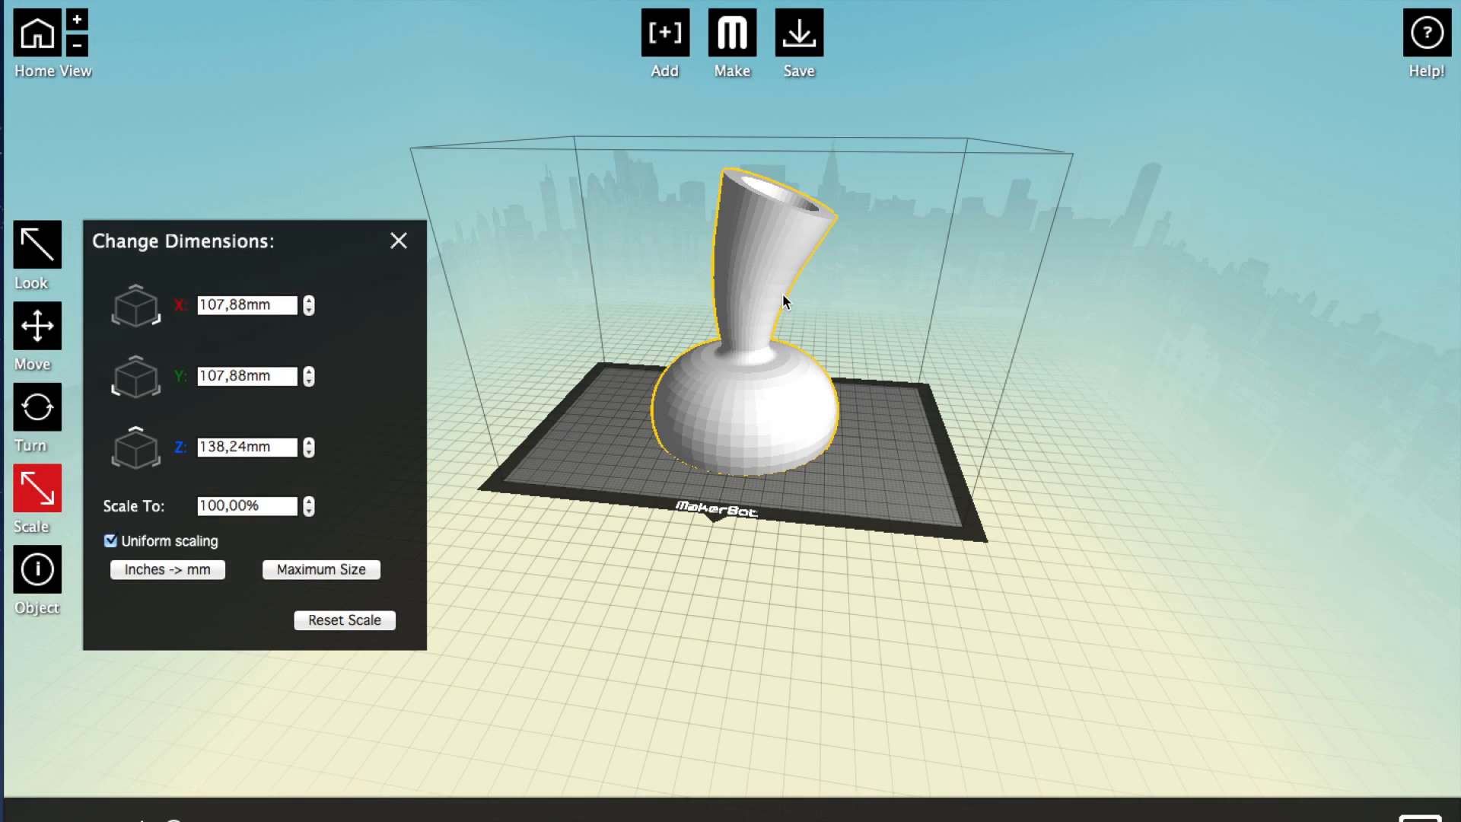
Scale the vase to the maximum size for the build volume and close the dimension settings
right_drag(782, 293, 790, 273)
drag(790, 272, 781, 242)
right_drag(781, 242, 791, 273)
click(343, 568)
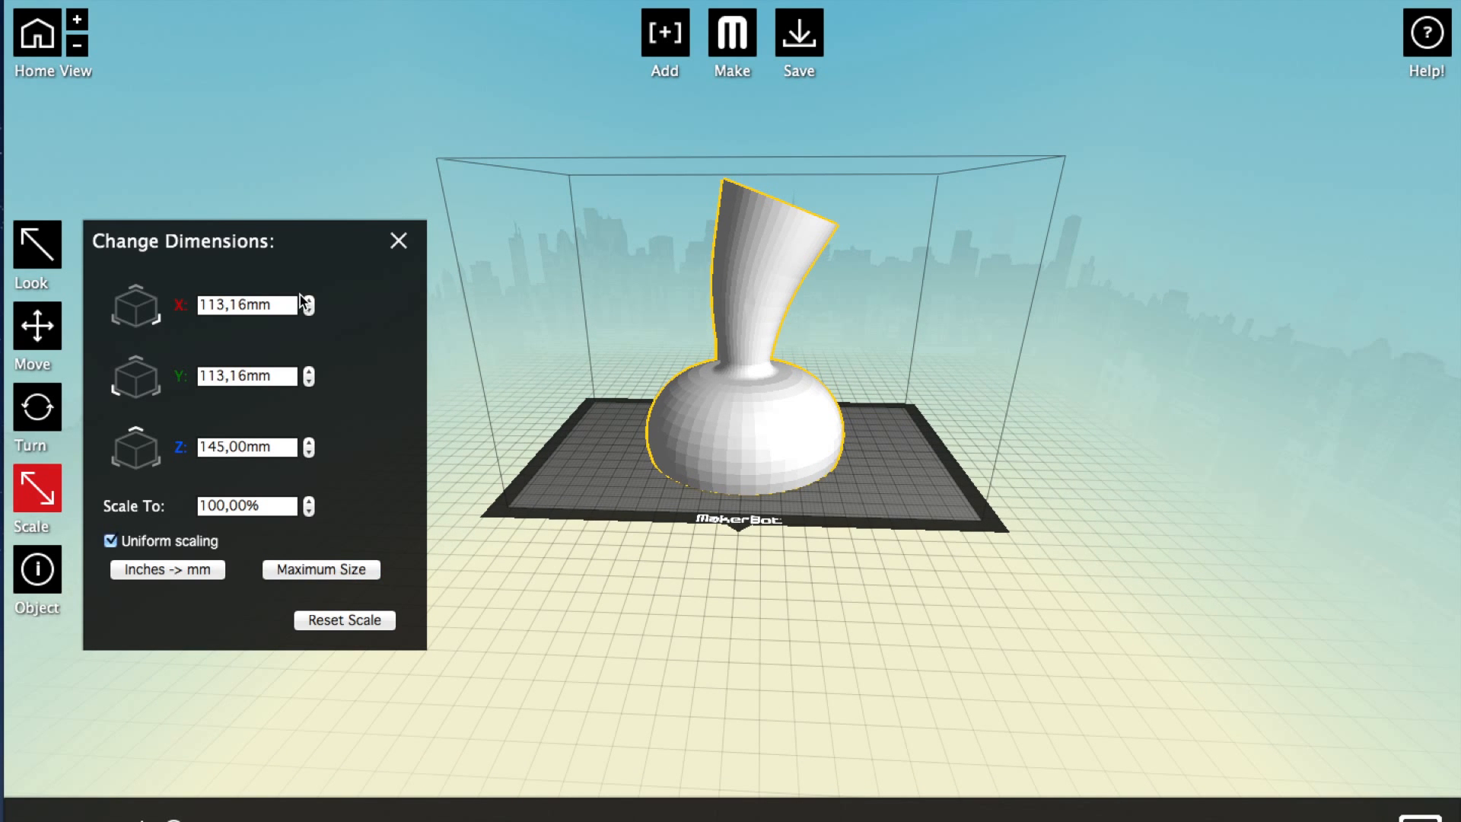
click(397, 239)
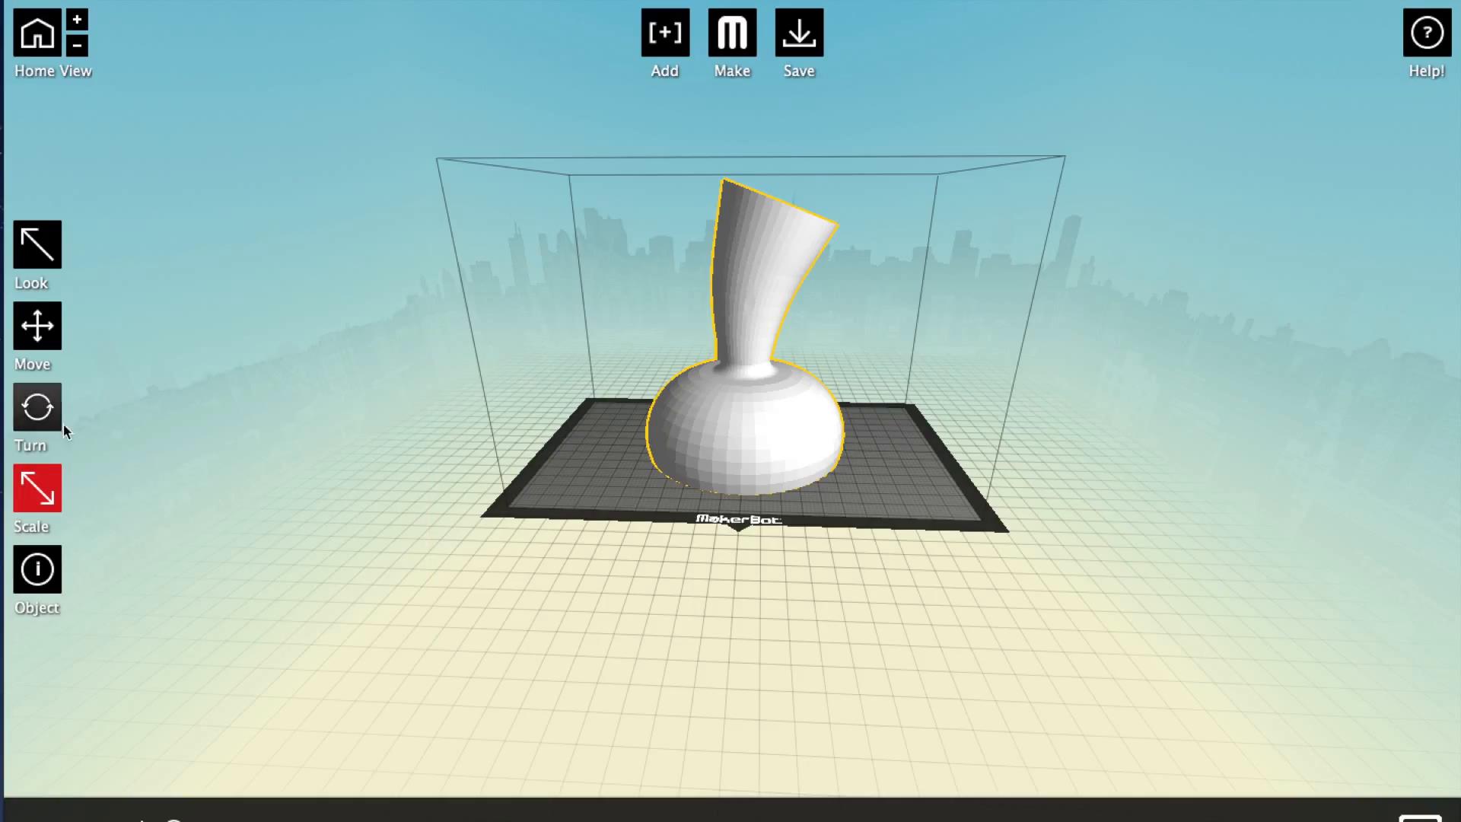
Assign the vase to the Left extruder and close its object information
click(61, 569)
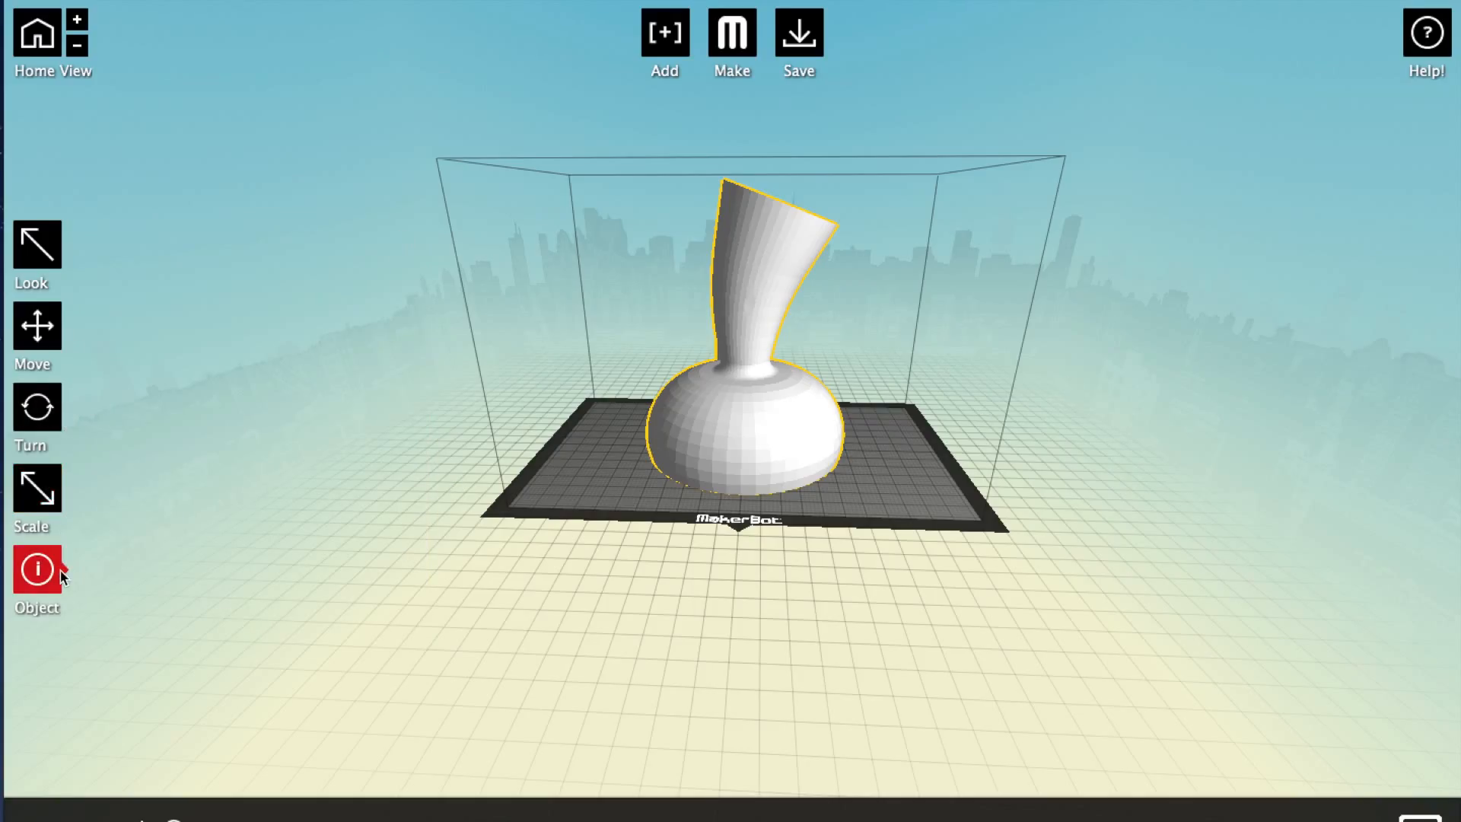
click(350, 432)
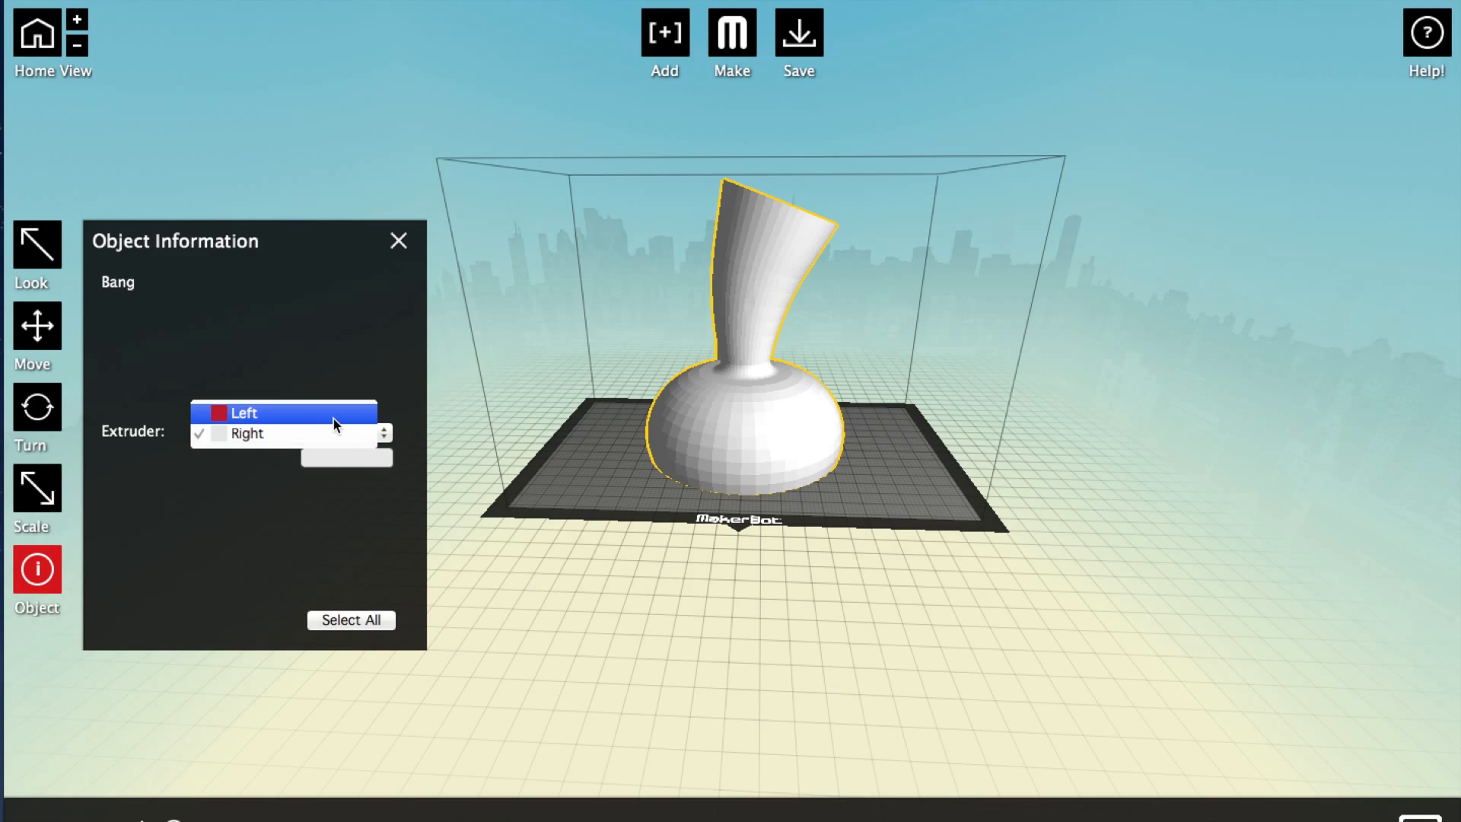
click(333, 416)
drag(780, 411, 605, 403)
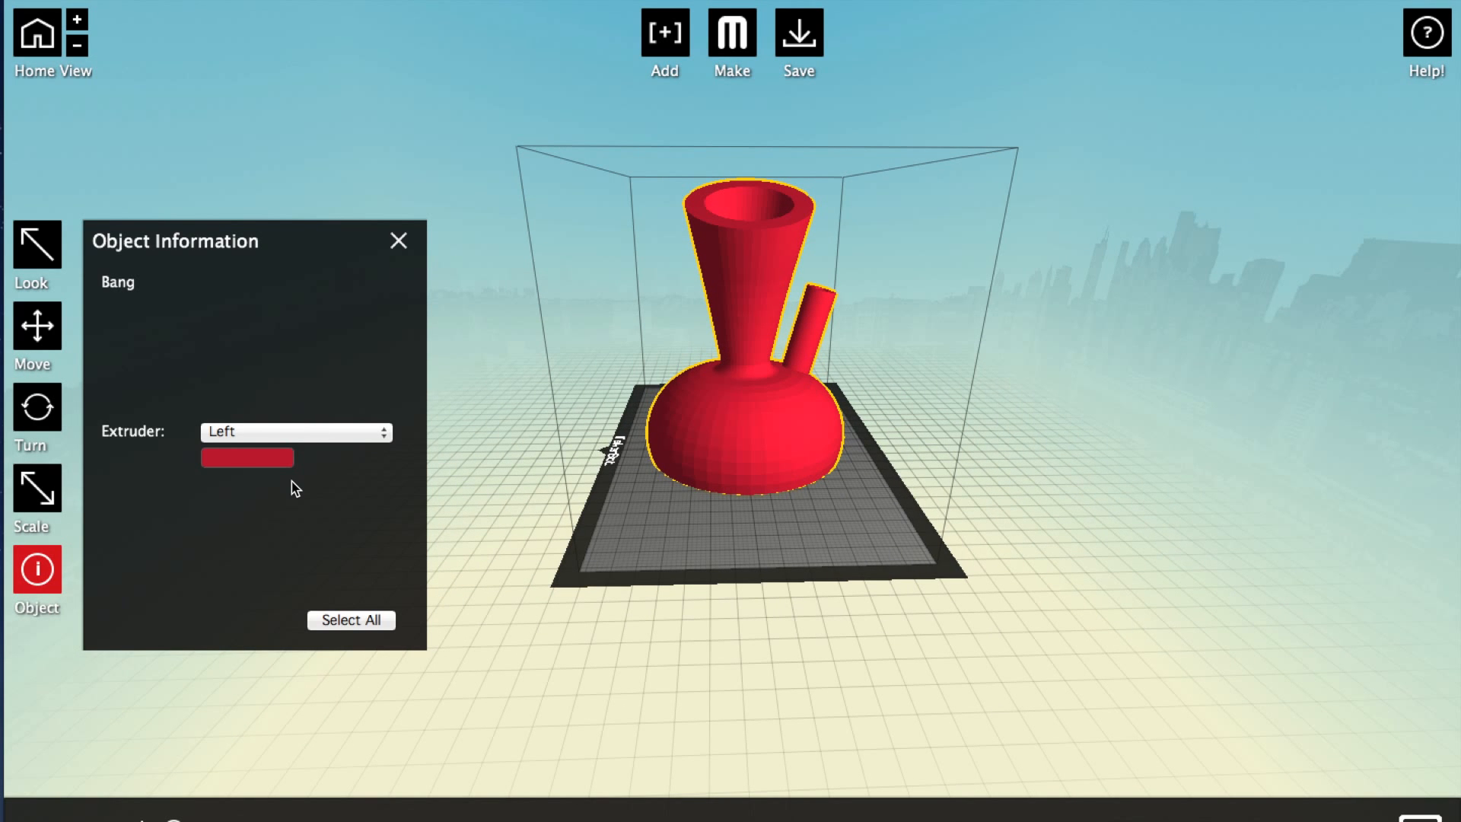
click(399, 241)
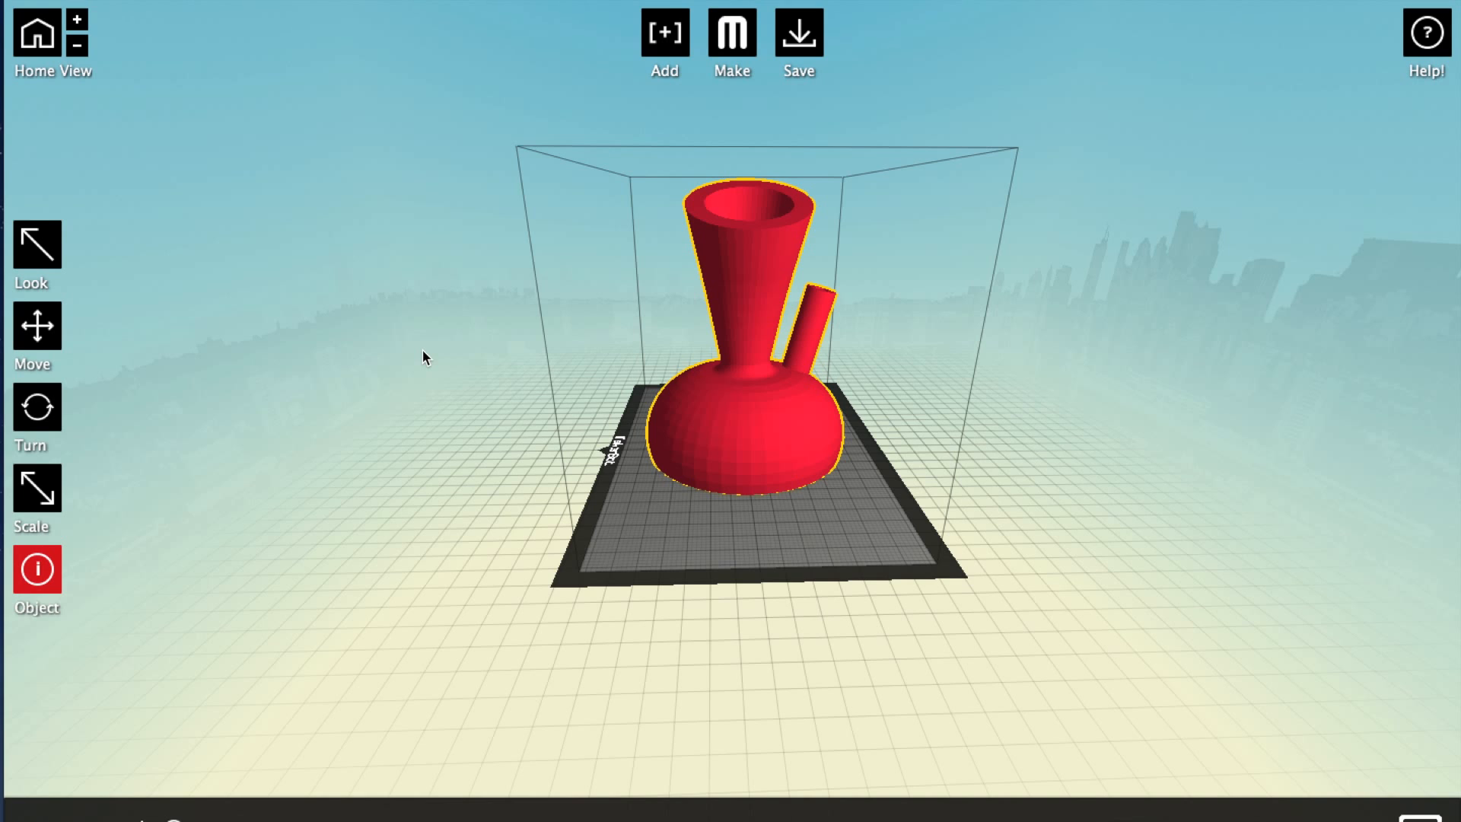
Open the print export settings, choose Low (Faster) resolution and turn the raft off
drag(423, 349, 609, 401)
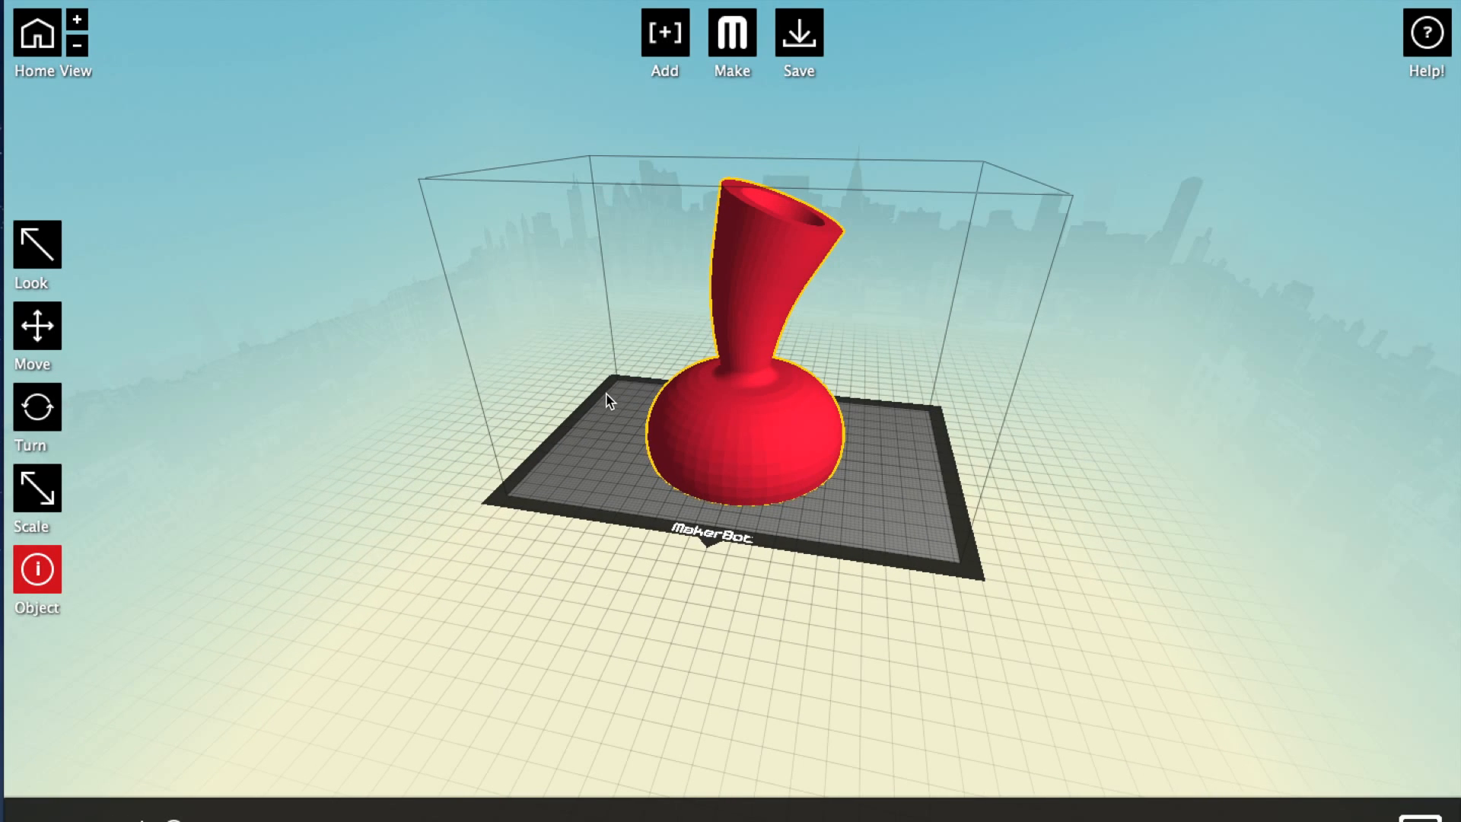
click(731, 34)
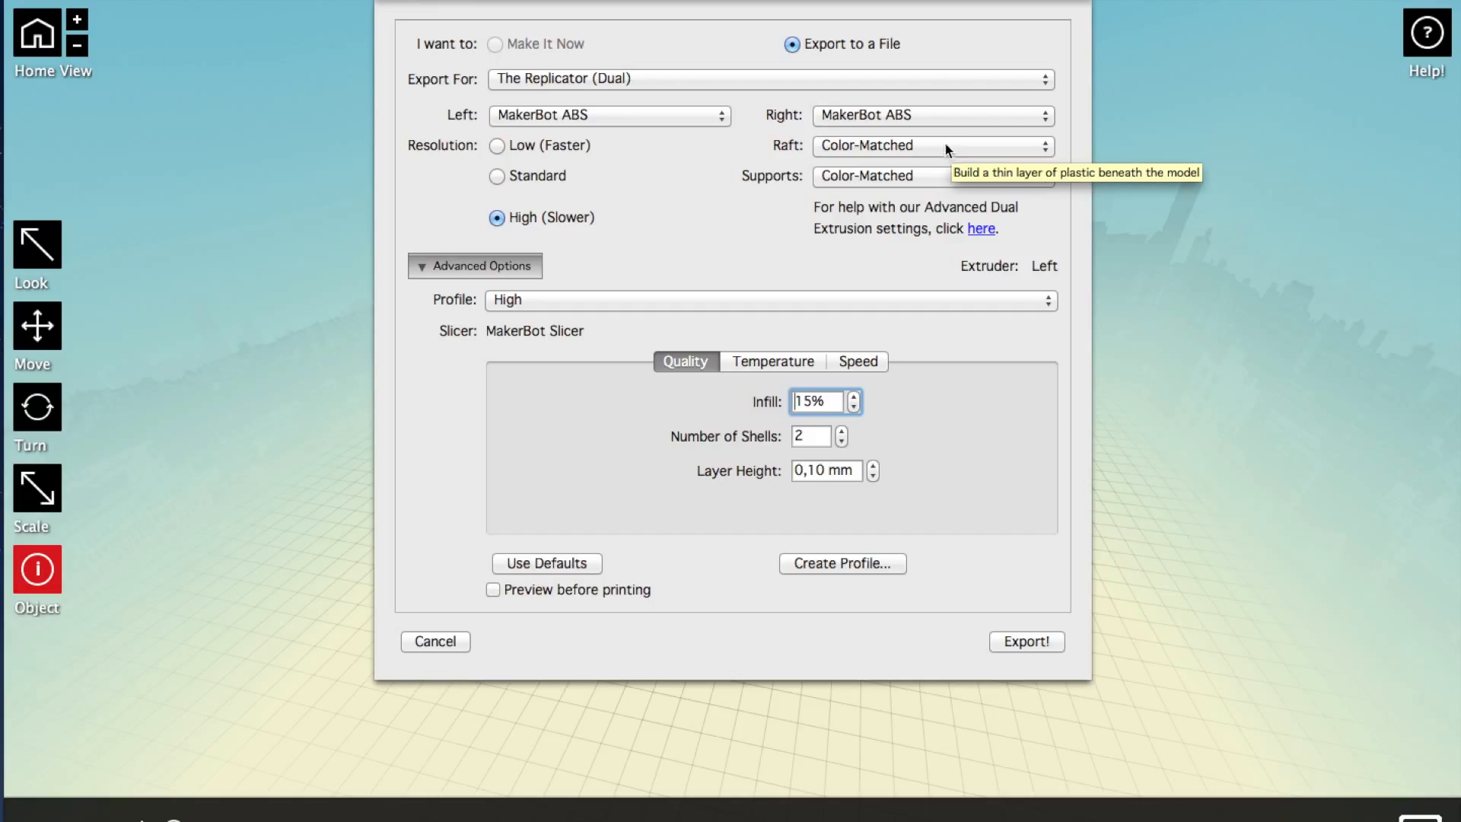
click(498, 145)
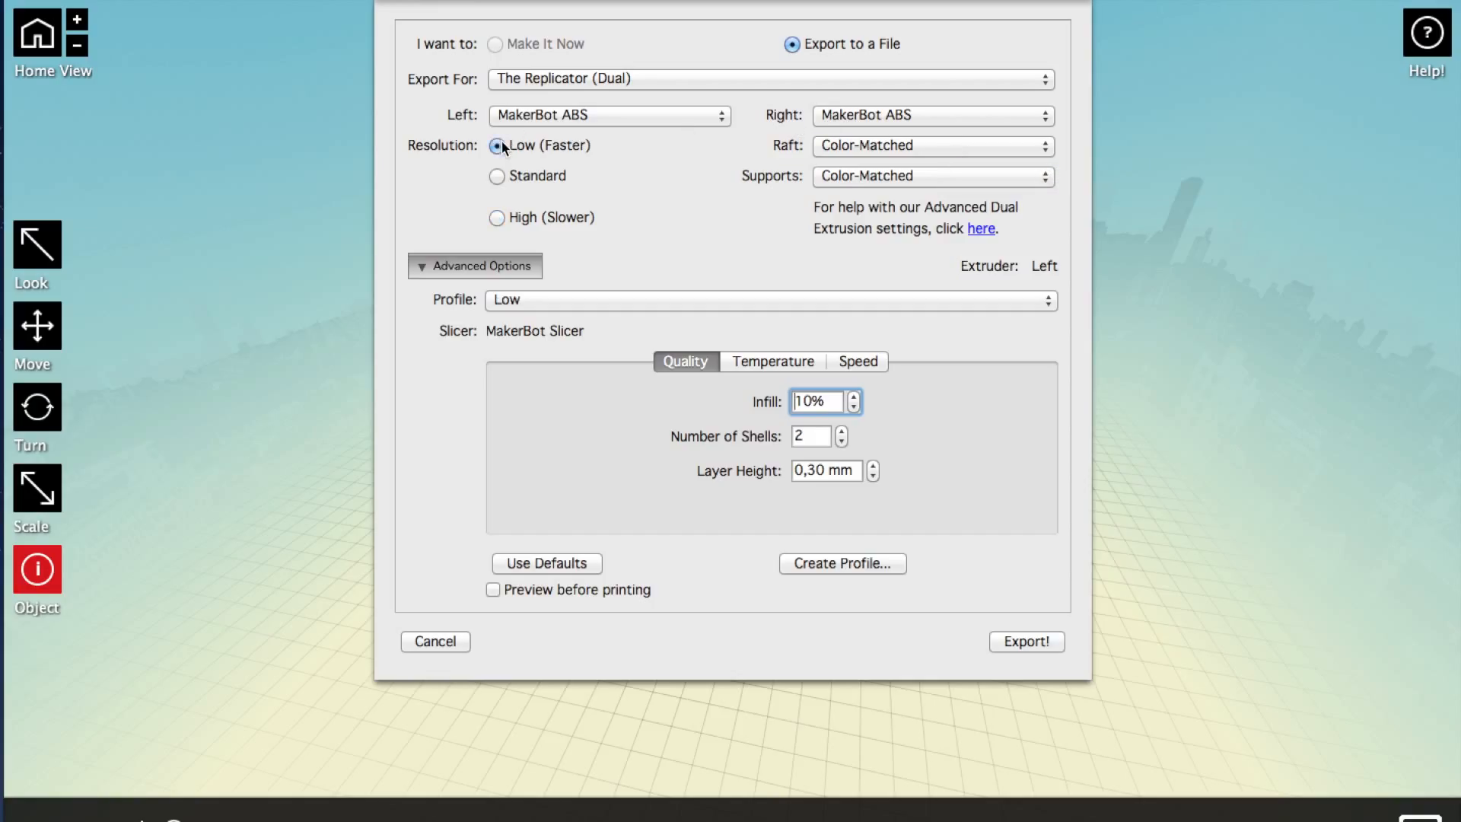
click(922, 149)
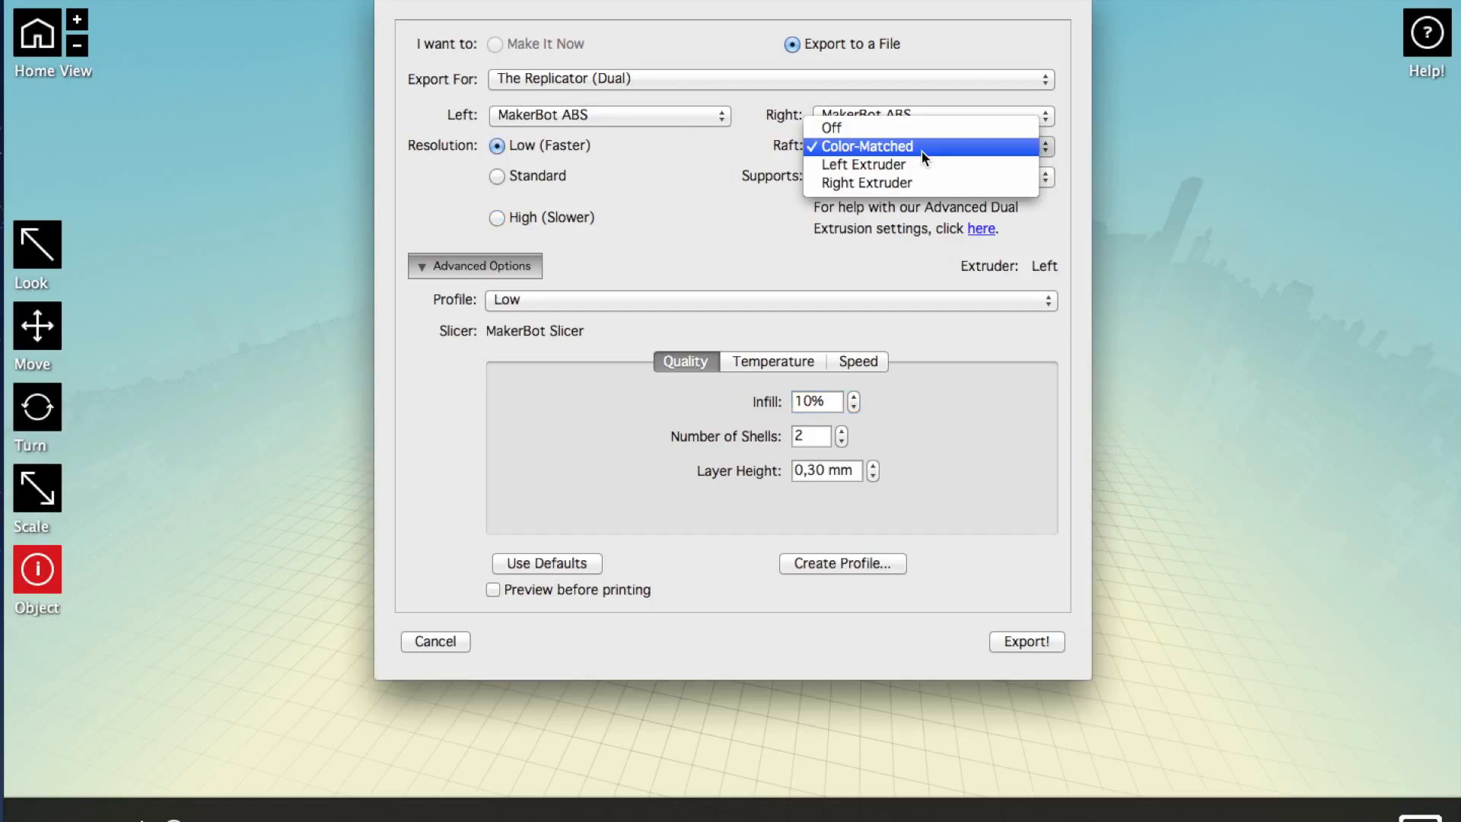
click(921, 151)
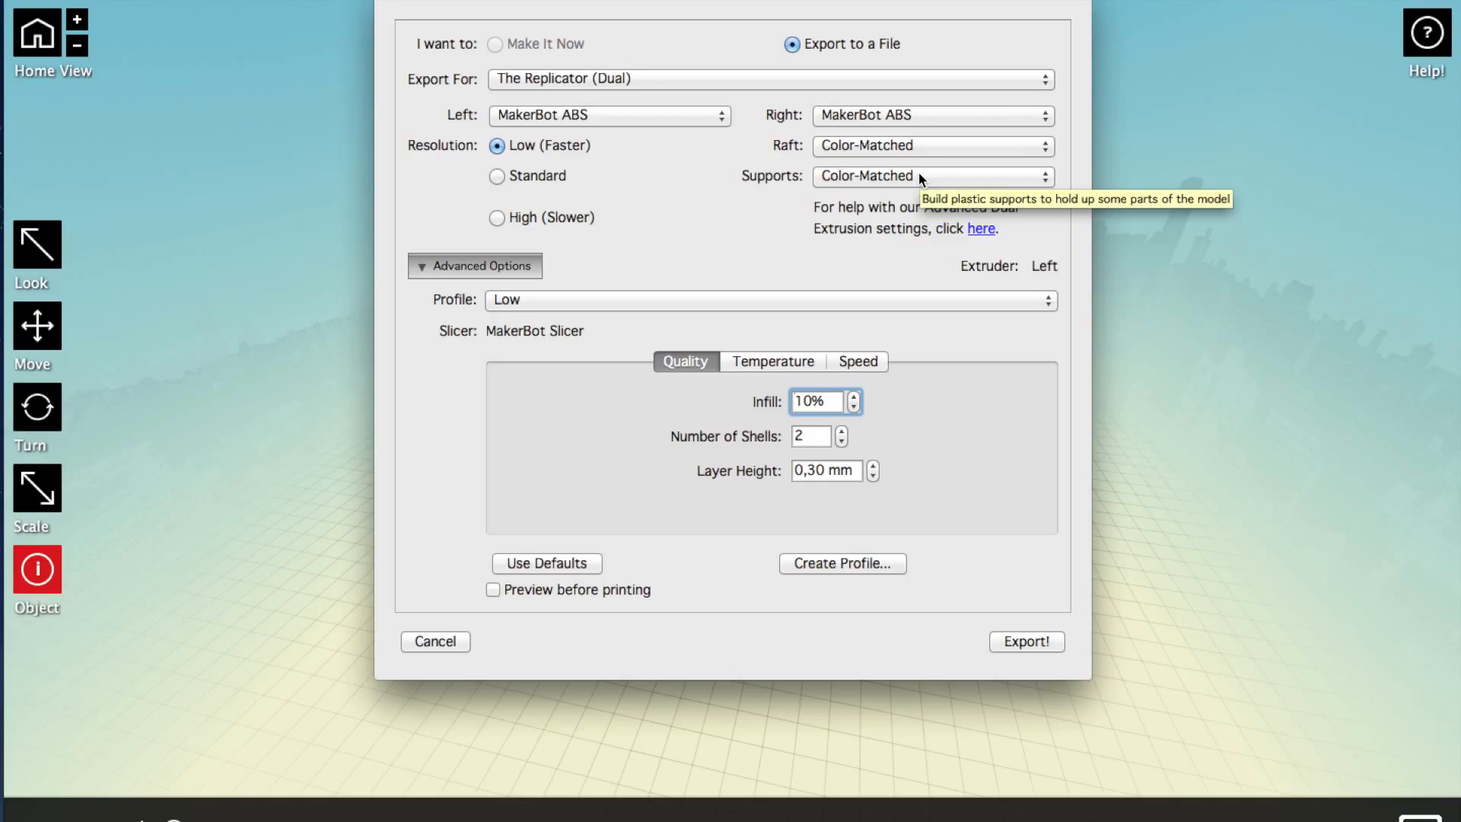
click(918, 148)
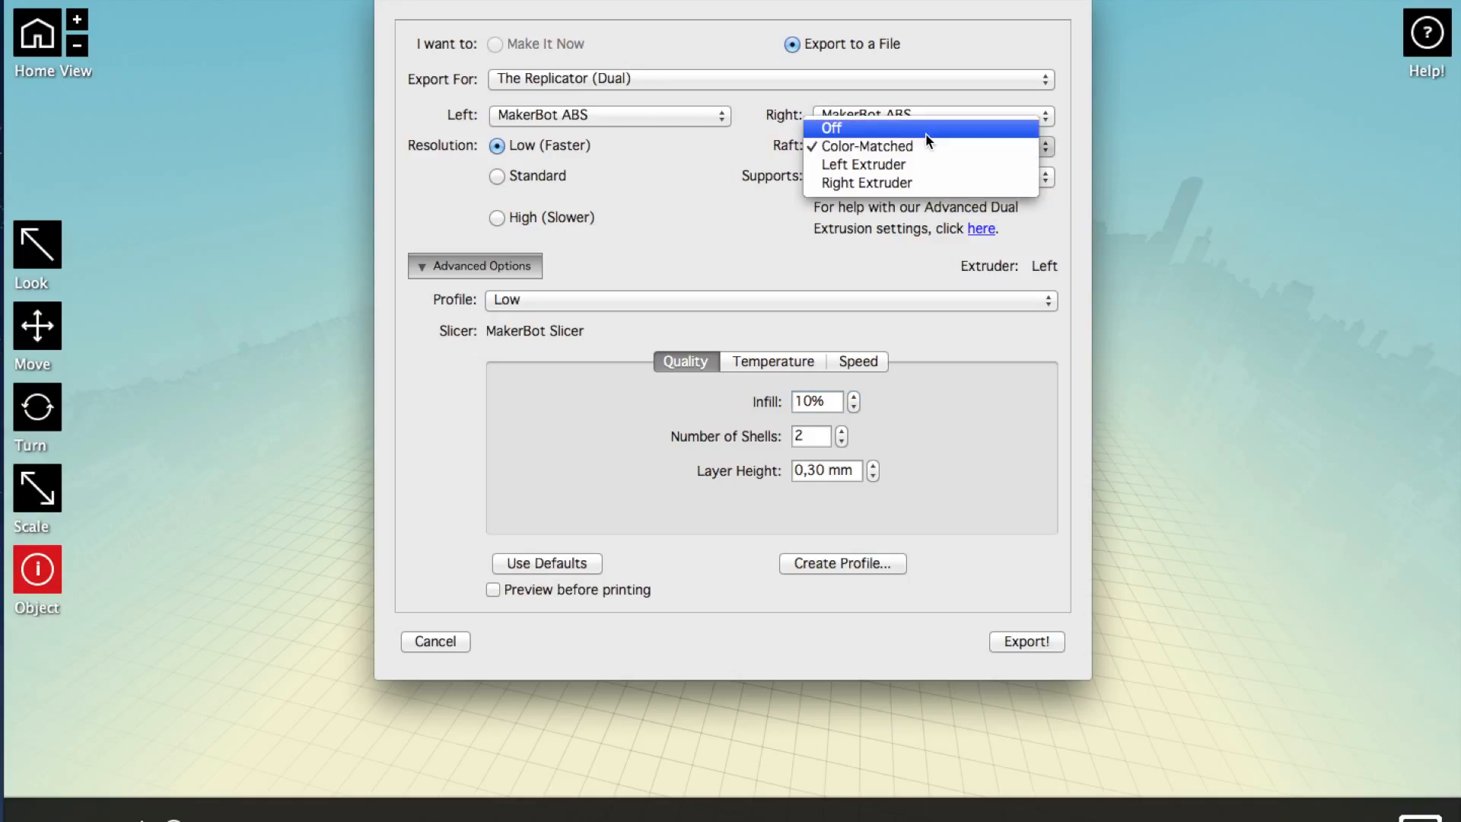
click(925, 133)
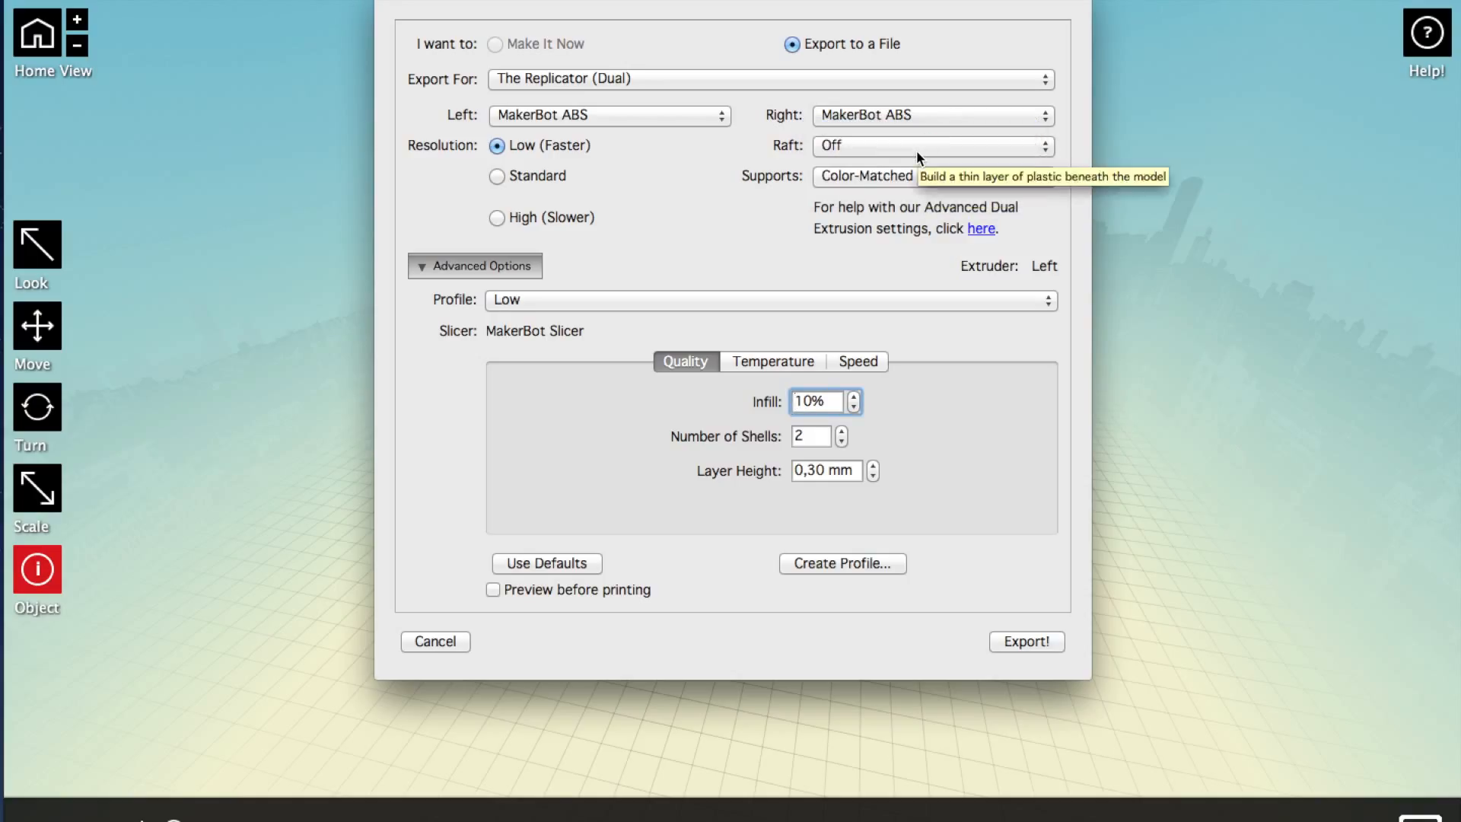
Set both the raft and the supports to Color-Matched in the export settings
click(916, 149)
click(917, 161)
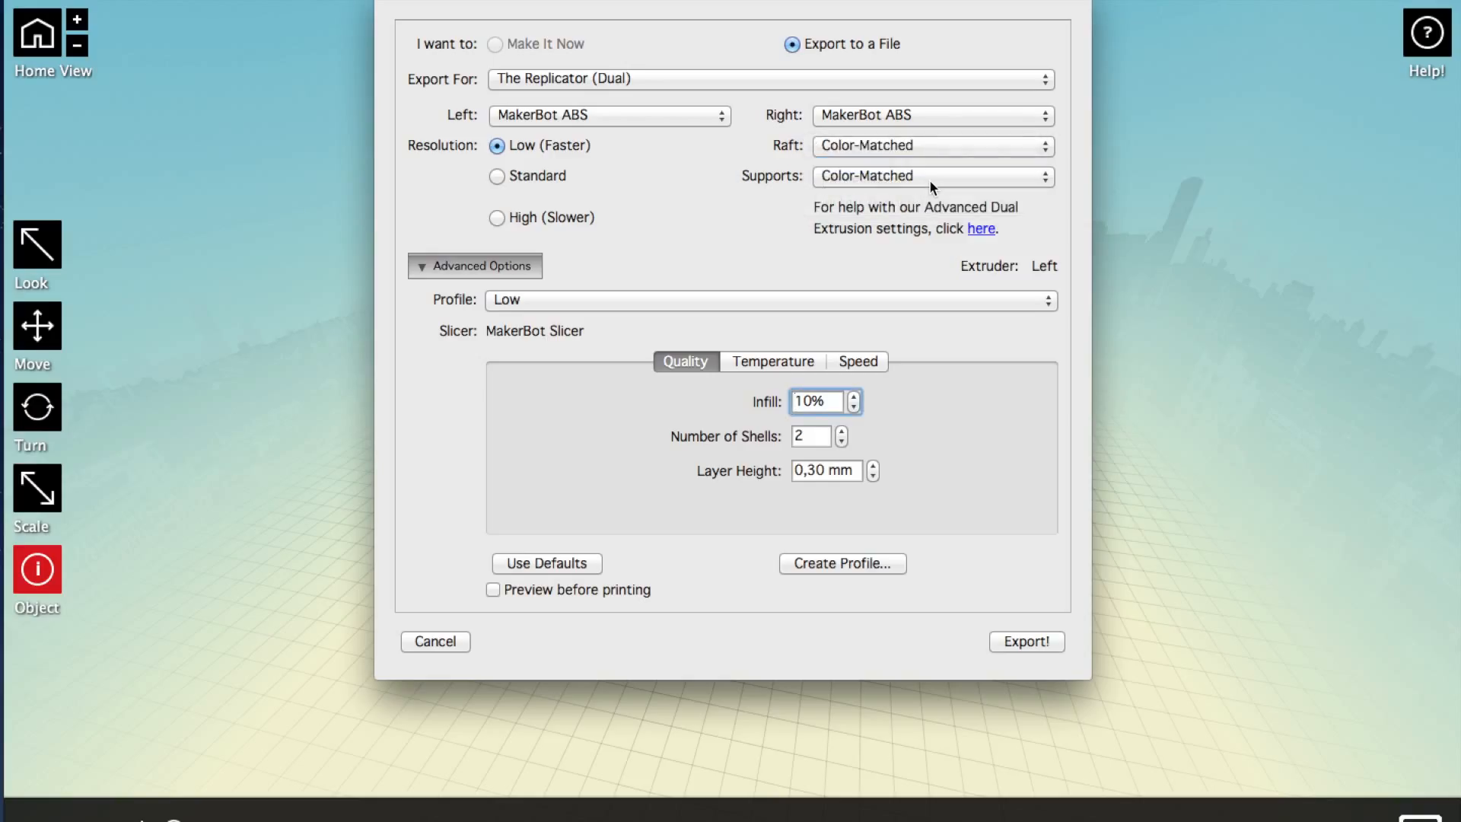
click(929, 179)
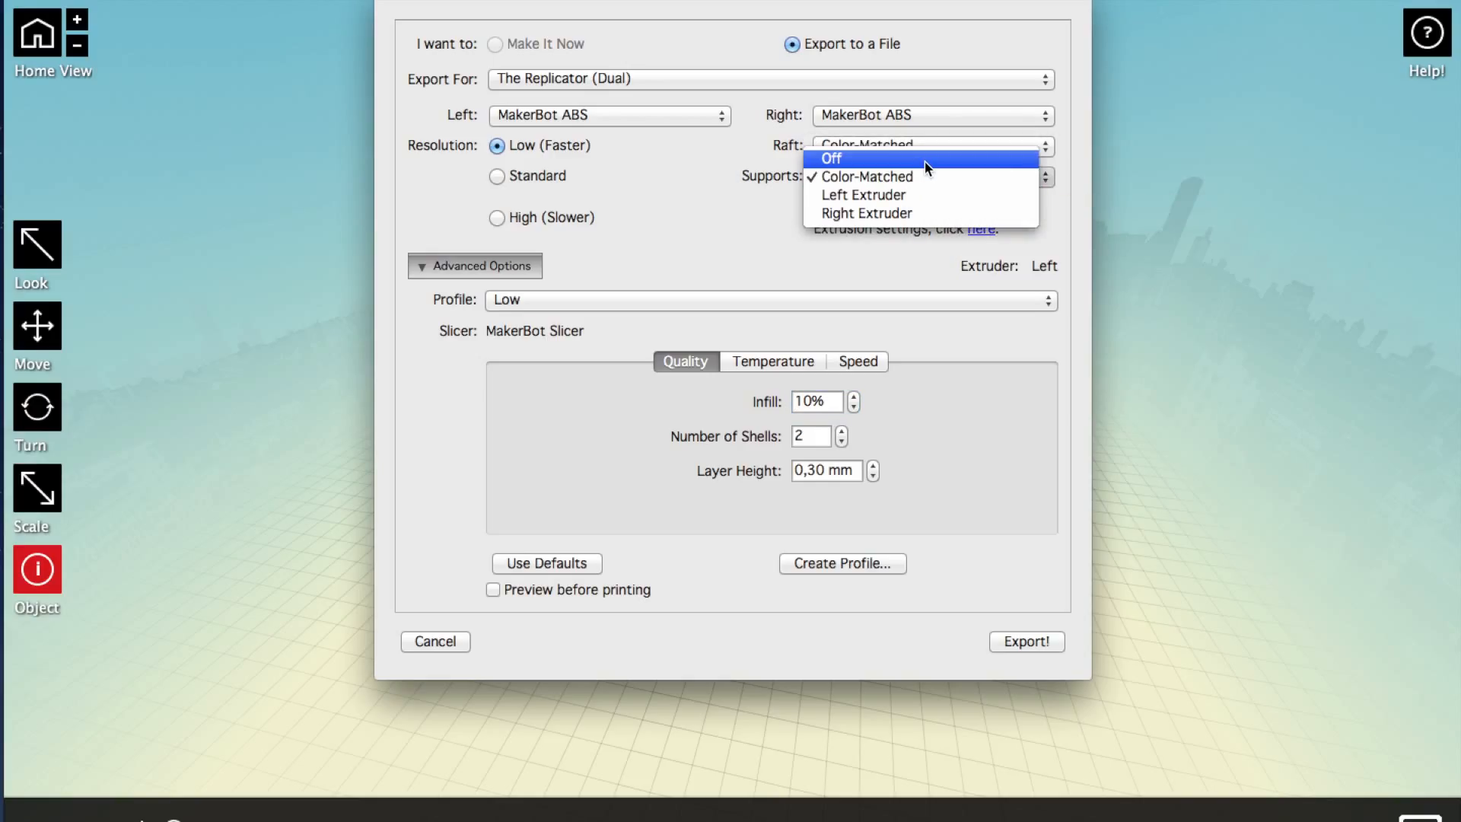
click(922, 160)
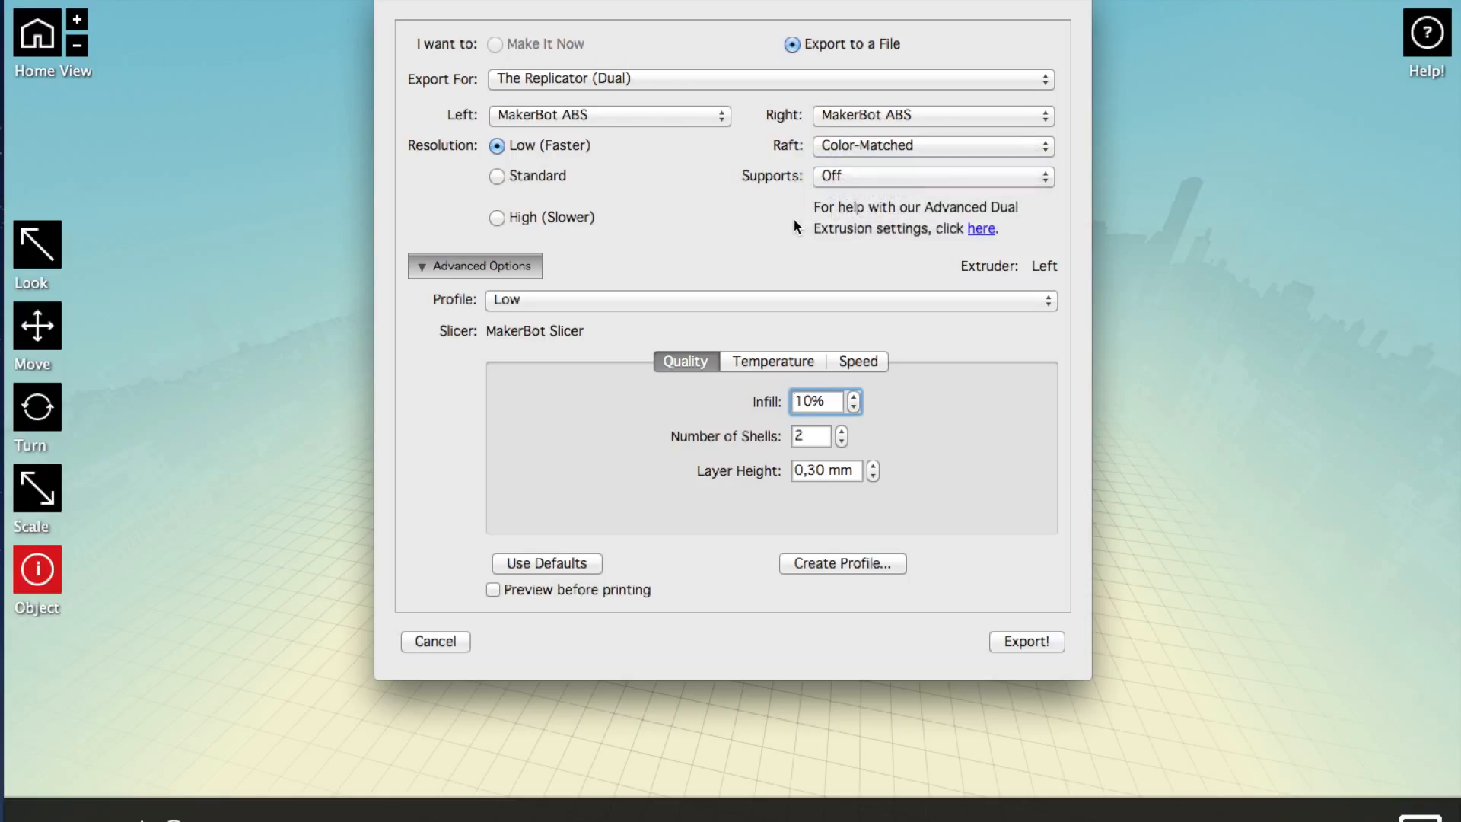
click(845, 178)
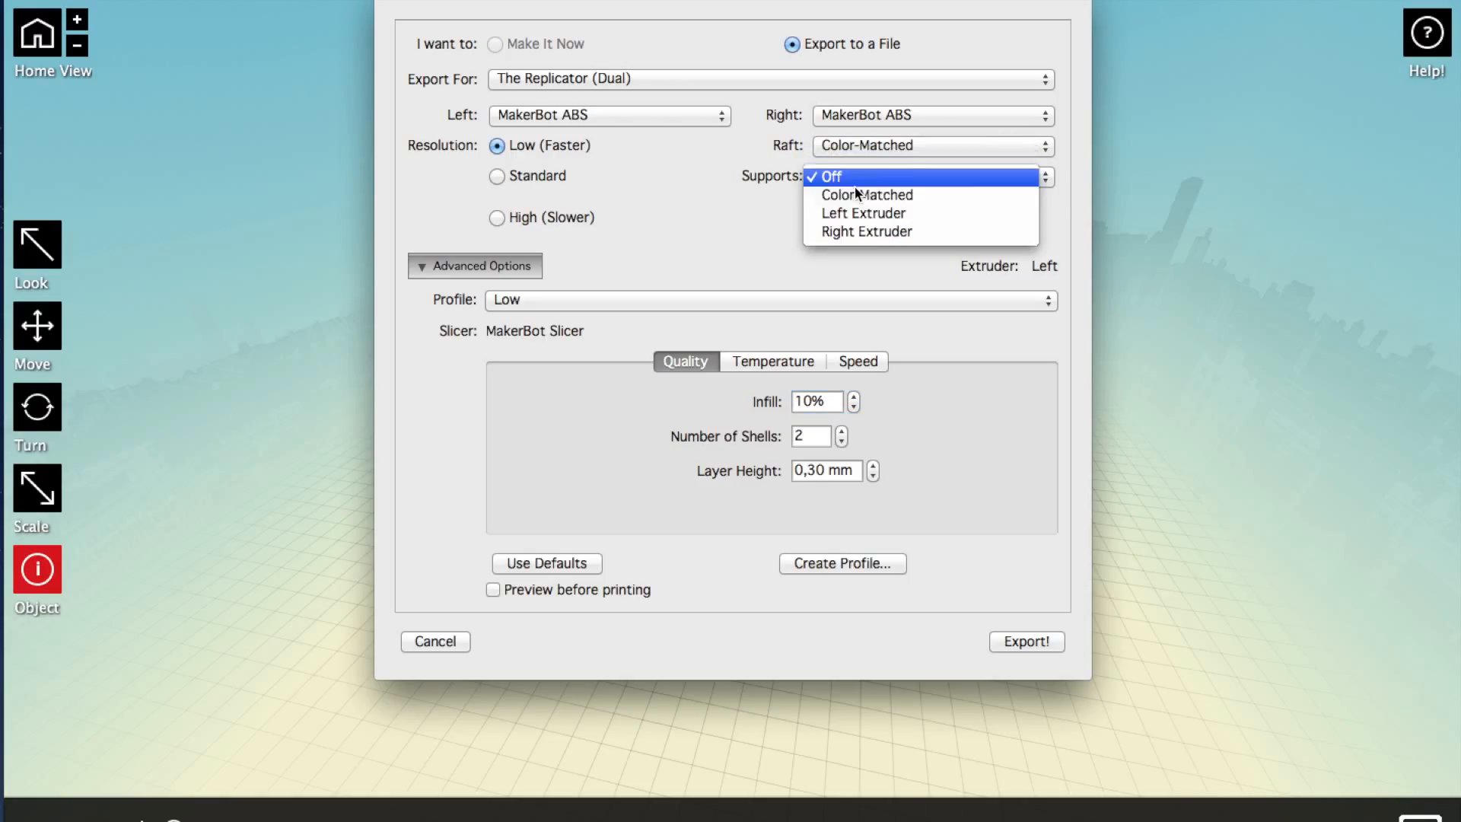
click(865, 199)
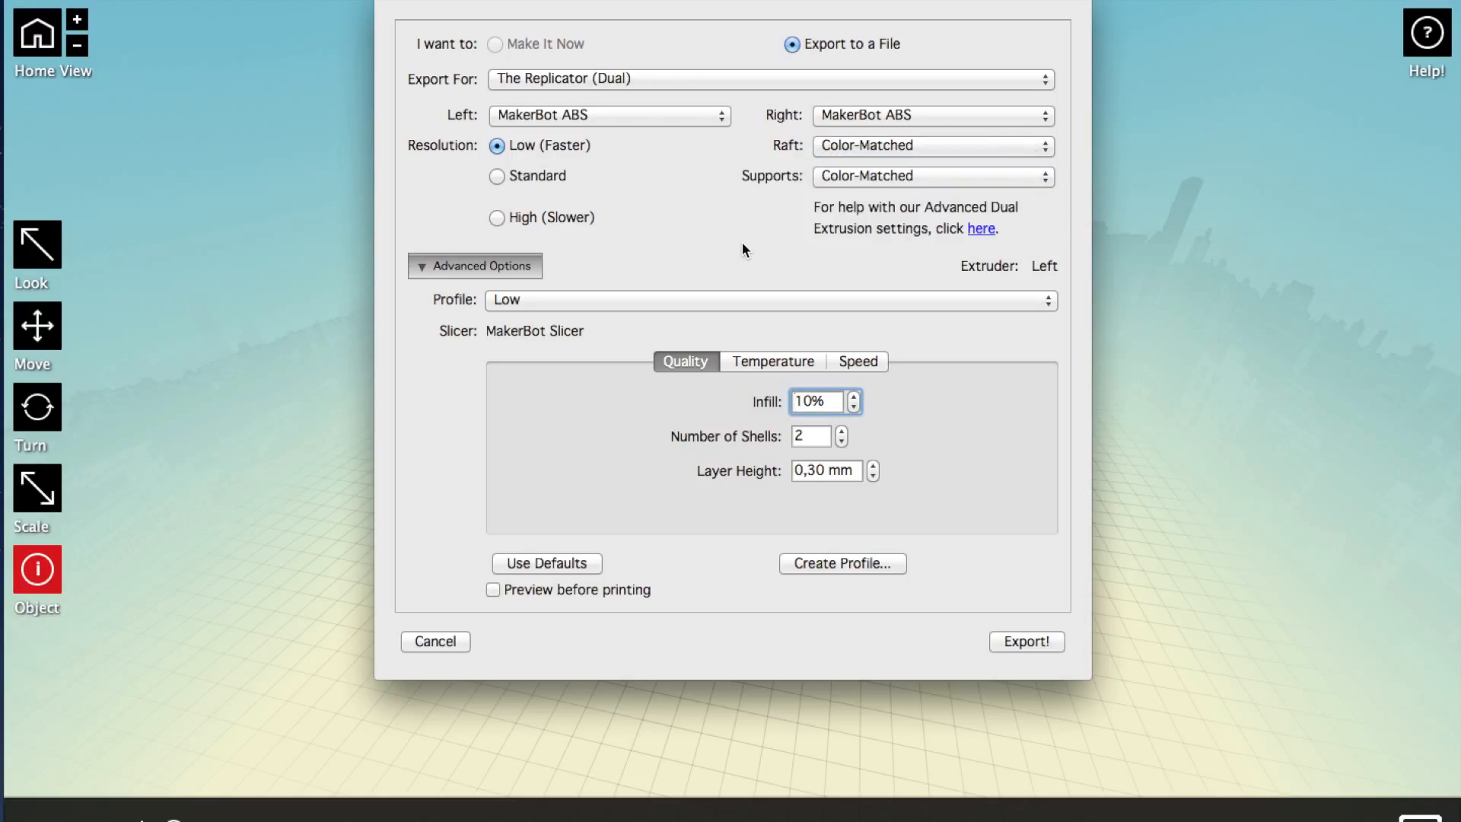
Enable the preview before printing and set the build plate temperature to 115 °C
click(788, 368)
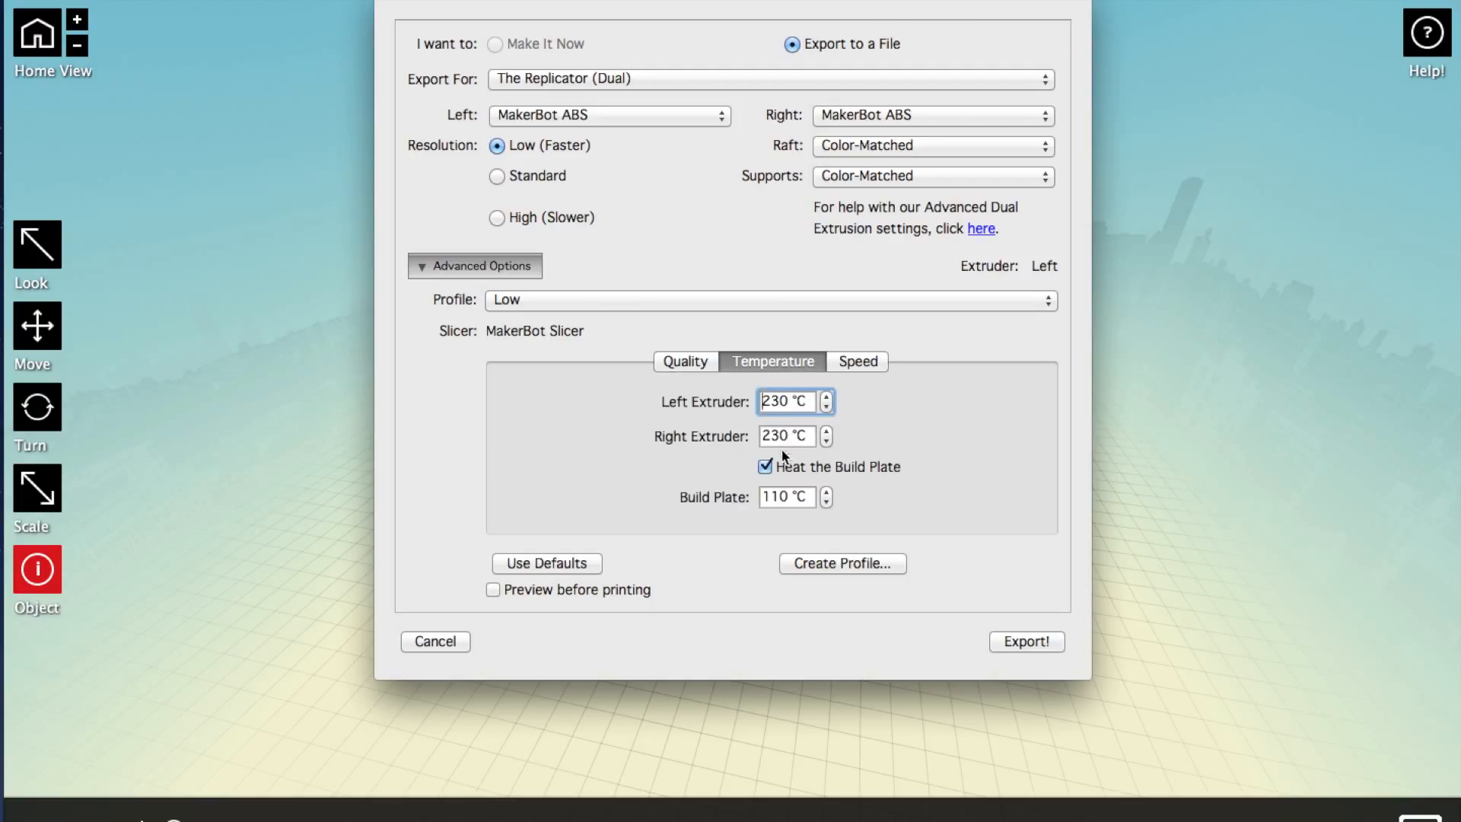
click(493, 589)
click(784, 496)
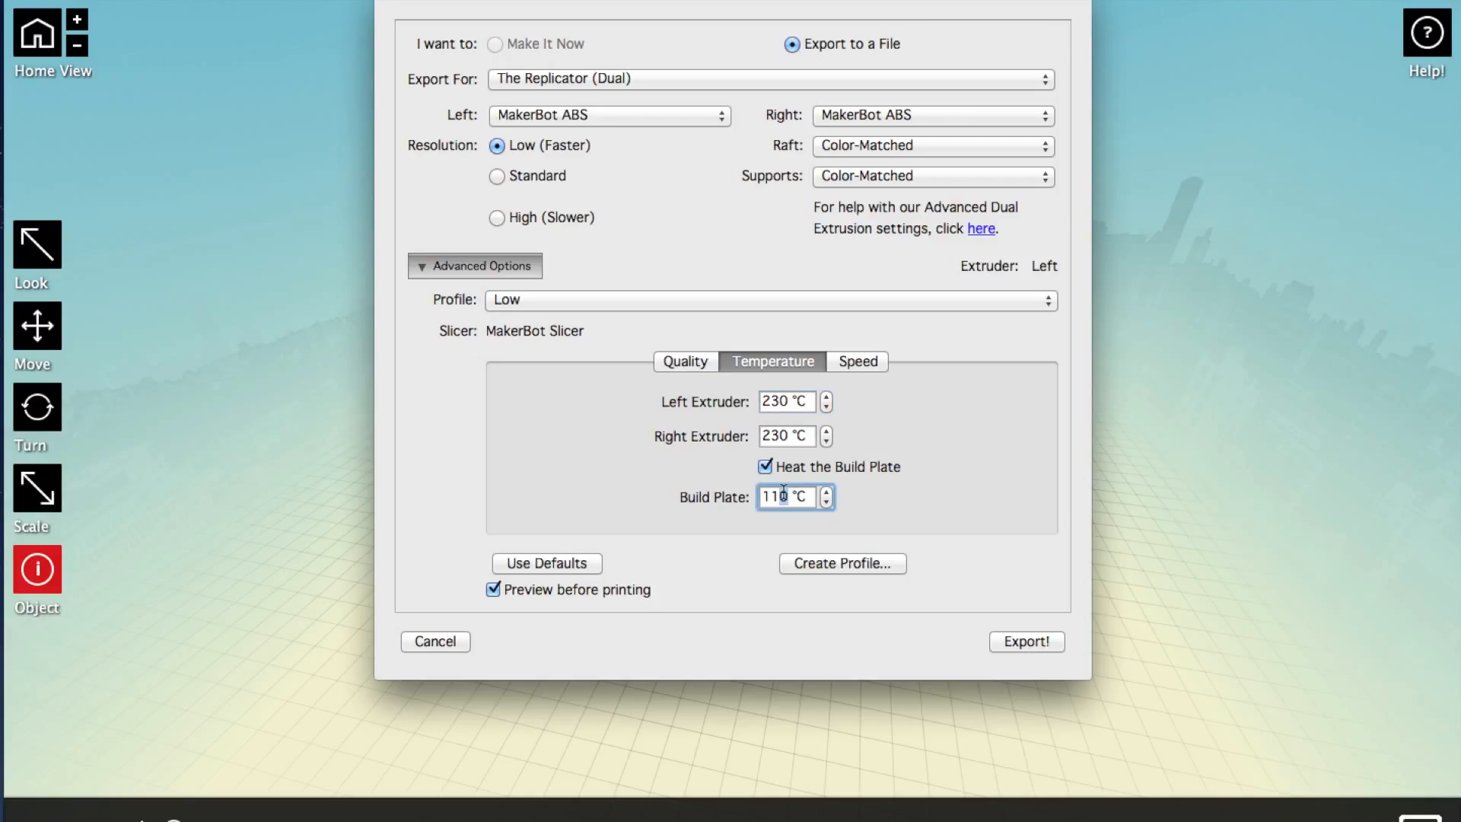
text(5)
key(Tab)
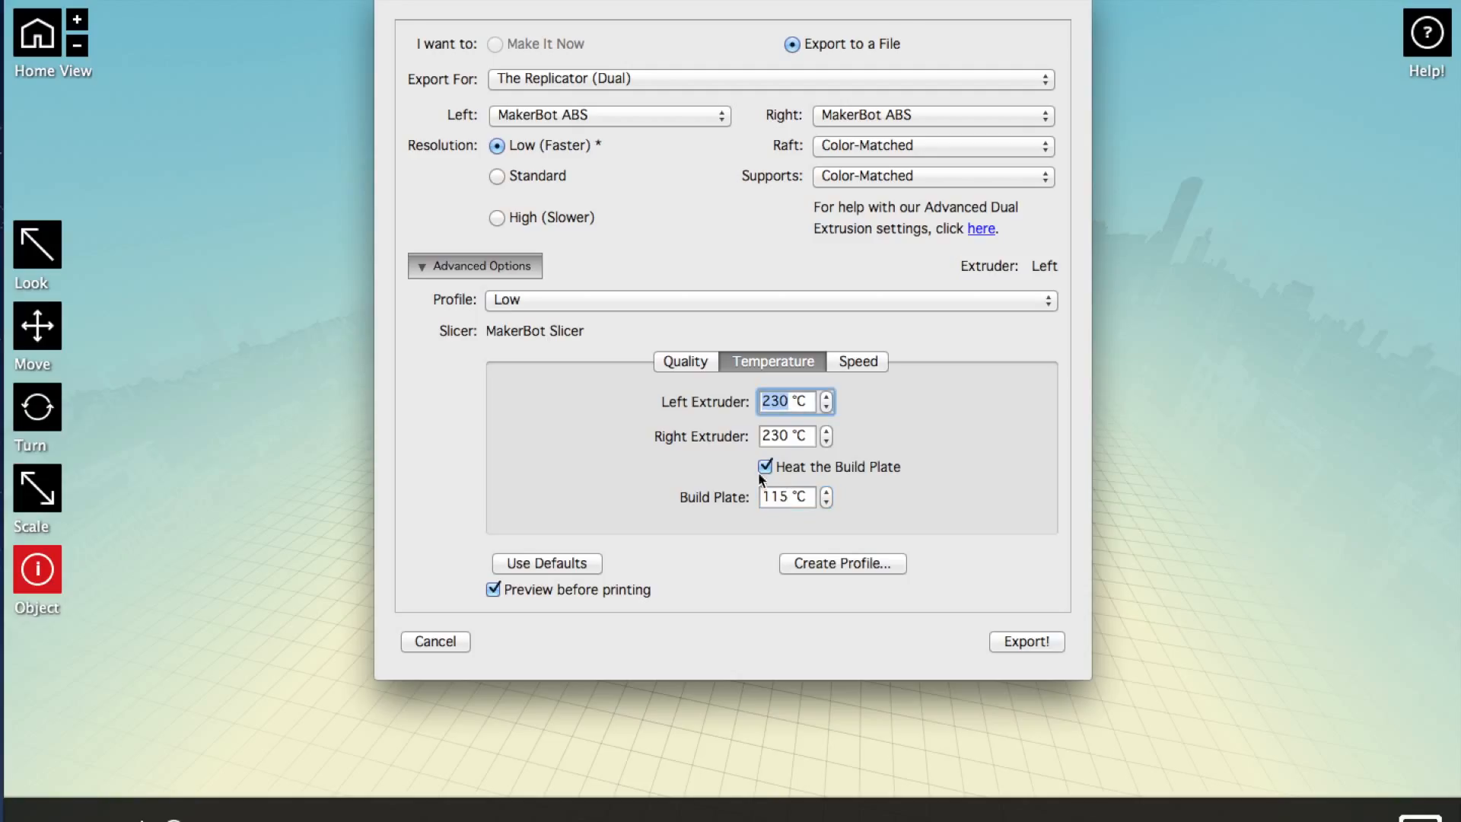
Start the export, accept the toolpath preview and choose the Desktop as destination for the X3G print file
click(1029, 642)
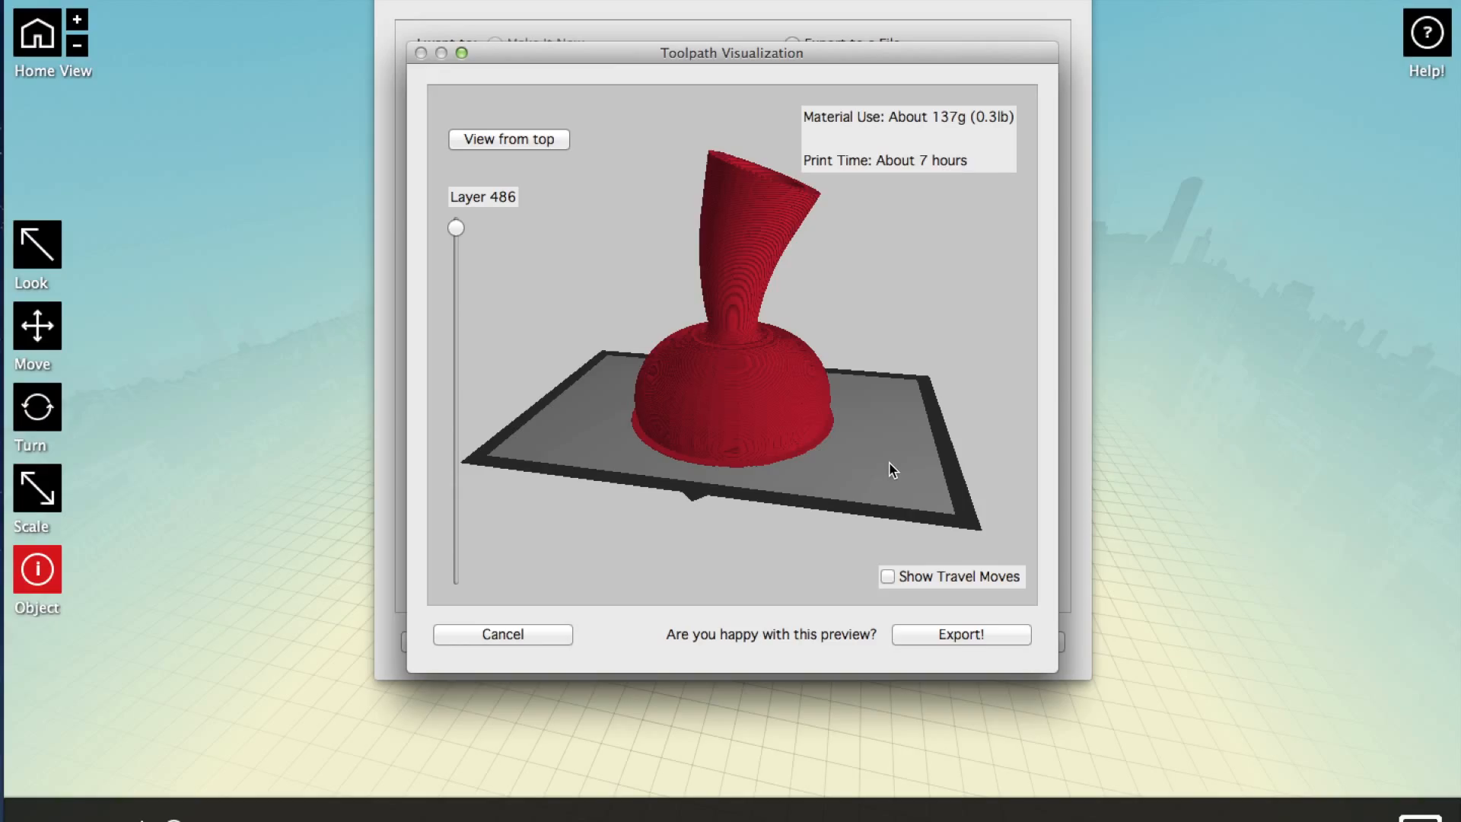
click(956, 639)
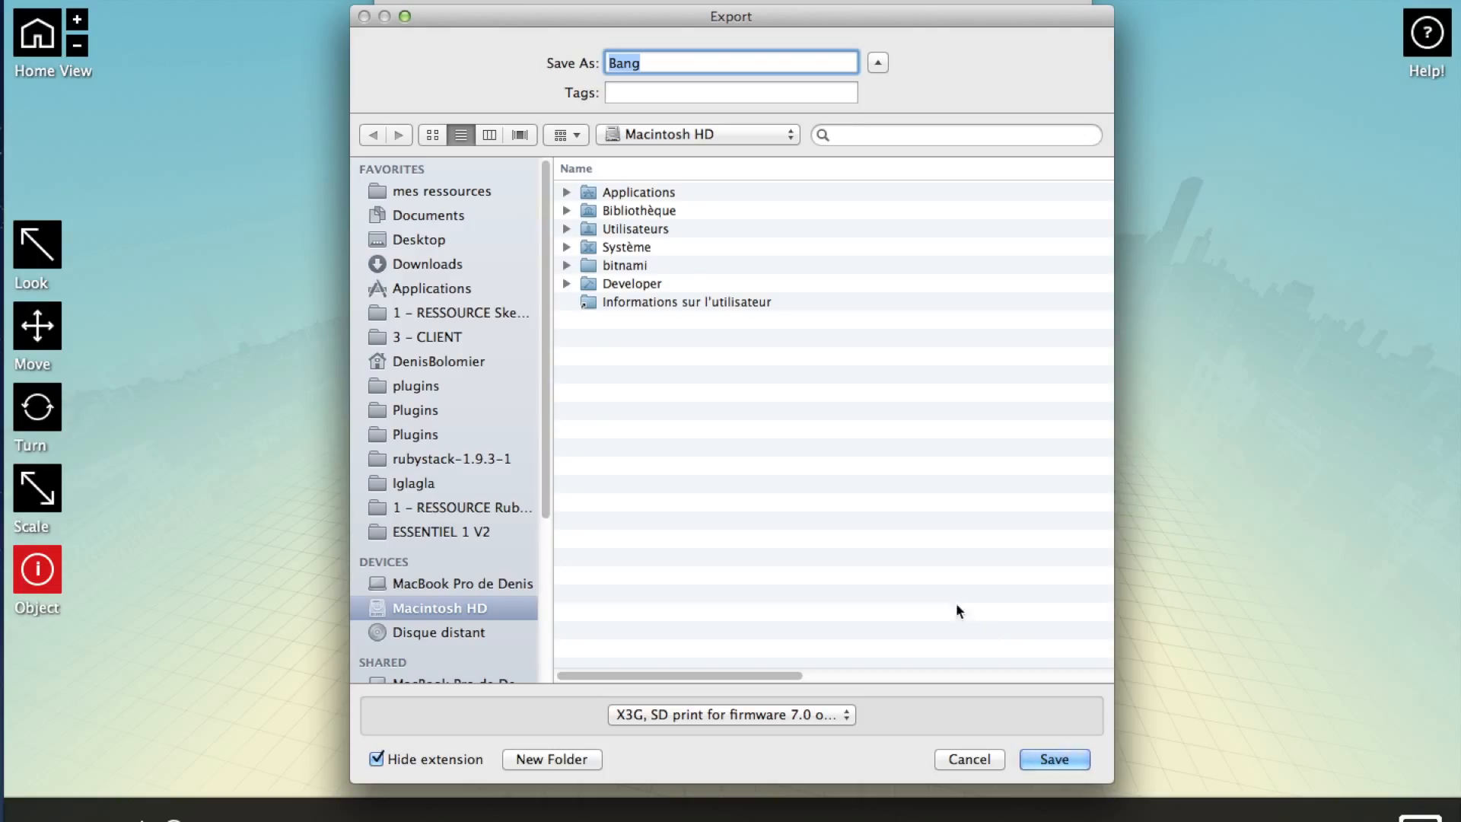
click(420, 239)
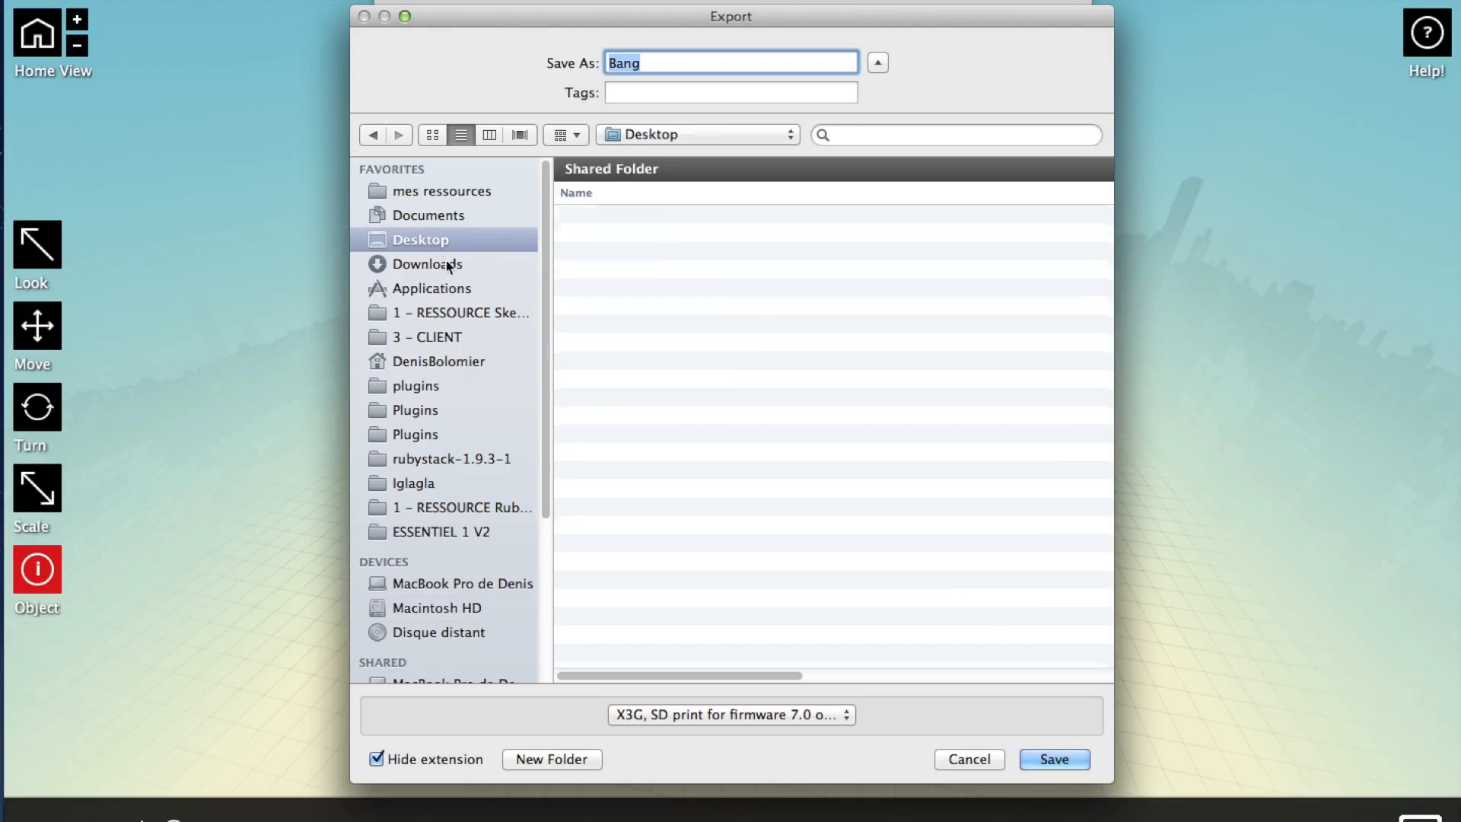